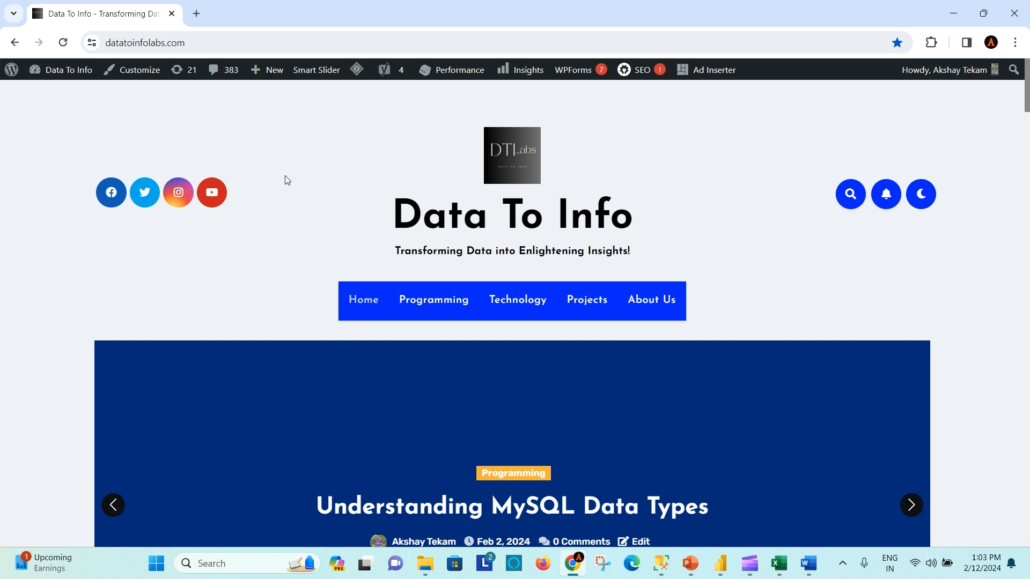
- Open the article "Call Center Data Analysis in Power BI: Dashboard Project" from the Data To Info home page
left_click(233, 43)
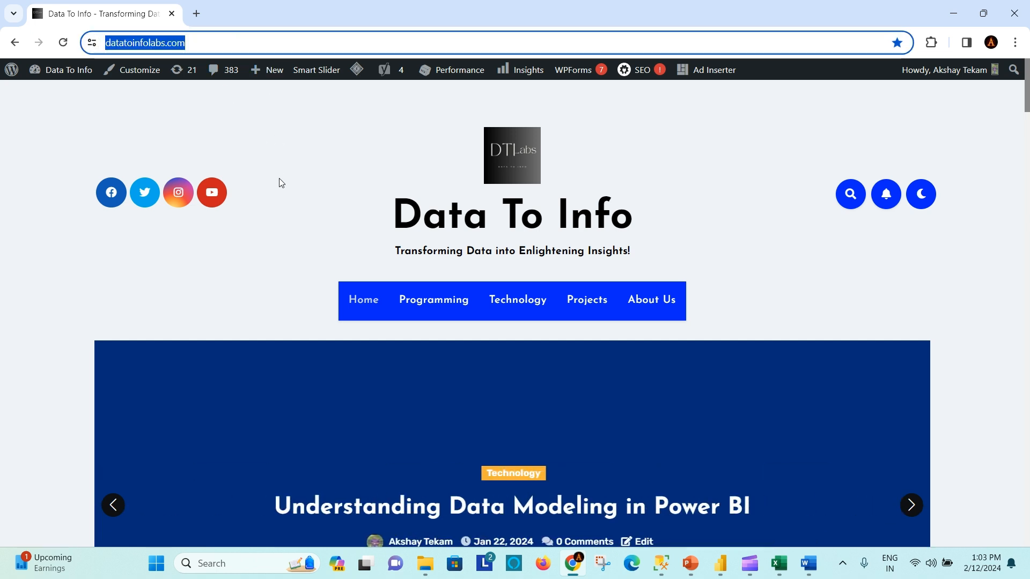
left_click(310, 203)
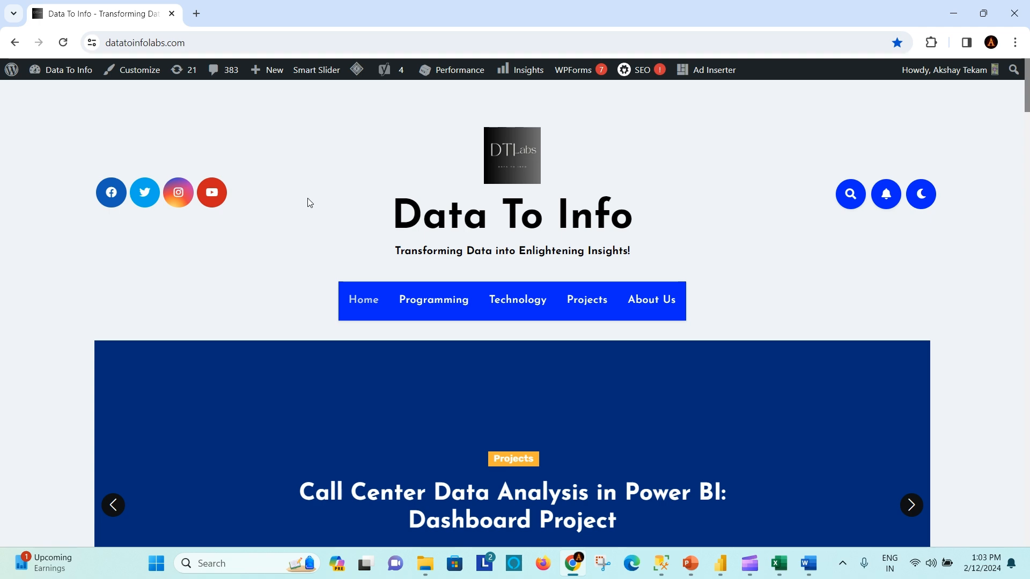
scroll(310, 202, "down", 6)
scroll(309, 202, "down", 3)
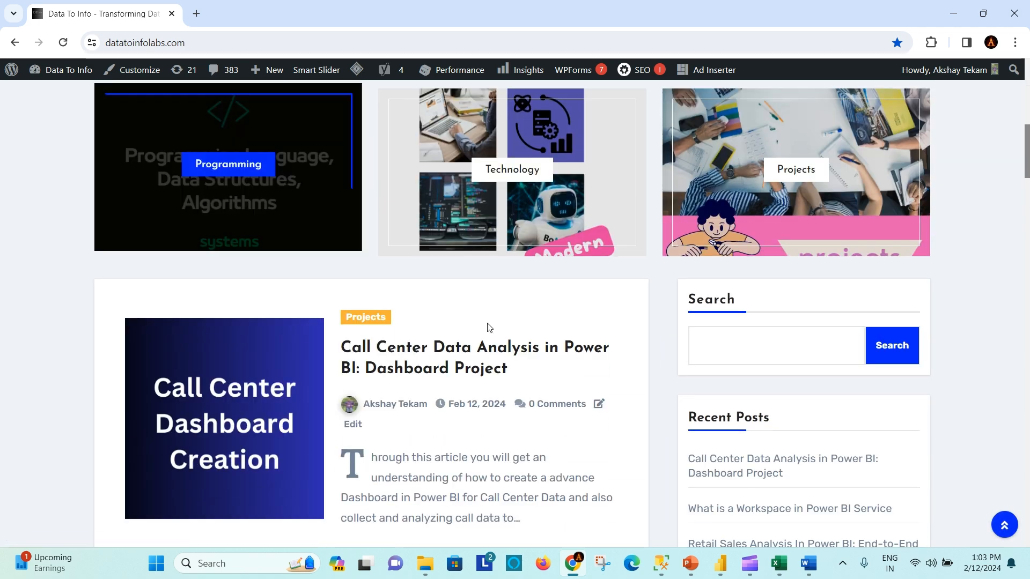
left_click(489, 348)
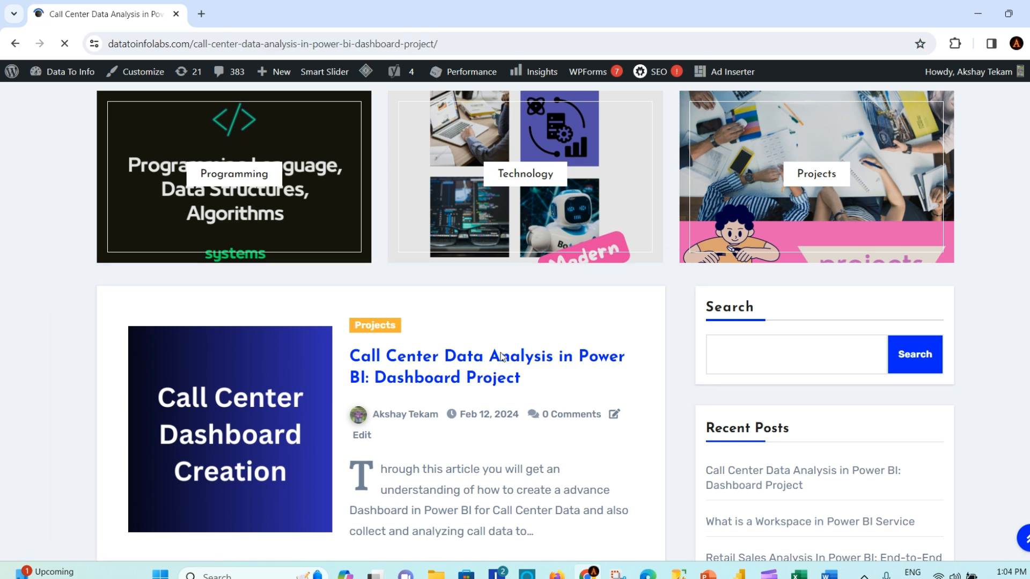
- Read the article's overview, its project flow list and the project architecture diagram
scroll(501, 356, "down", 2)
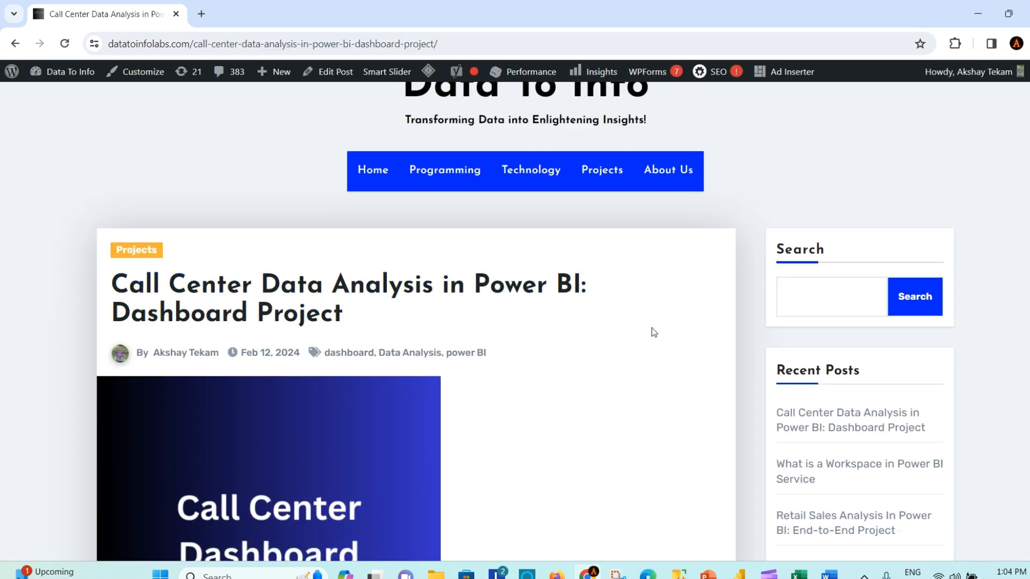
scroll(654, 332, "down", 15)
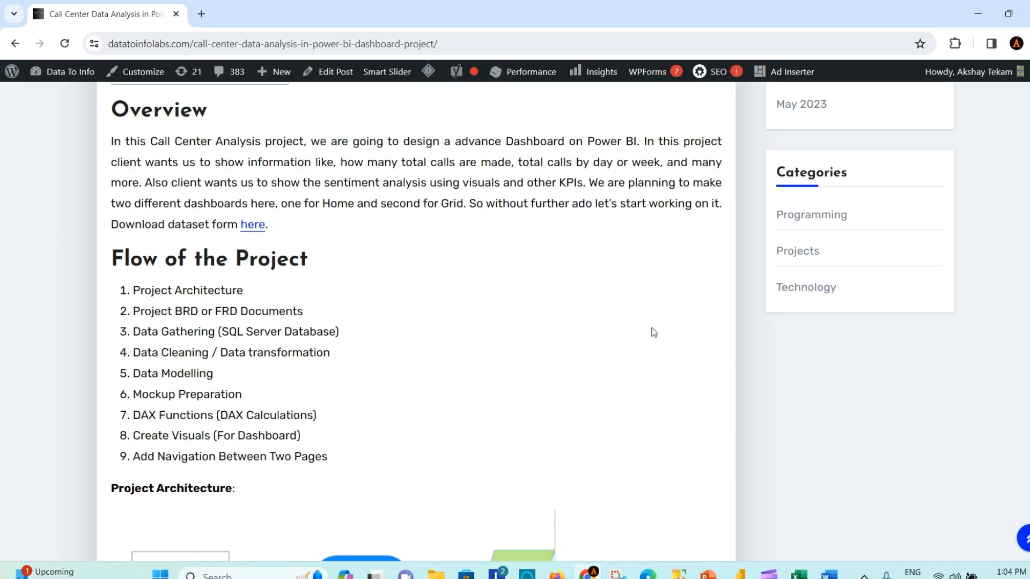
scroll(654, 333, "up", 6)
scroll(652, 329, "down", 6)
scroll(354, 362, "down", 5)
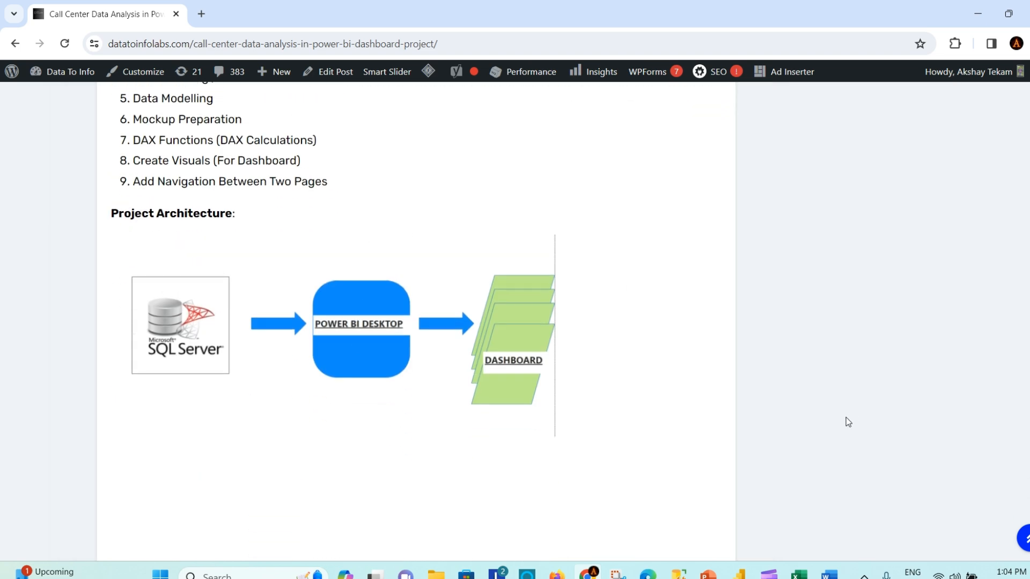
- Glance at the blank report in Power BI Desktop, return to the article in Chrome and highlight the whole Flow of the Project section
left_click(740, 574)
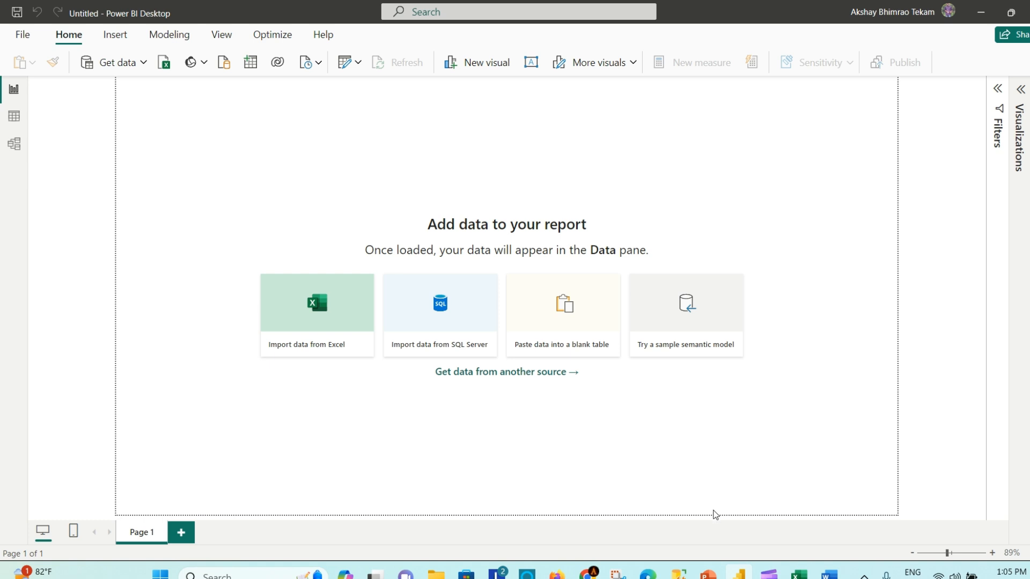
left_click(587, 574)
scroll(474, 400, "up", 14)
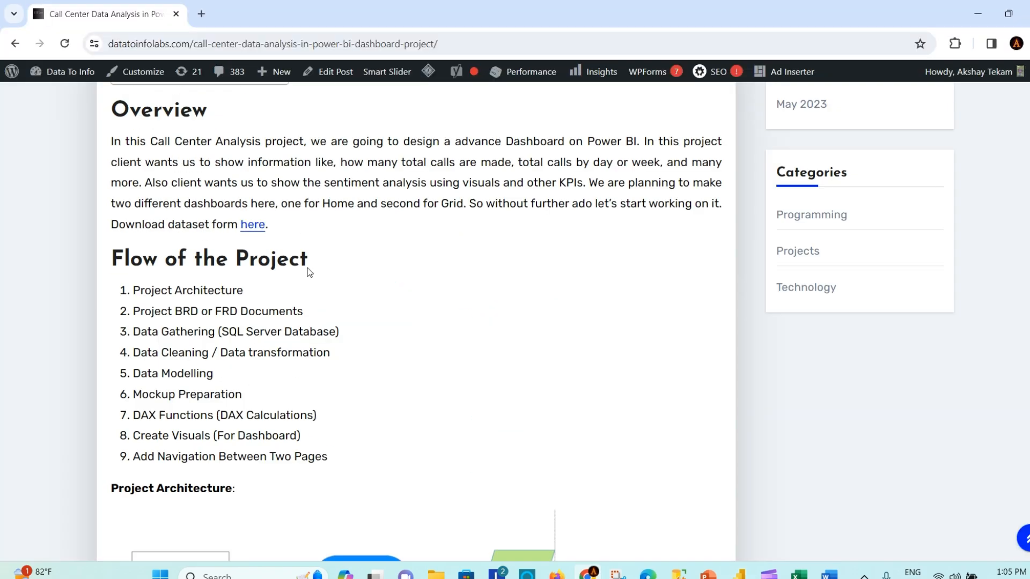
scroll(465, 288, "down", 10)
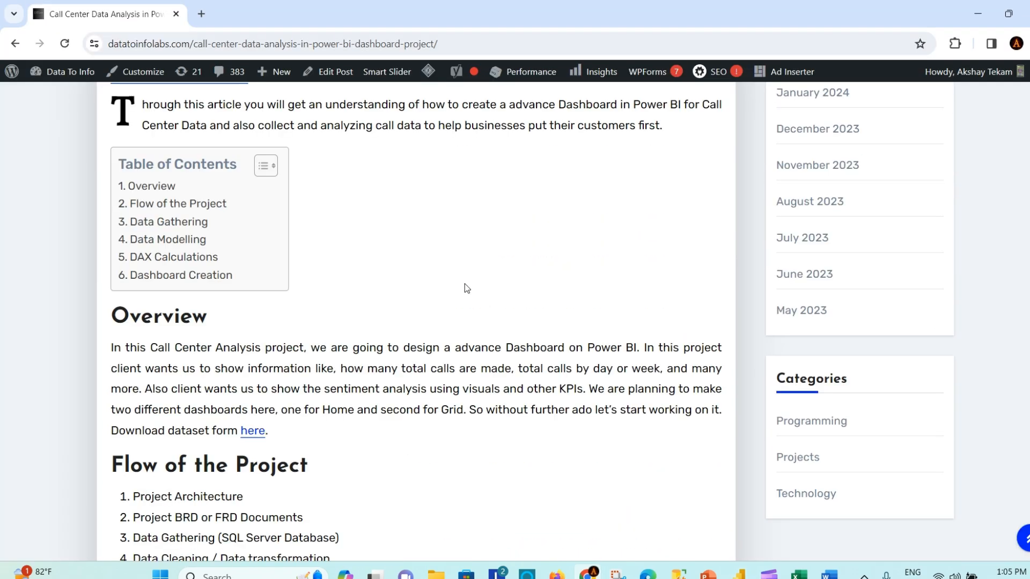
left_click_drag(112, 189, 334, 393)
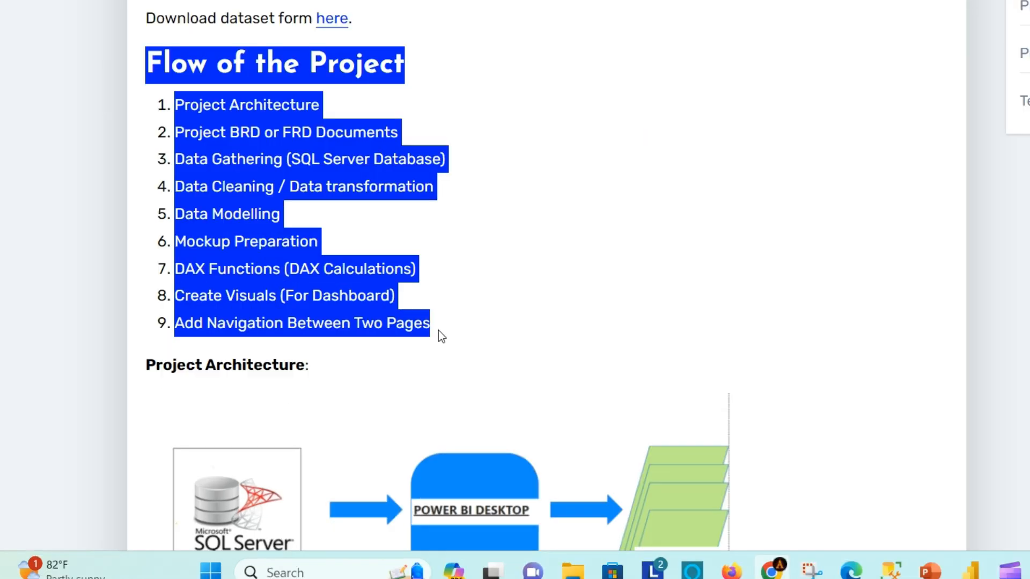
left_click(526, 14)
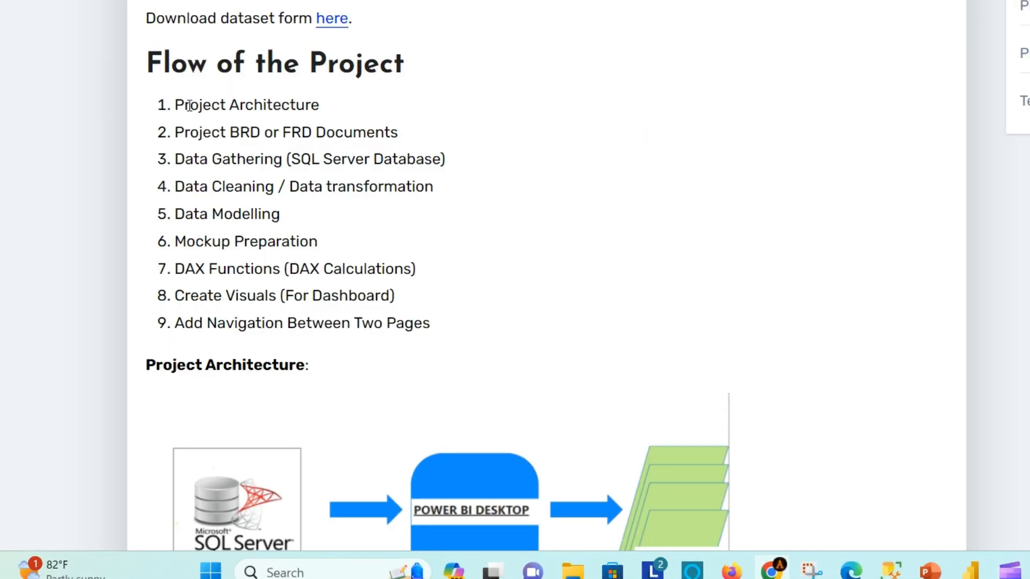
- Highlight the Project Architecture item in the flow list and examine the architecture diagram below it
left_click_drag(177, 104, 437, 102)
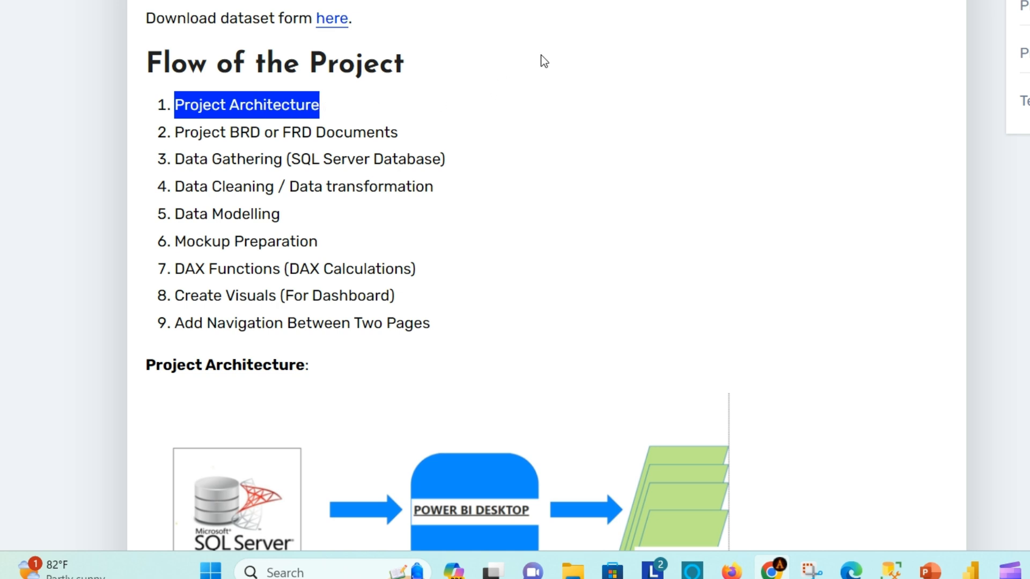
left_click(556, 61)
scroll(556, 61, "down", 5)
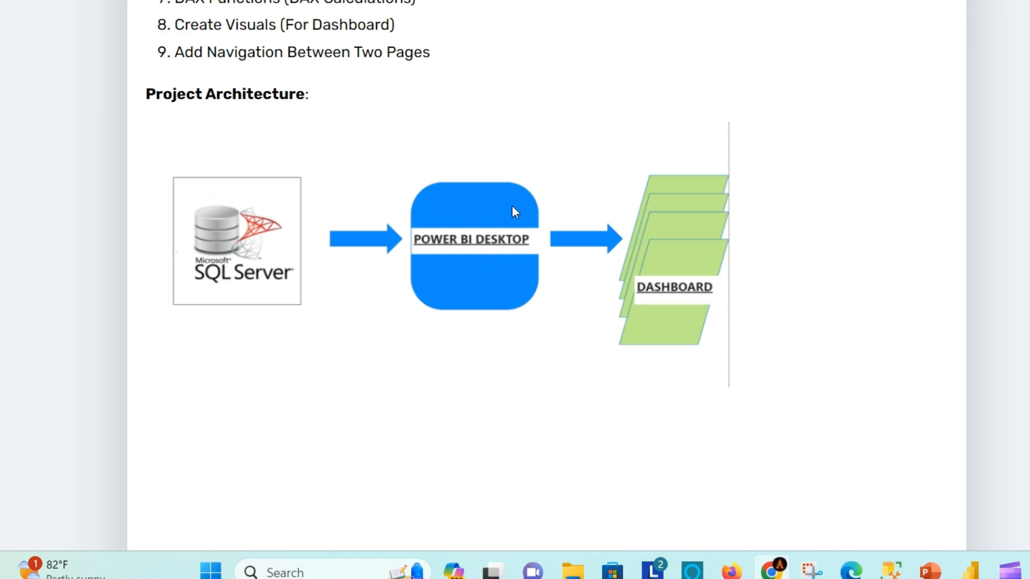
scroll(460, 171, "up", 5)
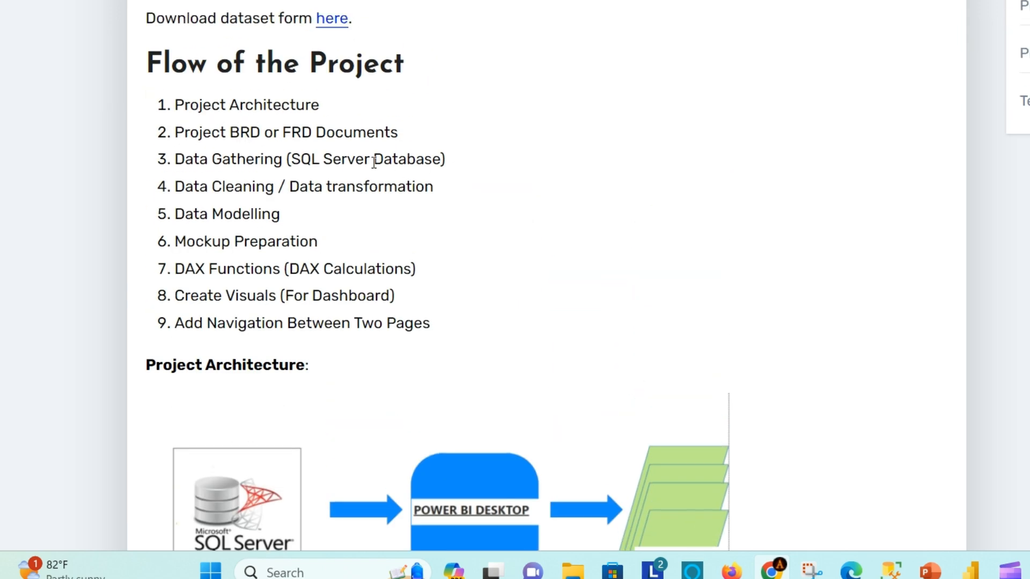
- Highlight the Project BRD or FRD Documents item in the flow list to review it
left_click_drag(173, 132, 422, 131)
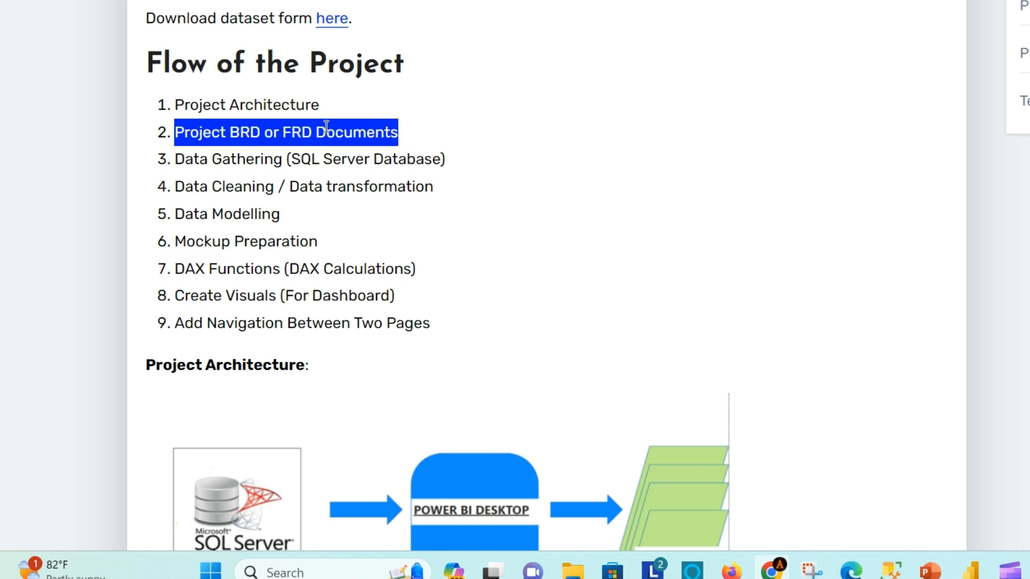
left_click(376, 159)
left_click_drag(228, 132, 352, 134)
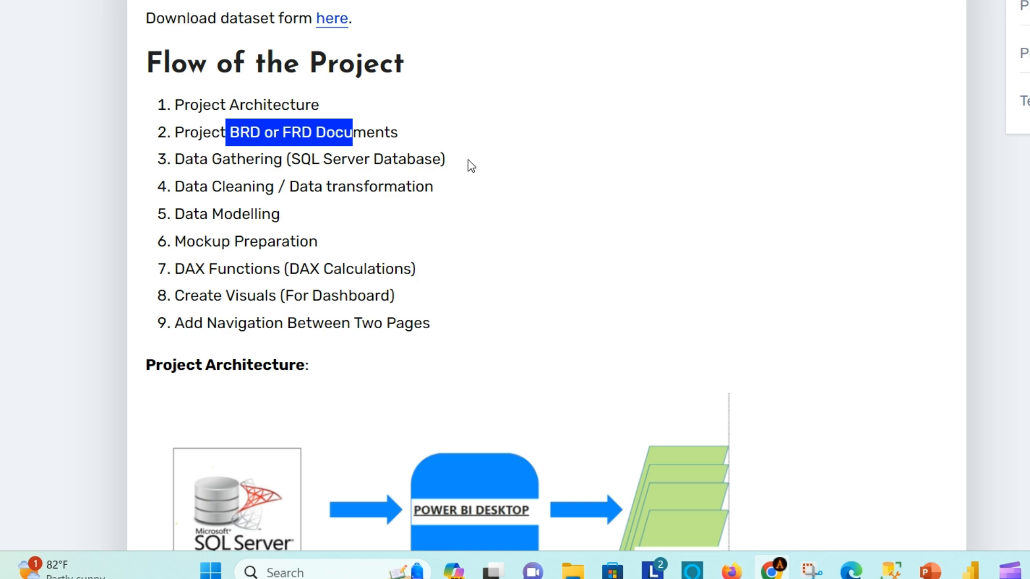
left_click(414, 133)
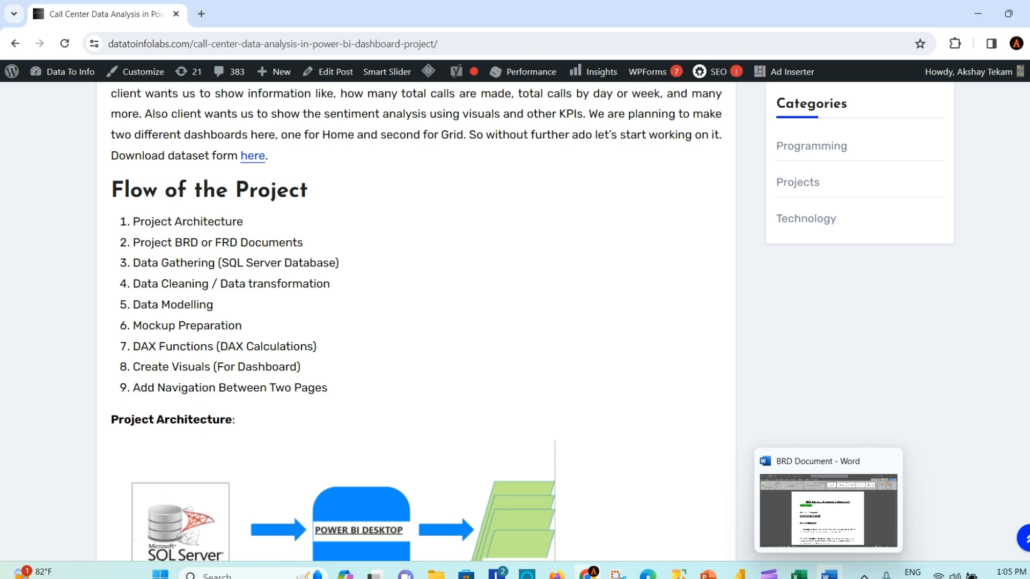
- Switch to the BRD Document in Word and review its title and the Total Number of Calls KPI requirement
left_click(829, 574)
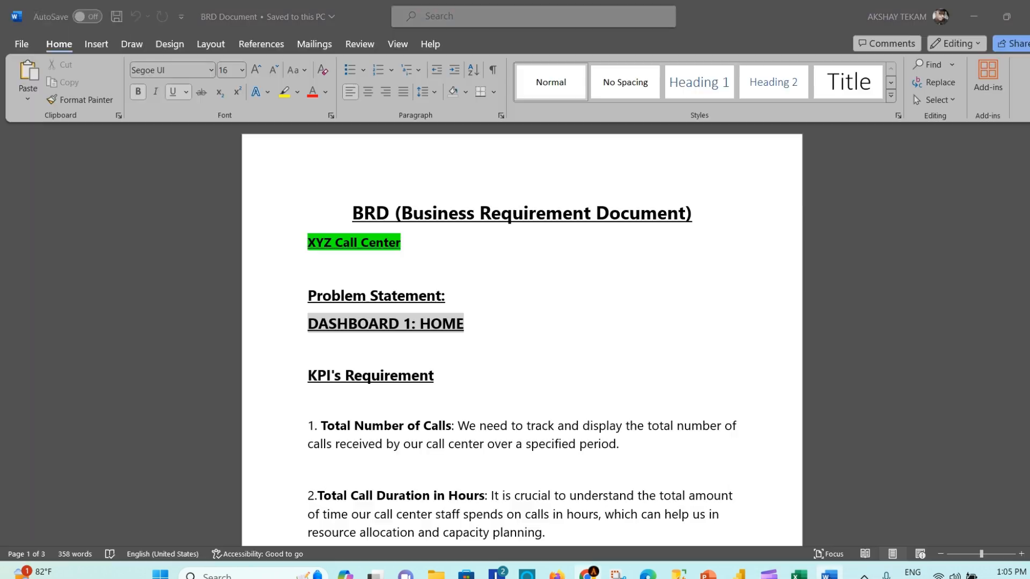
left_click_drag(357, 213, 709, 213)
left_click(446, 250)
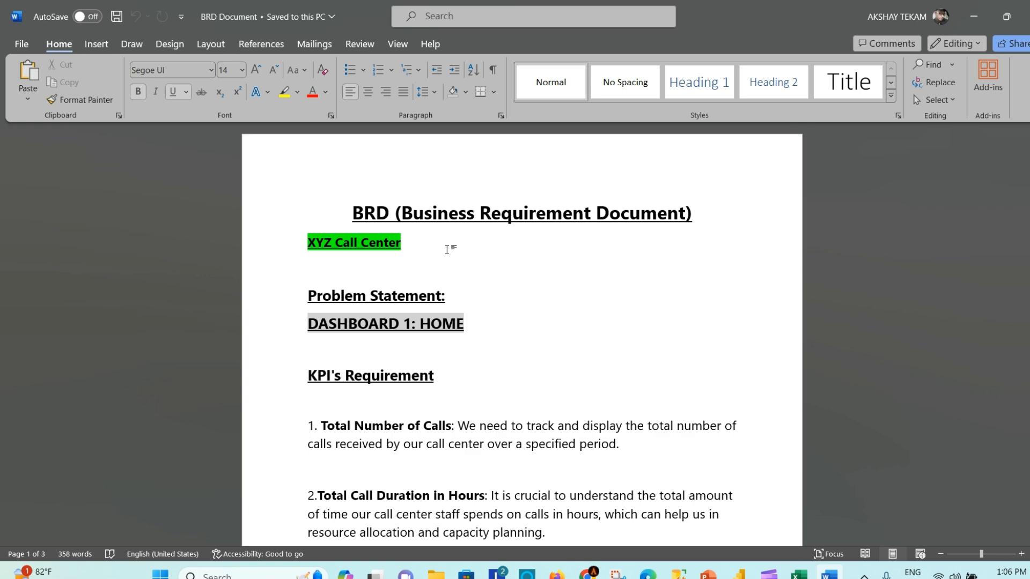
scroll(447, 250, "down", 2)
scroll(447, 250, "down", 6)
scroll(439, 252, "up", 3)
left_click_drag(320, 228, 617, 248)
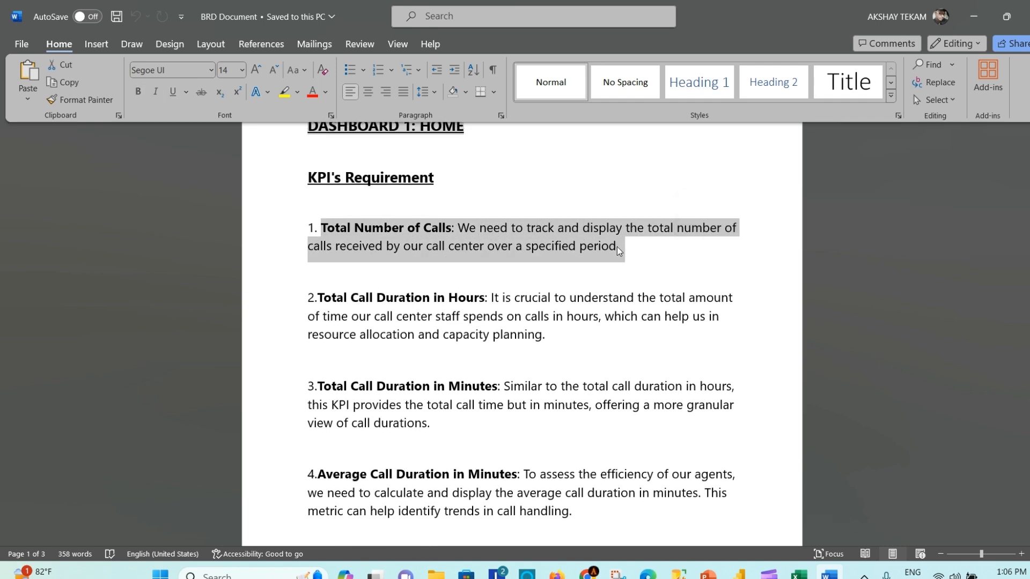
left_click(620, 251)
- Return to the problem statement and highlight the DASHBOARD 1: HOME heading
scroll(627, 249, "up", 5)
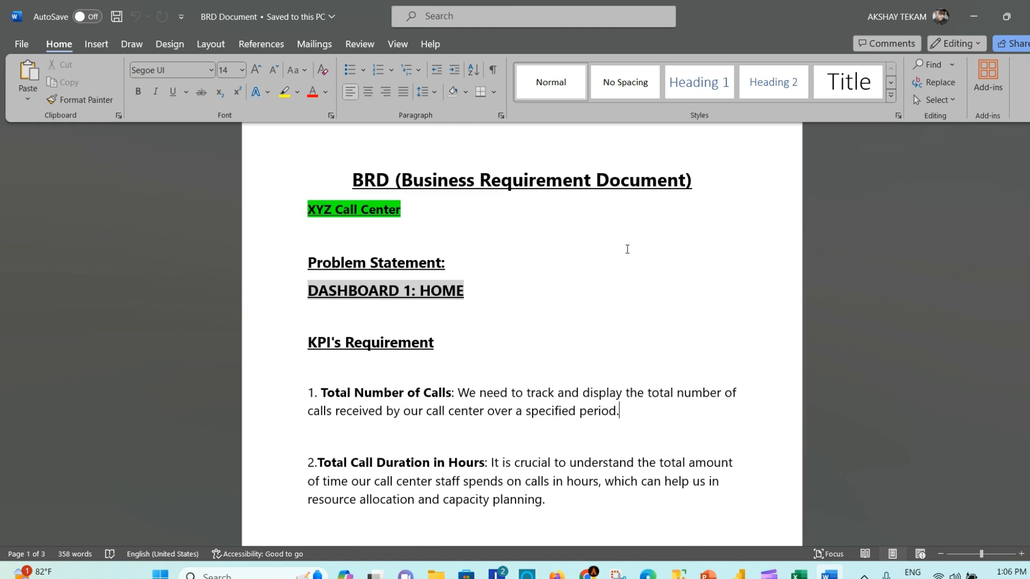
left_click(476, 290)
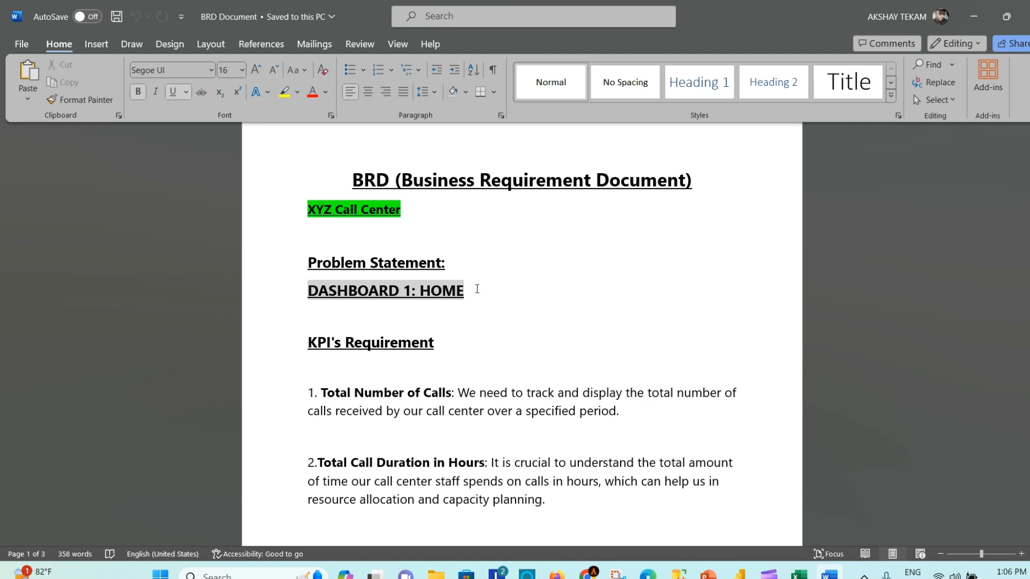
triple_click(477, 289)
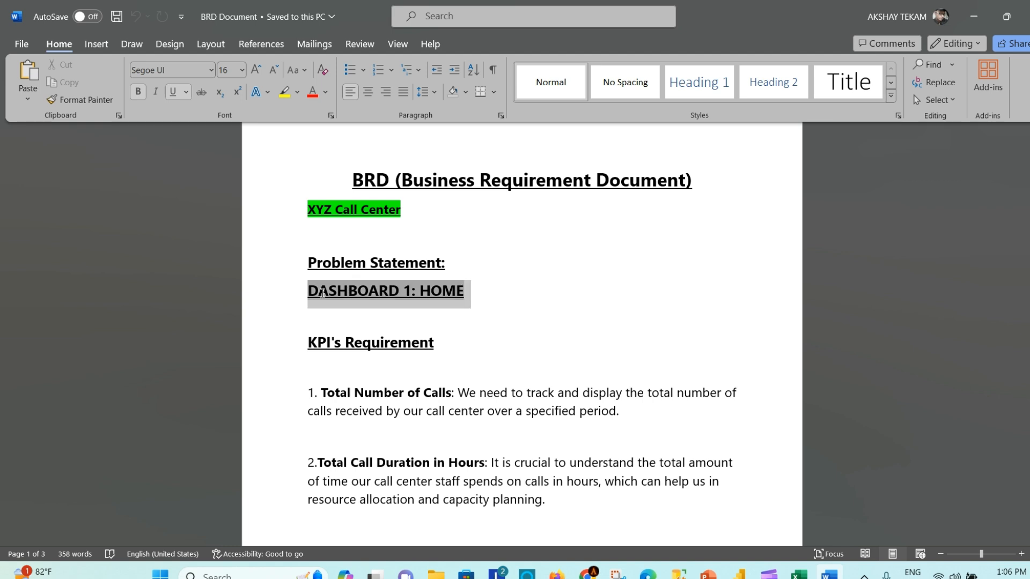
left_click(482, 294)
double_click(433, 290)
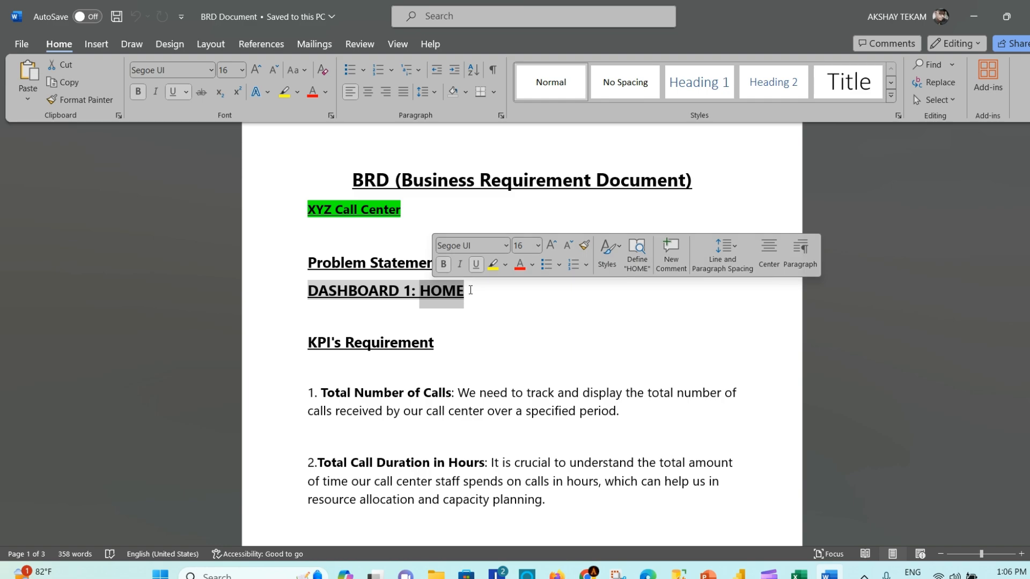
- Review the chart requirements and the DASHBOARD 2: GRID heading further down the document
scroll(477, 332, "down", 9)
scroll(483, 377, "down", 12)
scroll(482, 376, "up", 3)
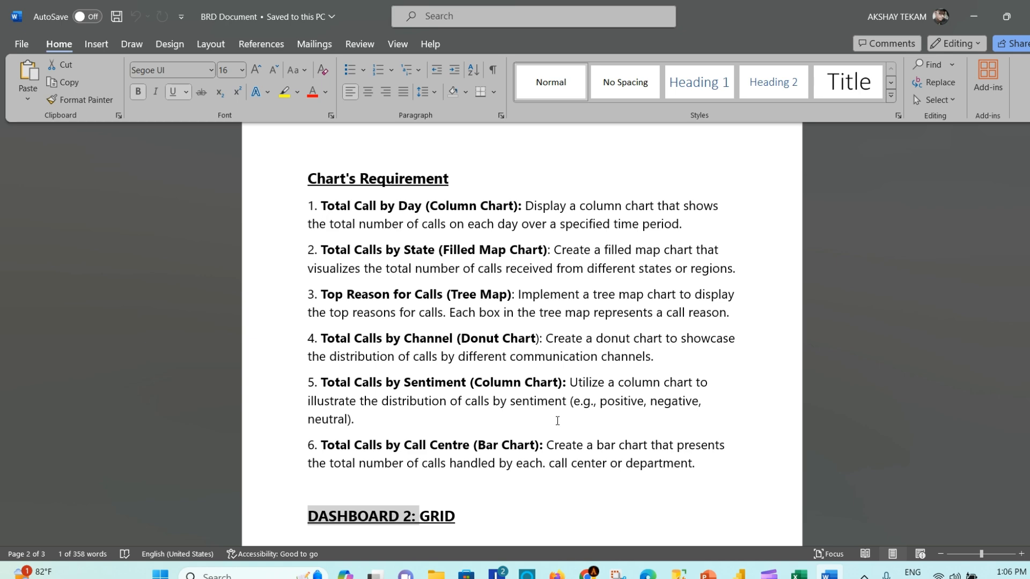
scroll(557, 420, "down", 3)
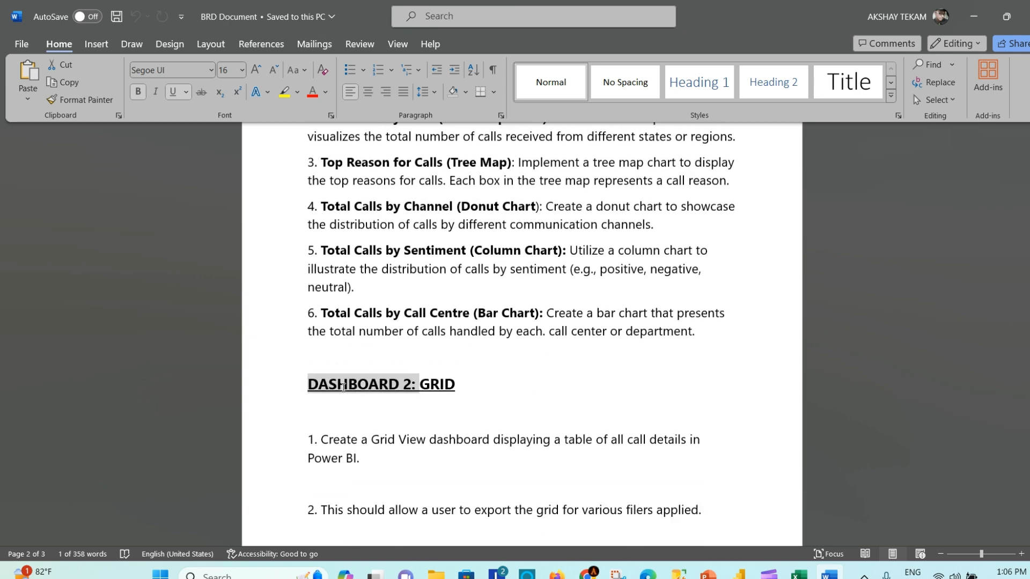
left_click(449, 385)
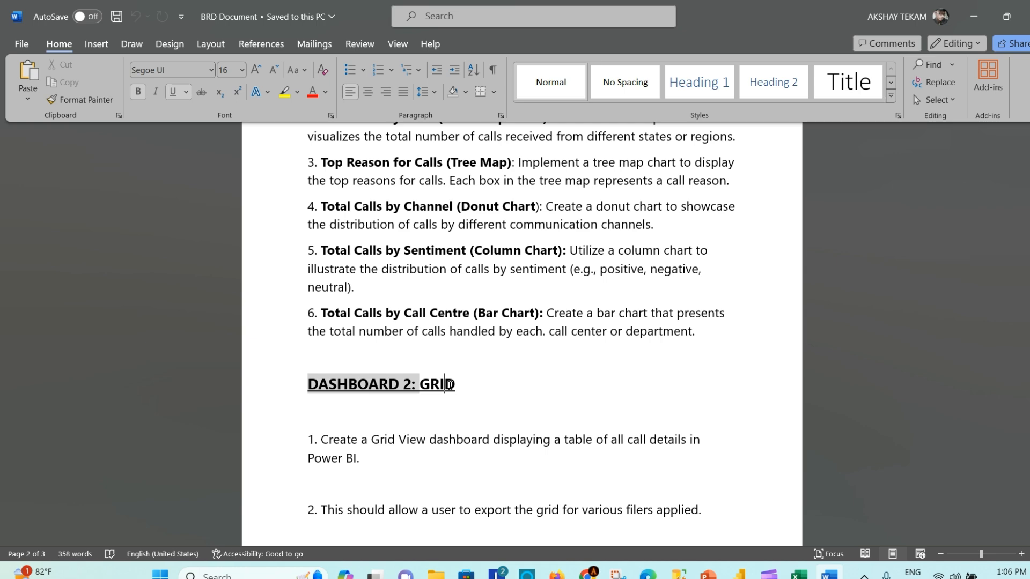
double_click(449, 384)
left_click(465, 386)
- Check the remaining grid dashboard requirements, and reread the Total Number of Calls requirement on the first page
scroll(465, 386, "down", 5)
scroll(466, 386, "up", 2)
scroll(466, 386, "up", 20)
scroll(466, 386, "up", 8)
left_click(462, 377)
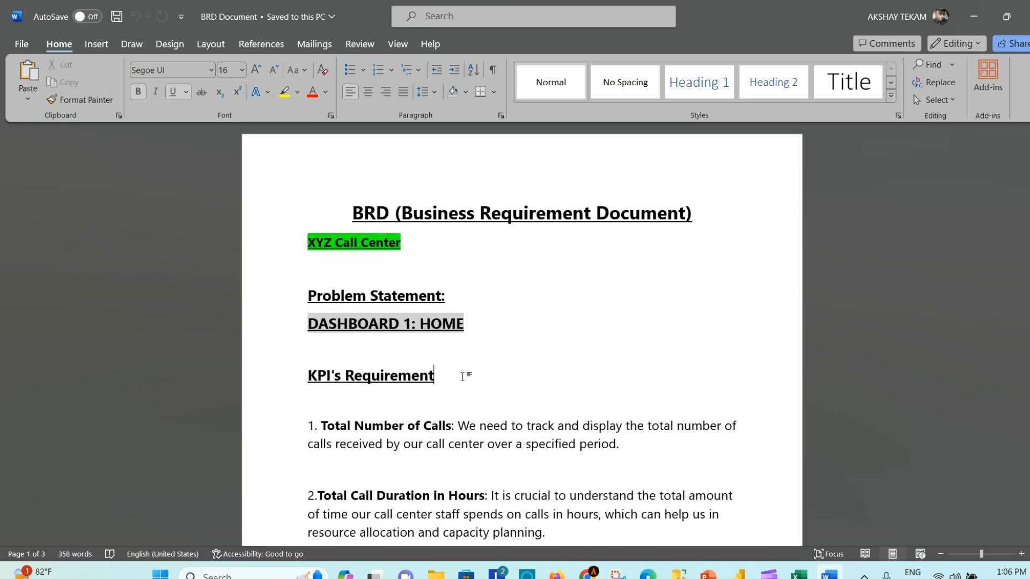
scroll(462, 378, "down", 2)
left_click(648, 351)
left_click_drag(648, 350, 406, 331)
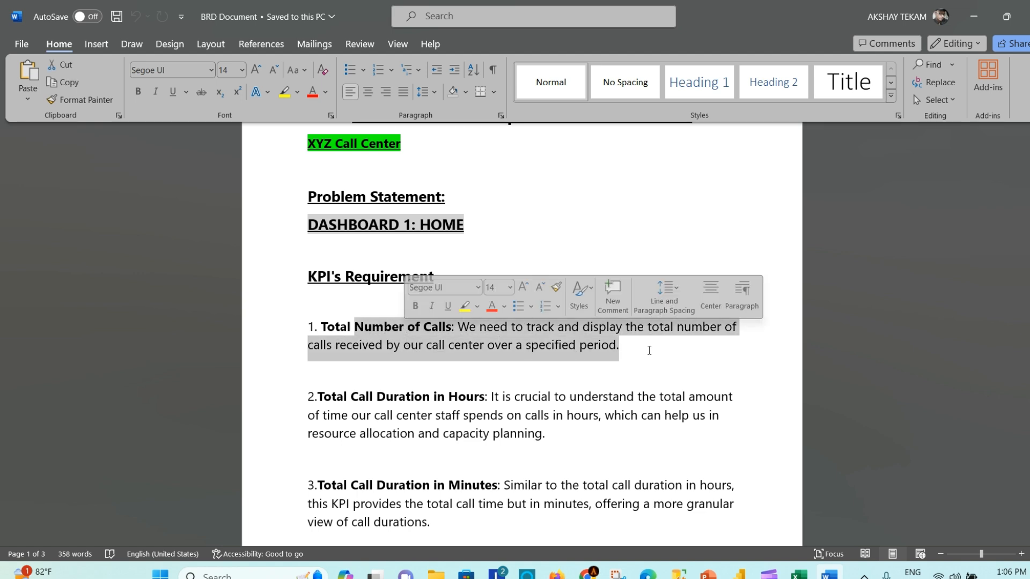
left_click(663, 355)
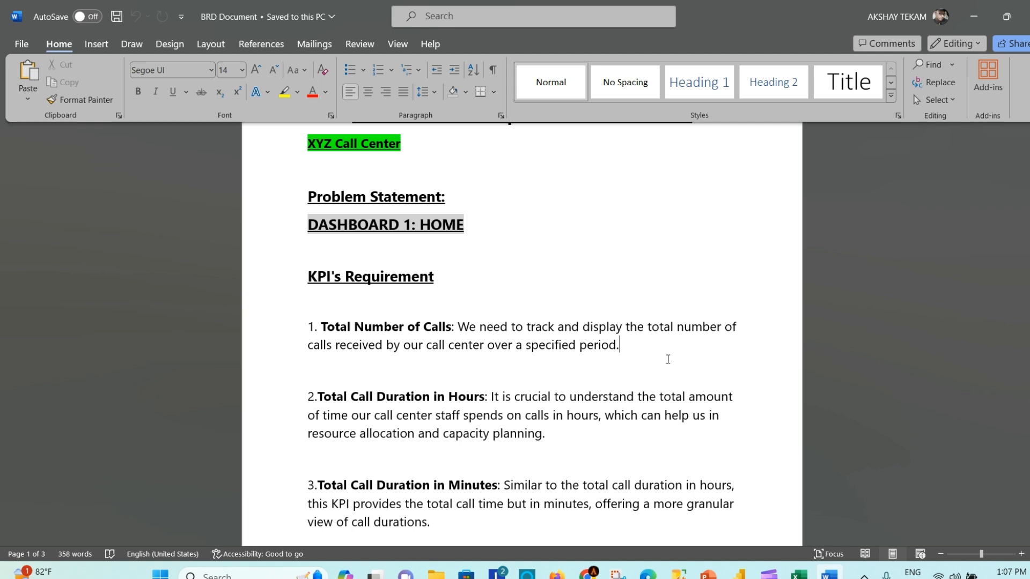
scroll(625, 352, "up", 1)
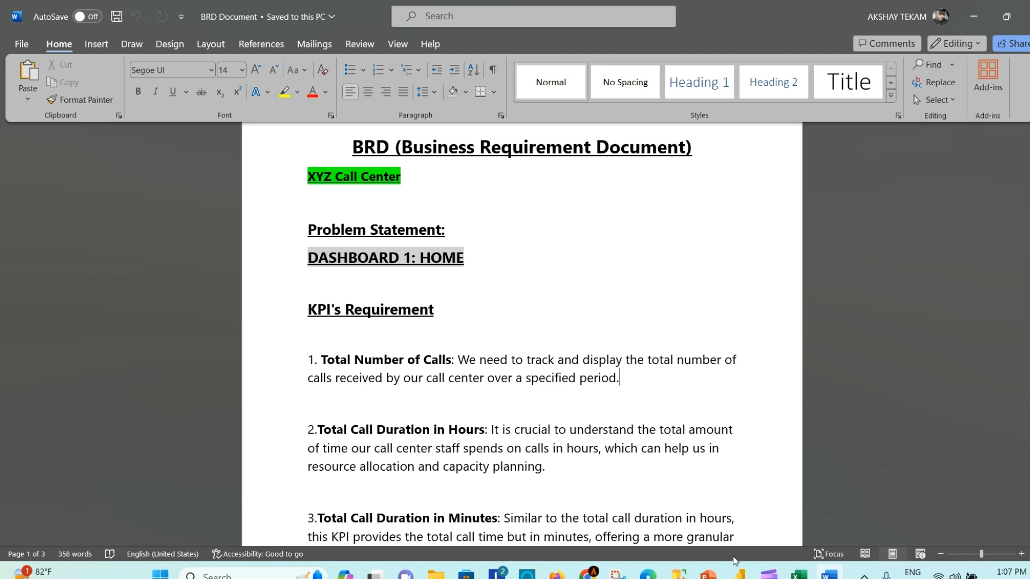
- Switch to Power BI Desktop, expand the ribbon, and start a connection to a SQL Server database
left_click(739, 573)
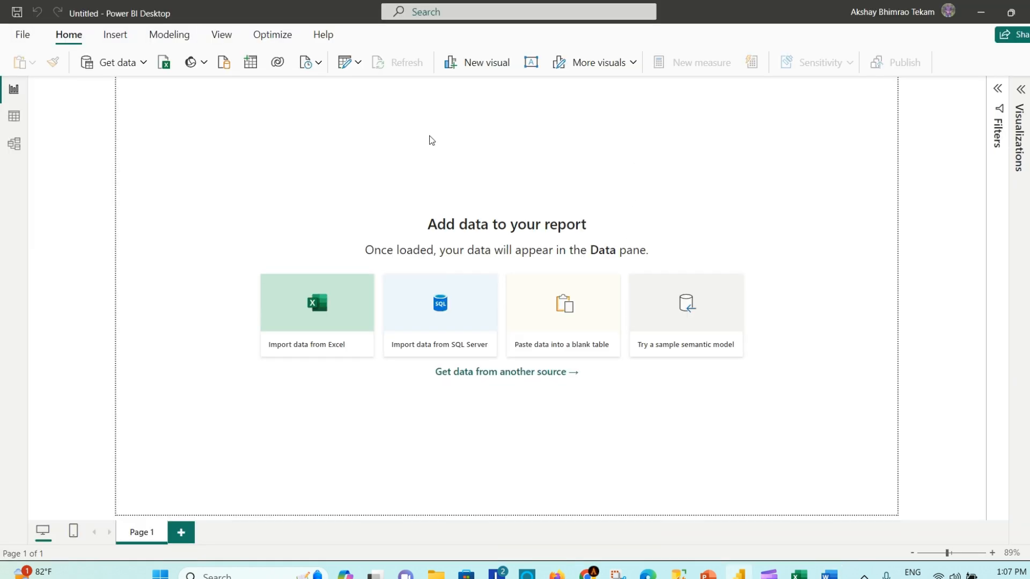
left_click(1028, 67)
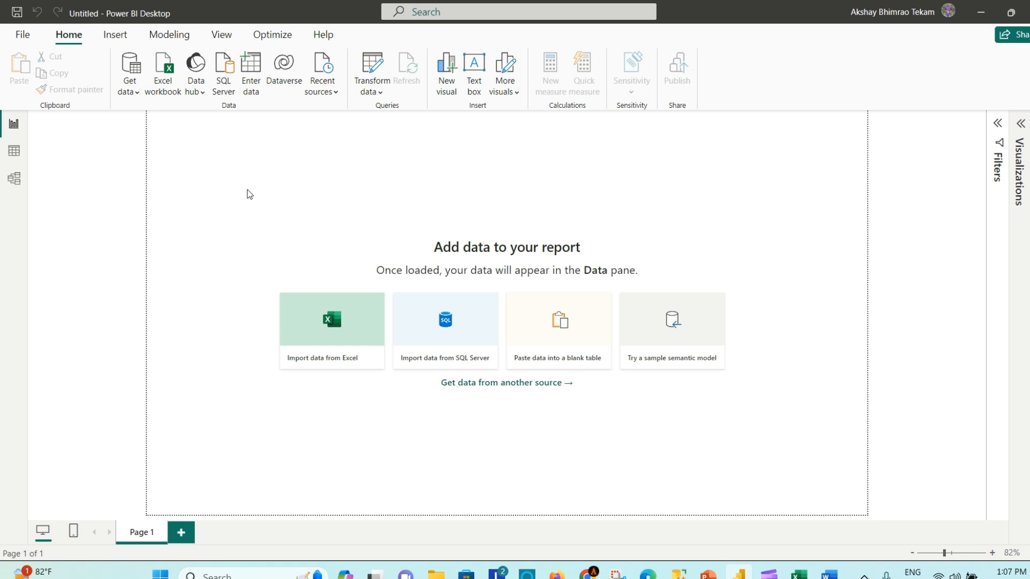
left_click(138, 91)
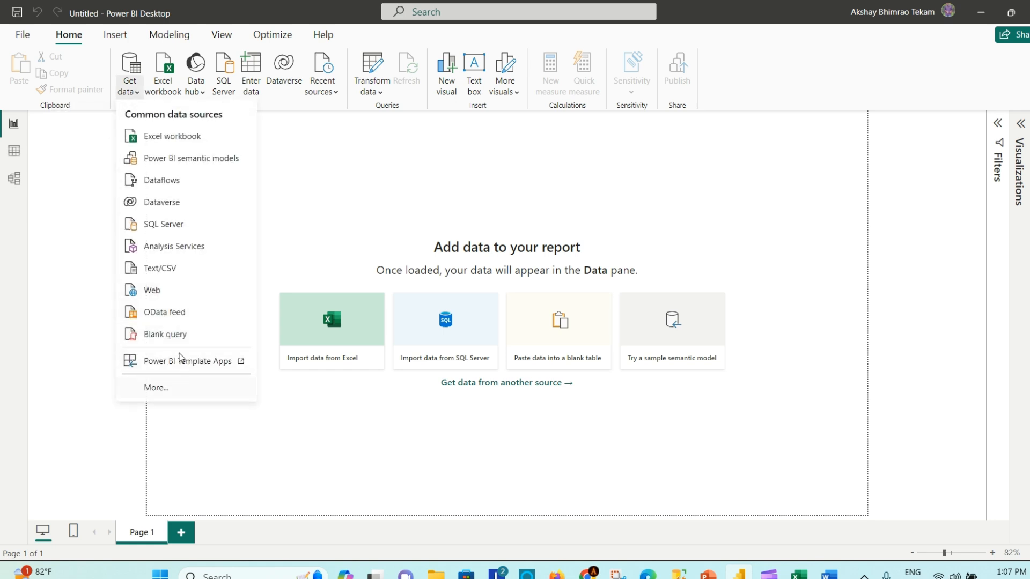
left_click(183, 226)
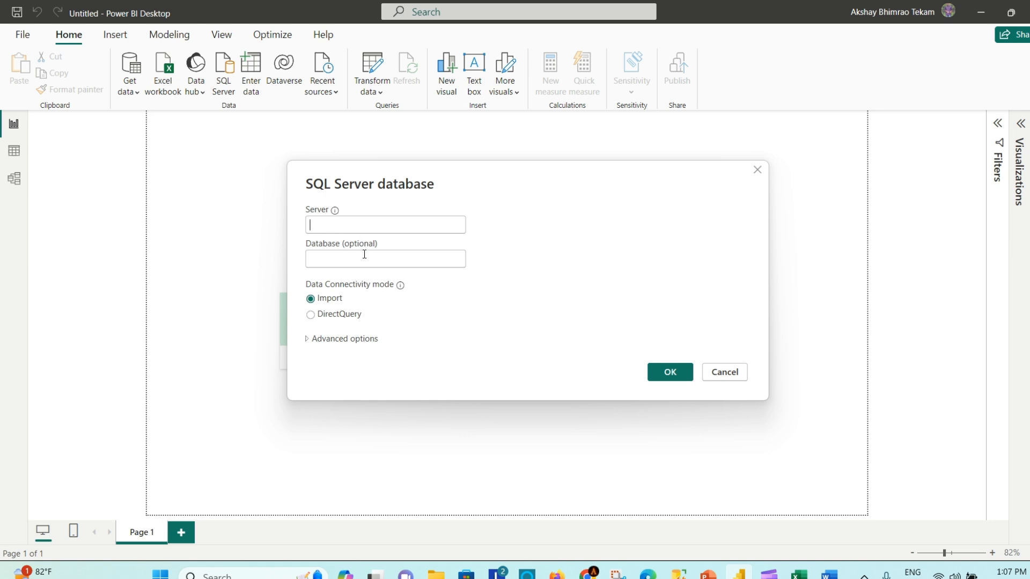
- Switch to SQL Server Management Studio, connect to LENOVO\SQLEXPRESS with Windows Authentication, and try to run "select * from Center_Call;"
mouse_move(678, 573)
left_click(677, 510)
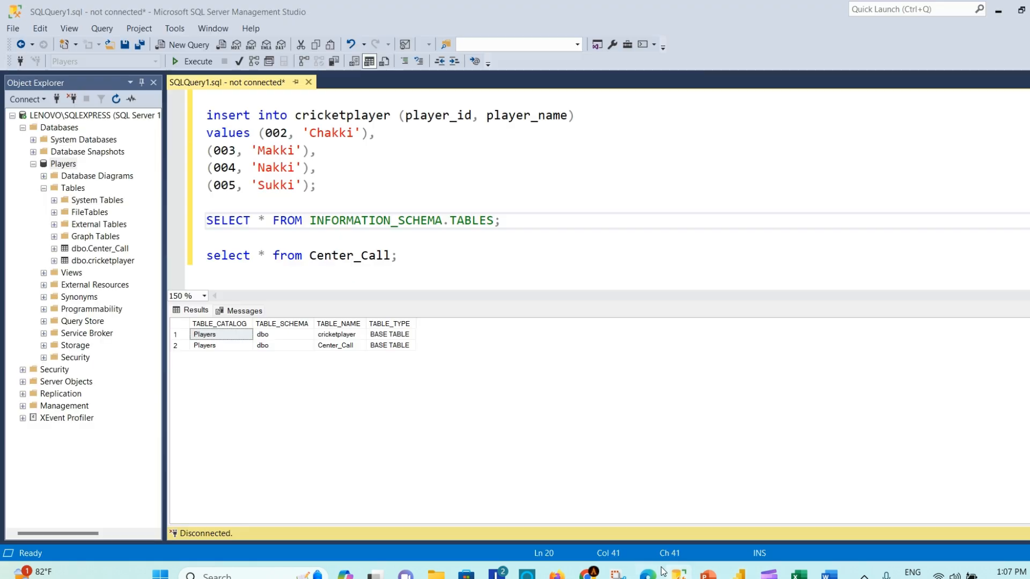
left_click(411, 257)
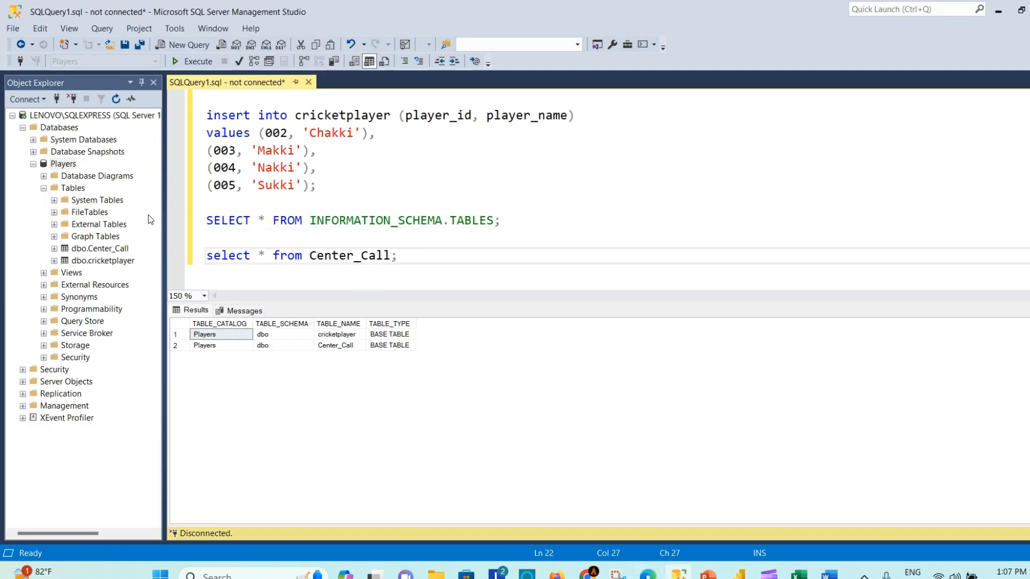
left_click_drag(444, 257, 200, 254)
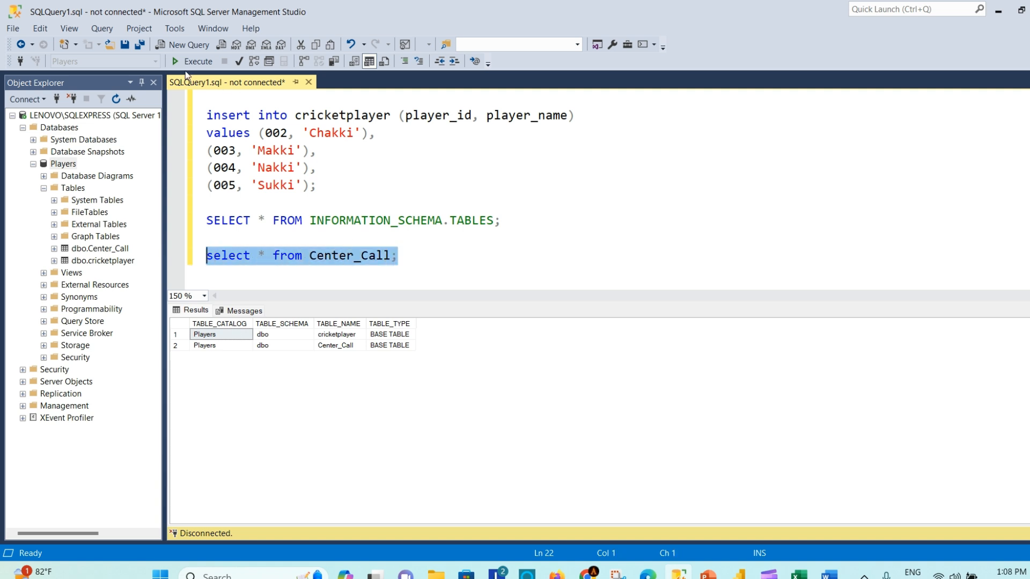
key("F5")
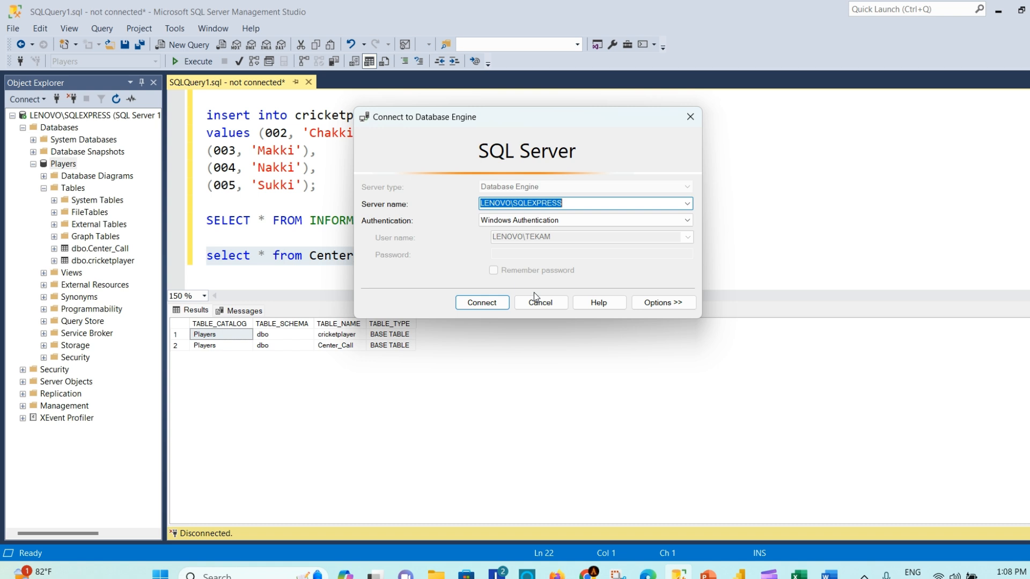
left_click(489, 304)
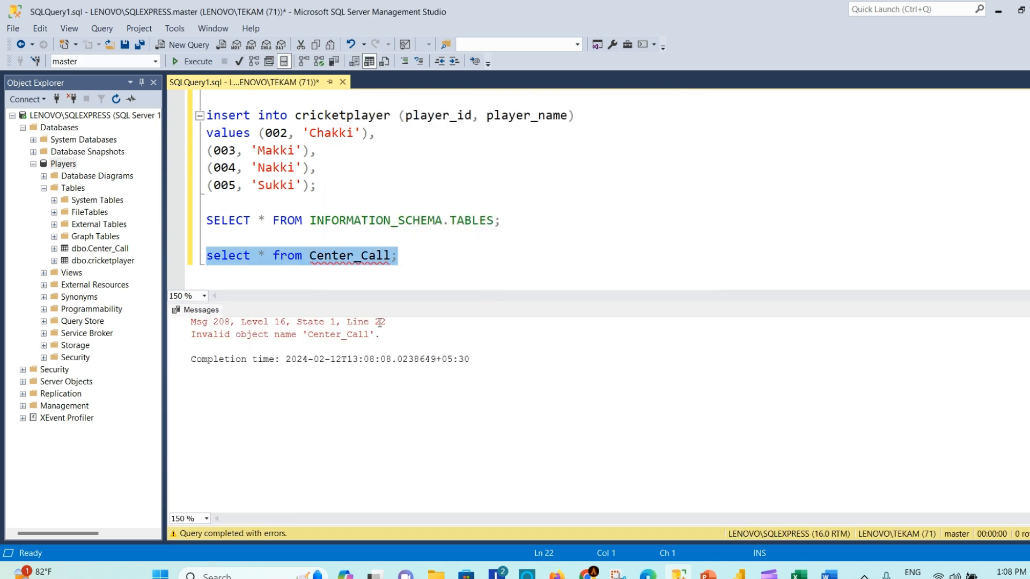
- Run only the "USE Players;" statement in the query script to make Players the active database
left_click(432, 183)
scroll(440, 184, "up", 3)
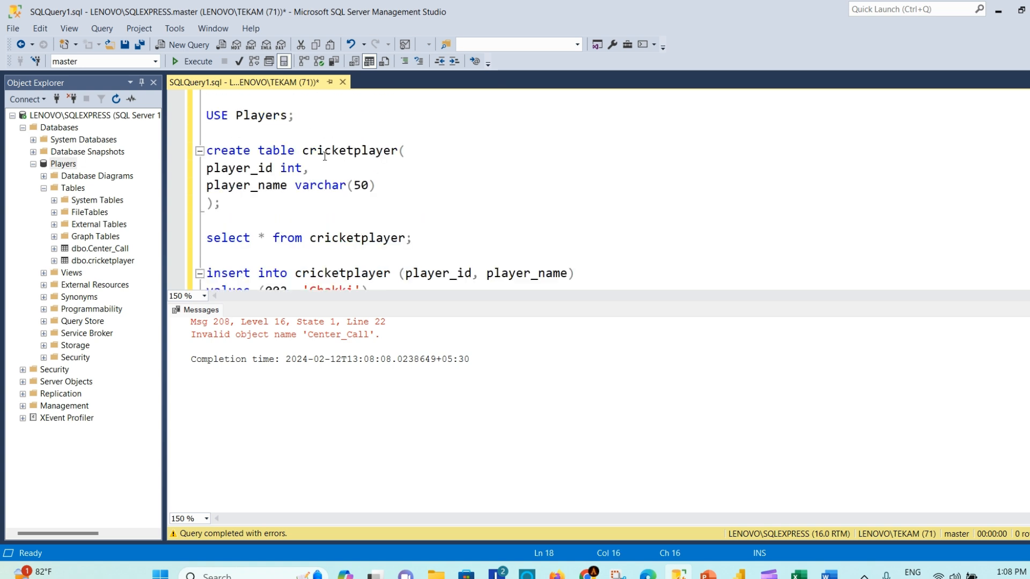
scroll(329, 153, "up", 1)
left_click_drag(294, 168, 199, 163)
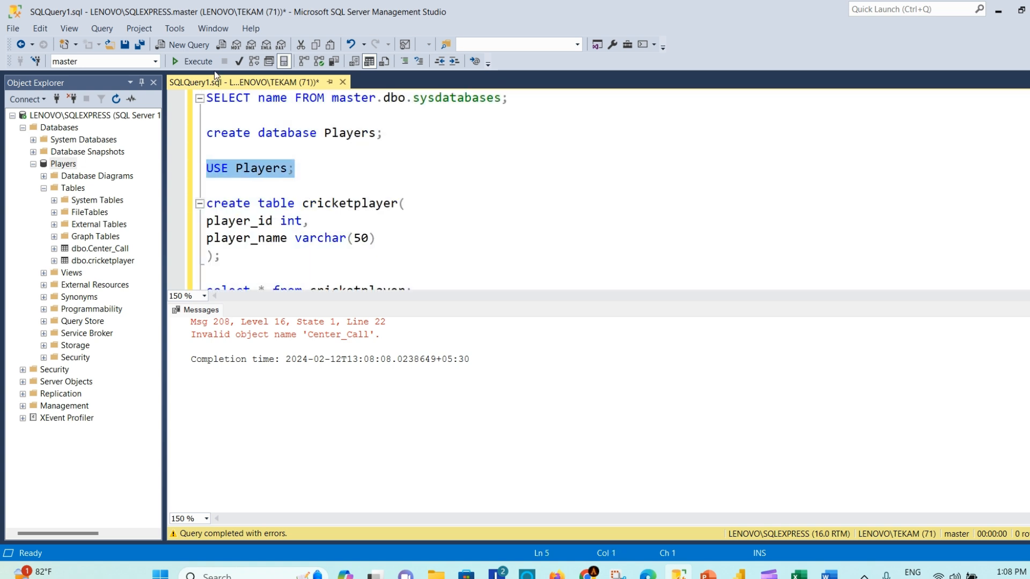
left_click(197, 62)
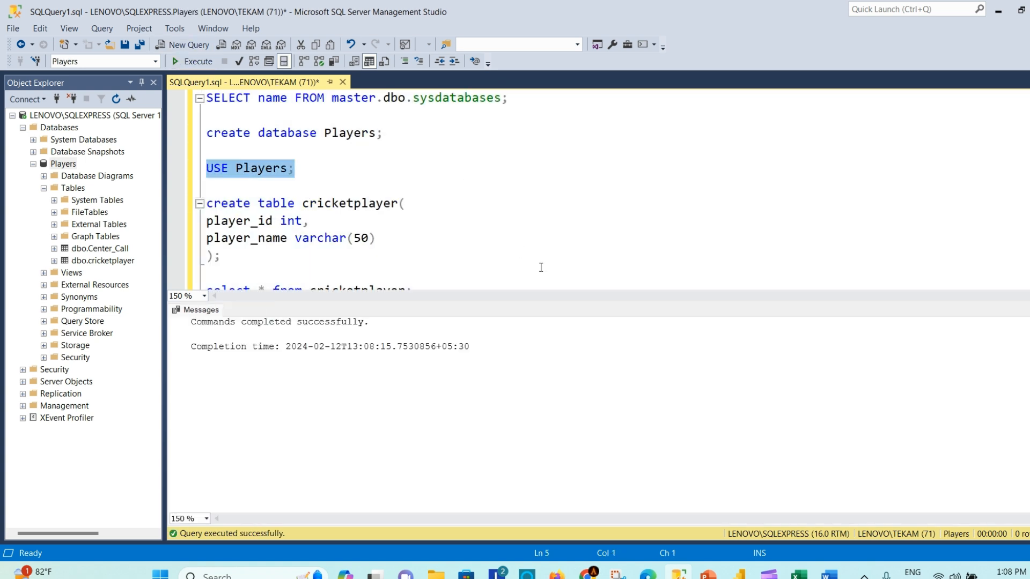
- Run the "select * from Center_Call;" query in the Players database and enlarge the results area
scroll(408, 222, "down", 5)
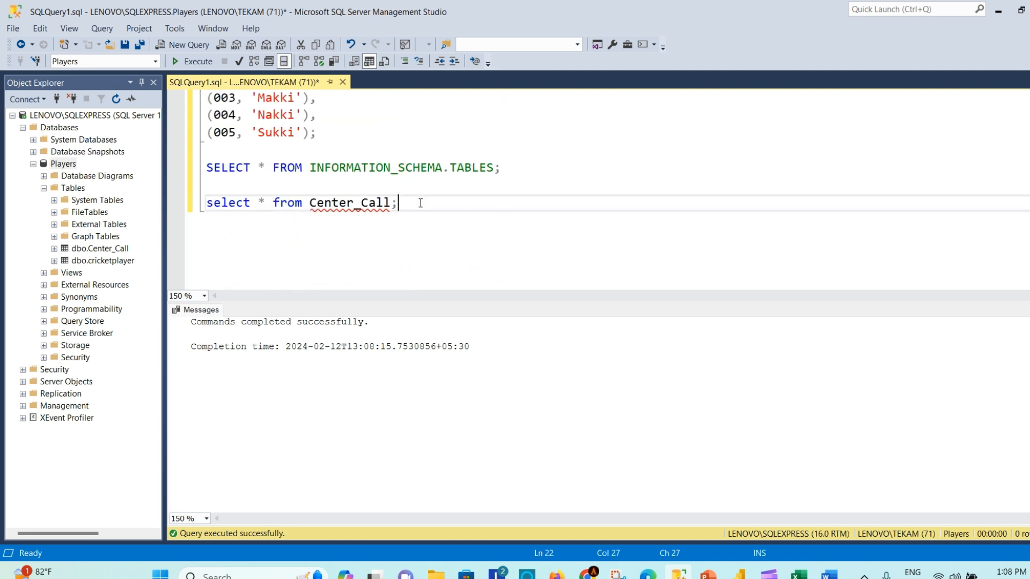
left_click_drag(420, 203, 204, 203)
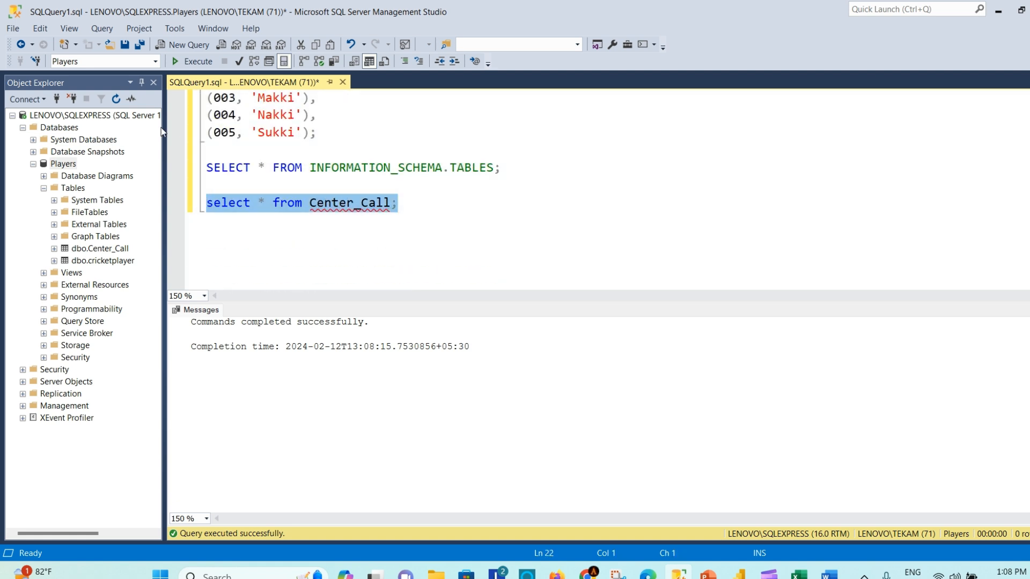
left_click(197, 61)
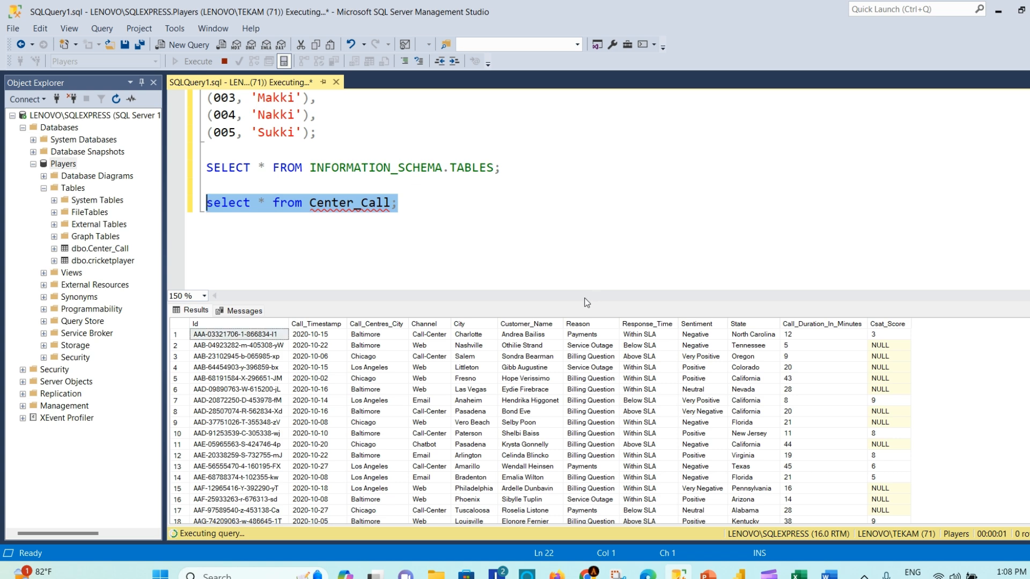
left_click_drag(581, 302, 557, 222)
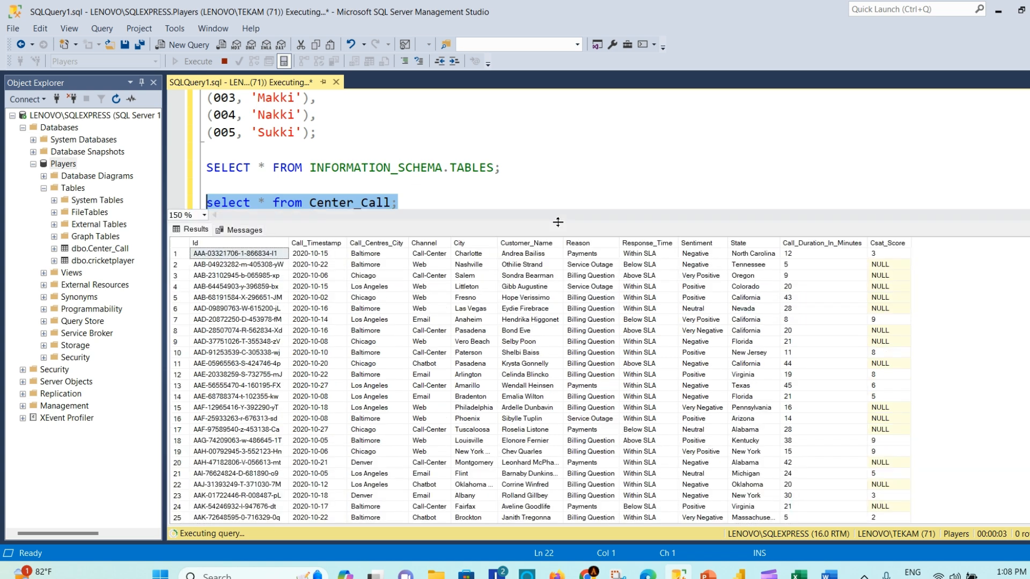
key("End")
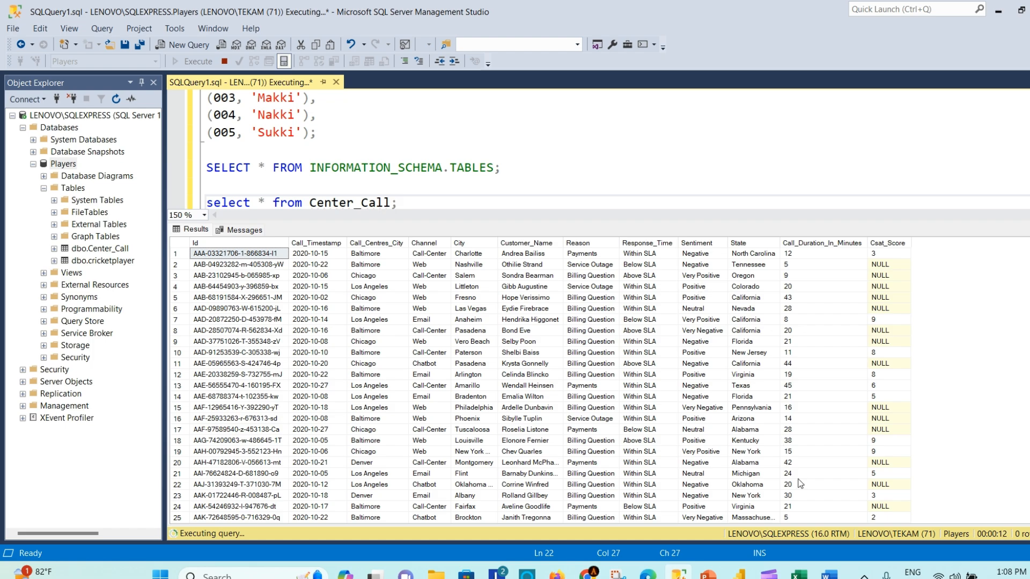
- Switch to the Call Center_Call Center workbook in Excel and review the columns from Id through Reason
left_click(799, 573)
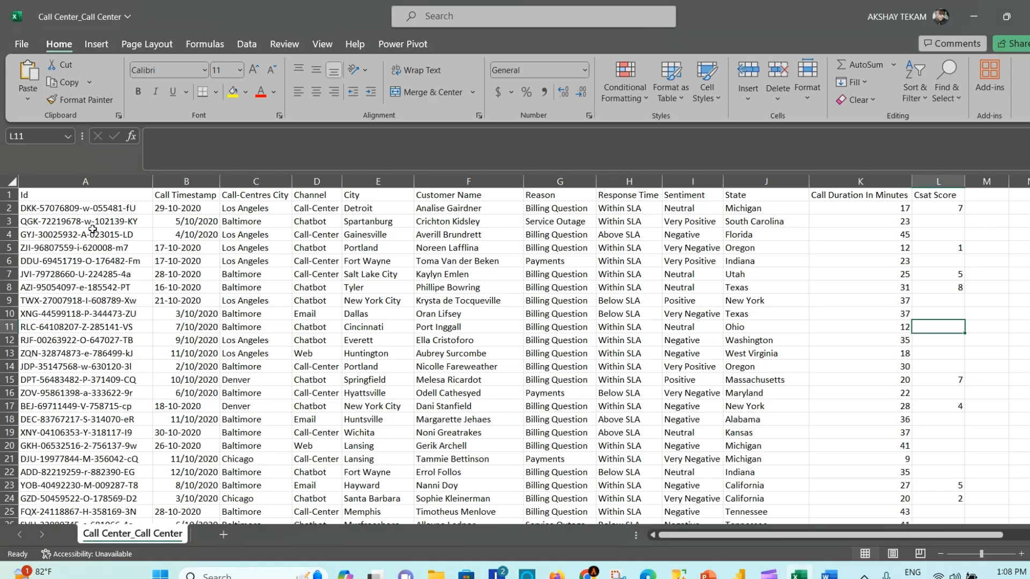
left_click(75, 181)
left_click(171, 181)
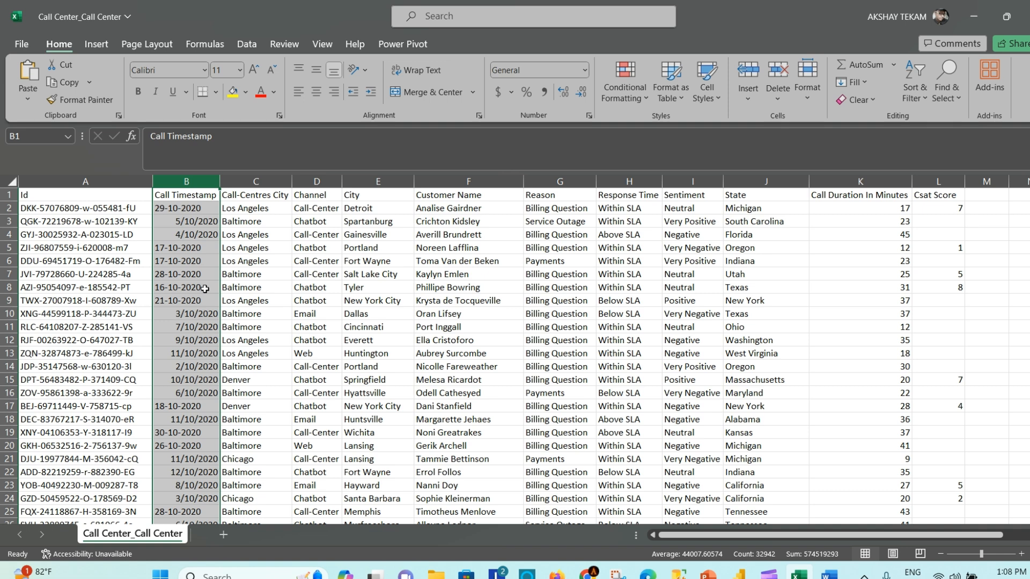
left_click(244, 182)
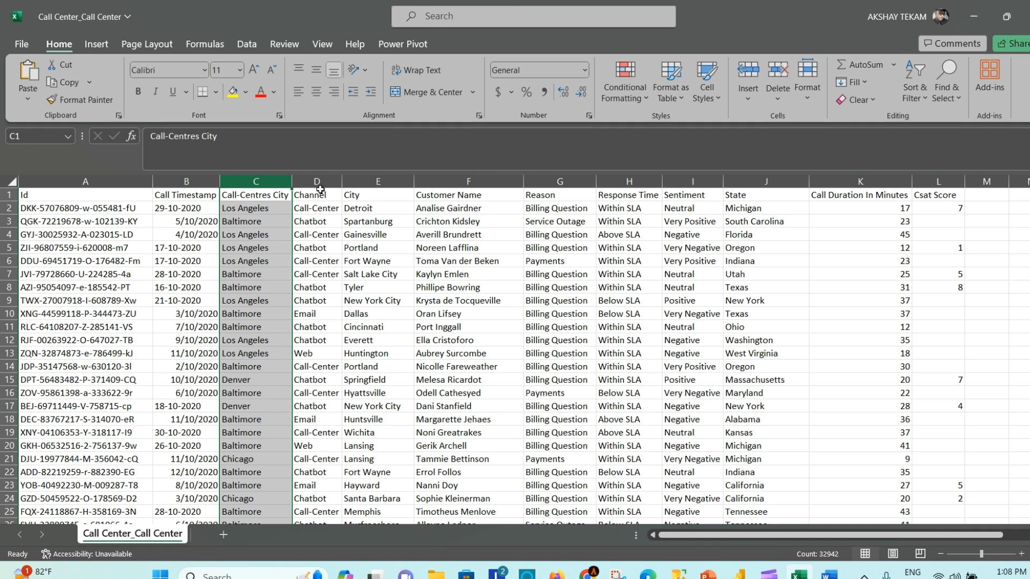
left_click(320, 191)
left_click(375, 181)
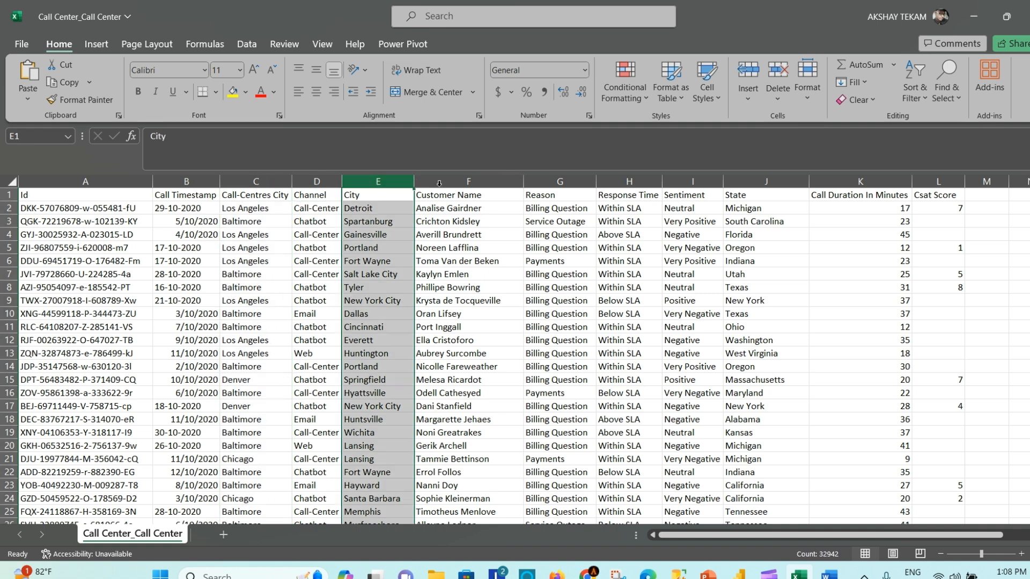
left_click(457, 180)
left_click(558, 192)
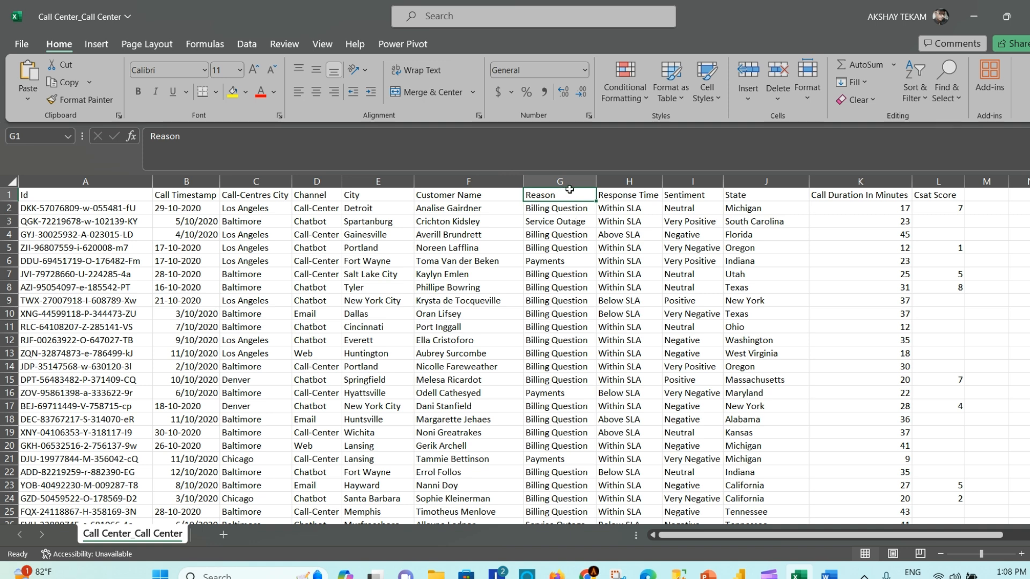
left_click(569, 178)
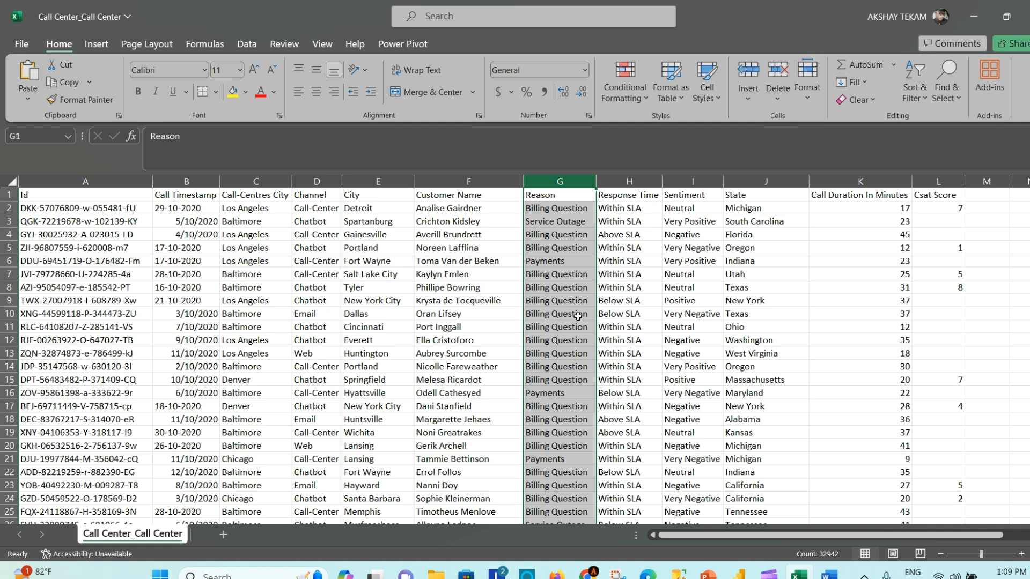
- Review the Response Time, Sentiment, State, Call Duration In Minutes and Csat Score columns one by one
left_click(645, 181)
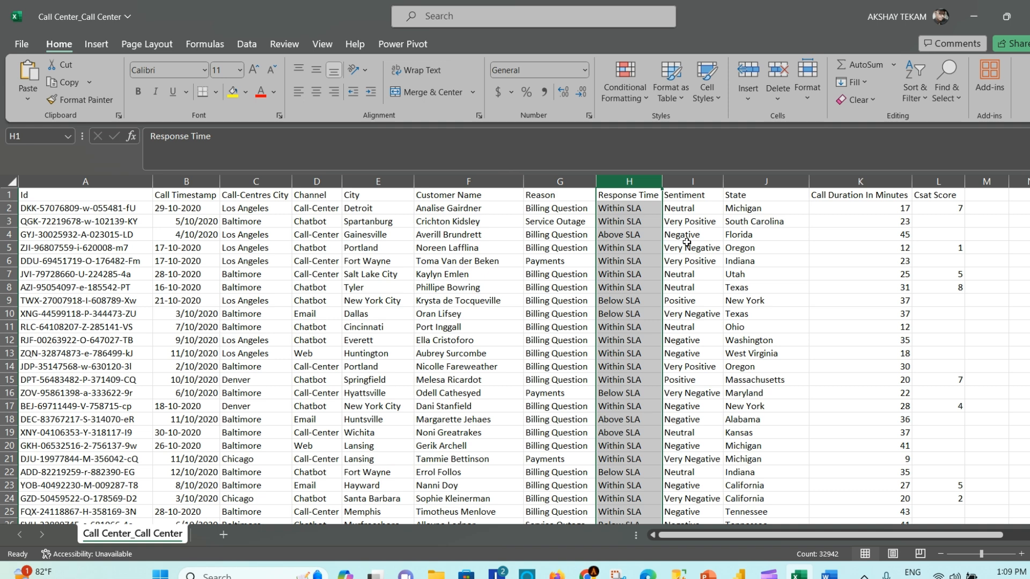
left_click(696, 181)
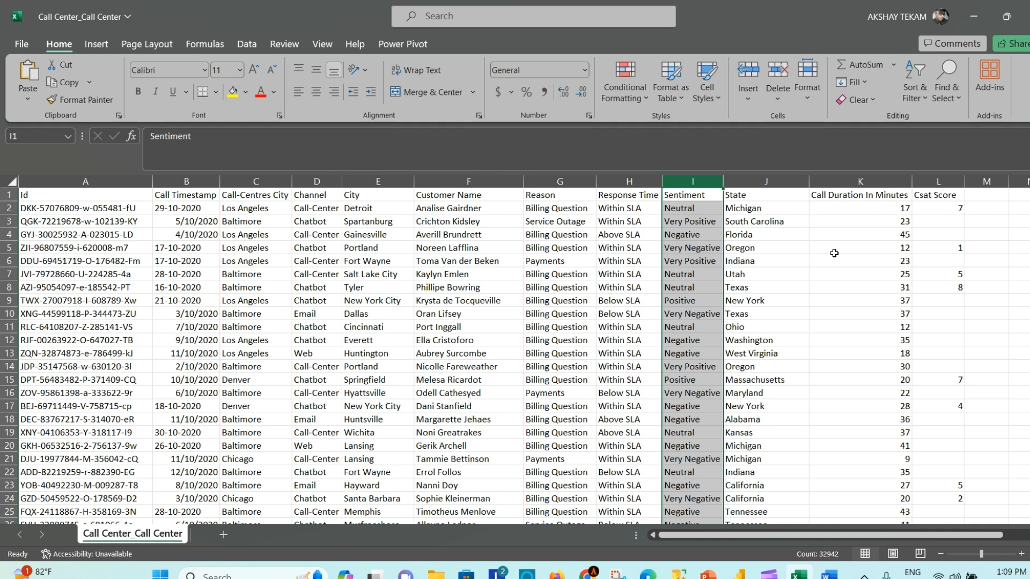
left_click(776, 179)
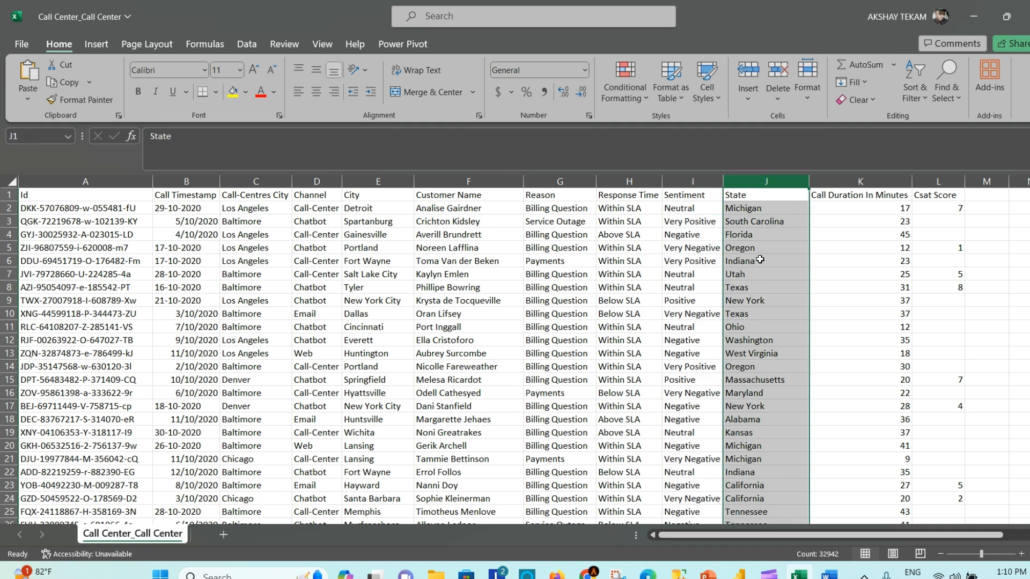
left_click(876, 178)
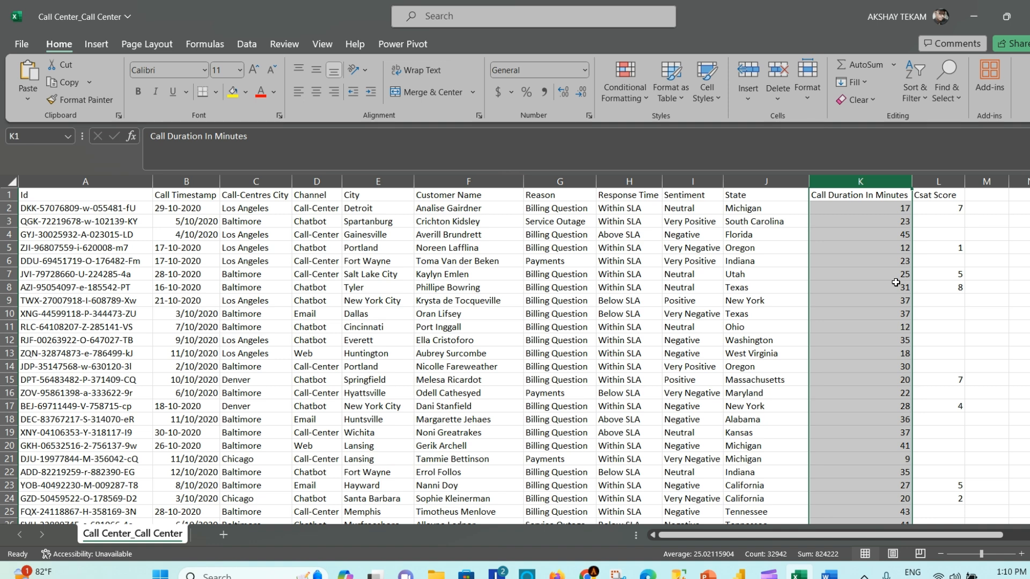
left_click(943, 181)
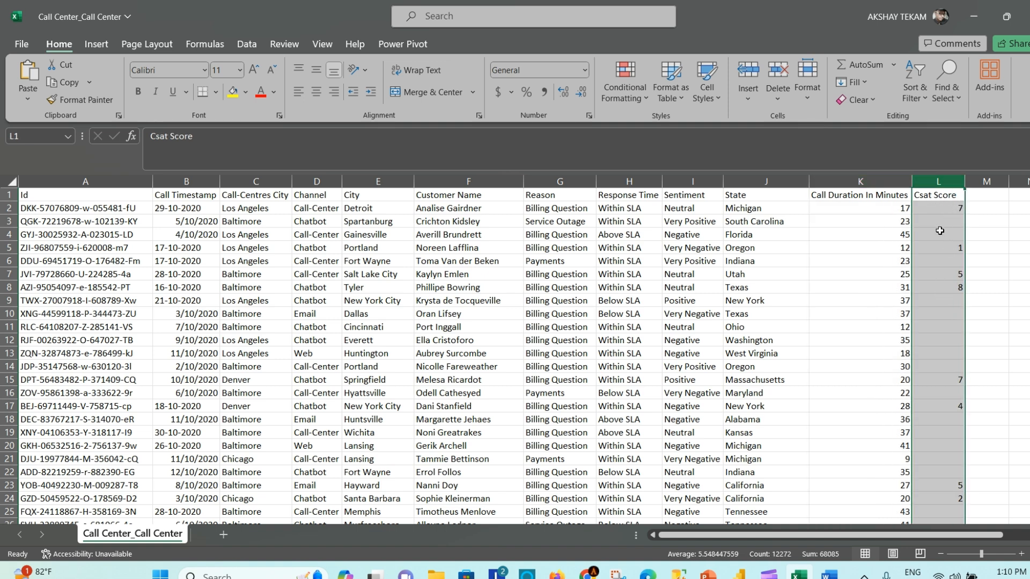
- Examine the blank cells in the Csat Score column, ending with the whole column selected
left_click(943, 352)
left_click(947, 314)
left_click(947, 223)
left_click(950, 236)
left_click(944, 302)
left_click(945, 327)
left_click(946, 353)
left_click(947, 367)
left_click(949, 330)
left_click(948, 301)
left_click(951, 263)
left_click(950, 181)
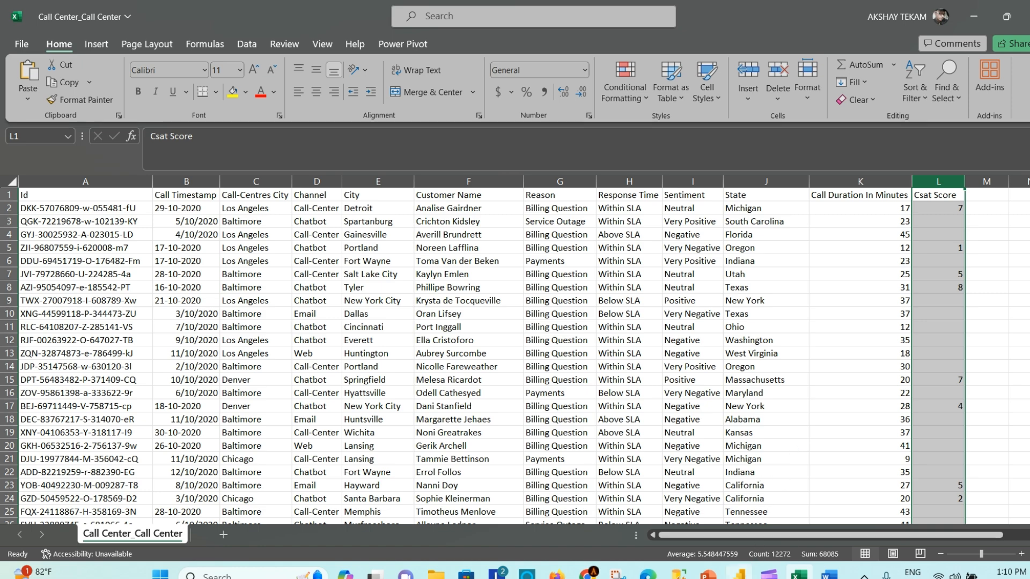
- Switch back to Power BI Desktop and enter LENOVO\SQLEXPRESS as the server for the SQL Server database connection
left_click(740, 574)
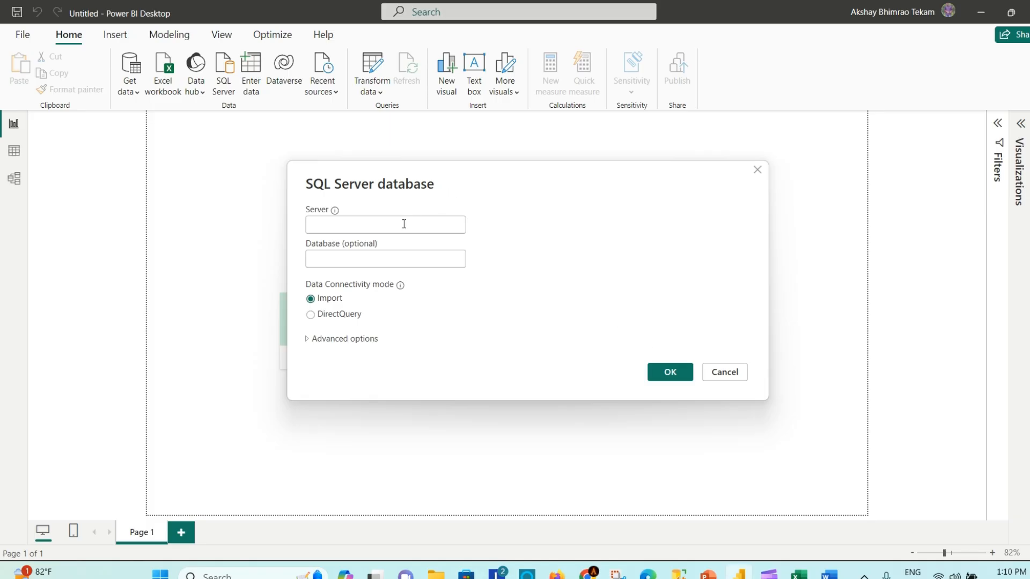
left_click(356, 228)
type("LE")
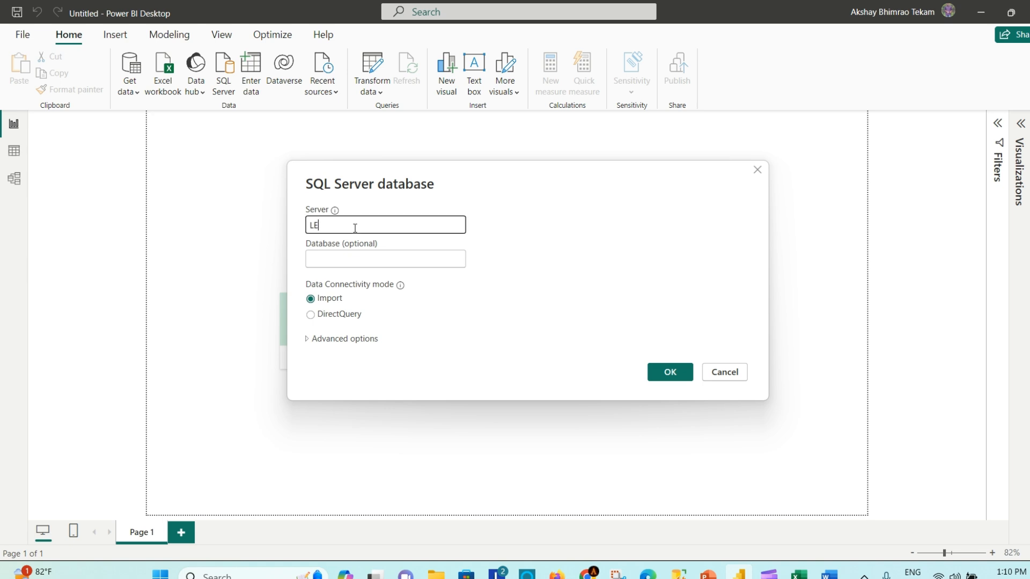
type("NOVO\\SQLEXPRESS")
left_click(349, 257)
left_click(562, 263)
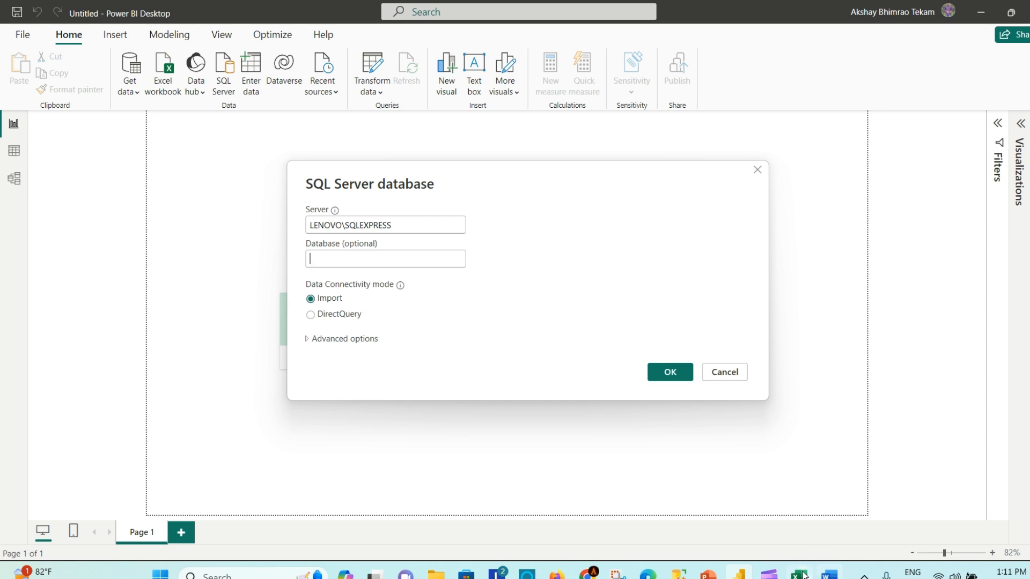
- Switch to the PowerPoint presentation and handwrite PBI in black ink in the upper left of slide 2
mouse_move(803, 575)
mouse_move(708, 575)
left_click(721, 510)
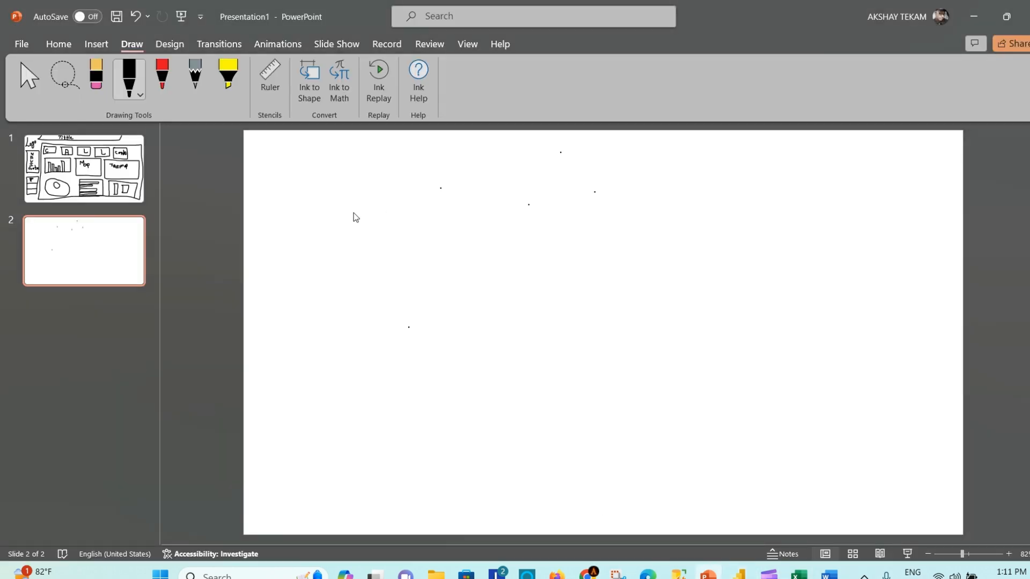
left_click(139, 85)
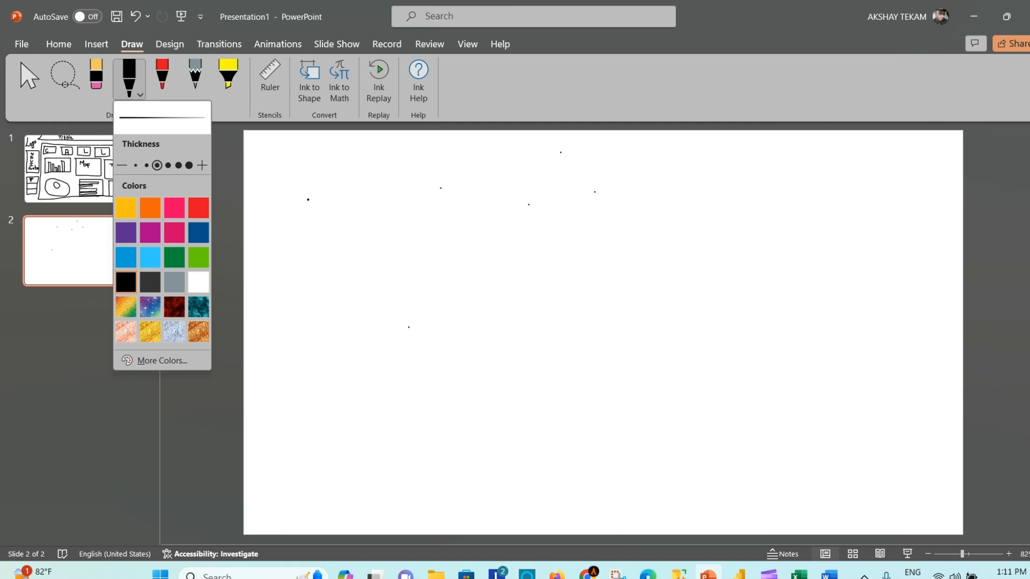
mouse_move(313, 175)
left_mouse_down()
mouse_move(299, 250)
mouse_move(330, 185)
mouse_move(312, 207)
mouse_move(325, 244)
left_mouse_up()
mouse_move(346, 185)
left_mouse_down()
mouse_move(343, 215)
mouse_move(303, 243)
left_mouse_up()
mouse_move(379, 182)
left_mouse_down()
mouse_move(441, 182)
mouse_move(418, 256)
mouse_move(470, 256)
left_mouse_up()
- Draw a box in the upper right of the slide and handwrite DB inside it
mouse_move(799, 167)
left_mouse_down()
mouse_move(856, 167)
mouse_move(919, 277)
mouse_move(804, 310)
mouse_move(800, 167)
mouse_move(826, 231)
left_mouse_up()
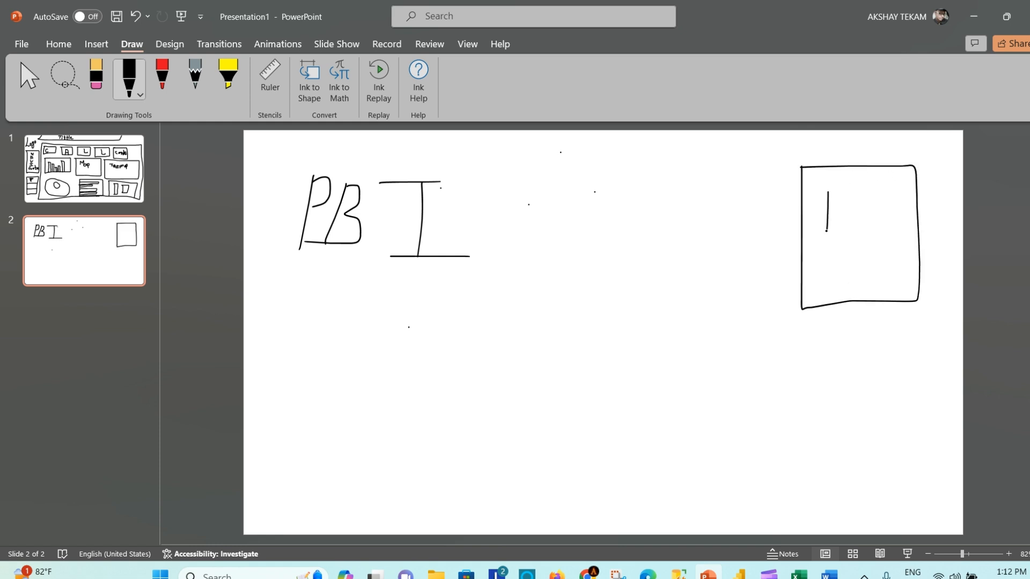
mouse_move(826, 193)
left_mouse_down()
mouse_move(846, 212)
mouse_move(828, 231)
left_mouse_up()
left_click_drag(870, 192, 863, 238)
mouse_move(868, 194)
left_mouse_down()
mouse_move(879, 191)
mouse_move(871, 217)
mouse_move(883, 222)
mouse_move(854, 239)
left_mouse_up()
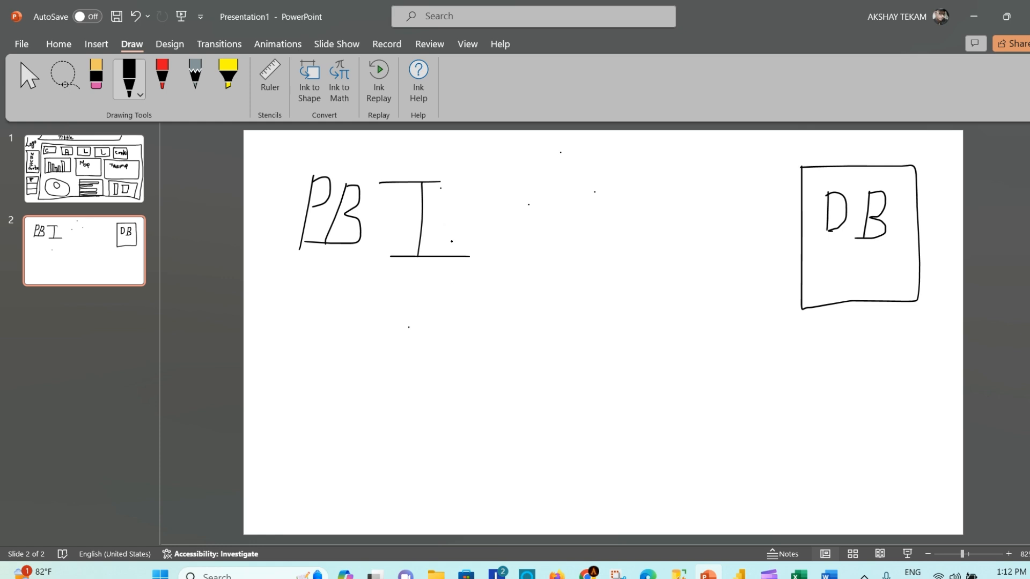
- Circle the PBI lettering and draw a curved arrow to it from the DB box, passing through an outlined Copy label
mouse_move(382, 156)
left_mouse_down()
mouse_move(281, 196)
mouse_move(407, 289)
mouse_move(456, 170)
mouse_move(357, 158)
left_mouse_up()
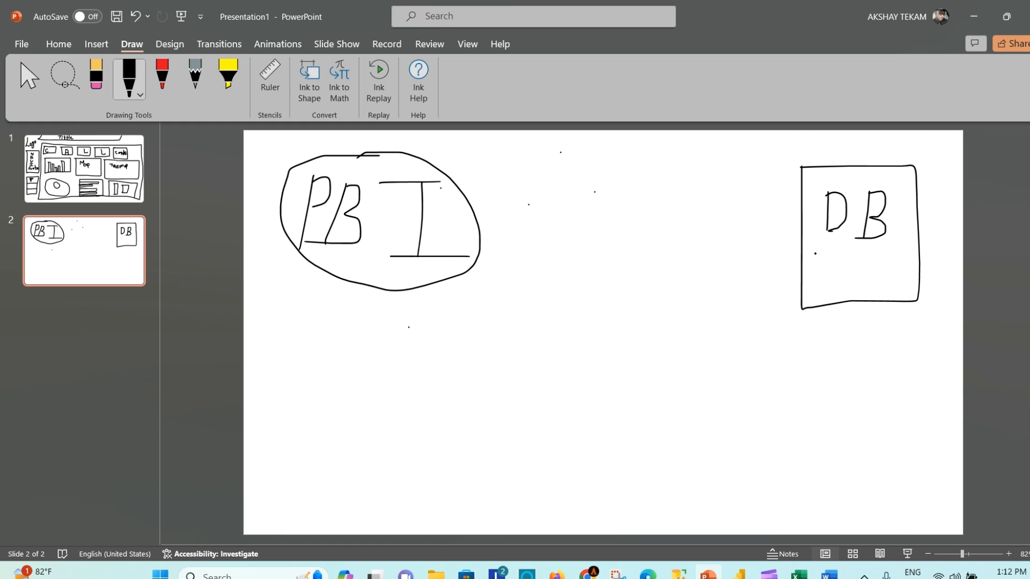
mouse_move(815, 249)
left_mouse_down()
mouse_move(749, 234)
mouse_move(653, 260)
mouse_move(632, 247)
mouse_move(652, 238)
mouse_move(655, 250)
mouse_move(670, 233)
mouse_move(661, 264)
left_mouse_up()
mouse_move(677, 216)
left_mouse_down()
mouse_move(610, 243)
mouse_move(682, 275)
mouse_move(668, 214)
mouse_move(492, 193)
mouse_move(470, 219)
mouse_move(489, 221)
left_mouse_up()
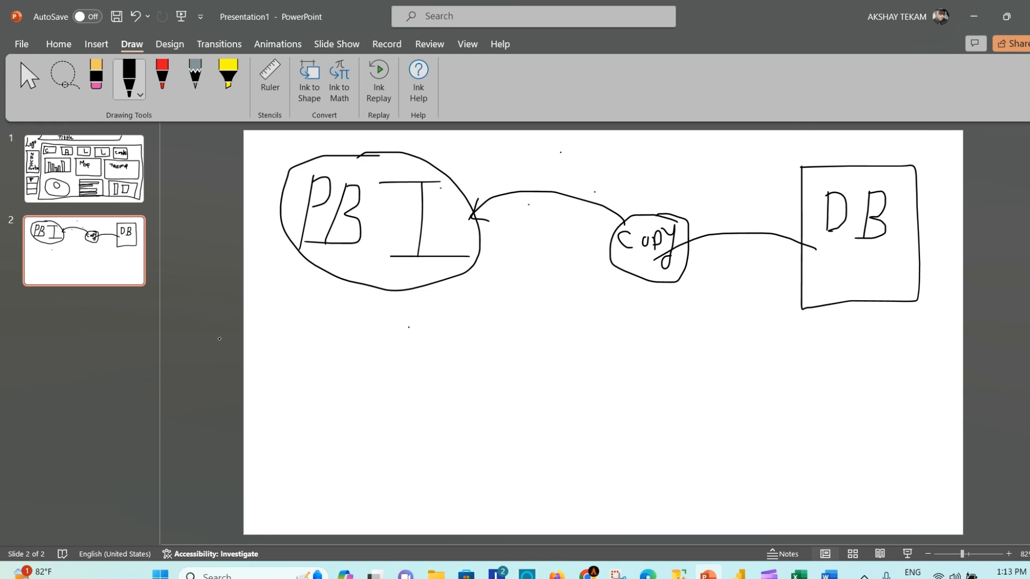
- Draw a dividing line across the slide and an arrow from the DB box down to a box labelled Sche
left_click_drag(252, 325, 927, 339)
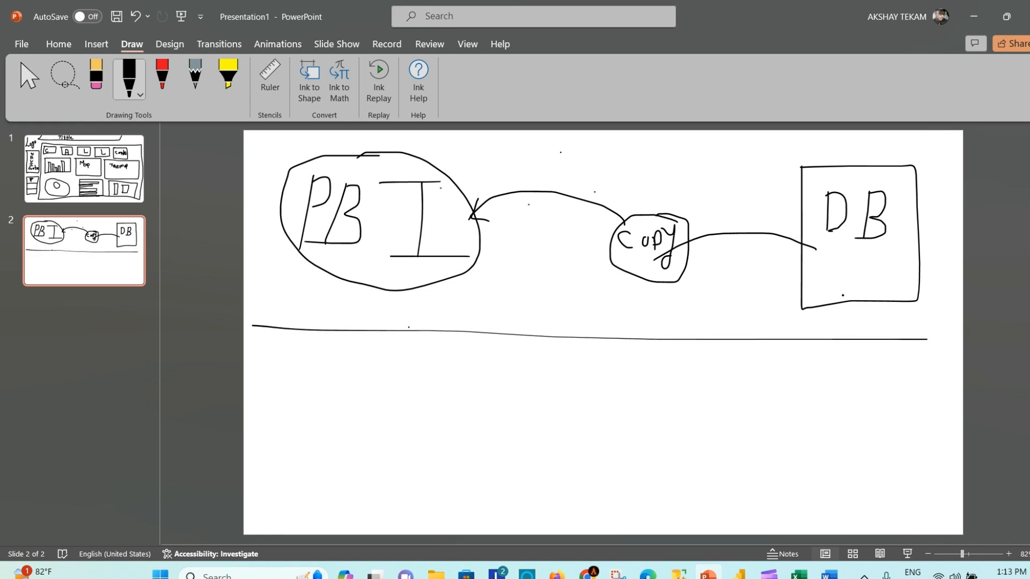
mouse_move(830, 292)
left_mouse_down()
mouse_move(806, 284)
mouse_move(638, 395)
left_mouse_up()
mouse_move(636, 356)
left_mouse_down()
mouse_move(636, 404)
mouse_move(686, 380)
left_mouse_up()
left_click(622, 399)
mouse_move(563, 388)
left_mouse_down()
mouse_move(652, 385)
mouse_move(558, 460)
mouse_move(560, 374)
mouse_move(561, 424)
mouse_move(551, 435)
mouse_move(592, 438)
left_mouse_up()
left_click(571, 411)
mouse_move(602, 396)
left_mouse_down()
mouse_move(602, 436)
mouse_move(617, 433)
mouse_move(628, 411)
mouse_move(639, 423)
left_mouse_up()
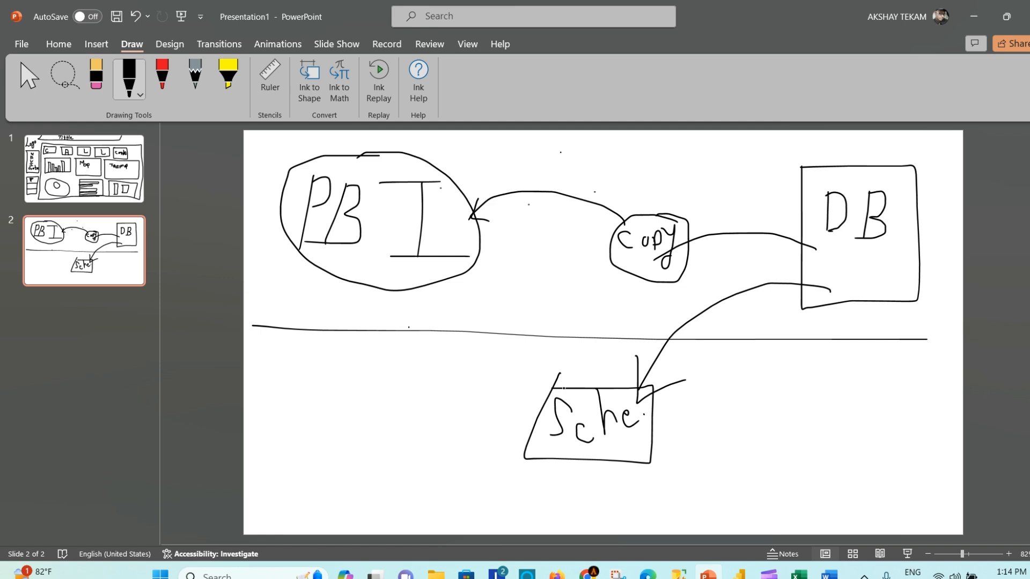
left_click_drag(545, 389, 559, 388)
- Switch back to Power BI Desktop, connect to LENOVO\SQLEXPRESS in Import mode and expand the Players database
left_click(737, 576)
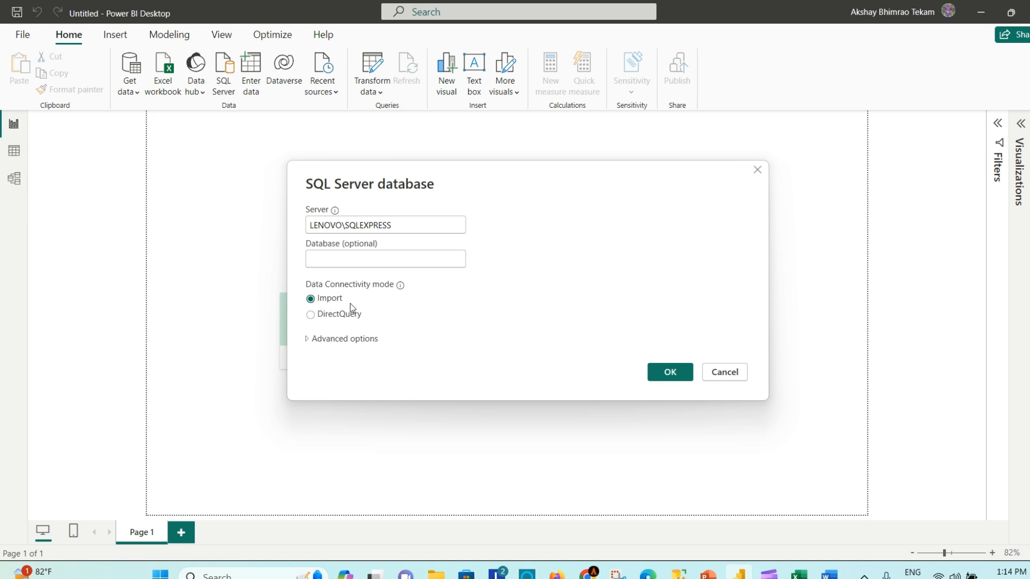
left_click(668, 372)
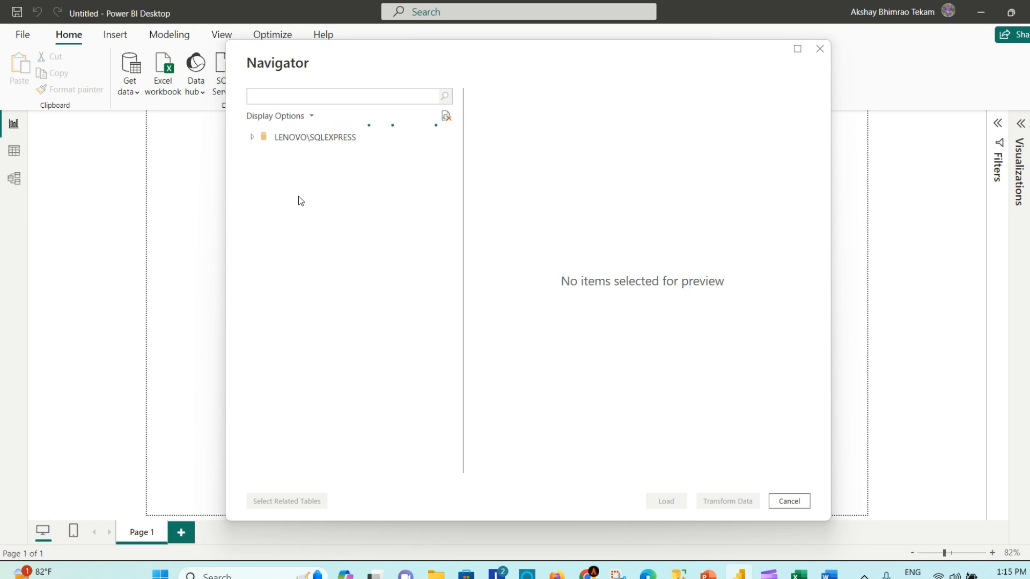
left_click(252, 138)
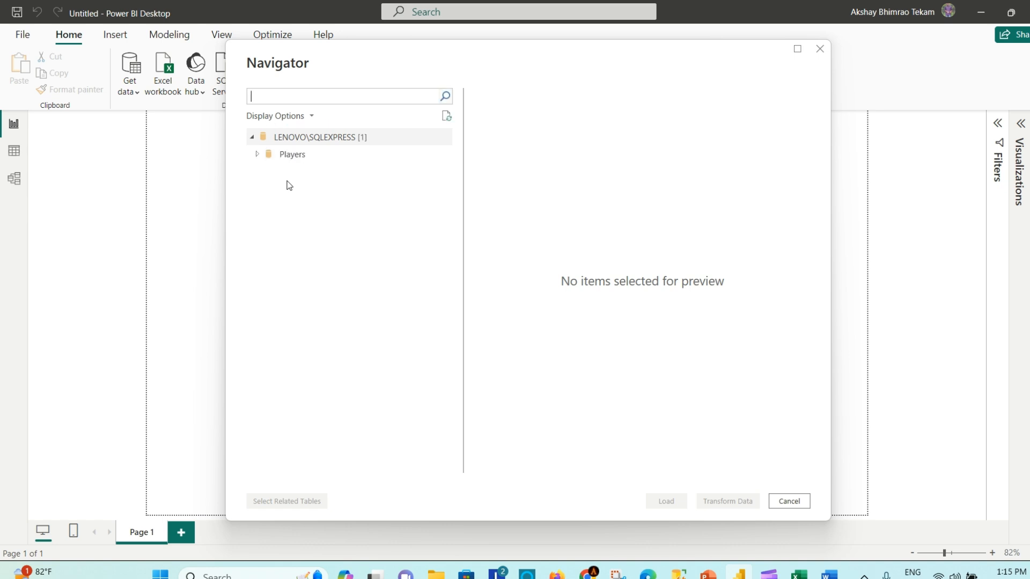
left_click(256, 154)
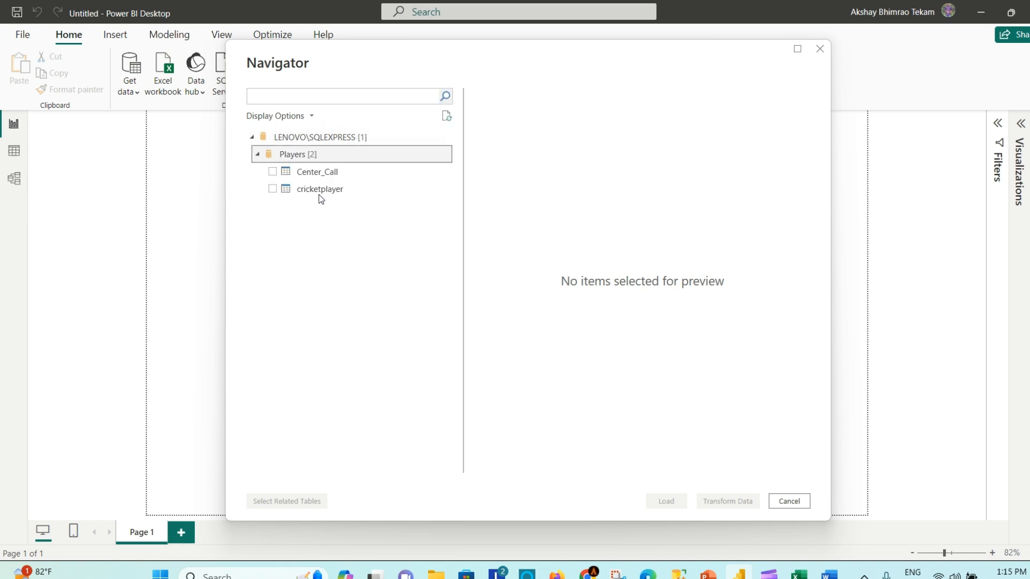
- Select the Center_Call table and open it in Power Query Editor for transformation
left_click(272, 172)
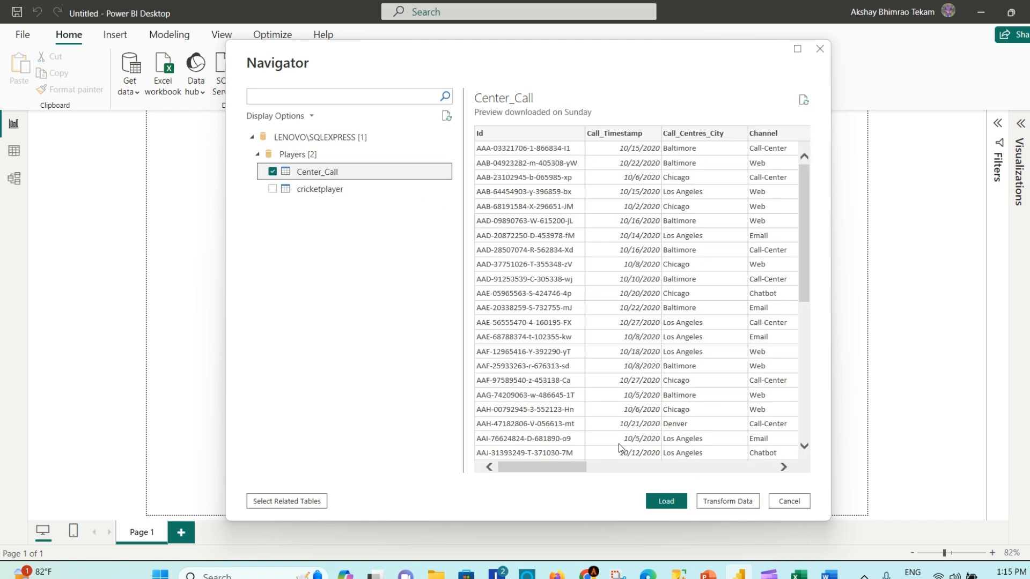
left_click_drag(577, 467, 560, 456)
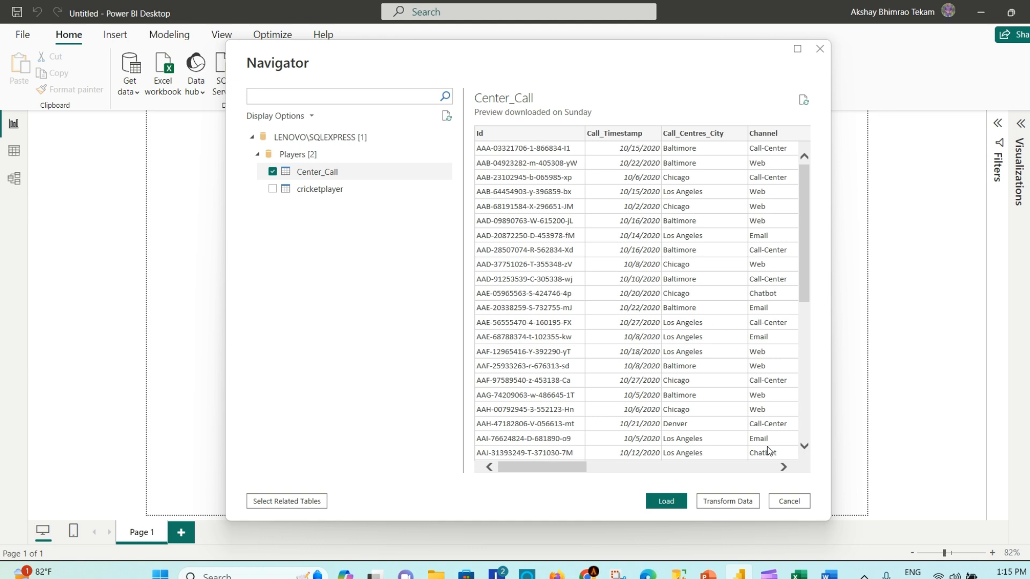
left_click(739, 501)
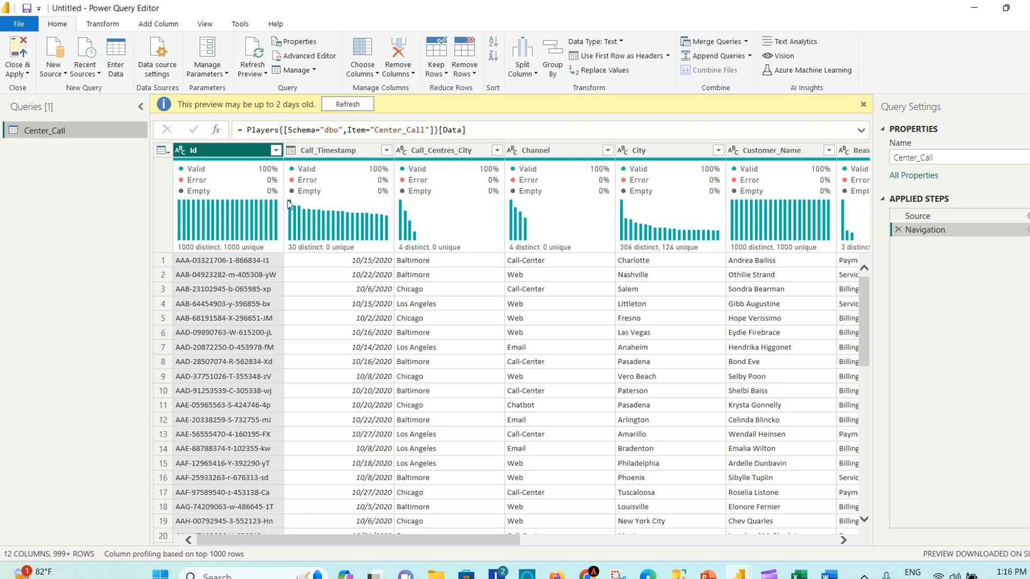
- Turn the Column quality and Column distribution previews off and back on
left_click(197, 25)
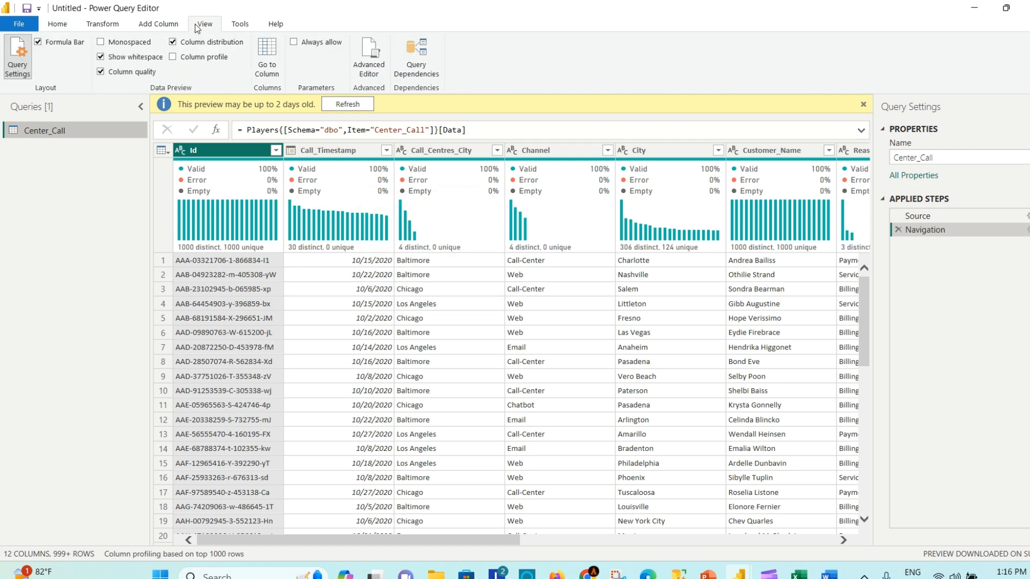
left_click(101, 73)
left_click(101, 73)
left_click(173, 42)
left_click(173, 43)
- Check the column quality of Csat_Score and remove that column from the Center_Call query
left_click_drag(486, 538, 858, 553)
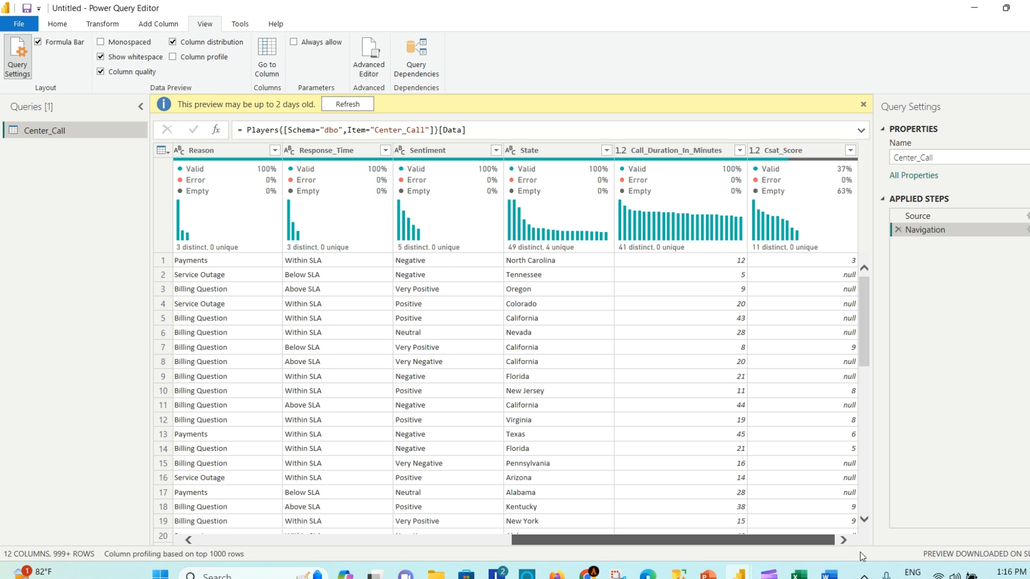
left_click(810, 144)
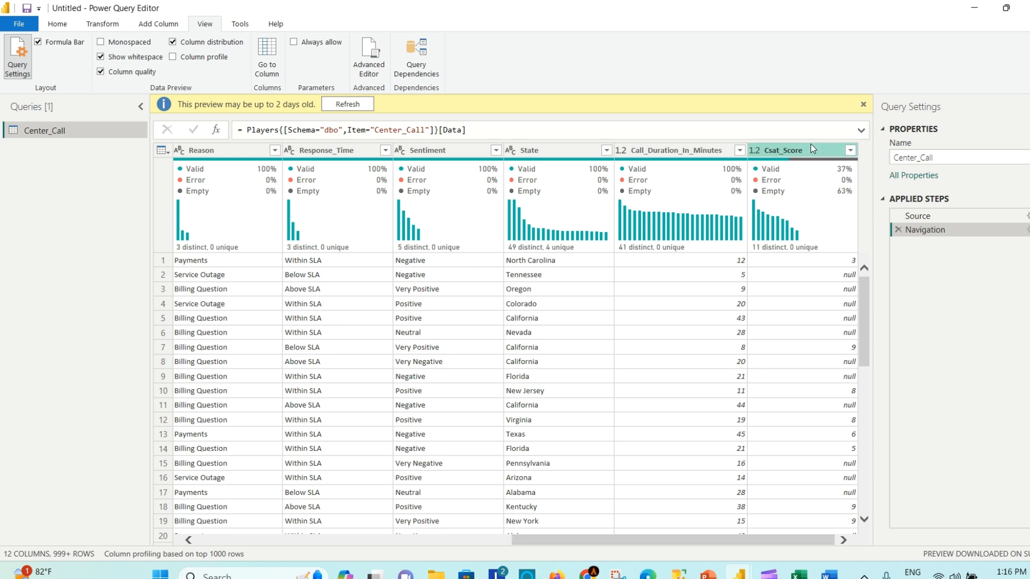
left_click(815, 148)
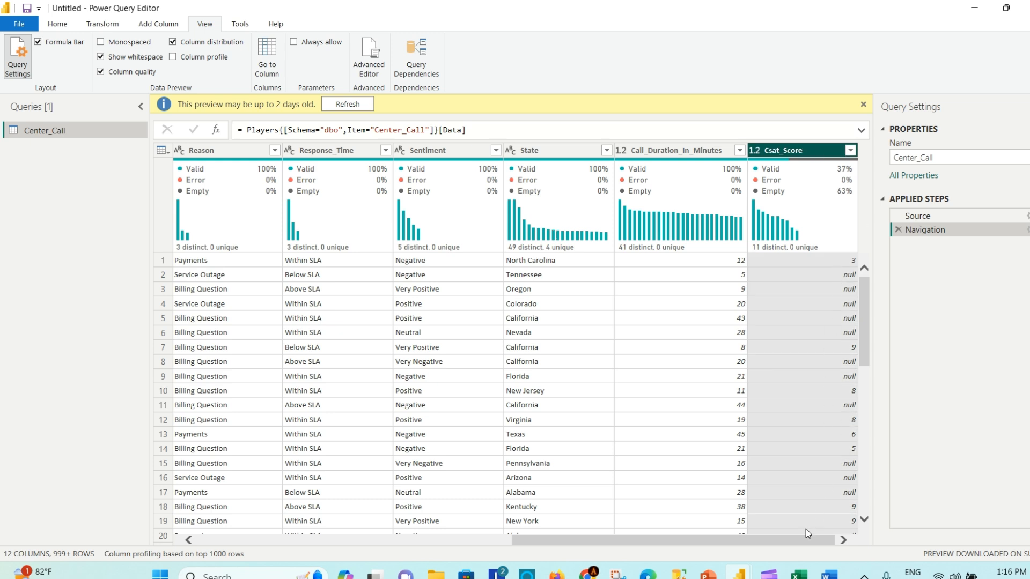
left_click_drag(787, 540, 832, 531)
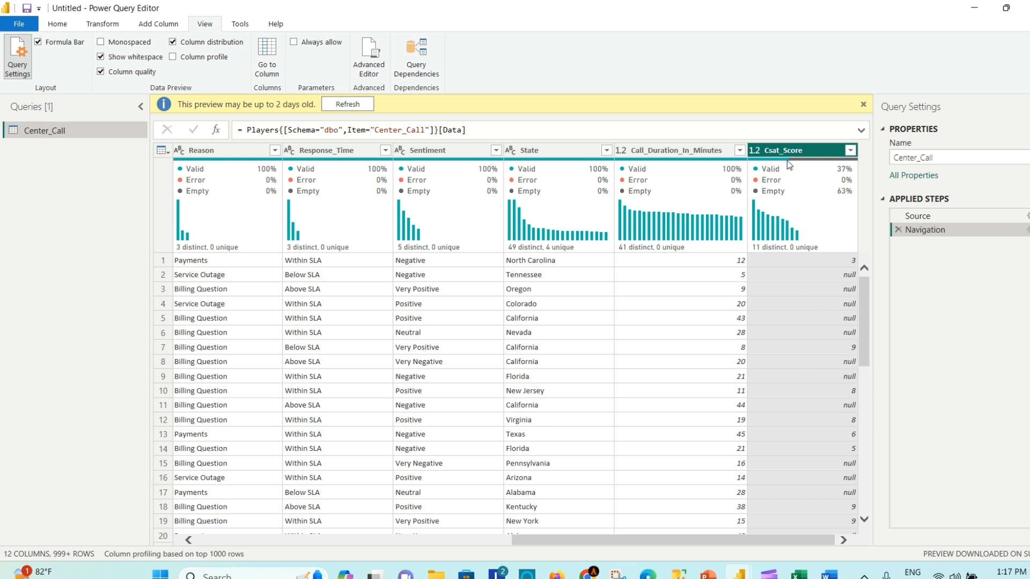
left_click(102, 24)
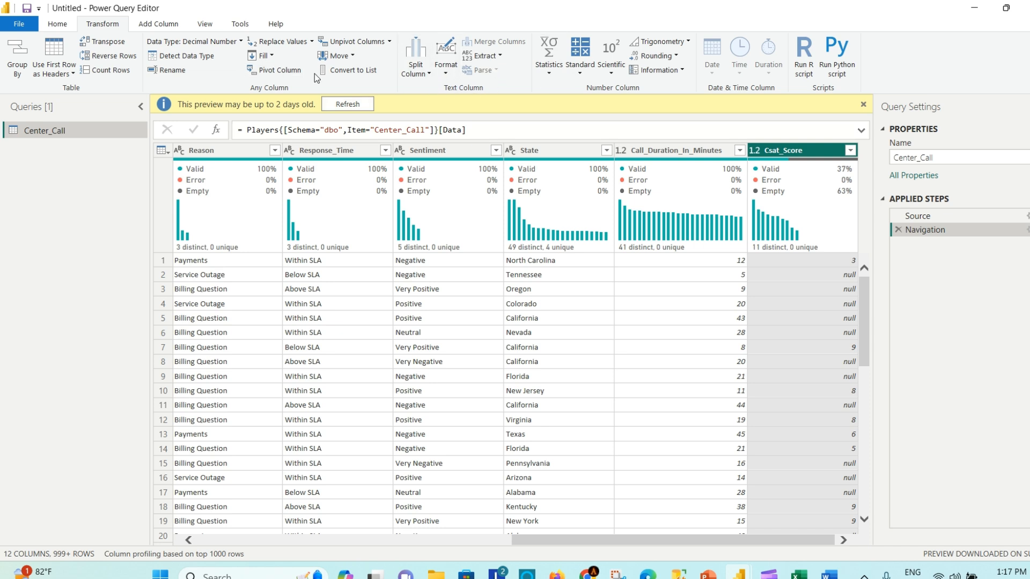
left_click(58, 24)
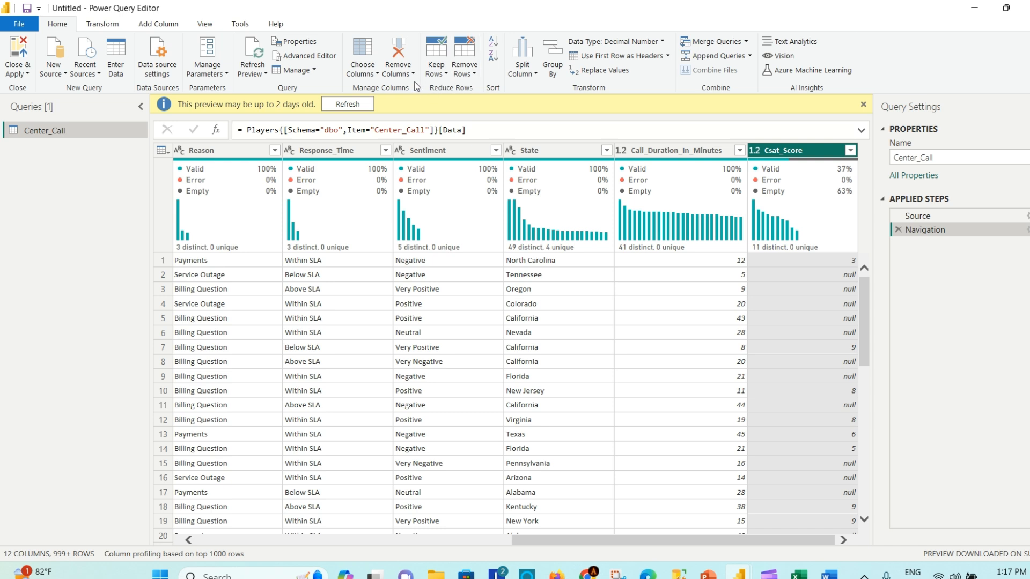
left_click(398, 69)
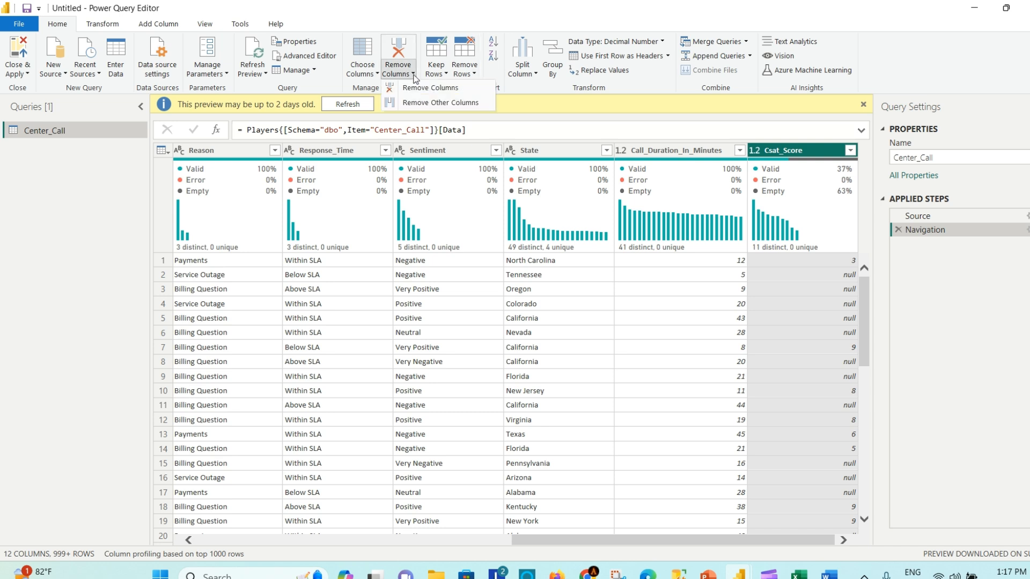
left_click(440, 89)
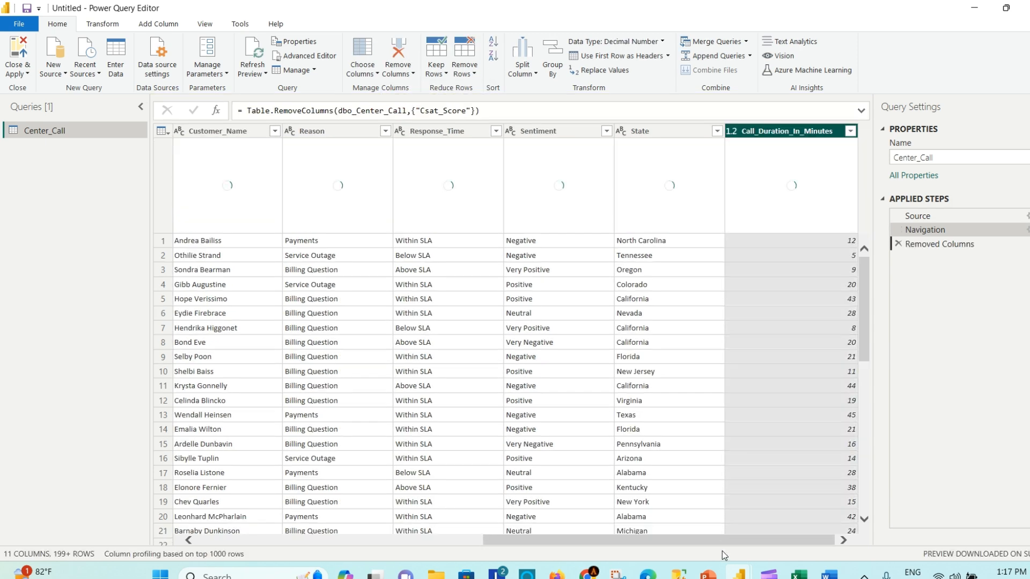
- Rename the column removal applied step as Removed Columns Csat, then close the query editor and apply the changes
left_click_drag(672, 542, 385, 538)
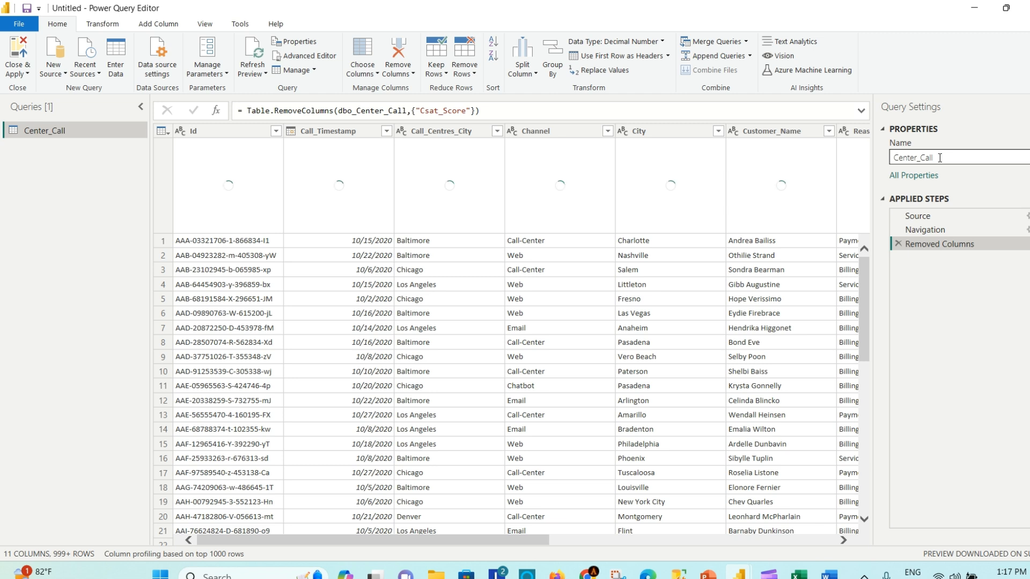
left_click_drag(940, 158, 892, 158)
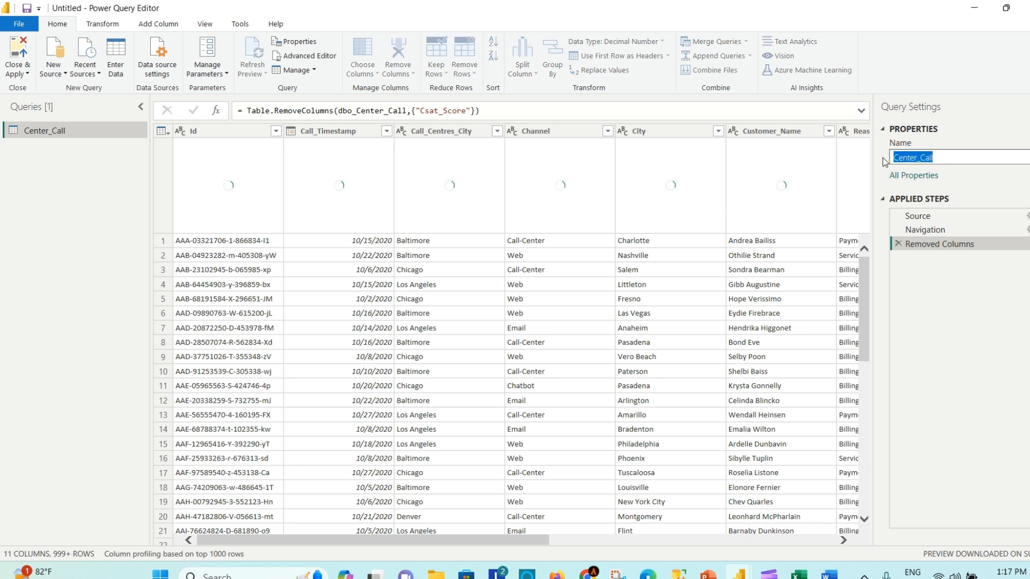
left_click(940, 155)
right_click(975, 246)
left_click(965, 268)
left_click(984, 245)
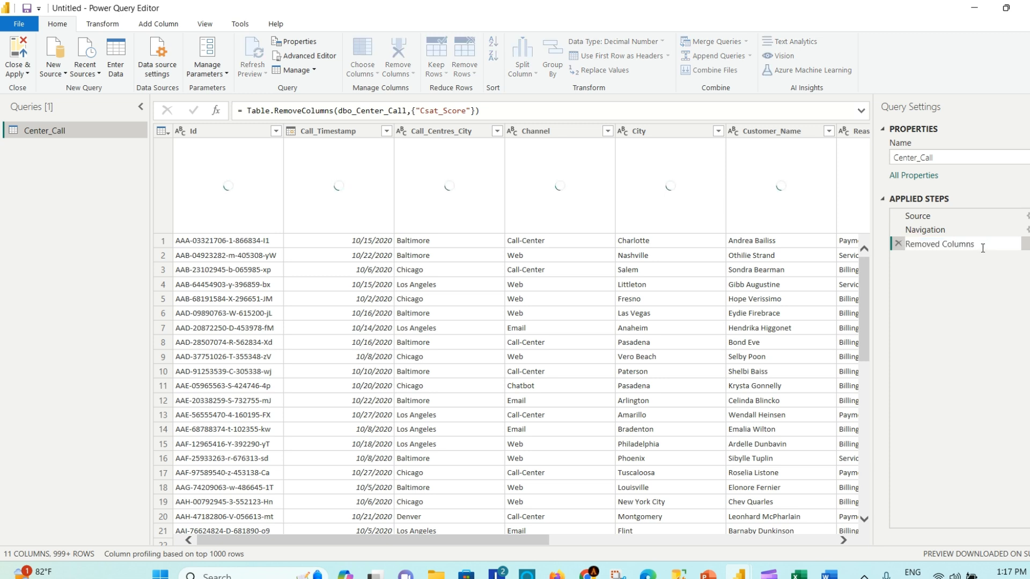
type("Csat")
key("Return")
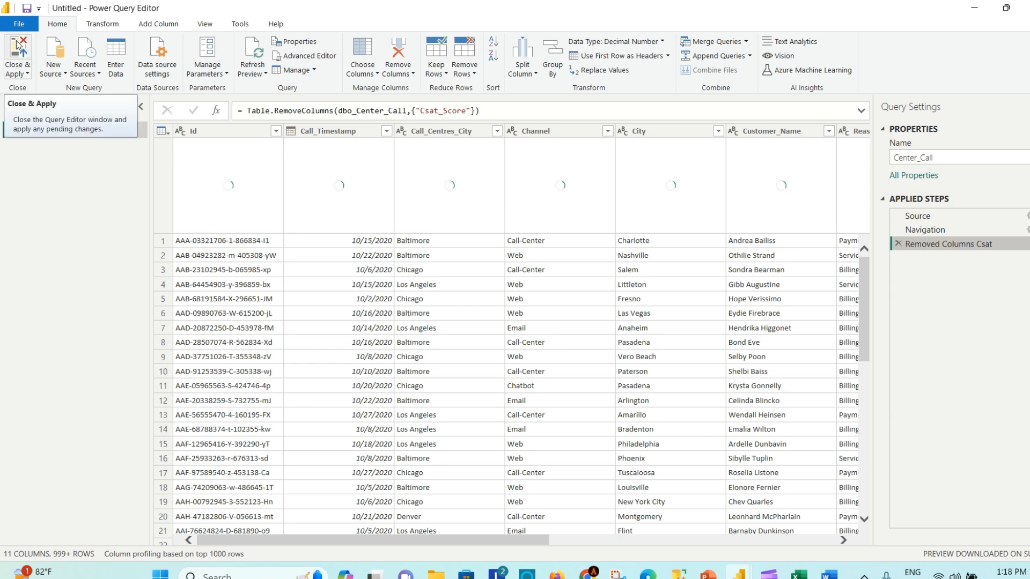
key("alt+Tab")
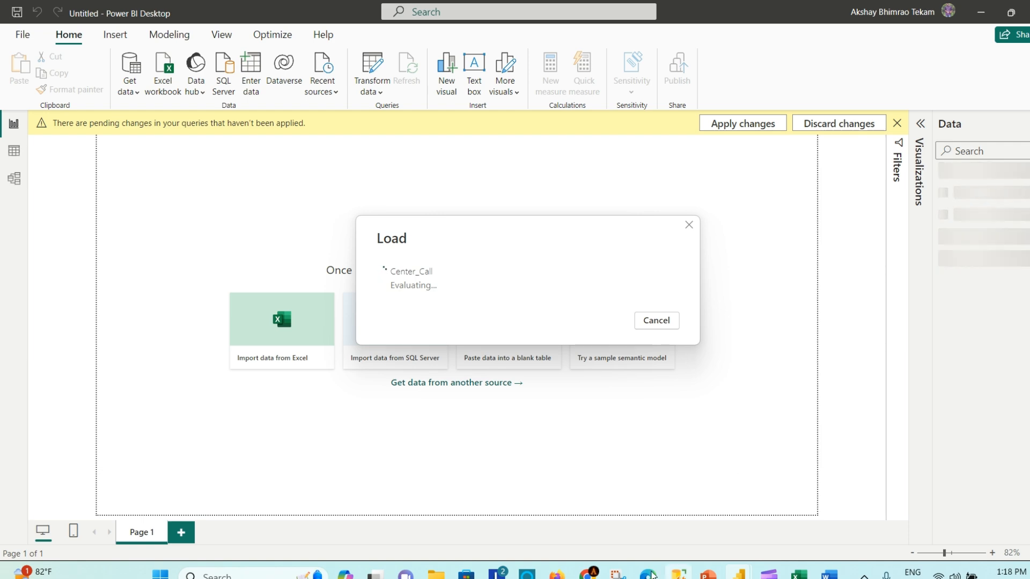
- Switch to the project page in Chrome and review the project flow items from Project BRD through Data Modelling
left_click(588, 574)
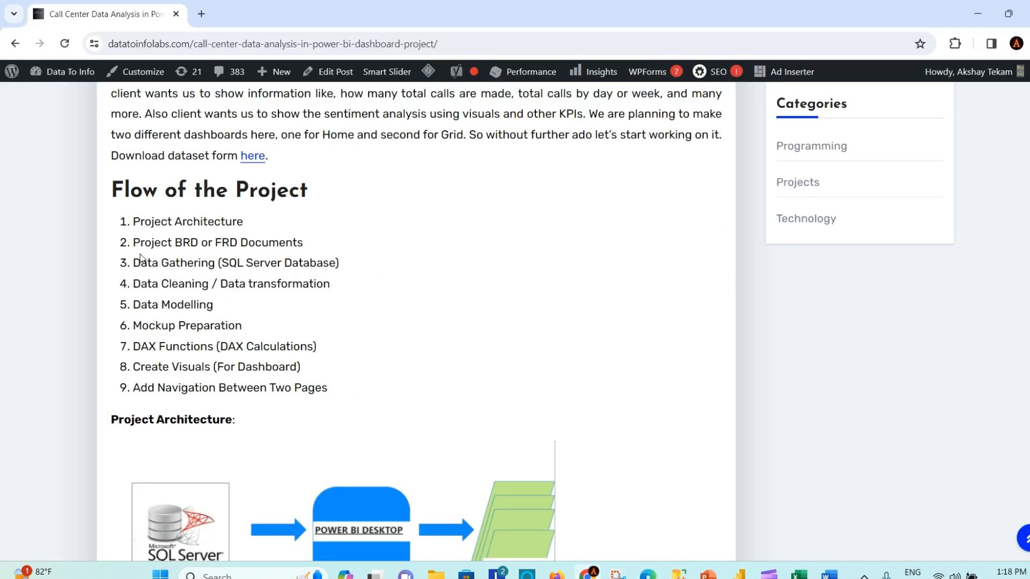
left_click_drag(133, 243, 199, 243)
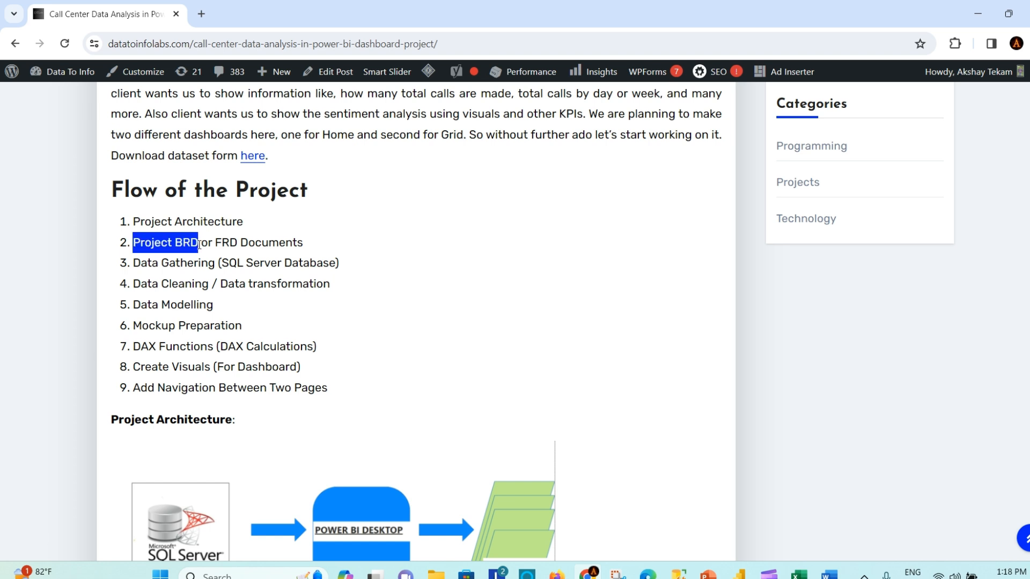
left_click(136, 265)
left_click_drag(135, 265, 290, 266)
left_click(200, 277)
left_click(145, 299)
left_click_drag(133, 284, 251, 284)
left_click(147, 310)
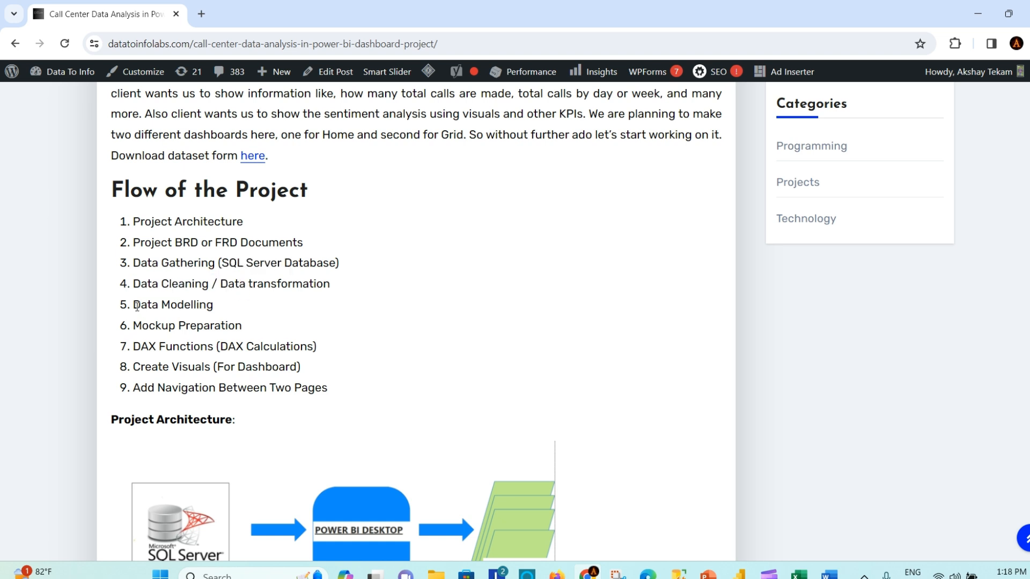
left_click_drag(137, 305, 217, 306)
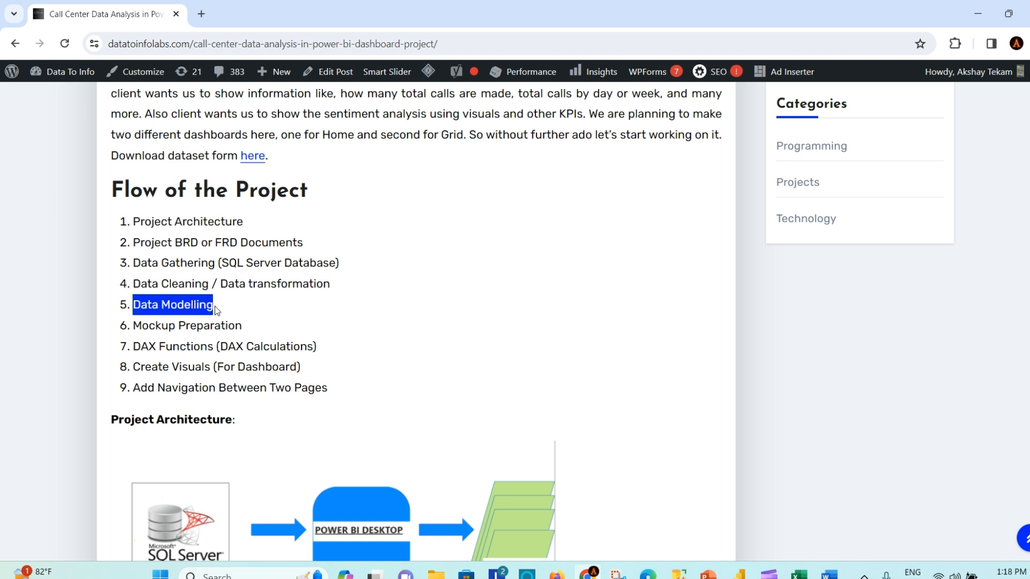
left_click(204, 277)
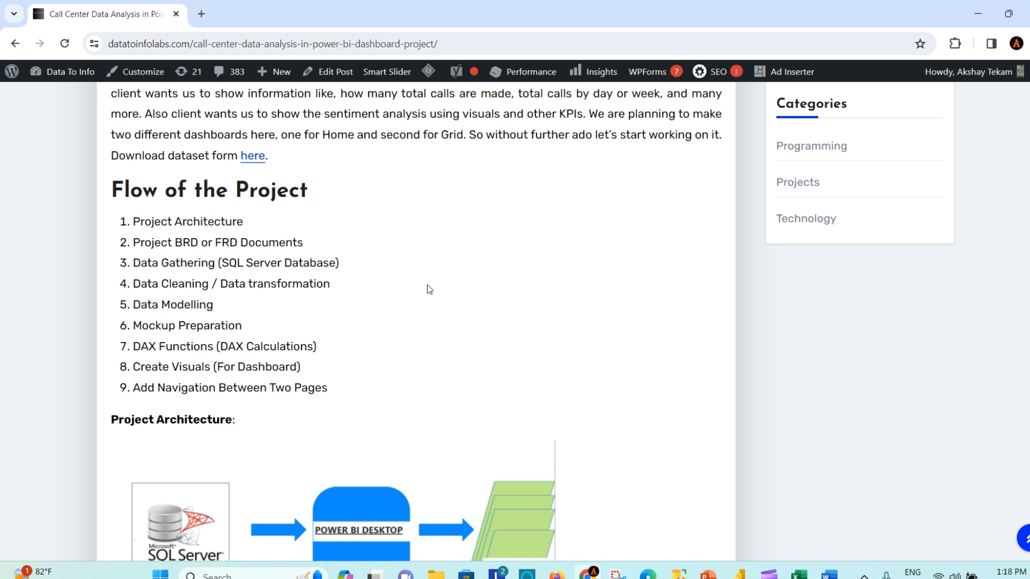
- Switch back to Power BI Desktop and dismiss the load error dialogs for Center_Call
mouse_move(768, 573)
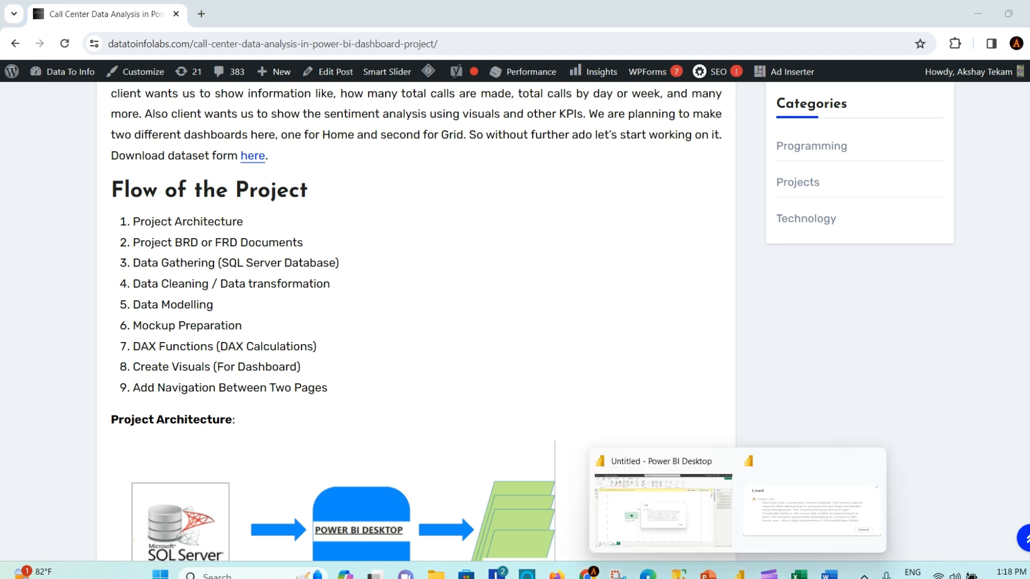
left_click(702, 506)
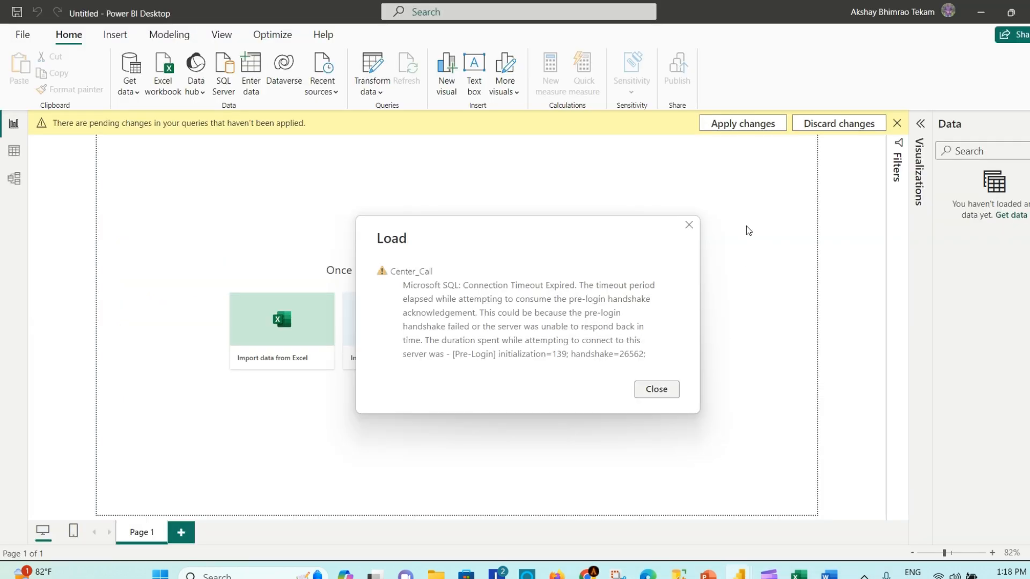
left_click(689, 226)
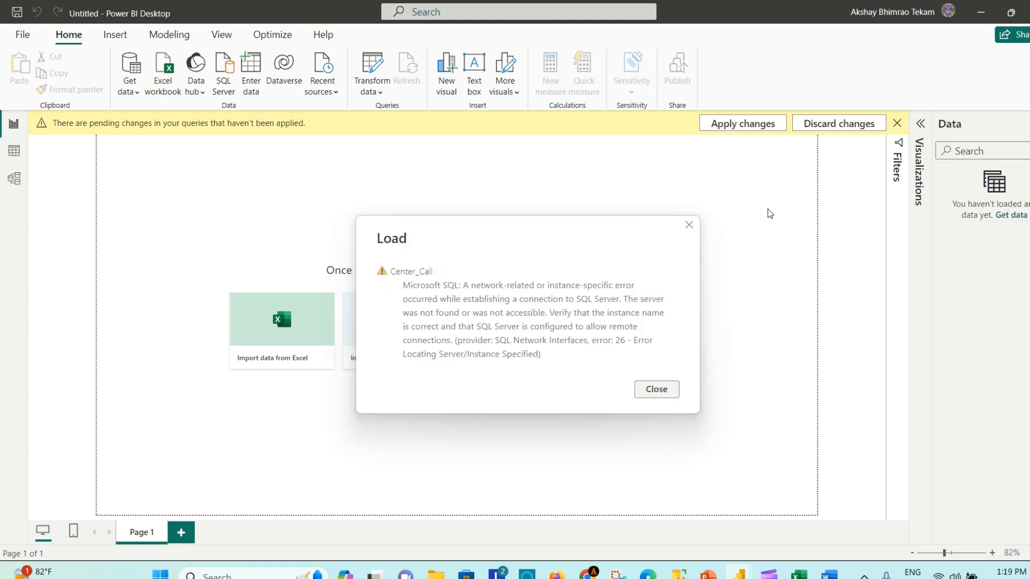
left_click(689, 225)
- Check the field list of Center_Call and examine its loaded rows in Table view
mouse_move(740, 573)
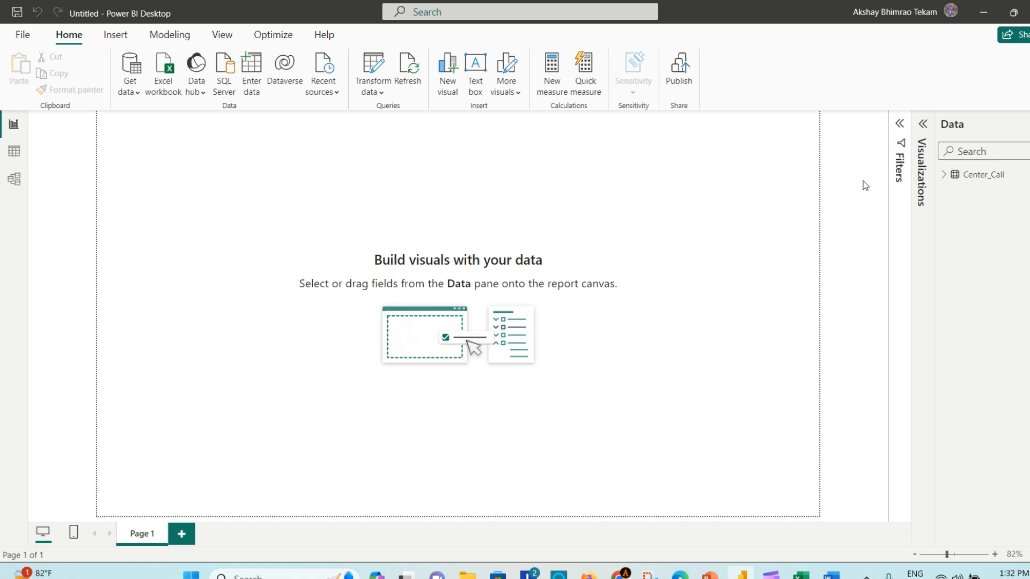
left_click(945, 177)
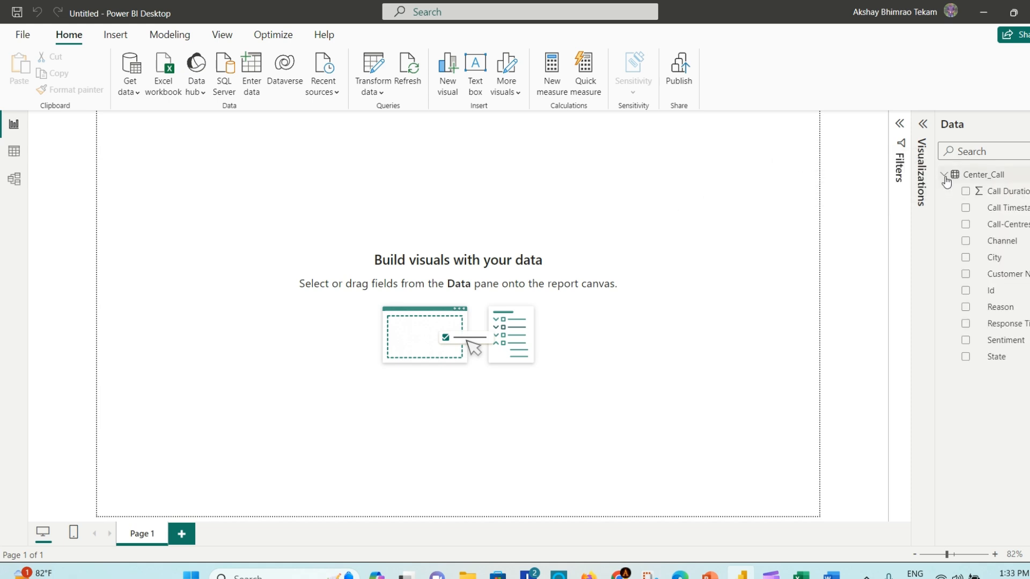
left_click(945, 177)
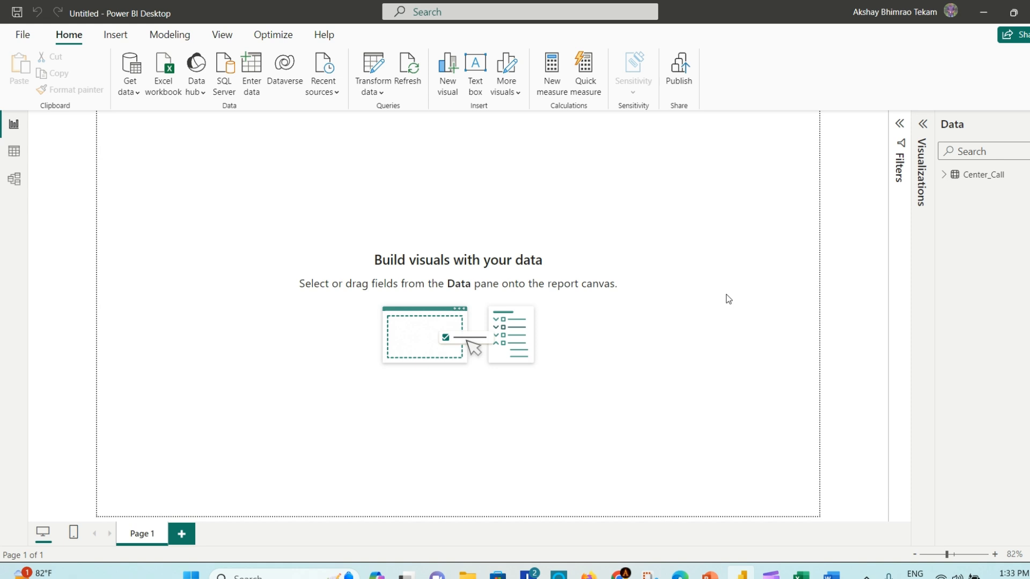
left_click(944, 174)
left_click(945, 174)
left_click(14, 151)
scroll(569, 221, "down", 6)
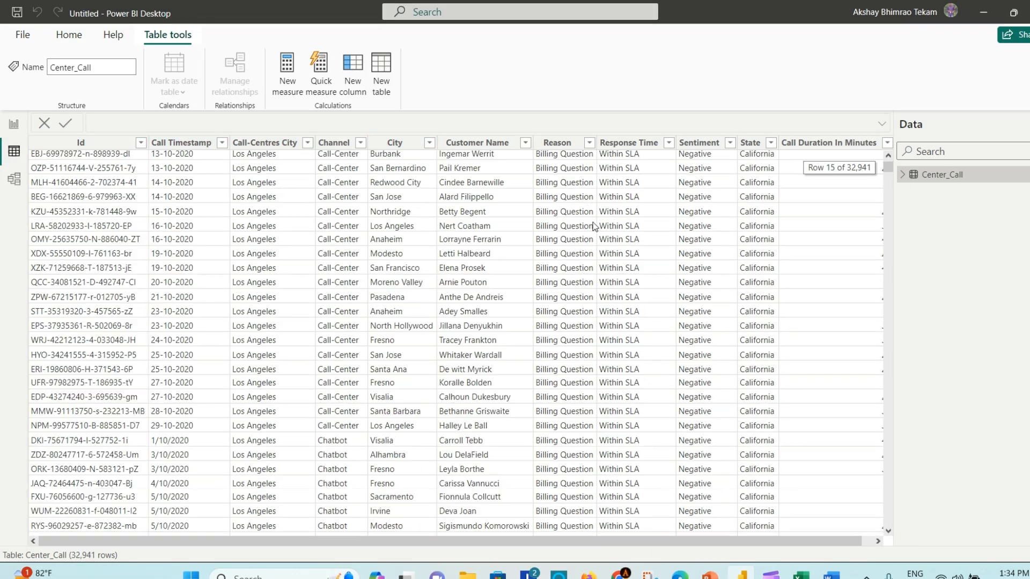
scroll(594, 223, "up", 6)
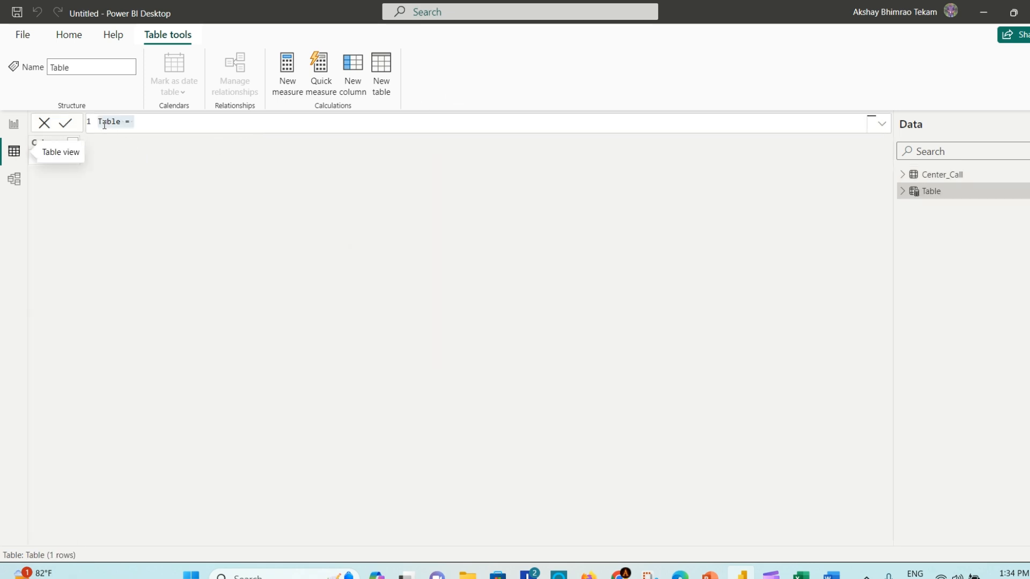
- Create a calculated table named DateMaster
scroll(117, 122, "up", 4)
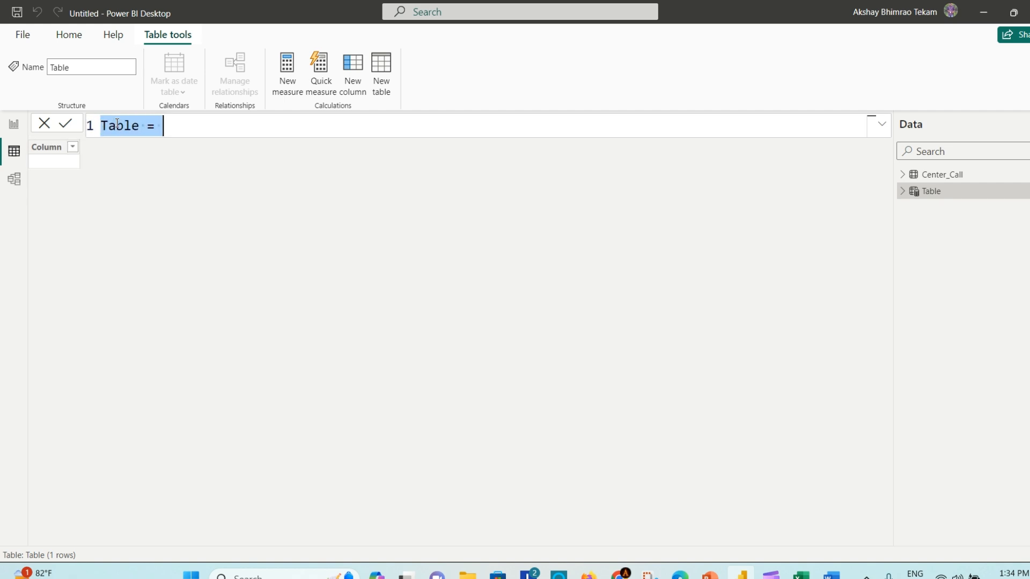
double_click(125, 128)
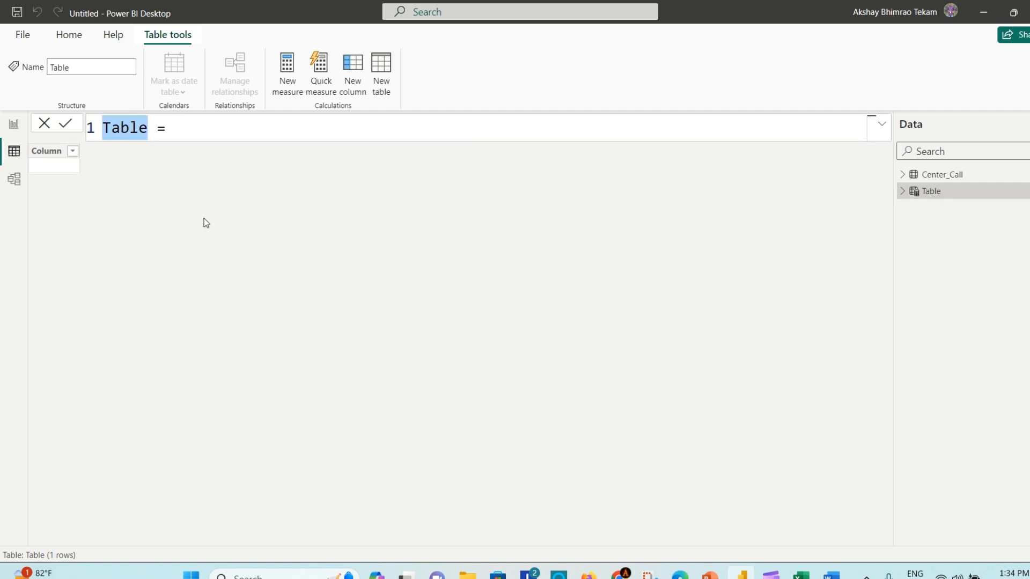
type("Dae")
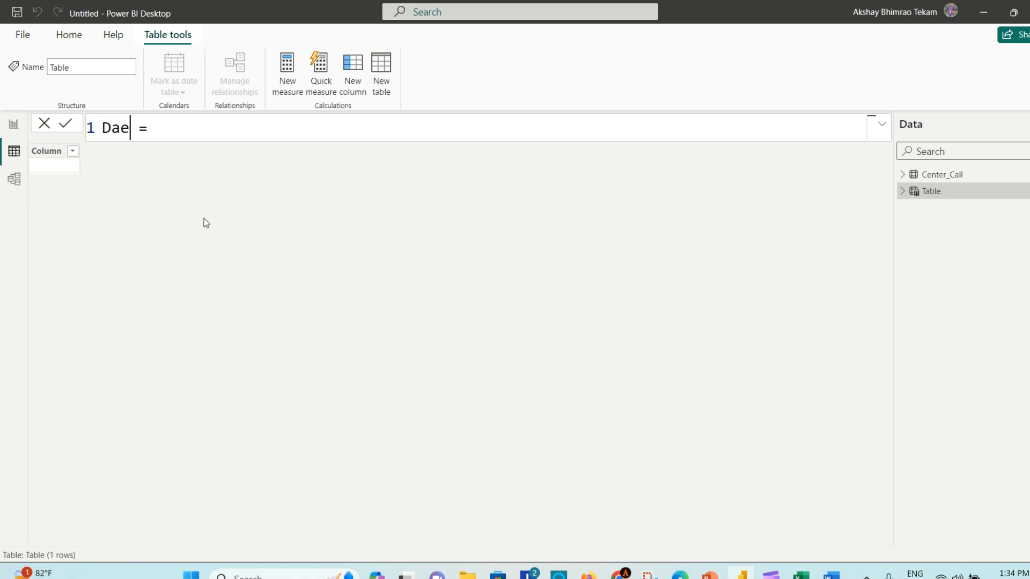
key("BackSpace")
type("teMaster")
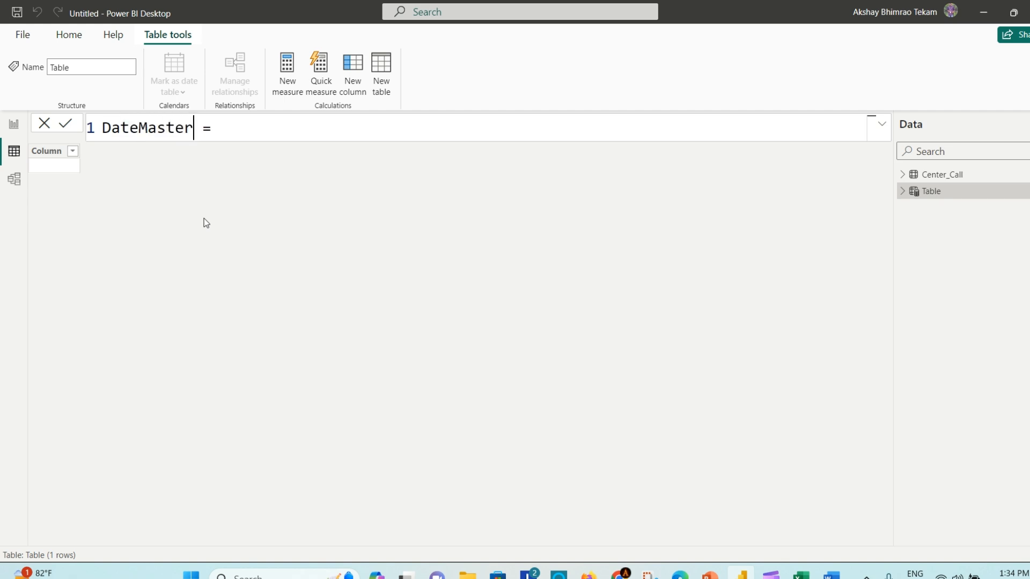
key("End")
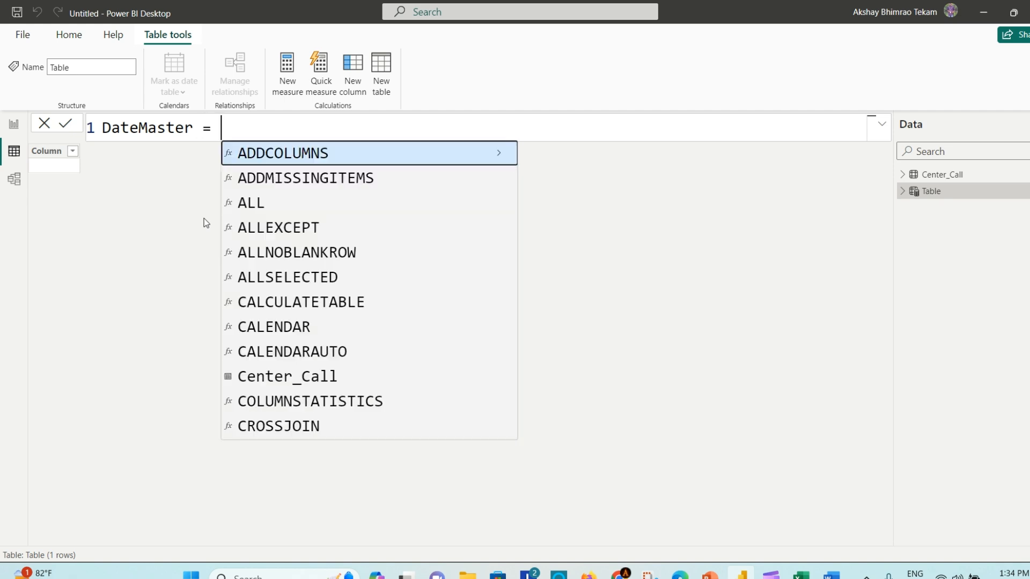
- Define DateMaster with CALENDAR, using MIN(Center_Call[Call Timestamp]) as the start date
type("CALEN")
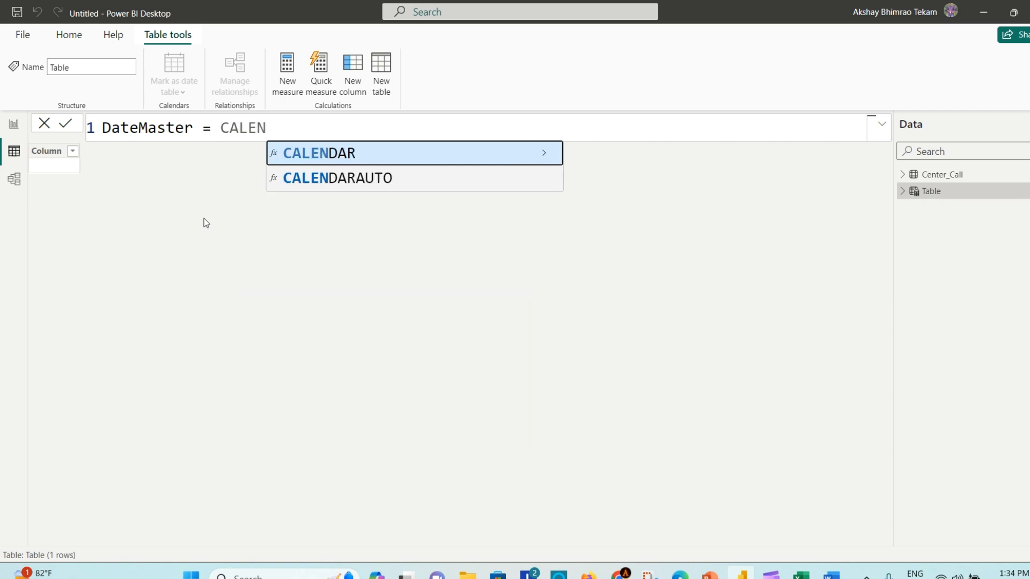
key("Tab")
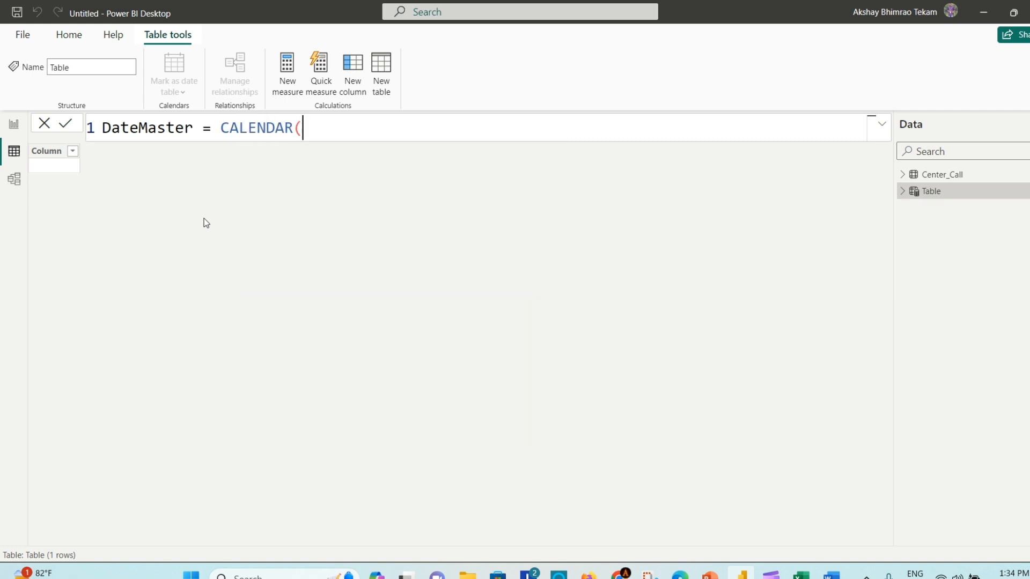
type(")")
key("Left")
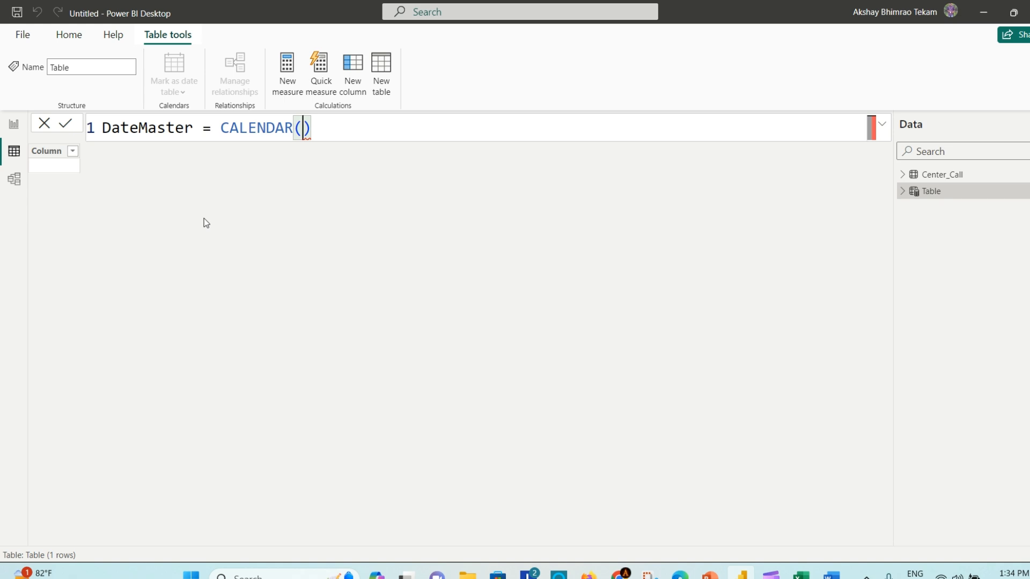
type("MIN(")
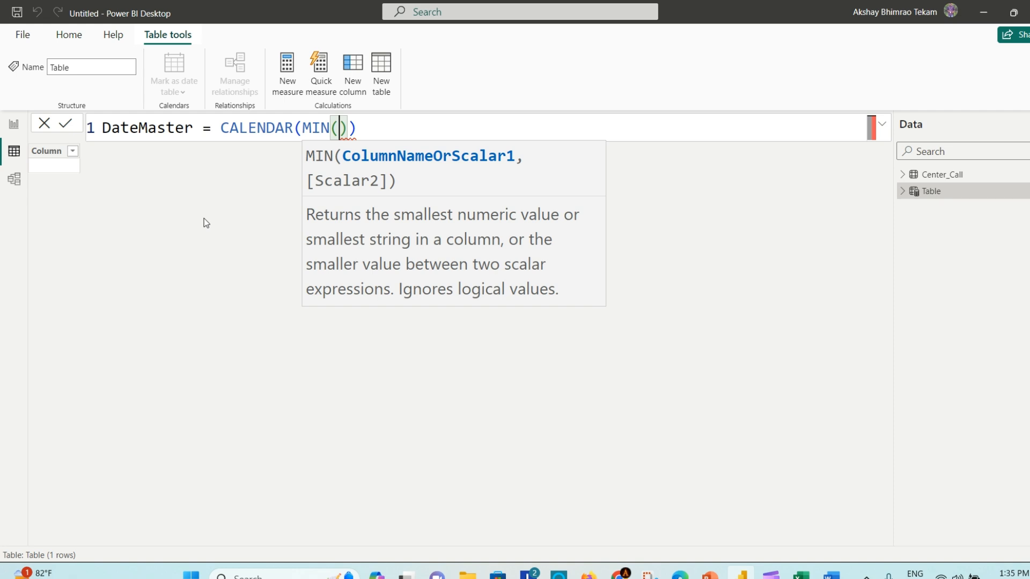
type("Tim")
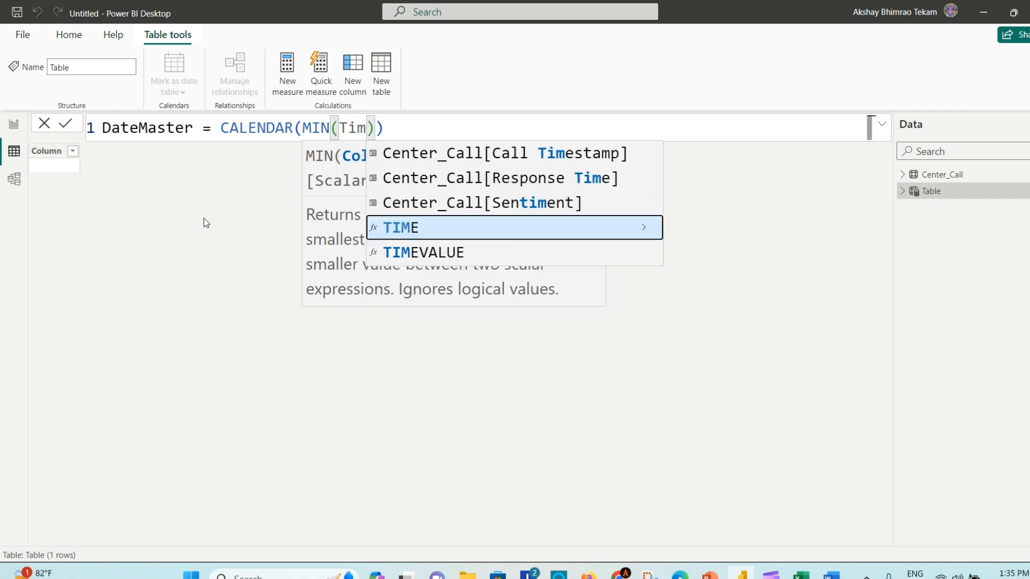
key("Up")
key("Up")
key("Up")
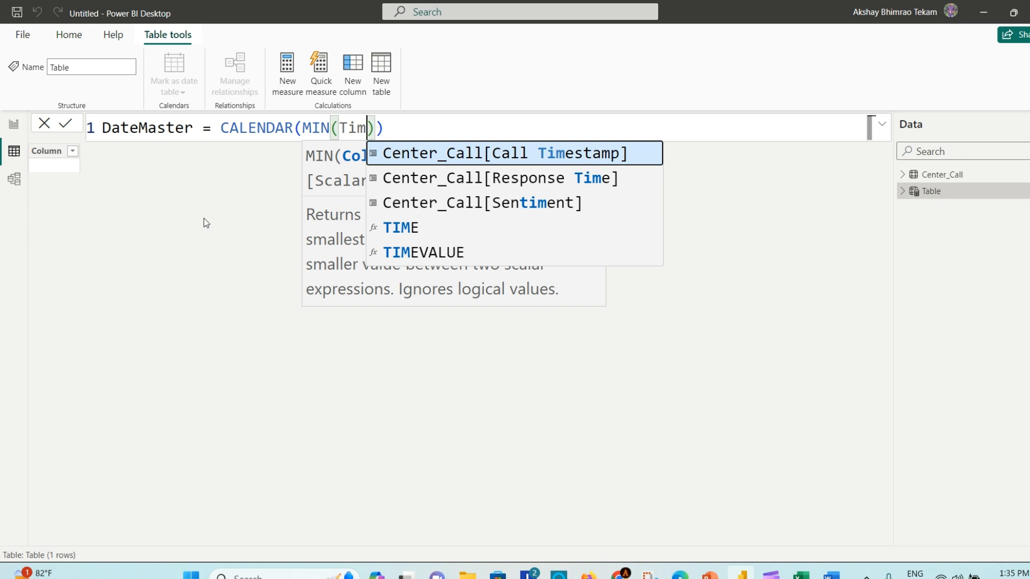
key("Tab")
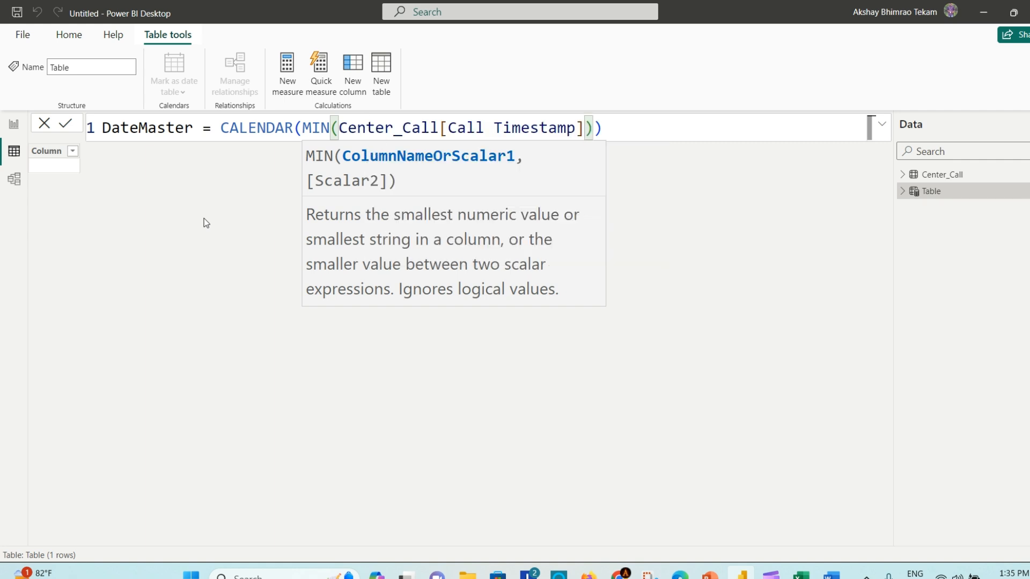
key("Right")
type(",")
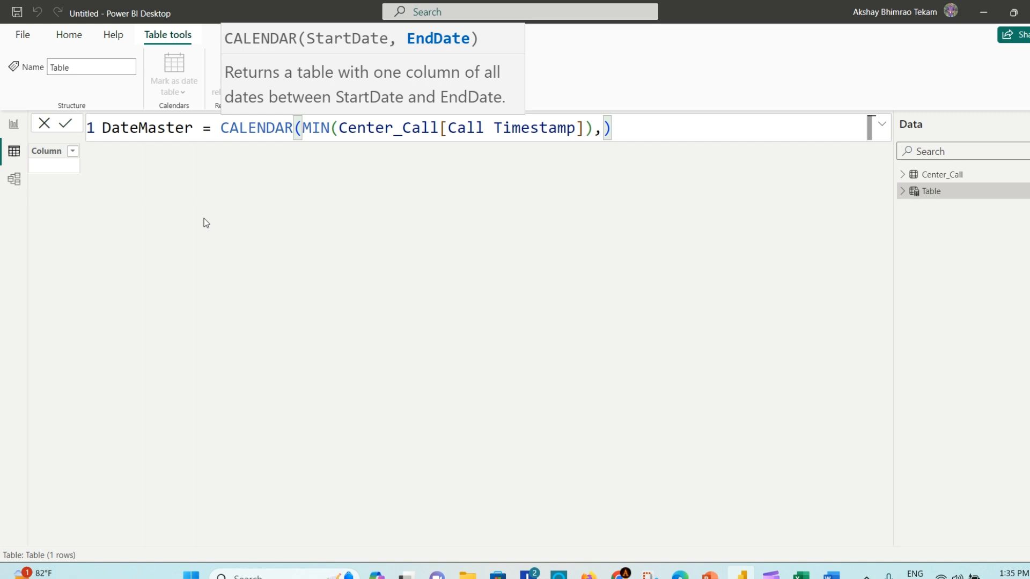
- Set the CALENDAR end date to MAX(Center_Call[Call Timestamp]) on its own line and commit the DateMaster formula
key("shift+Return")
key("shift+Return")
key("Up")
type("MAX()")
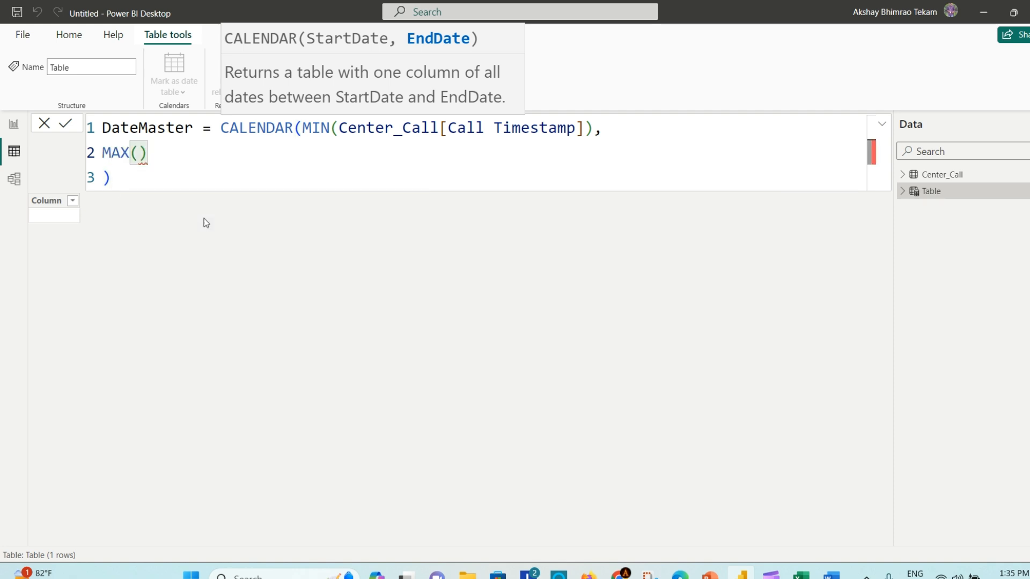
key("Left")
type("Cen")
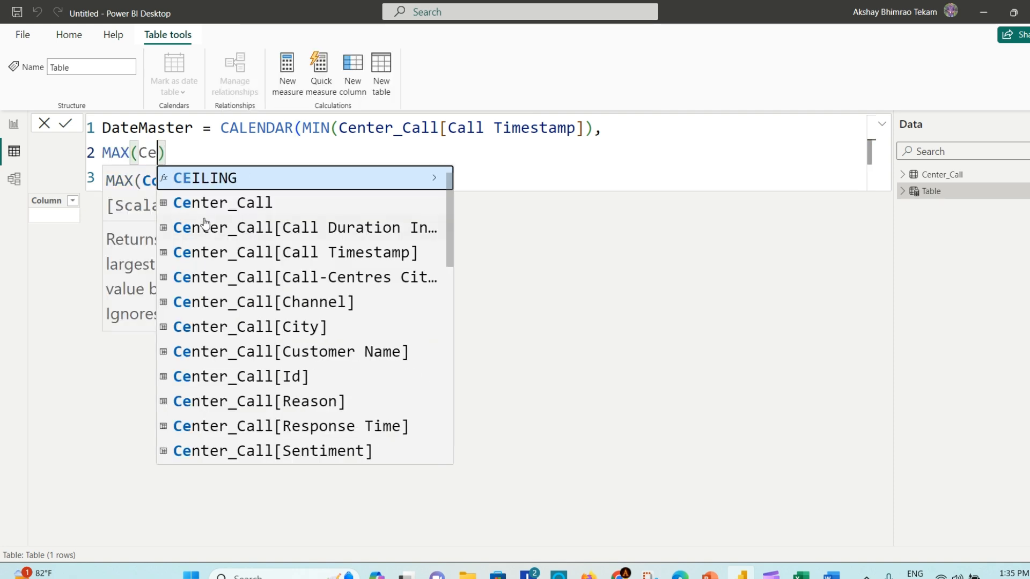
key("Down")
key("Down")
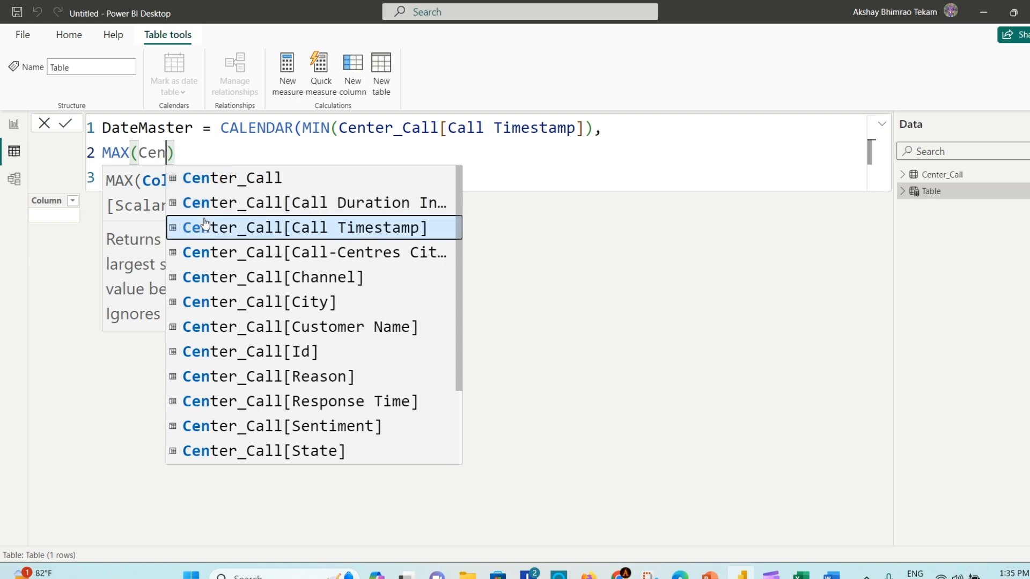
key("Tab")
left_click(409, 153)
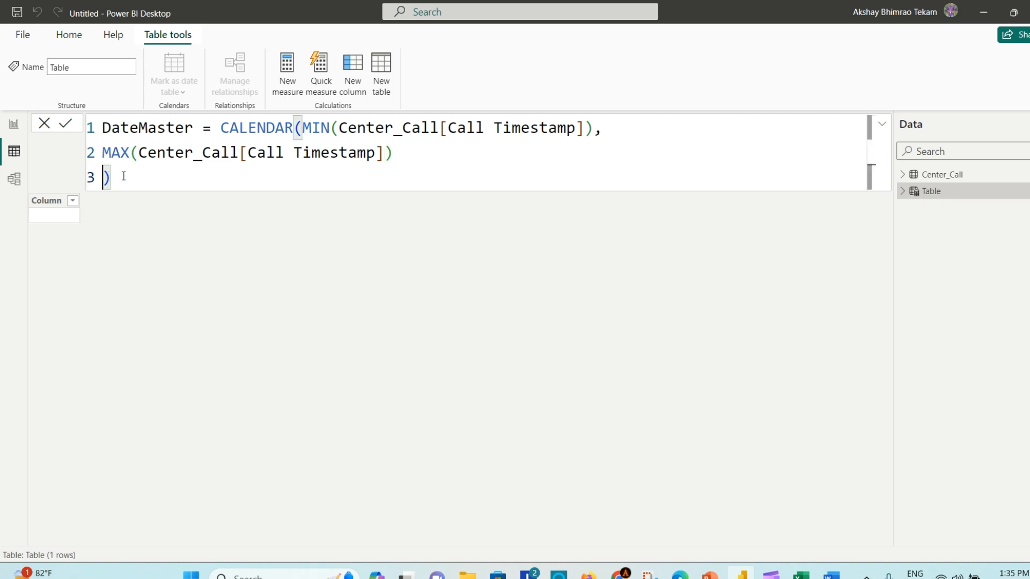
key("Delete")
left_click(416, 151)
left_click(66, 125)
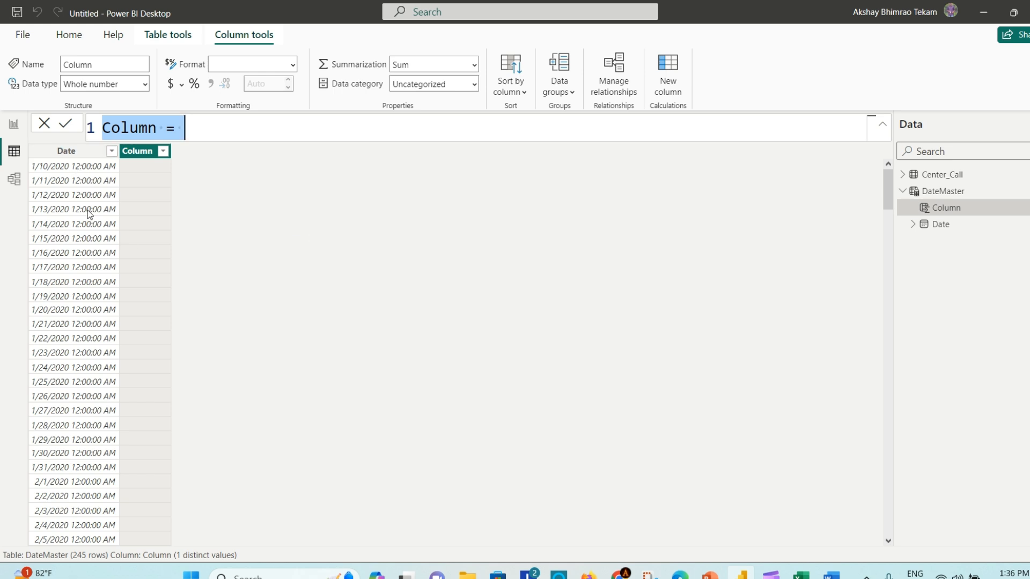
- Name the new DateMaster column Day and begin its formula with FORMAT applied to DateMaster[Date]
double_click(138, 127)
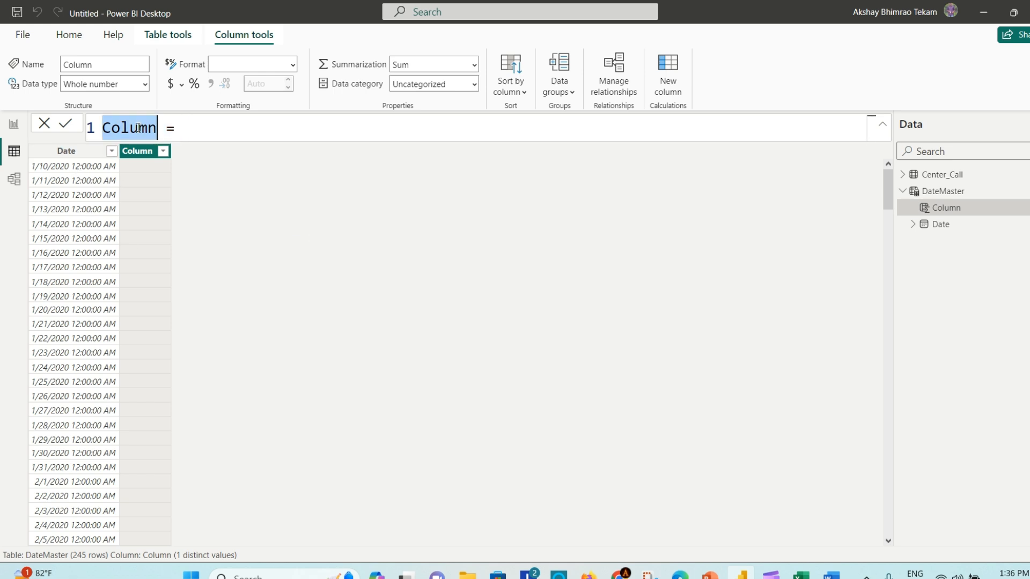
type("Day = ")
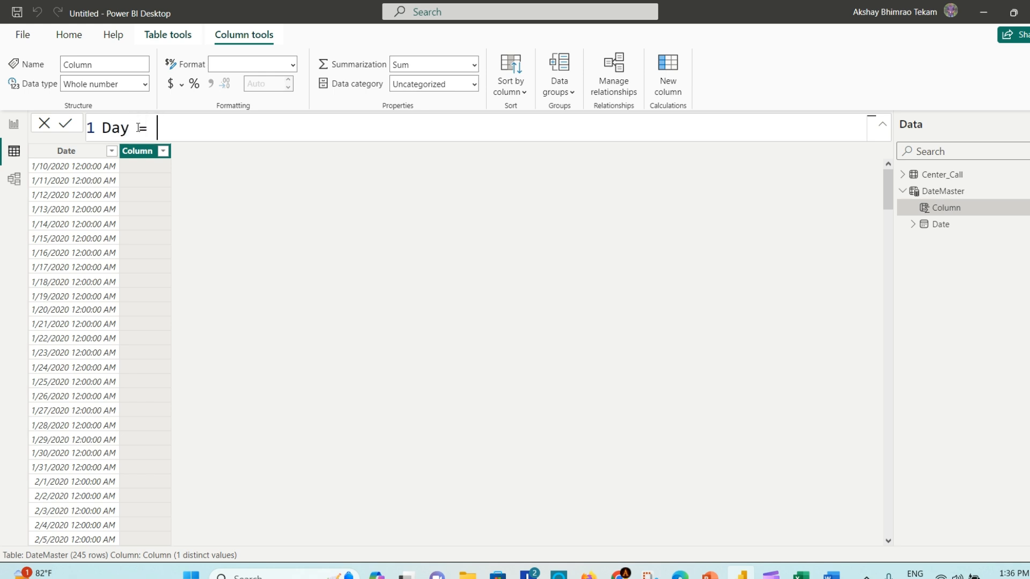
type("FORM")
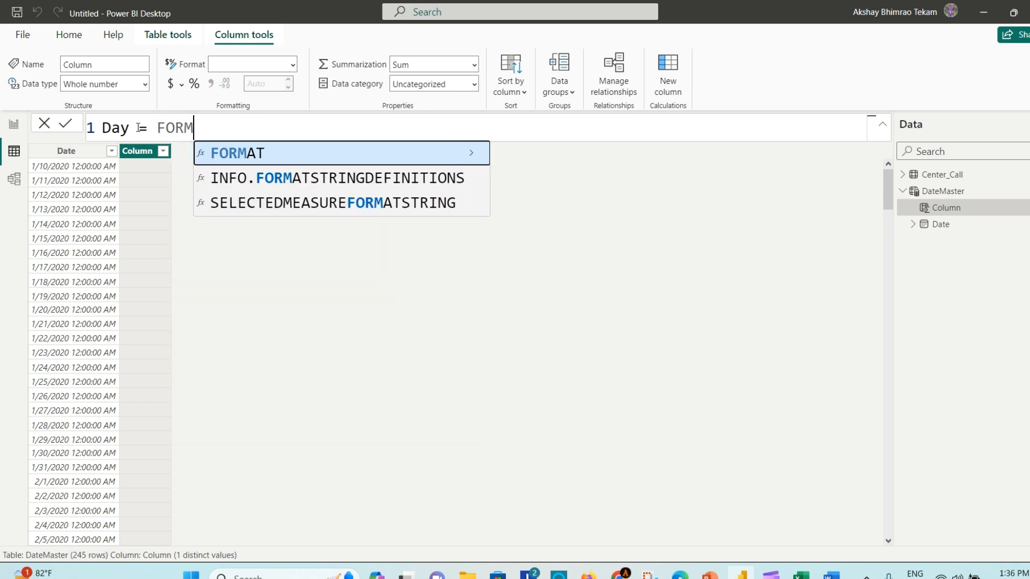
type("AT(")
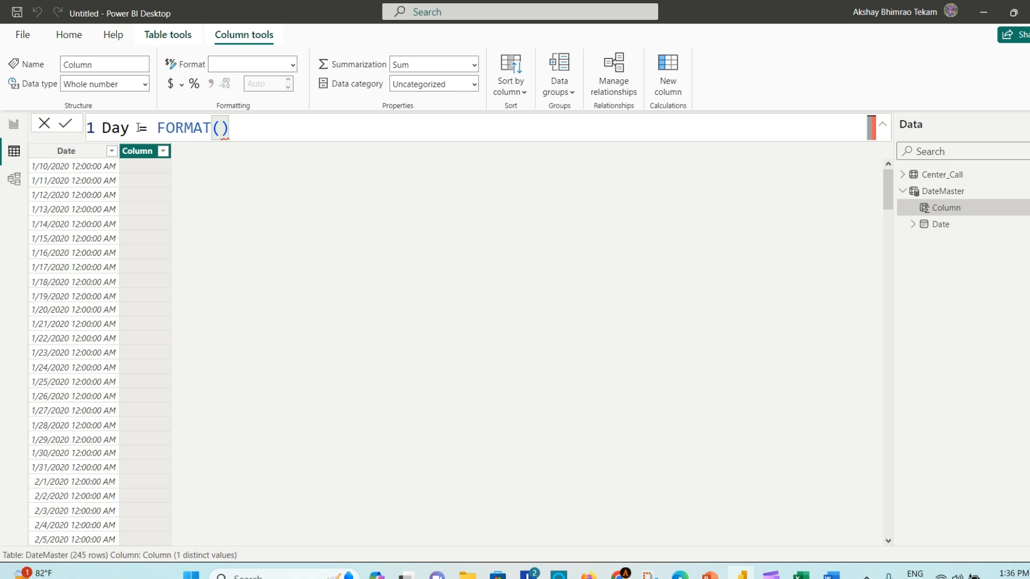
type("Dat")
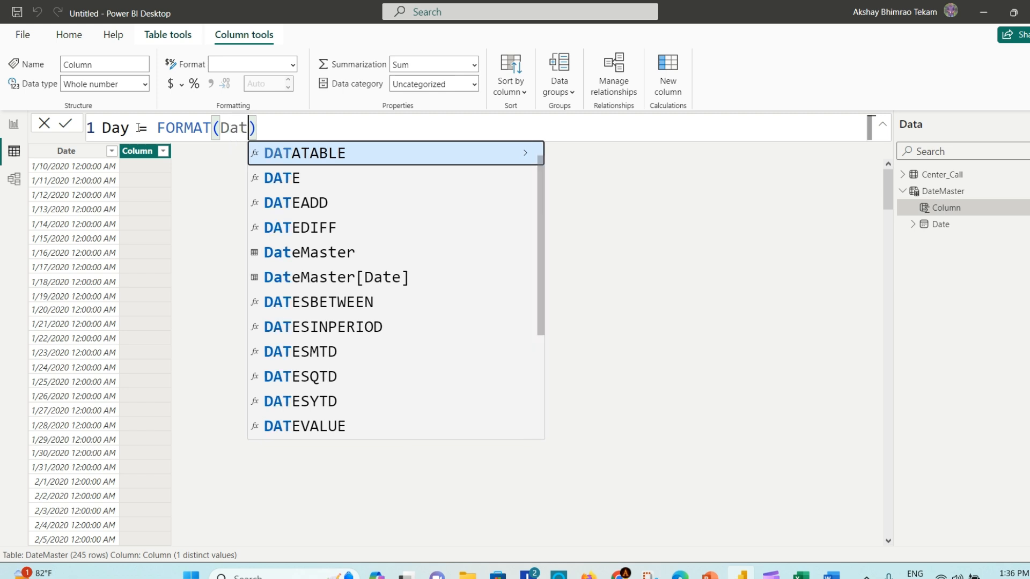
type("e")
key("Down")
key("Down")
key("Down")
key("Down")
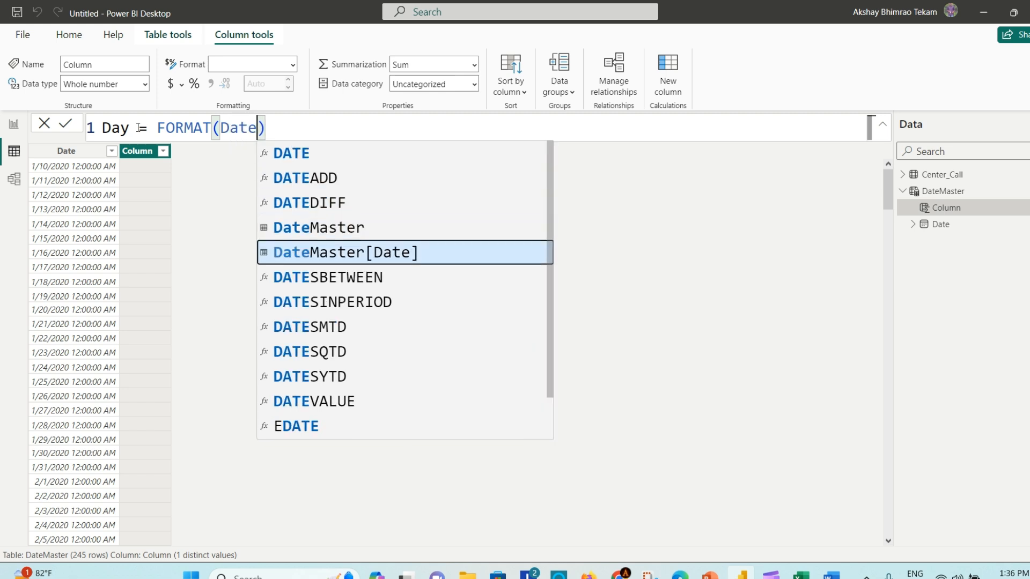
key("Tab")
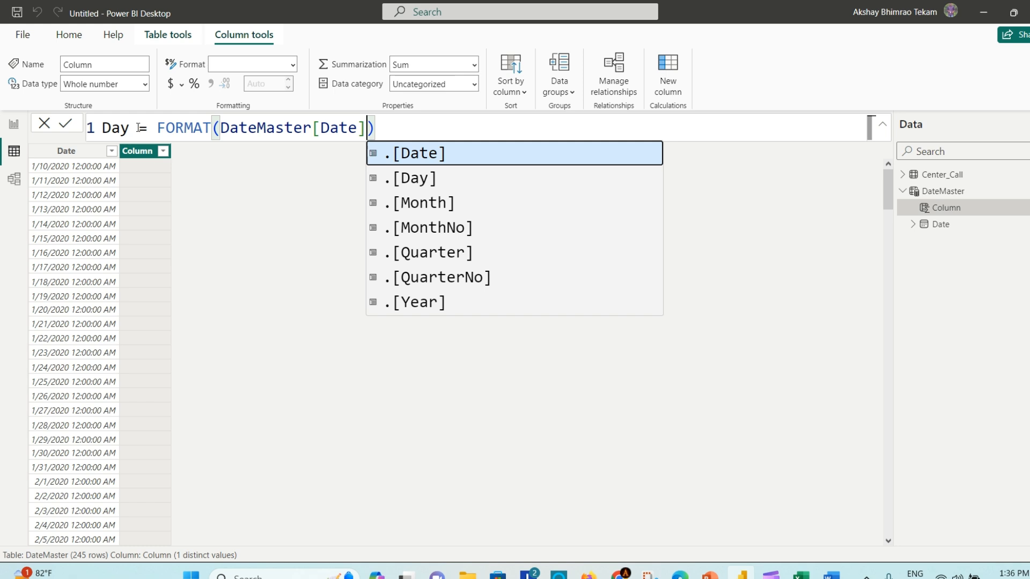
- Complete the Day formula with the format string "DDDD" and commit it
type(", \"")
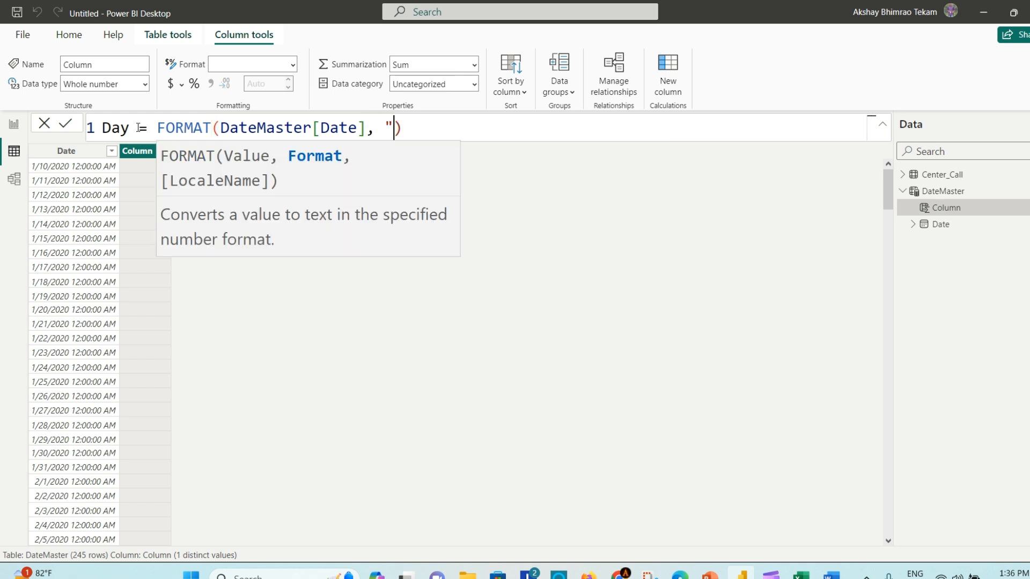
type("DDDD")
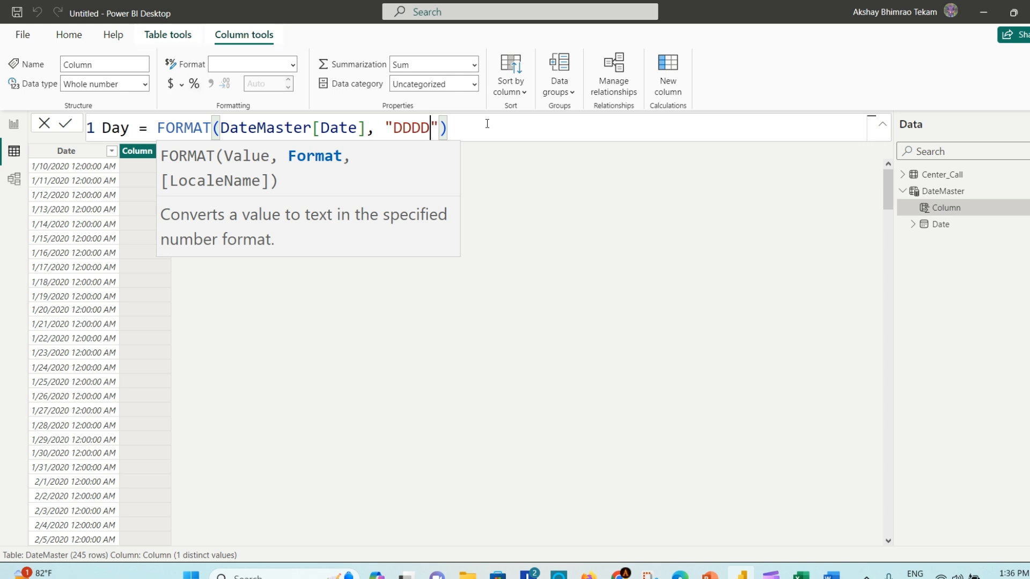
left_click(478, 127)
left_click(65, 127)
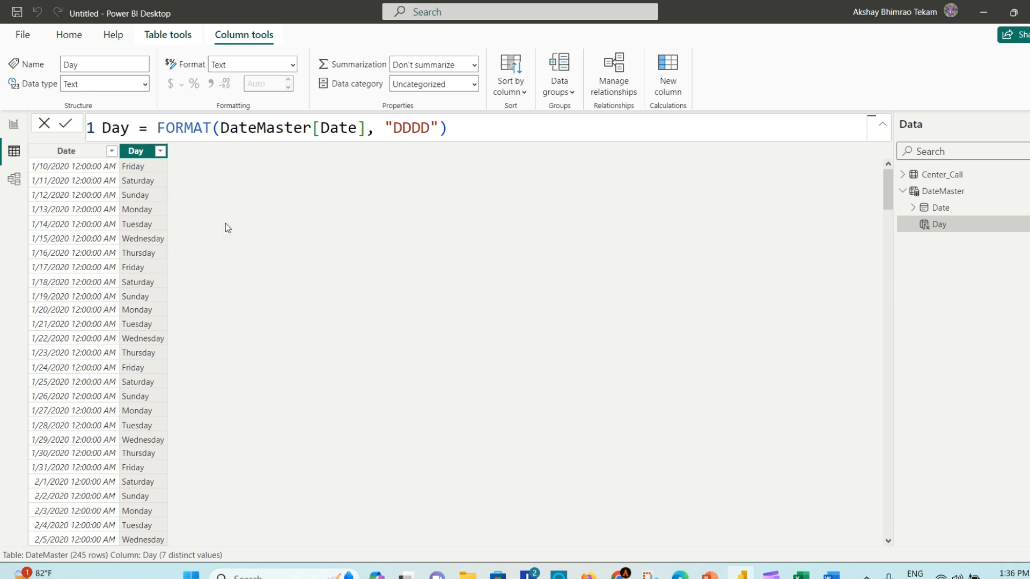
- Change the Day formula's format string to "DDD", commit it, and widen the Day column
double_click(426, 127)
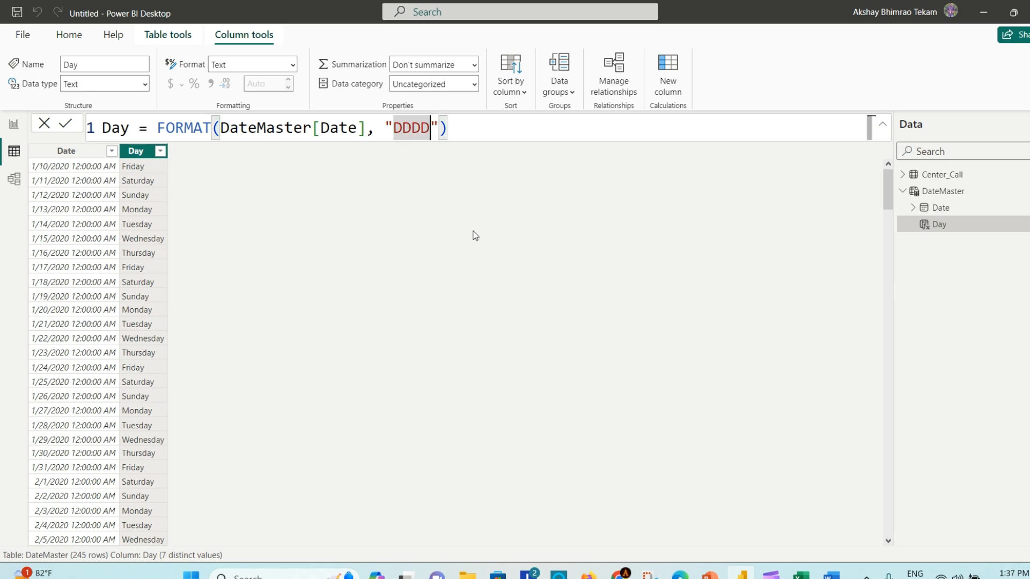
type("DDD")
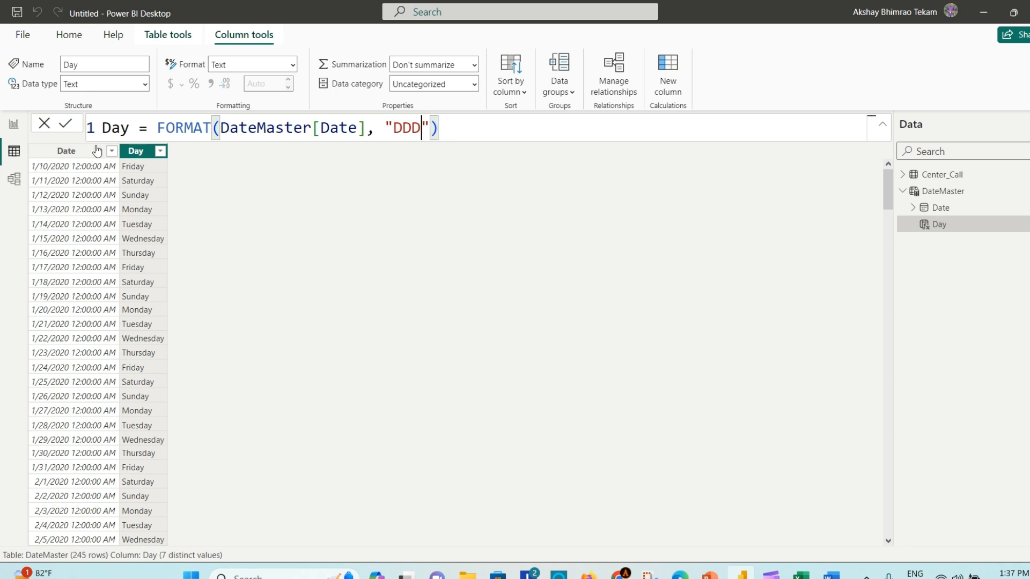
left_click(66, 123)
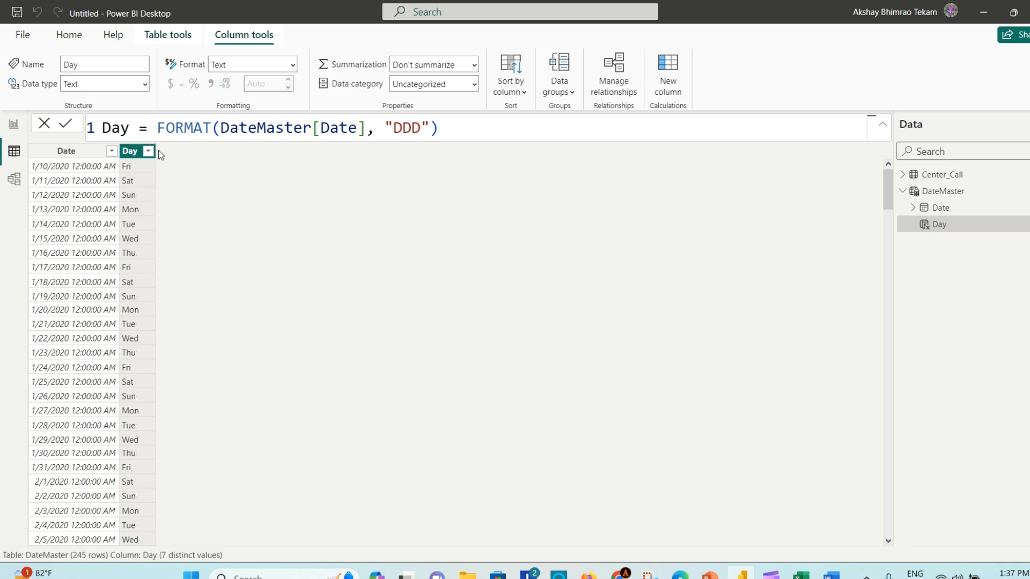
left_click_drag(155, 151, 185, 156)
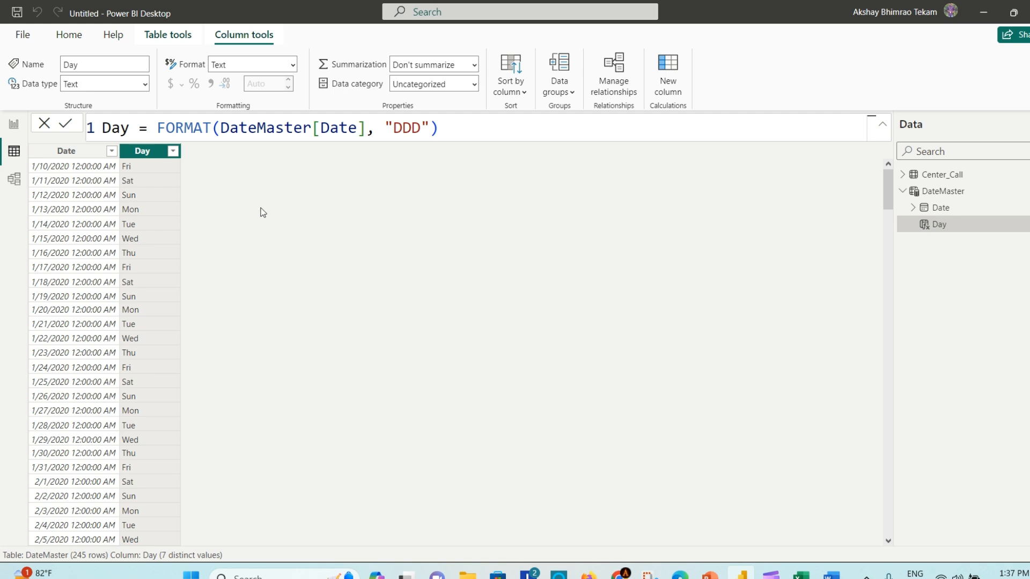
- In Model view, space the DateMaster table away from Center_Call and relate its Date field to Call Timestamp in Center_Call
left_click(903, 192)
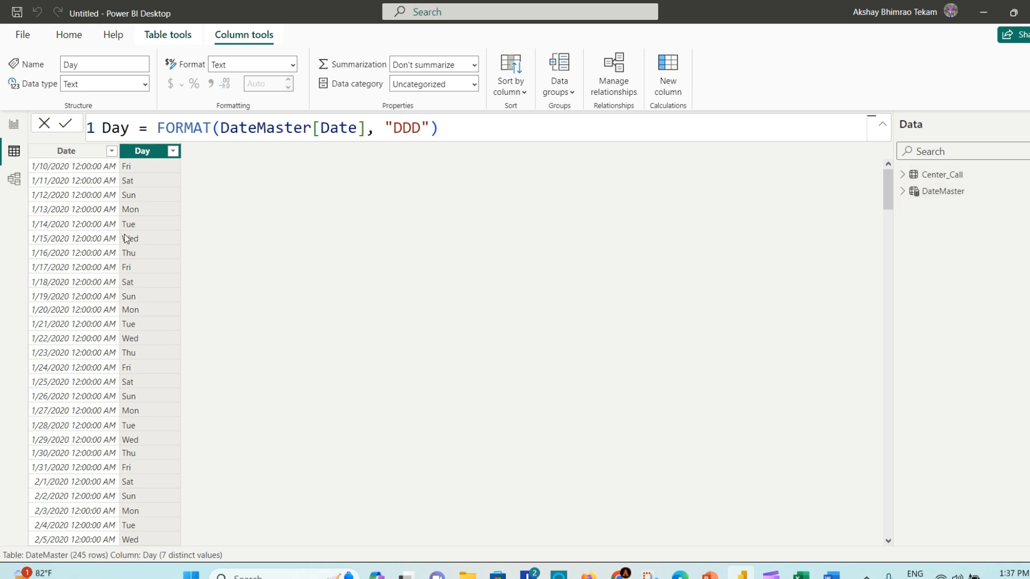
left_click(15, 181)
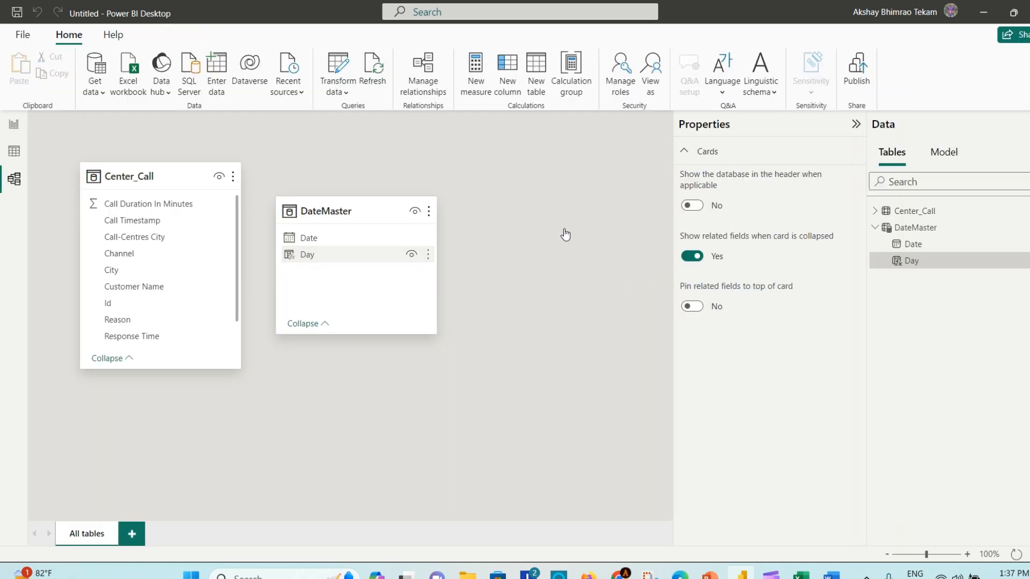
left_click(855, 124)
left_click_drag(368, 209, 498, 203)
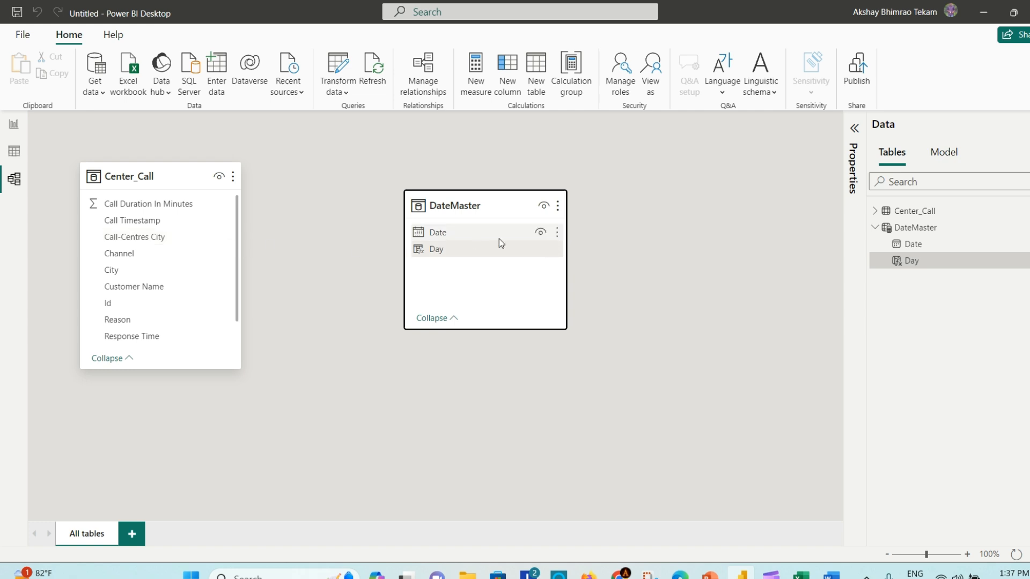
left_click_drag(494, 234, 169, 222)
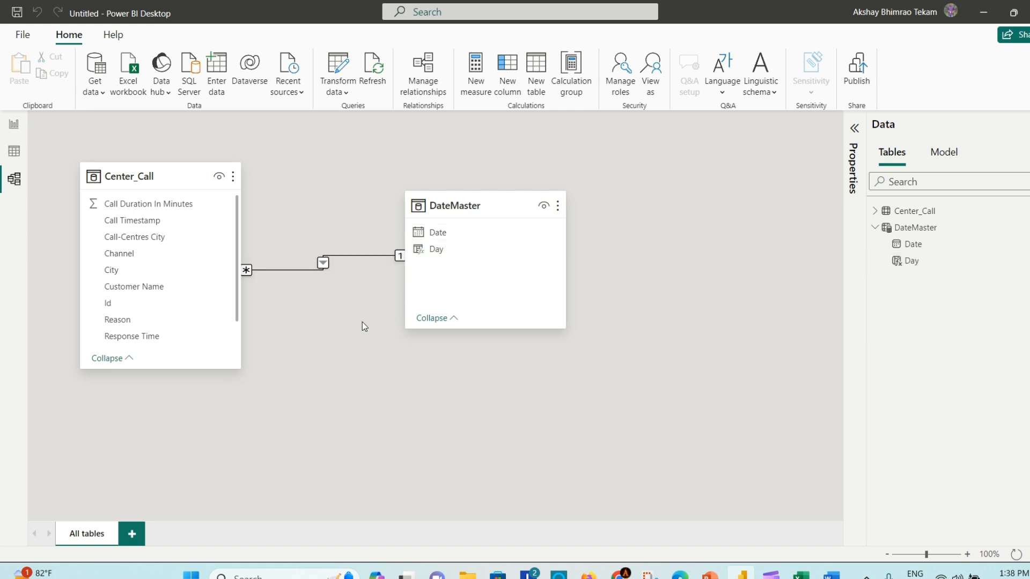
right_click(323, 264)
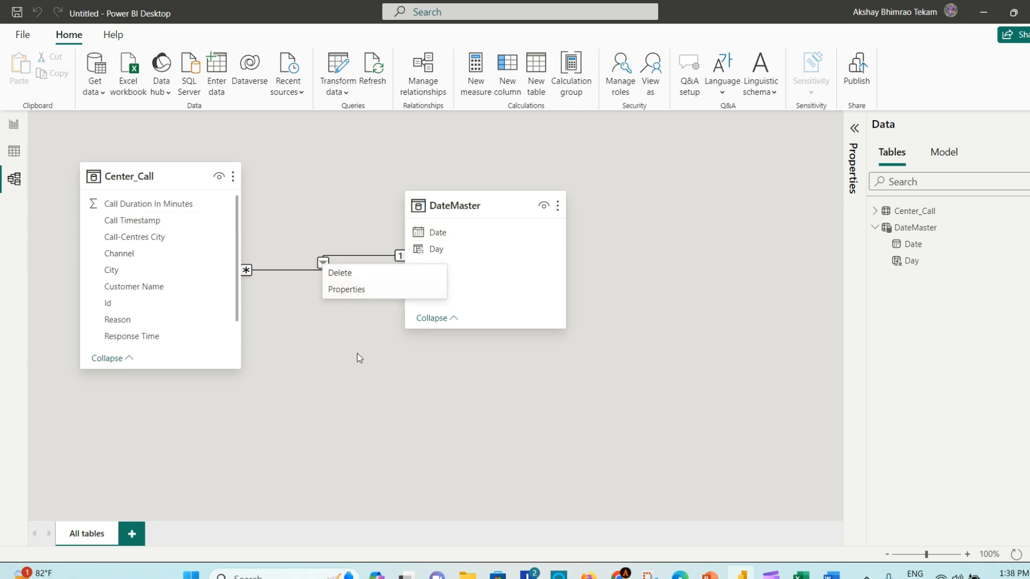
left_click(420, 429)
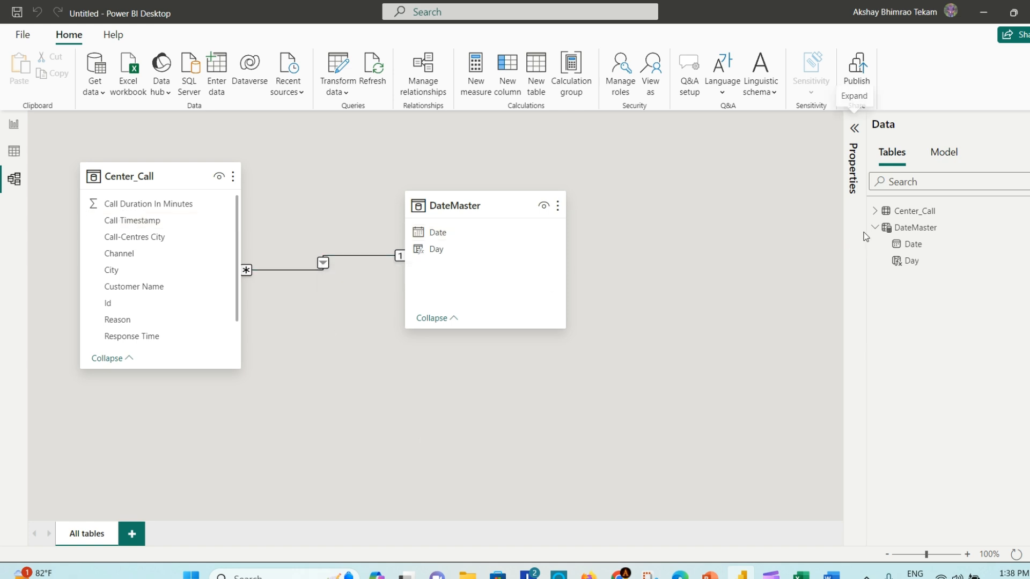
left_click(882, 229)
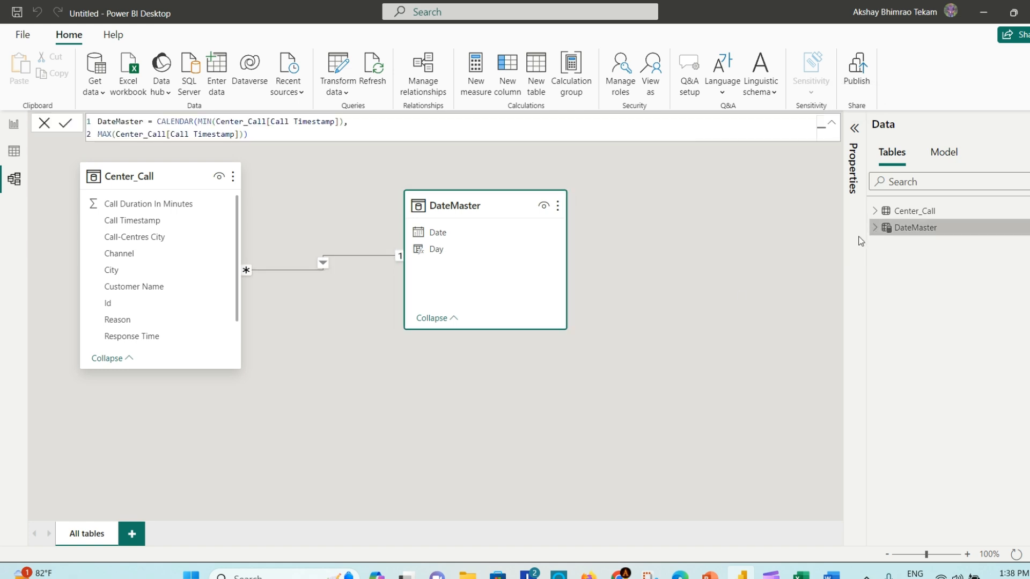
- Switch to the project page in Chrome, check the Data Modelling and Mockup Preparation stages in the project flow, and return to Power BI
left_click(620, 574)
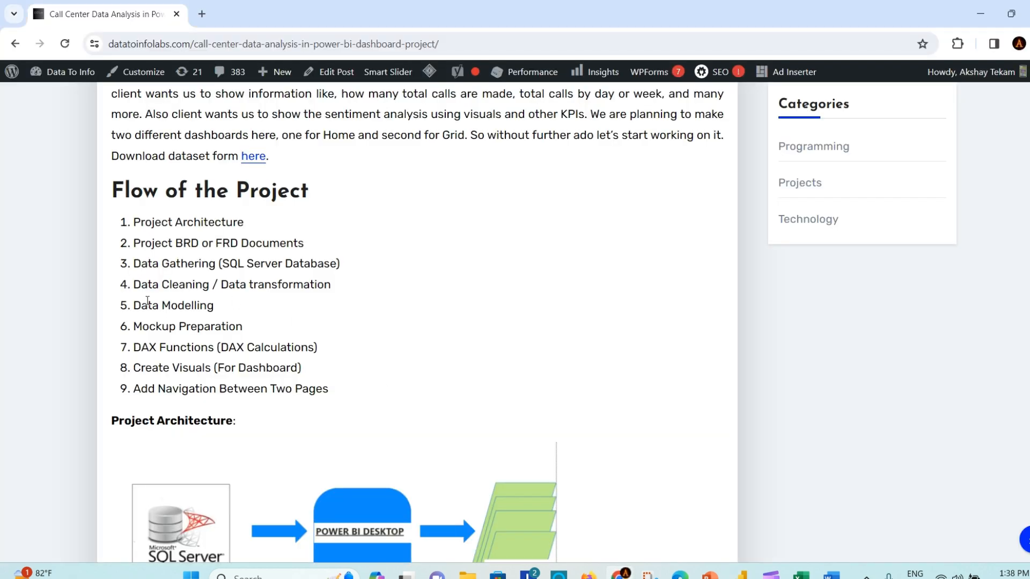
left_click_drag(142, 305, 284, 325)
left_click(236, 310)
left_click(263, 325)
left_click(742, 576)
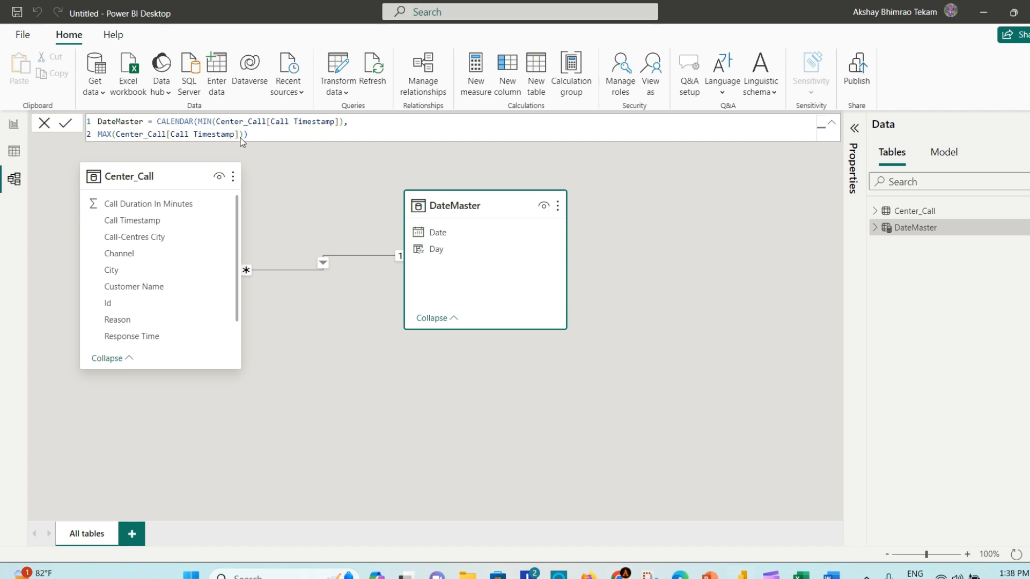
- Open Report view, and switch to PowerPoint to examine the dashboard layout mockup on slide 1
left_click(14, 127)
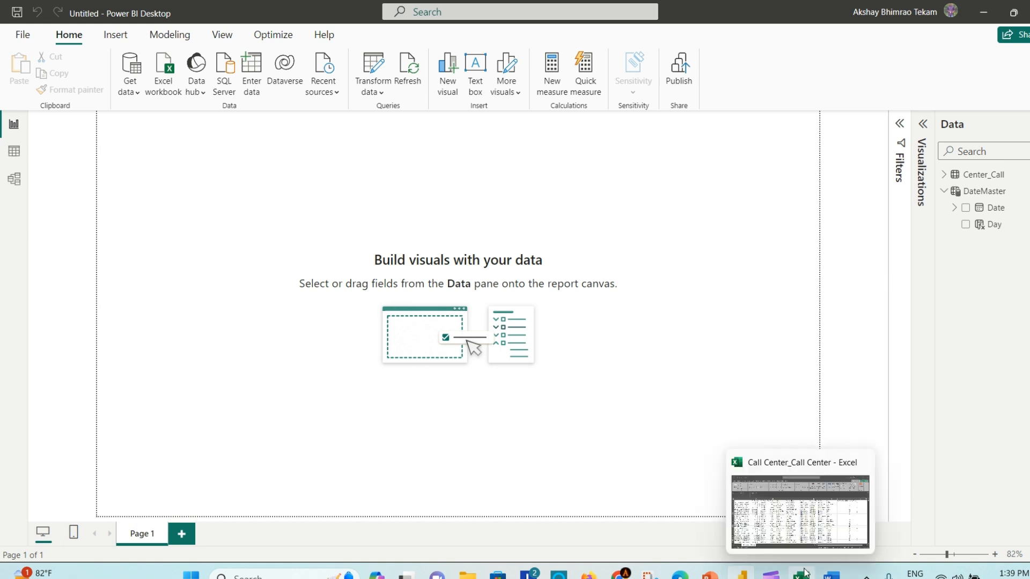
left_click(707, 528)
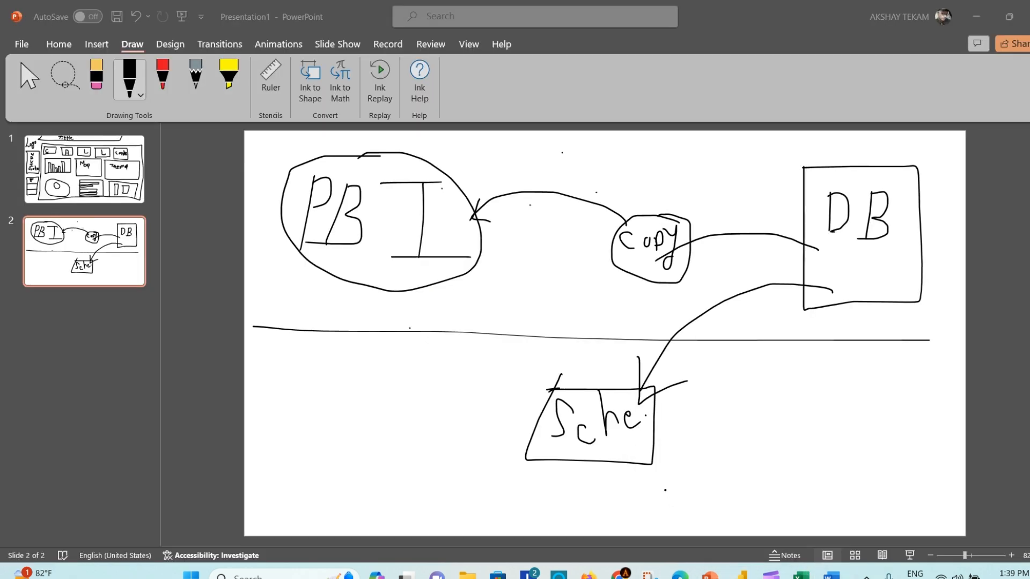
left_click(138, 190)
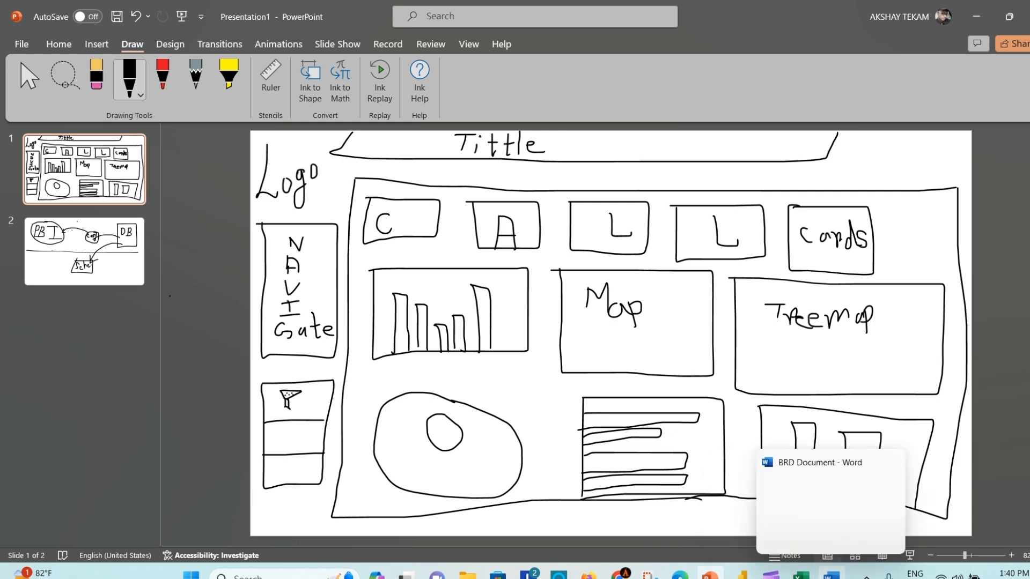
- Switch to the BRD Document in Word and review the Home dashboard's chart requirements
left_click(831, 575)
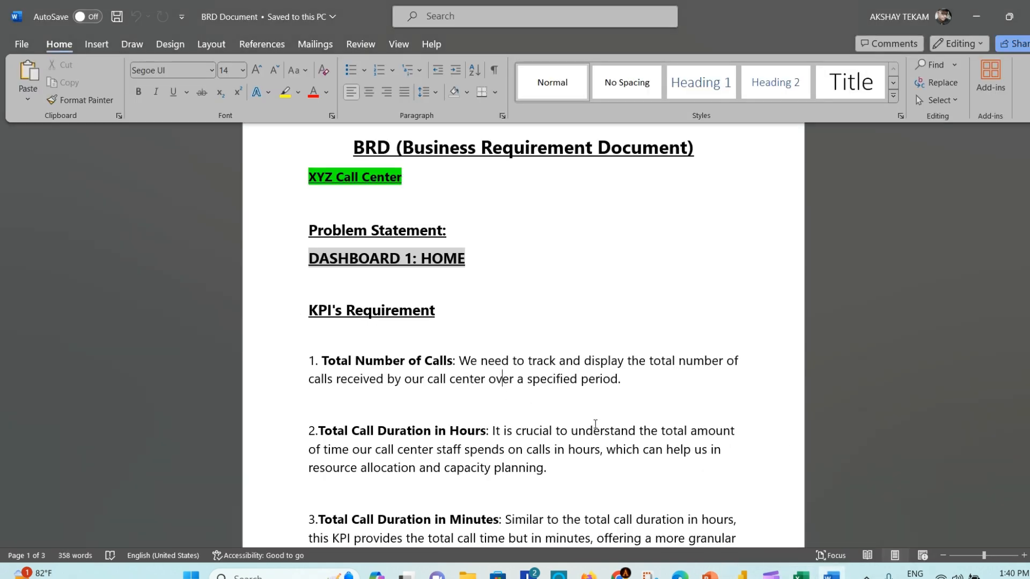
scroll(593, 361, "down", 5)
scroll(594, 424, "down", 7)
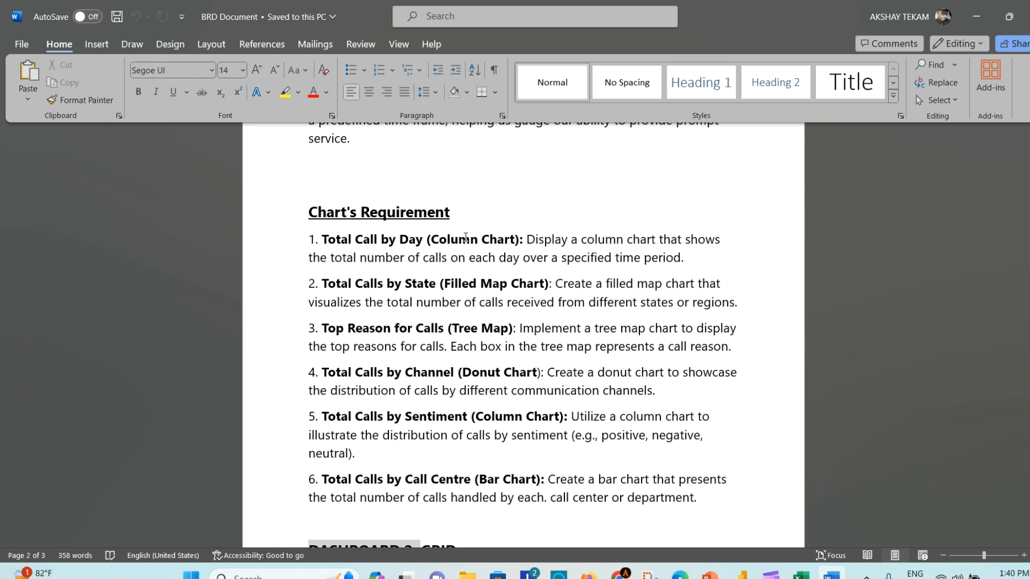
left_click(457, 240)
left_click(498, 241)
left_click(500, 283)
left_click(542, 417)
- Review the Home dashboard's KPI requirements in the BRD, from Total Number of Calls to Response Time Percentage
scroll(533, 278, "up", 3)
scroll(532, 278, "up", 10)
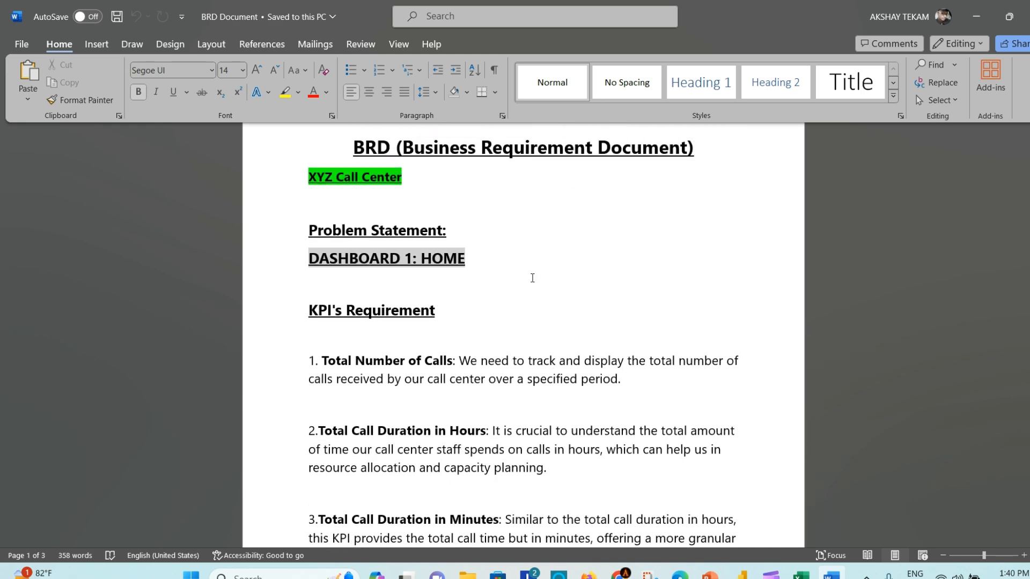
scroll(340, 260, "down", 1)
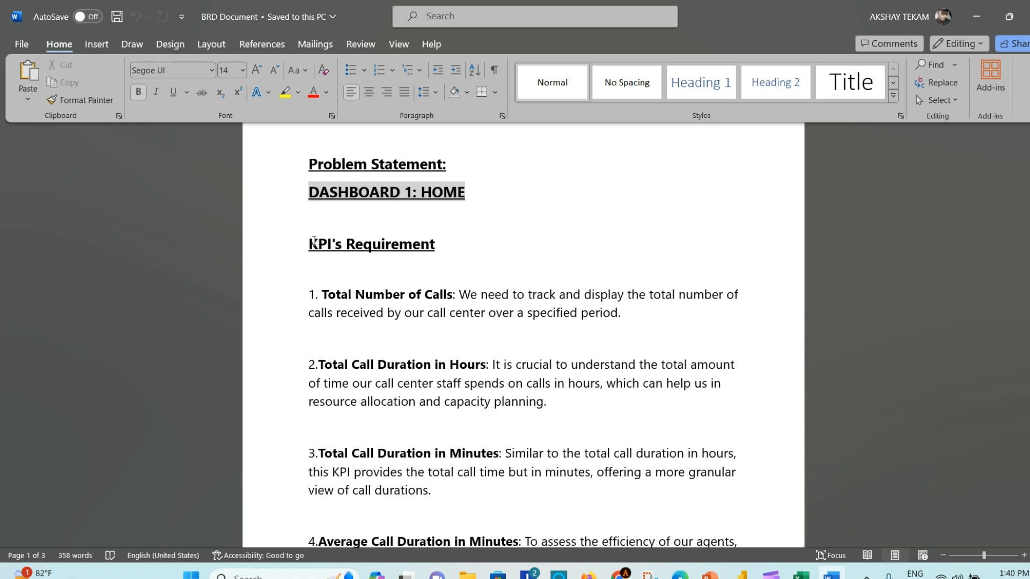
triple_click(314, 240)
left_click(342, 294)
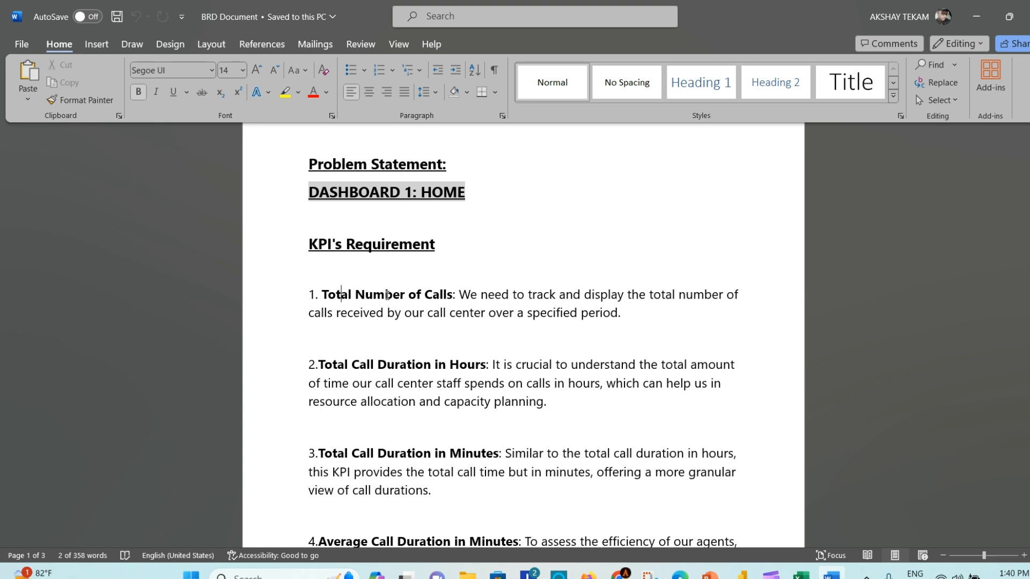
scroll(370, 296, "down", 1)
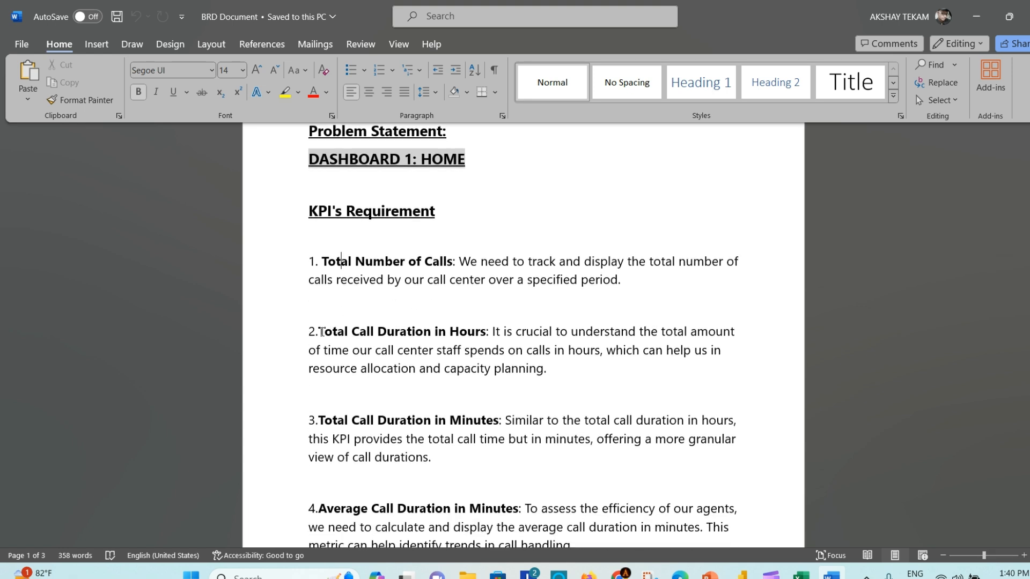
left_click_drag(319, 332, 434, 332)
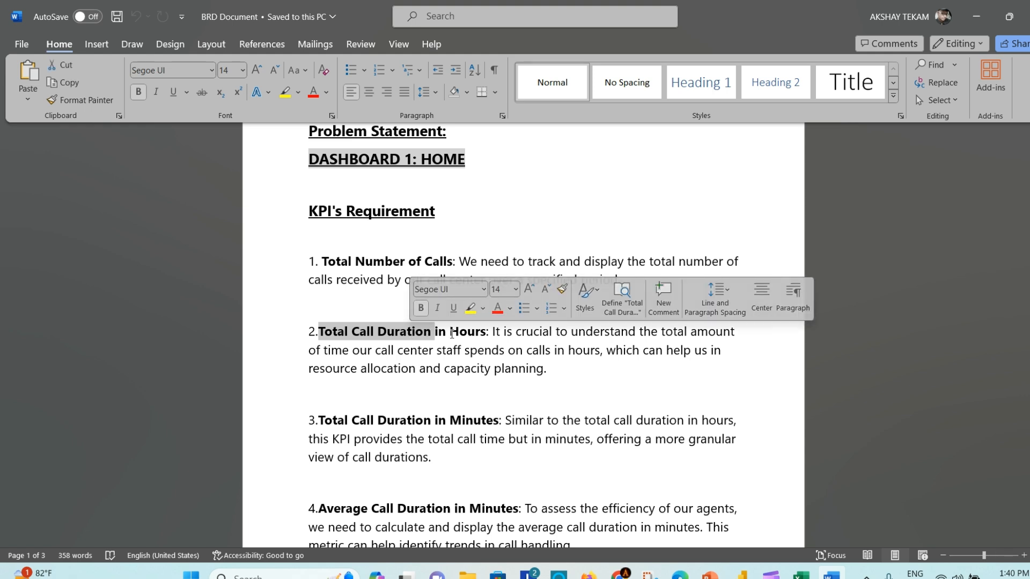
left_click(466, 333)
scroll(465, 333, "down", 2)
scroll(461, 350, "down", 2)
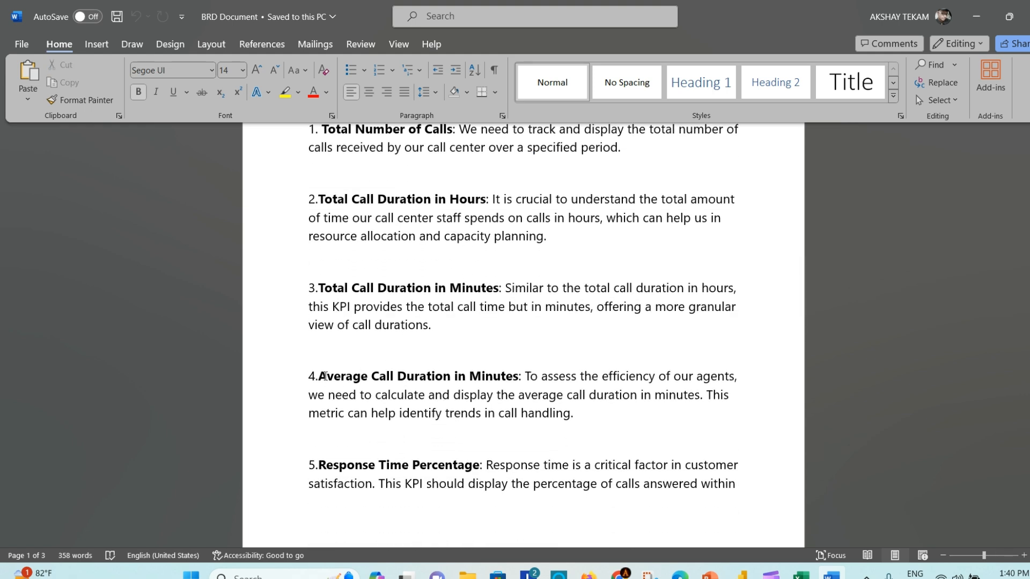
left_click_drag(325, 376, 348, 378)
left_click(400, 405)
scroll(447, 435, "down", 1)
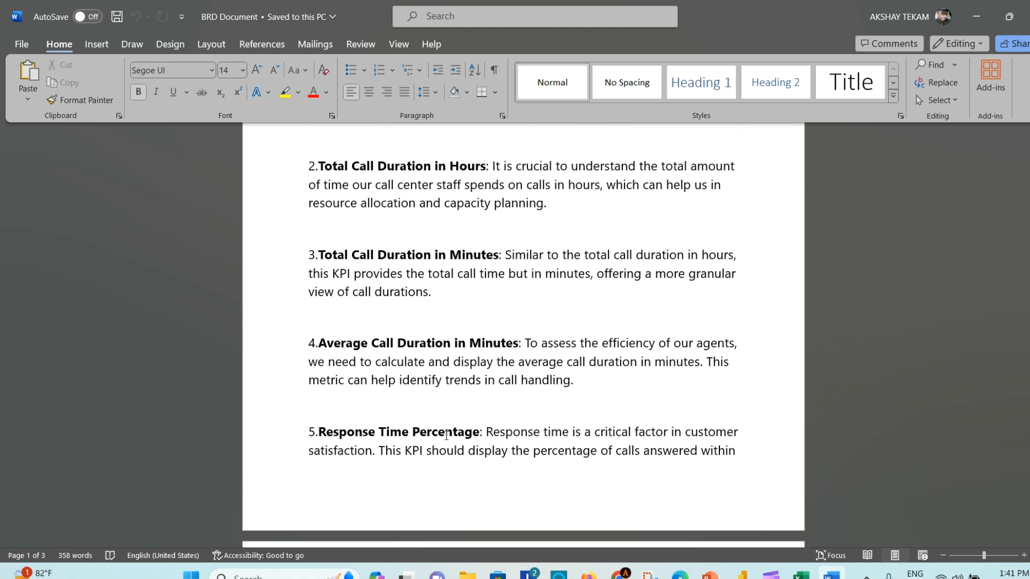
- Recheck the first Home KPI in the BRD, switch to Power BI, and list the fields of the Center_Call table
scroll(525, 359, "up", 4)
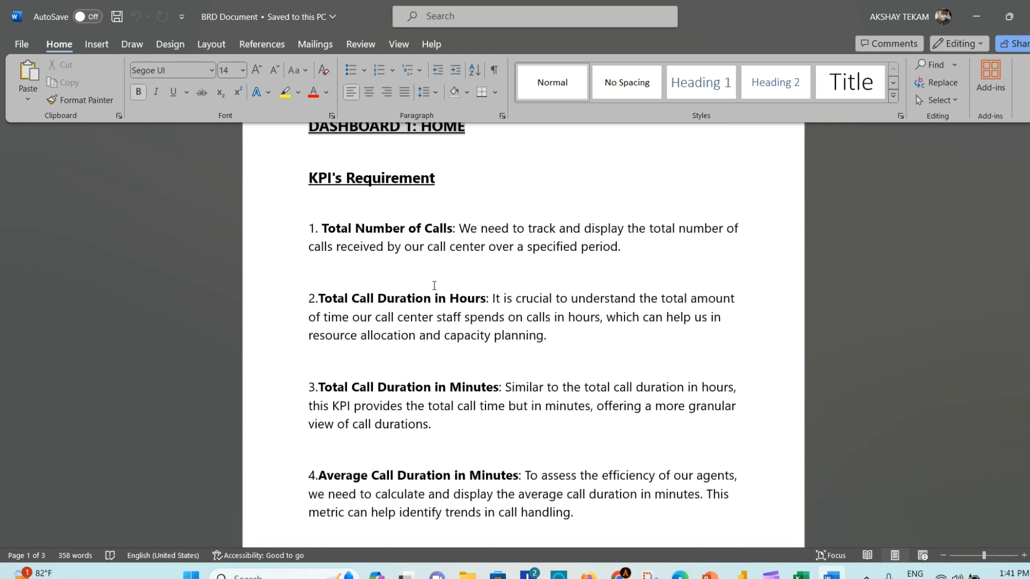
left_click(742, 574)
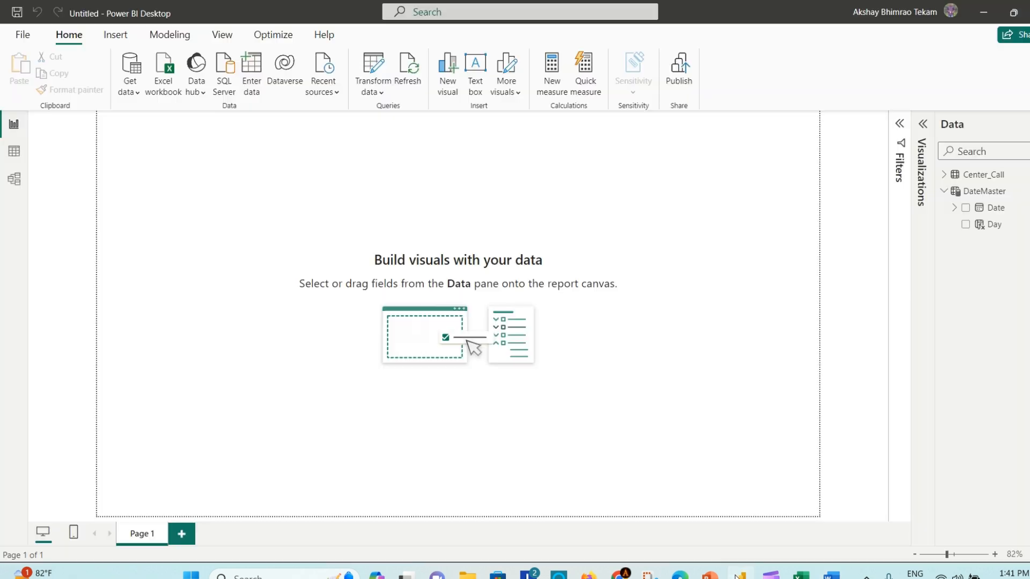
left_click(945, 192)
left_click(944, 175)
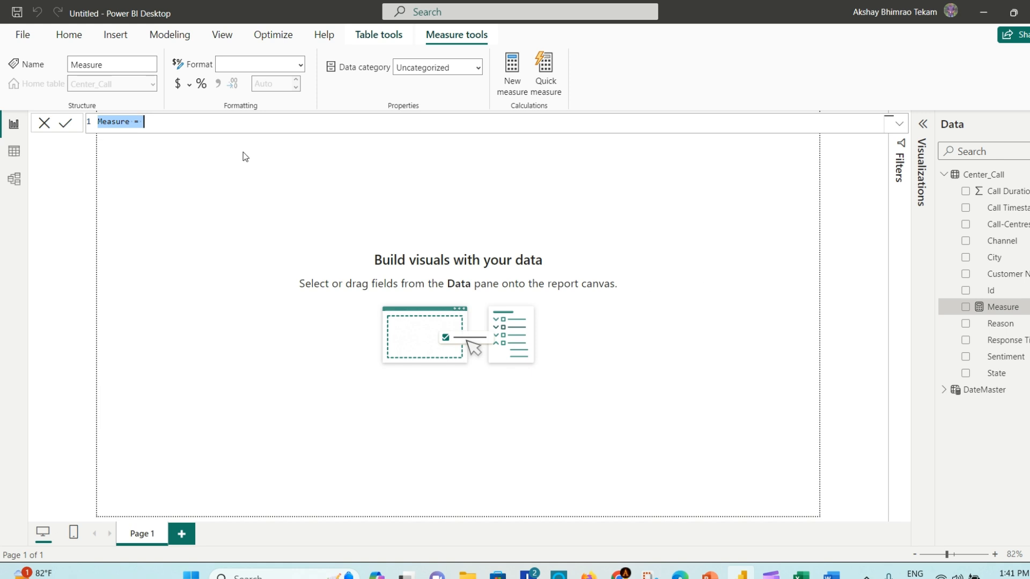
- Enlarge the formula text and name the new Center_Call measure Total Calls
scroll(141, 127, "up", 3, "ctrl")
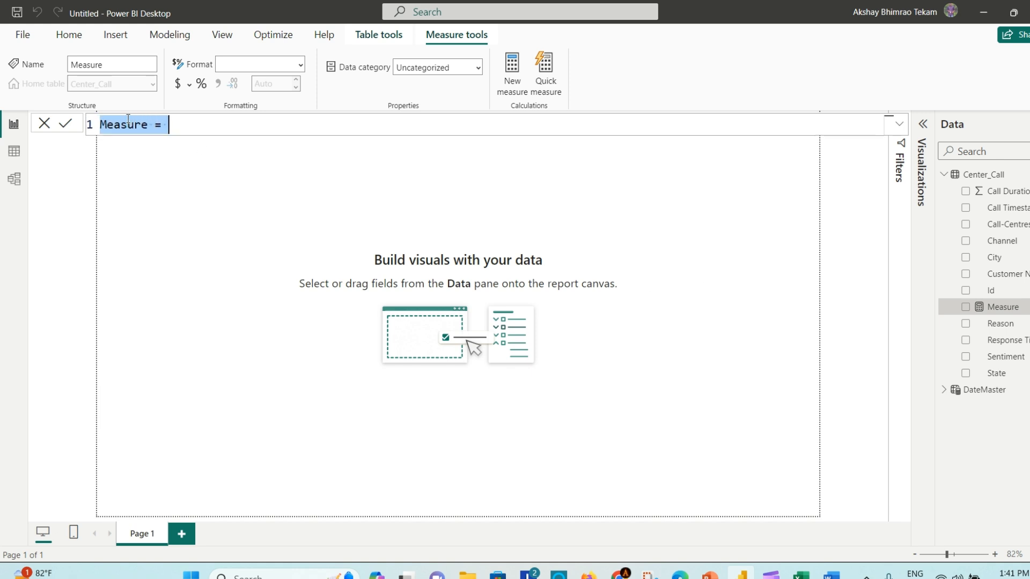
scroll(141, 128, "up", 1, "ctrl")
double_click(137, 127)
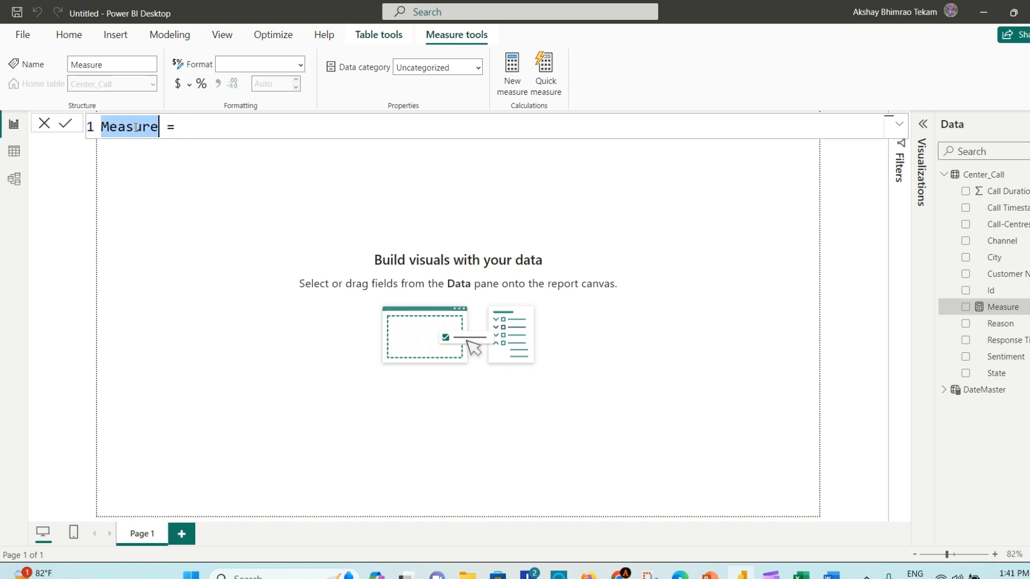
type("Total")
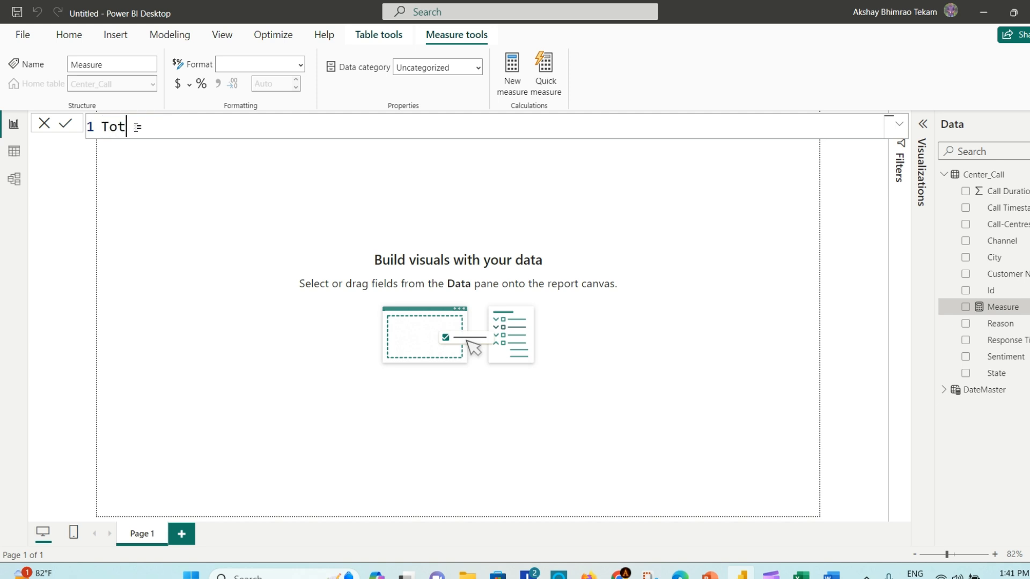
type(" Calls =")
key("End")
- Define the Total Calls measure as COUNT(Center_Call[Id]) and commit it
type("COUNT")
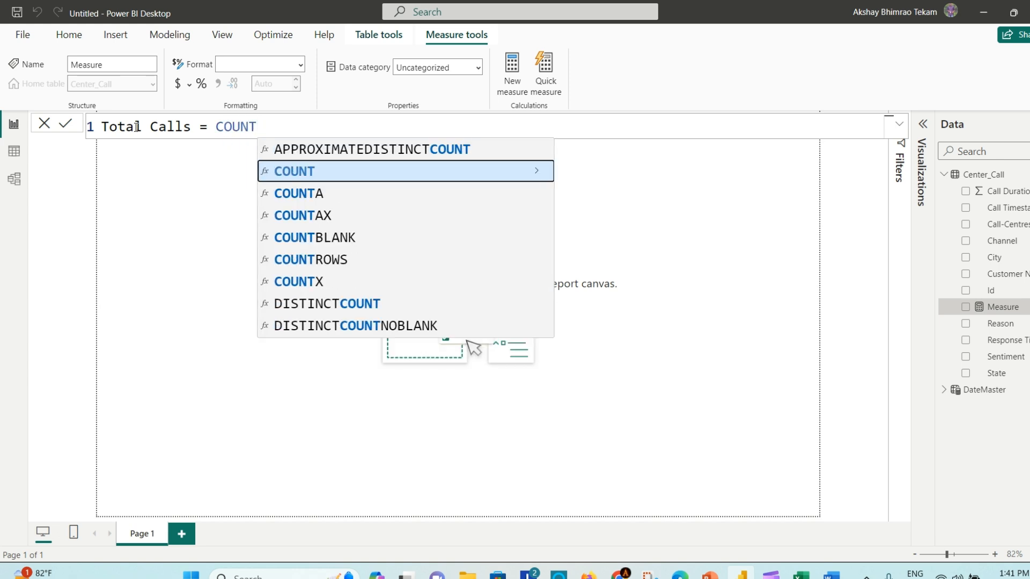
type("((")
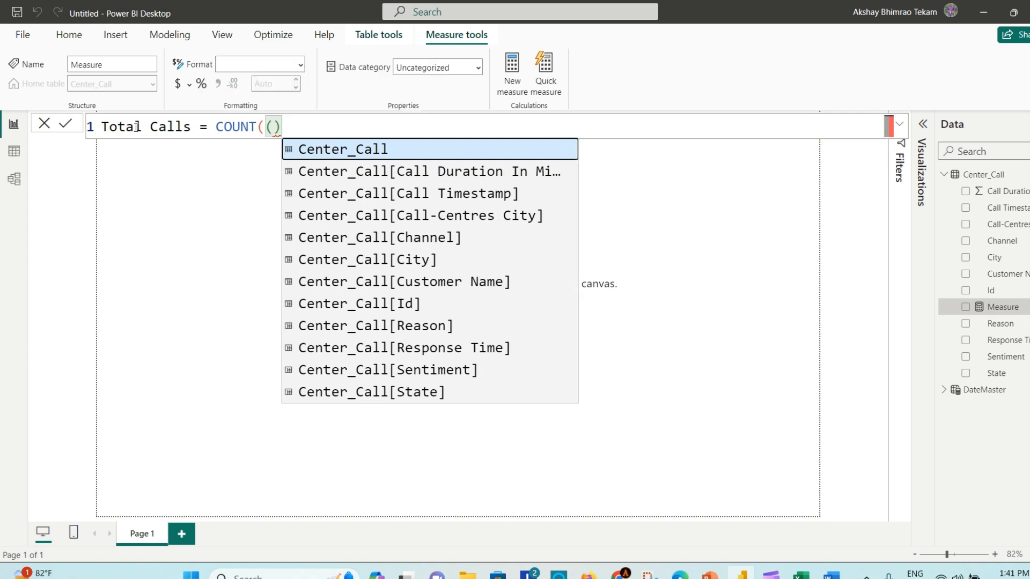
type(")")
key("BackSpace")
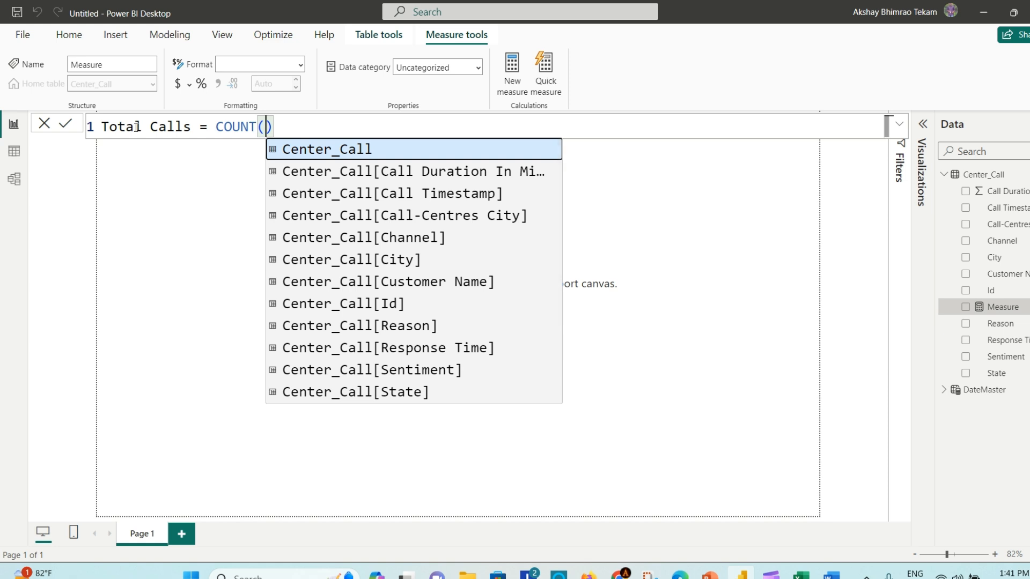
type("Cent")
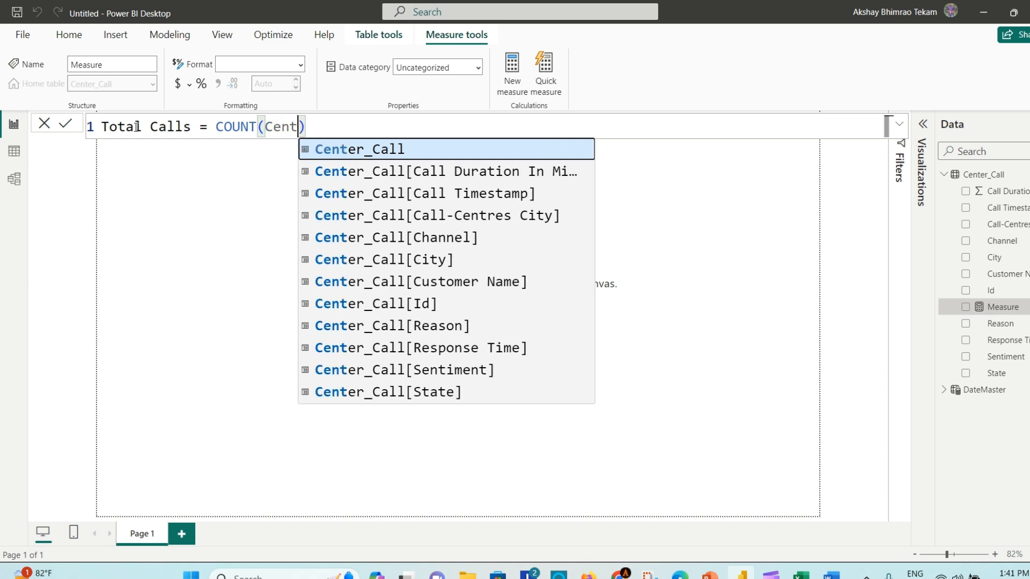
key("Down")
key("Down")
key("Down")
key("Down")
key("Down")
key("Down")
key("Down")
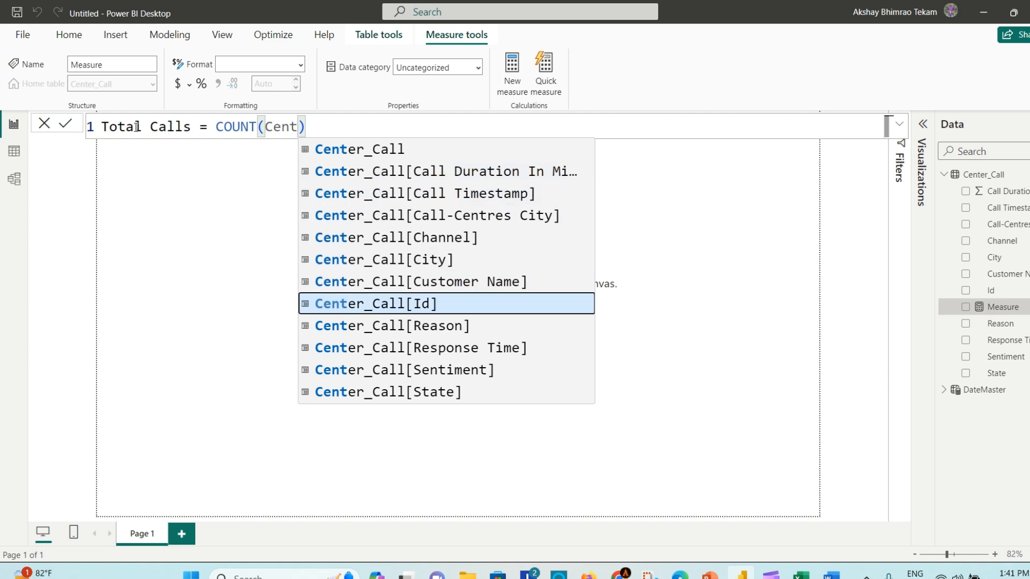
key("Tab")
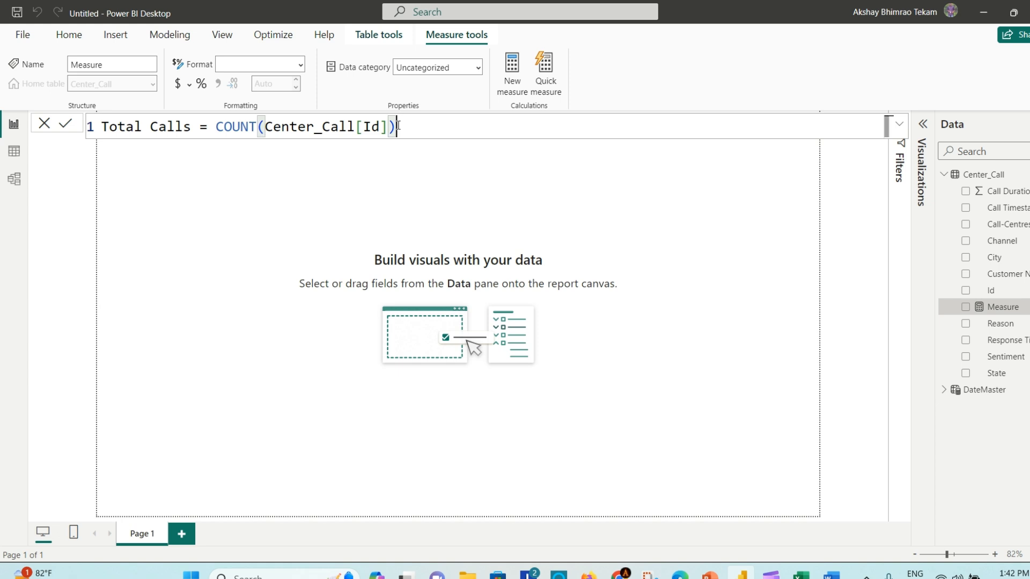
left_click_drag(393, 127, 200, 127)
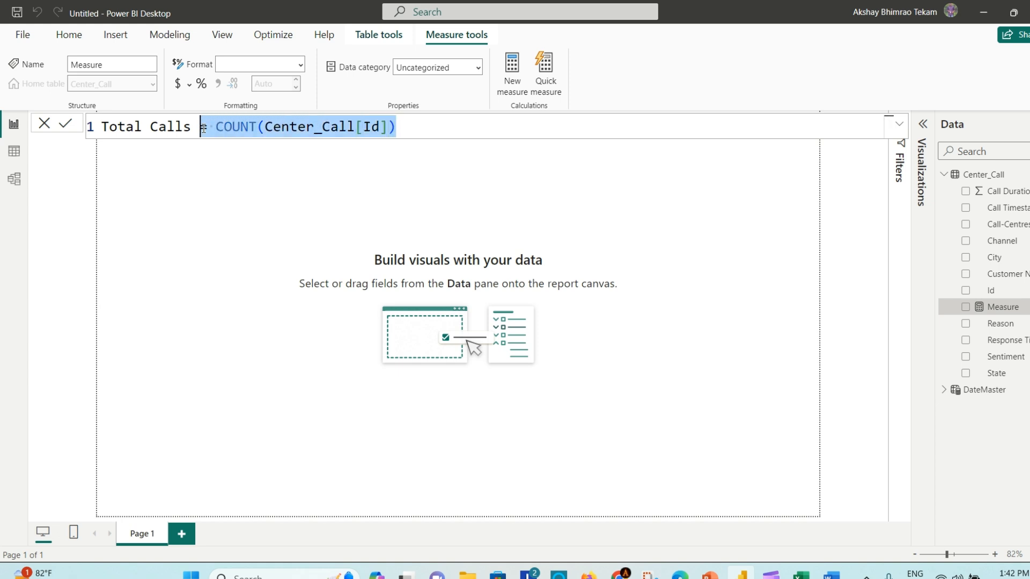
left_click(402, 129)
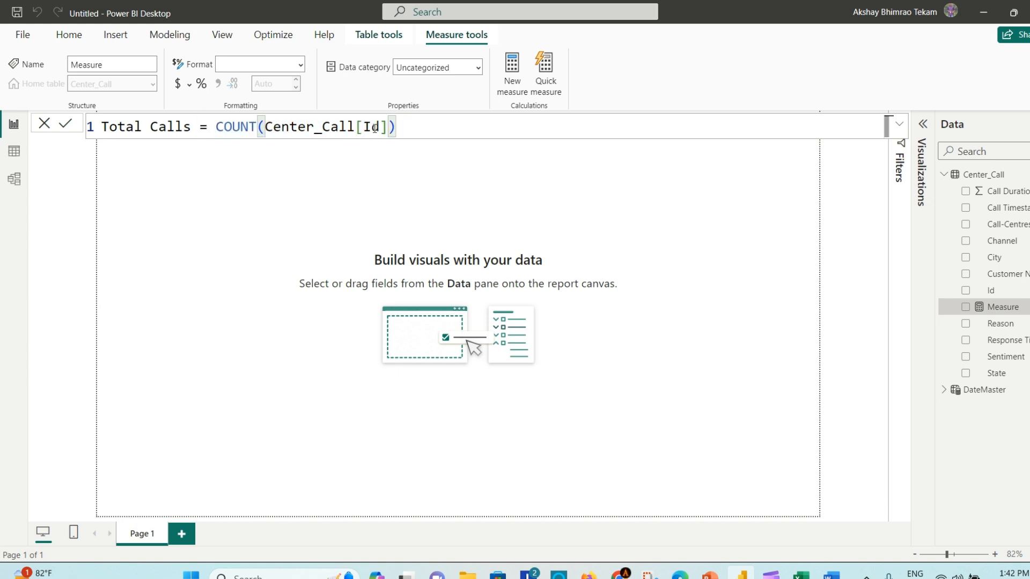
left_click(65, 123)
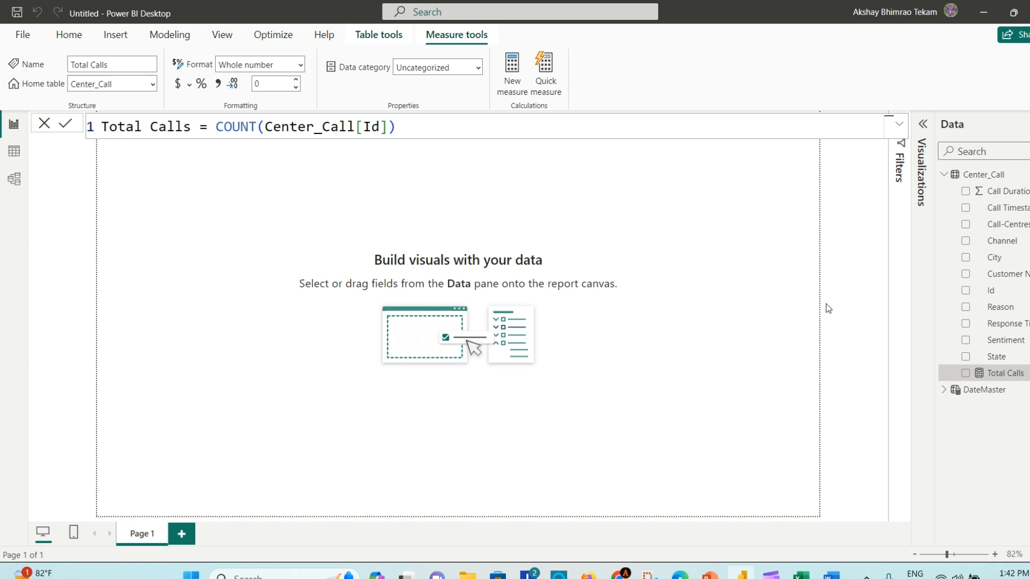
- Add a card visual to the report page, show the Total Calls measure in it, and make the card wider and shorter
left_click(923, 124)
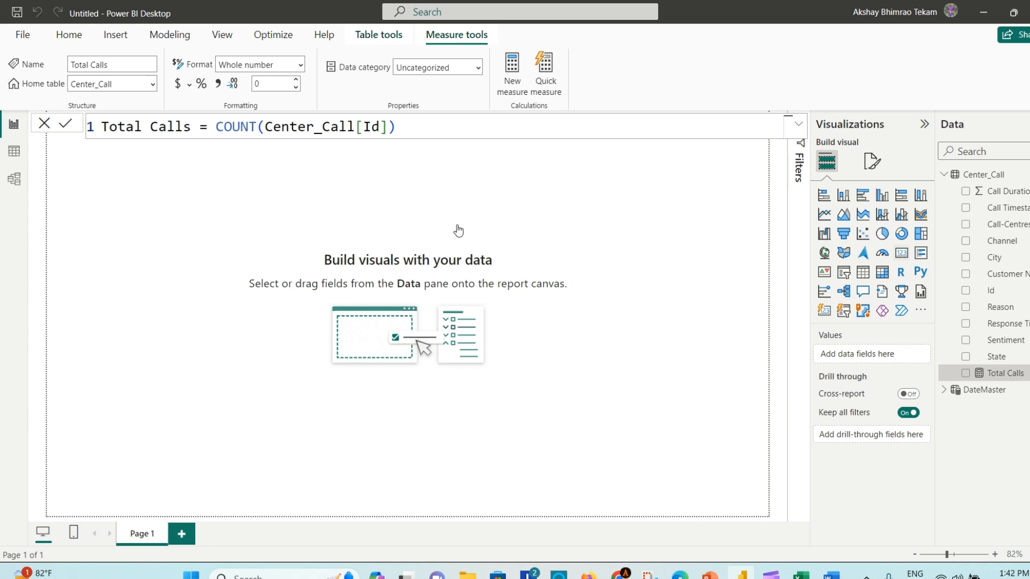
left_click_drag(161, 225, 505, 328)
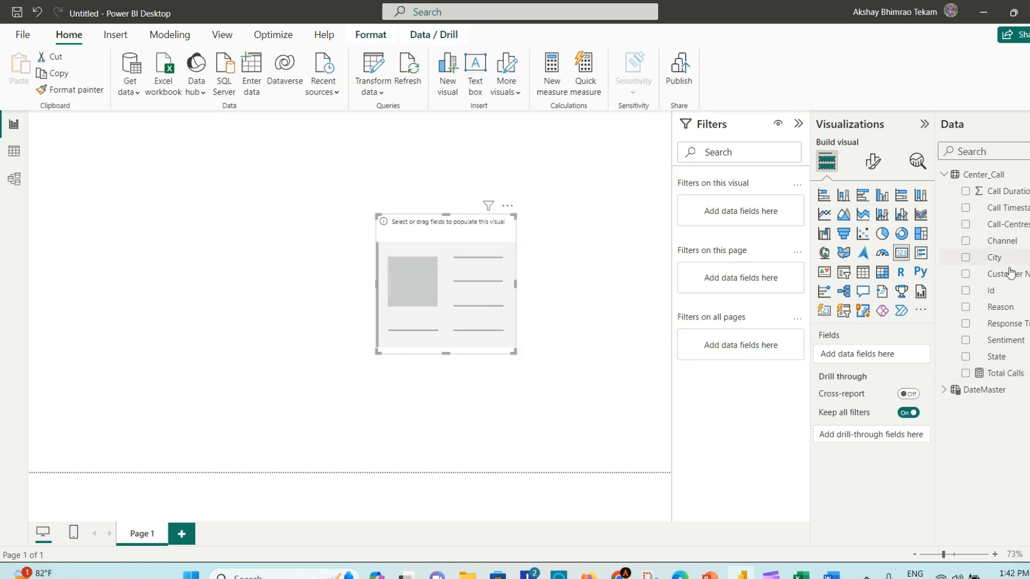
left_click_drag(1008, 374, 490, 269)
left_click_drag(515, 353, 563, 323)
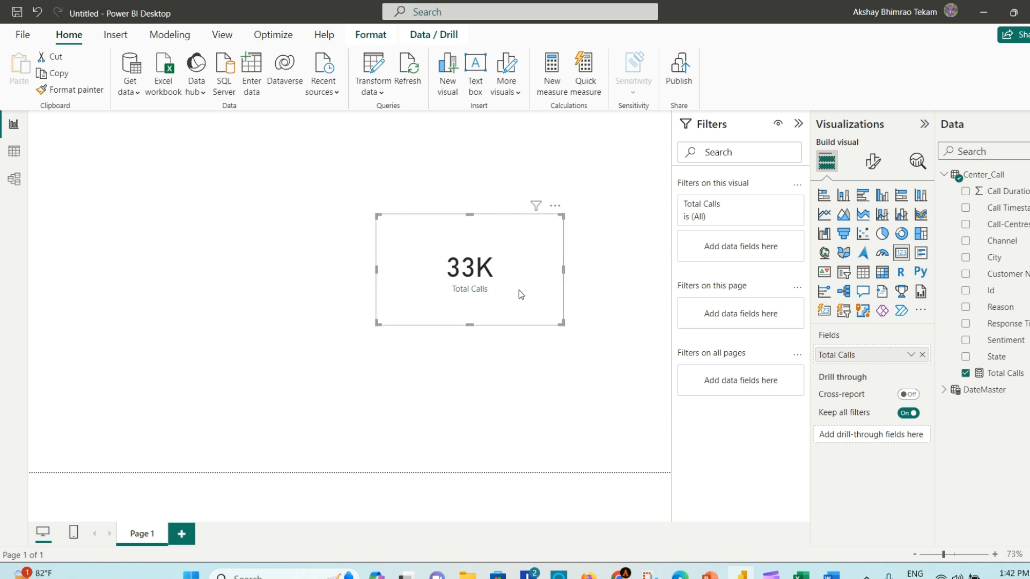
- Delete the Total Calls card and collapse the Filters and Visualizations panes
left_click(556, 206)
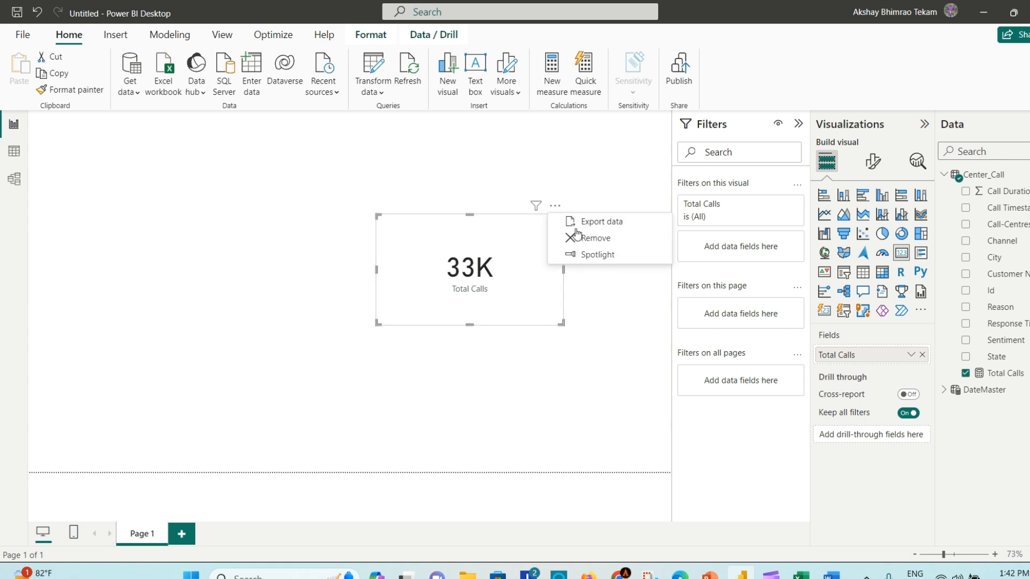
key("Delete")
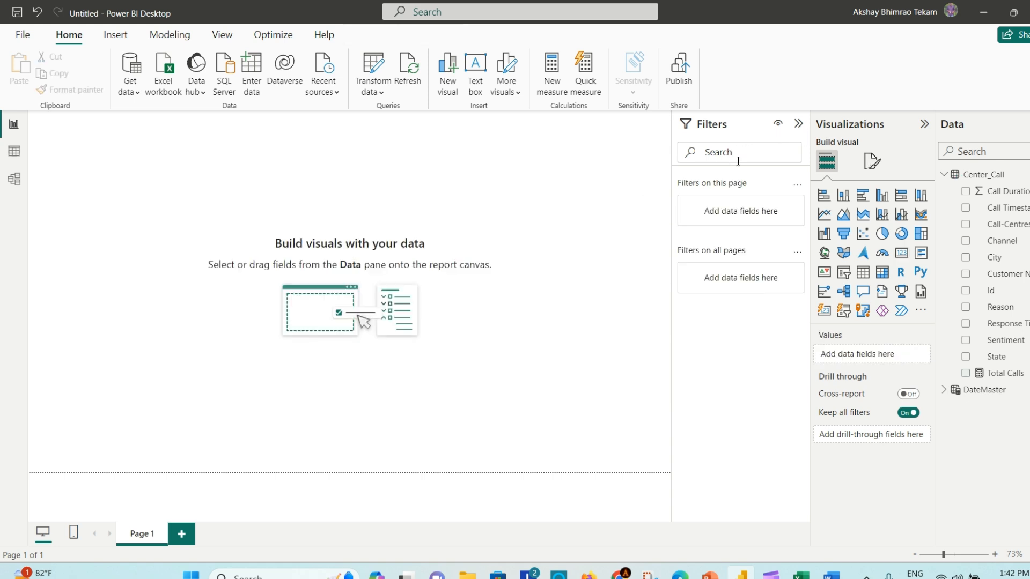
left_click(798, 123)
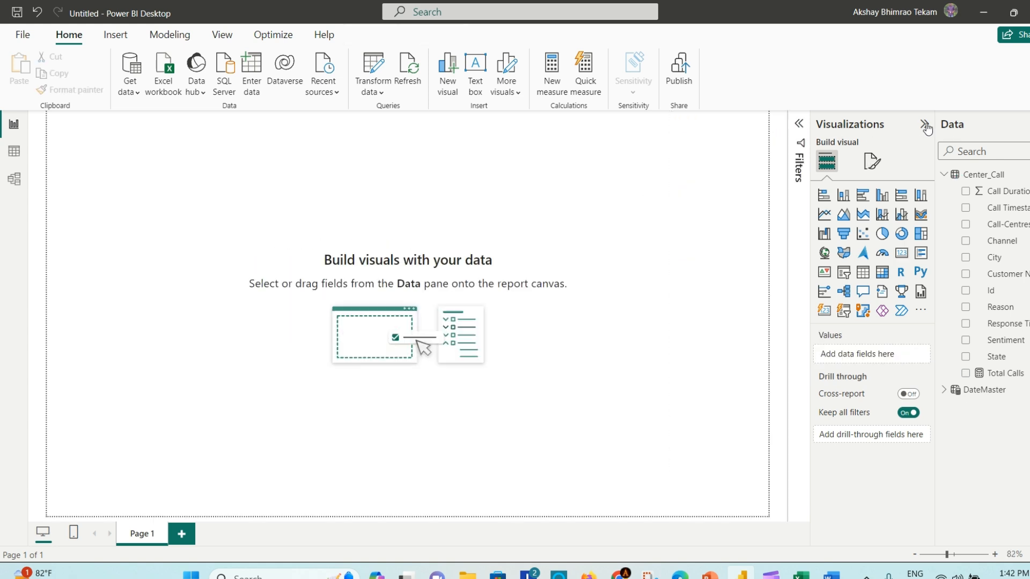
left_click(926, 125)
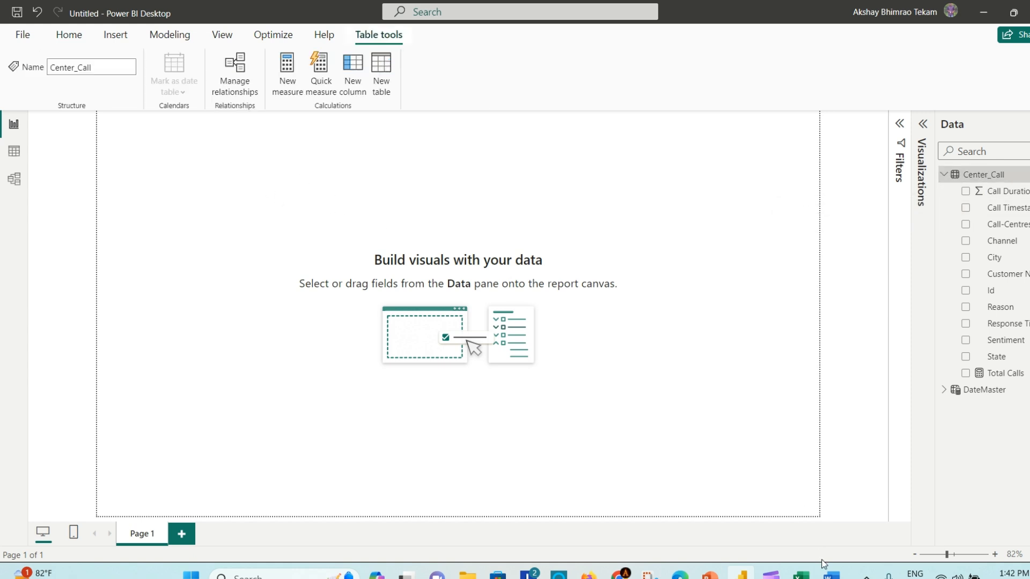
- Check the call duration KPIs in the Word BRD, return to Power BI, and create a Center_Call measure named Total Call Duration (Min)
left_click(831, 573)
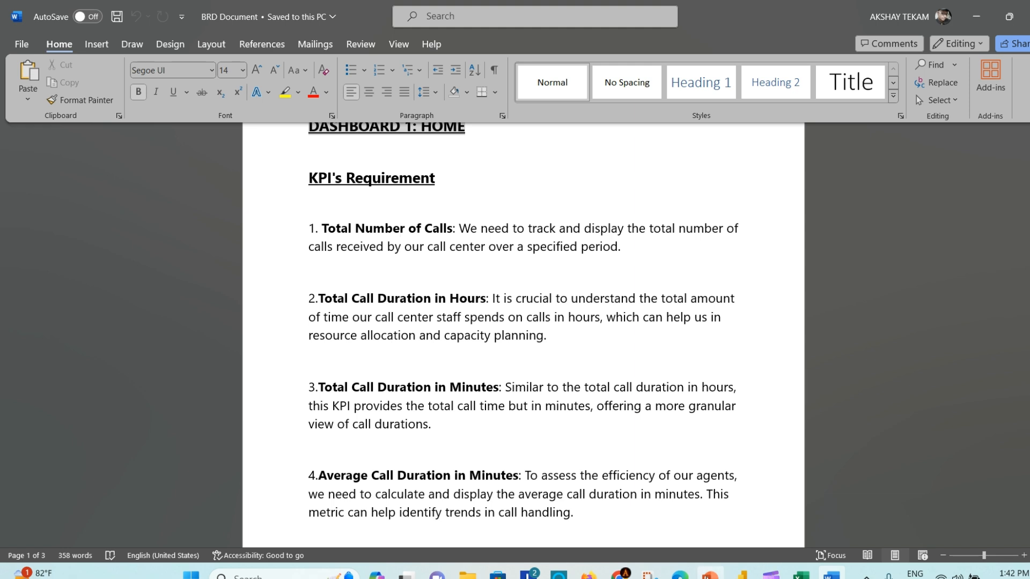
left_click(743, 574)
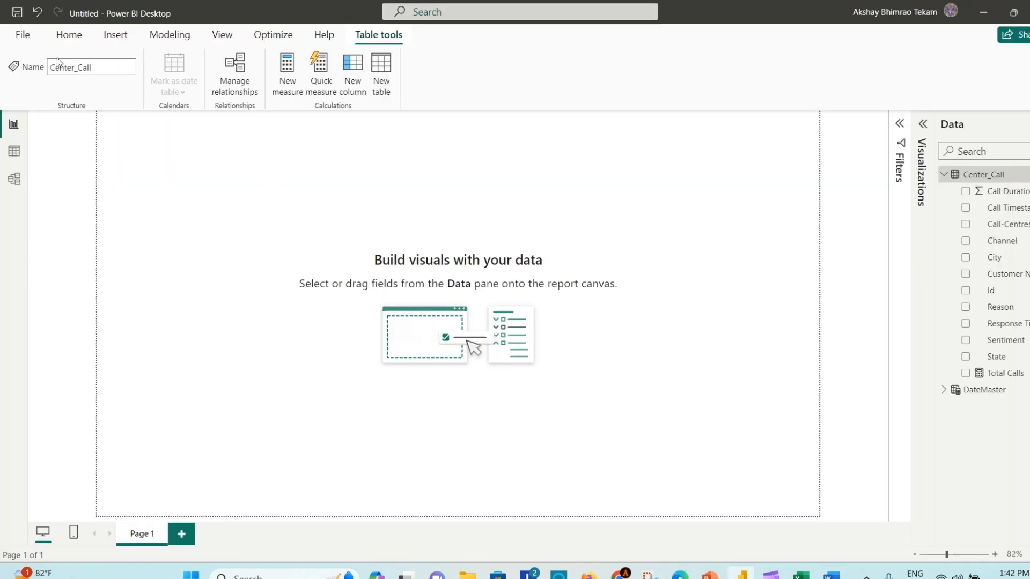
left_click(70, 36)
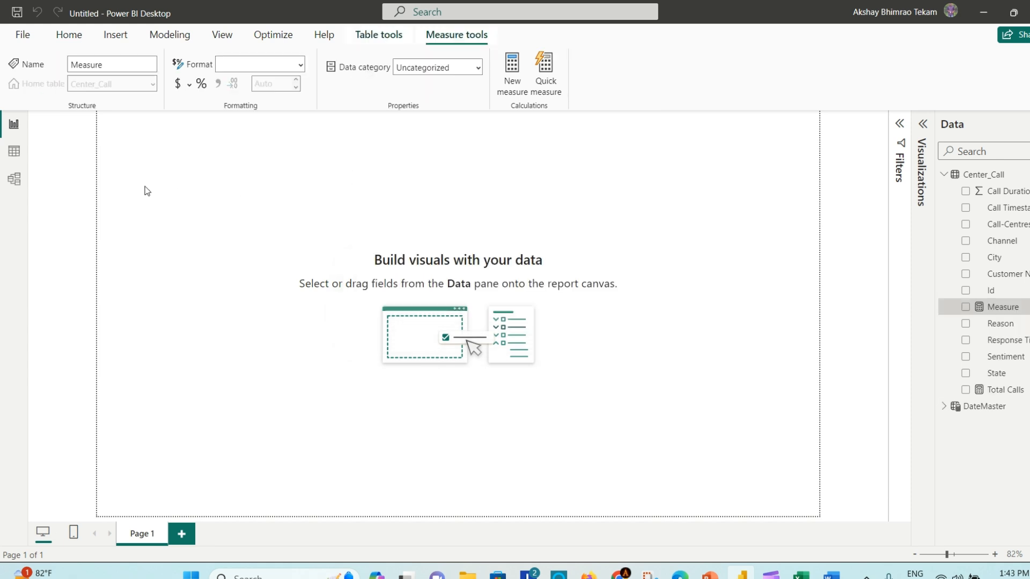
left_click(137, 126)
double_click(137, 126)
type("Total Call Duration (")
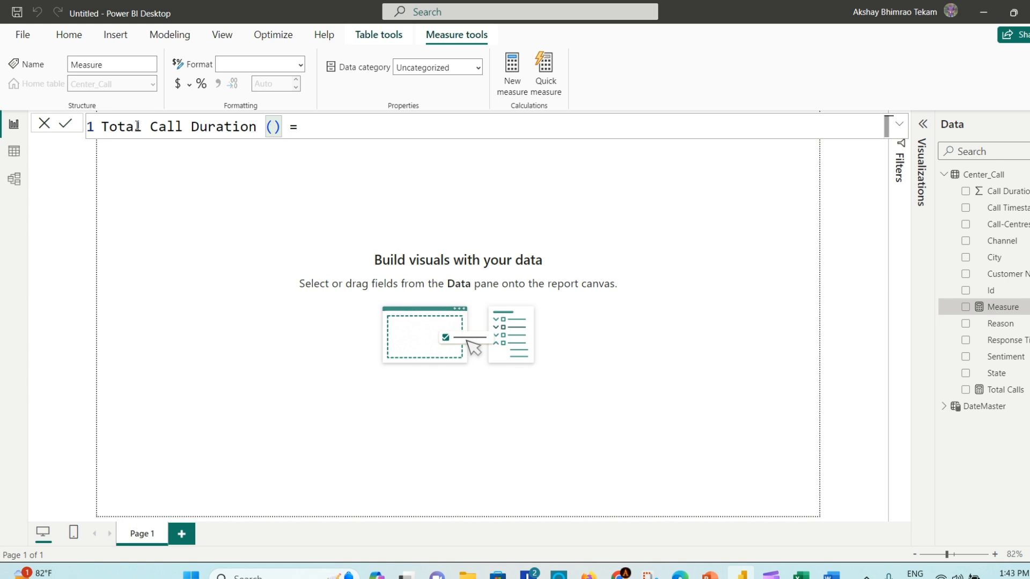
type("Min)")
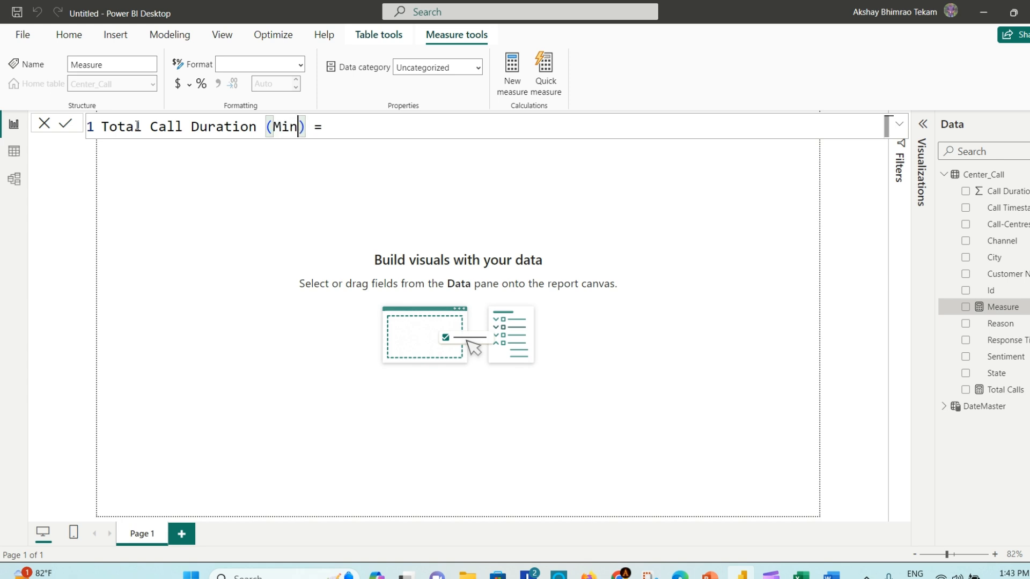
key("Right")
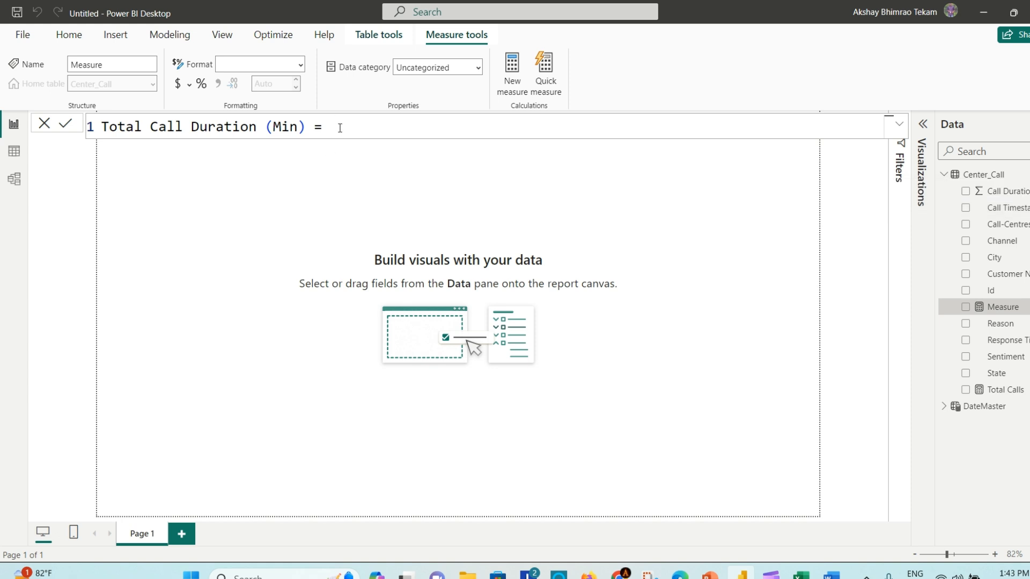
- Define Total Call Duration (Min) as SUM(Center_Call[Call Duration In Minutes]) and commit the measure
type("SUM()")
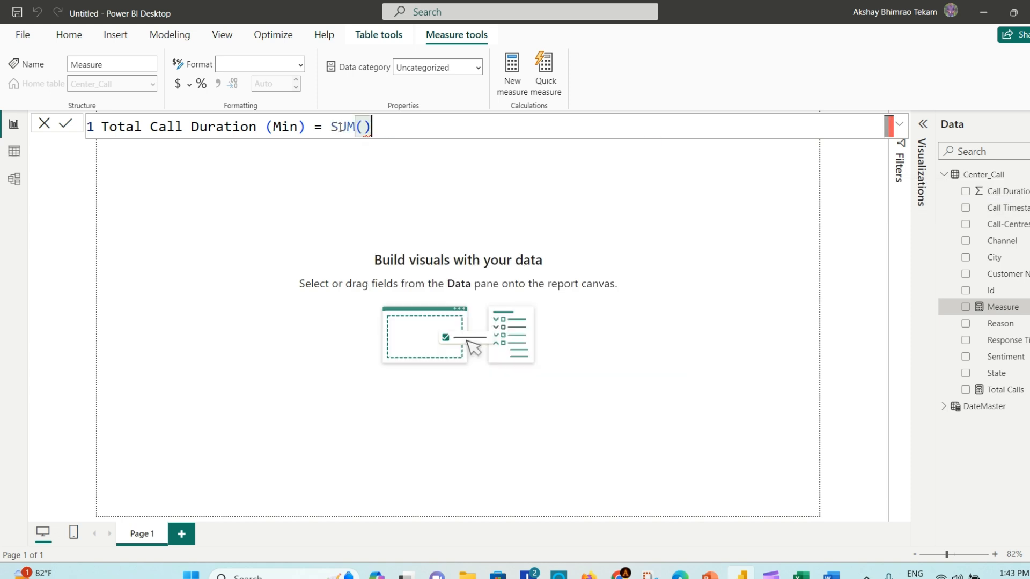
key("Left")
type("Cent")
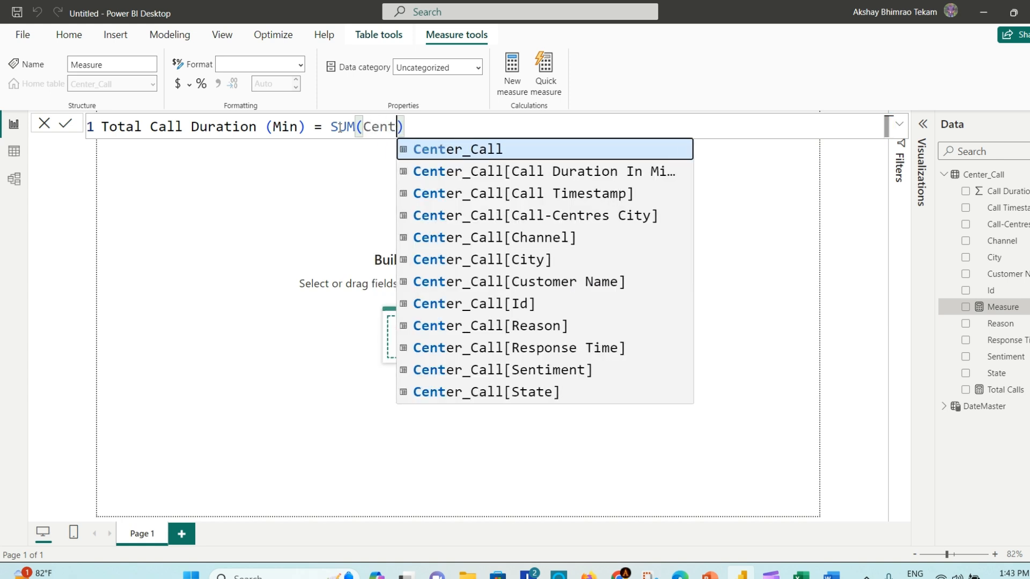
key("Down")
key("Tab")
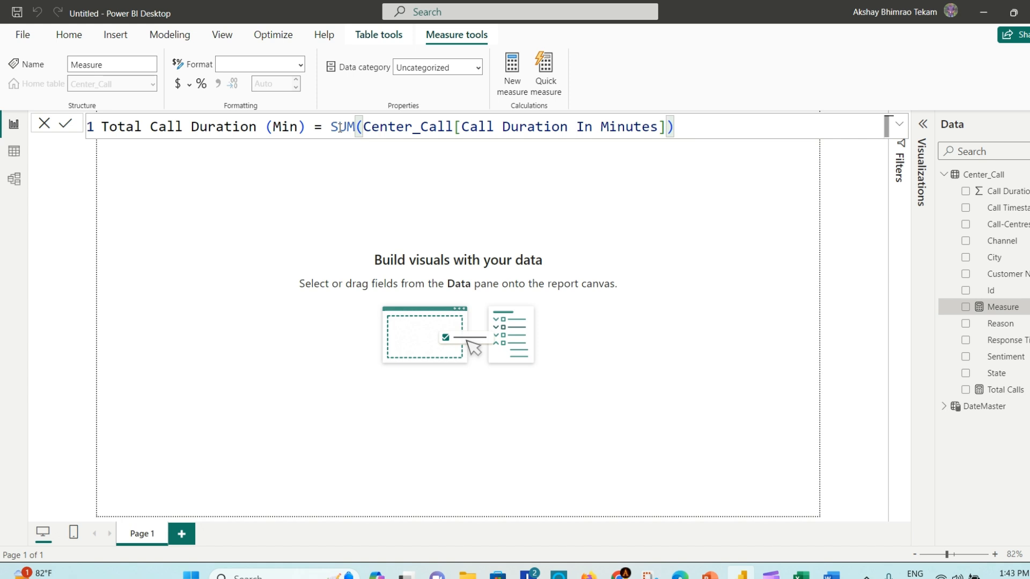
key("End")
left_click(66, 124)
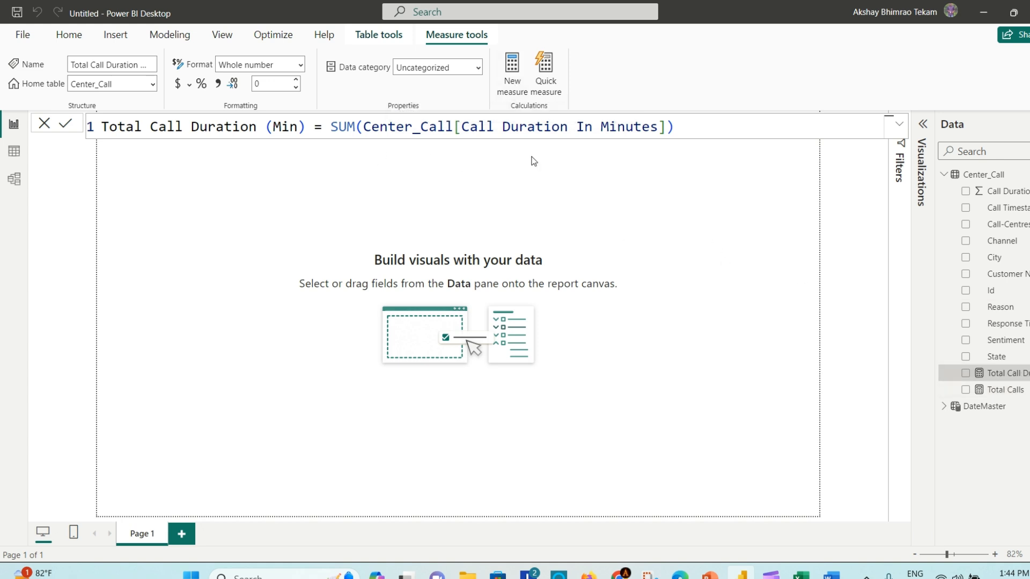
- Create a new Center_Call measure and name it Total Call Duration (Hrs)
left_click(510, 73)
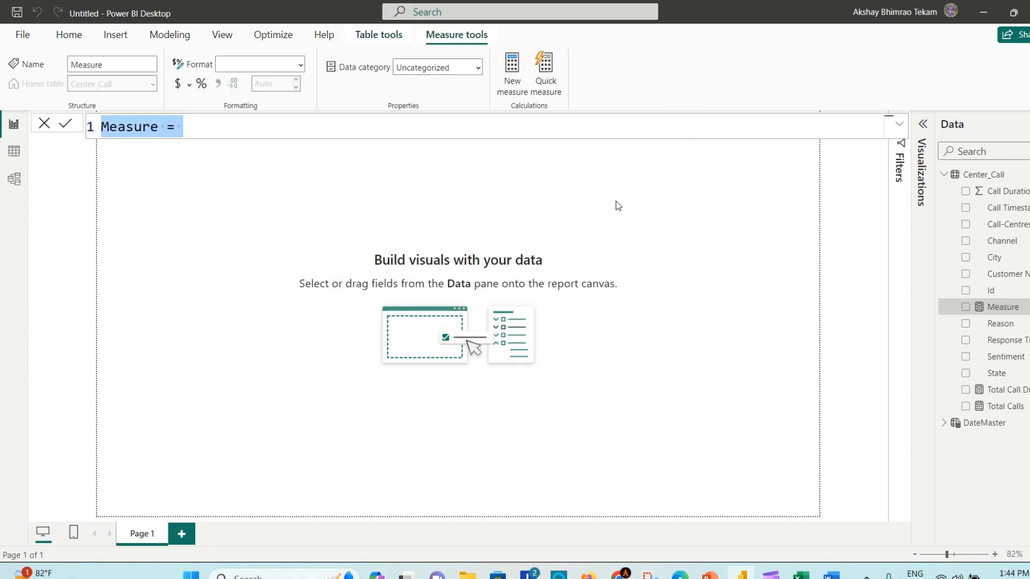
left_click(130, 127)
double_click(130, 127)
type("Total Call Duration (Hrs")
key("End")
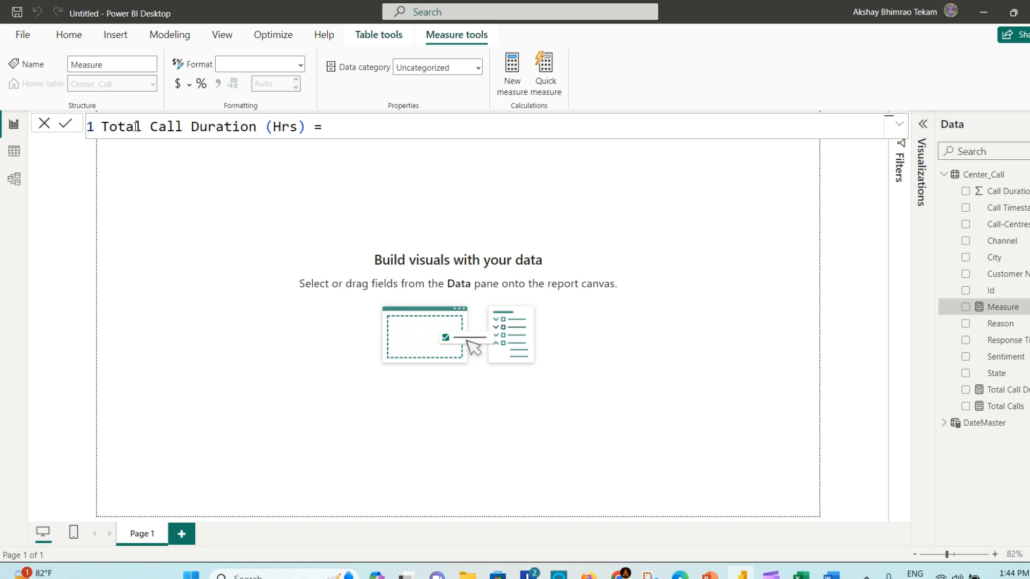
- Define Total Call Duration (Hrs) as [Total Call Duration (Min)]/60 and commit the measure
type("[")
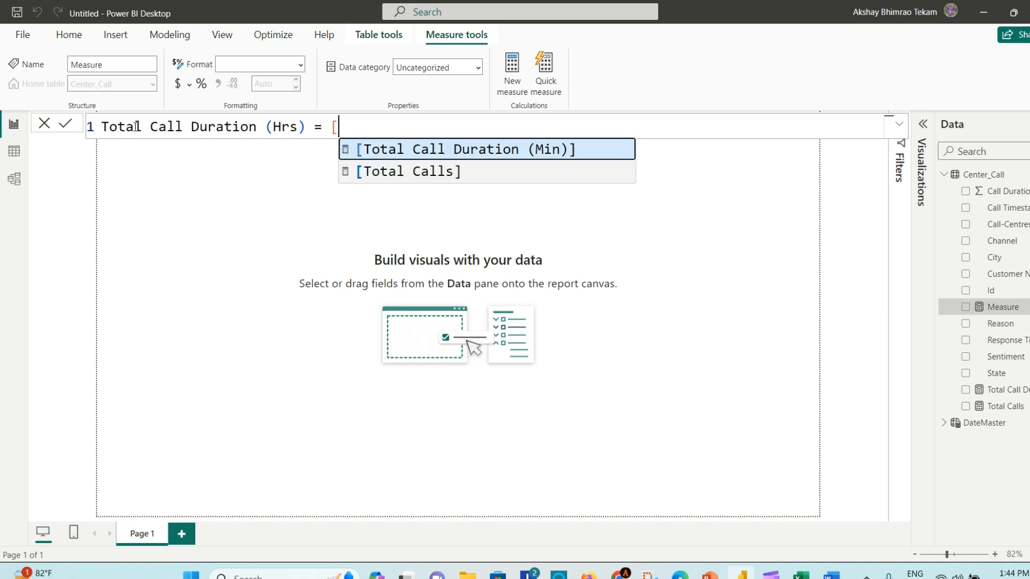
key("Tab")
type("/")
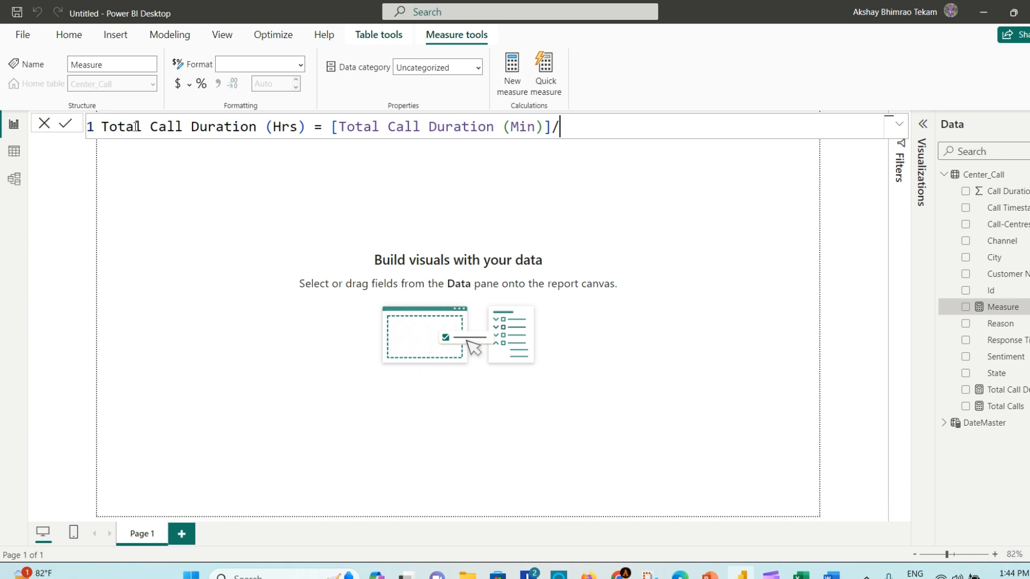
type("60")
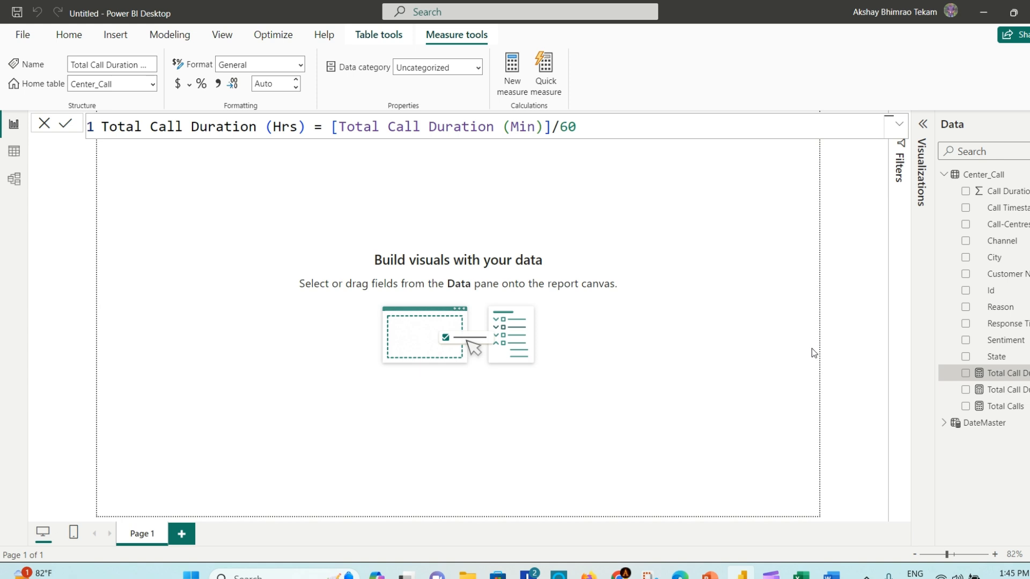
left_click(257, 161)
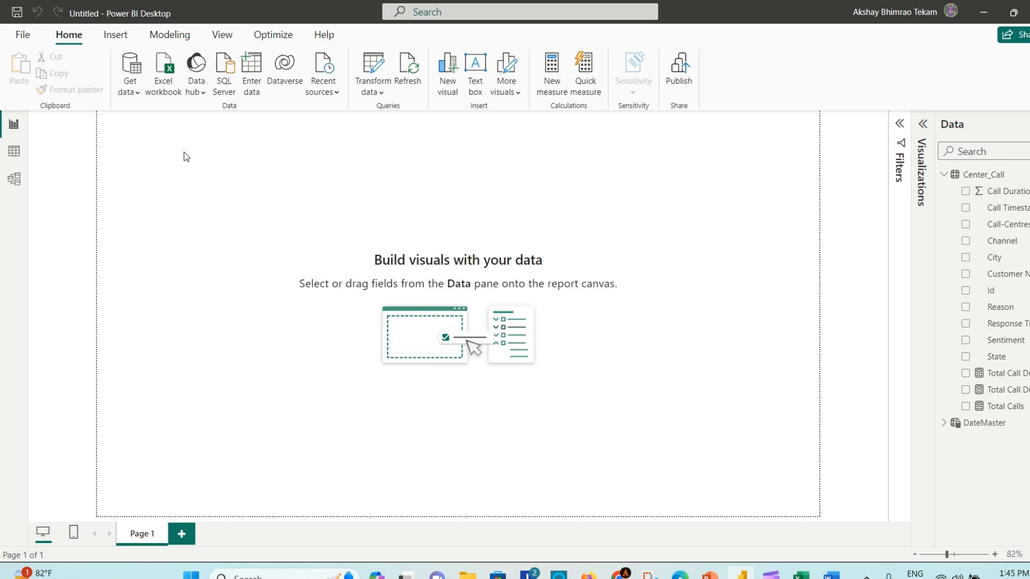
- Create another Center_Call measure and name it Avg Call Duration (Min)
double_click(127, 127)
type("Avg Call Duration (Min")
key("Right")
key("Right")
key("Right")
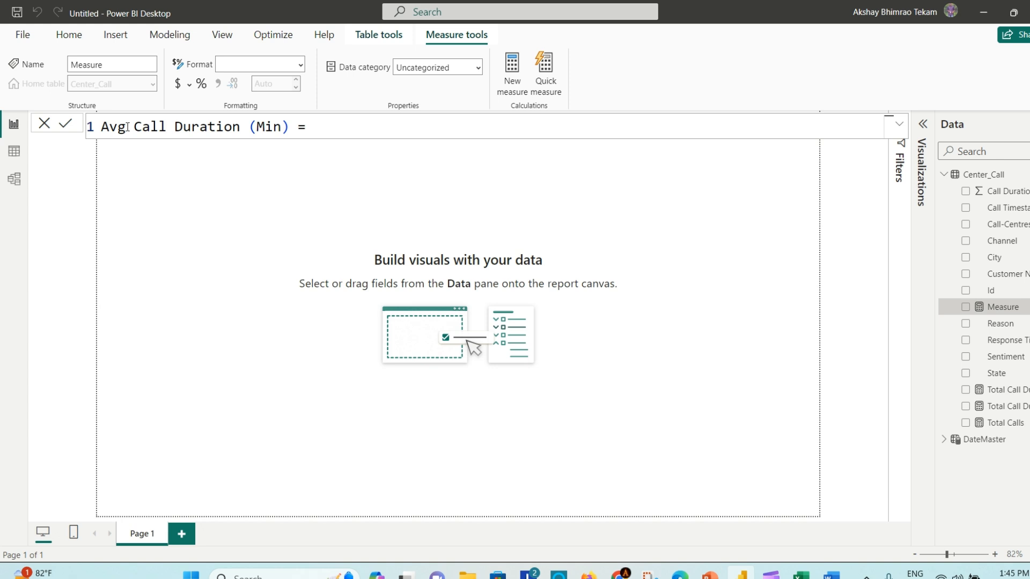
- Define Avg Call Duration (Min) as AVERAGE(Center_Call[Call Duration In Minutes]) and commit the measure
type("AVE")
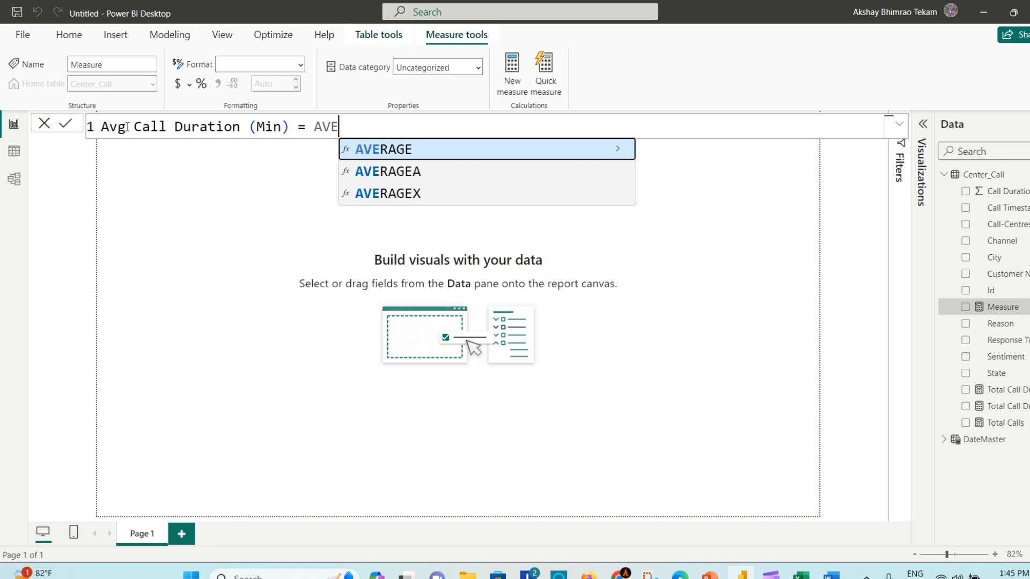
key("Tab")
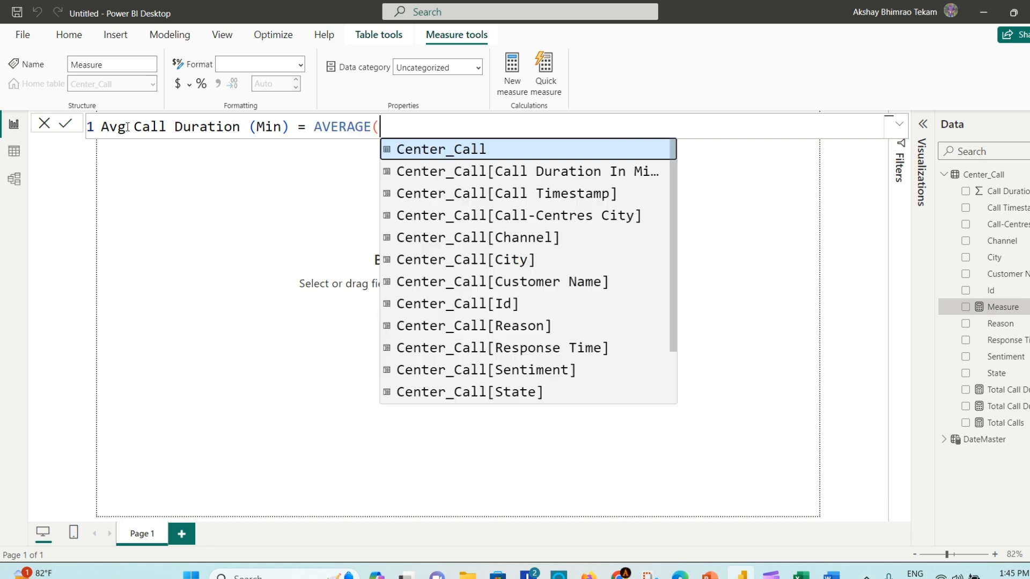
type(")")
key("Left")
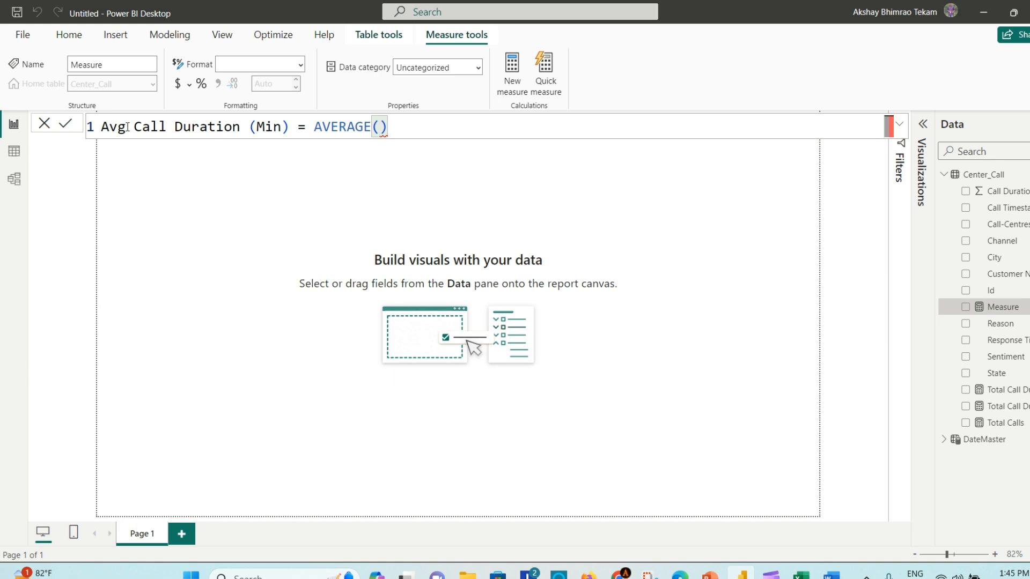
type("Cent")
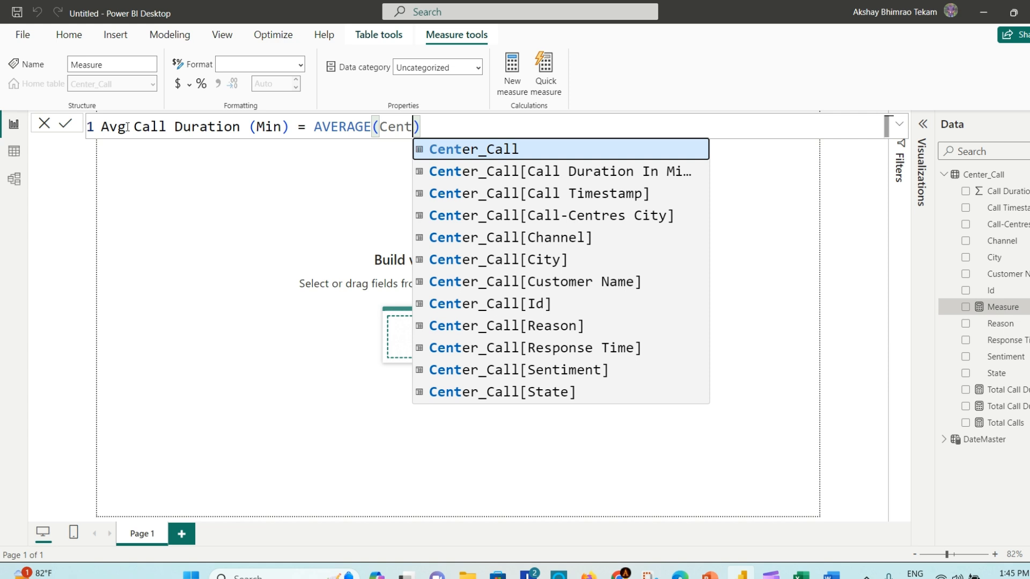
key("Down")
key("Tab")
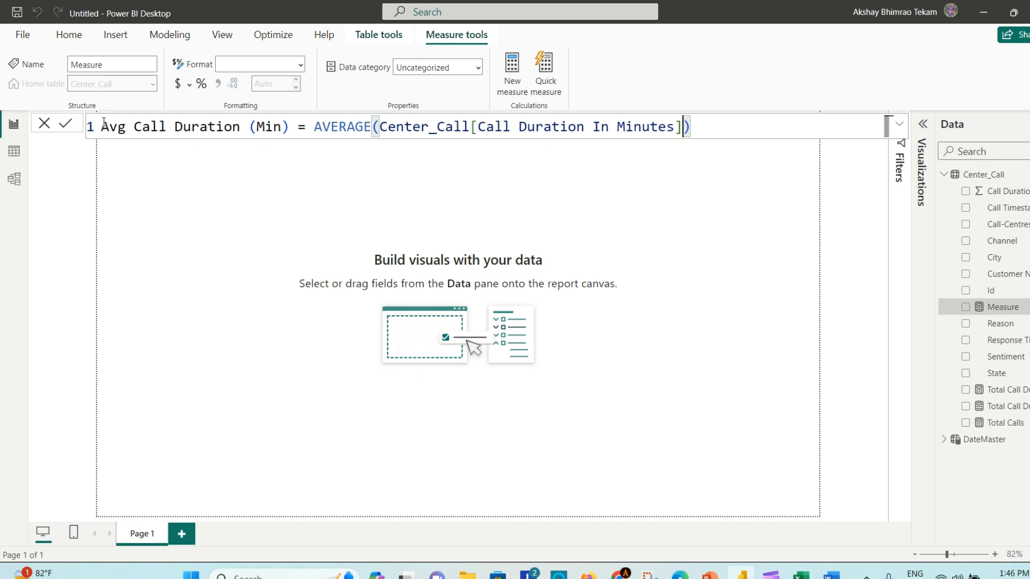
left_click(63, 124)
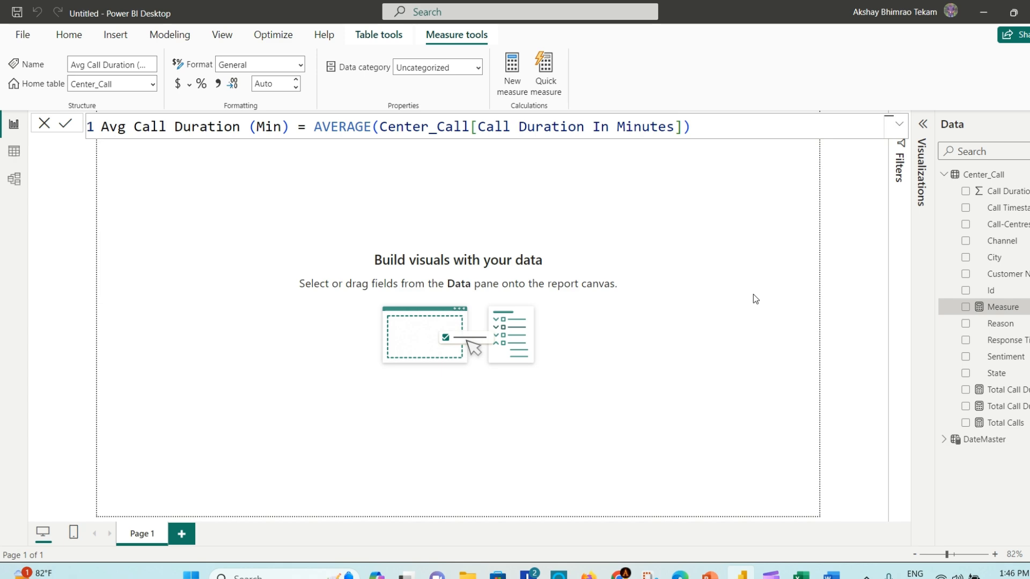
- Check the Response Time Percentage requirement in the Word BRD, return to Power BI, and start a new Center_Call measure
left_click(832, 575)
scroll(532, 394, "down", 1)
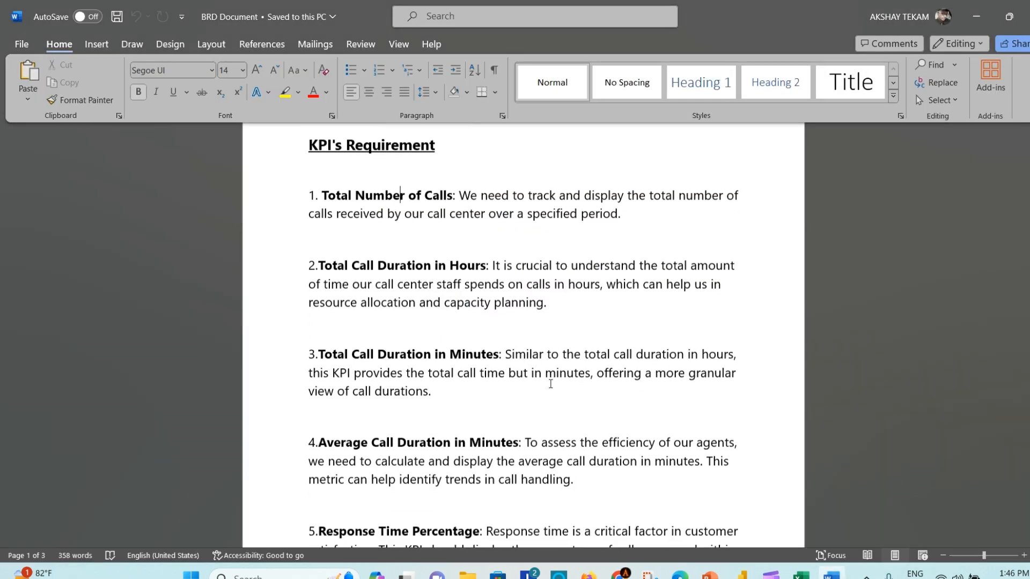
scroll(558, 389, "down", 2)
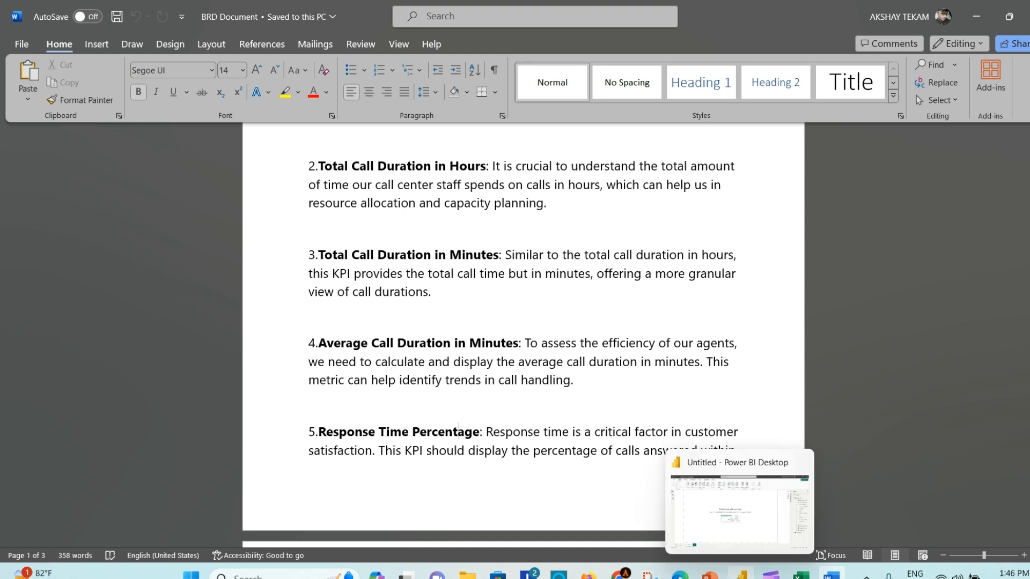
left_click(740, 575)
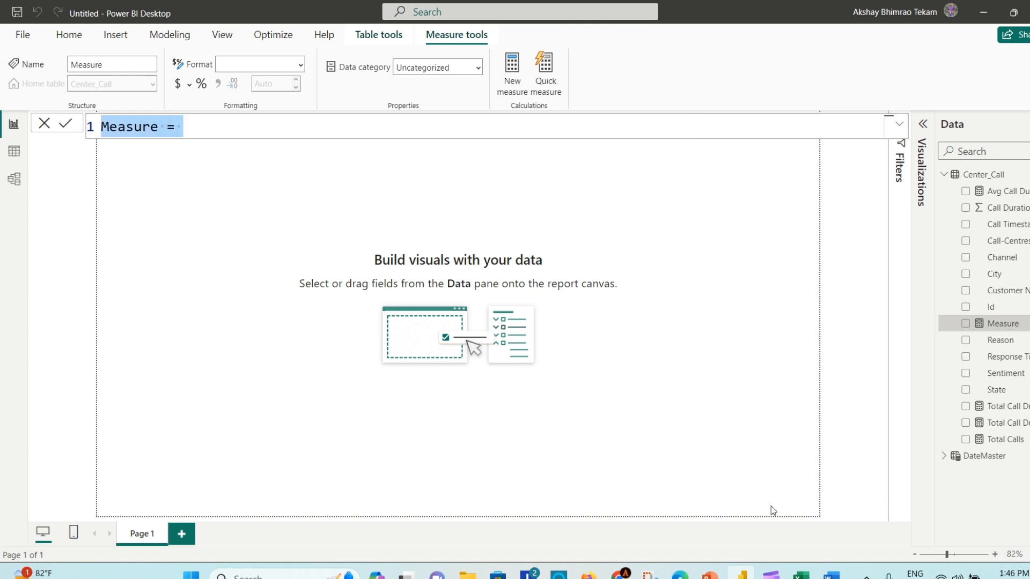
- Switch to the Excel call center data, examine the Response Time column's SLA categories, widening the column slightly, and return to Power BI
left_click(801, 574)
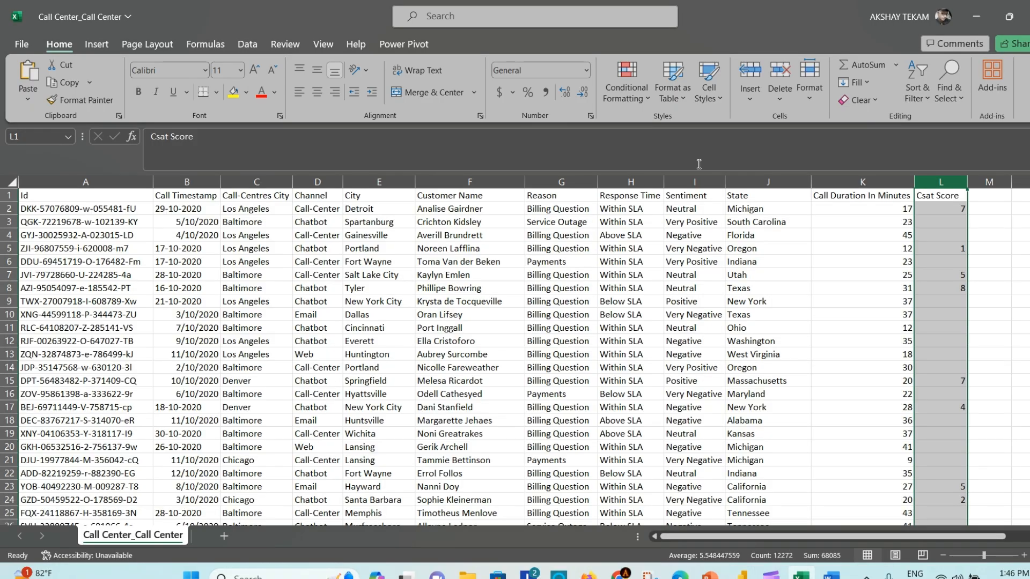
left_click(631, 182)
left_click_drag(664, 183, 680, 186)
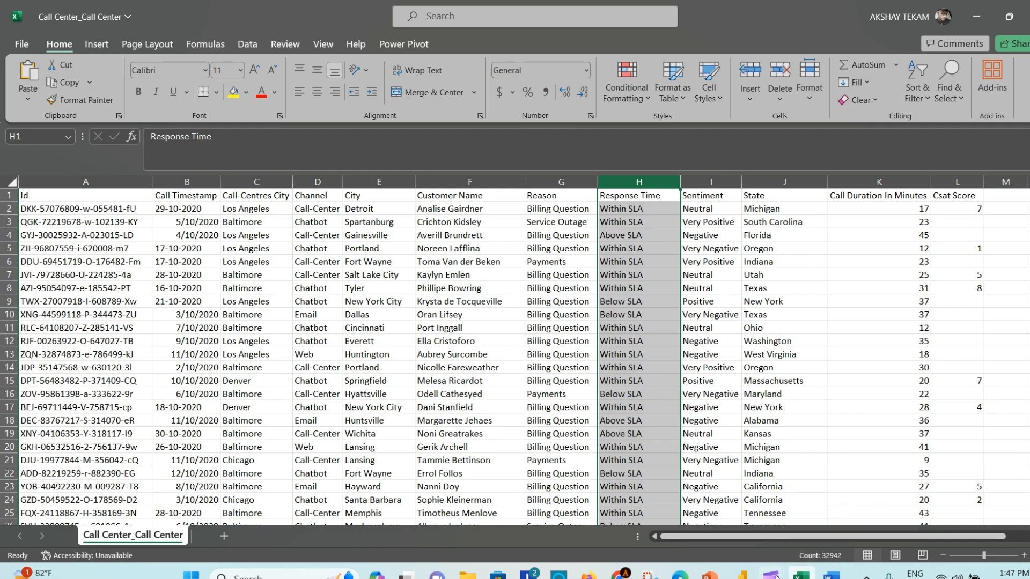
left_click(743, 575)
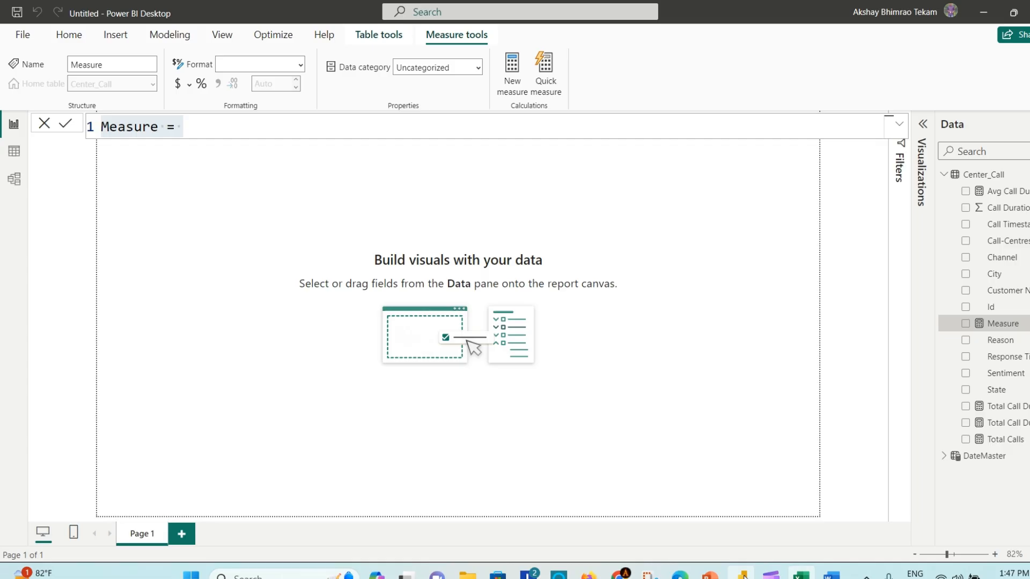
- Name the new measure Response Time %
double_click(135, 127)
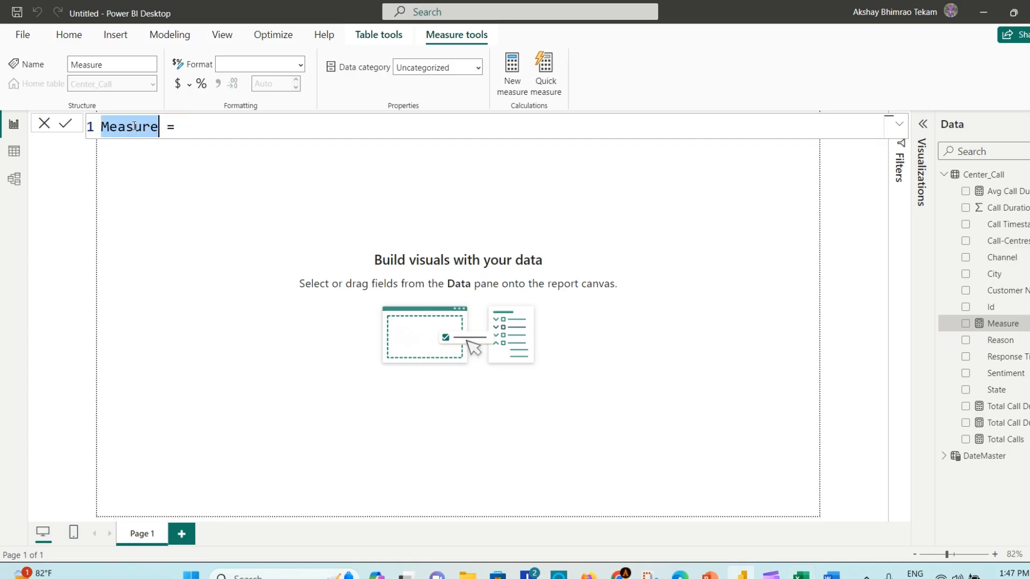
type("Response T ")
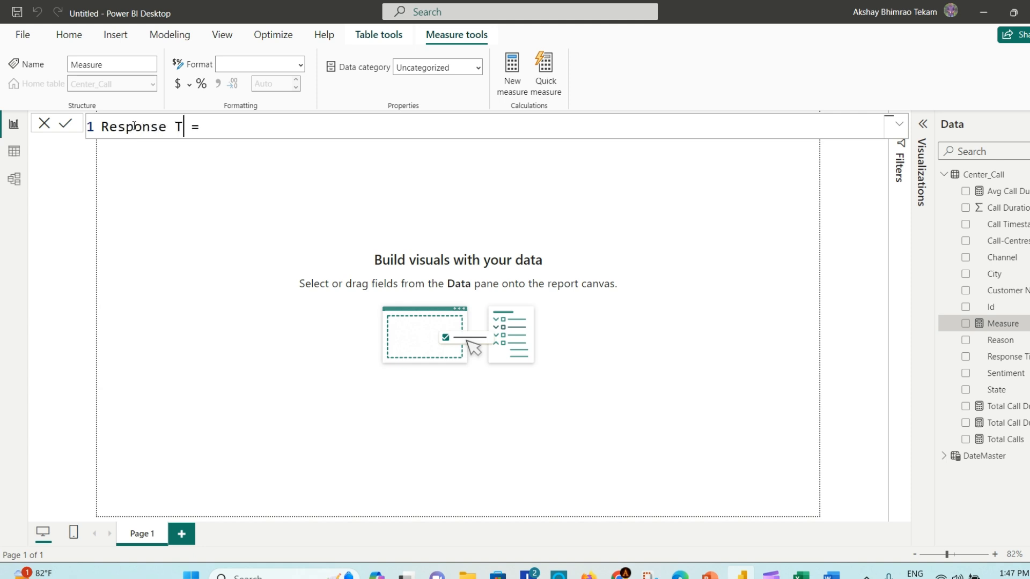
type("ime %")
key("Right")
key("Right")
- Begin the Response Time % formula with a CALCULATE function that evaluates the [Total Calls] measure
type("CALCU")
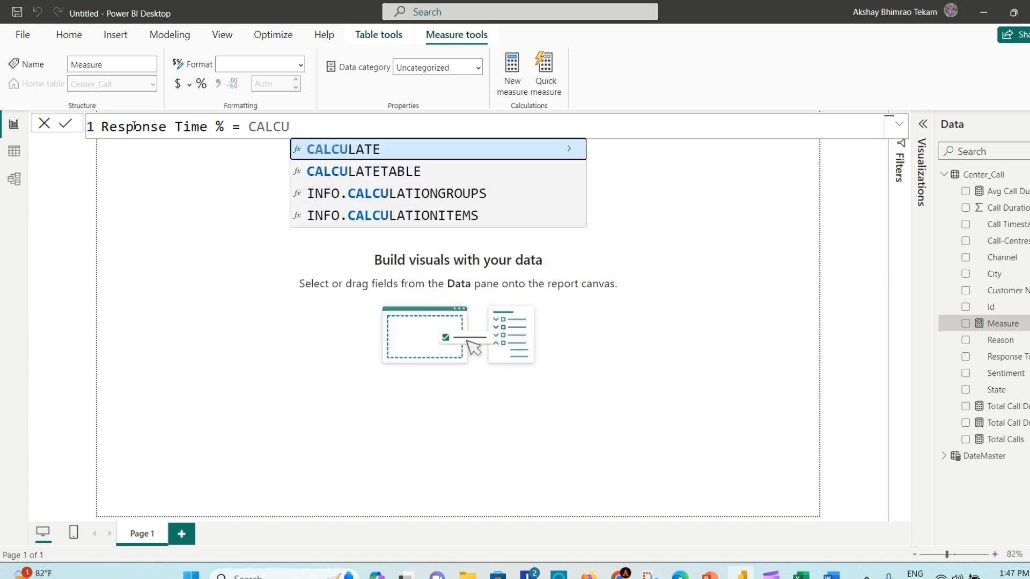
key("Tab")
type(")")
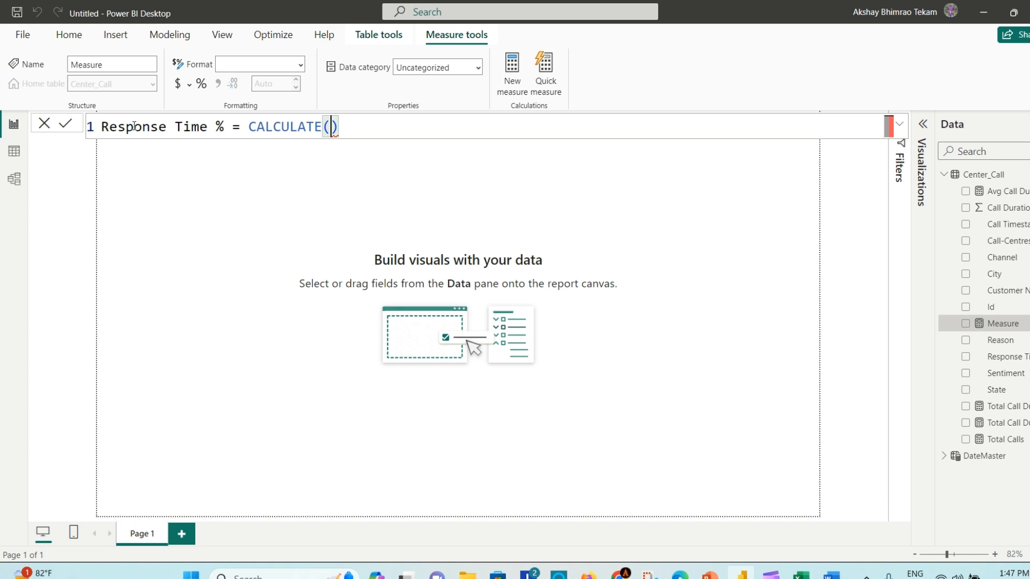
type("[")
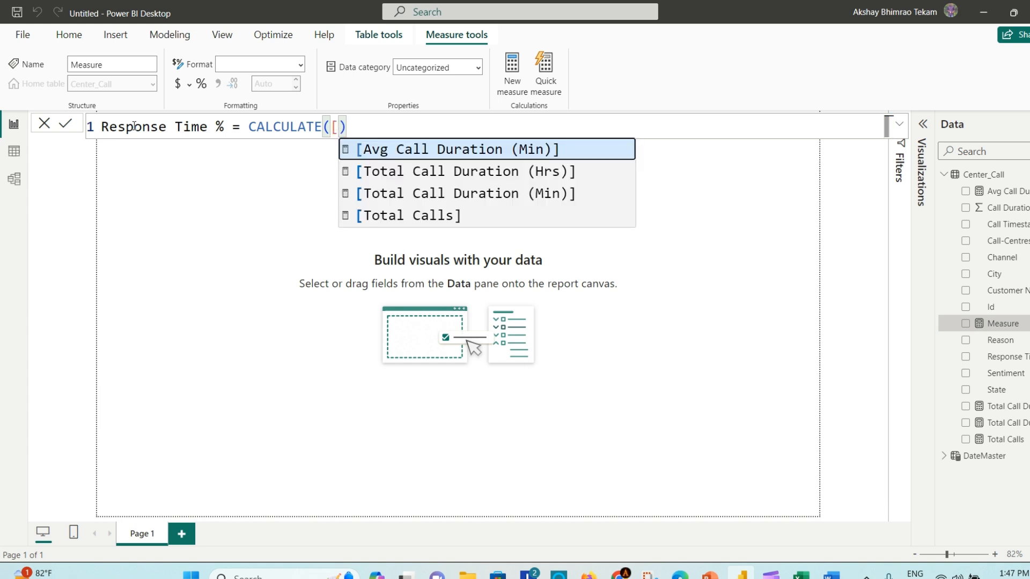
key("Down")
key("Down")
key("Down")
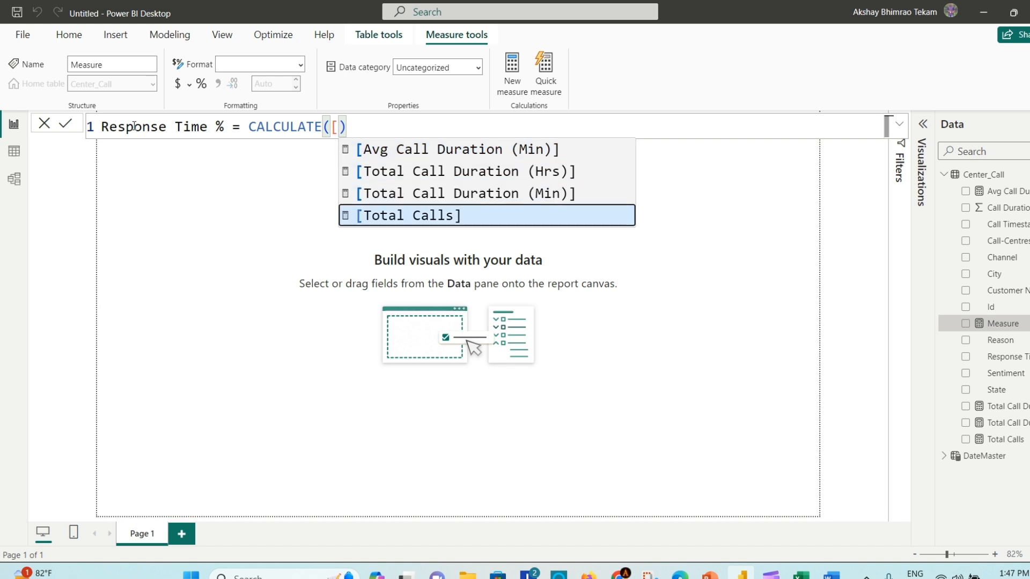
key("Tab")
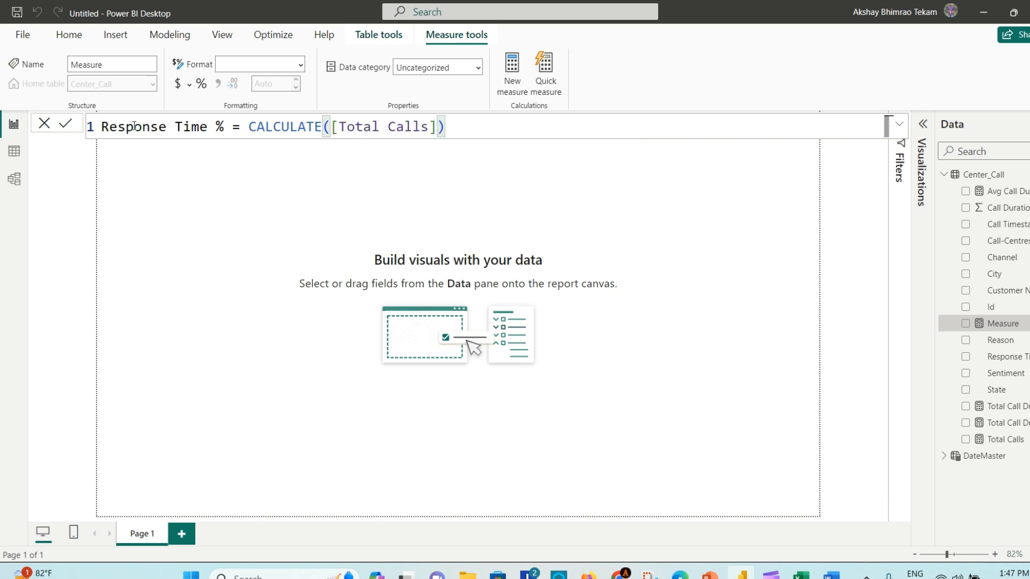
- Add the filter condition Center_Call[Response Time] = "Within SLA" to the CALCULATE function
type(",")
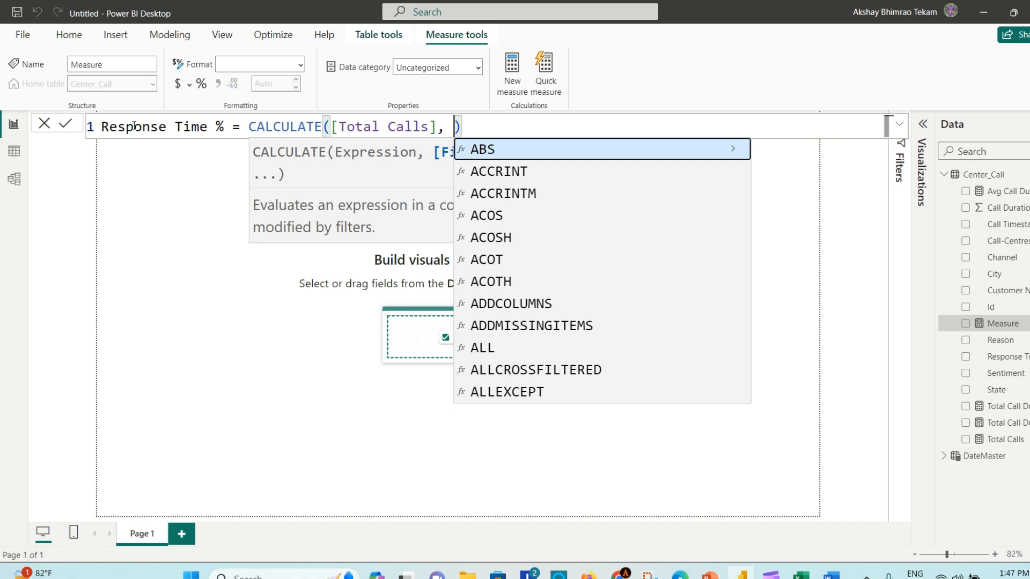
type("Cent")
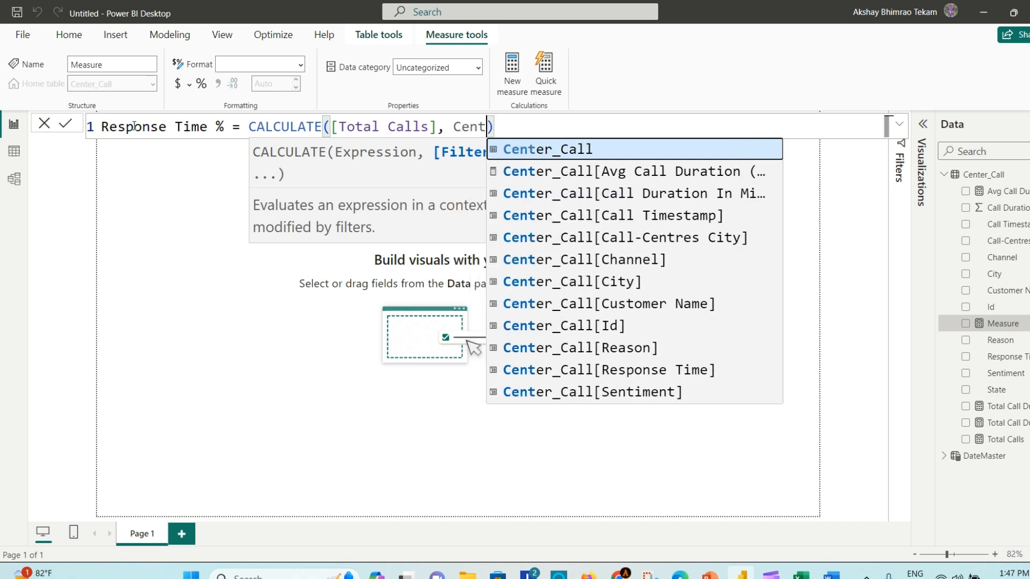
key("Down")
key("Down")
key("Down")
key("Down")
key("Down")
key("Down")
key("Down")
key("Down")
key("Down")
key("Down")
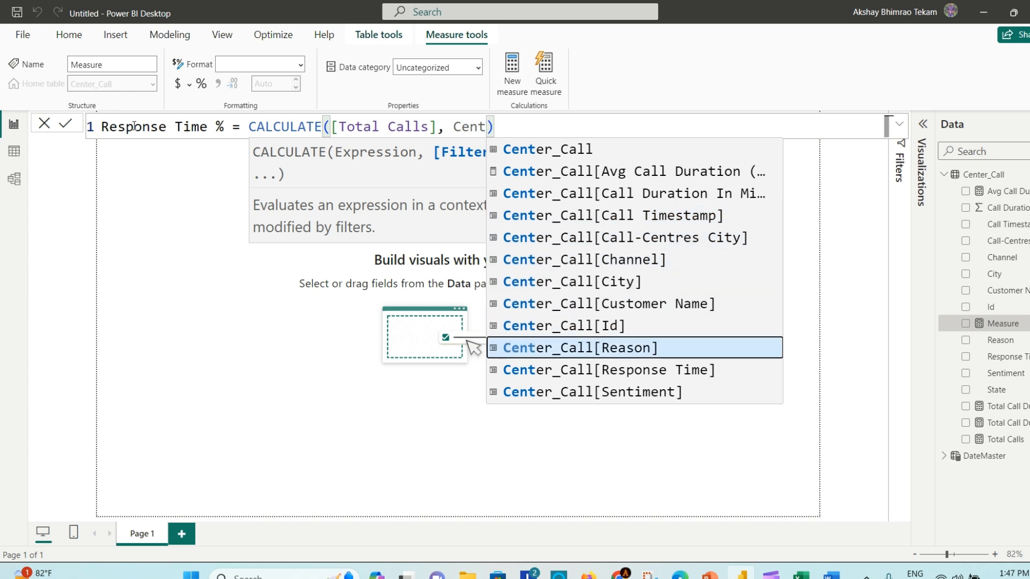
key("Tab")
type("= ")
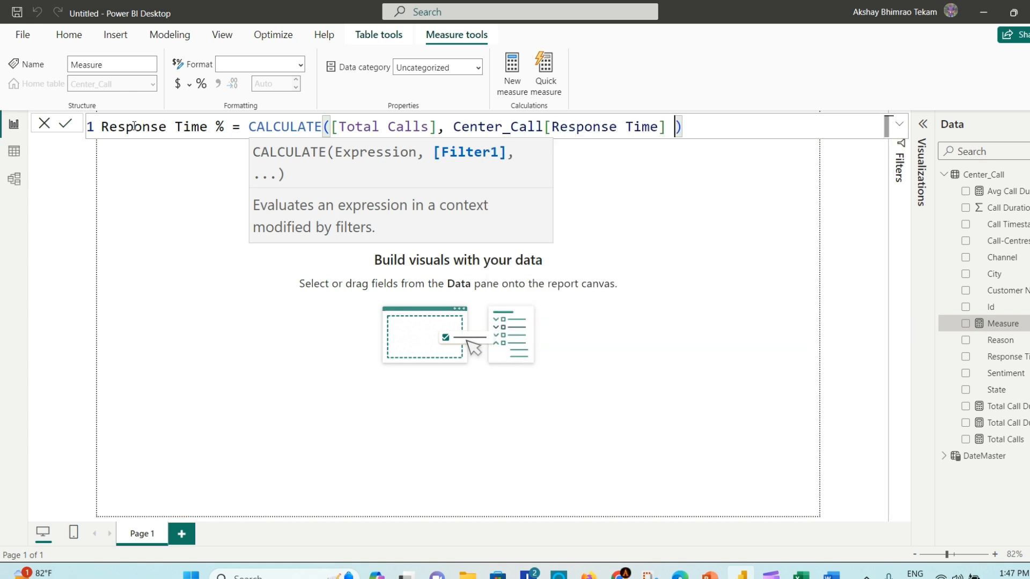
type("\"\"")
key("Left")
type("Within")
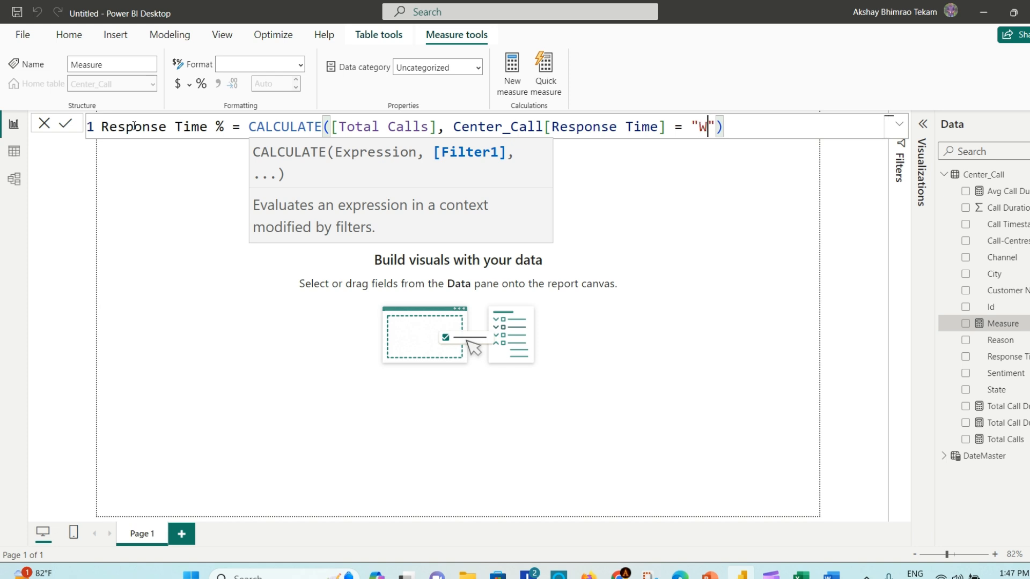
type(" SLA\"")
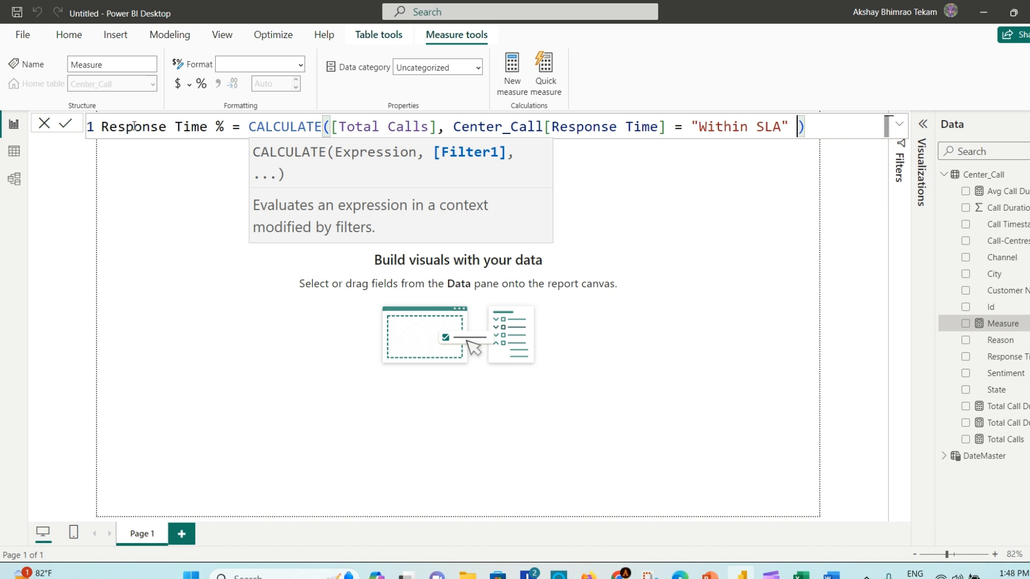
- Extend the CALCULATE filter on a new line with || Center_Call[Response Time] = "Above SLA"
type(" ||")
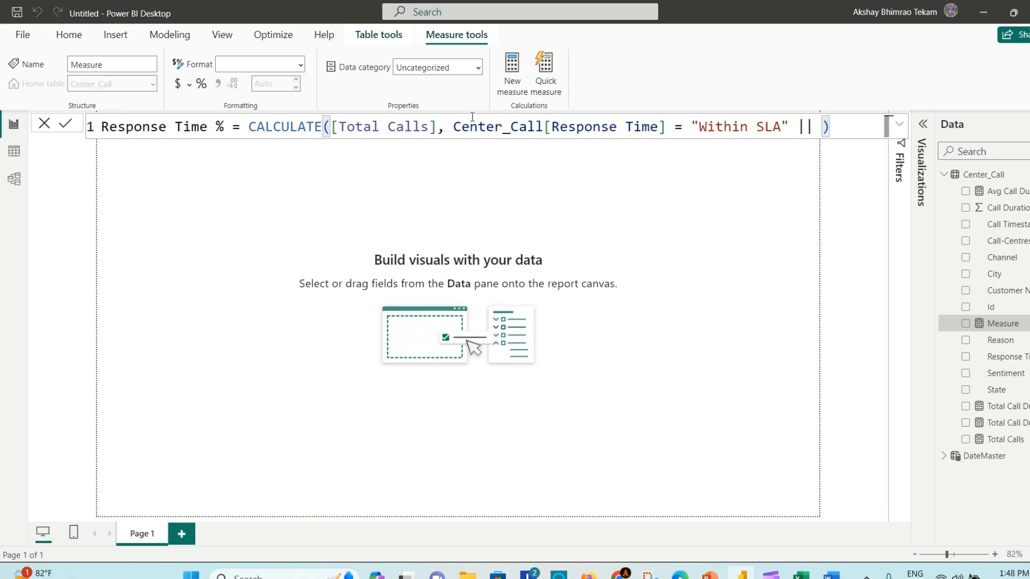
left_click_drag(453, 127, 788, 127)
key("ctrl+c")
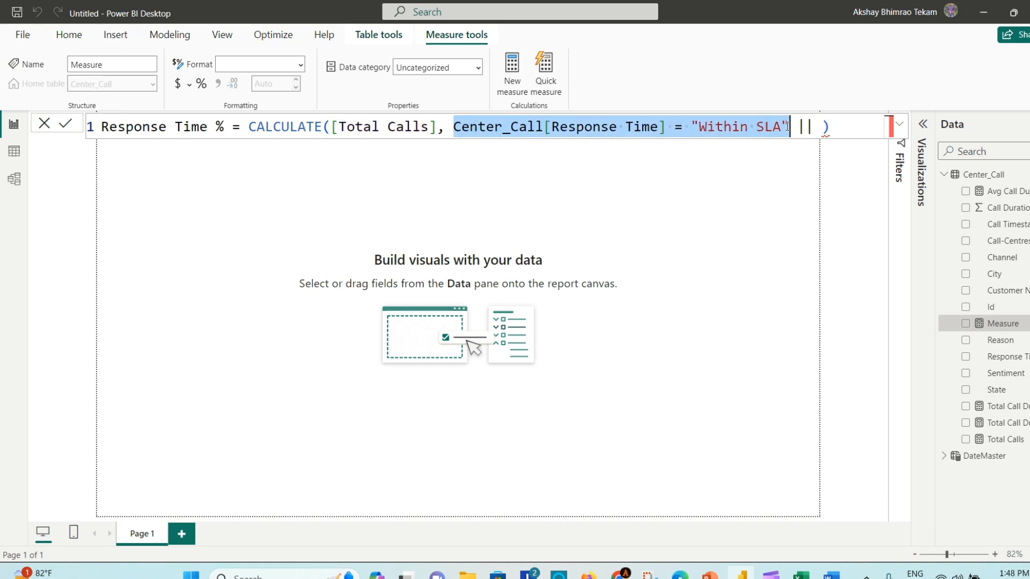
left_click(823, 127)
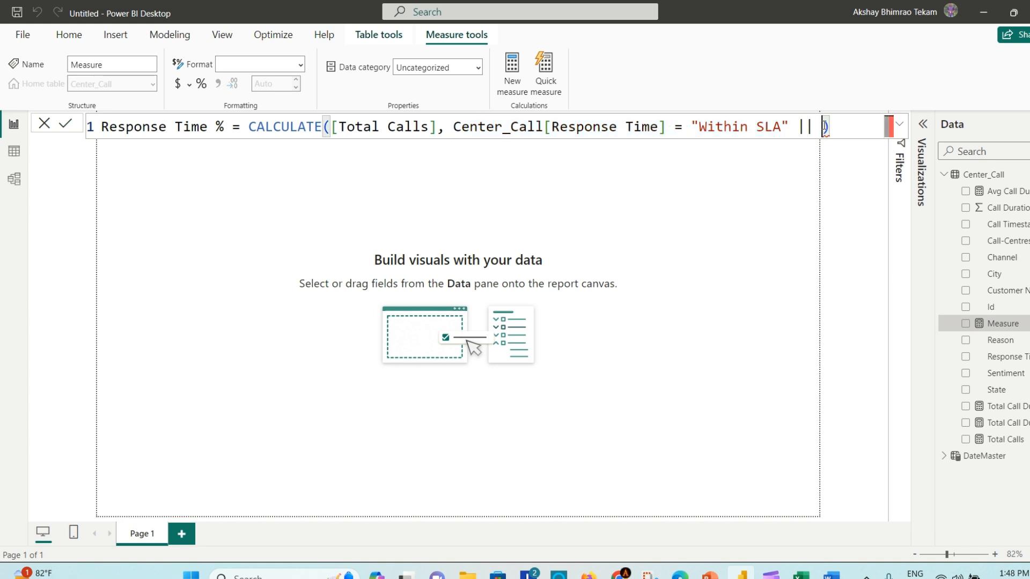
key("shift+Return")
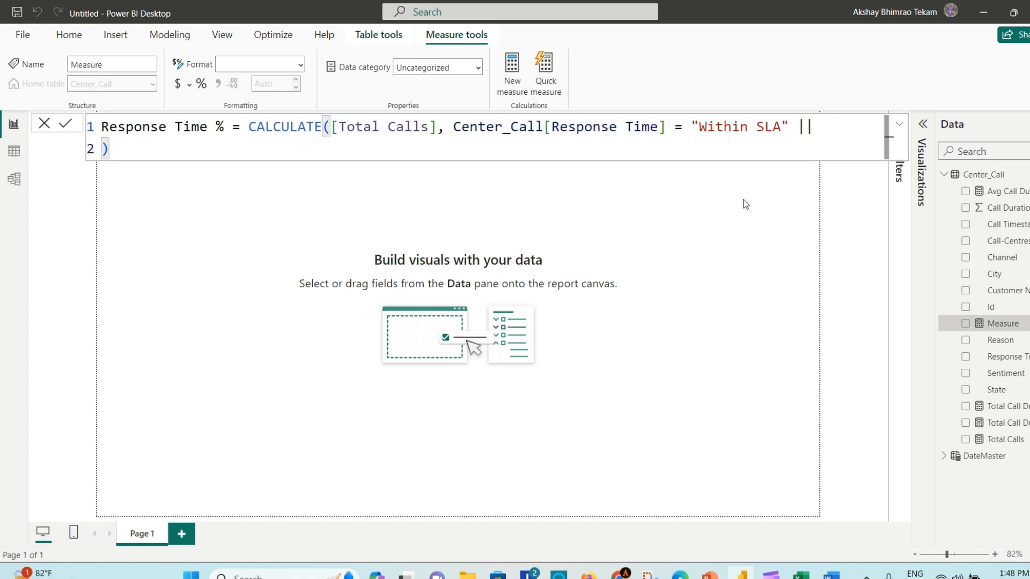
key("ctrl+v")
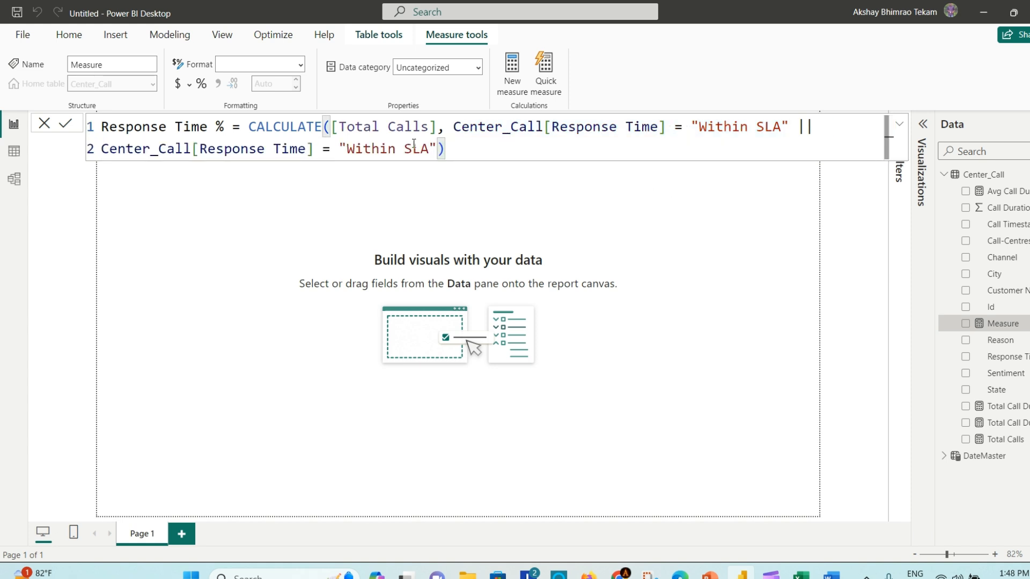
double_click(374, 146)
type("Above")
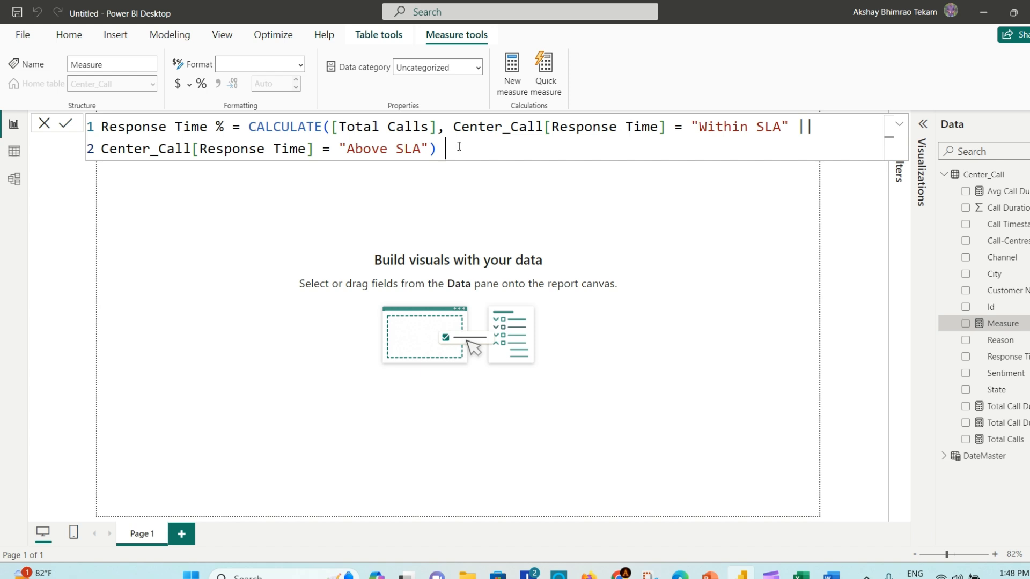
- Divide the CALCULATE result by [Total Calls] and commit the Response Time % measure
key("BackSpace")
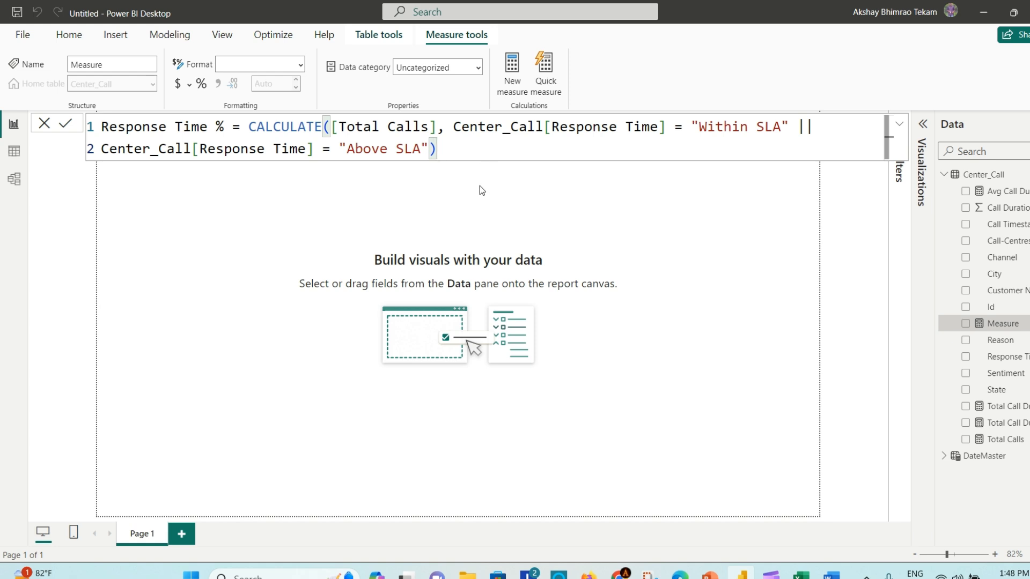
type("/")
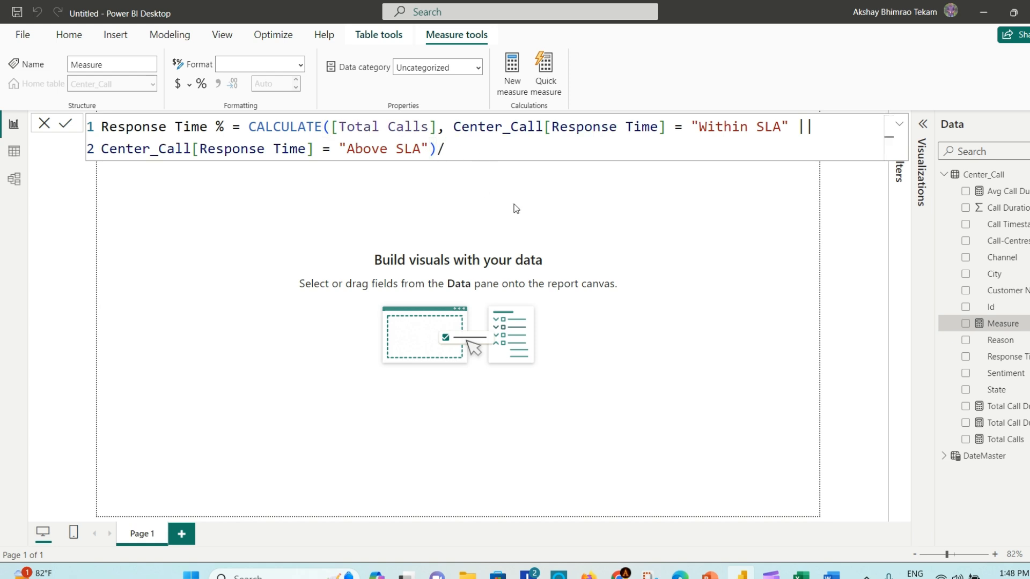
type("[")
key("Down")
key("Down")
key("Down")
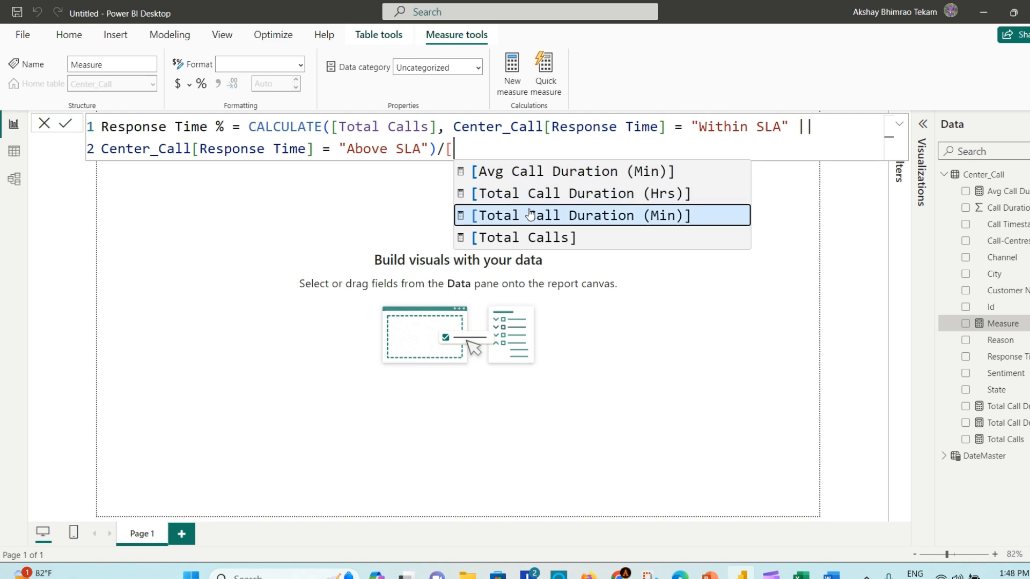
key("Tab")
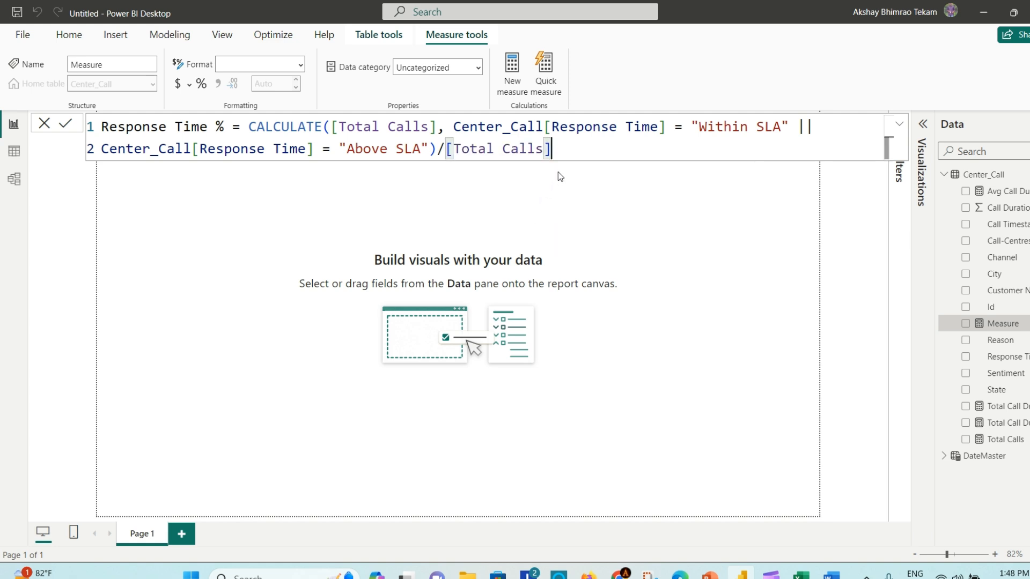
key("BackSpace")
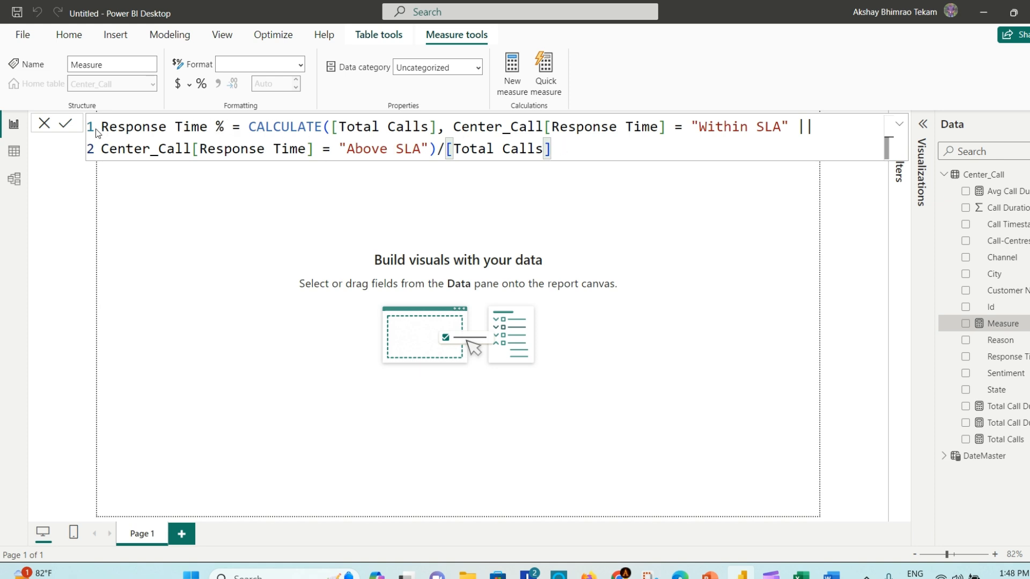
left_click(65, 125)
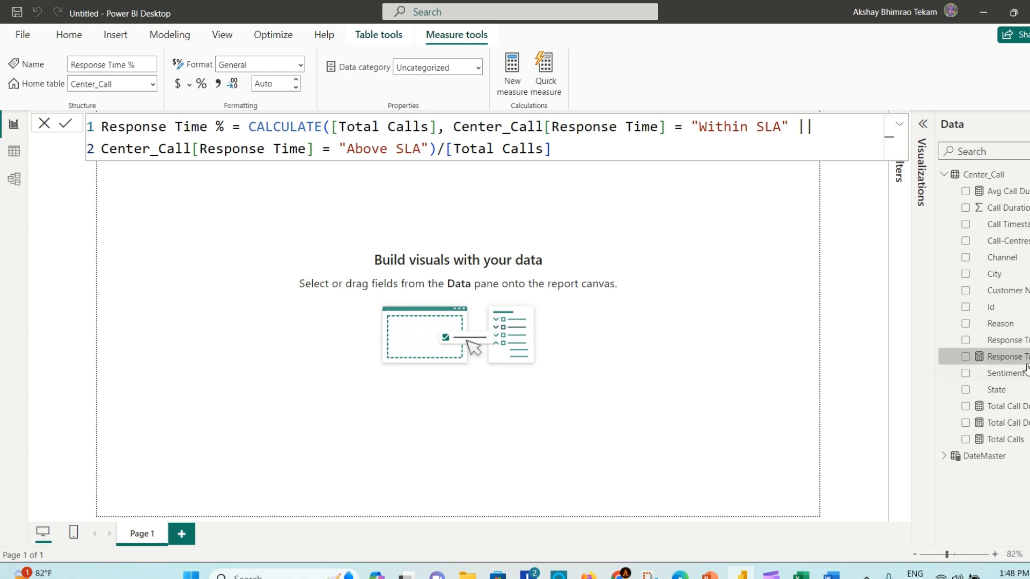
- Check the Center_Call table data, return to the report, and format the Response Time % measure as Percentage with 2 decimals
left_click(14, 160)
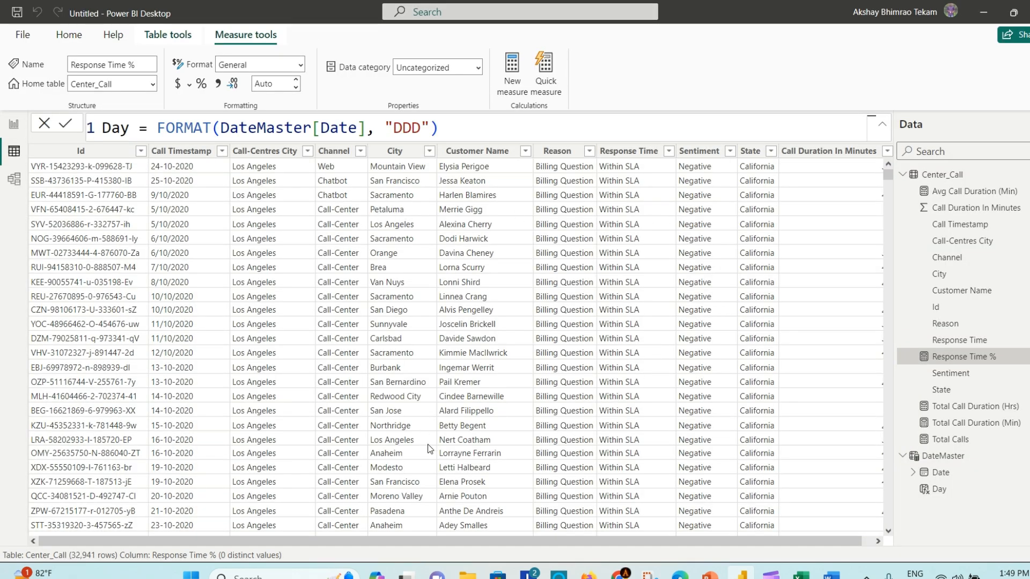
left_click_drag(438, 543, 456, 543)
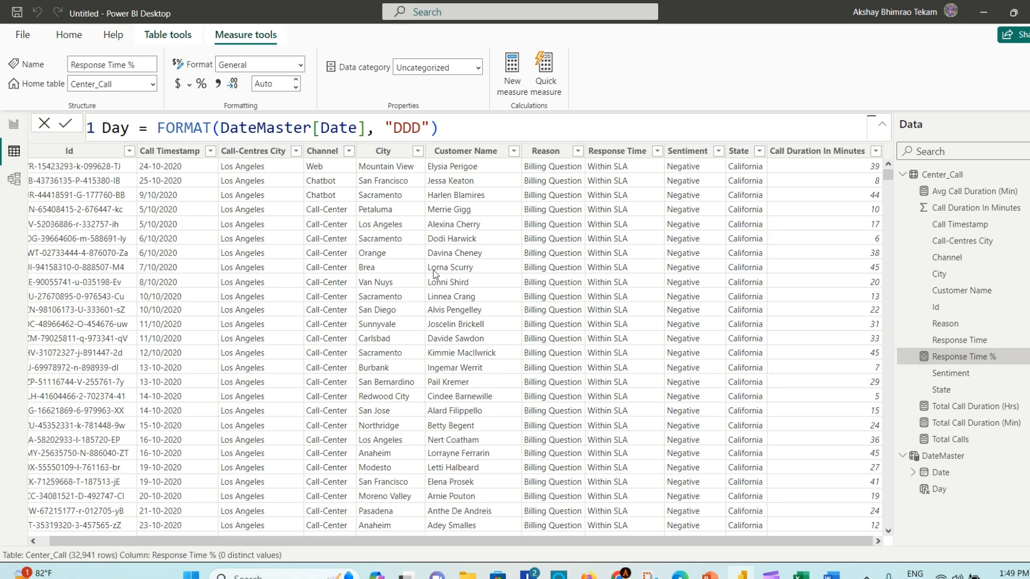
left_click(14, 124)
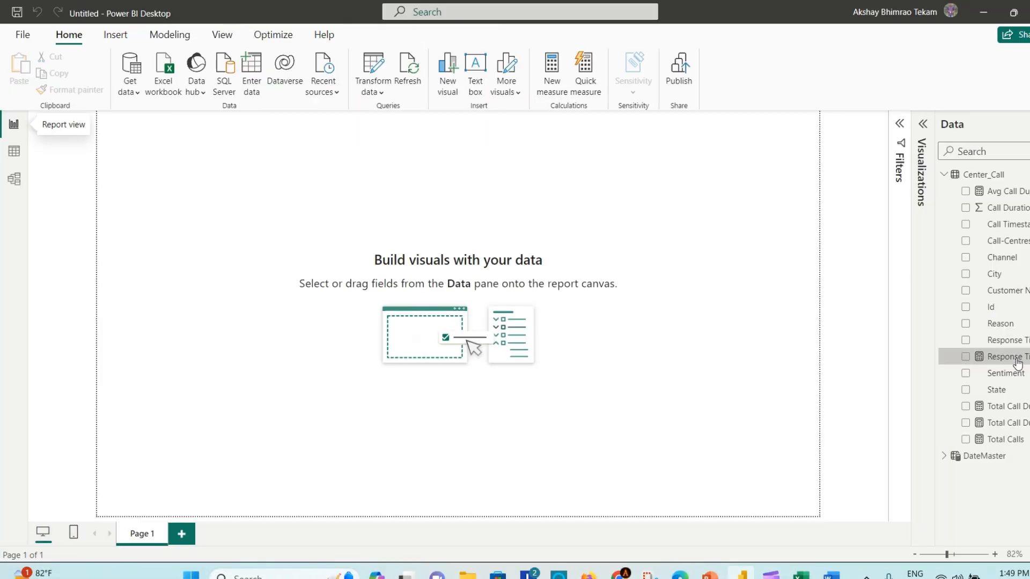
left_click(1003, 357)
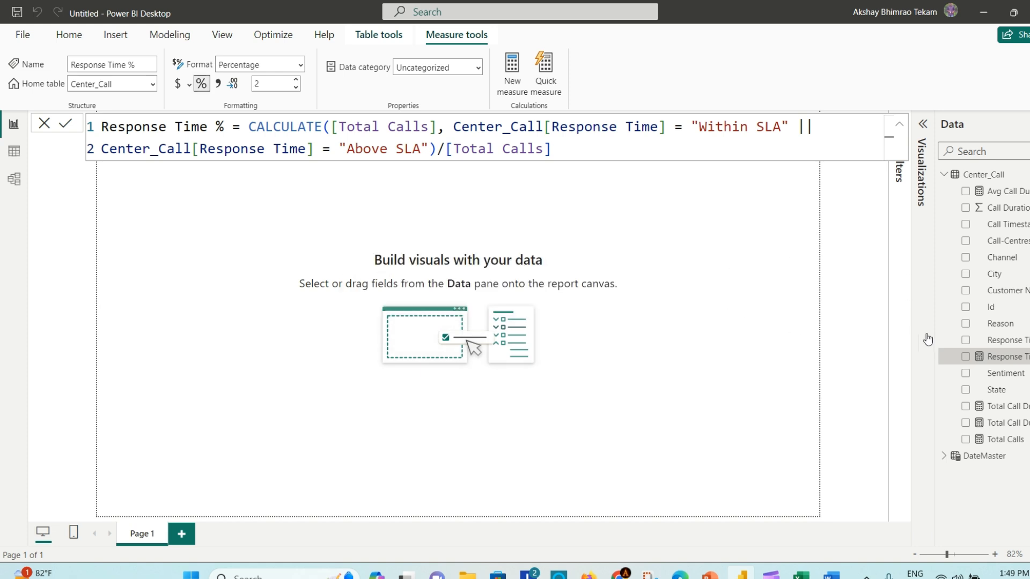
left_click(719, 350)
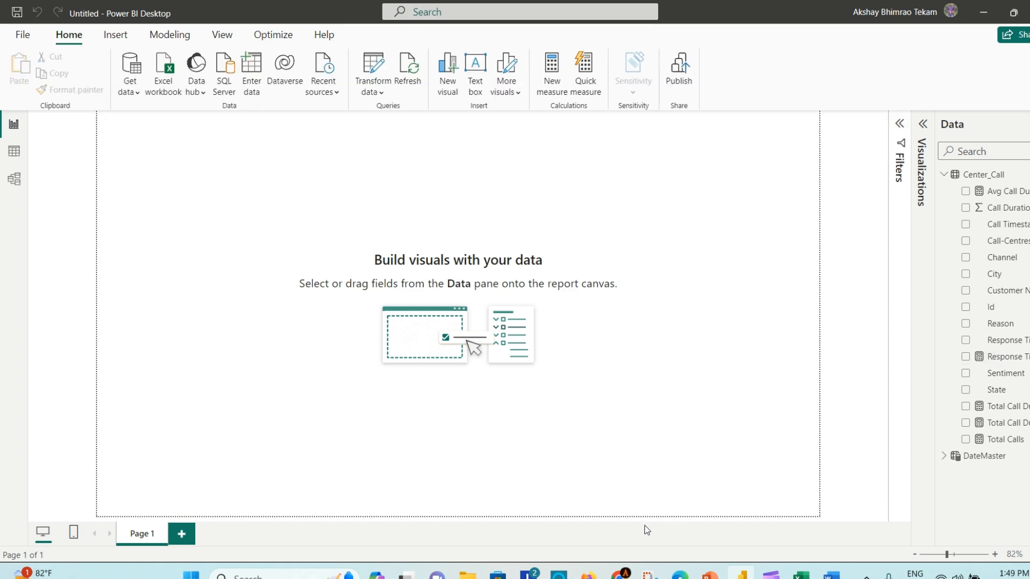
- Switch to the browser's project page, review the DAX Functions item in Flow of the Project, and return to Power BI
left_click(617, 577)
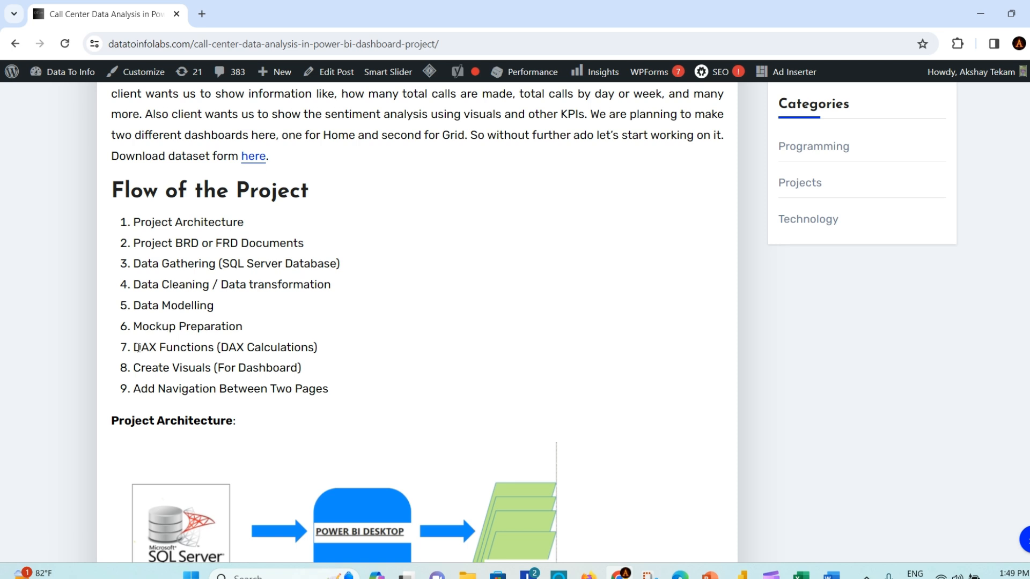
left_click_drag(138, 347, 320, 347)
left_click(346, 344)
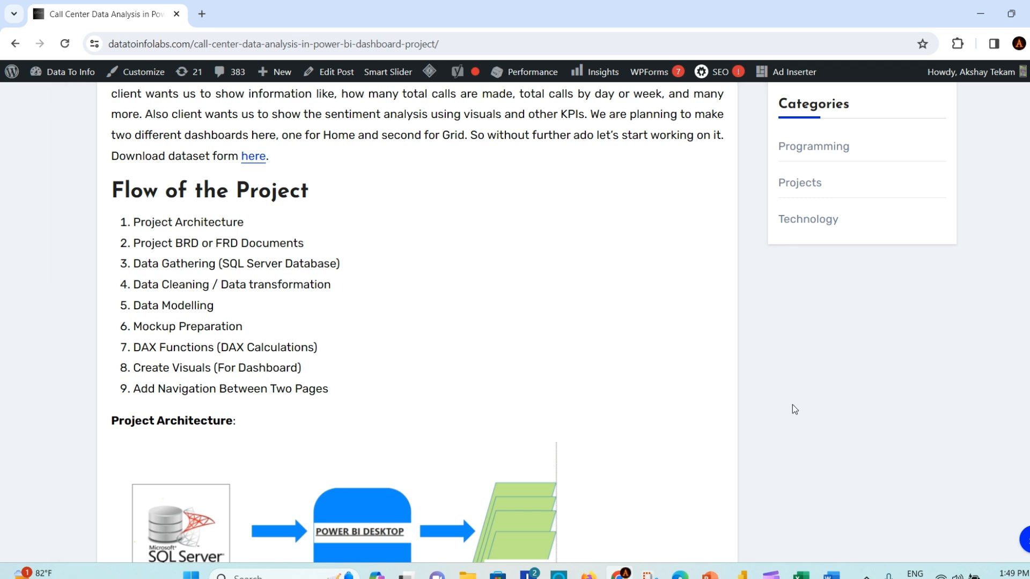
left_click(742, 574)
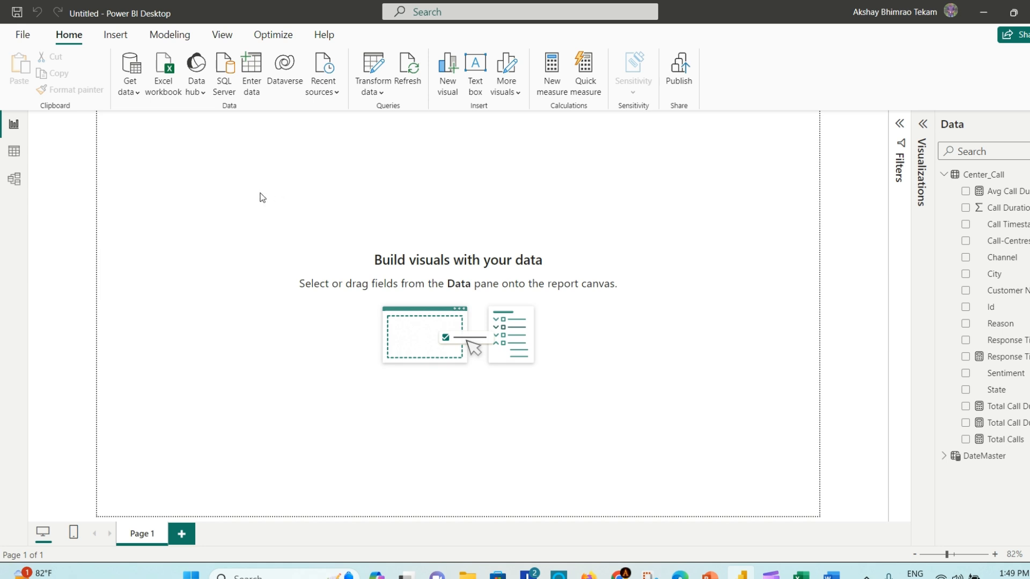
- Insert a rectangle shape on Page 1 and resize it into a thin header bar across the page's full width
left_click(119, 38)
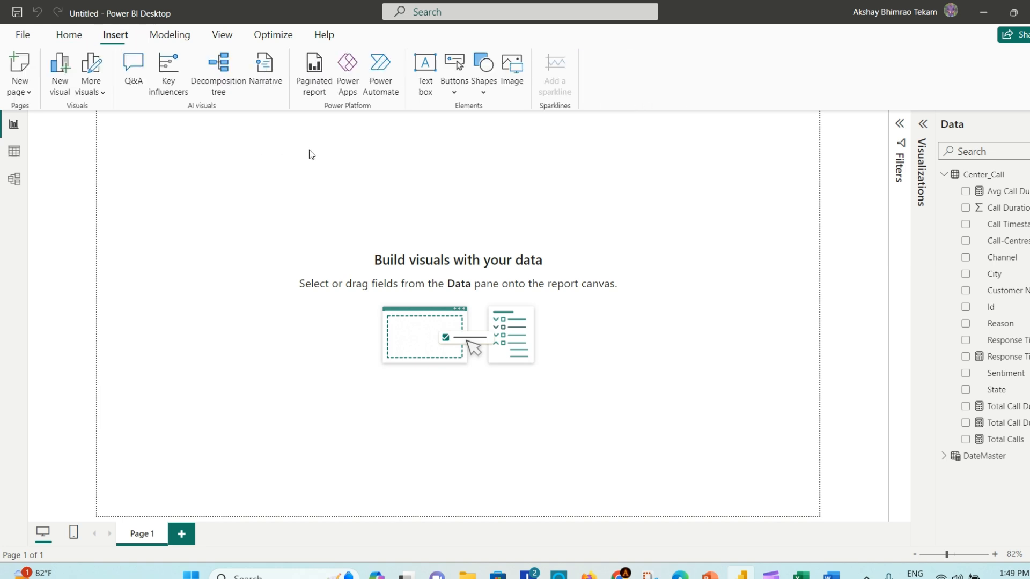
left_click(485, 90)
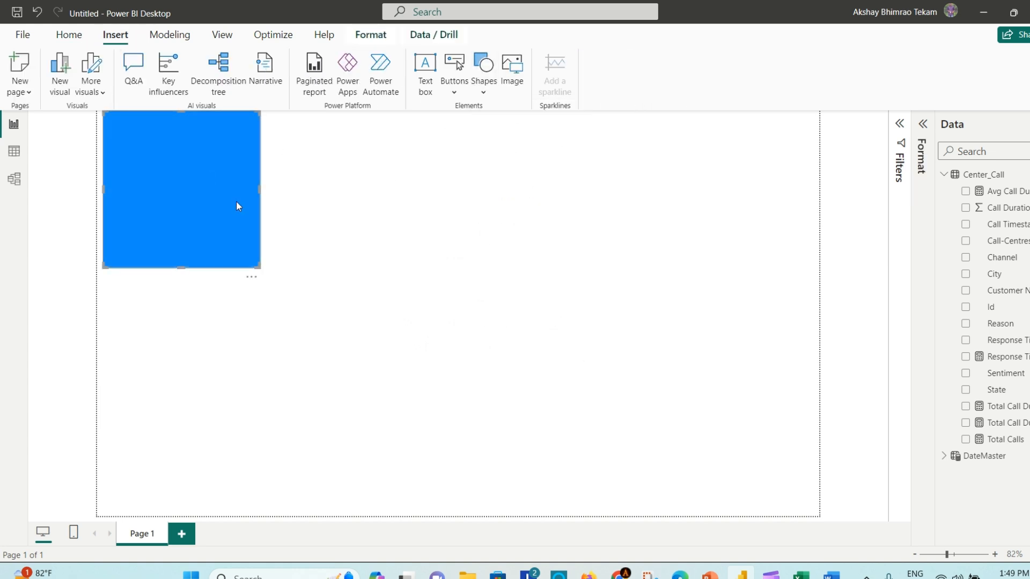
left_click_drag(259, 265, 817, 132)
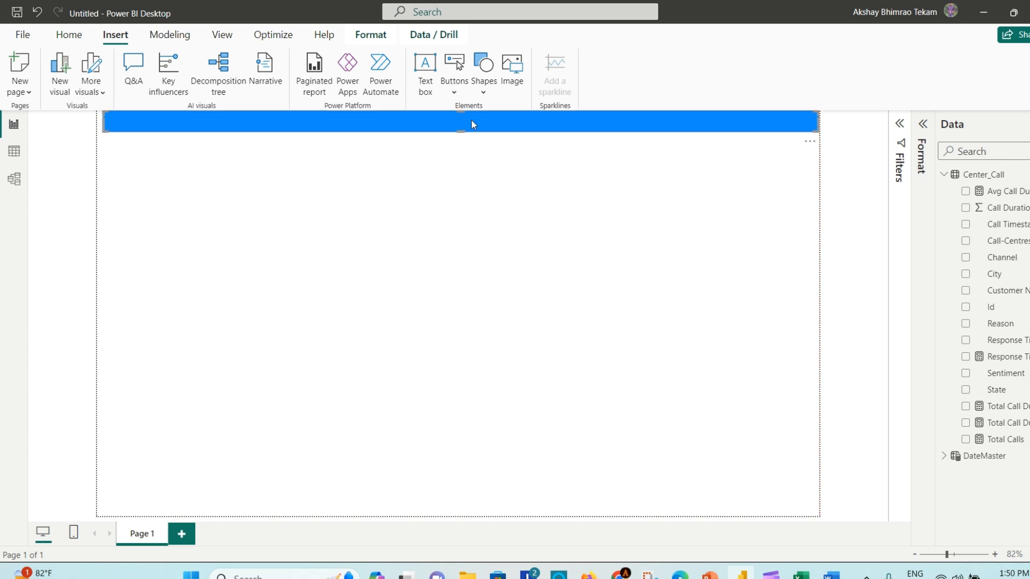
- Duplicate the header rectangle and reshape the copy into a vertical sidebar running from under the header to the page's lower edge
left_click_drag(460, 128, 452, 200)
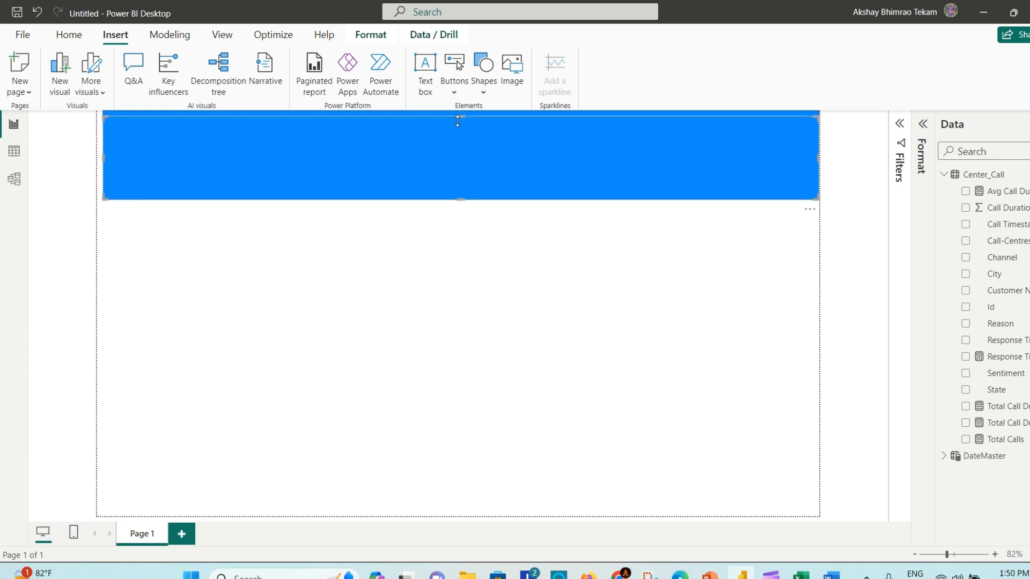
left_click_drag(460, 136, 459, 175)
left_click_drag(814, 198, 153, 371)
left_click_drag(142, 182, 139, 153)
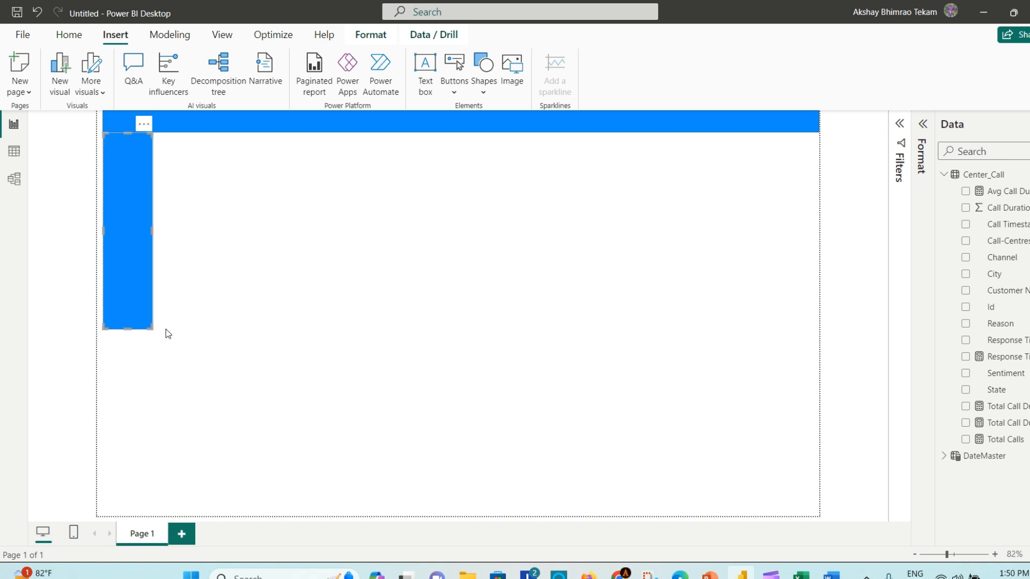
left_click_drag(154, 329, 181, 526)
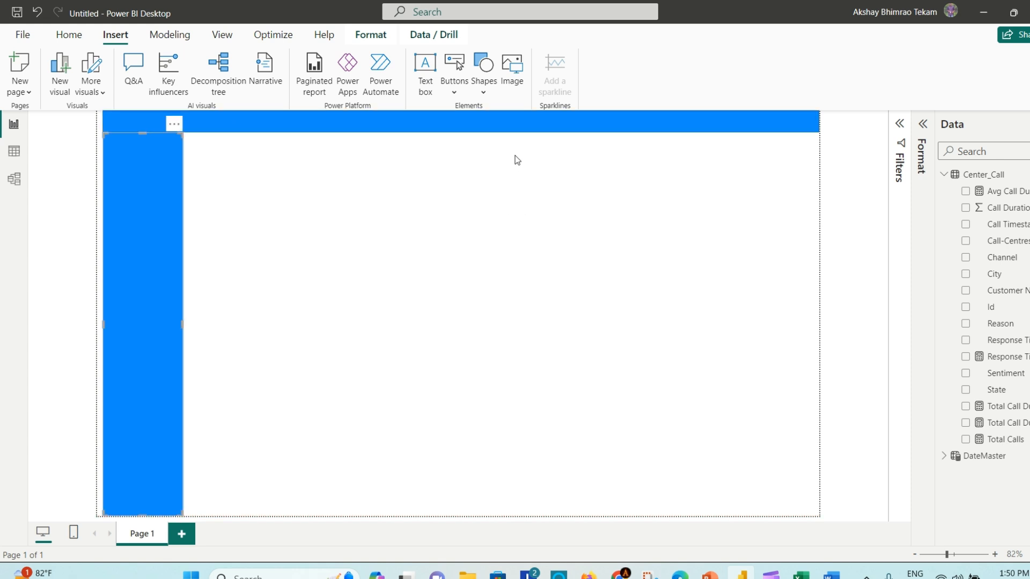
left_click(426, 72)
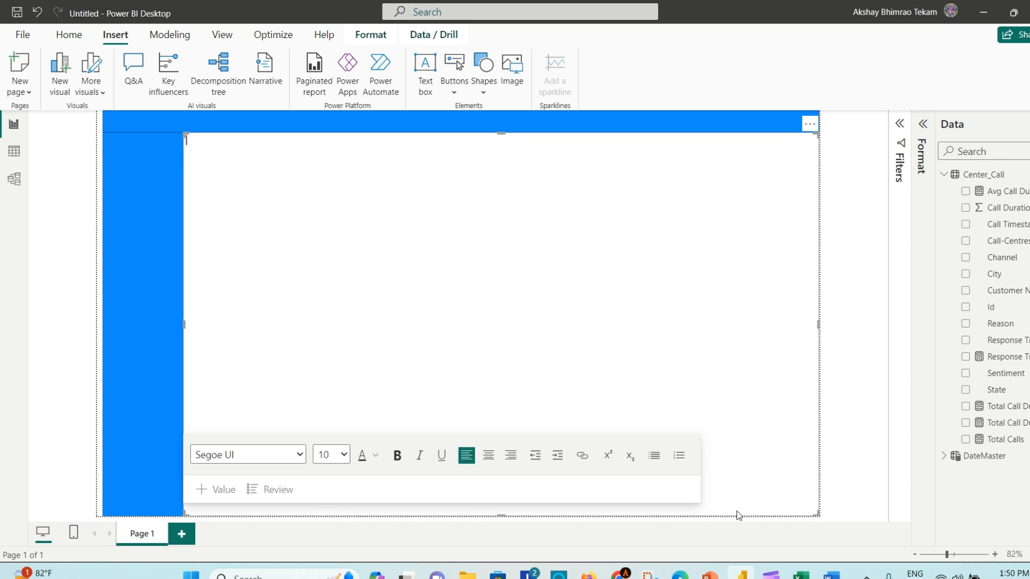
left_click_drag(817, 515, 620, 337)
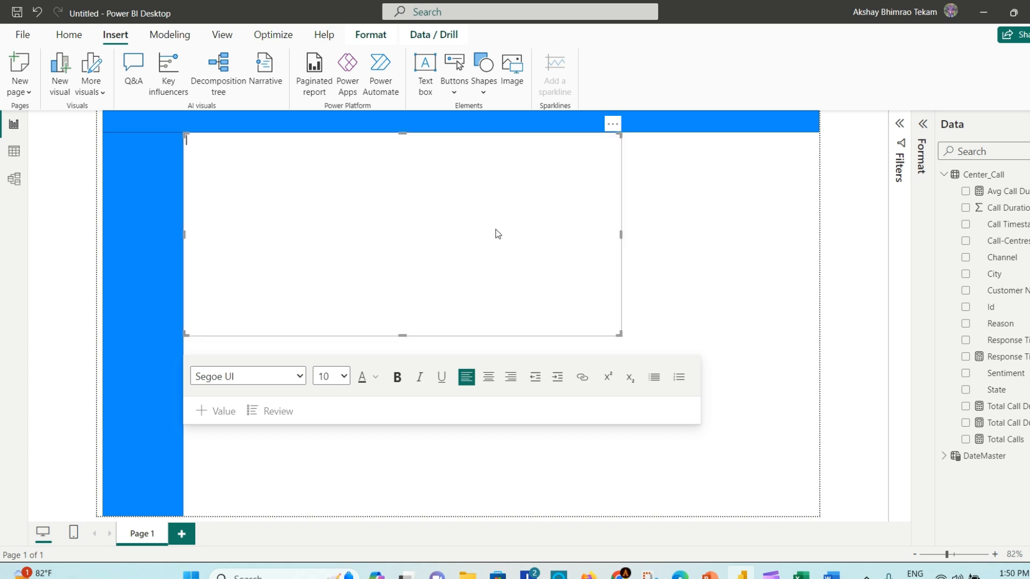
left_click(612, 124)
left_click(655, 149)
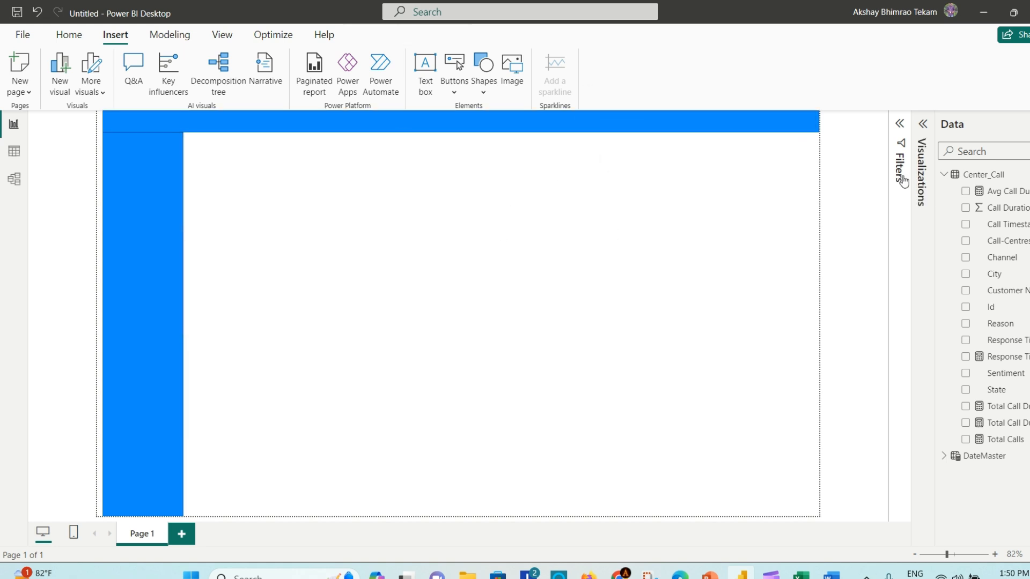
- Set the report page's canvas vertical alignment to Middle
left_click(923, 124)
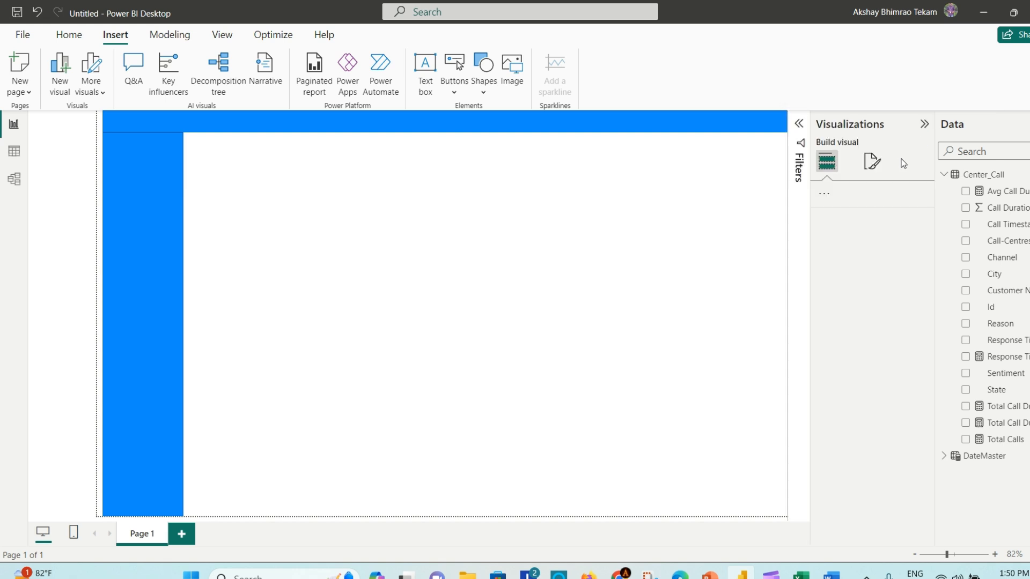
left_click(872, 161)
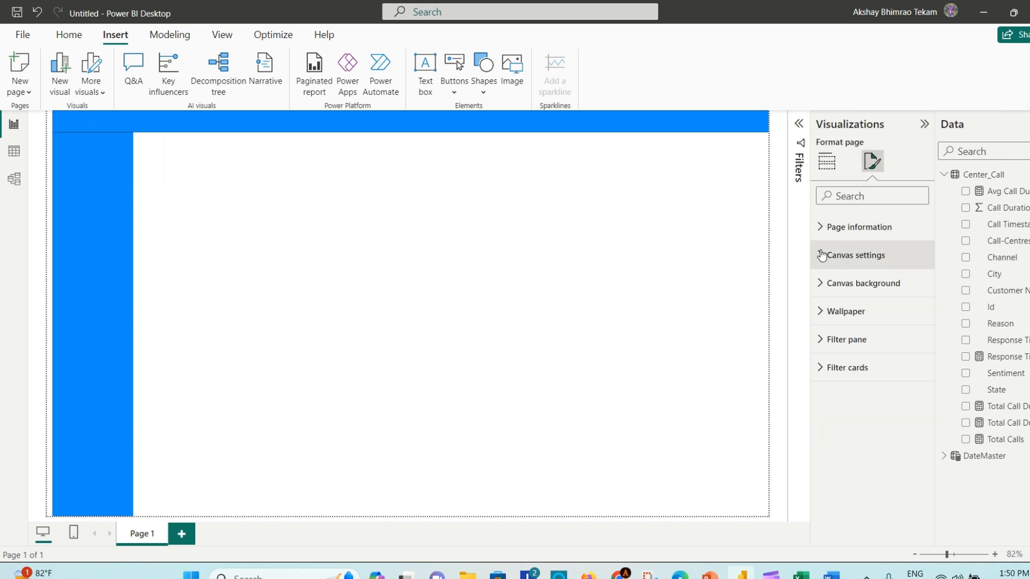
left_click(909, 253)
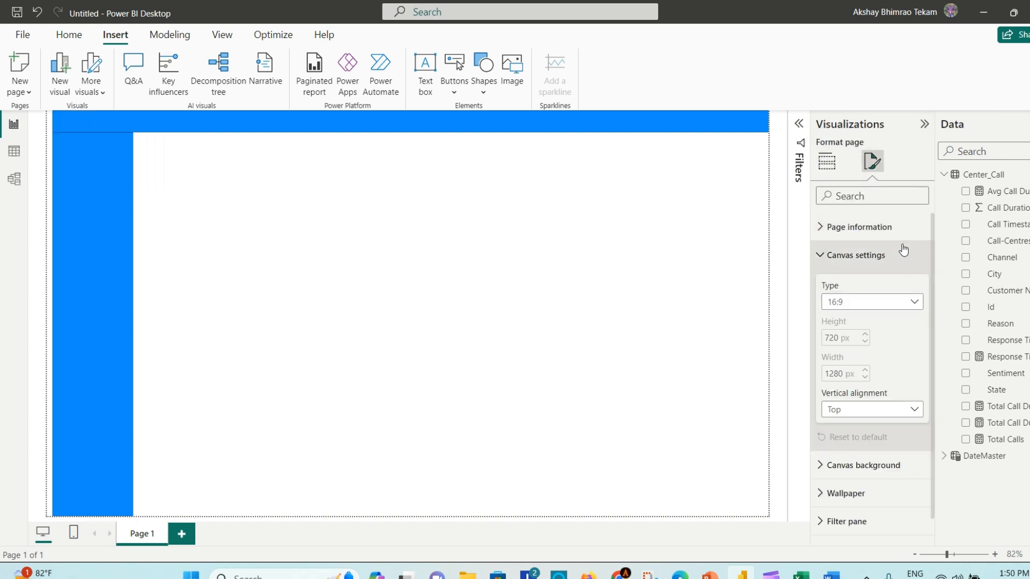
left_click(912, 302)
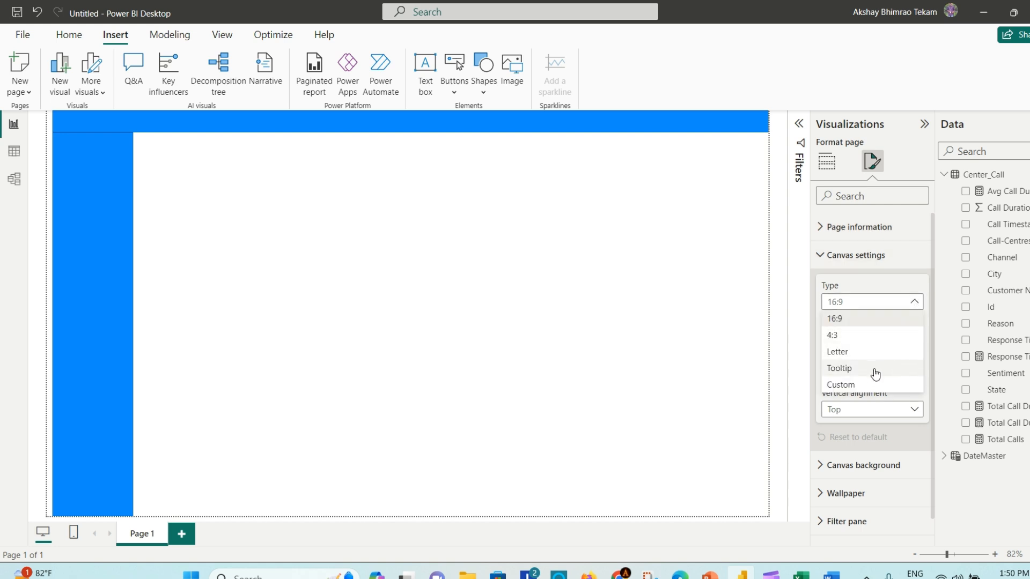
left_click(891, 278)
left_click(912, 409)
left_click(885, 443)
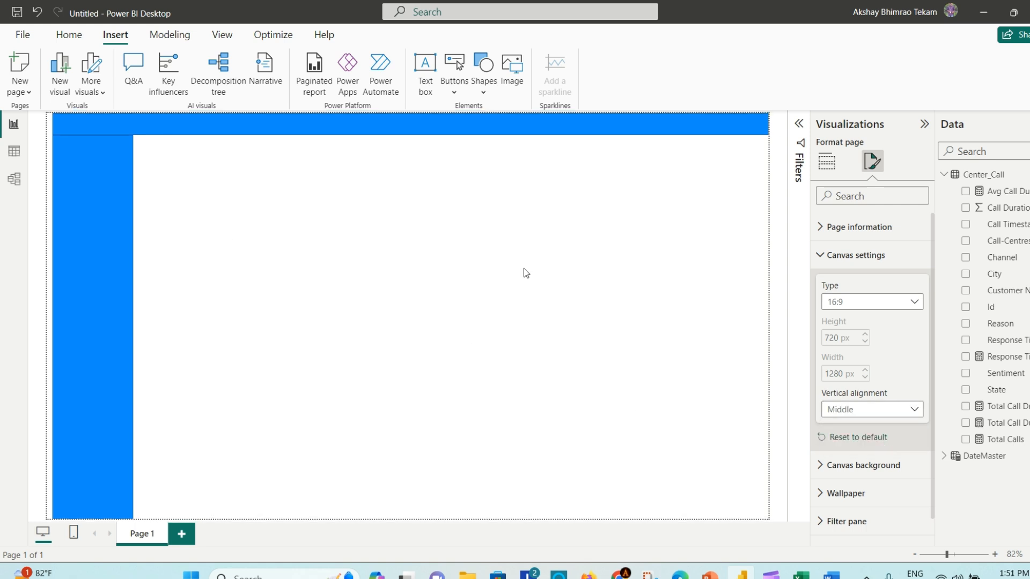
left_click(912, 302)
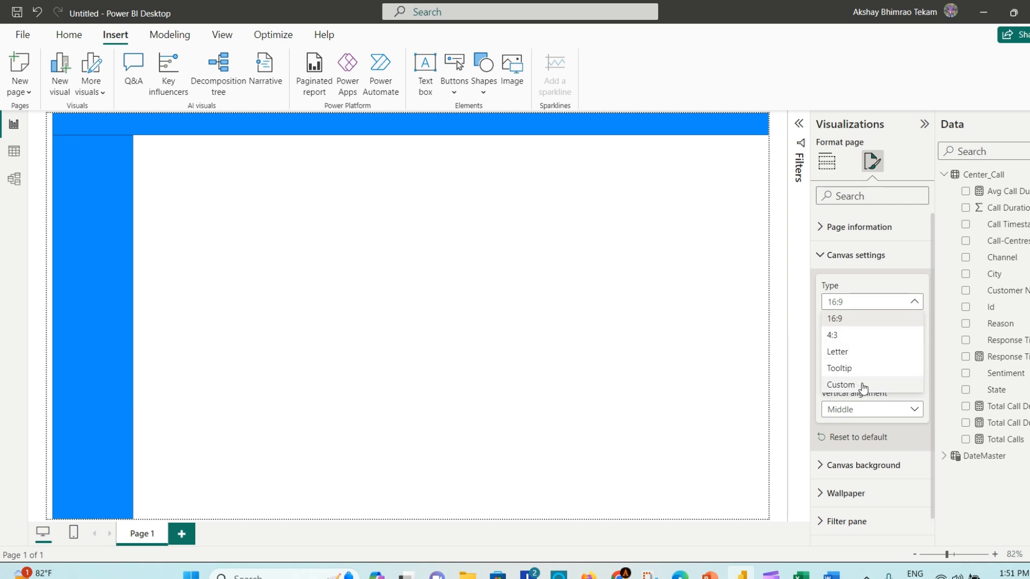
left_click(903, 161)
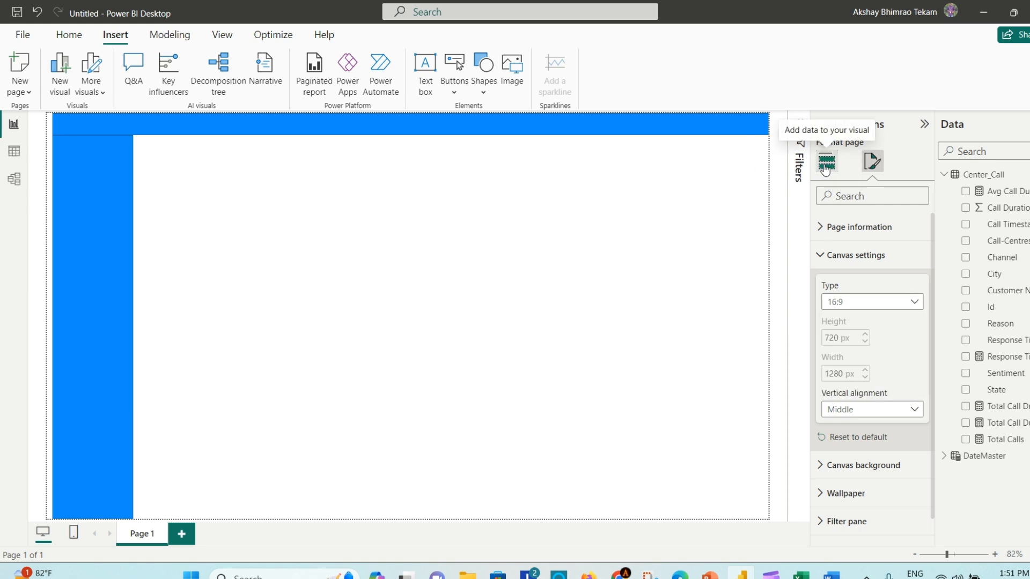
- Insert a text box on Page 1, shrink it, and enter the title "CALL CENTER DASHBOARD | HOME"
left_click(924, 125)
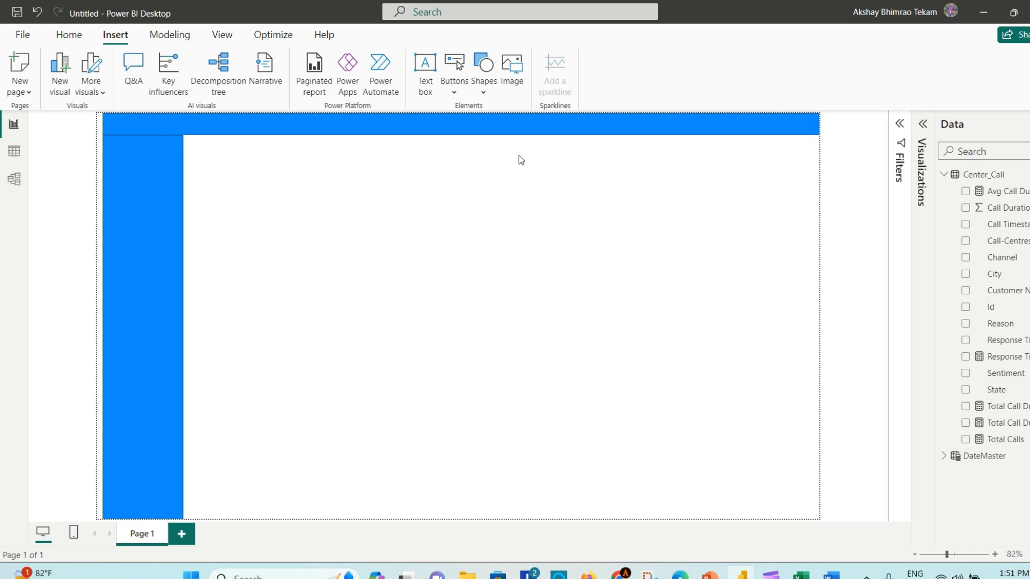
left_click(427, 89)
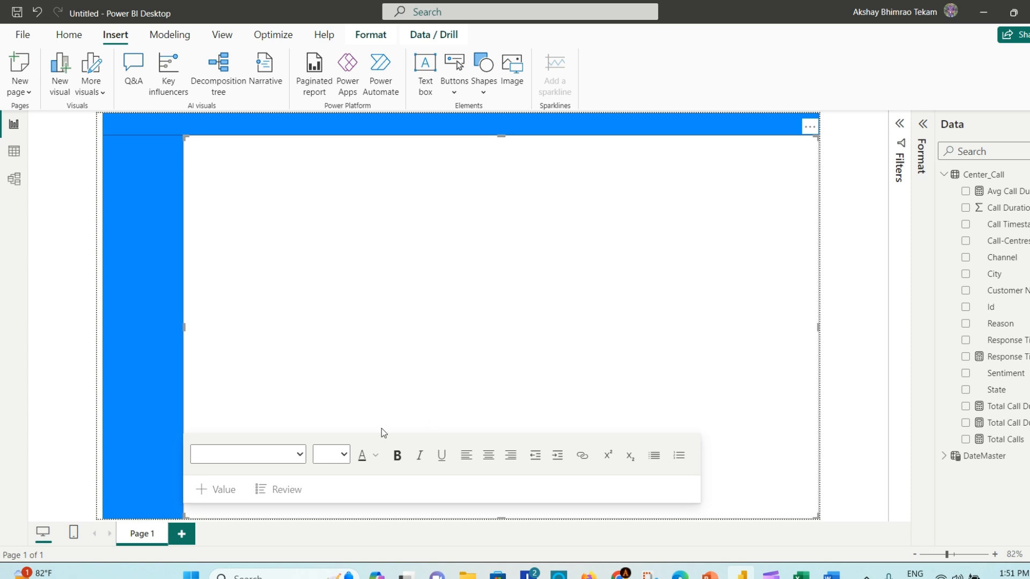
left_click_drag(817, 514, 420, 259)
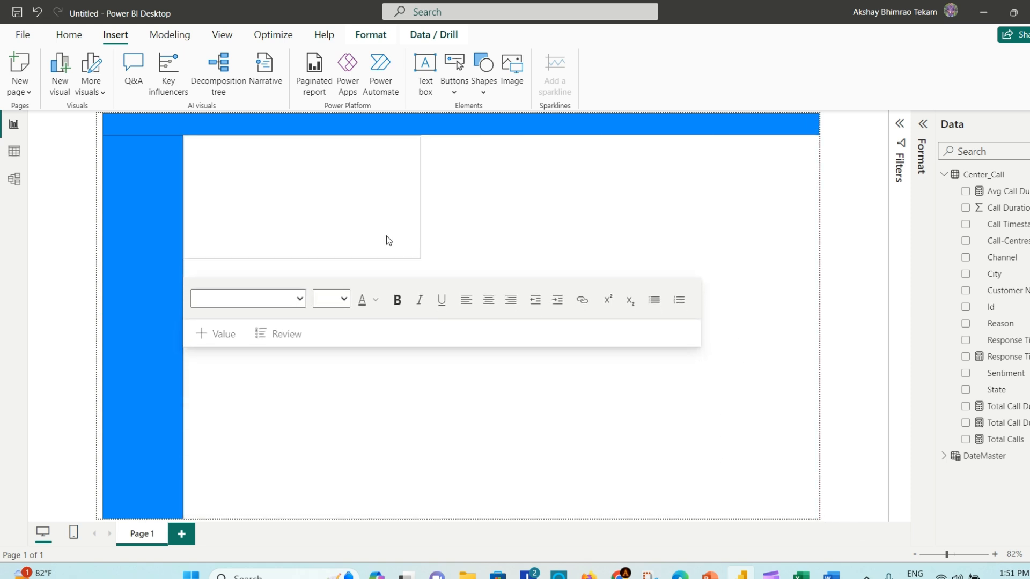
left_click(265, 166)
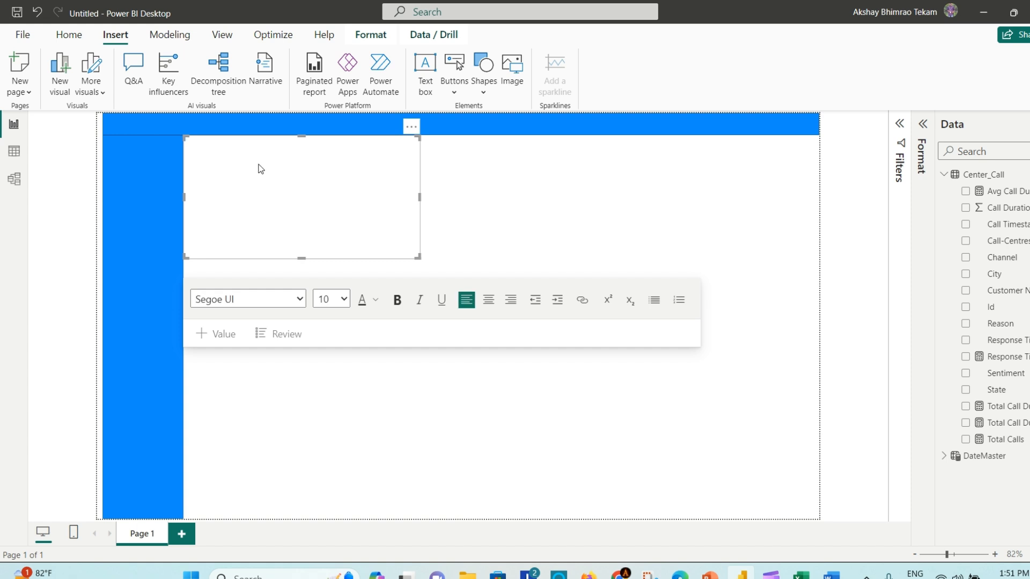
type("CaLL CENTER DASHBOARD | H")
type("OME")
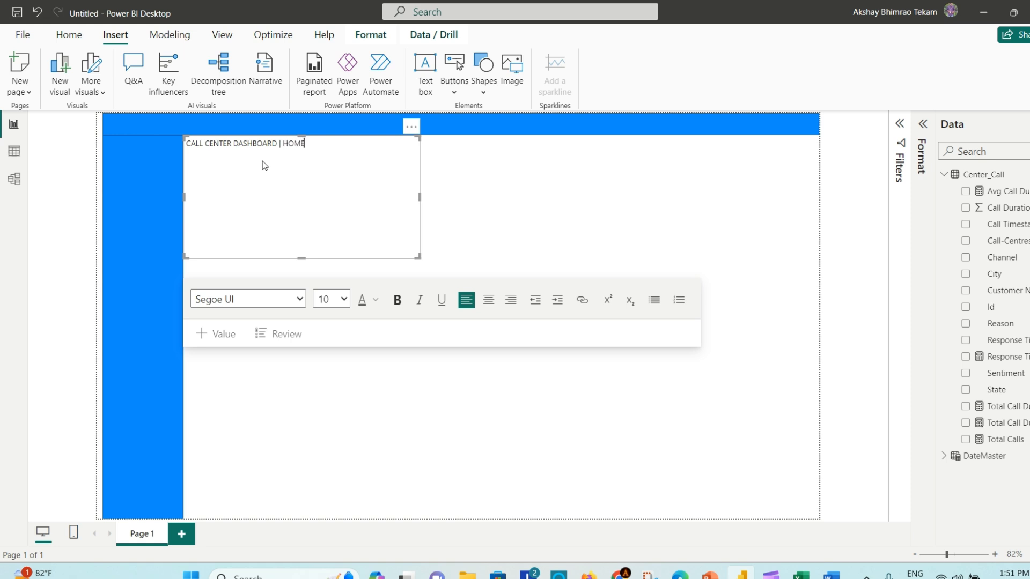
- Format the whole dashboard title text at font size 20, bold and underlined
left_click_drag(277, 143, 185, 143)
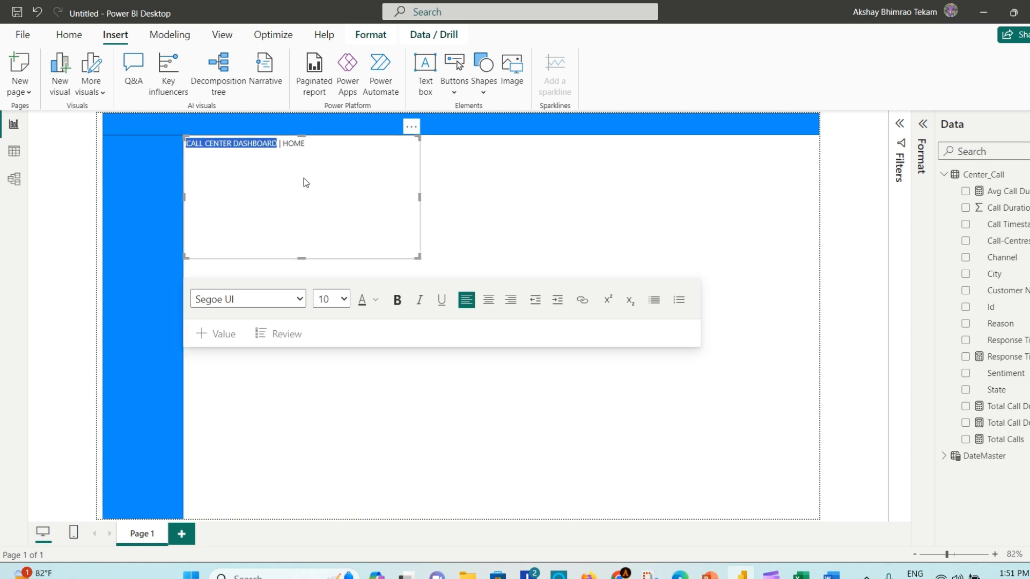
left_click(312, 141)
left_click_drag(312, 141, 189, 145)
left_click(344, 300)
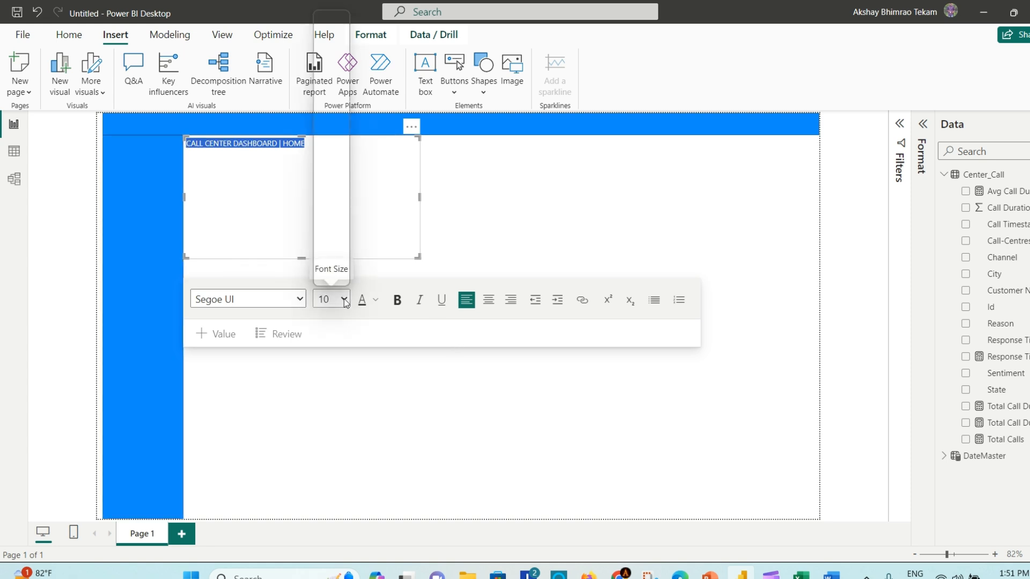
left_click(327, 143)
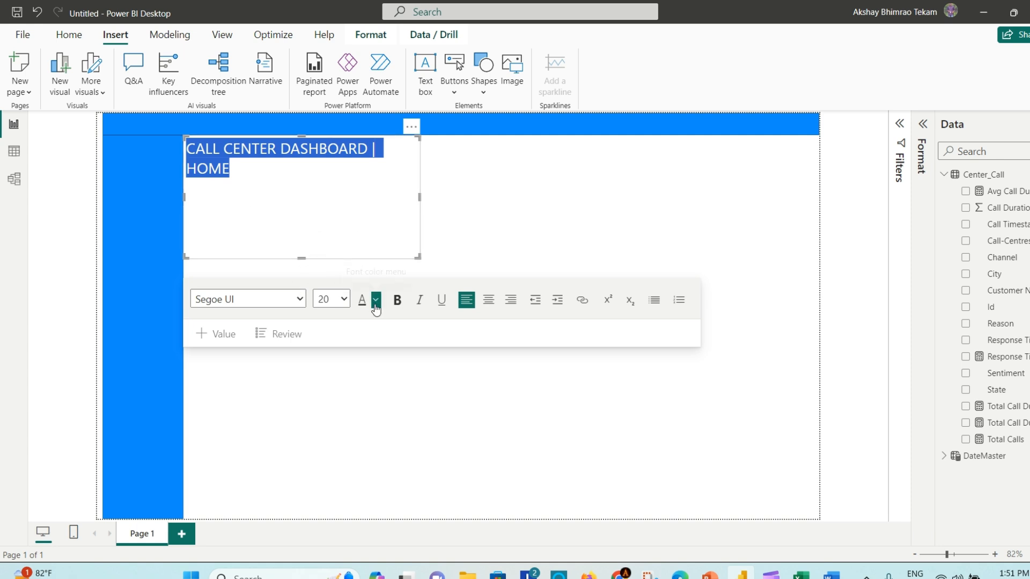
left_click(397, 301)
left_click(442, 300)
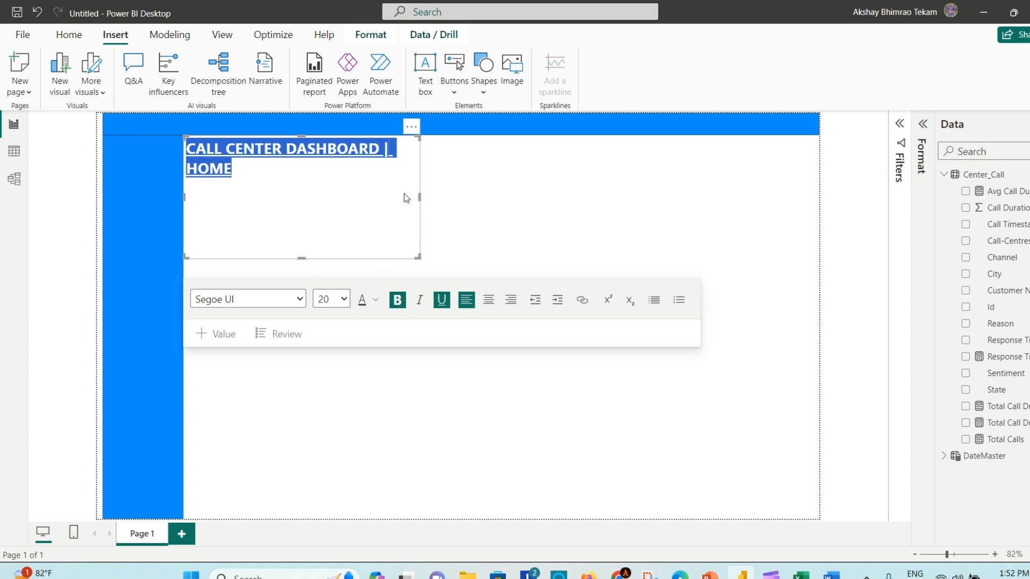
- Resize the title text box to fit the text on one line and move it onto the middle of the header bar
left_click_drag(419, 196, 461, 185)
left_click_drag(457, 256, 455, 163)
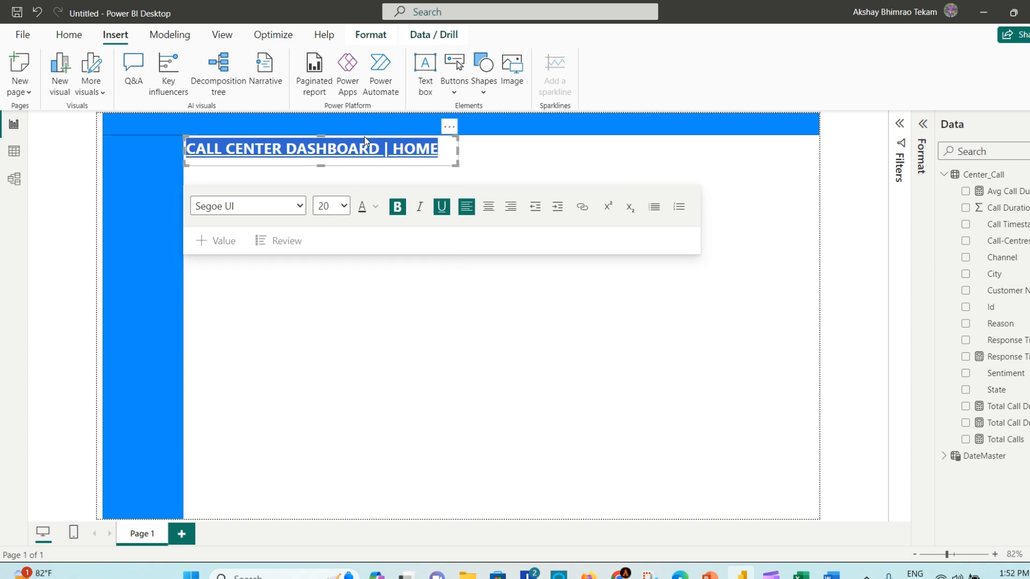
left_click_drag(365, 136, 489, 114)
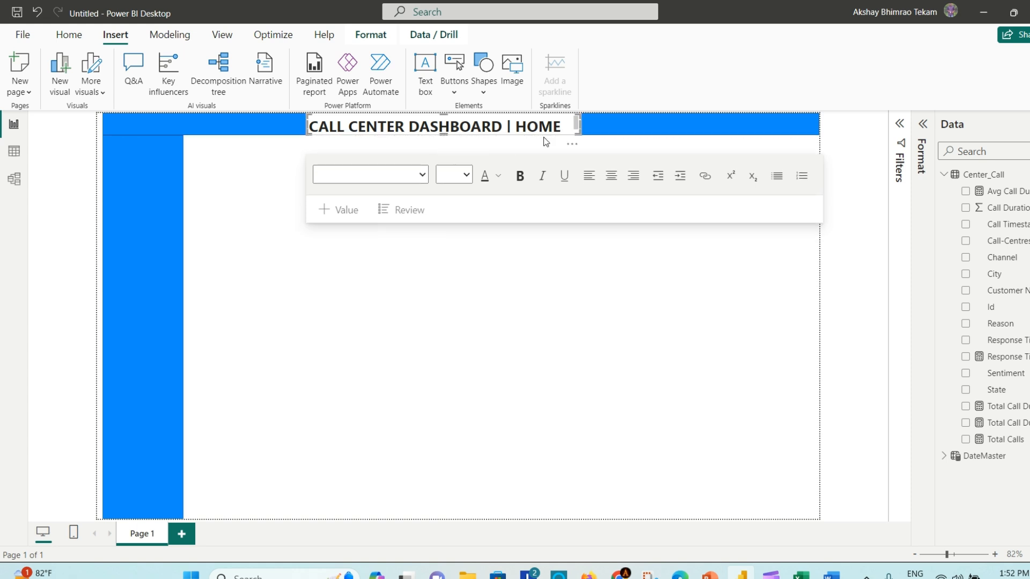
- Make the header bar slightly taller, then extend the title text box to the same height and widen it slightly
left_click(623, 122)
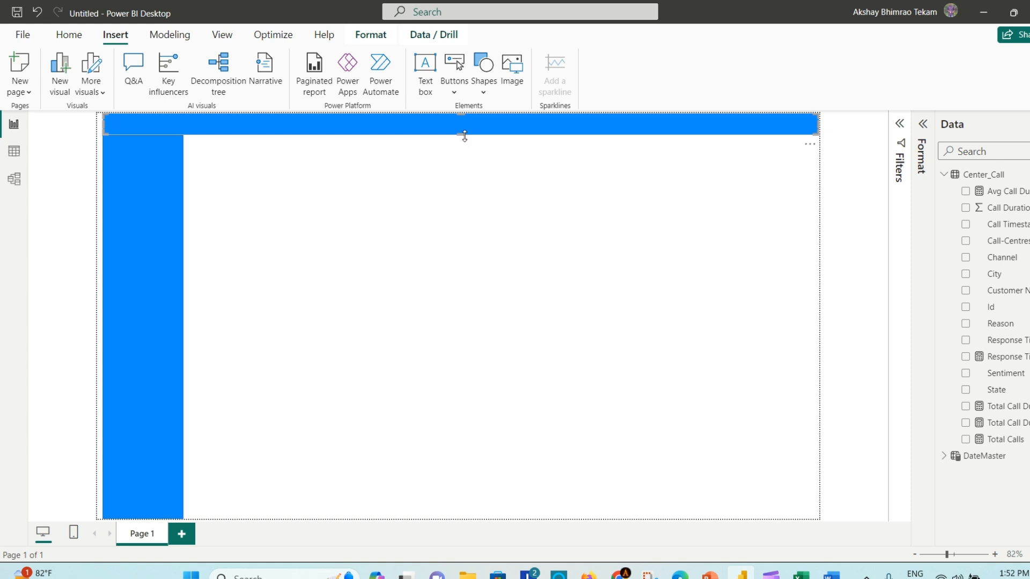
left_click_drag(464, 136, 465, 140)
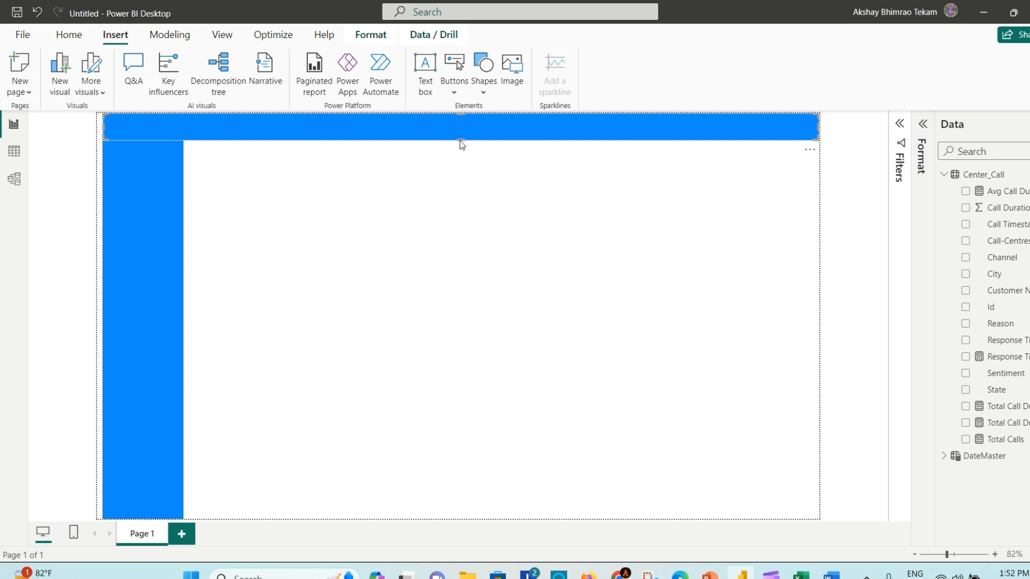
key("ctrl+v")
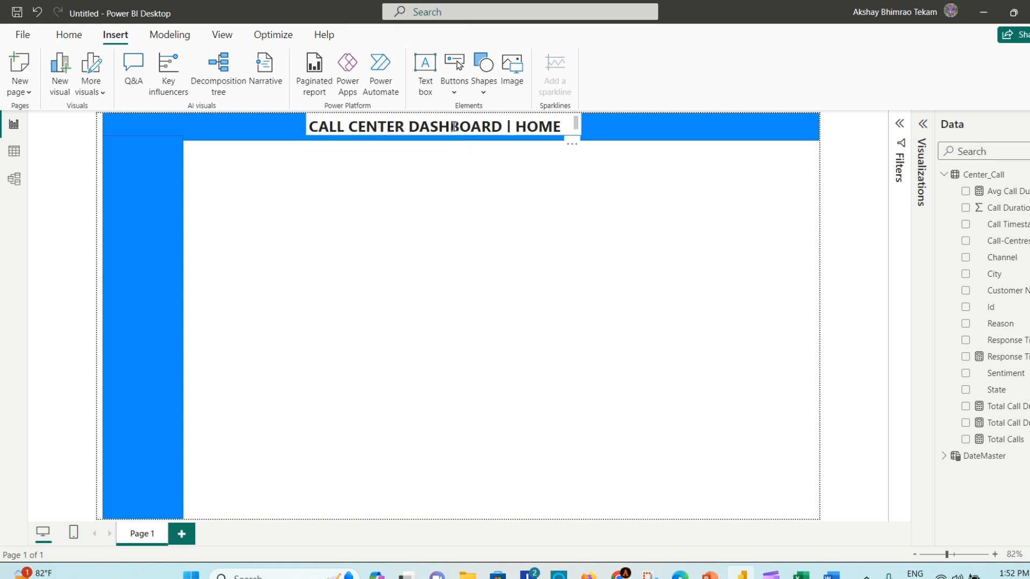
left_click(427, 132)
left_click_drag(445, 136, 444, 140)
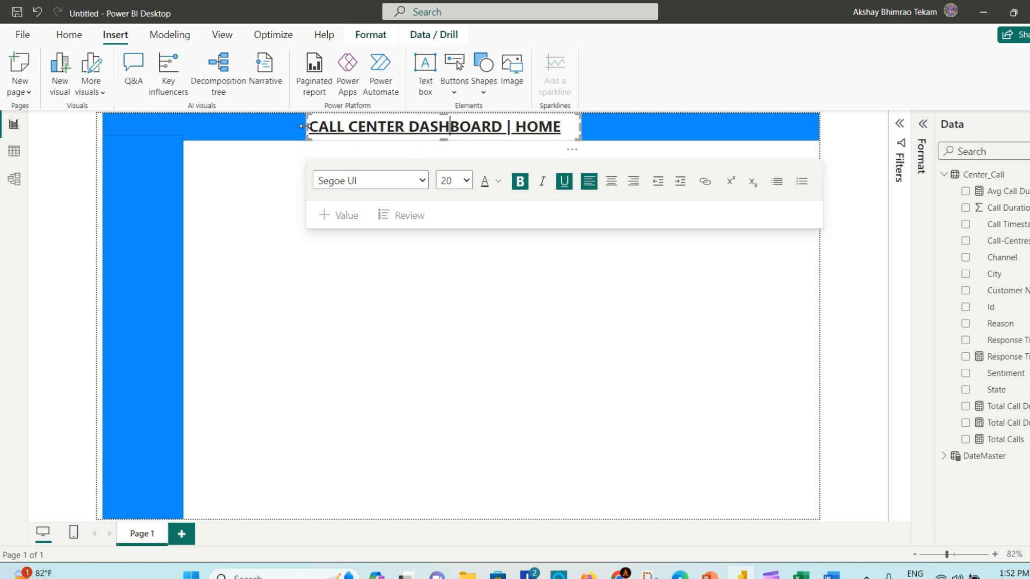
left_click_drag(302, 127, 299, 126)
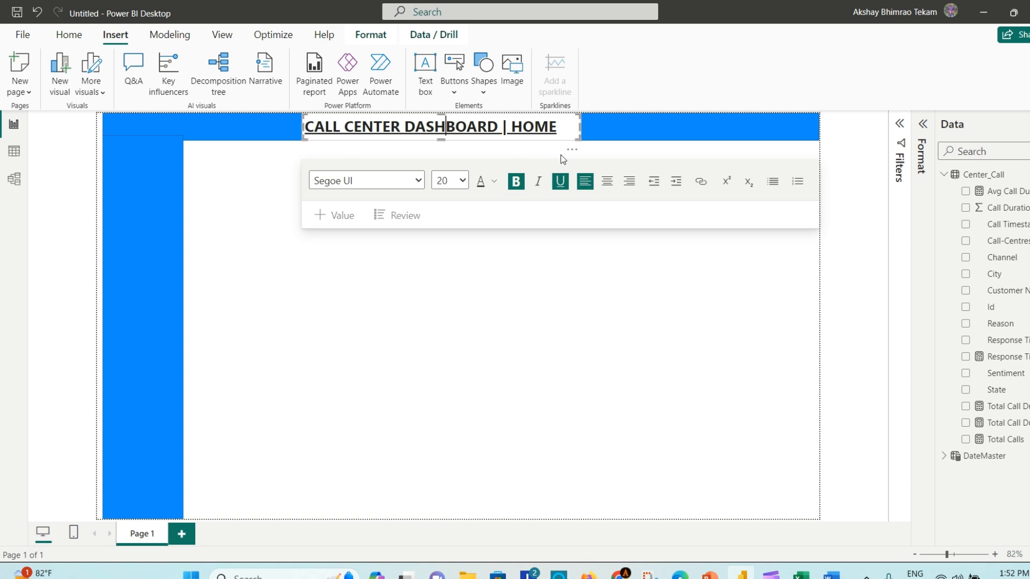
- Centre the title text within its text box and keep the Segoe UI font
left_click(607, 181)
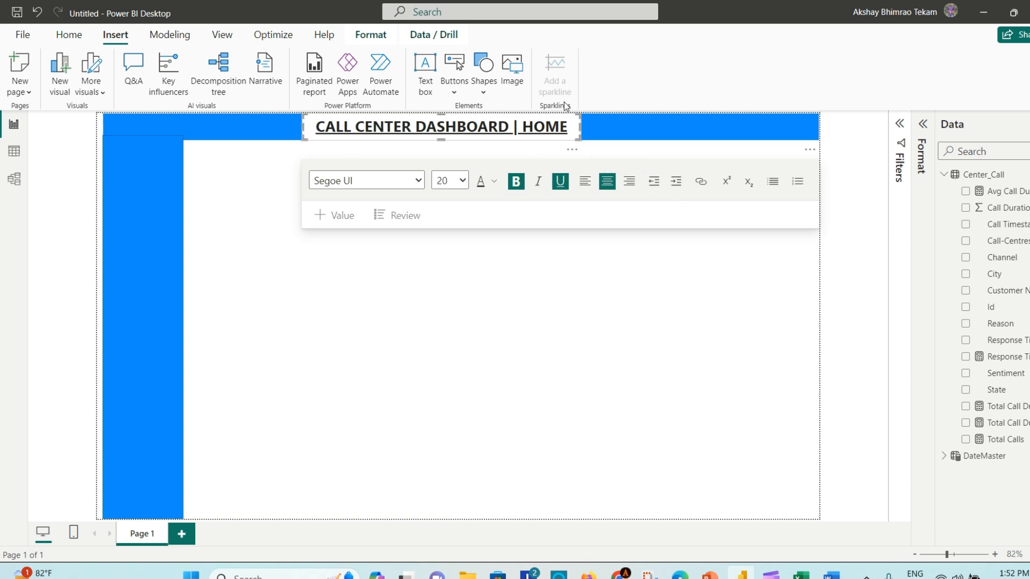
left_click(420, 182)
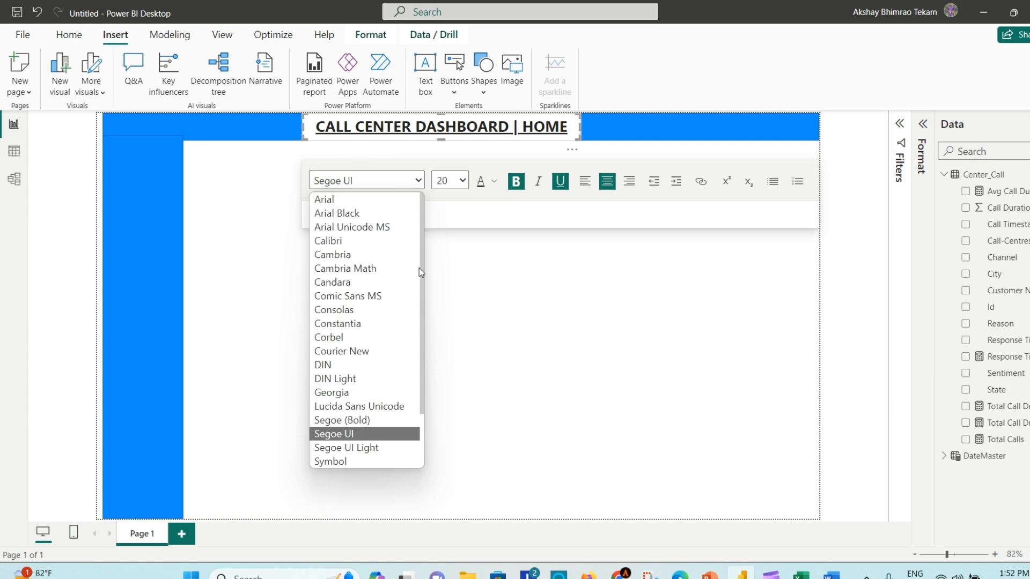
left_click(365, 434)
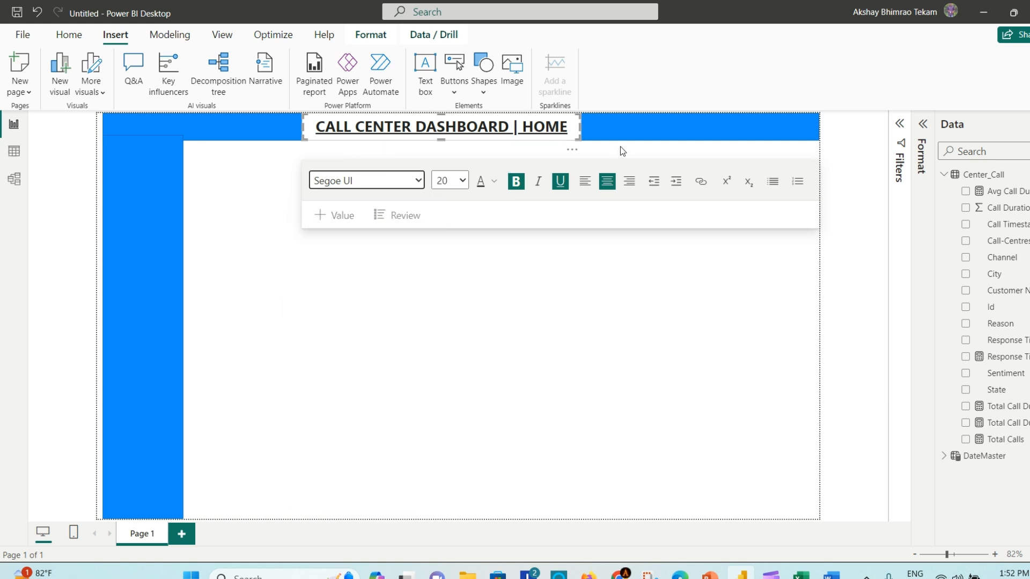
- Set the title text box's background effect to the custom dark red colour #630808
left_click(923, 124)
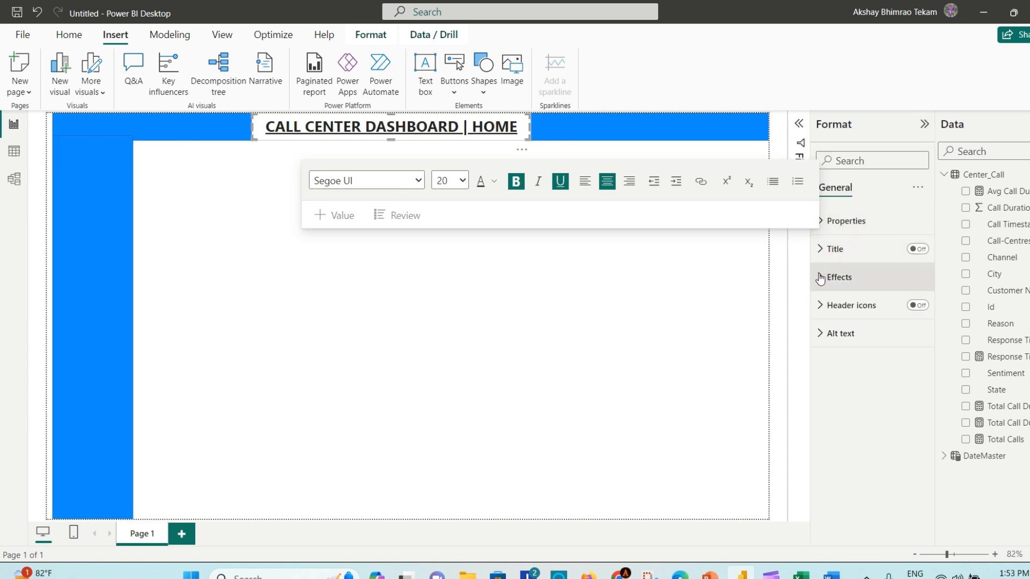
left_click(839, 276)
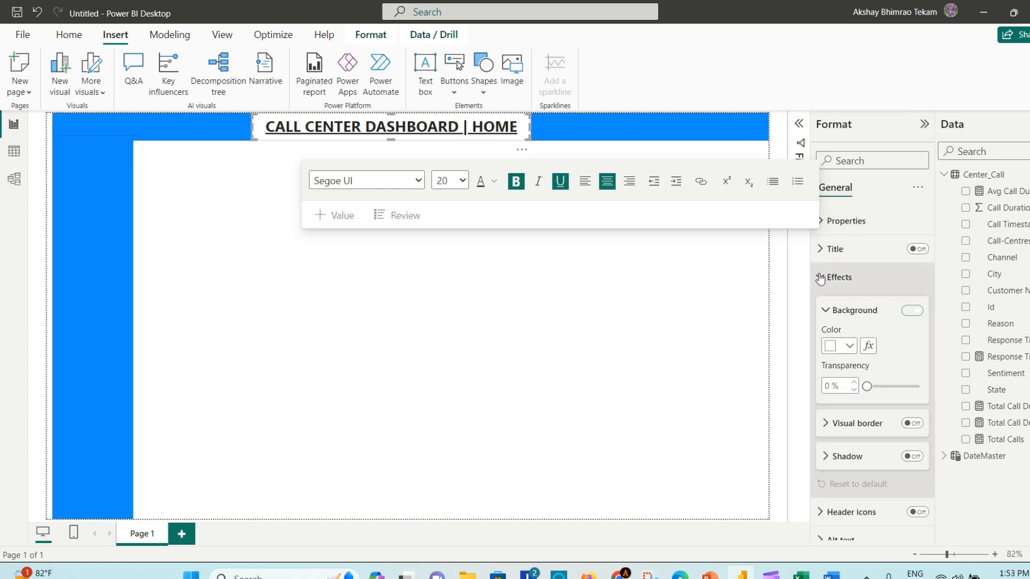
left_click(850, 350)
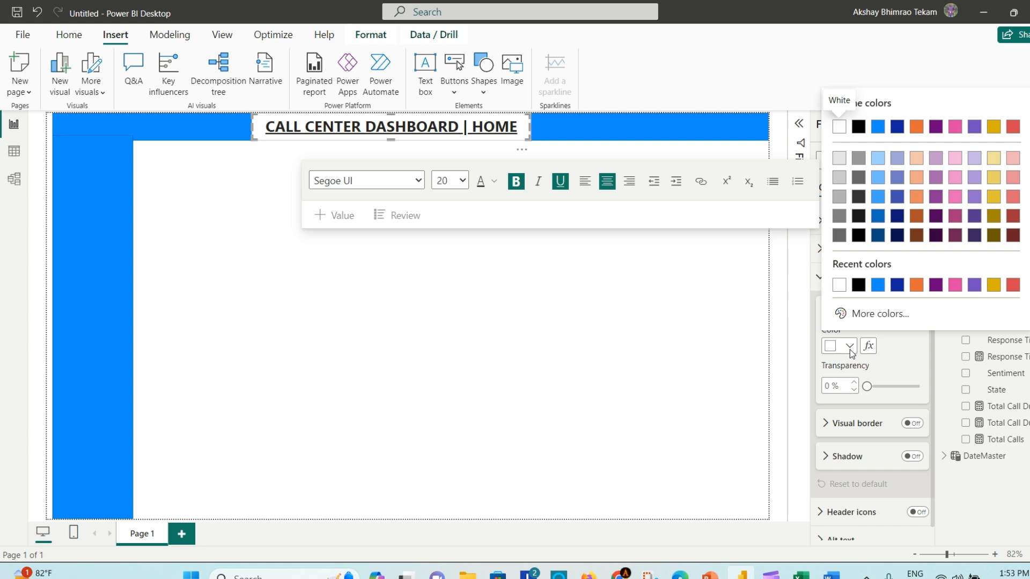
left_click(876, 320)
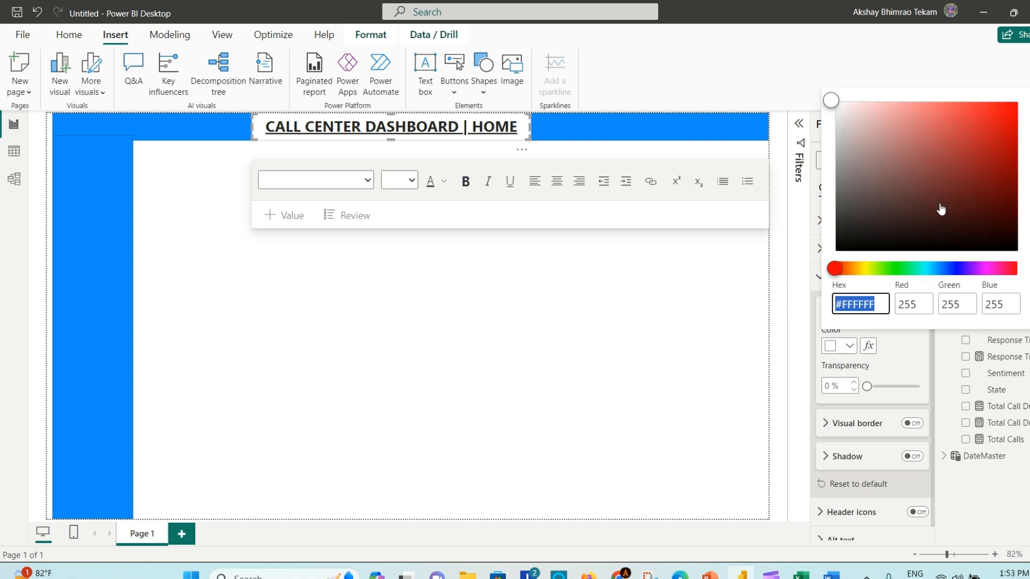
left_click(1004, 185)
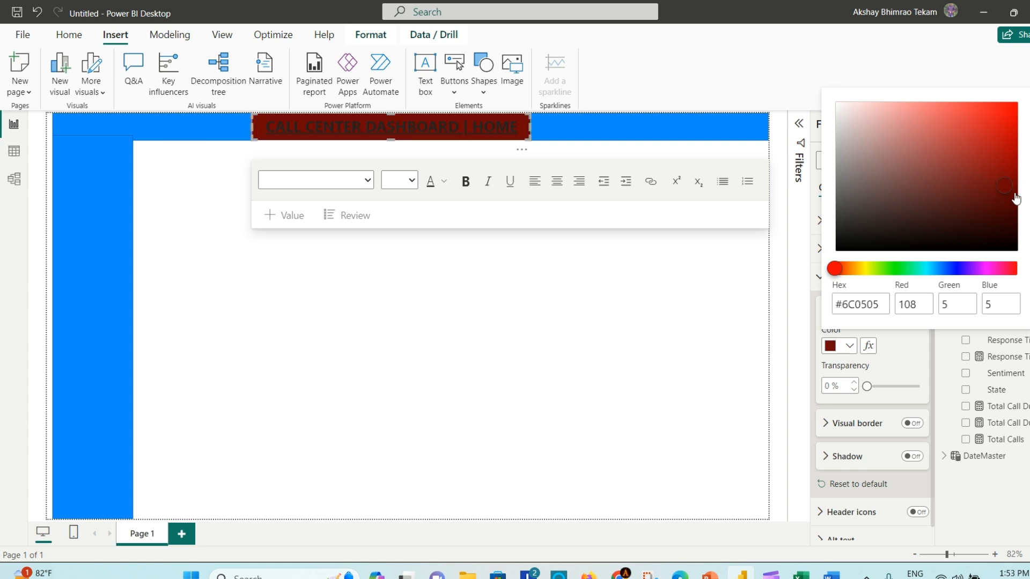
left_click_drag(886, 304, 823, 308)
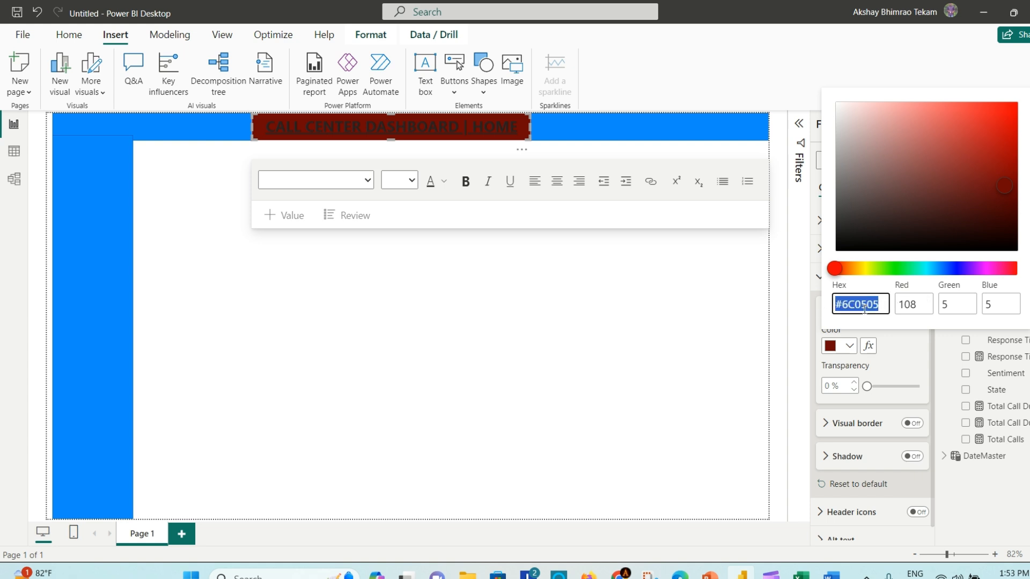
left_click(1002, 194)
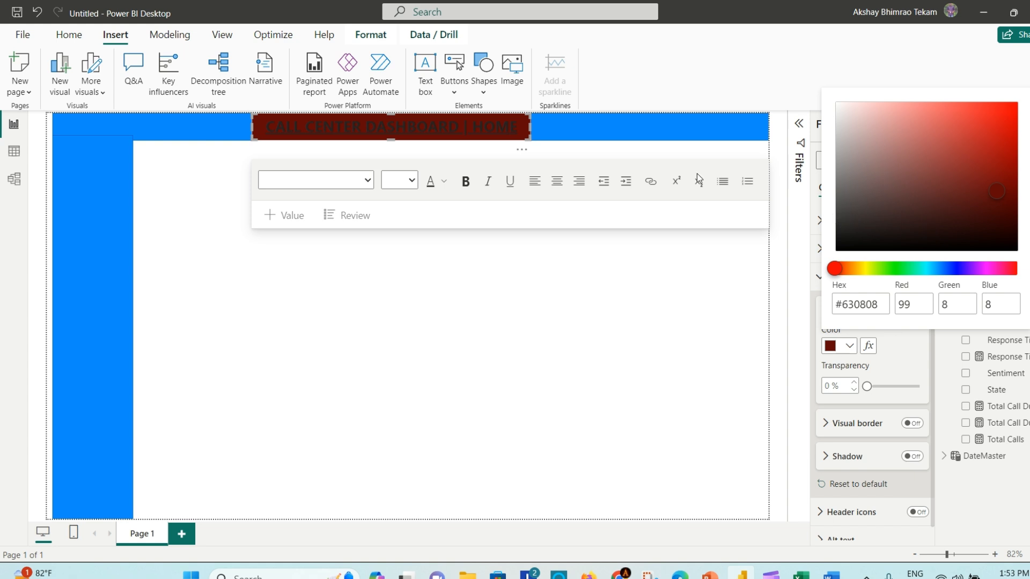
- Close the colour picker and select the blue header bar for shape formatting
left_click(658, 133)
left_click(658, 128)
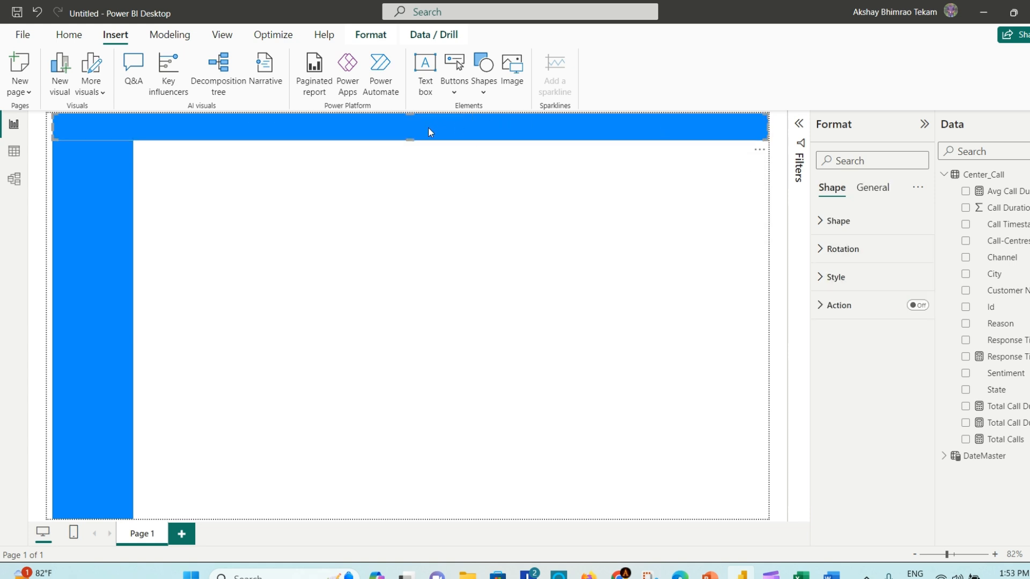
- Set the font colour of the whole title "CALL CENTER DASHBOARD | HOME" to white
left_click(367, 127)
double_click(387, 125)
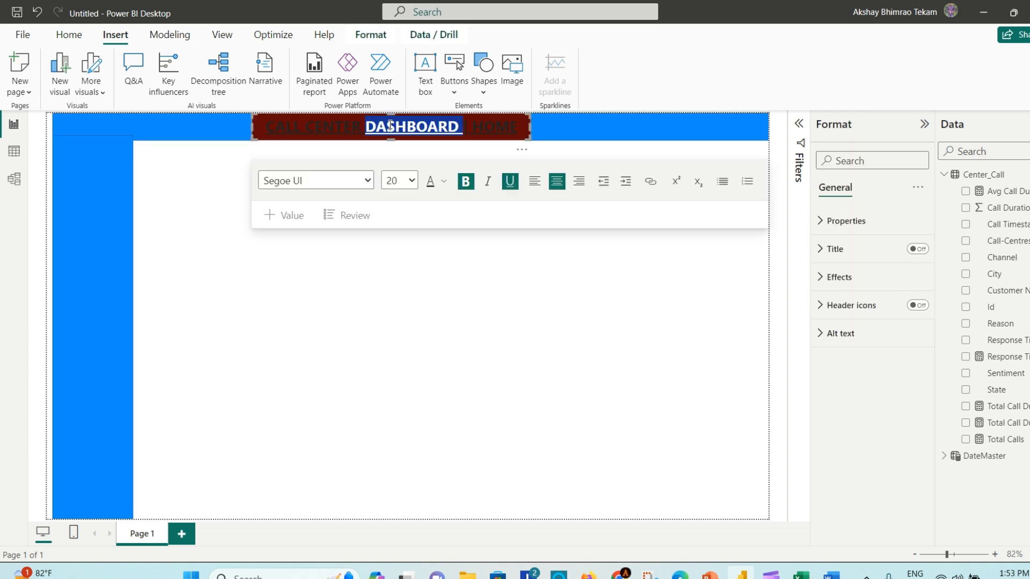
key("ctrl+a")
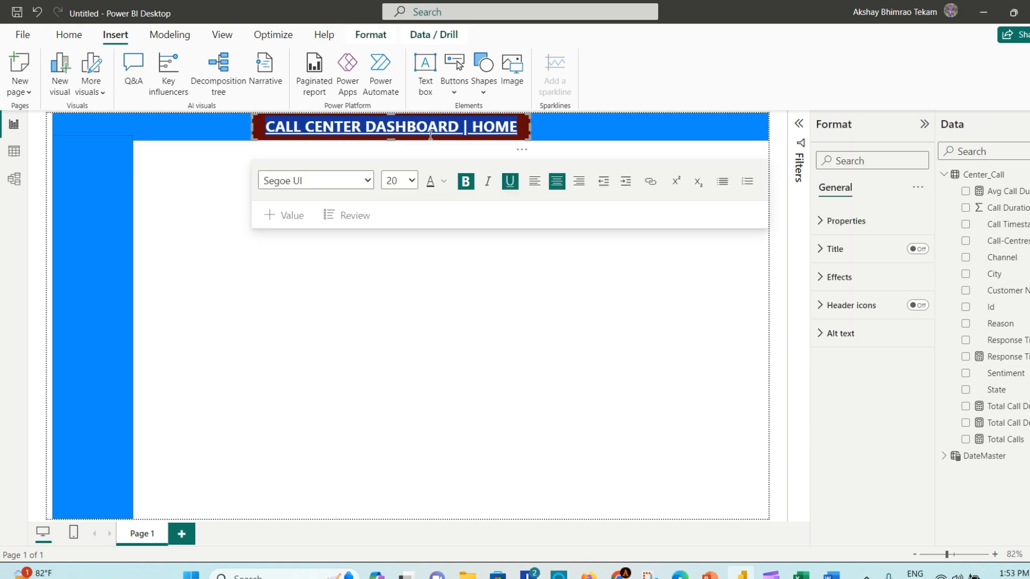
left_click(443, 181)
left_click(457, 229)
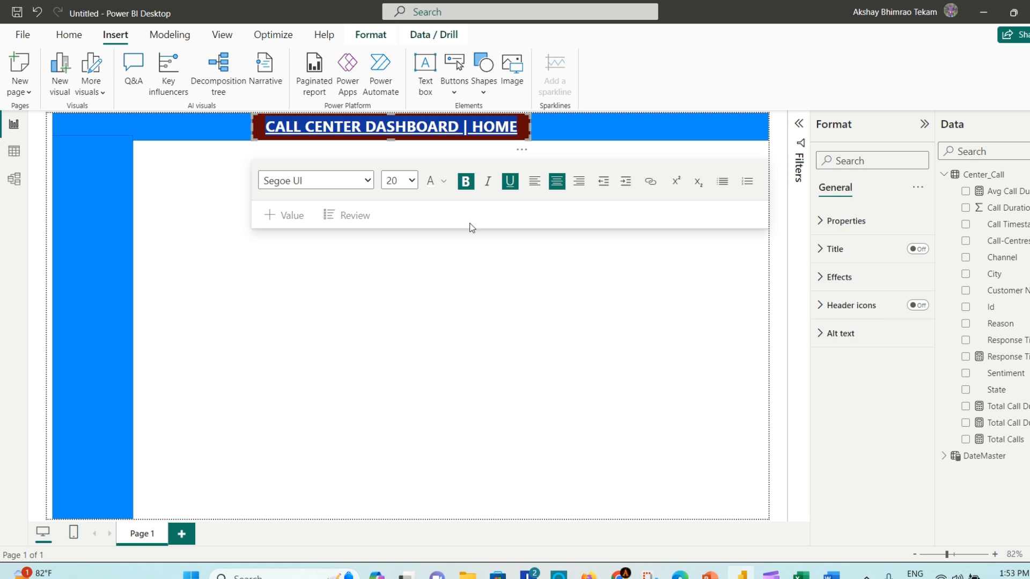
left_click(566, 126)
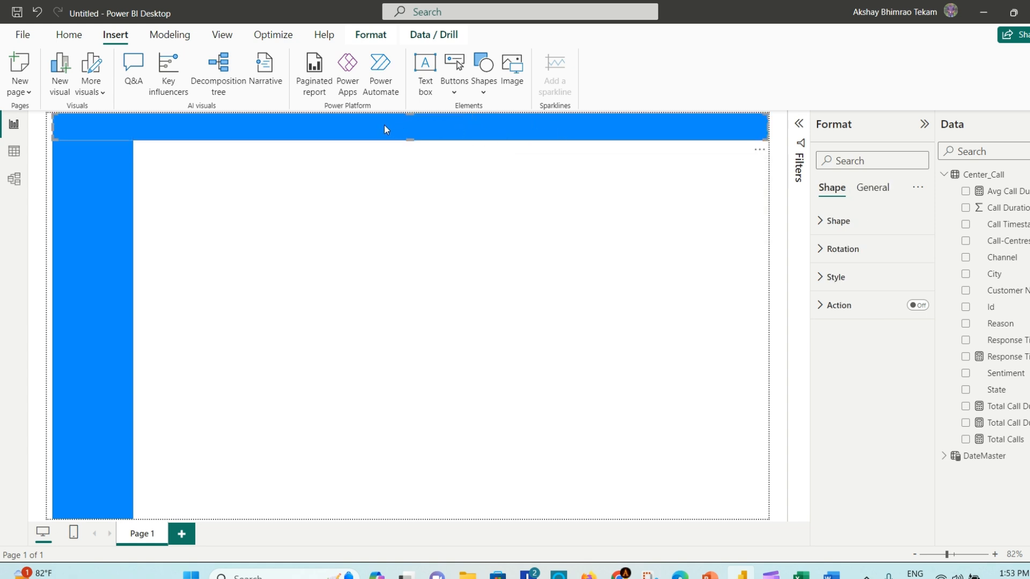
left_click(527, 204)
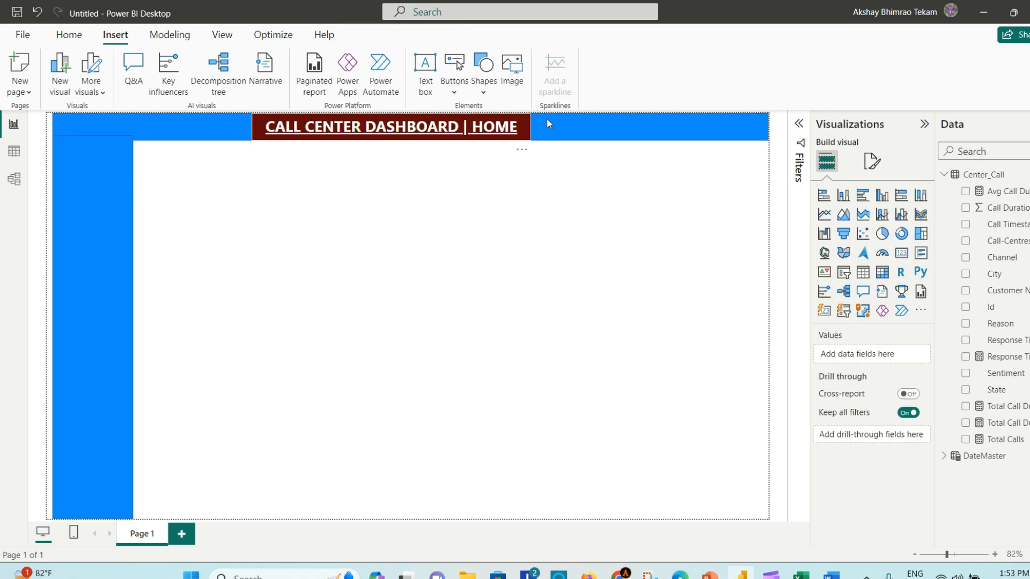
- Widen the title text box so it spans from the sidebar's right edge to the page's right edge
left_click(526, 128)
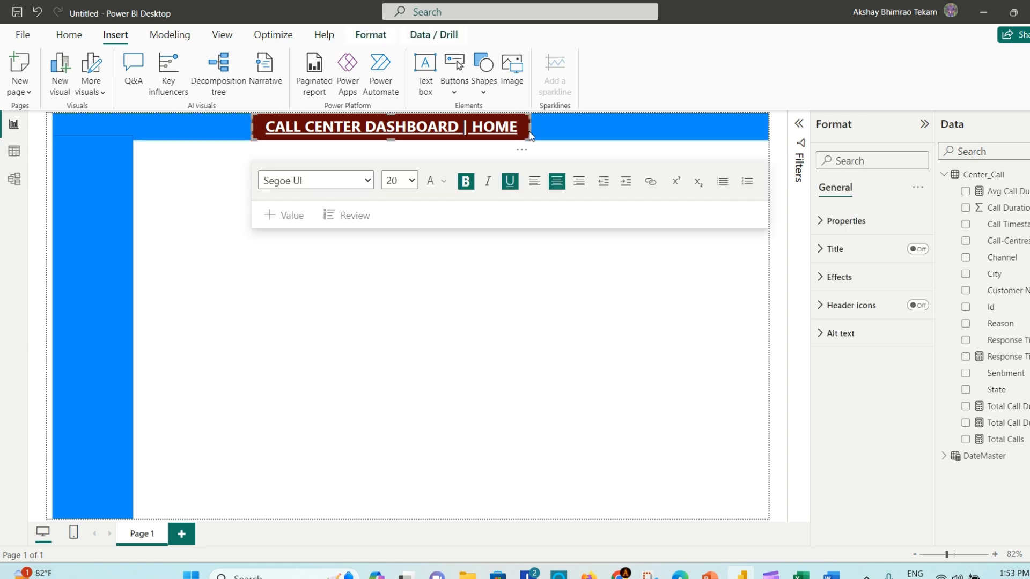
left_click_drag(535, 127, 782, 126)
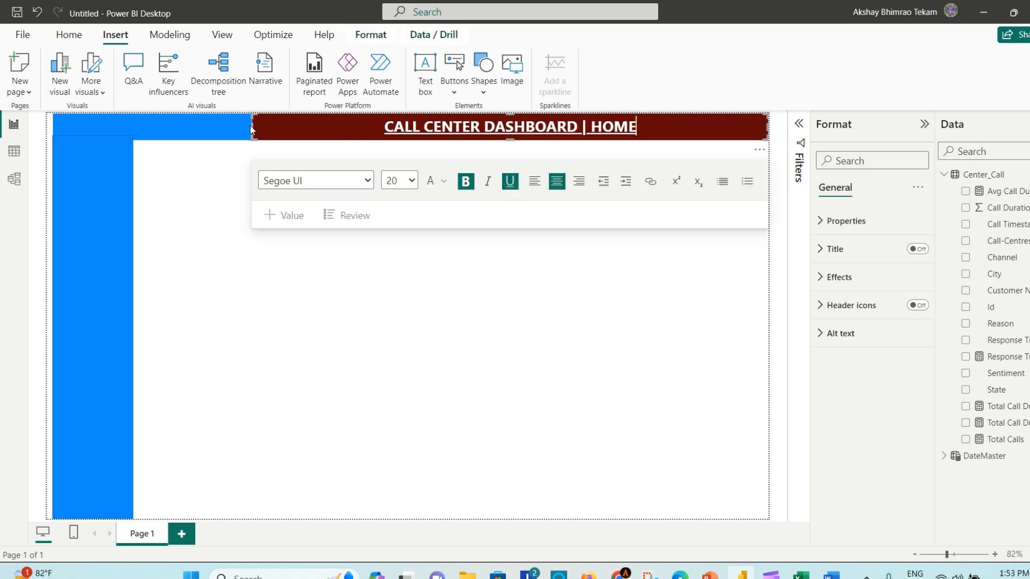
left_click_drag(251, 125, 134, 125)
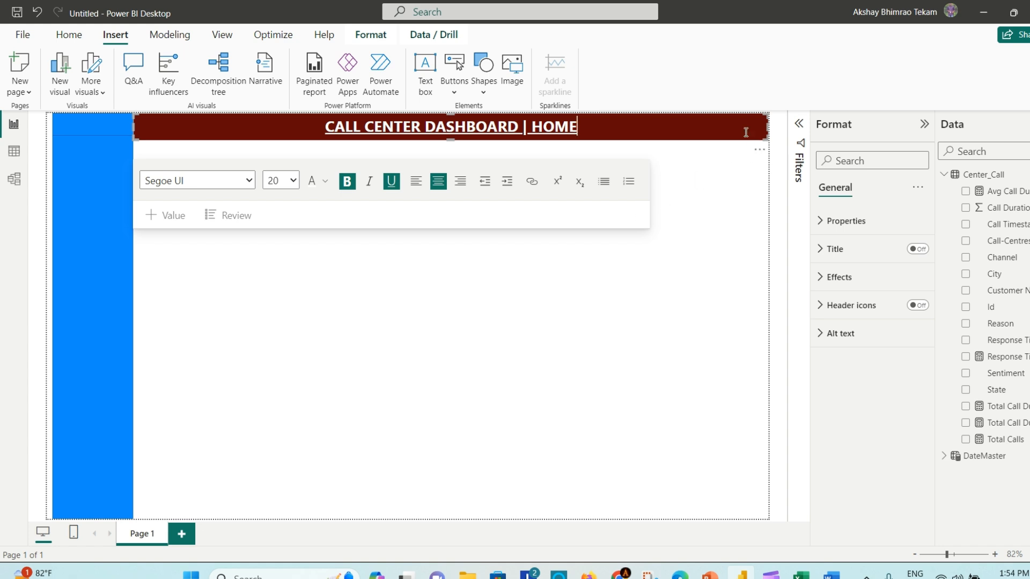
- Open the custom colour choice for the title text box's background
left_click(825, 277)
left_click(849, 346)
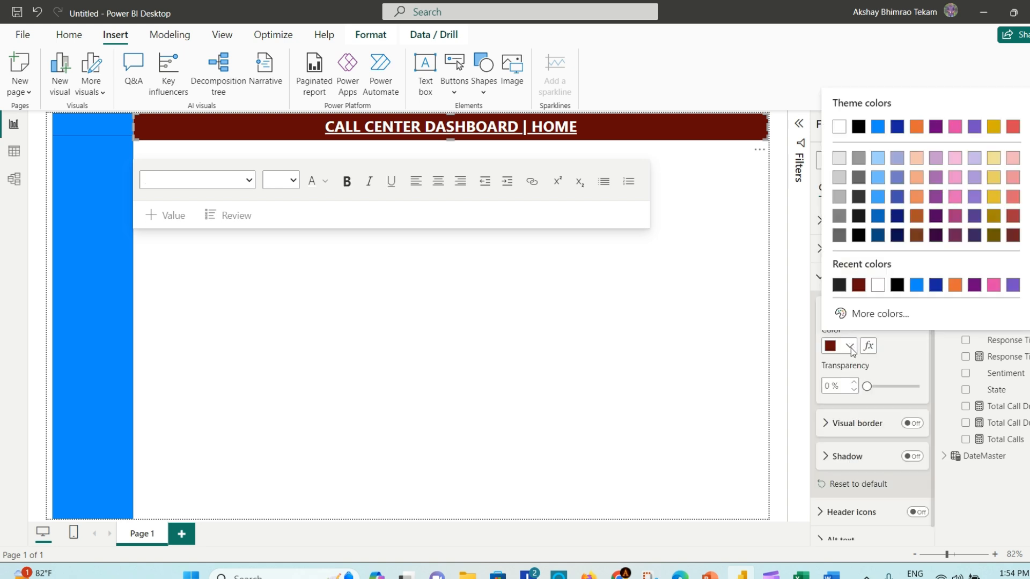
left_click(858, 313)
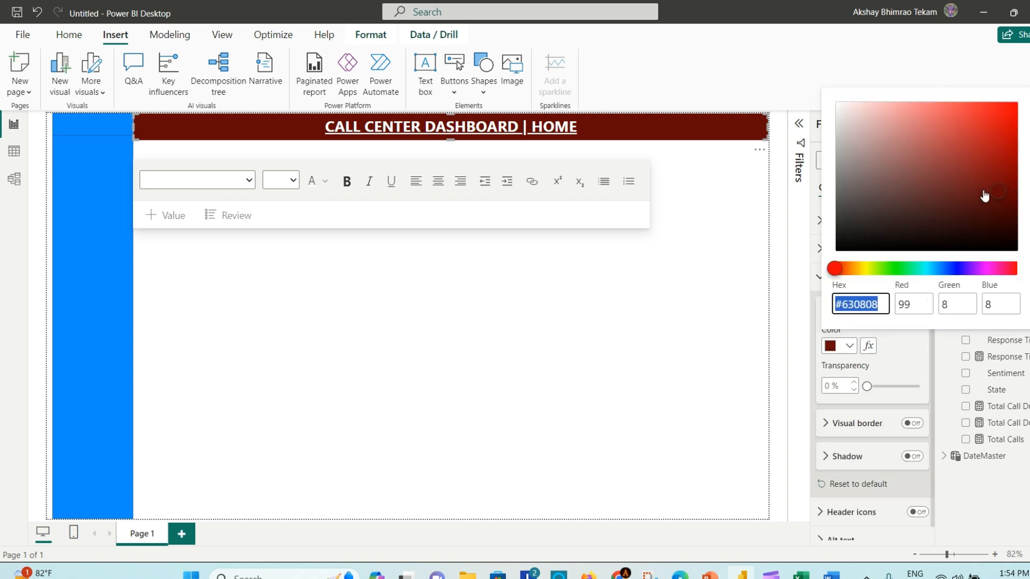
- Try several light pink shades, such as #F6B3B3, #DEB3B3 and #F1CECE, for the title text box's background
left_click(895, 110)
left_click(865, 103)
left_click(881, 106)
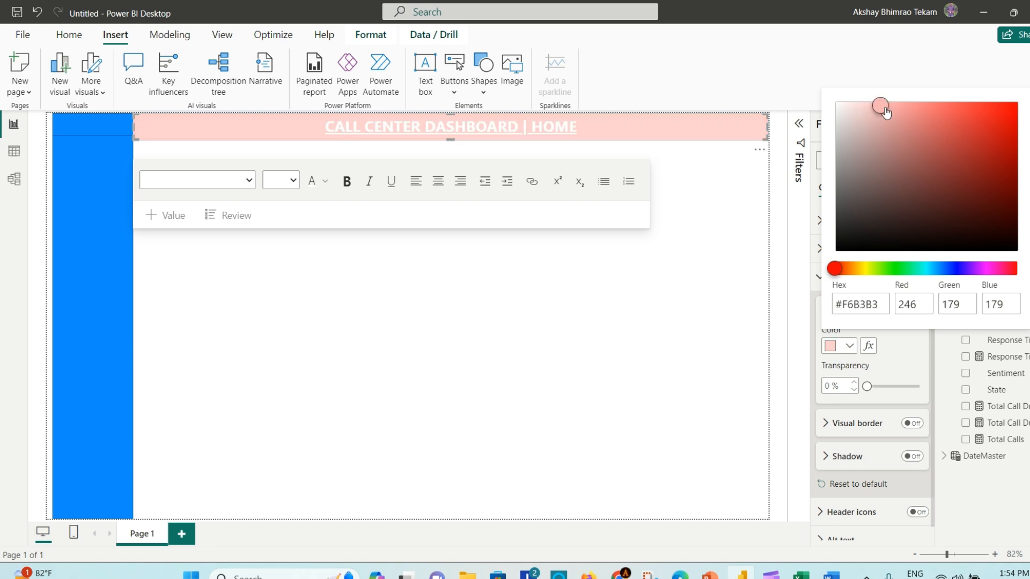
left_click(885, 110)
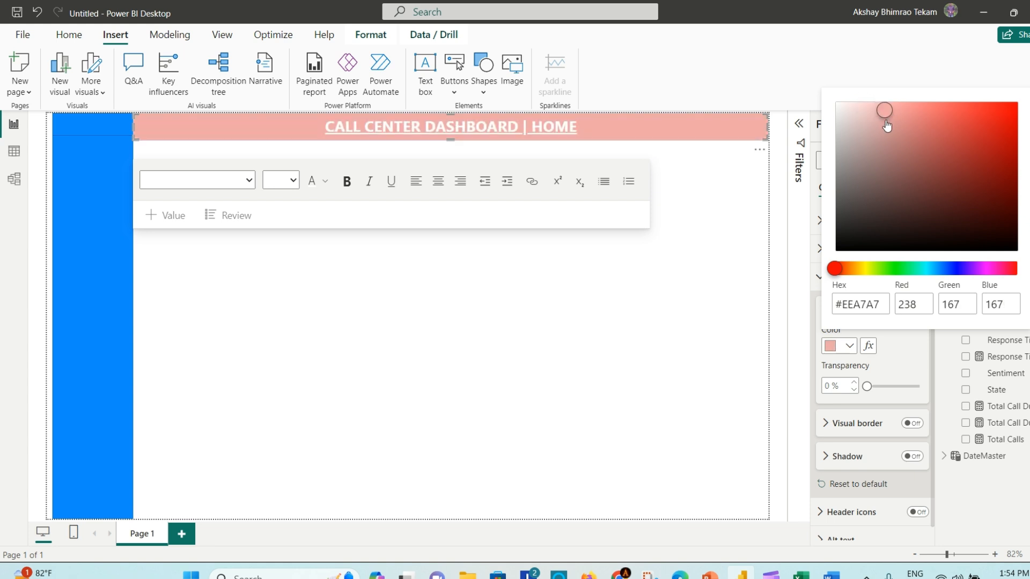
left_click(867, 107)
left_click(864, 111)
left_click(866, 119)
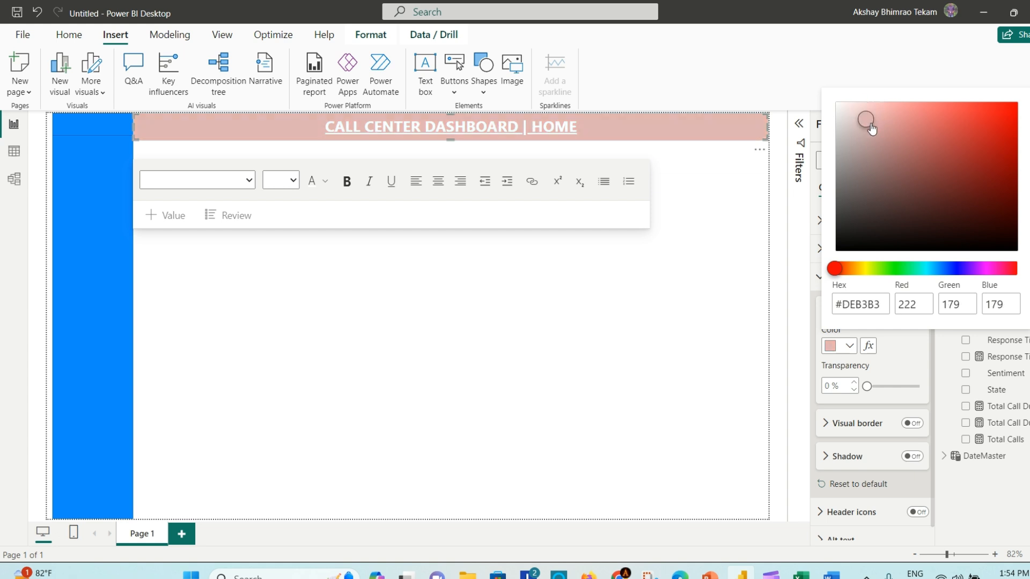
left_click(865, 104)
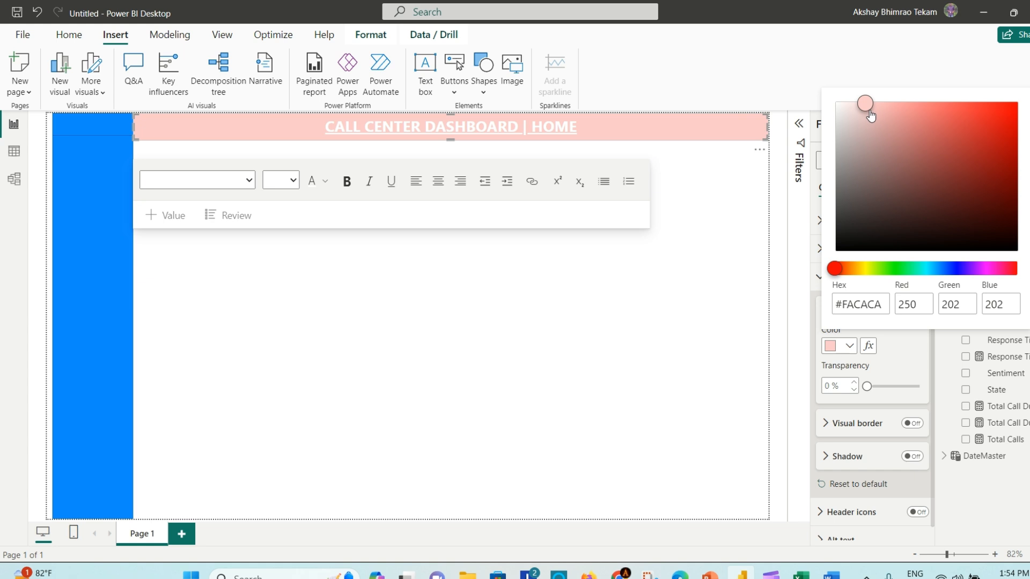
left_click(864, 113)
left_click(853, 106)
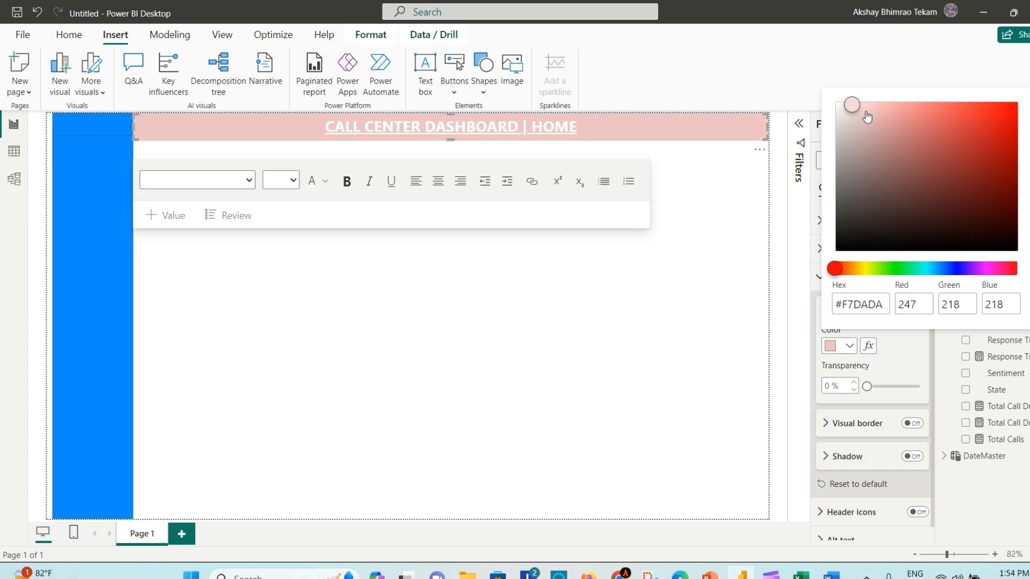
left_click(857, 108)
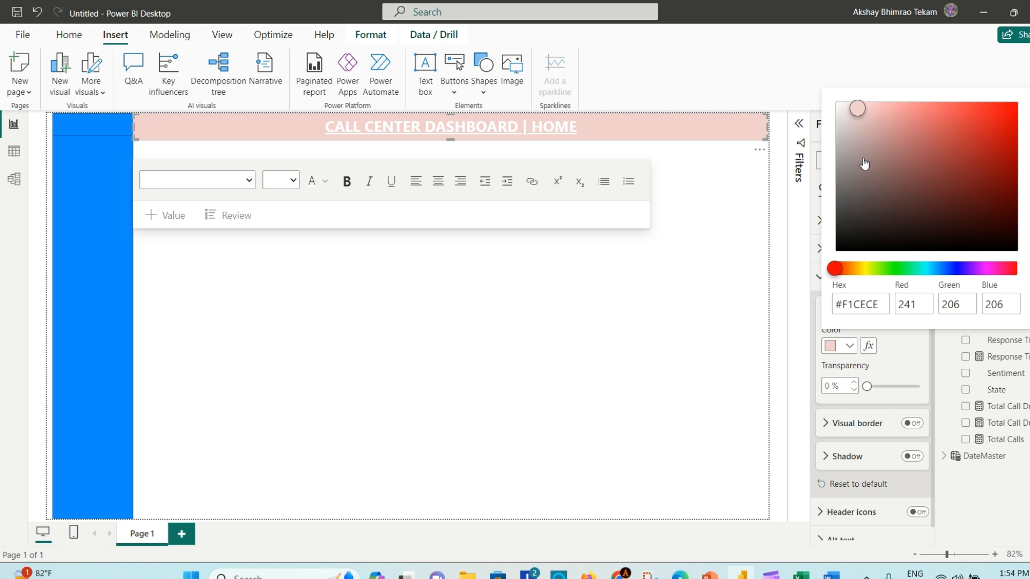
- Set the title text box's background to dark red #750808 and copy its hex code
left_click(994, 199)
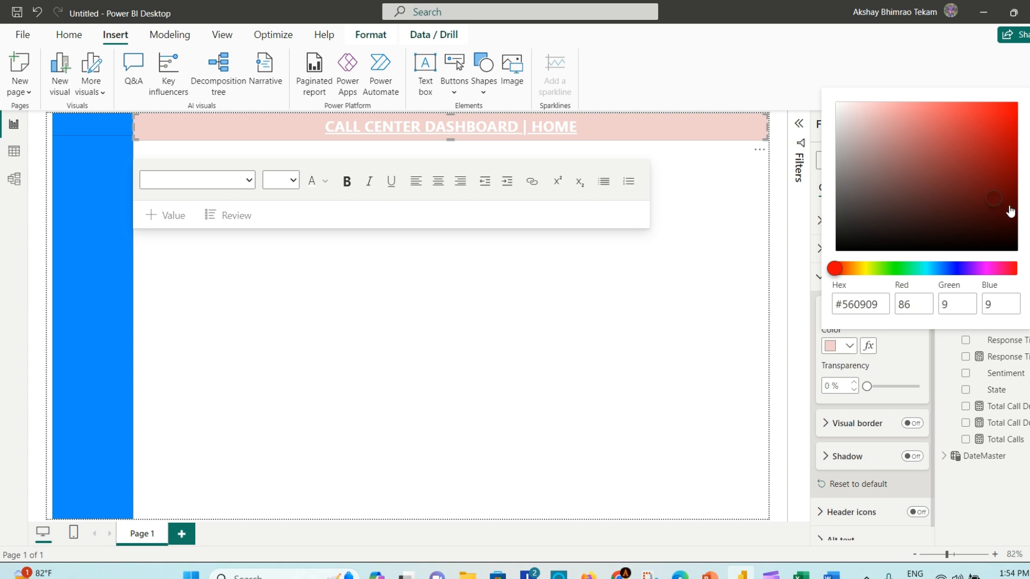
left_click(1001, 182)
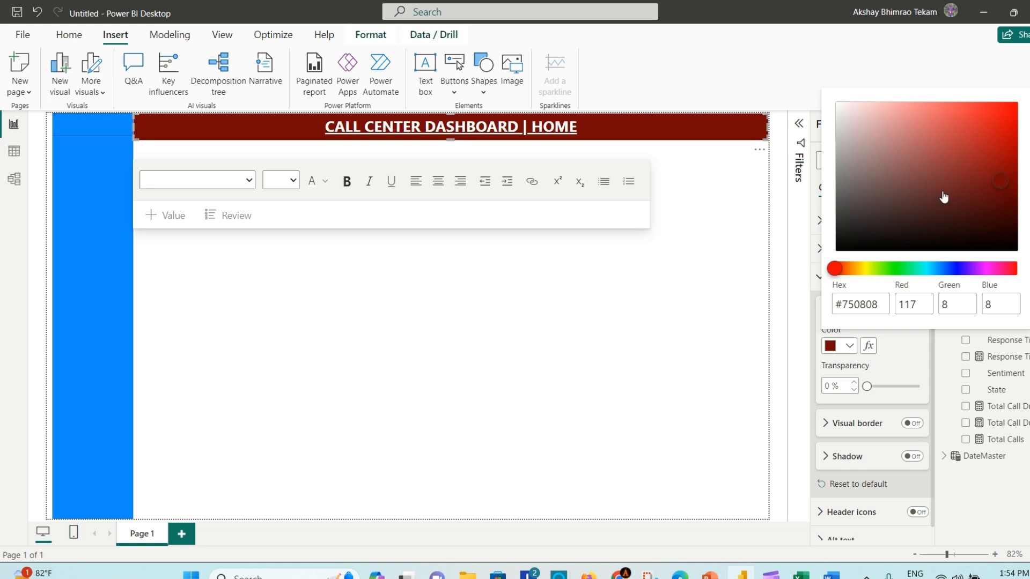
left_click(883, 308)
left_click_drag(883, 306, 819, 309)
key("ctrl+c")
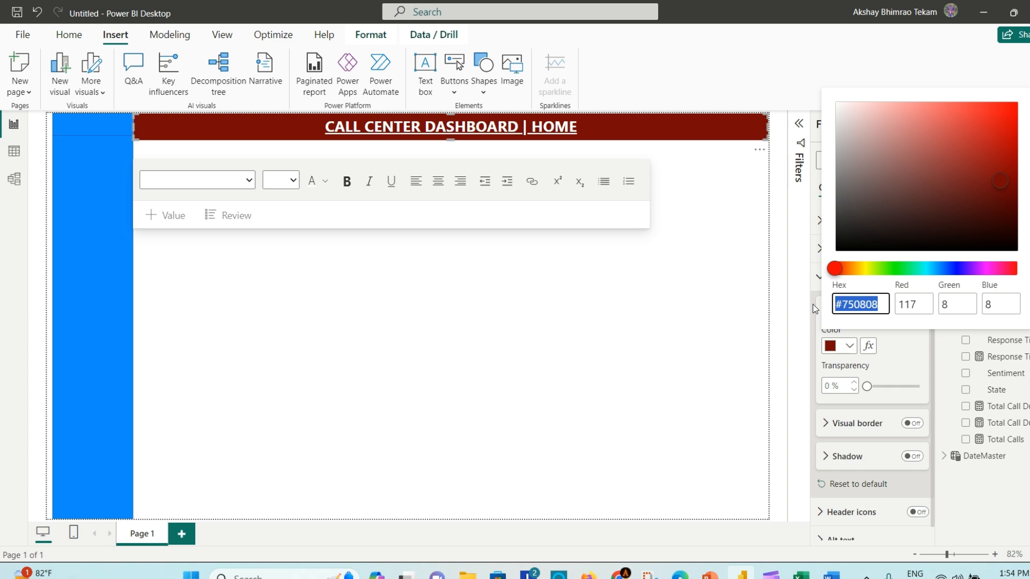
left_click(735, 346)
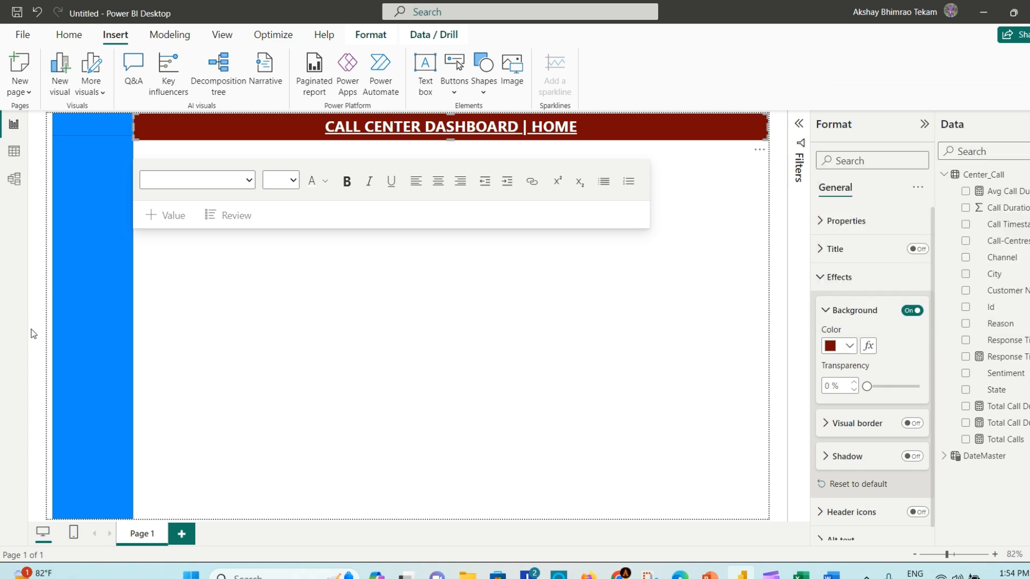
- Turn on the background effect of the vertical sidebar rectangle and set its colour to #750808
left_click(92, 320)
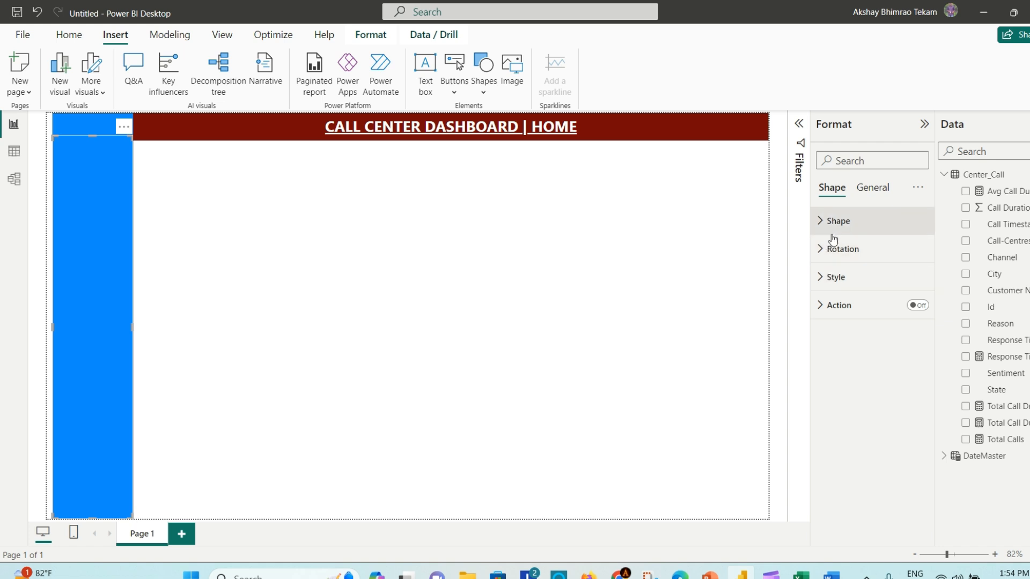
left_click(869, 189)
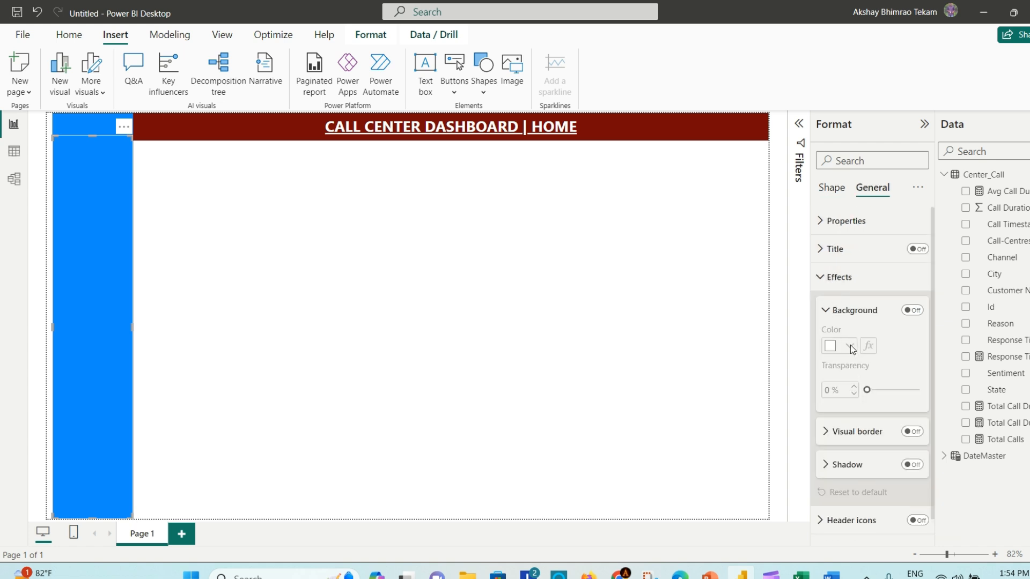
left_click(911, 311)
left_click(849, 346)
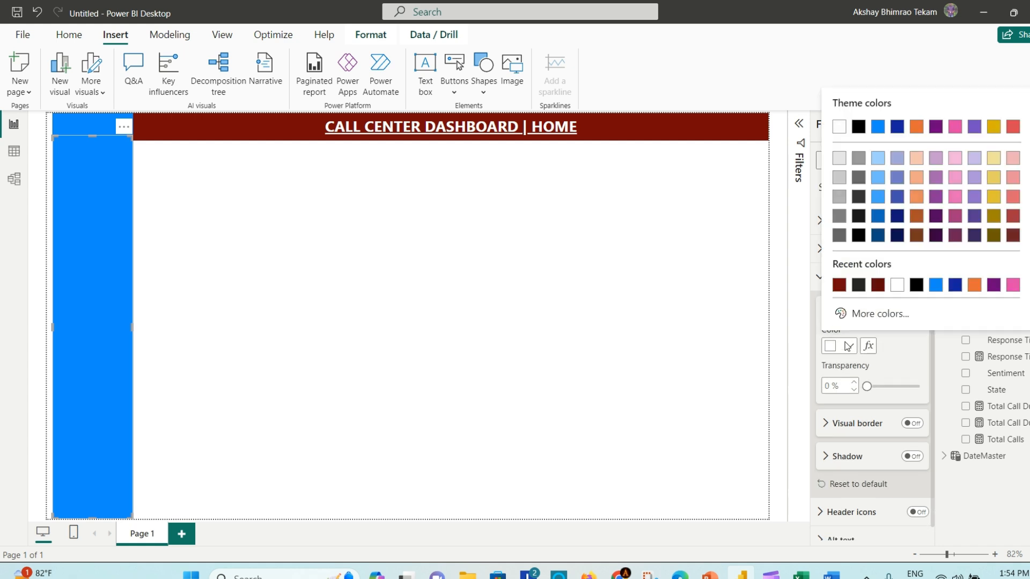
left_click(877, 314)
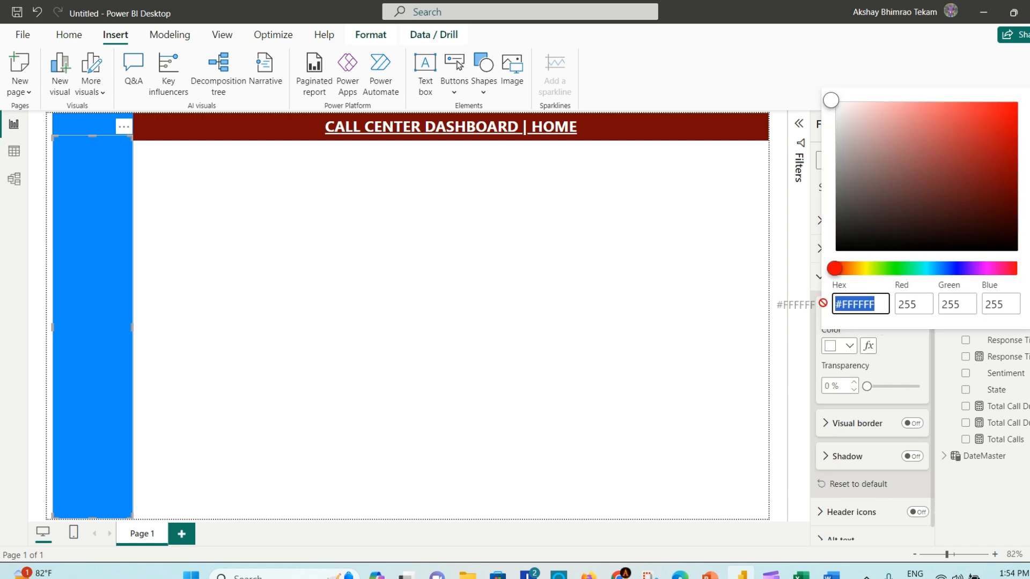
key("ctrl+v")
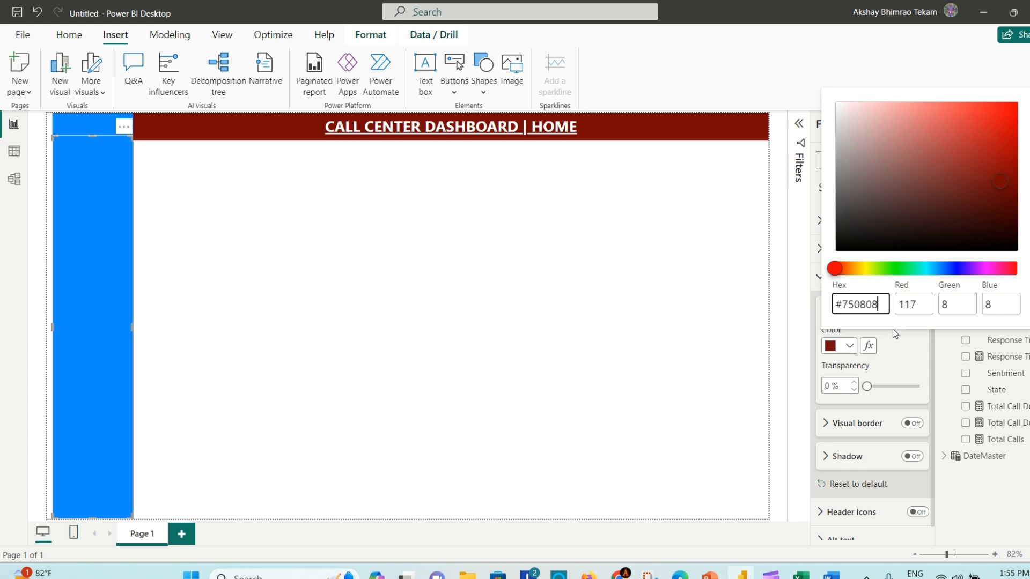
left_click(893, 353)
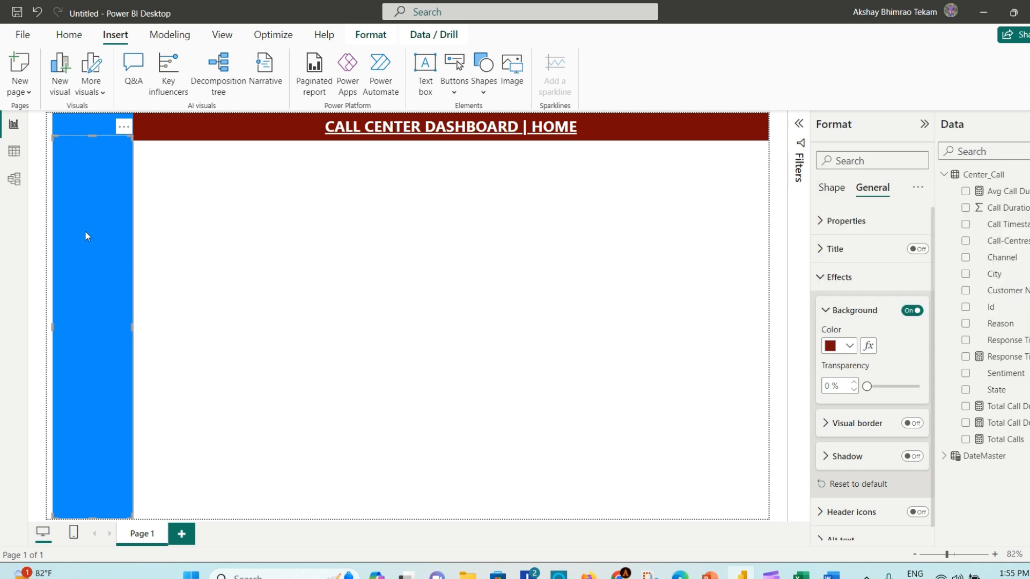
- Set the fill colour of the vertical sidebar rectangle's shape style to #750808
left_click(89, 125)
left_click(102, 162)
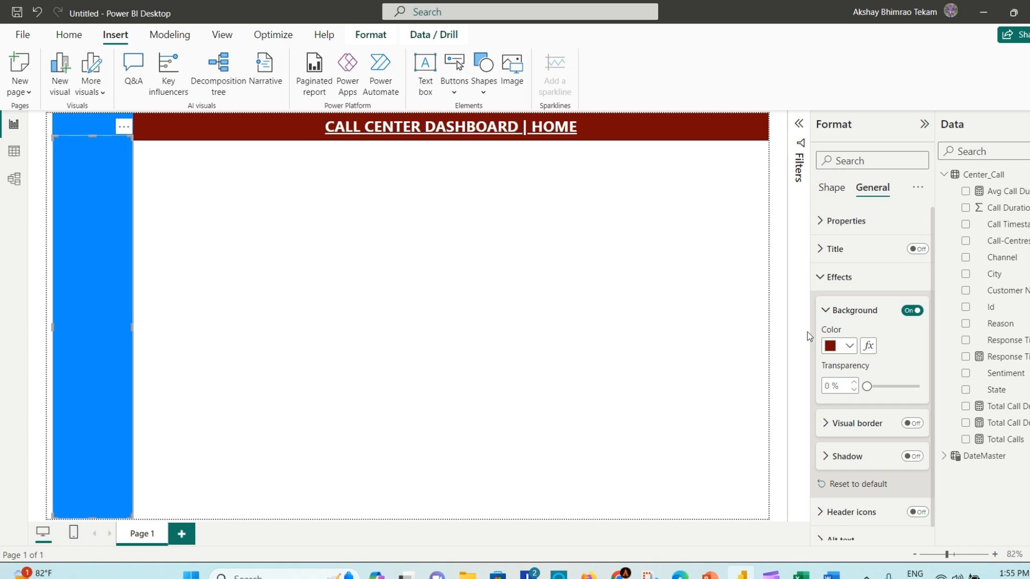
left_click(840, 191)
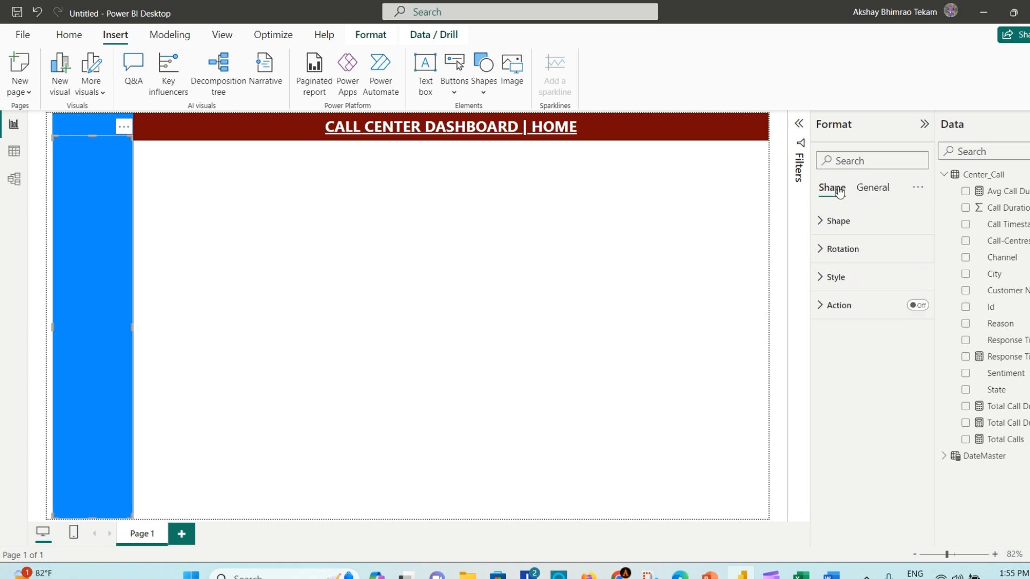
left_click(824, 277)
left_click(850, 346)
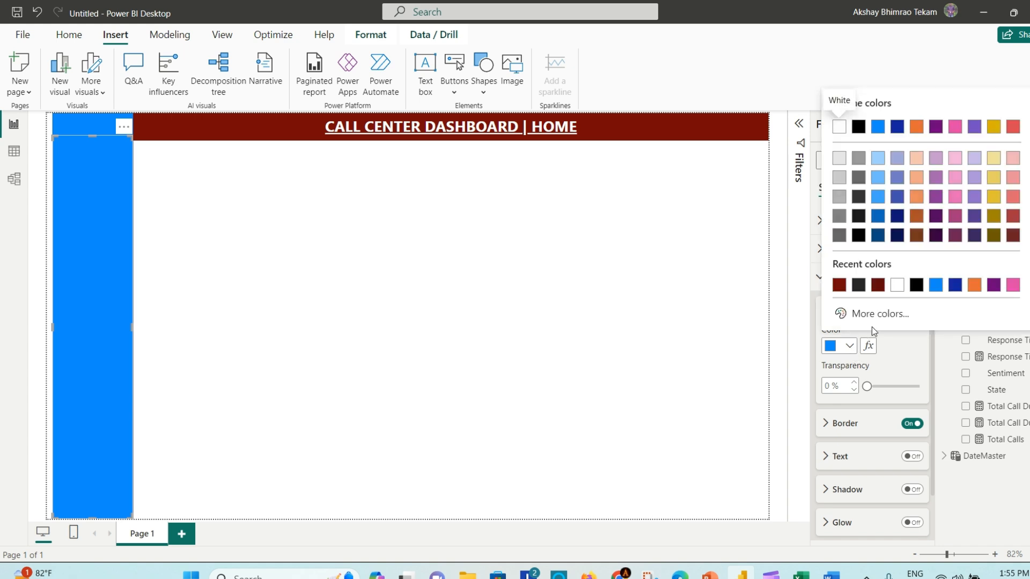
left_click(875, 314)
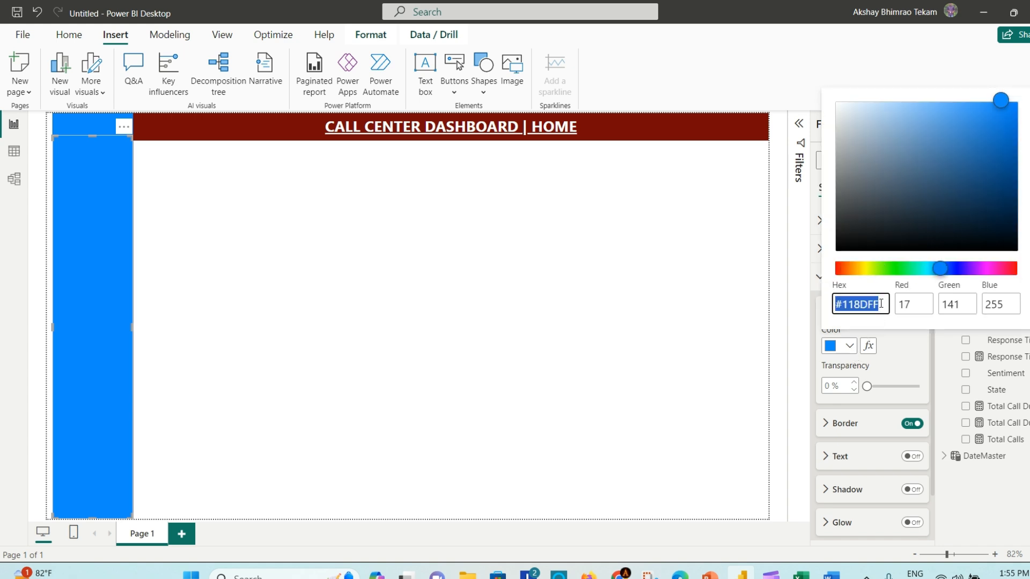
type("#750808")
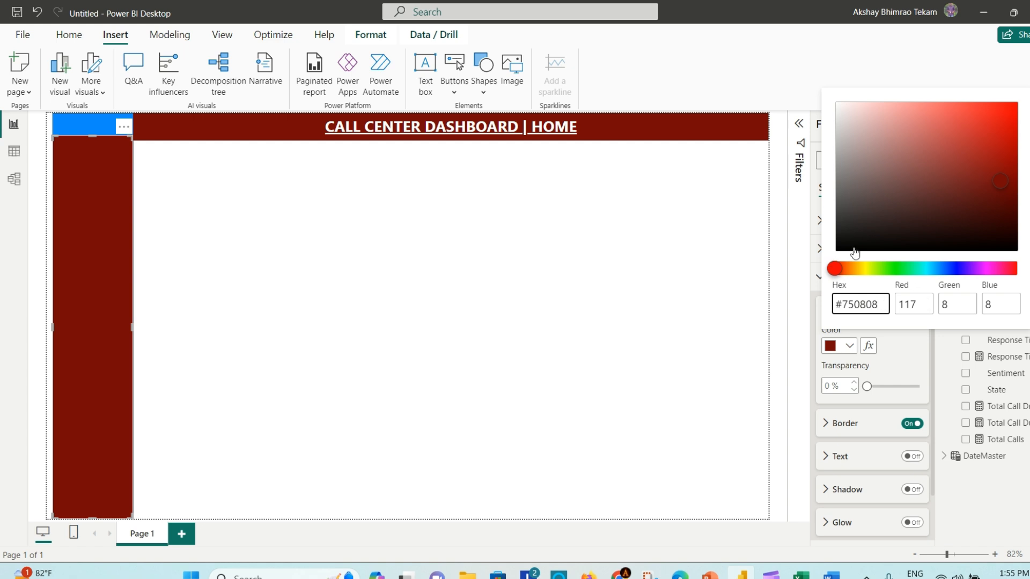
left_click(896, 345)
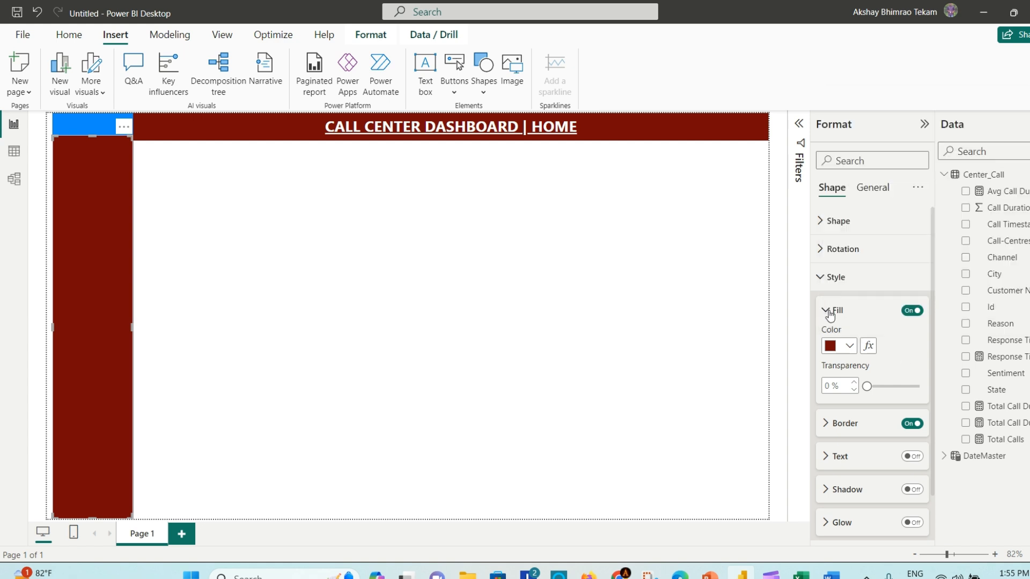
left_click(830, 315)
left_click(826, 277)
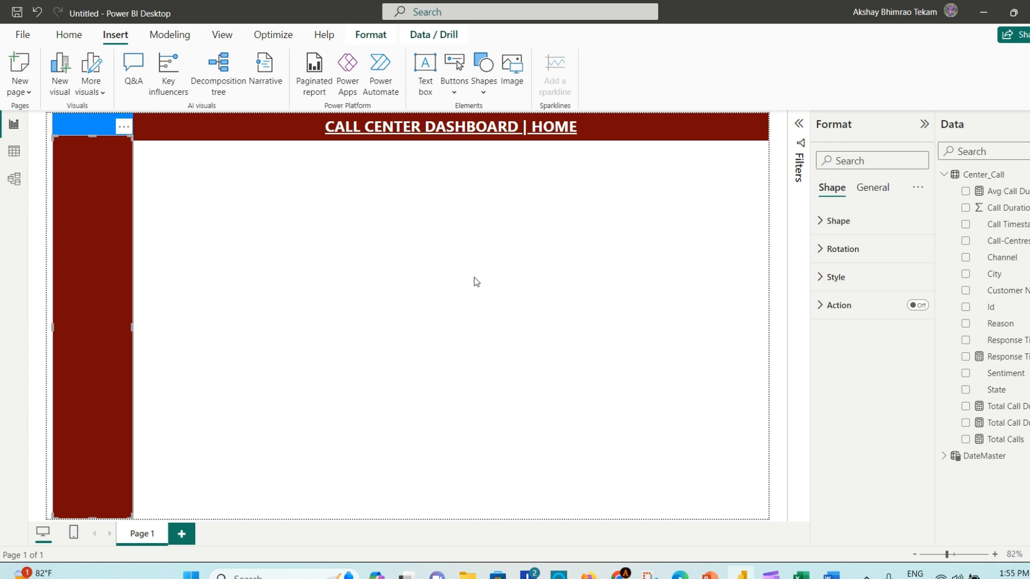
left_click(552, 301)
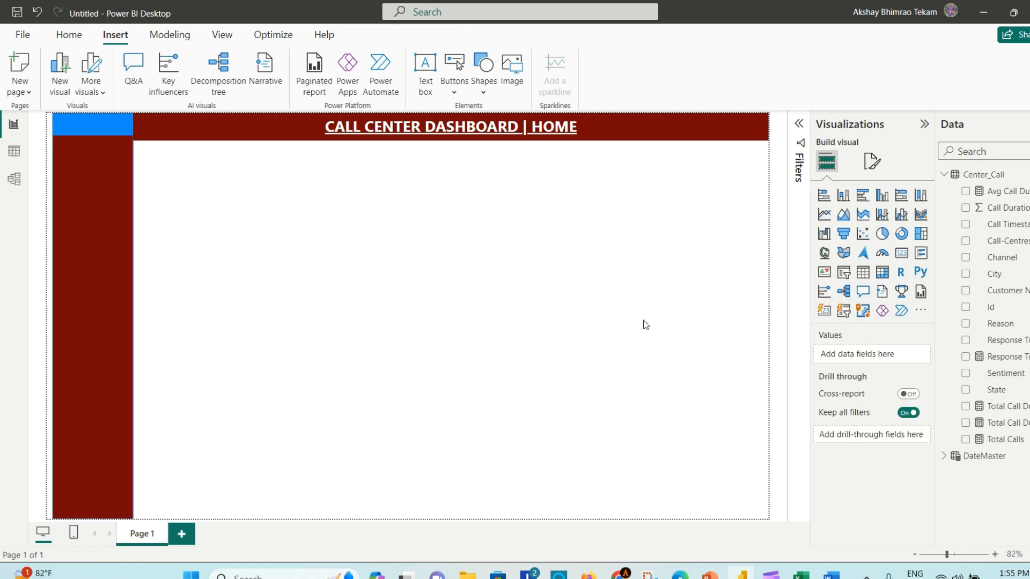
- Insert a new-style card visual and shrink its height to a strip directly below the title bar
left_click(825, 314)
left_click_drag(768, 518, 766, 209)
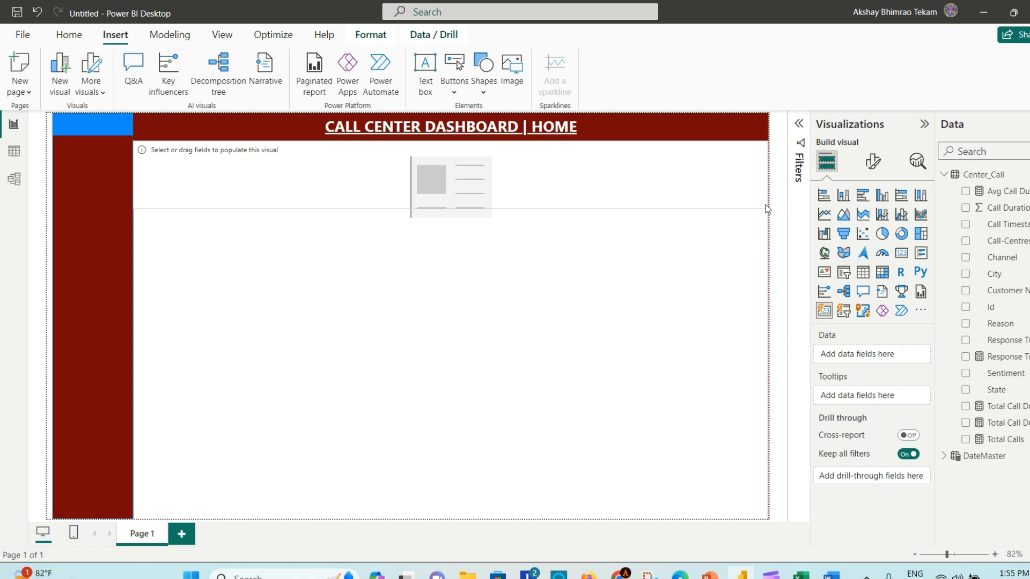
- Add Total Calls, Total Call Duration (Min), Total Call Duration (Hrs), Avg Call Duration (Min) and Response Time % to the card visual
left_click_drag(762, 206, 763, 207)
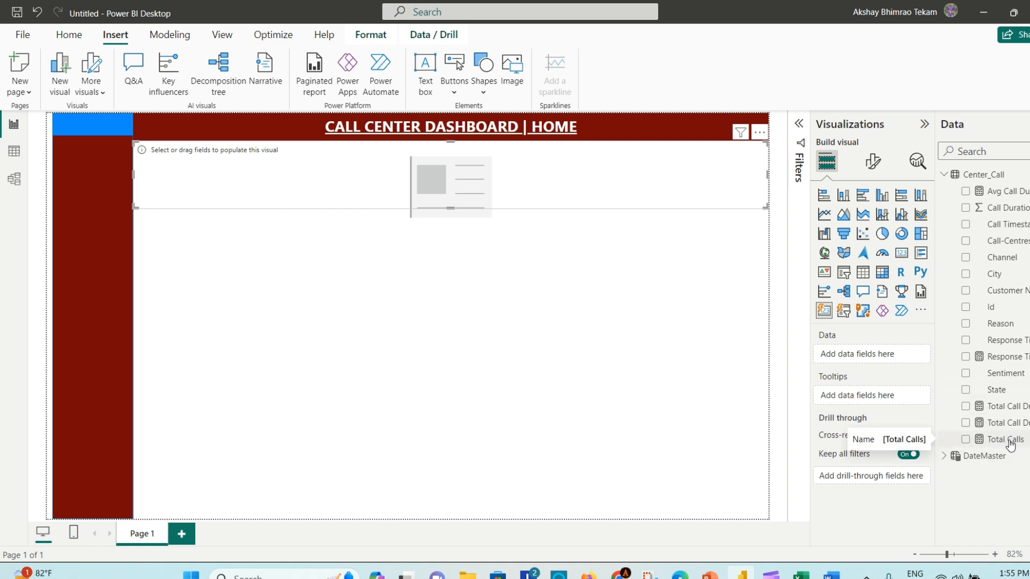
left_click_drag(1011, 444, 506, 186)
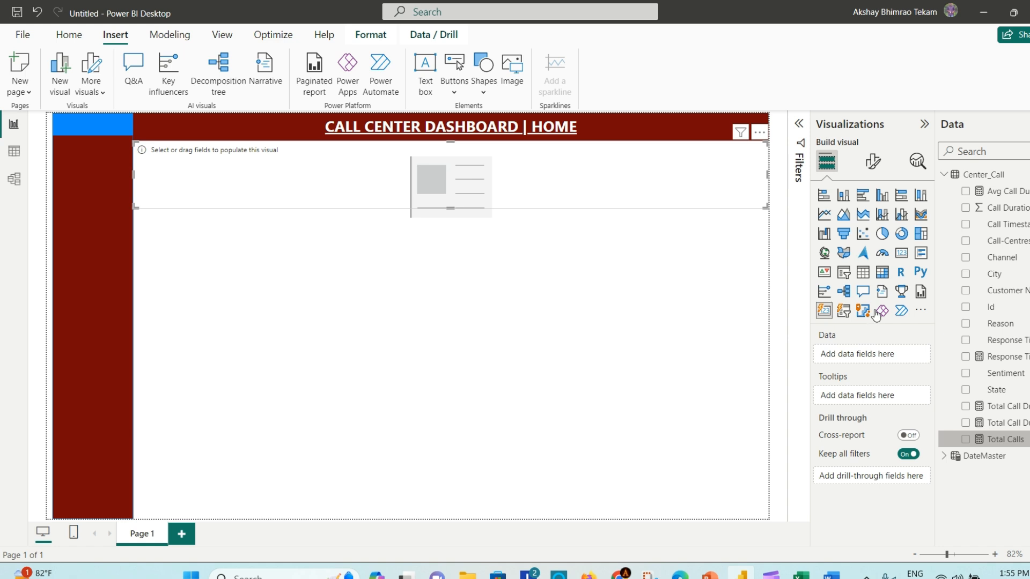
left_click_drag(875, 315, 870, 354)
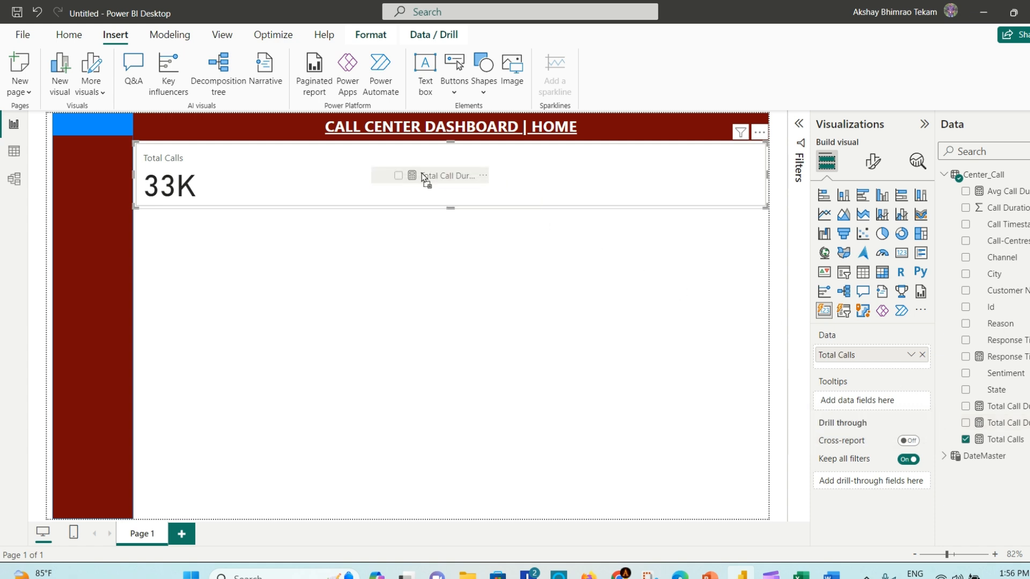
left_click(966, 423)
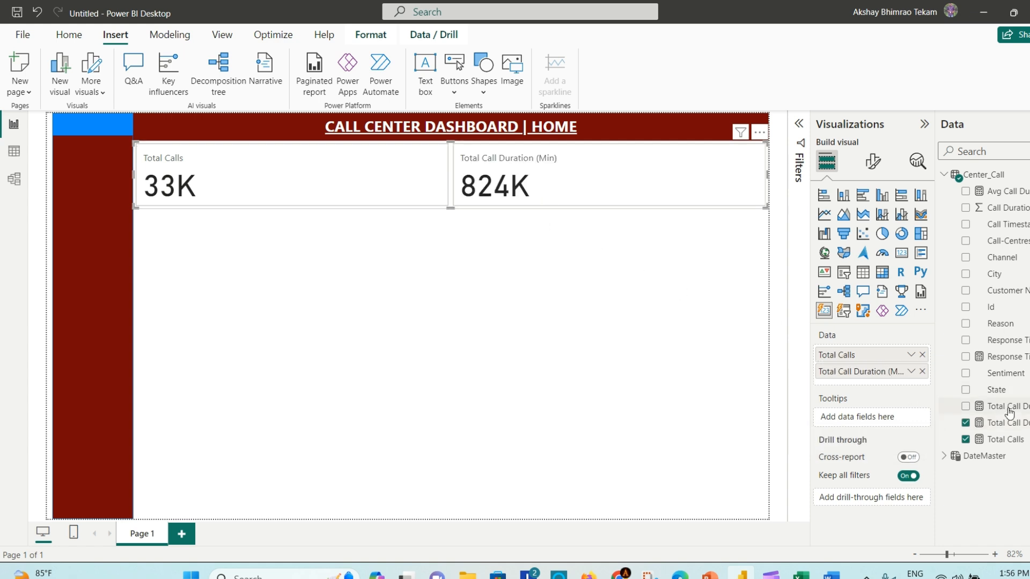
left_click_drag(1008, 412, 708, 182)
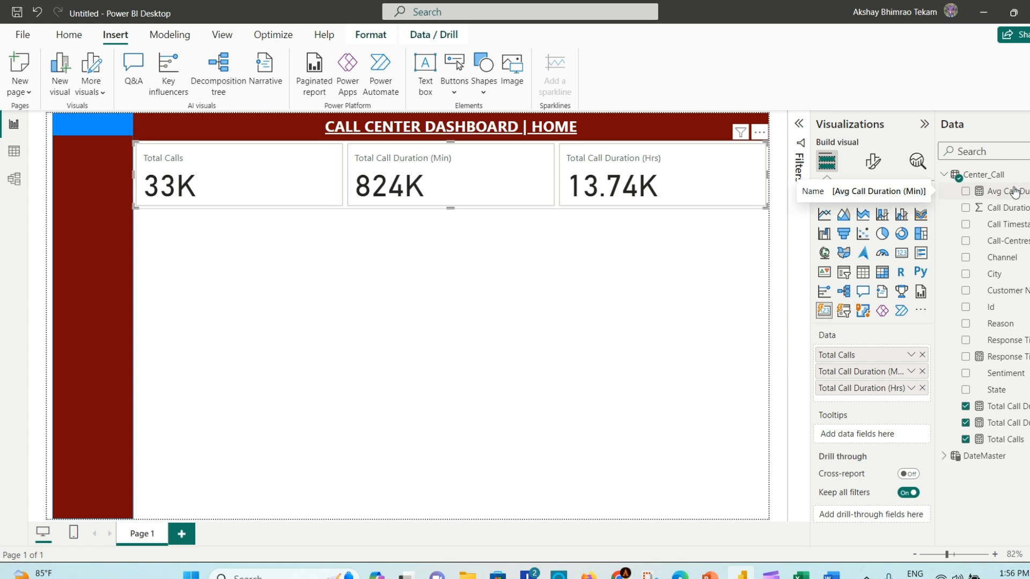
left_click_drag(1014, 193, 711, 173)
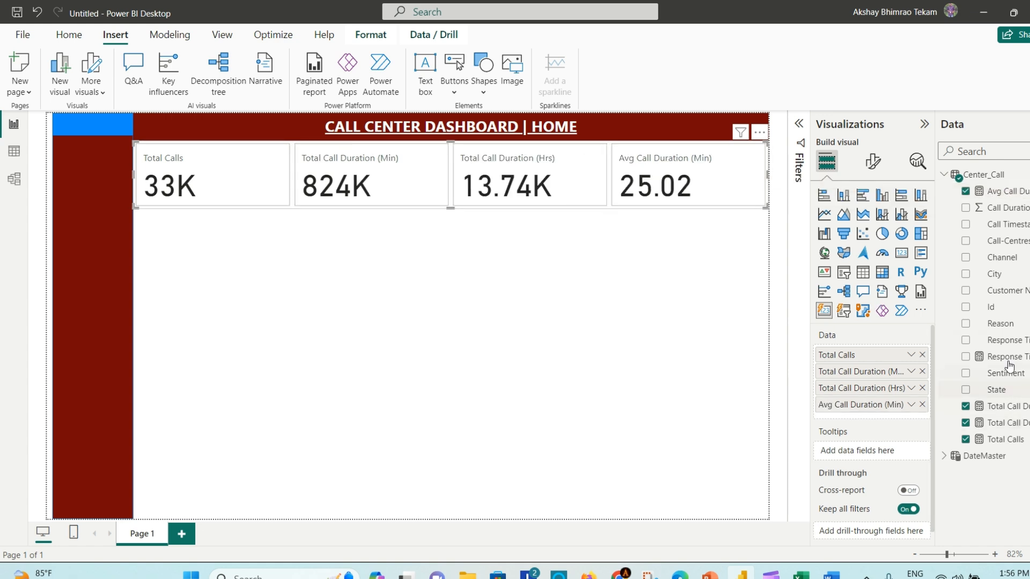
left_click_drag(1019, 364, 729, 162)
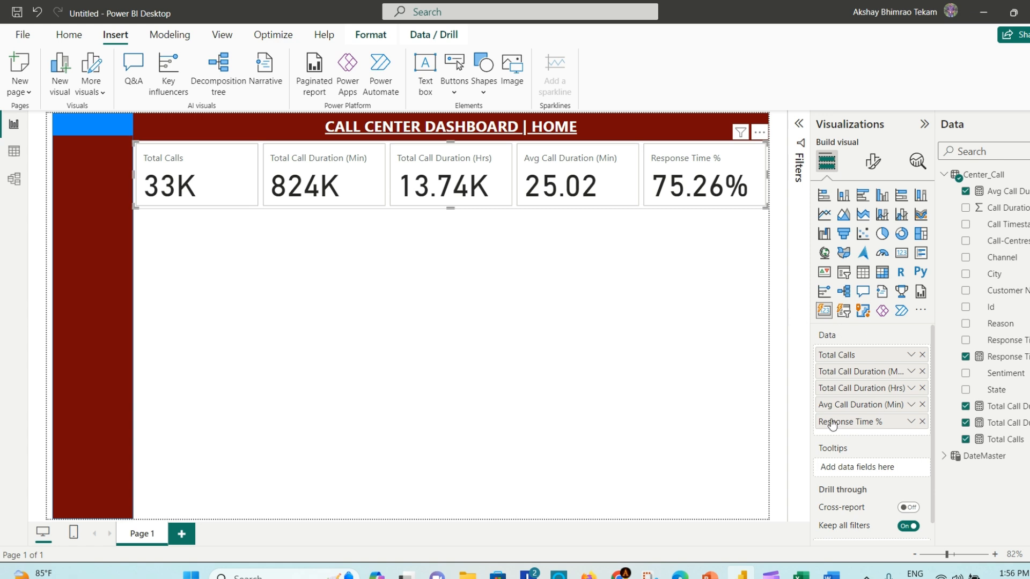
- Set the space between cards in the card visual's layout to 5 px
left_click(874, 164)
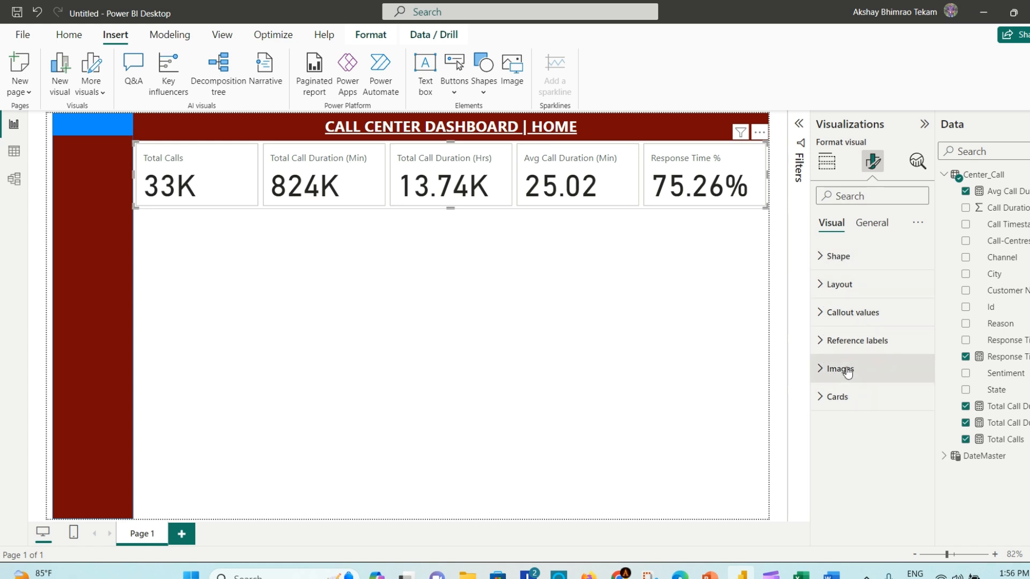
left_click(819, 259)
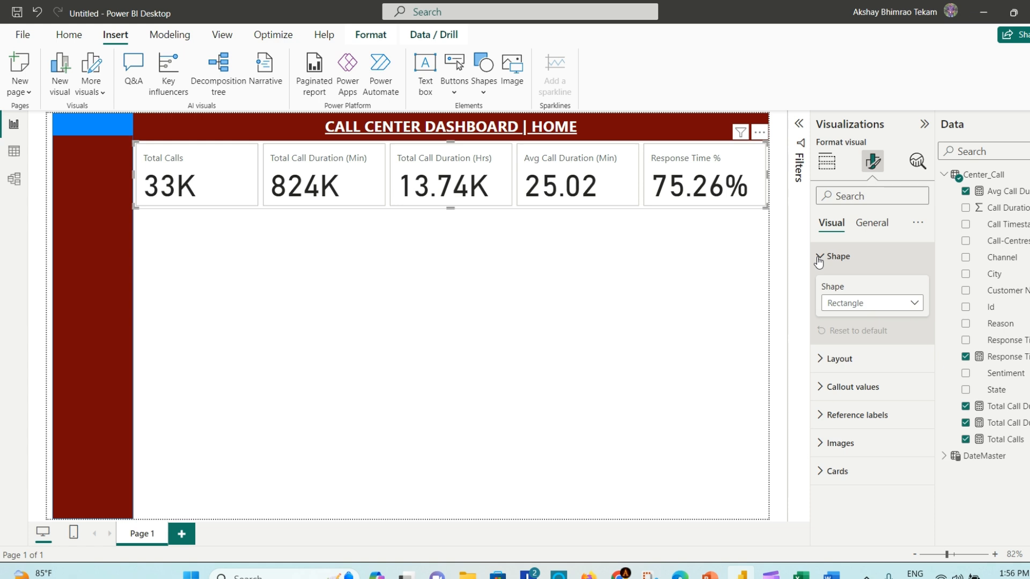
left_click(913, 304)
left_click(913, 304)
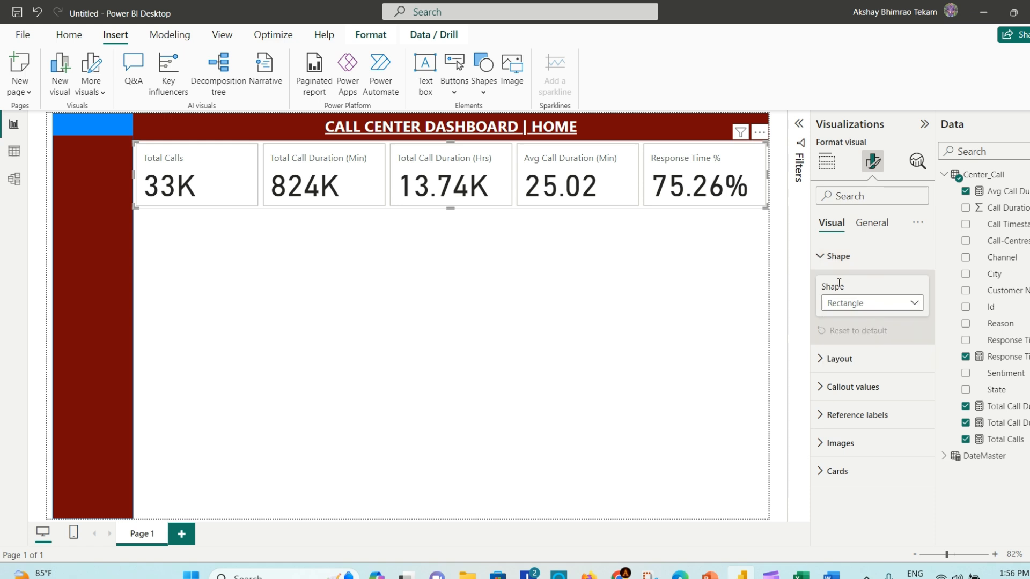
left_click(820, 360)
scroll(863, 367, "down", 3)
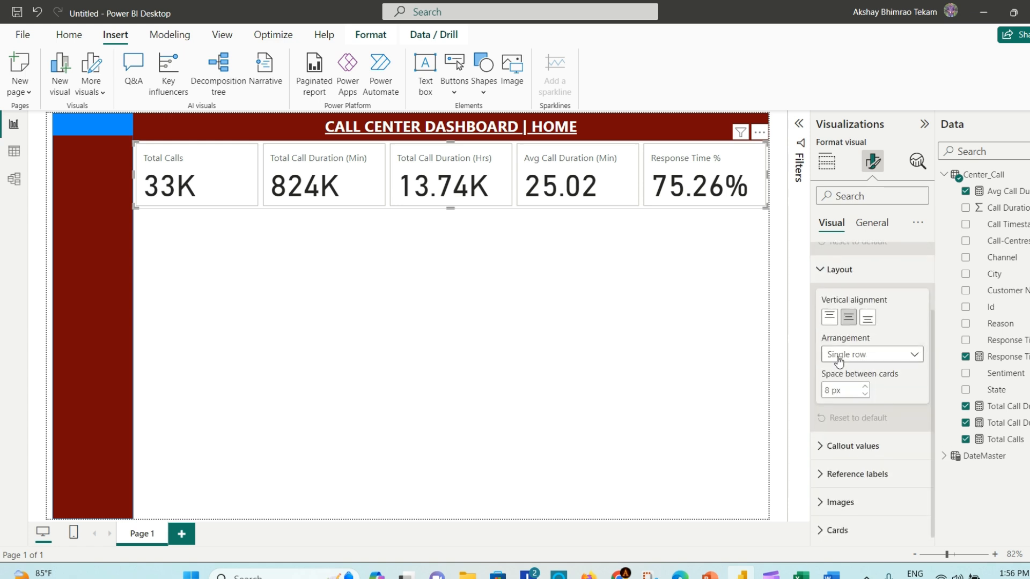
scroll(893, 394, "down", 1)
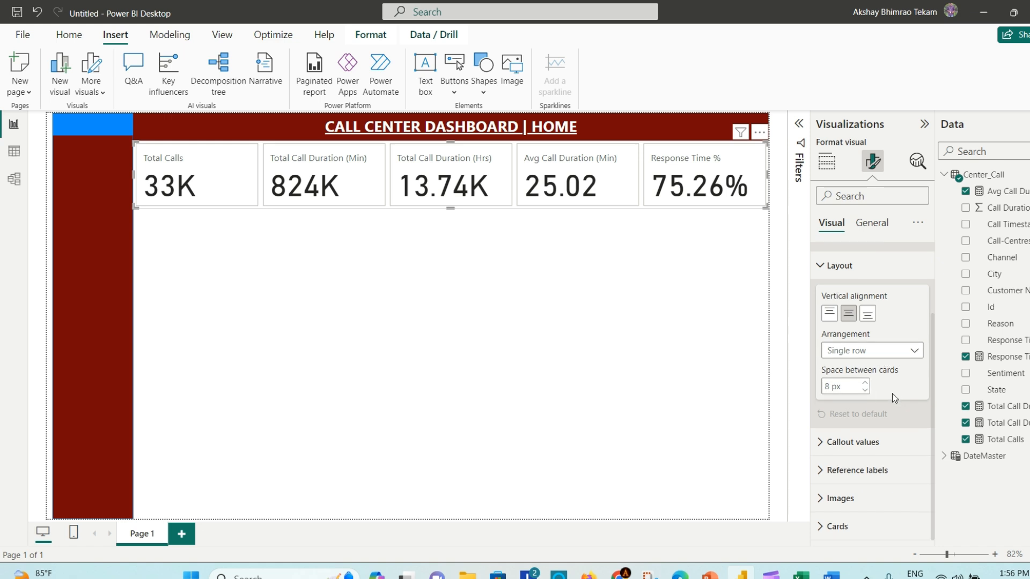
left_click(865, 392)
left_click(865, 392)
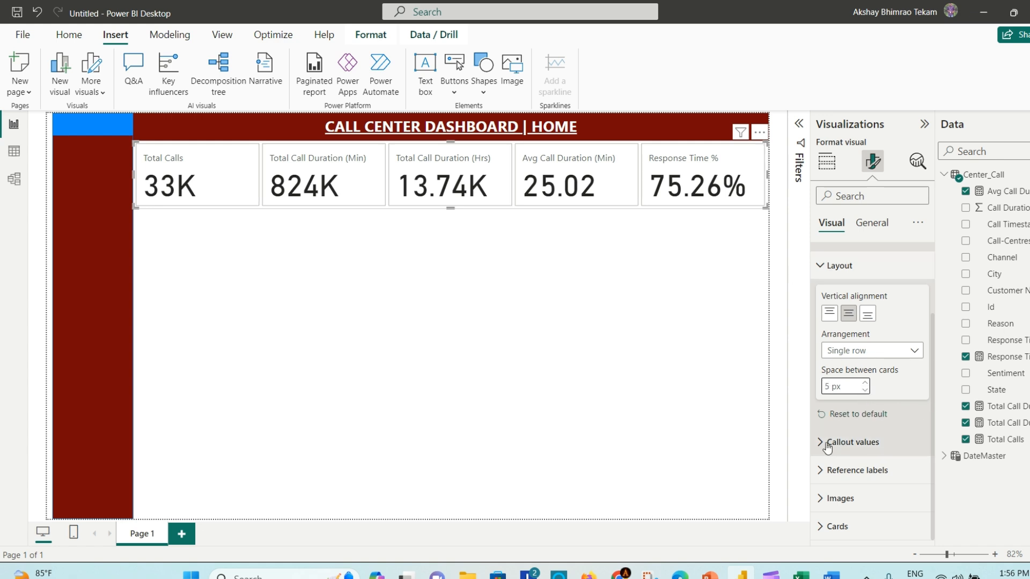
- Centre the callout values horizontally and make them bold for all series of the card visual
left_click(881, 435)
scroll(882, 434, "down", 1)
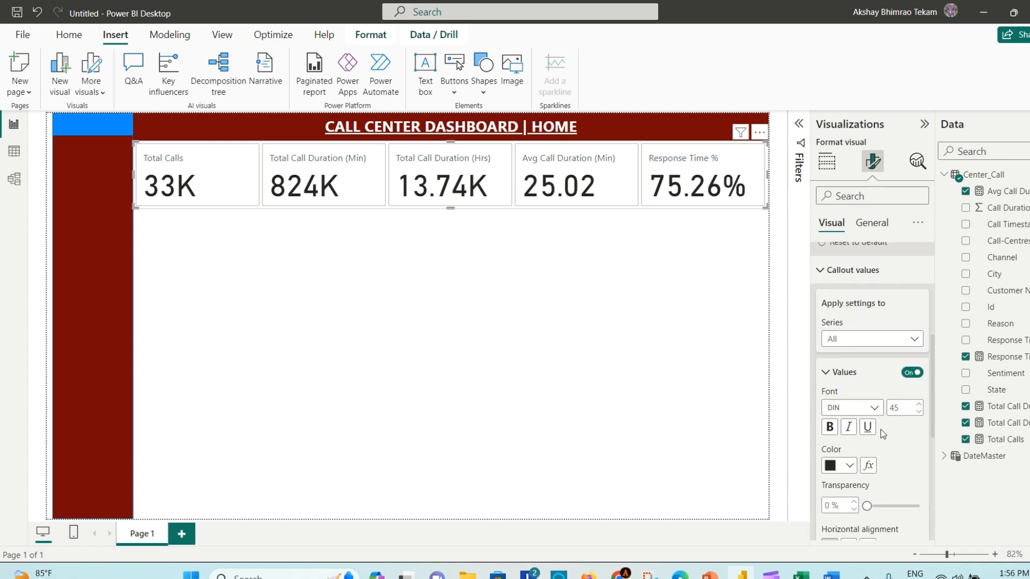
left_click(914, 332)
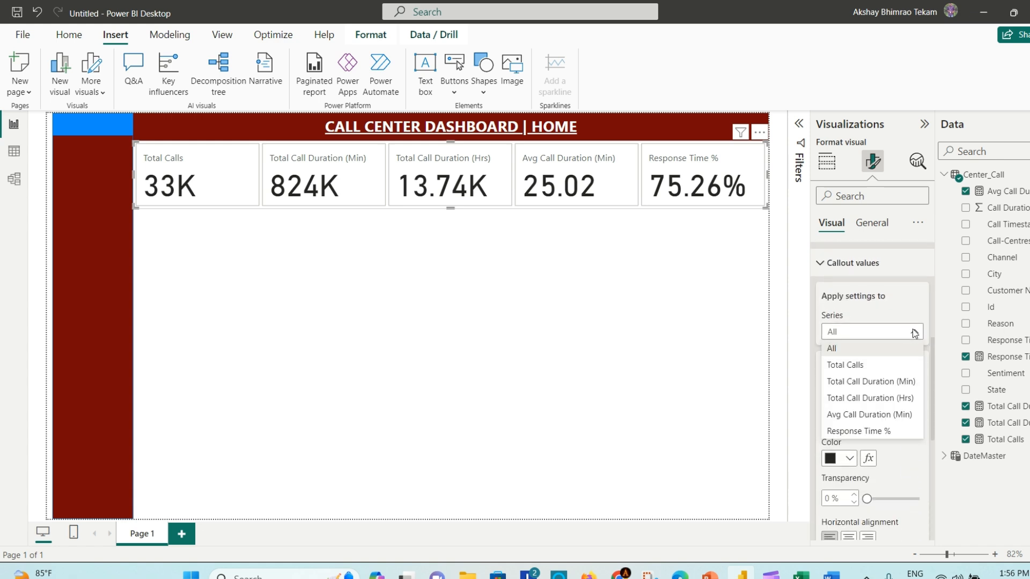
left_click(913, 329)
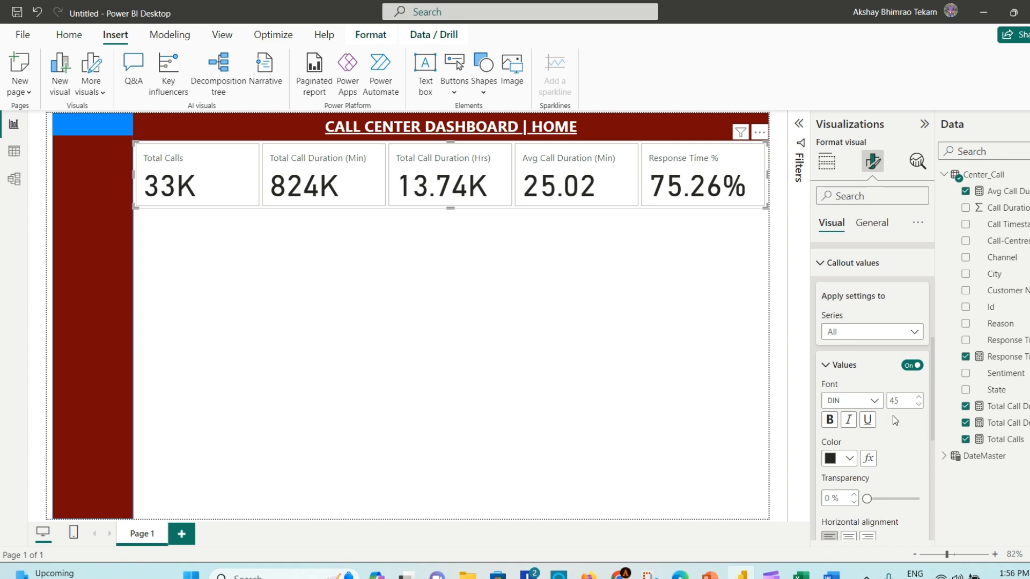
scroll(893, 416, "down", 2)
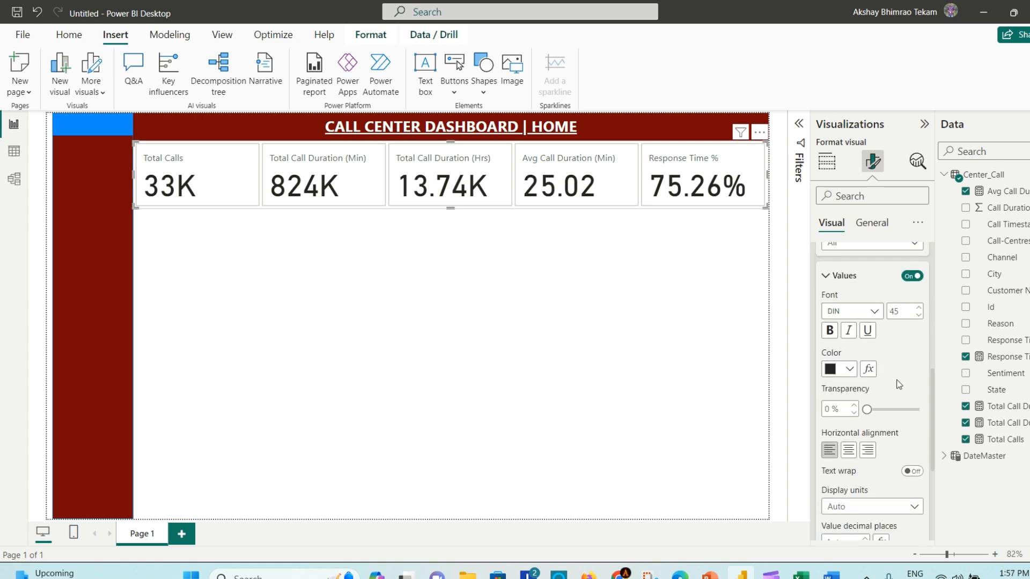
left_click(849, 451)
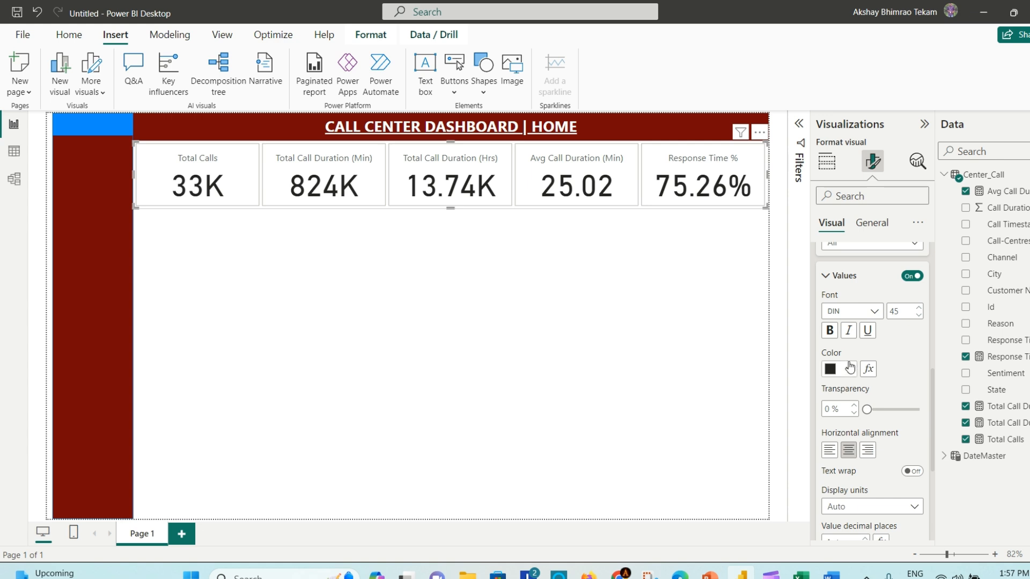
left_click(830, 331)
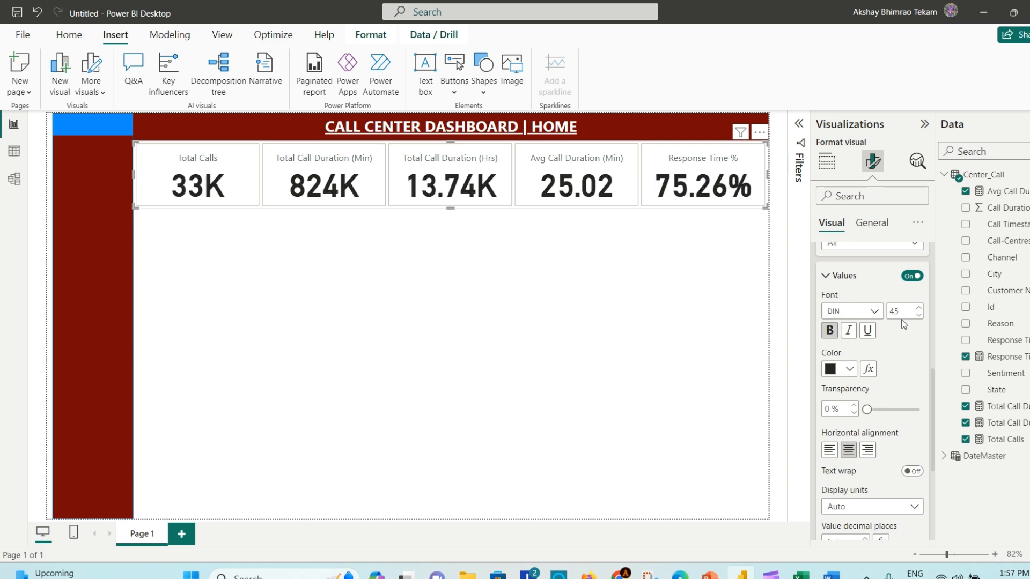
- Set the font size of the callout values to 35
left_click(919, 316)
left_click(919, 317)
left_click(919, 316)
left_click(919, 316)
left_click(919, 316)
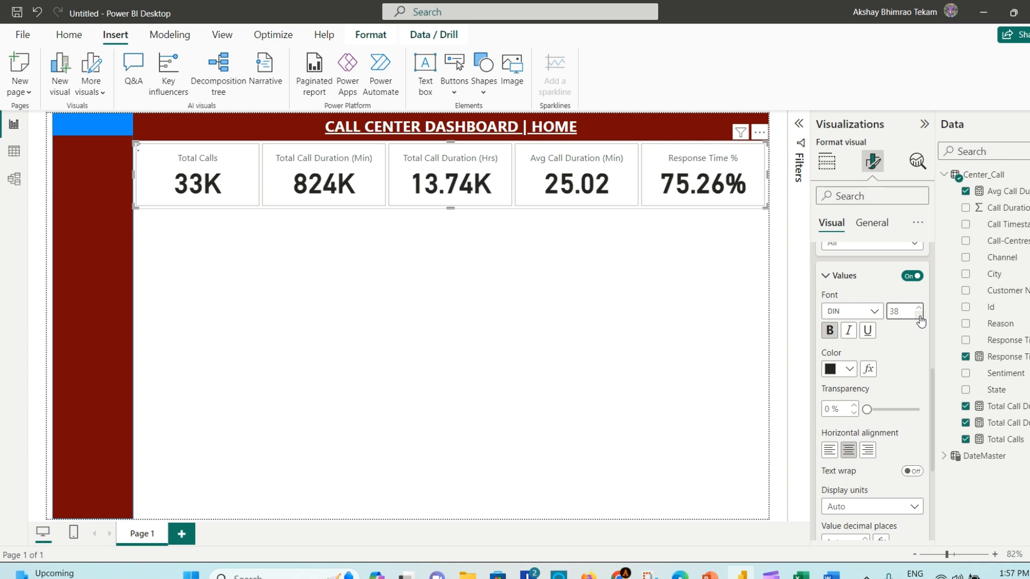
left_click(919, 316)
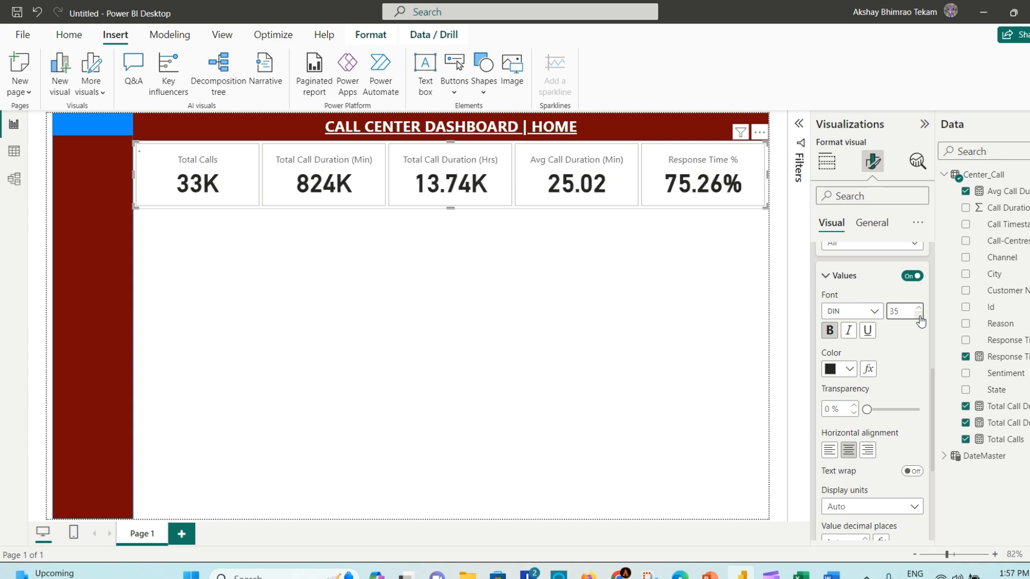
left_click(920, 317)
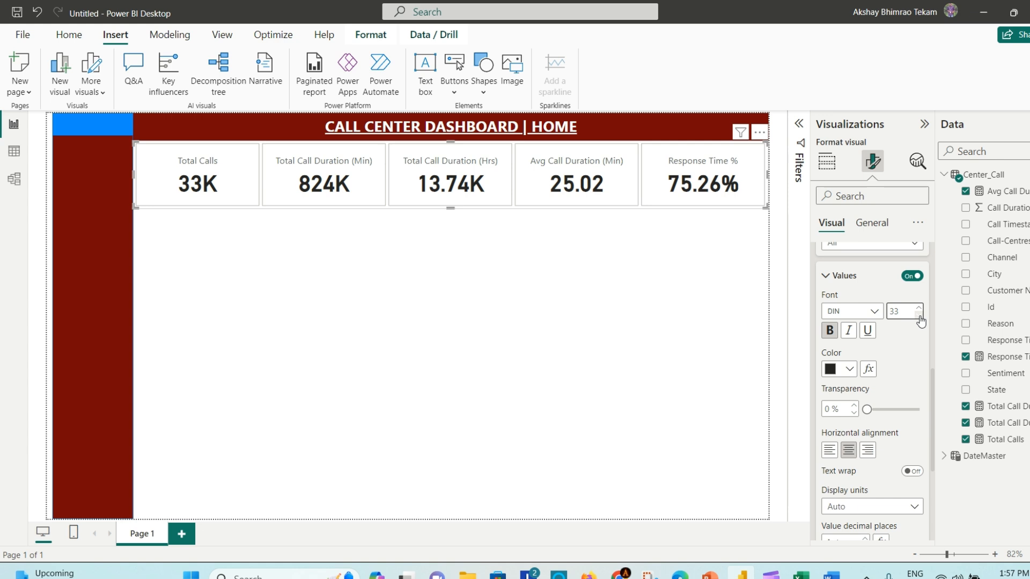
left_click(919, 309)
left_click(919, 310)
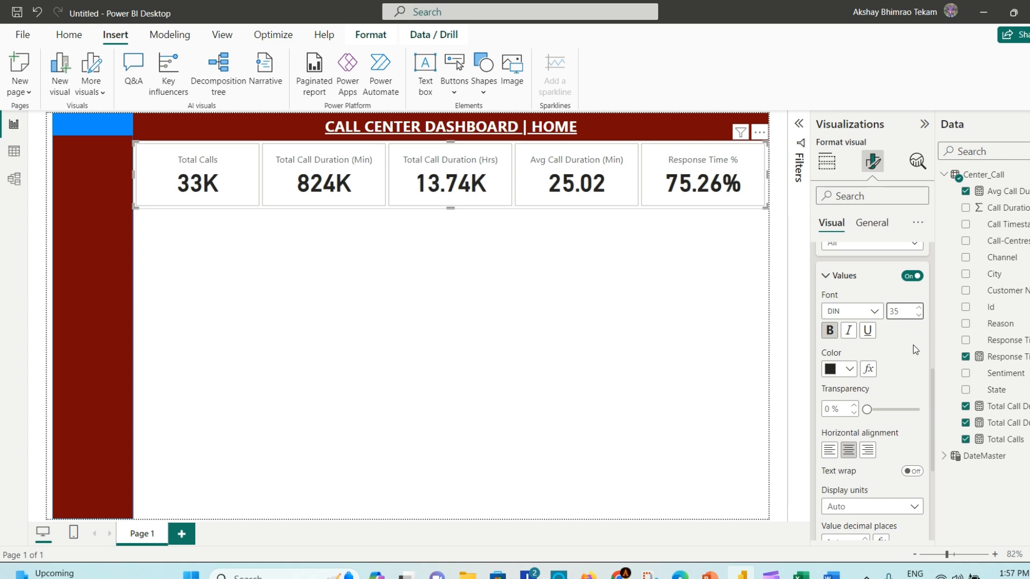
- Change the callout values' font to Segoe UI and set its size to 30
left_click(870, 316)
scroll(873, 483, "down", 3)
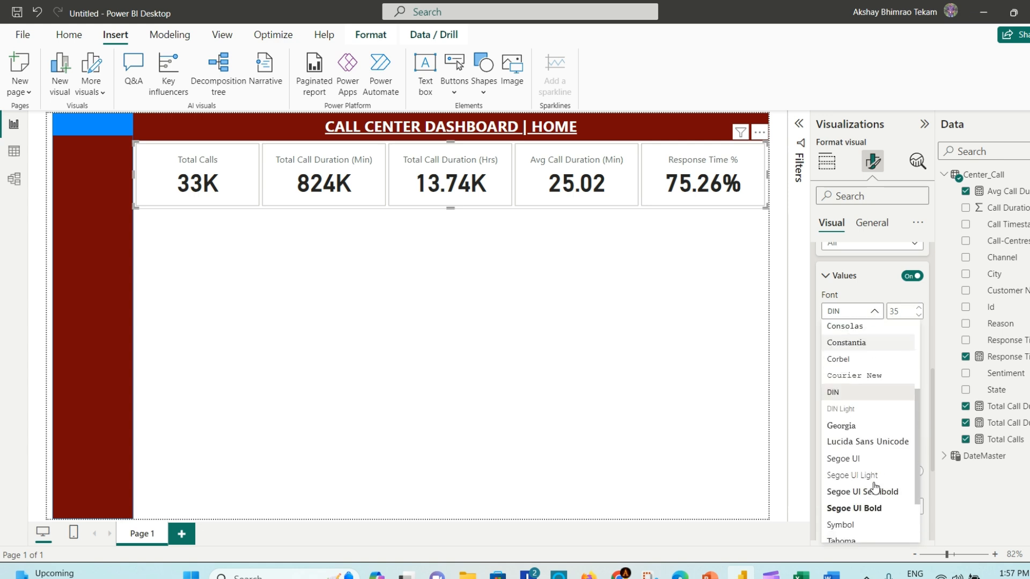
left_click(870, 461)
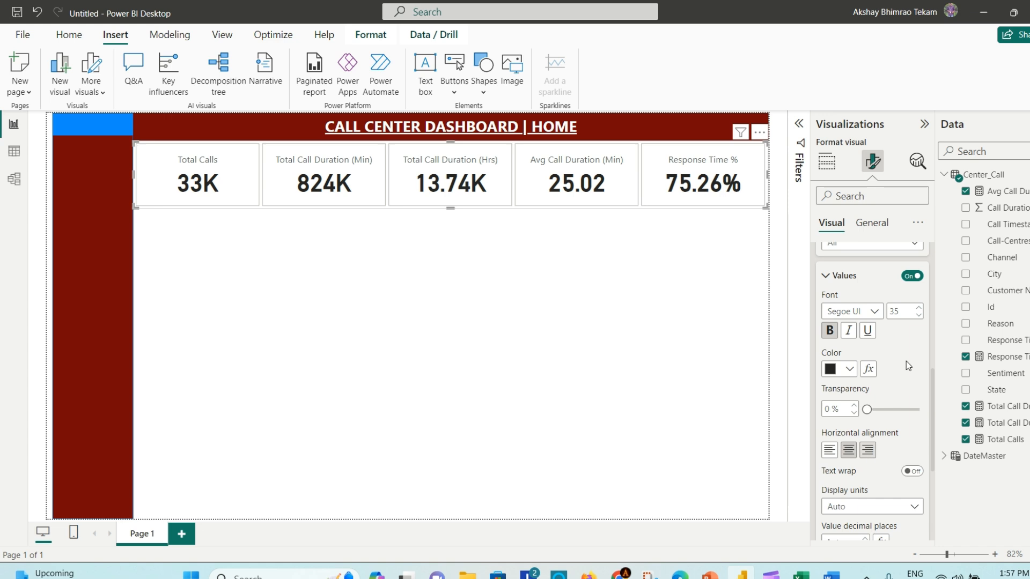
left_click(917, 316)
left_click(918, 316)
left_click(918, 316)
left_click(917, 316)
left_click(918, 316)
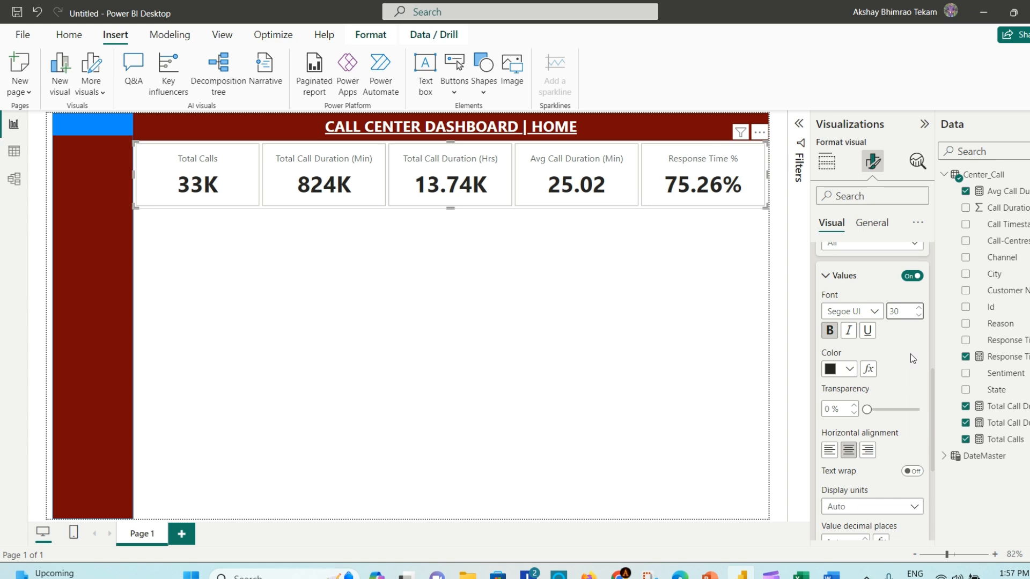
- Make the card labels bold and set their font size to 11
scroll(910, 353, "down", 5)
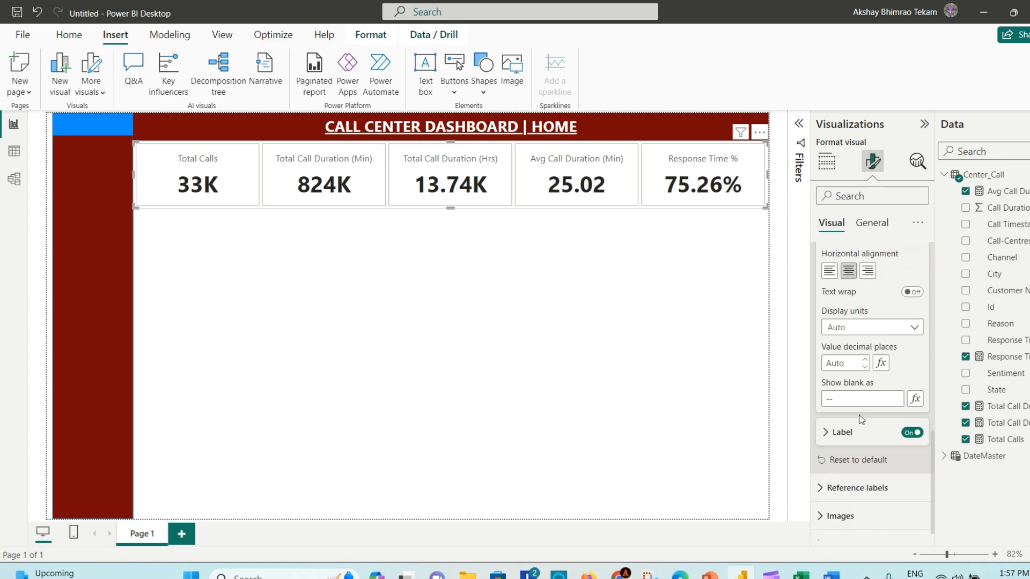
left_click(877, 424)
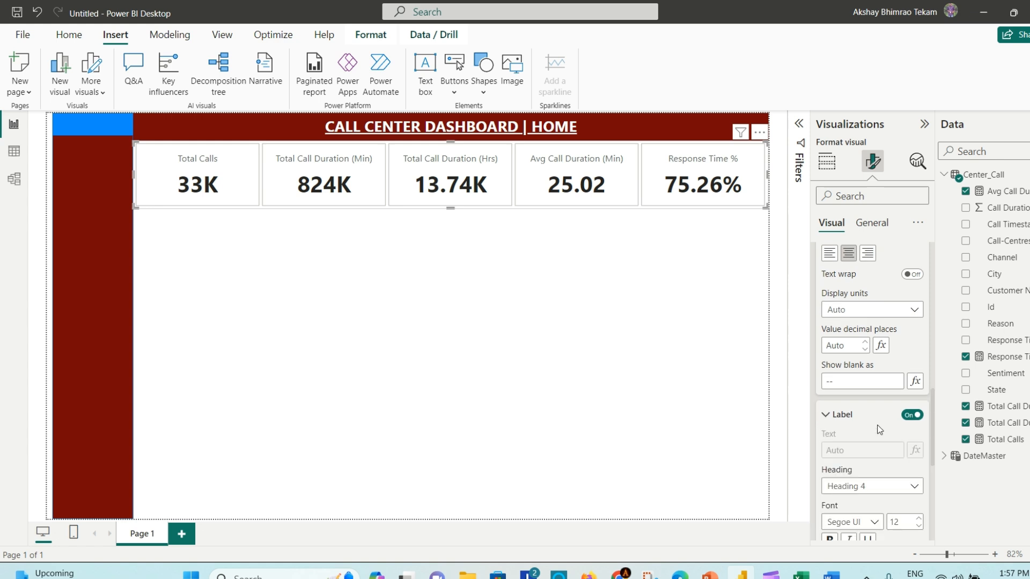
scroll(880, 430, "down", 3)
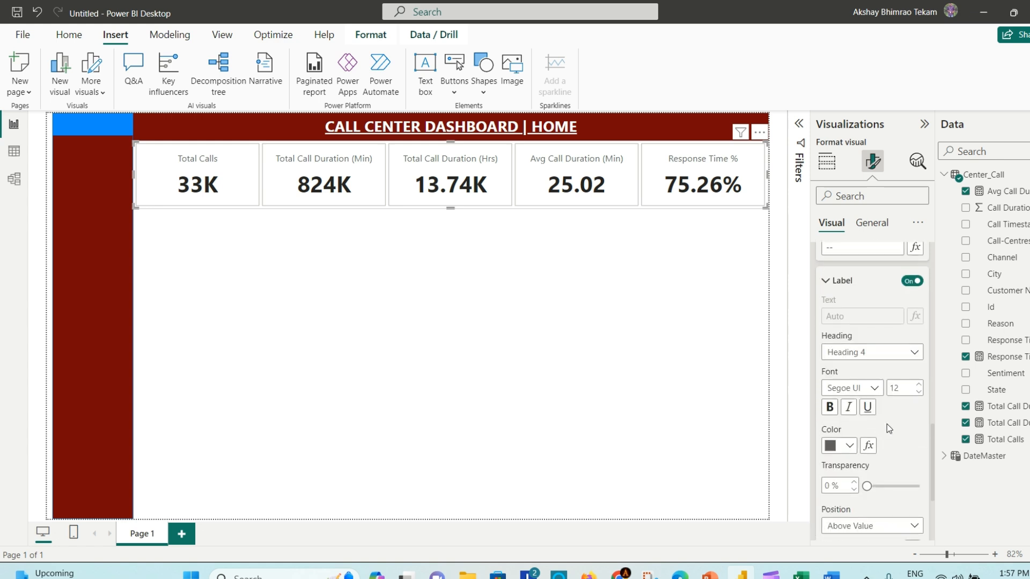
left_click(830, 407)
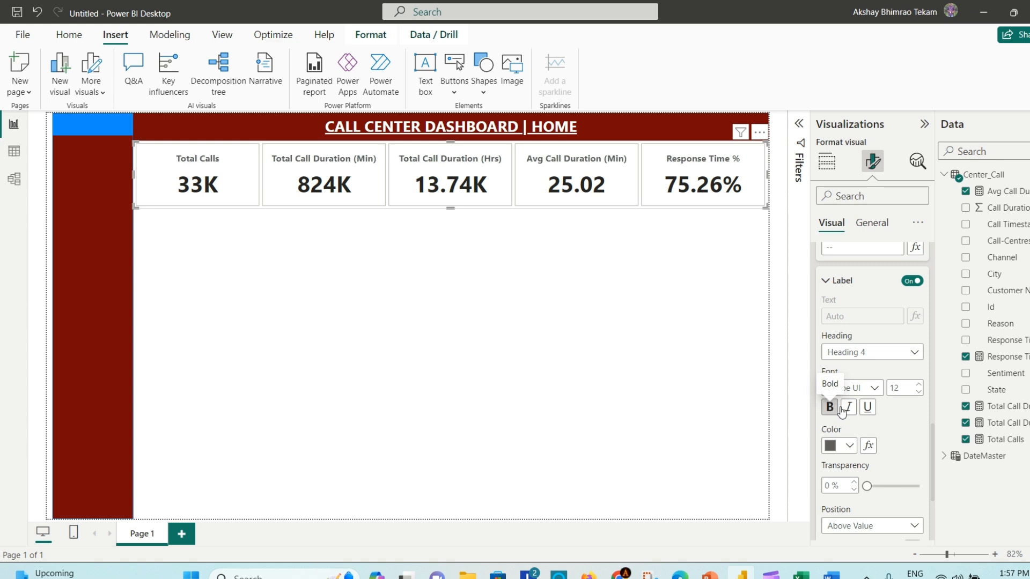
left_click(919, 392)
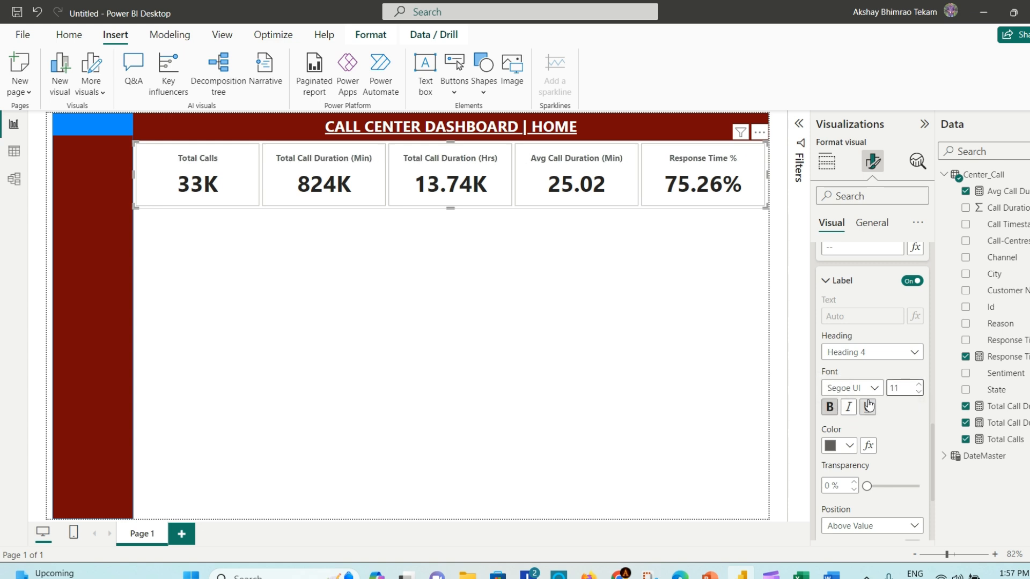
- Set the font colour of the card labels to black
scroll(897, 429, "down", 1)
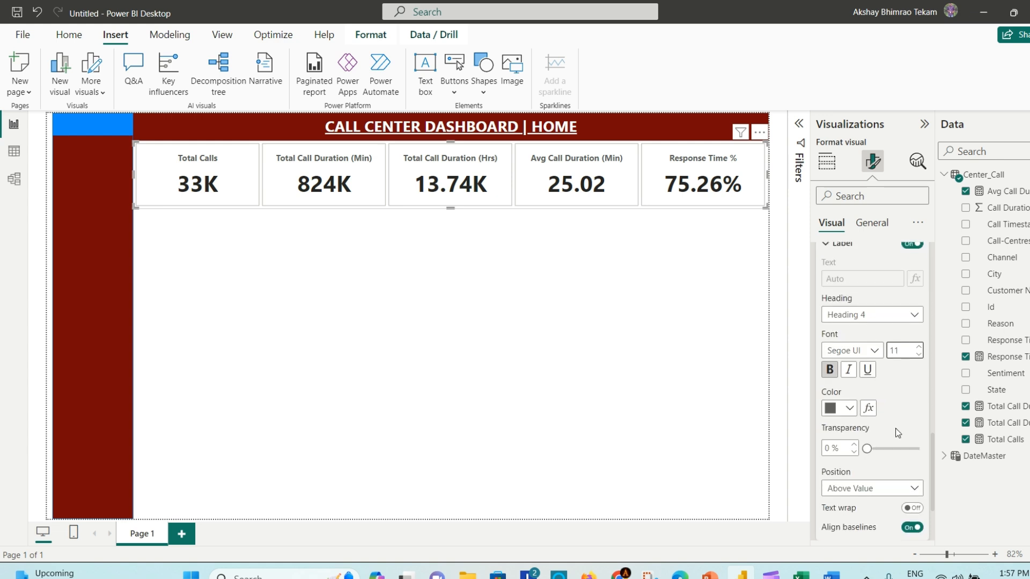
left_click(850, 402)
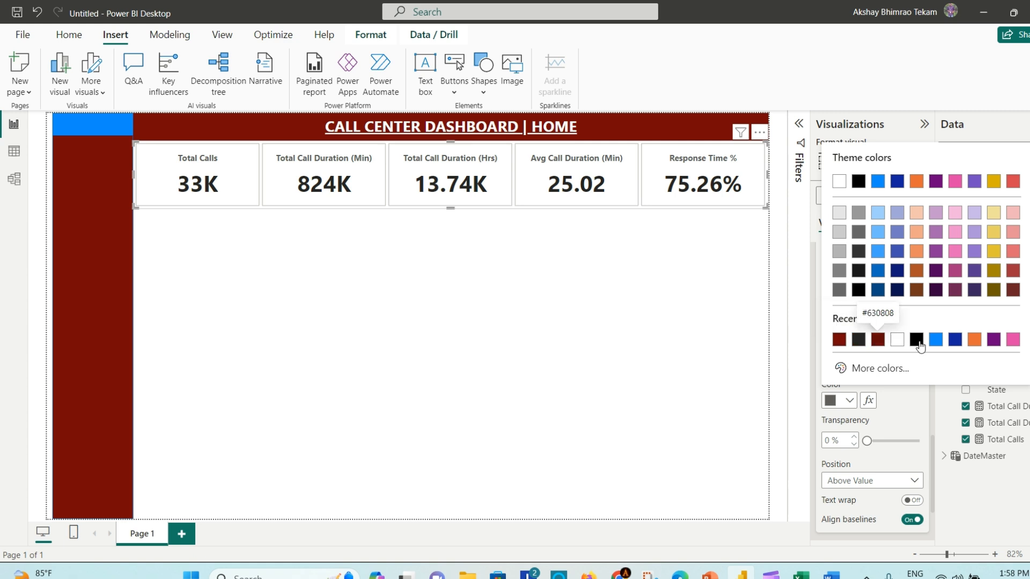
left_click(916, 340)
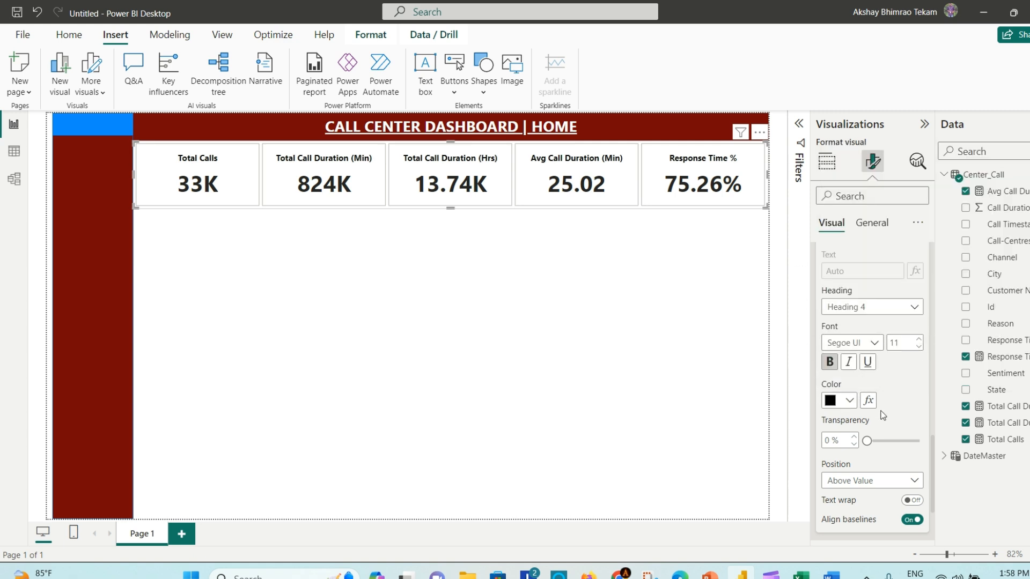
scroll(875, 402, "down", 2)
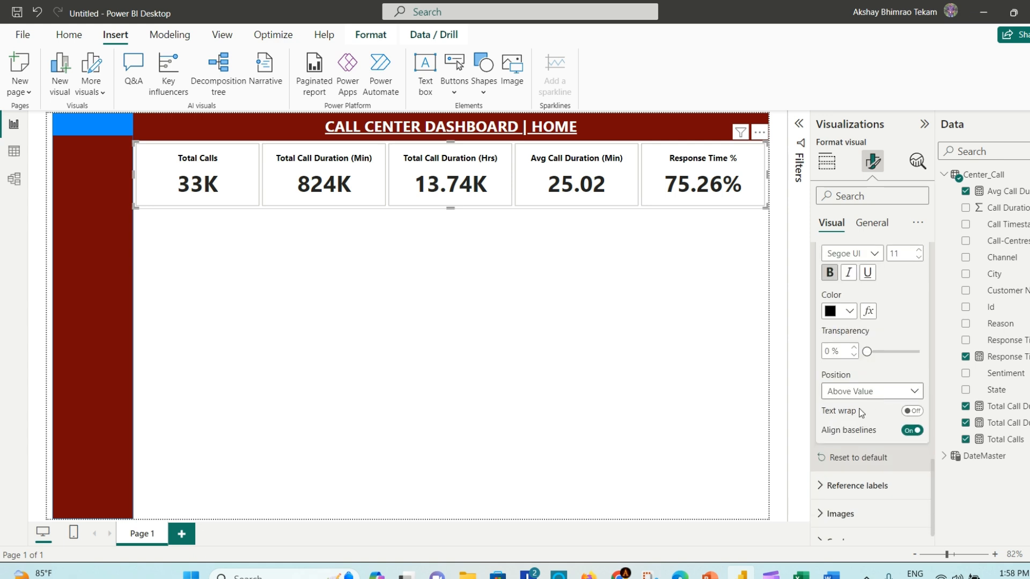
left_click(915, 393)
left_click(911, 348)
scroll(873, 403, "down", 1)
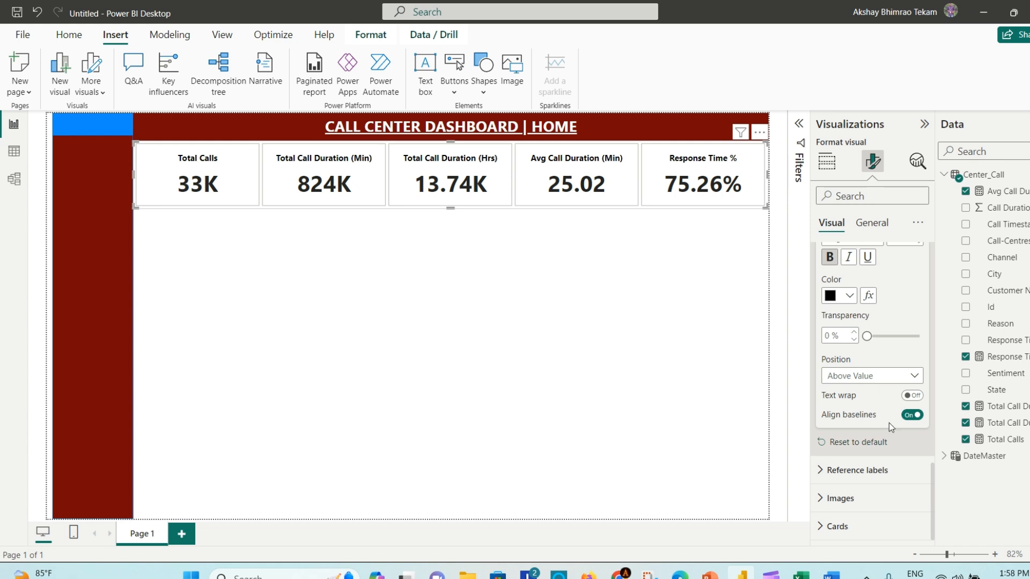
- Set the background colour of all the KPI cards to light blue #C9F6FB
left_click(852, 523)
scroll(869, 510, "down", 2)
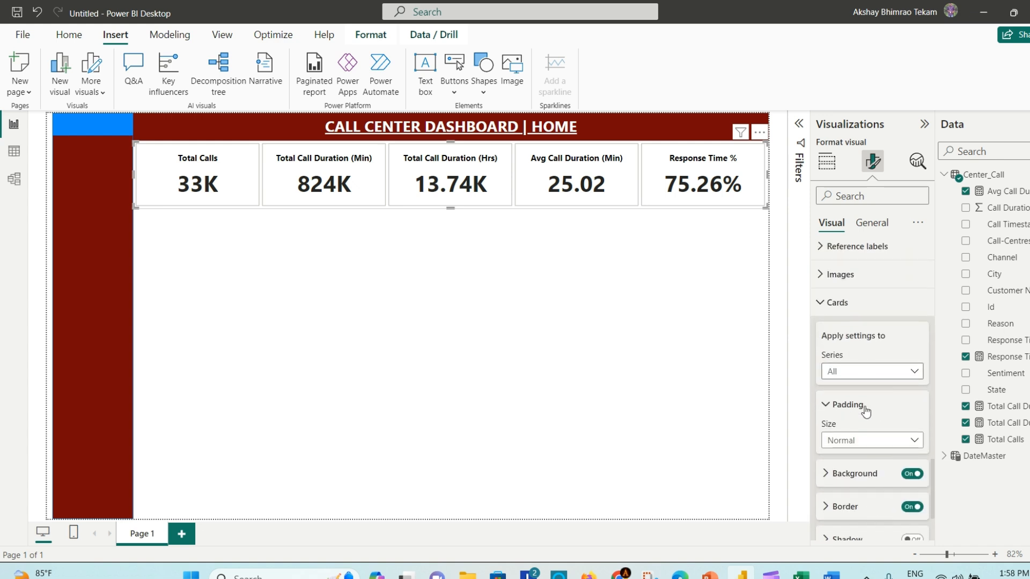
scroll(865, 411, "down", 2)
left_click(826, 385)
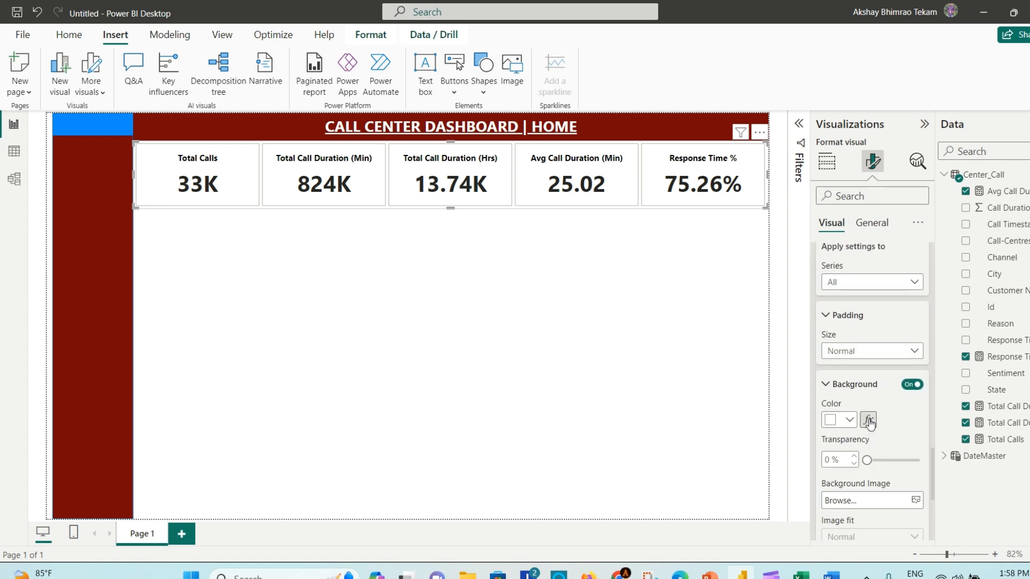
scroll(869, 421, "down", 2)
left_click(851, 332)
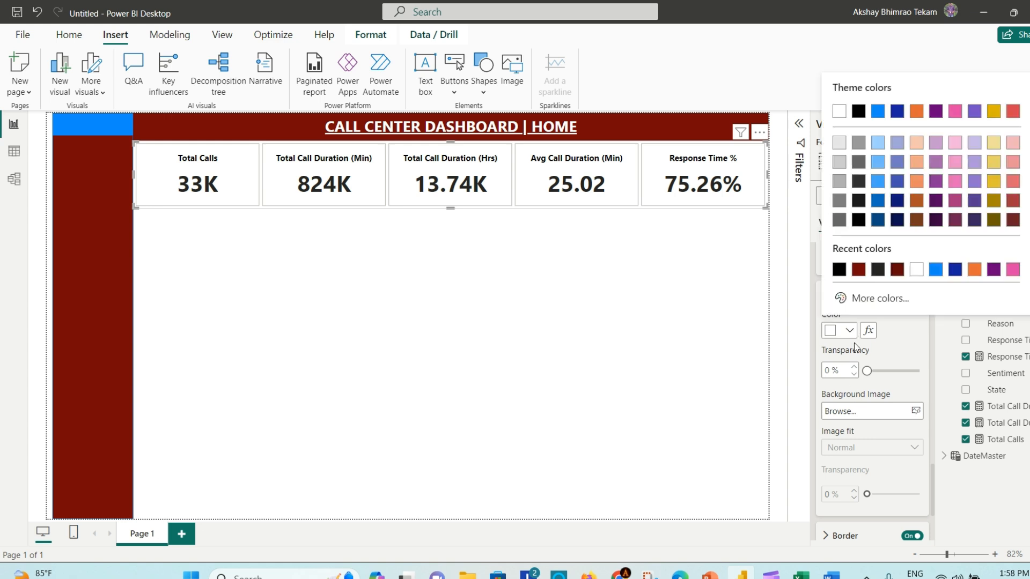
left_click(880, 302)
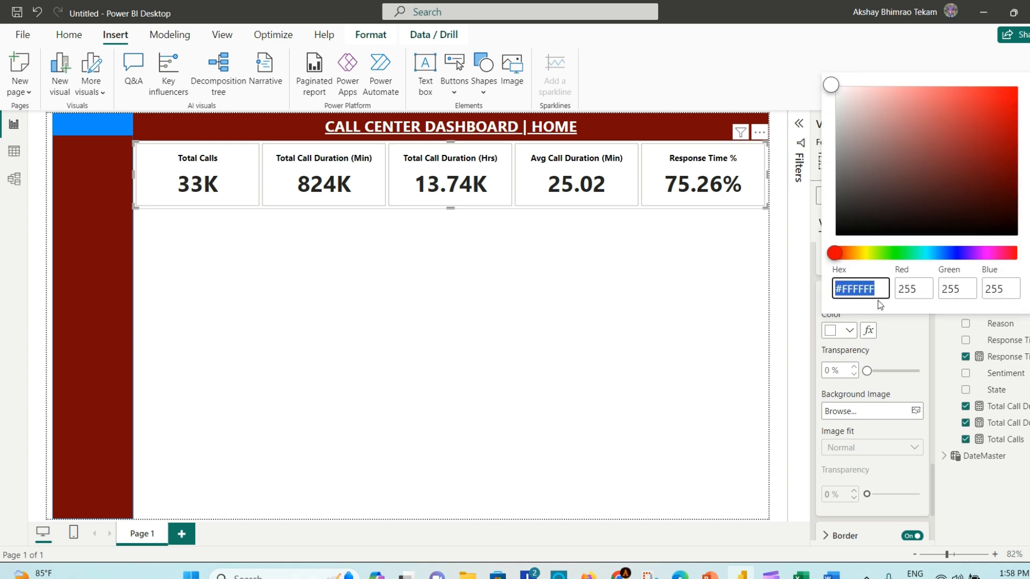
left_click(931, 253)
left_click(867, 87)
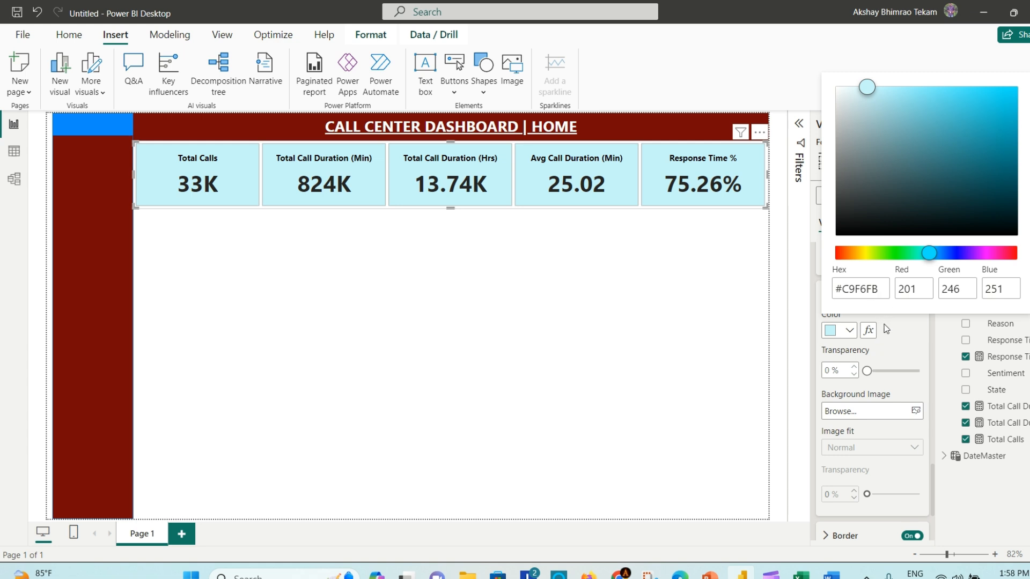
left_click(905, 349)
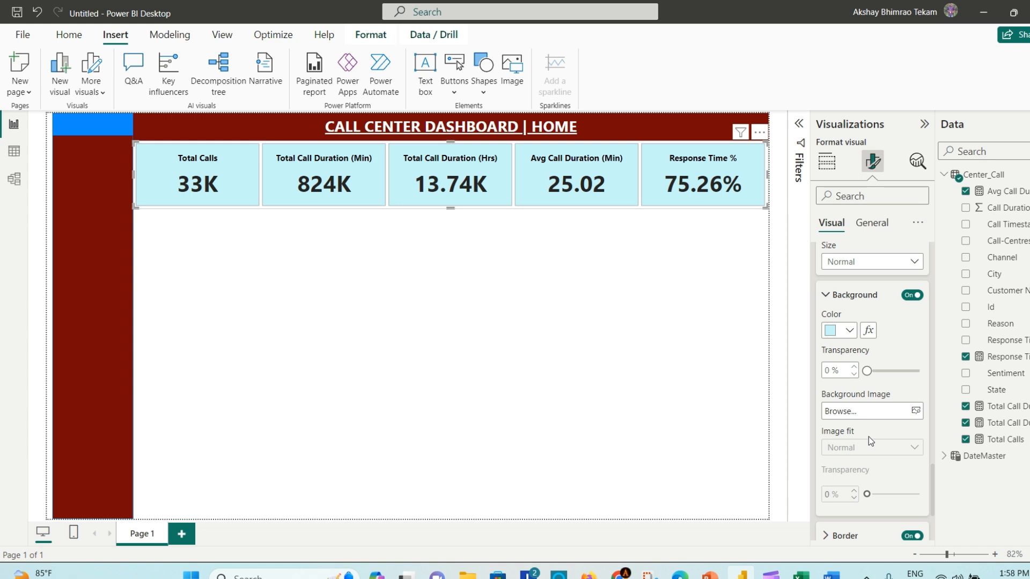
scroll(868, 436, "down", 1)
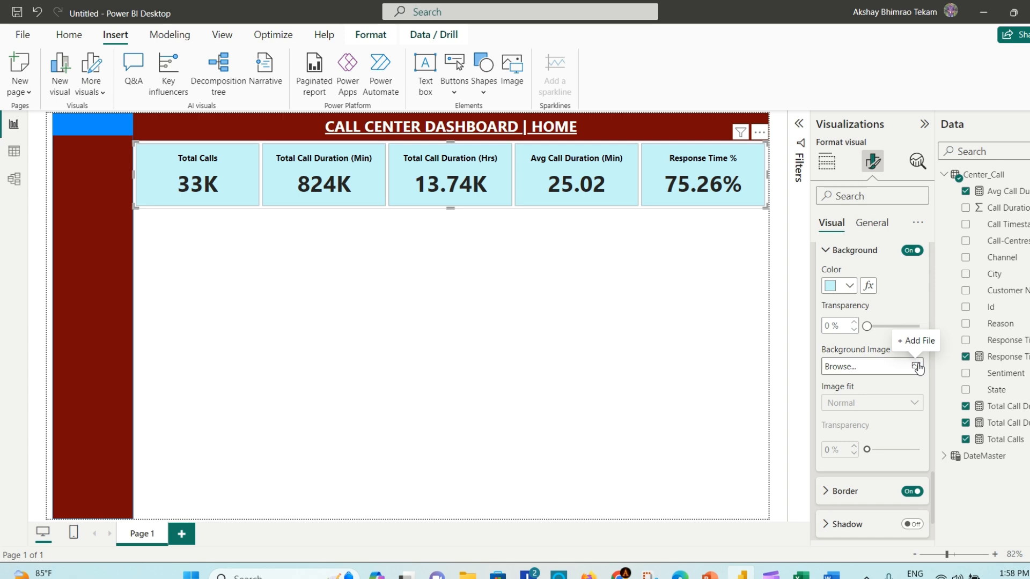
left_click(879, 366)
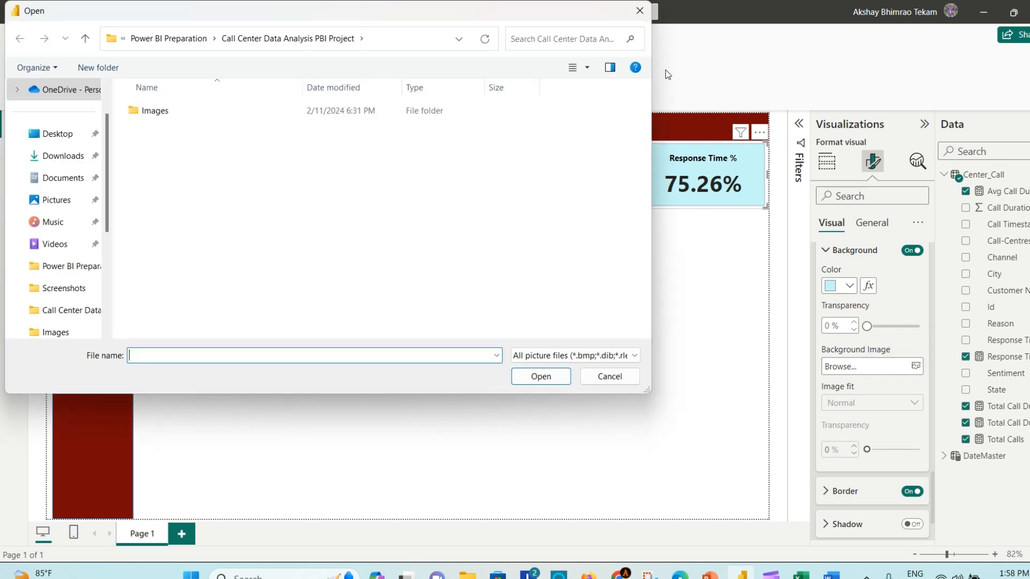
left_click(639, 11)
scroll(874, 349, "up", 3)
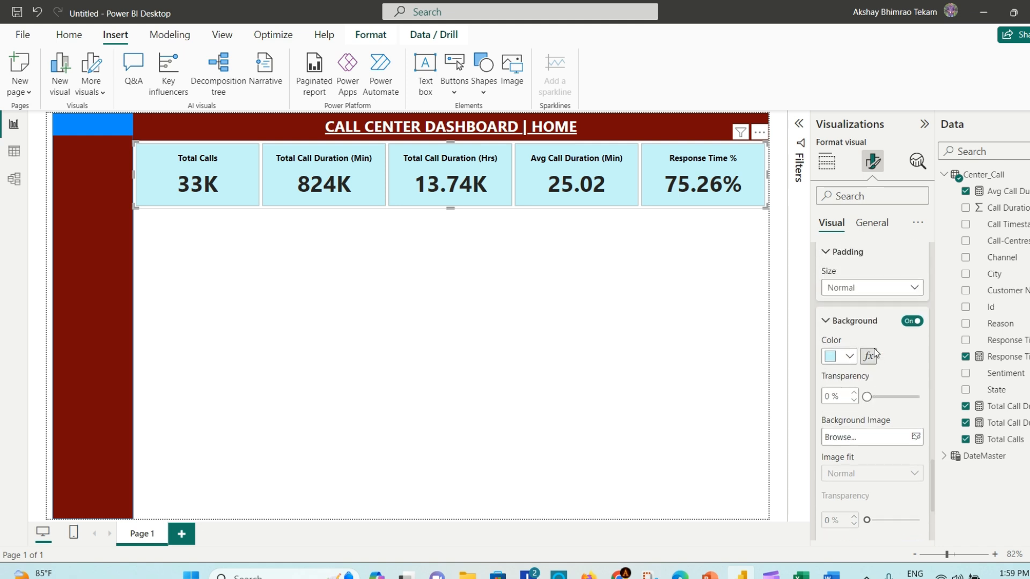
scroll(879, 336, "up", 2)
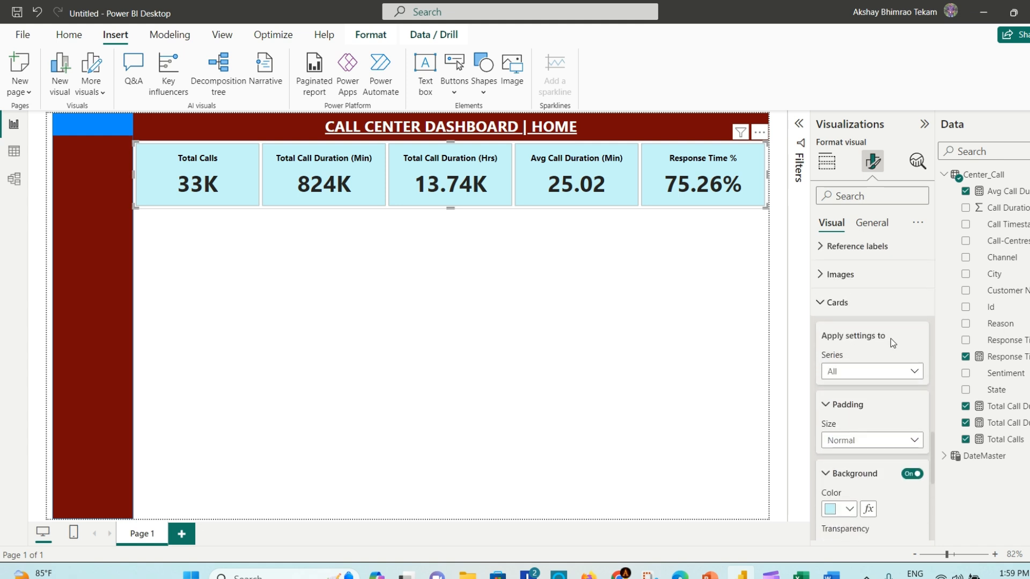
left_click(911, 371)
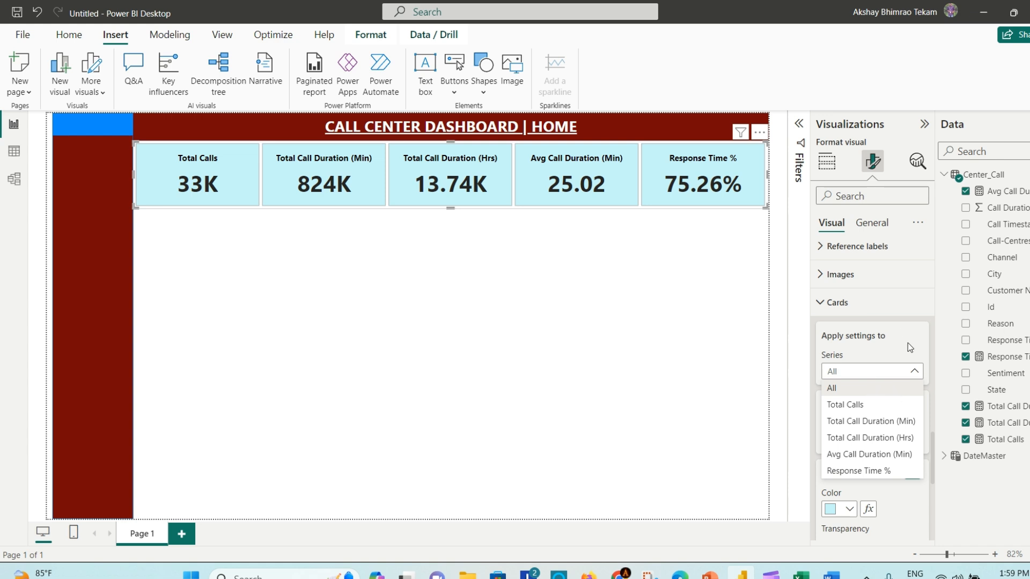
left_click(871, 386)
scroll(896, 429, "down", 5)
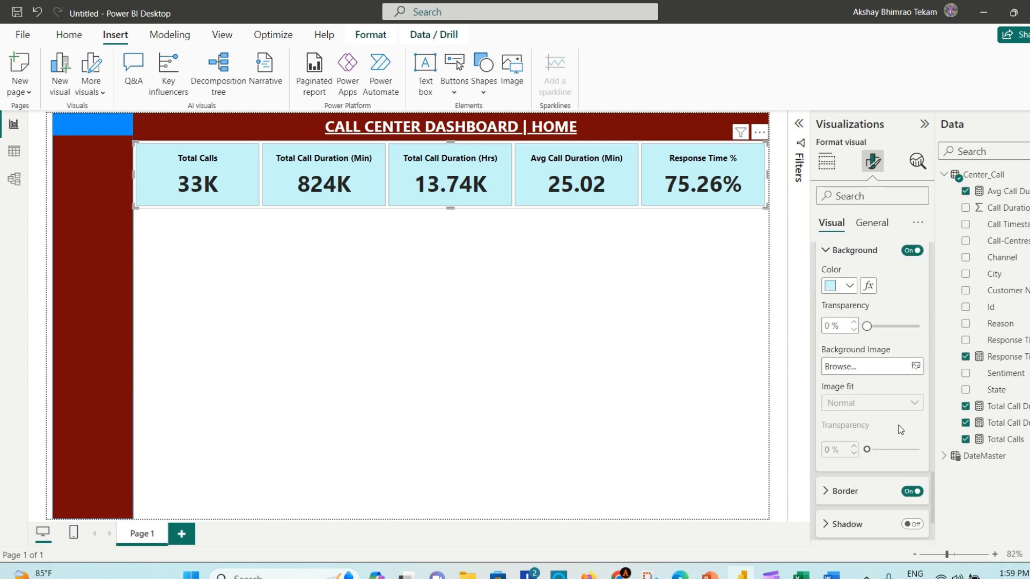
scroll(885, 414, "down", 1)
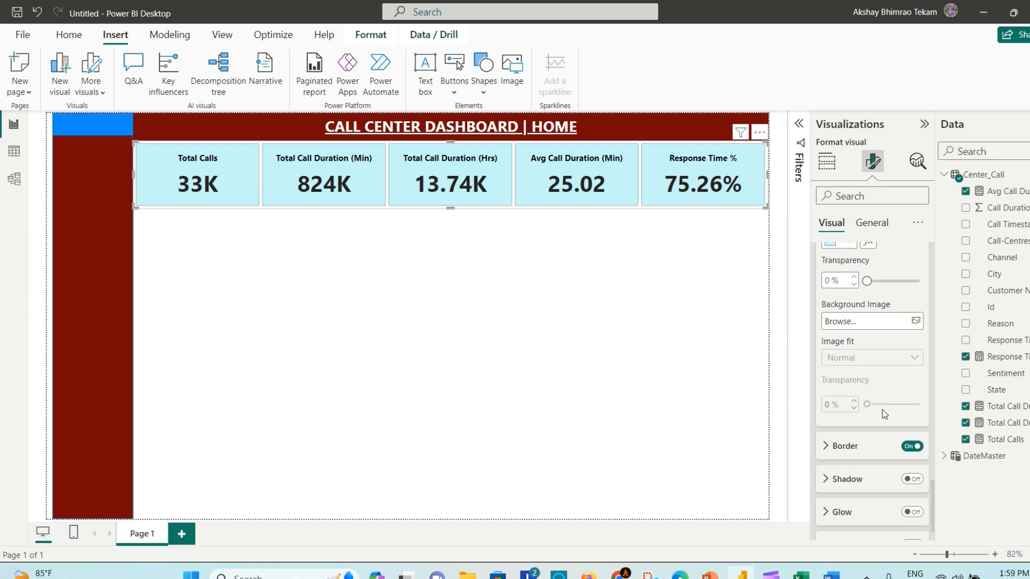
scroll(885, 415, "down", 1)
scroll(884, 414, "up", 4)
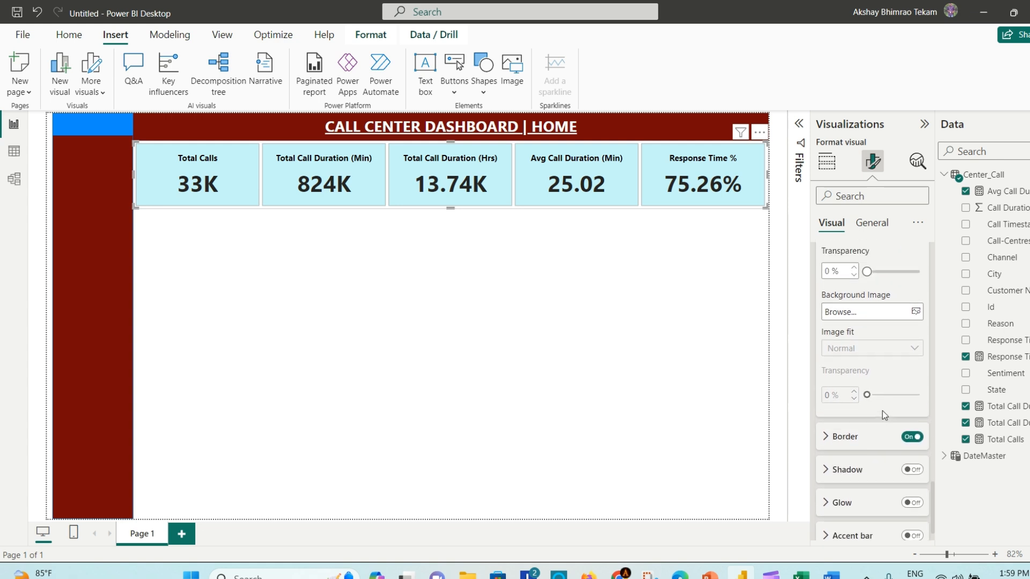
scroll(898, 404, "up", 3)
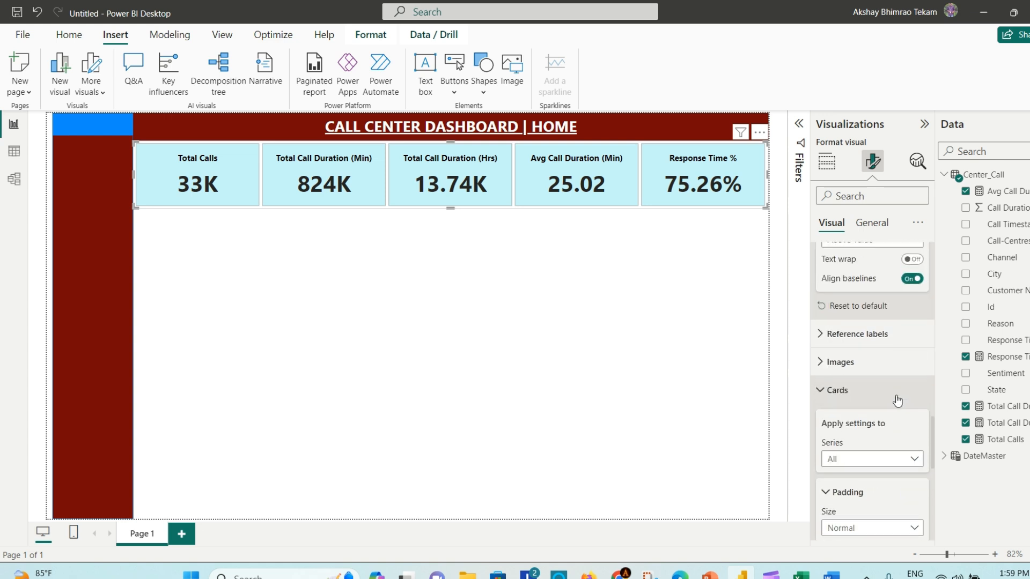
- Add the telephone-call picture from the Images folder as the background image of the Total Calls card only
scroll(898, 398, "down", 2)
left_click(914, 371)
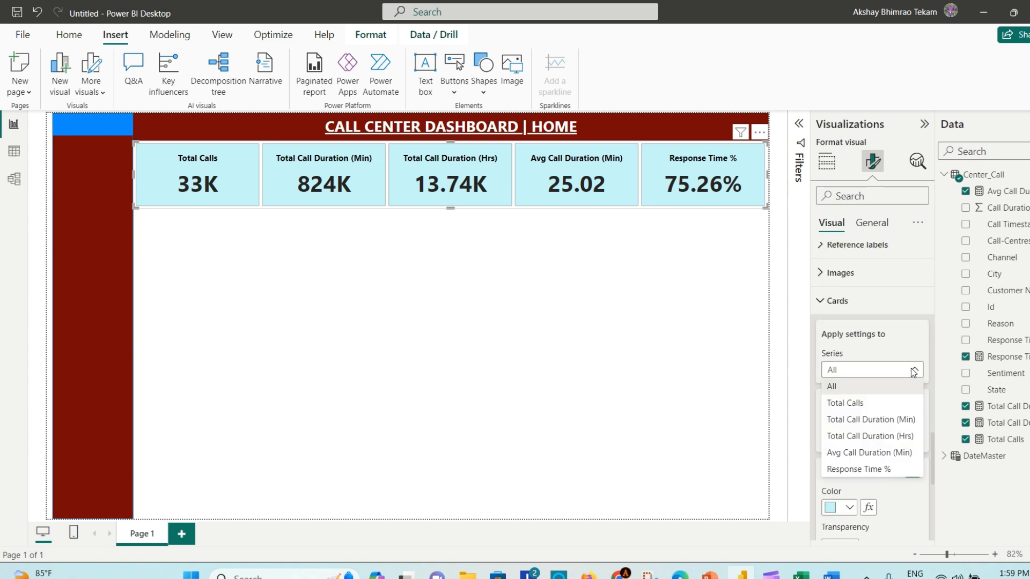
left_click(871, 406)
scroll(883, 381, "down", 2)
scroll(883, 381, "down", 2)
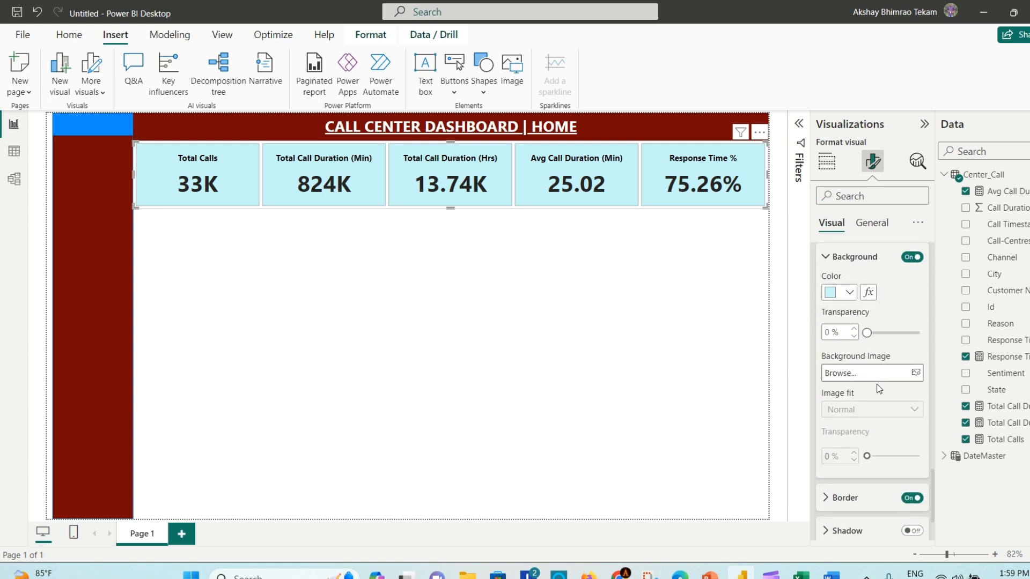
left_click(916, 374)
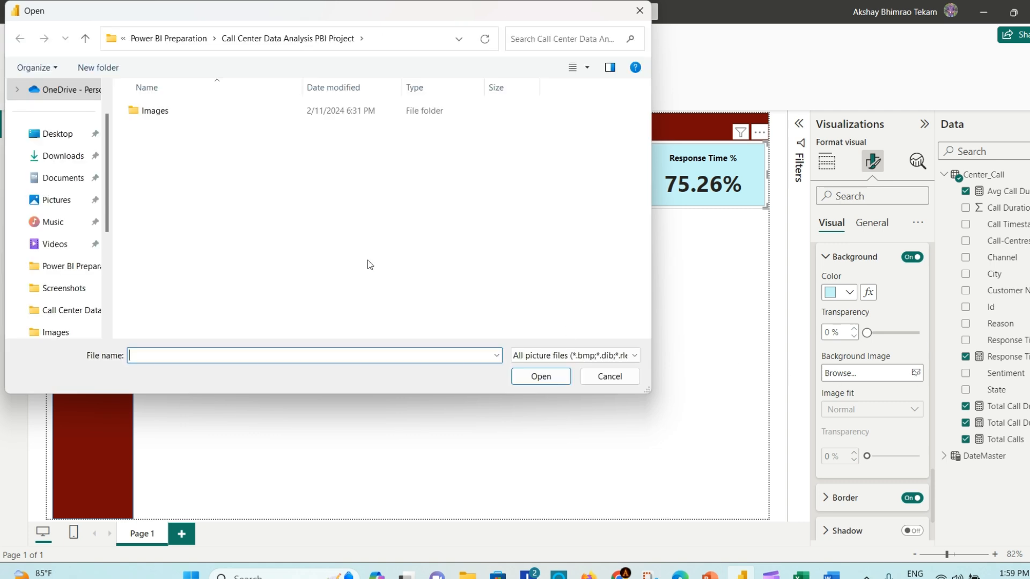
double_click(150, 111)
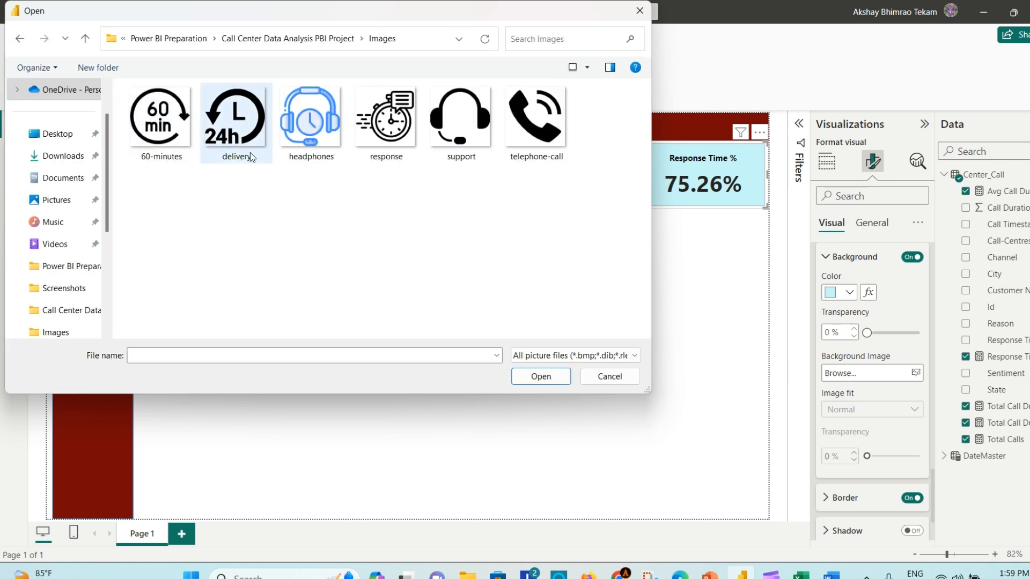
left_click(540, 125)
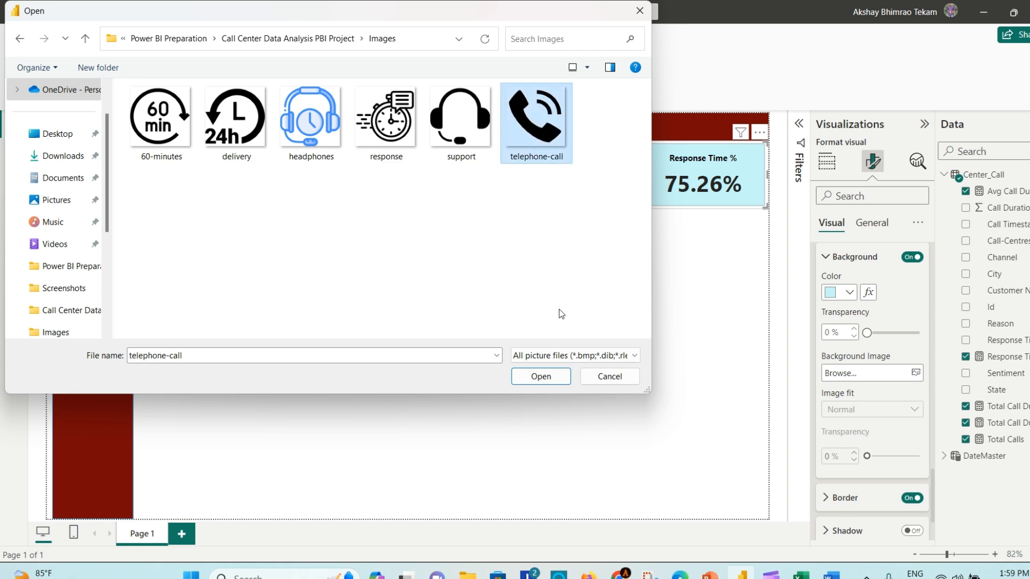
left_click(552, 375)
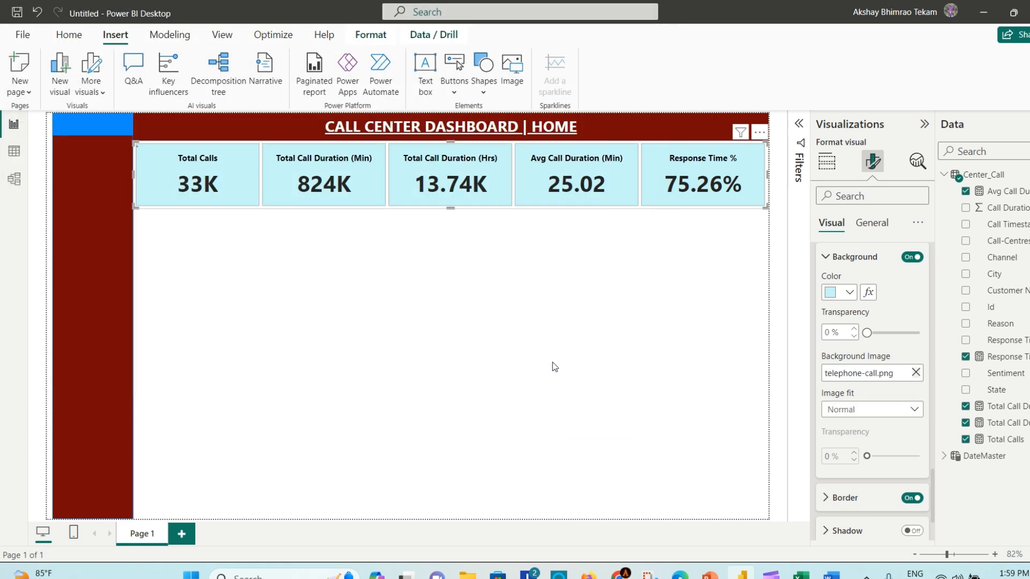
- Try the Fit option for the Total Calls card's background image, and return the image fit to Normal
left_click(912, 411)
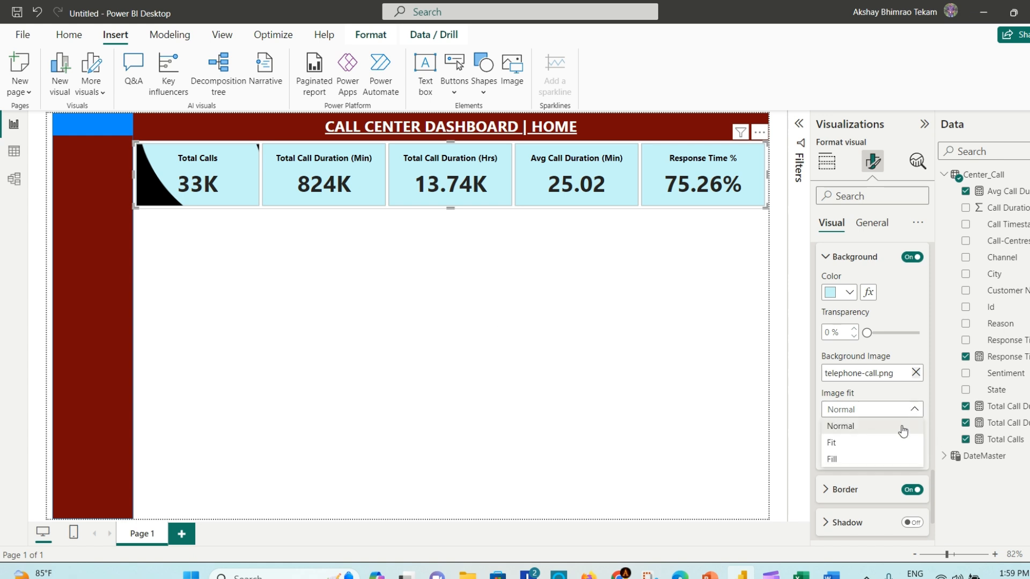
left_click(877, 443)
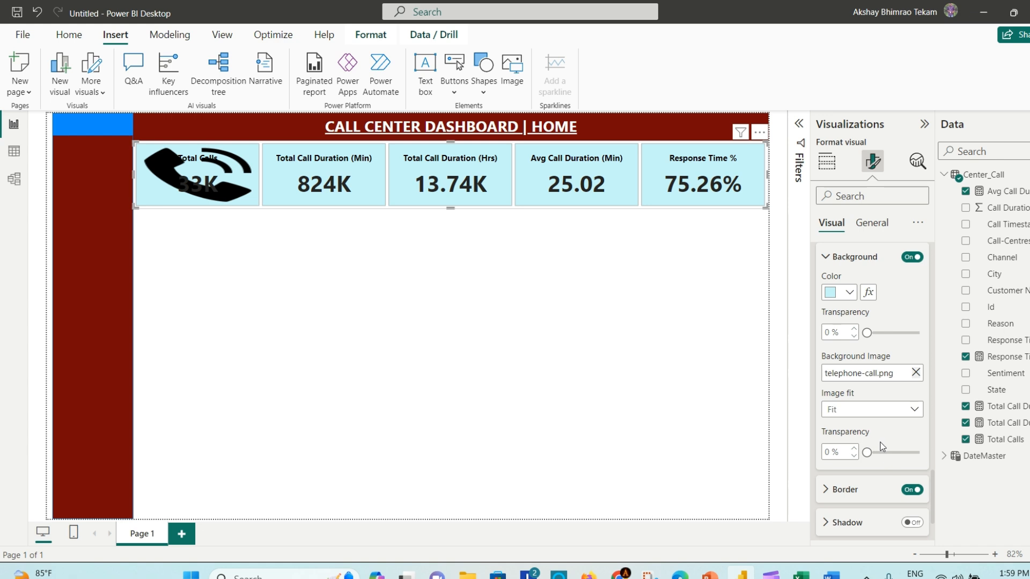
scroll(873, 421, "down", 1)
scroll(872, 419, "up", 1)
scroll(885, 387, "down", 2)
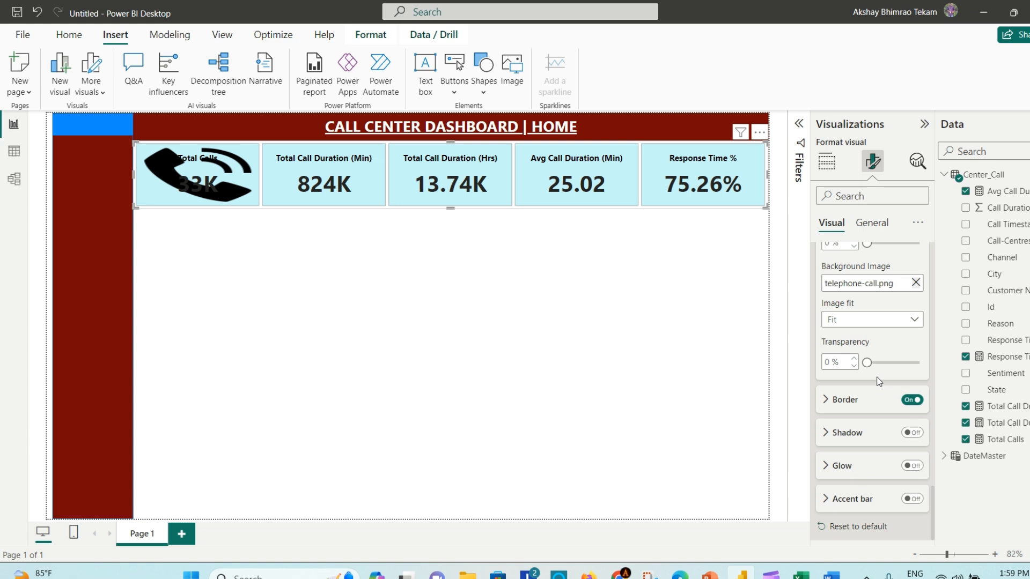
left_click(906, 322)
left_click(845, 334)
left_click_drag(867, 365, 867, 365)
scroll(888, 350, "up", 5)
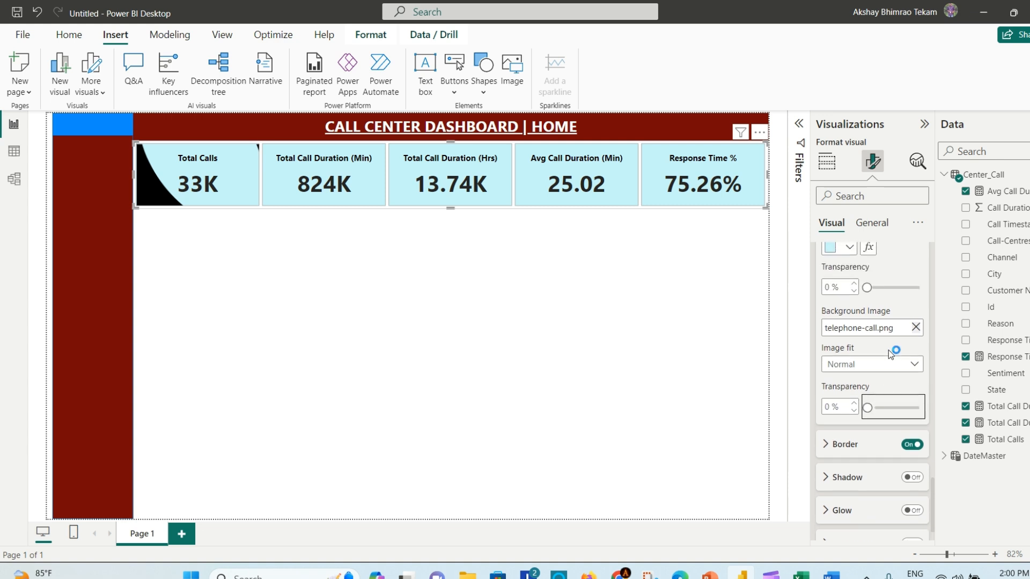
- Remove the background image from the Total Calls card
scroll(890, 355, "up", 4)
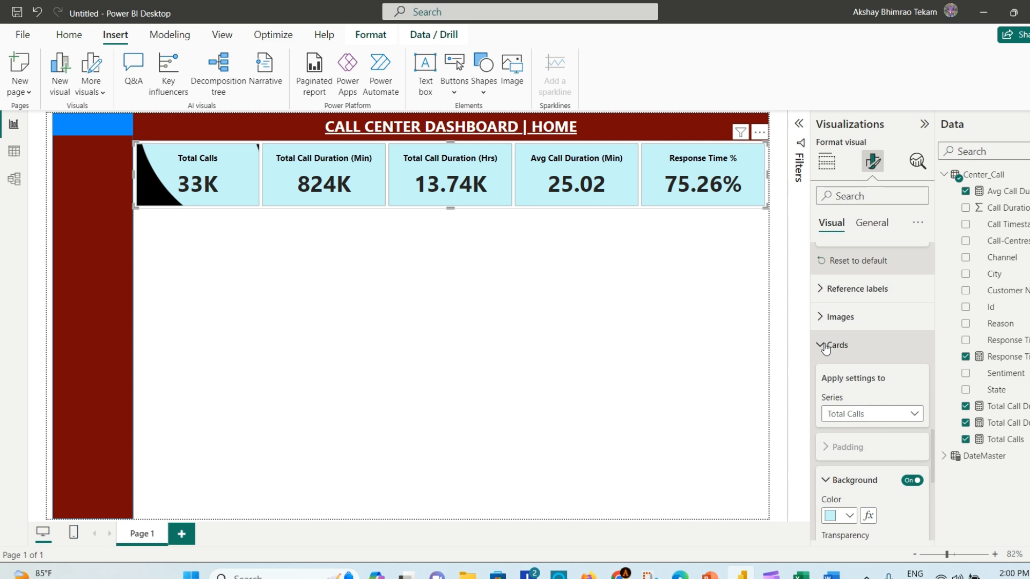
scroll(885, 404, "down", 3)
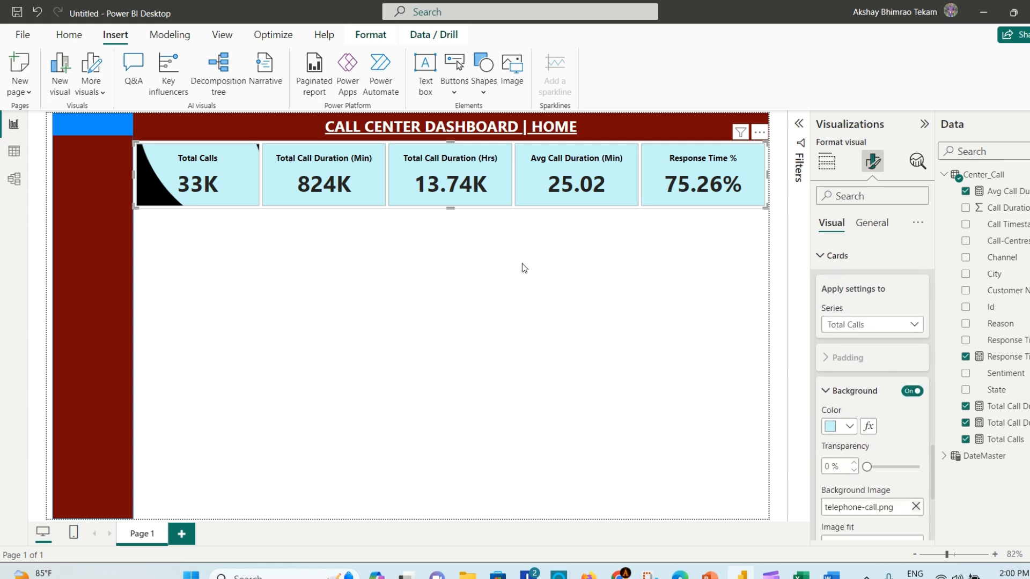
scroll(851, 322, "up", 3)
scroll(885, 379, "down", 9)
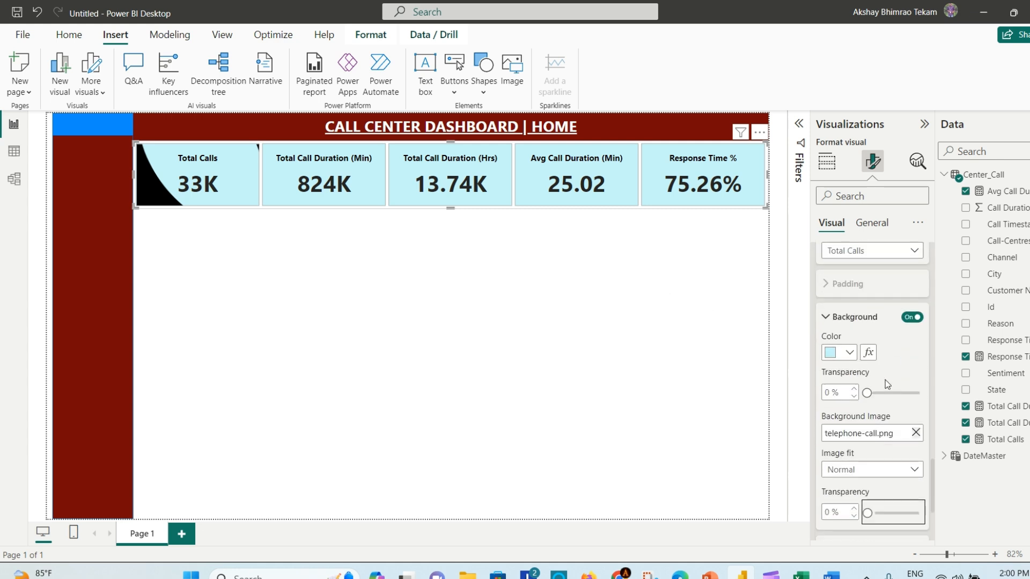
left_click(915, 329)
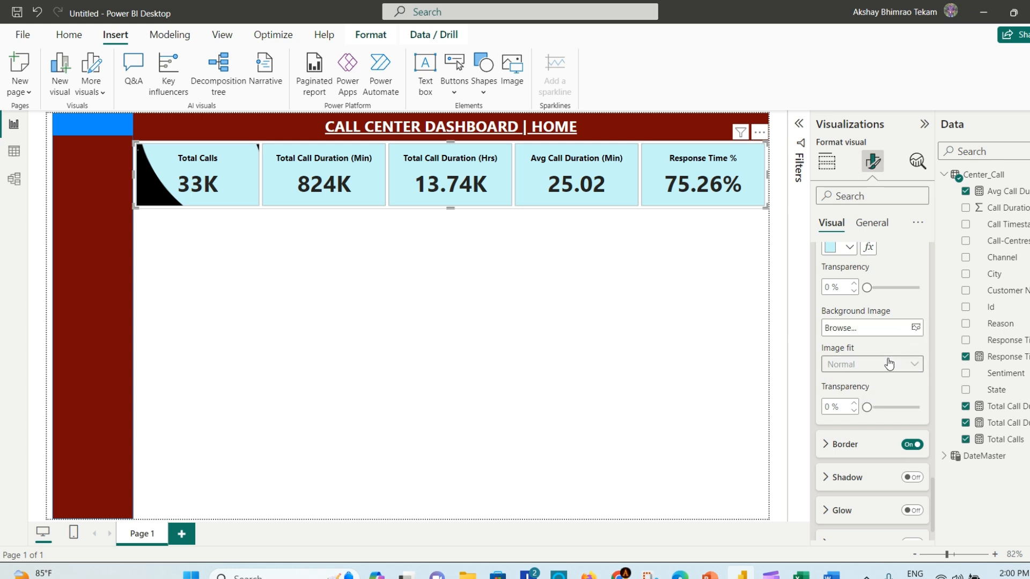
scroll(887, 358, "up", 3)
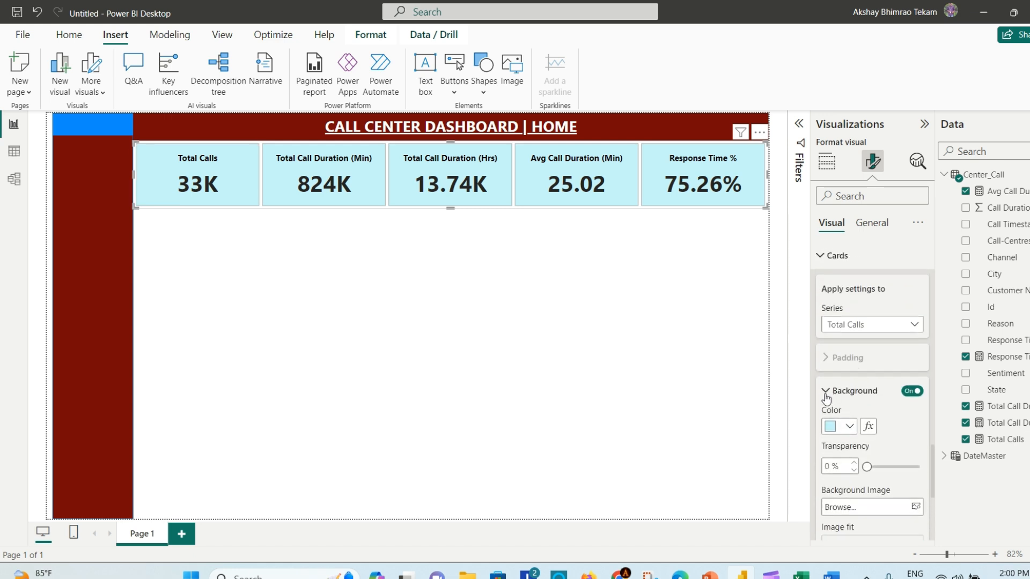
left_click(825, 392)
scroll(858, 346, "up", 5)
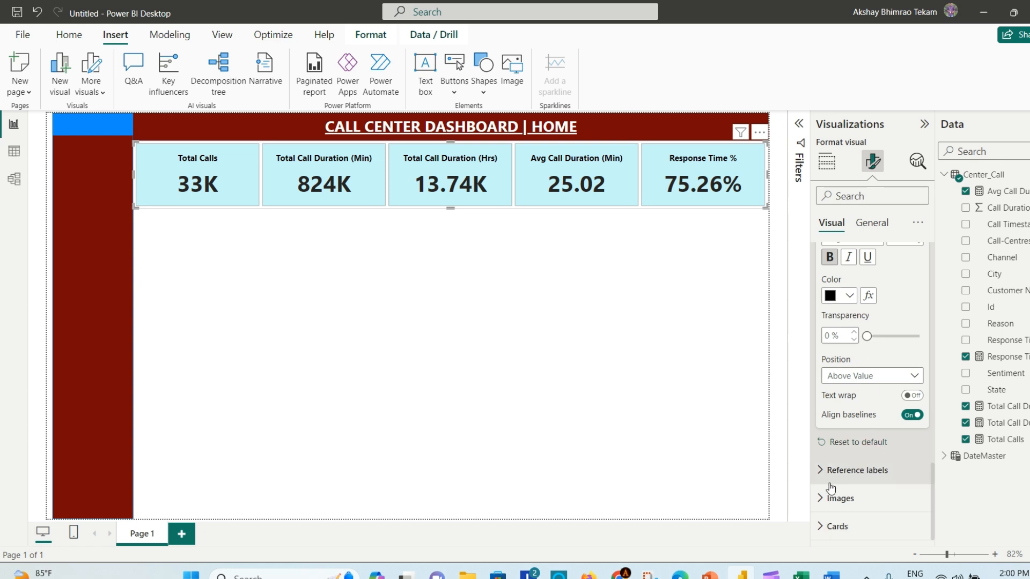
- Turn on the image option for all the KPI cards
left_click(877, 492)
scroll(871, 436, "down", 5)
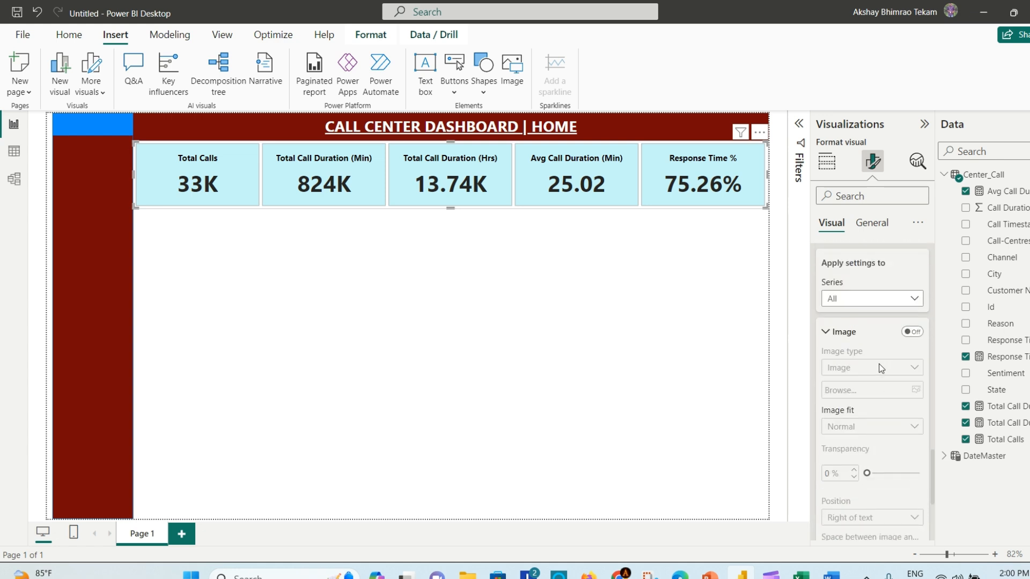
scroll(874, 394, "down", 1)
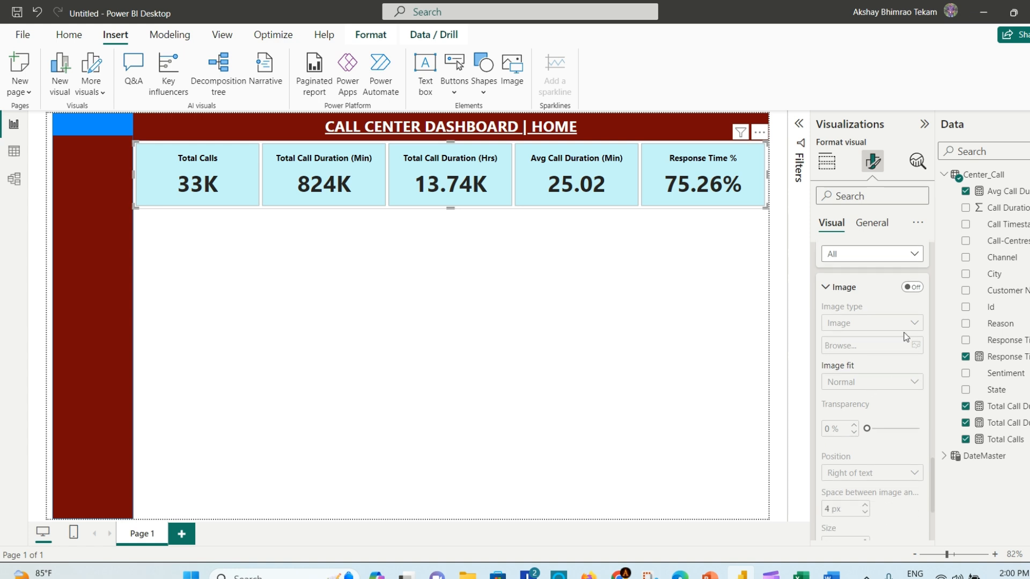
left_click(909, 288)
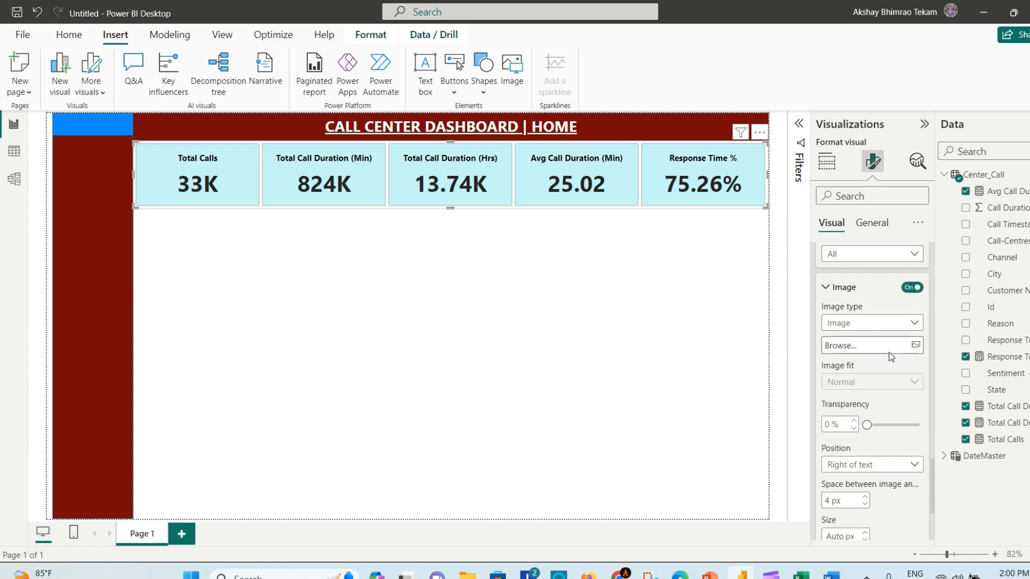
- Set the image position to Above text for all the KPI cards
scroll(890, 354, "down", 1)
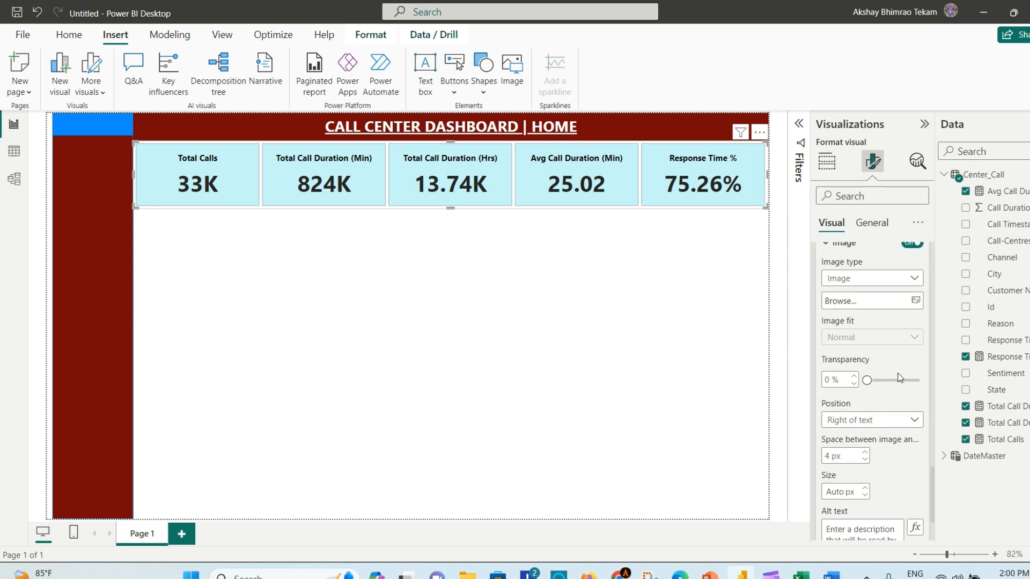
left_click(915, 423)
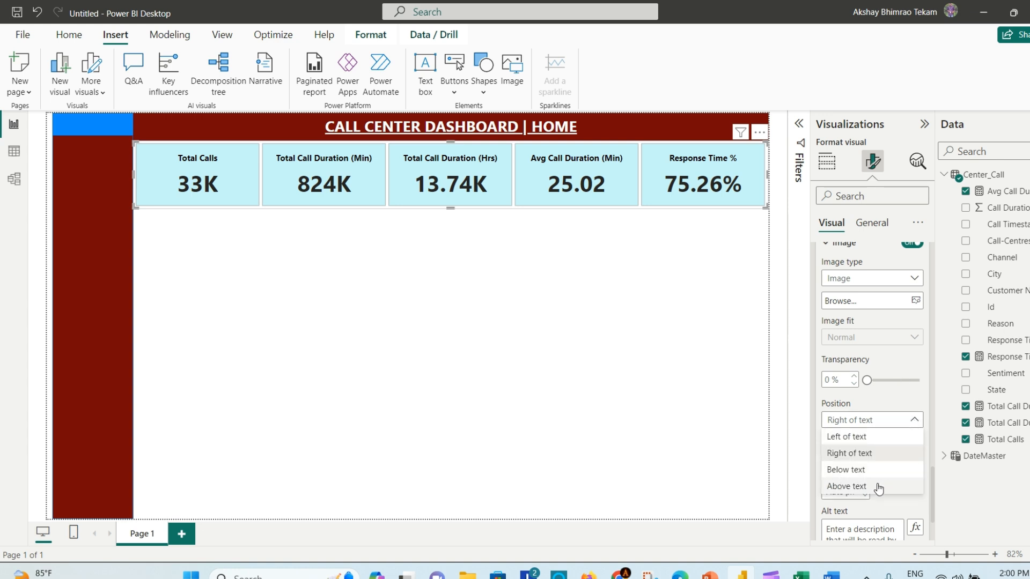
left_click(899, 420)
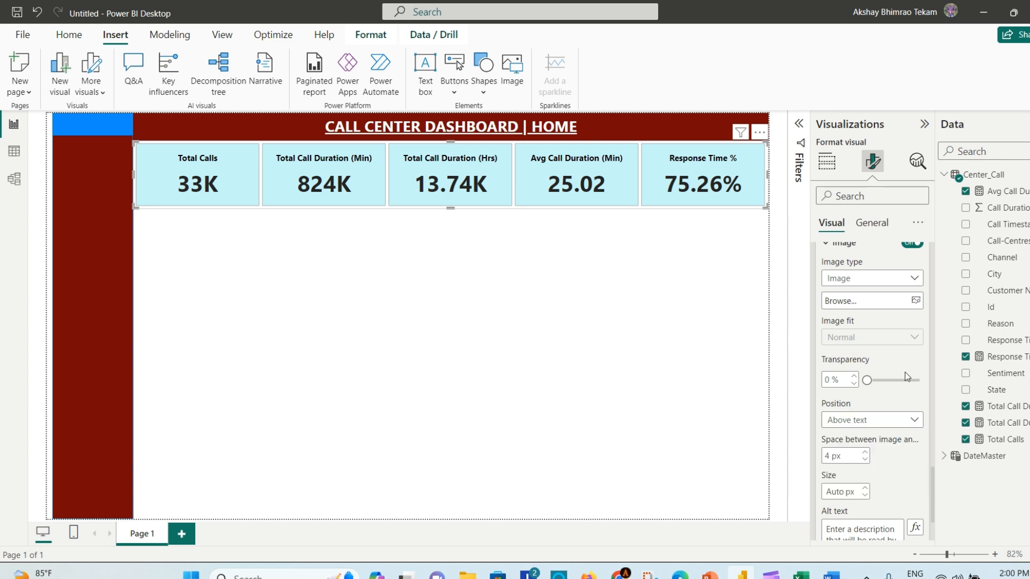
- Add the telephone-call picture from the Images folder as the image of the Total Calls card
scroll(906, 388, "up", 2)
left_click(908, 299)
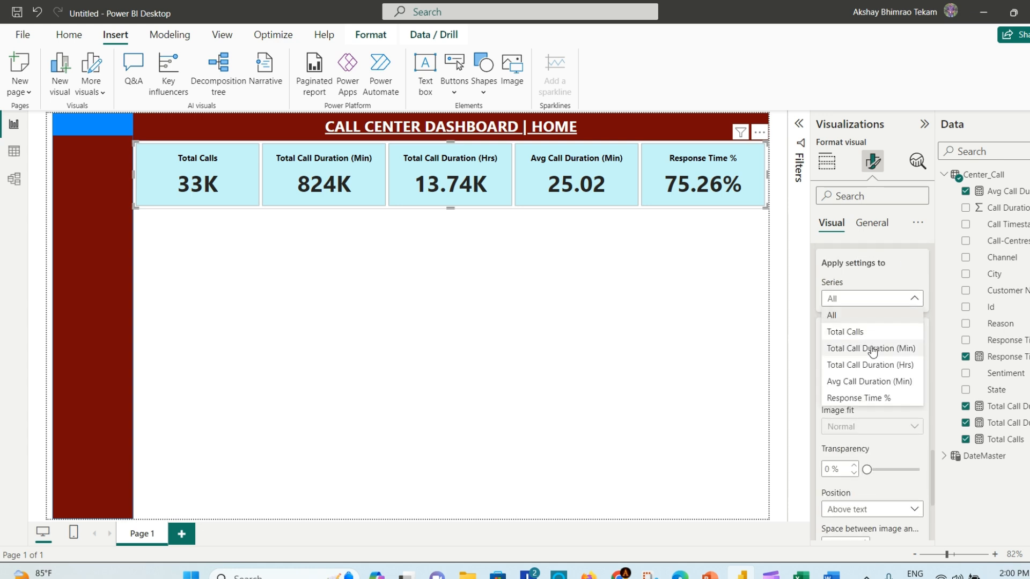
left_click(848, 317)
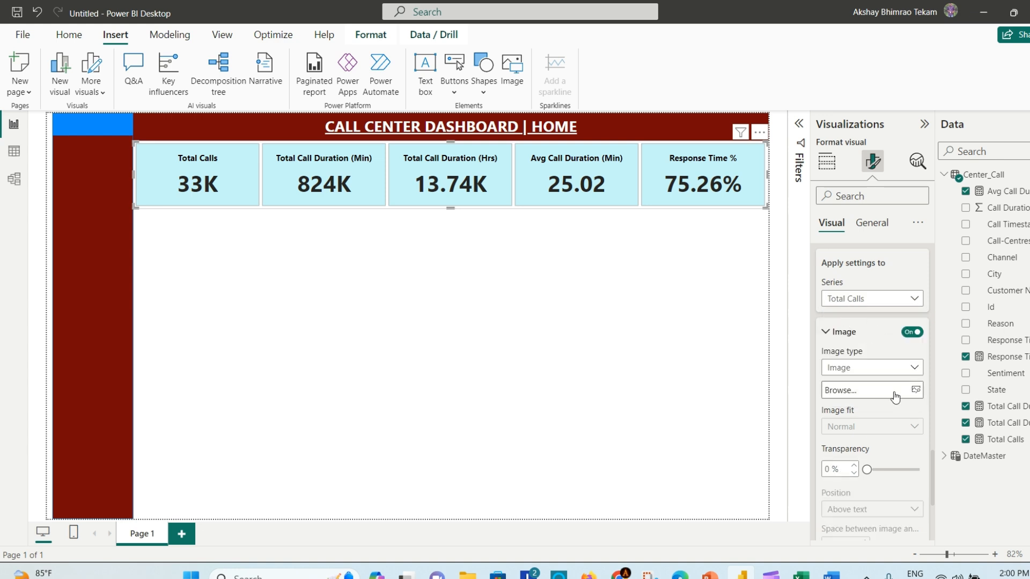
left_click(918, 390)
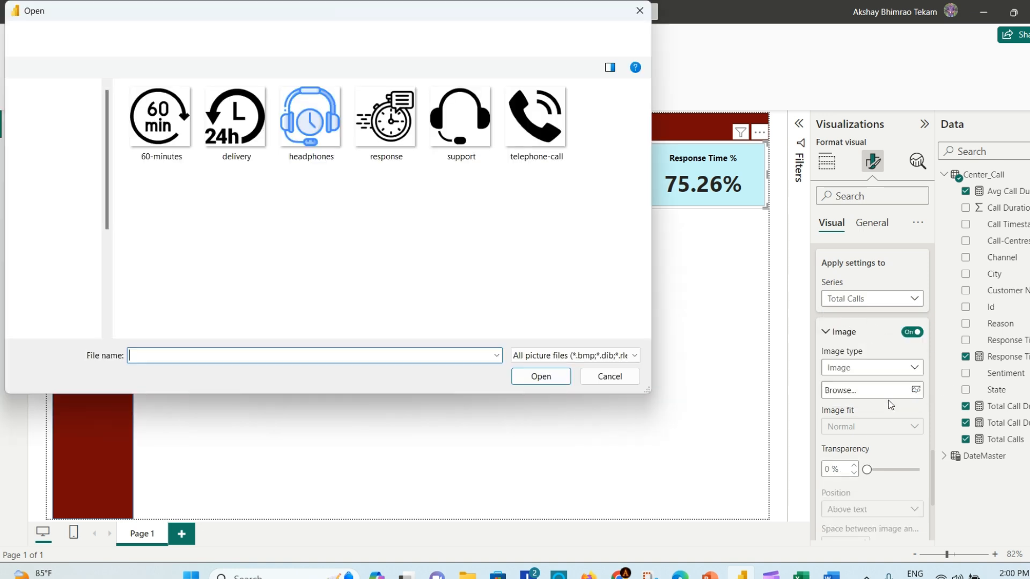
left_click(521, 130)
left_click(539, 378)
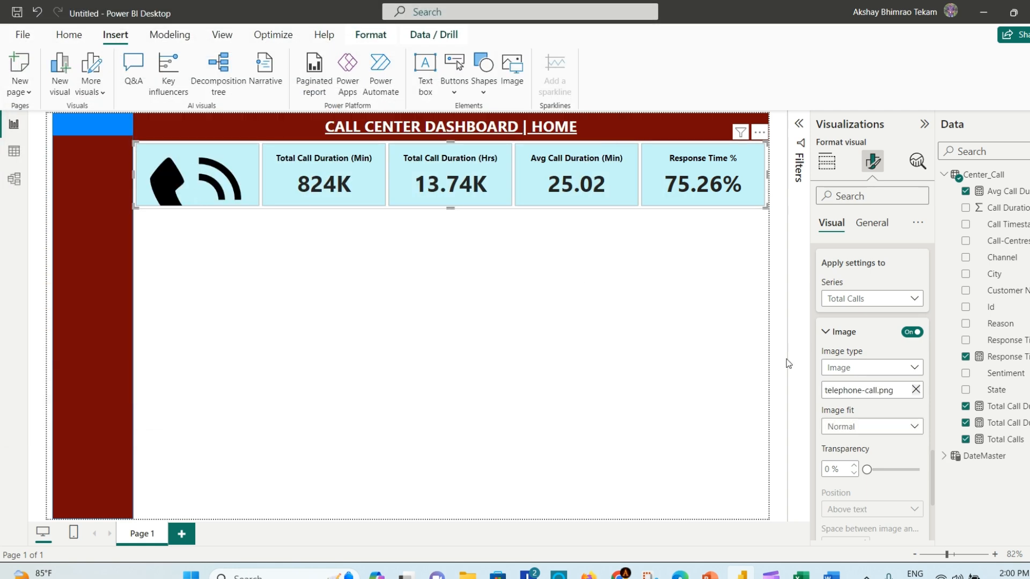
- Set the Total Calls image size to 30 px and make the KPI card row slightly taller to fit the icon
scroll(873, 444, "down", 1)
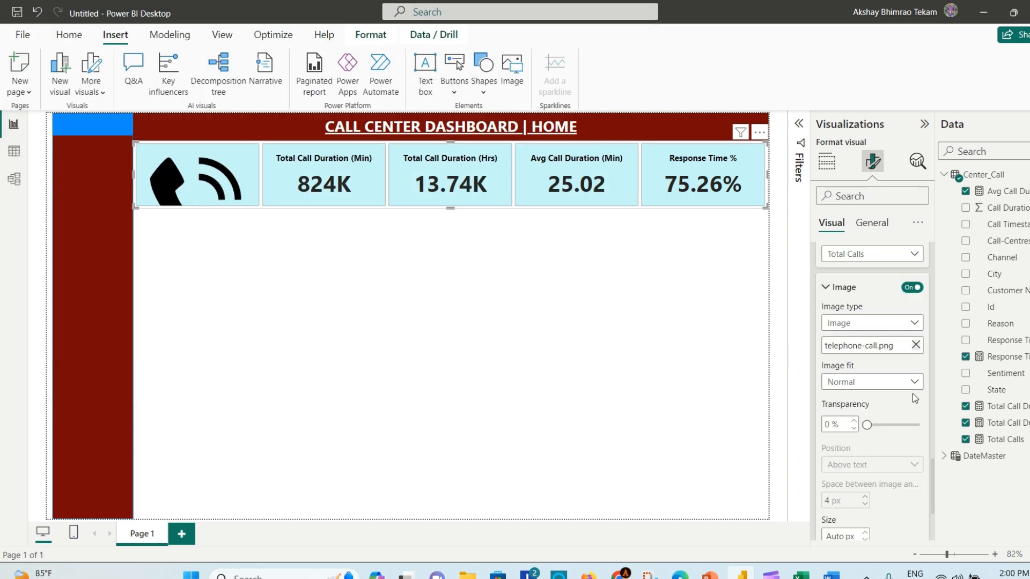
scroll(879, 424, "down", 2)
left_click(841, 447)
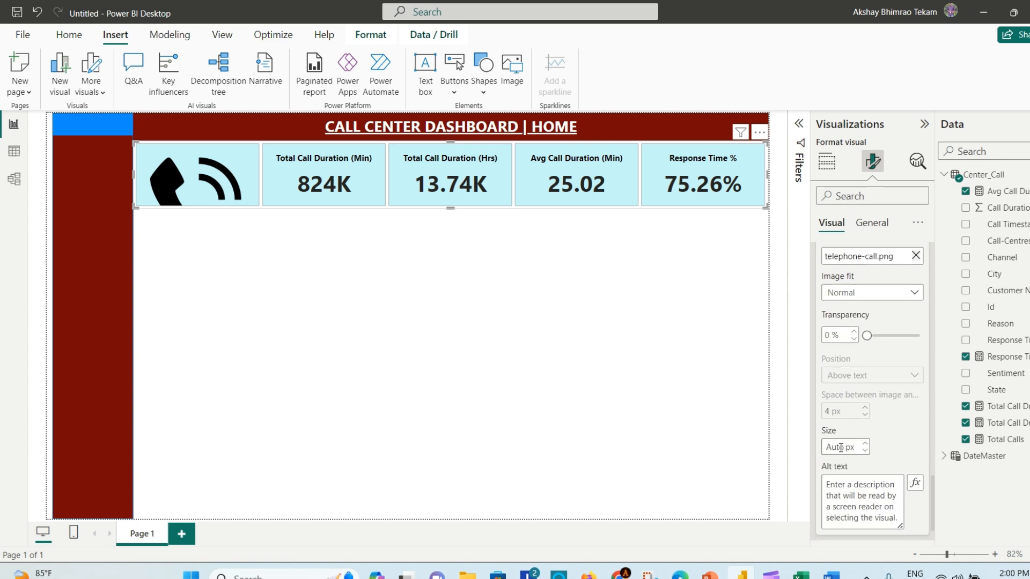
type("30")
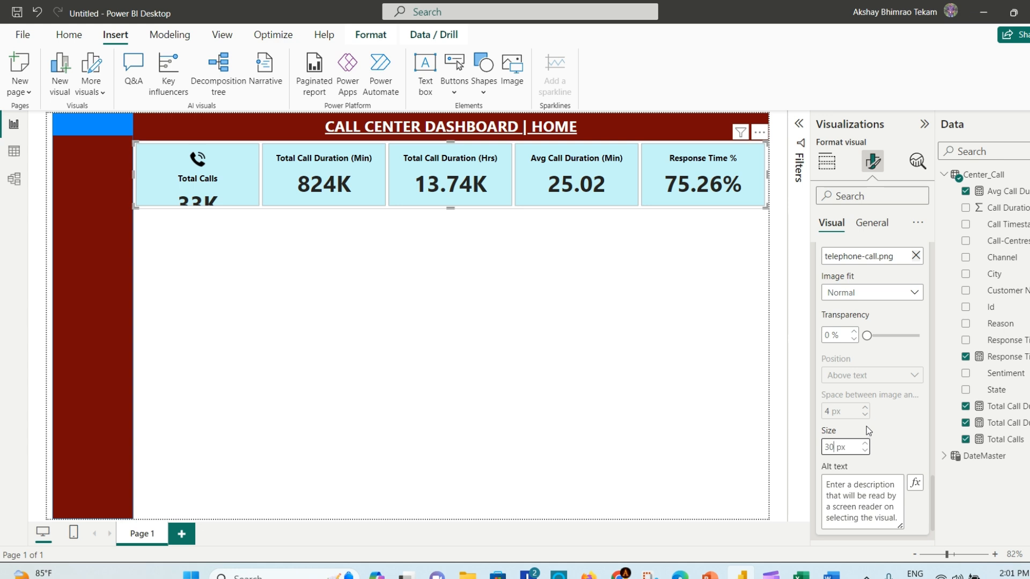
left_click_drag(450, 208, 448, 218)
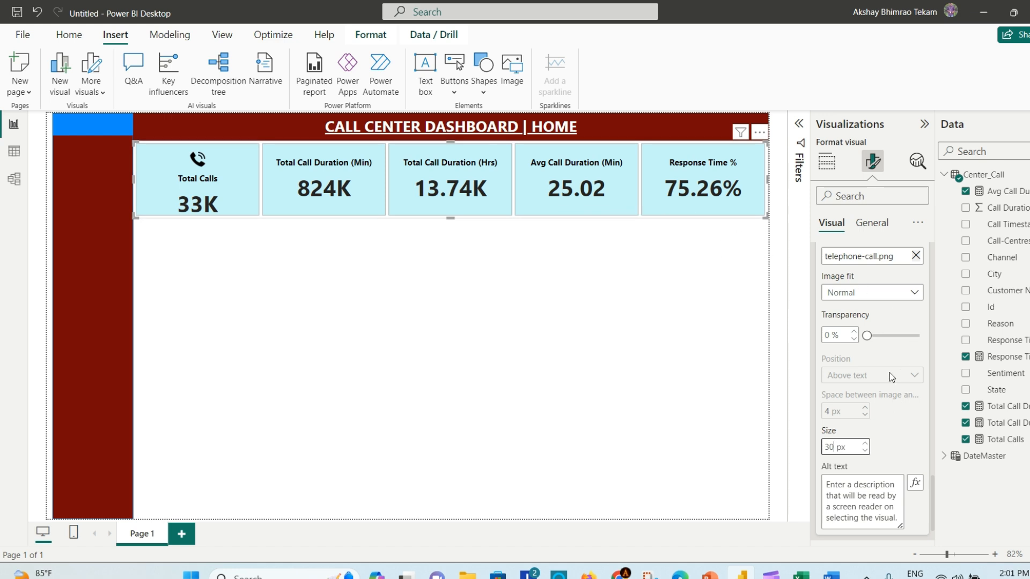
- Add the 60-minutes picture as the image of the Total Call Duration (Min) card
scroll(903, 310, "up", 5)
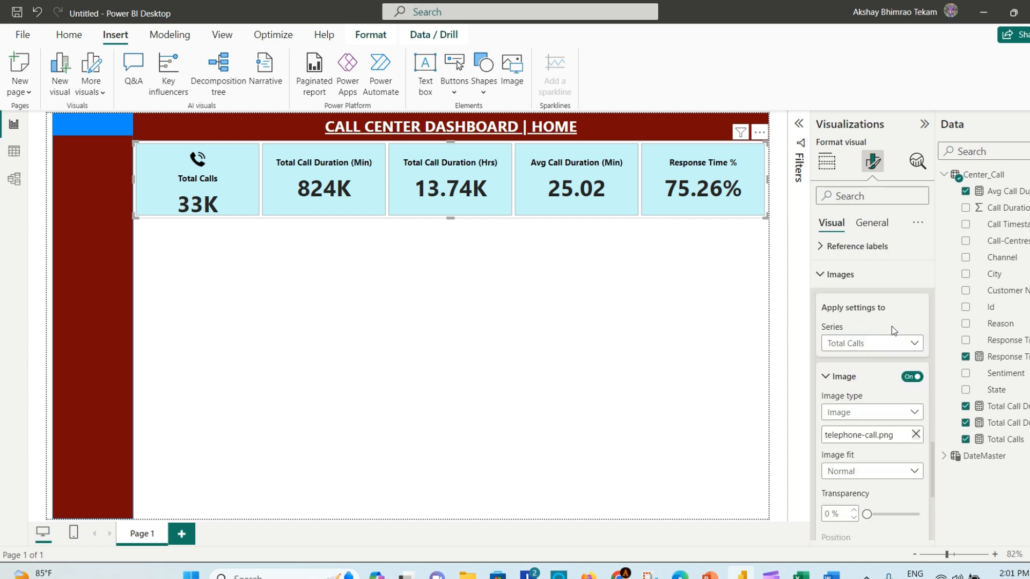
left_click(908, 353)
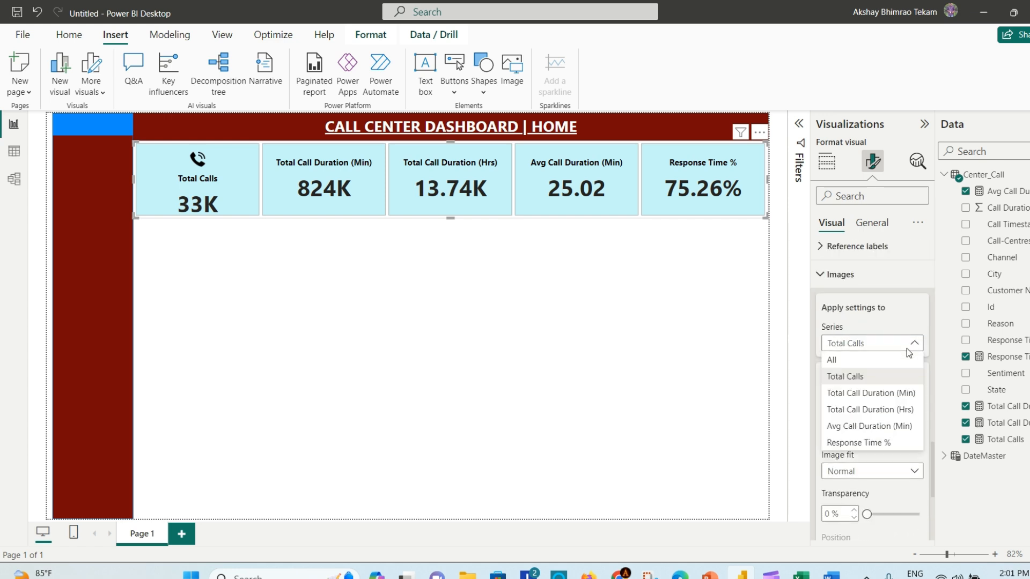
left_click(873, 398)
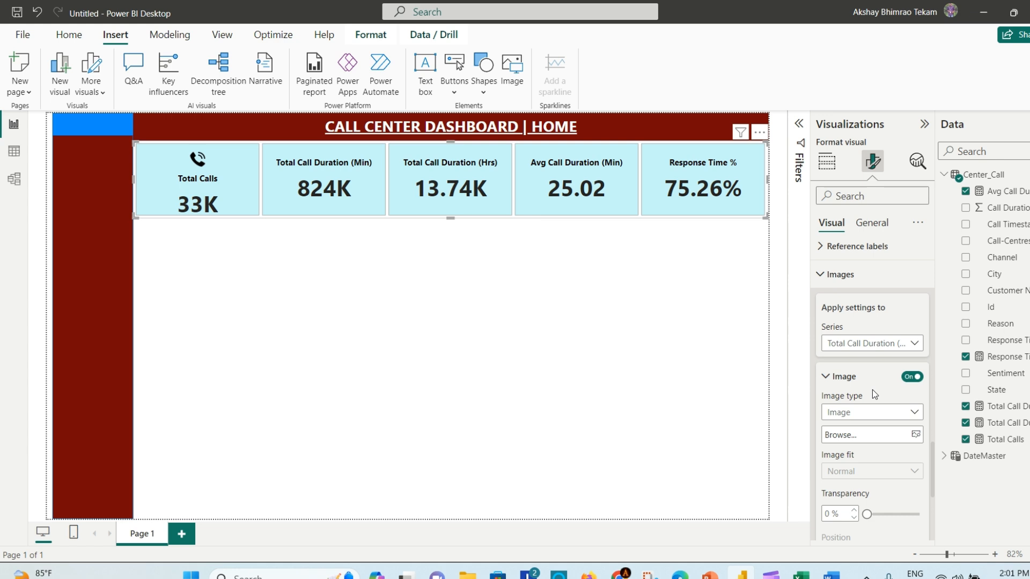
scroll(878, 393, "down", 2)
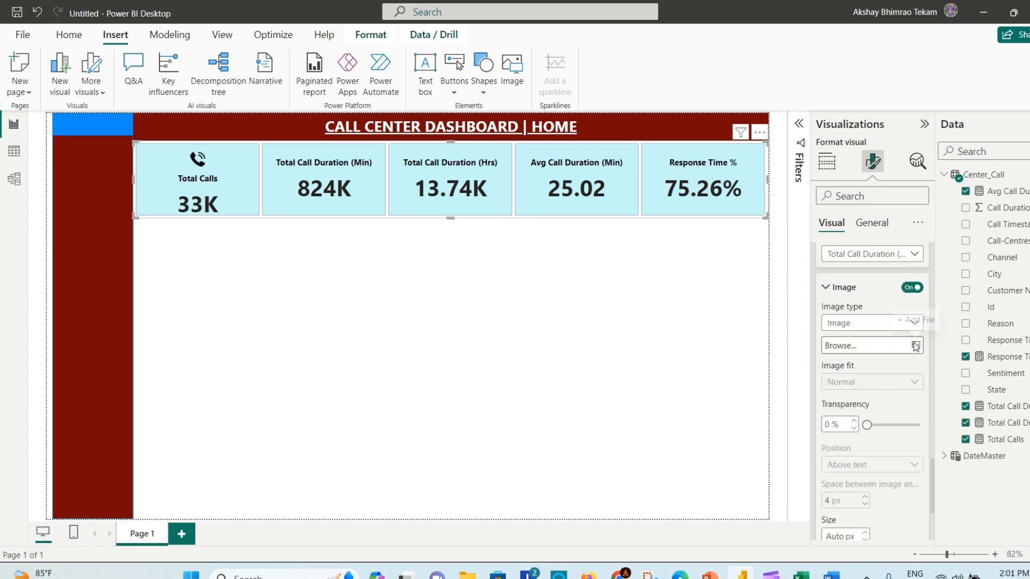
left_click(906, 339)
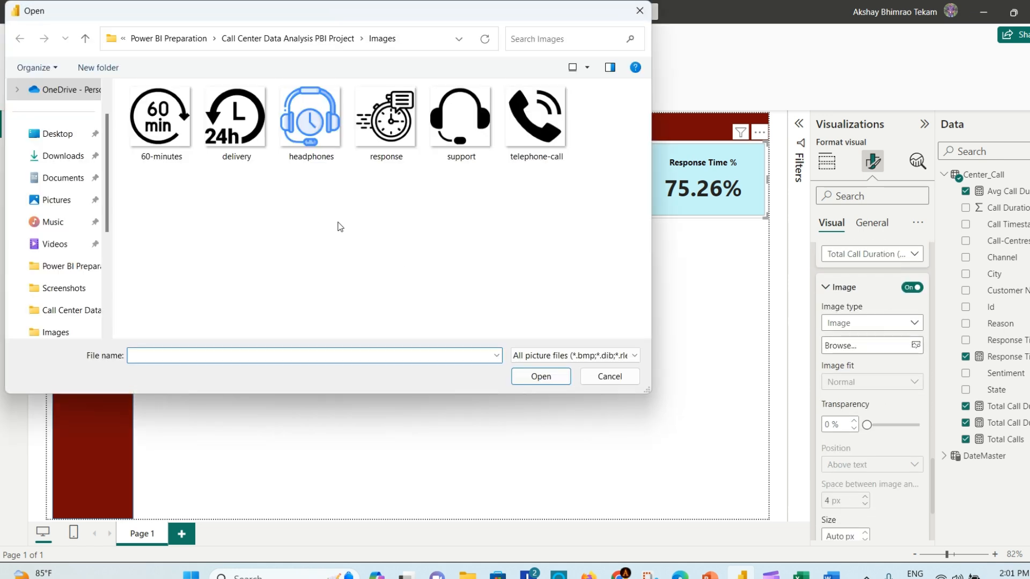
left_click(145, 125)
left_click(541, 376)
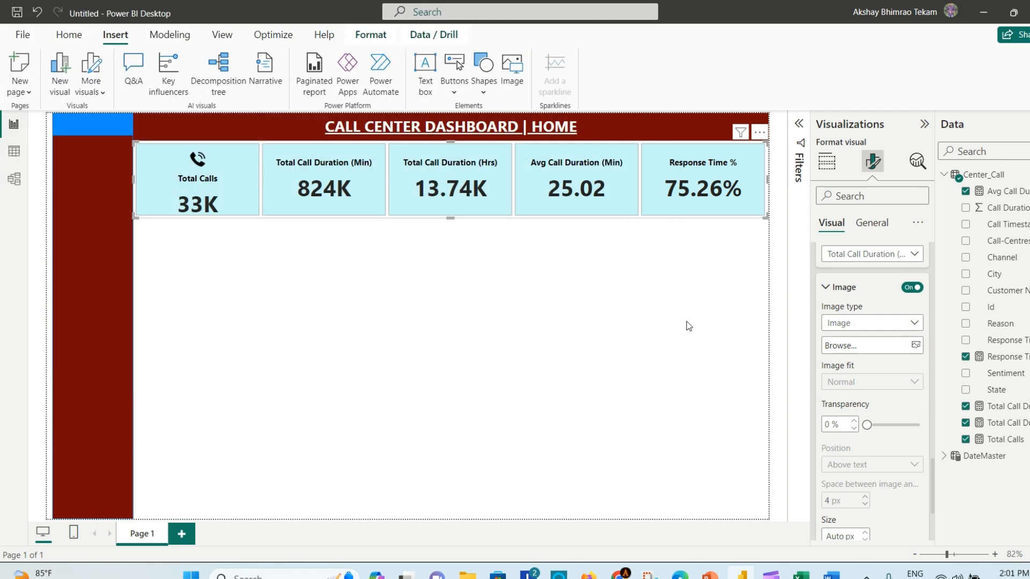
- Set the image size of the Total Call Duration (Min) card to 30 px
scroll(893, 434, "down", 2)
scroll(883, 445, "down", 1)
left_click(836, 396)
type("30")
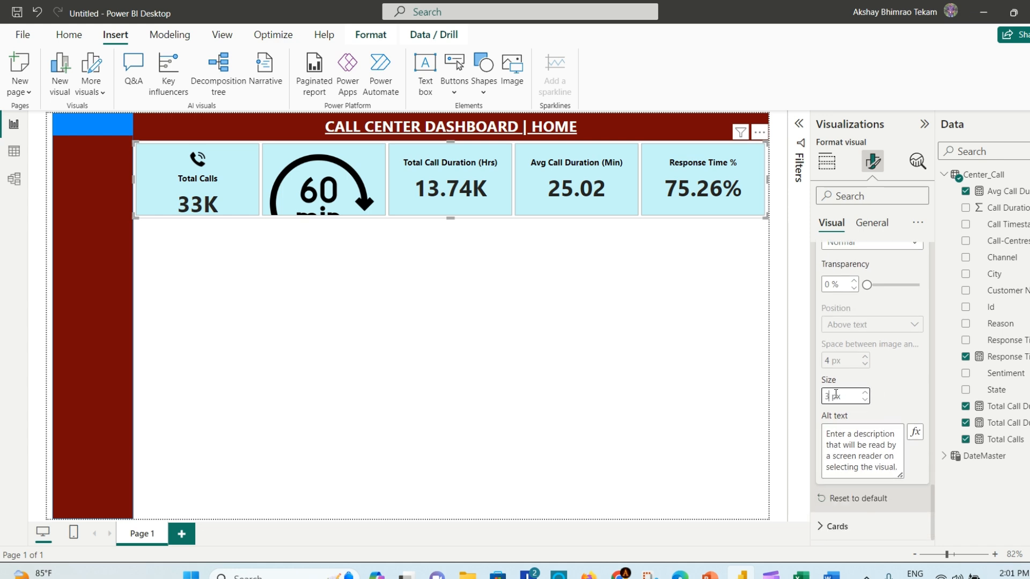
left_click(888, 381)
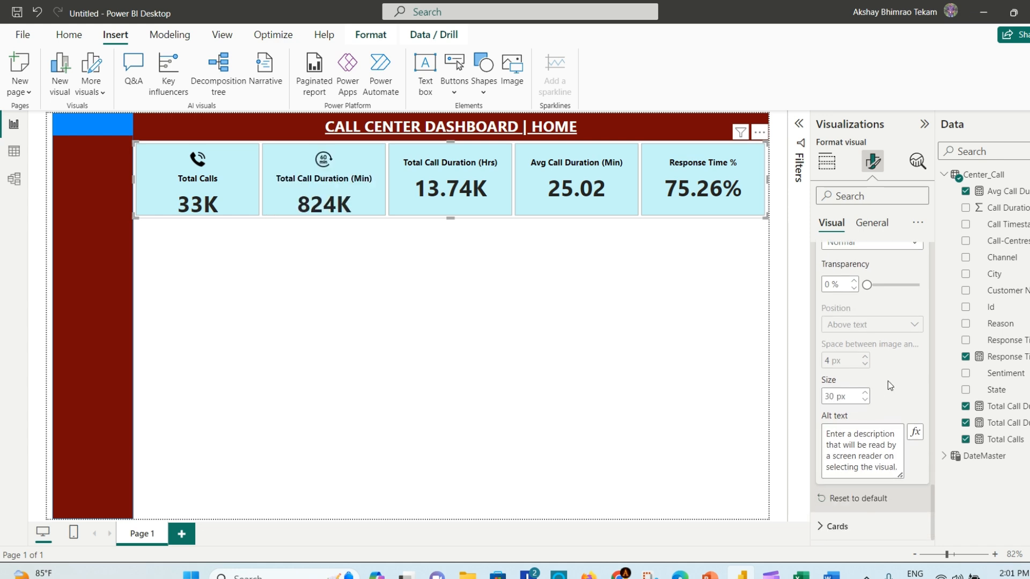
- Add the delivery picture as the image of the Total Call Duration (Hrs) card
scroll(893, 337, "up", 4)
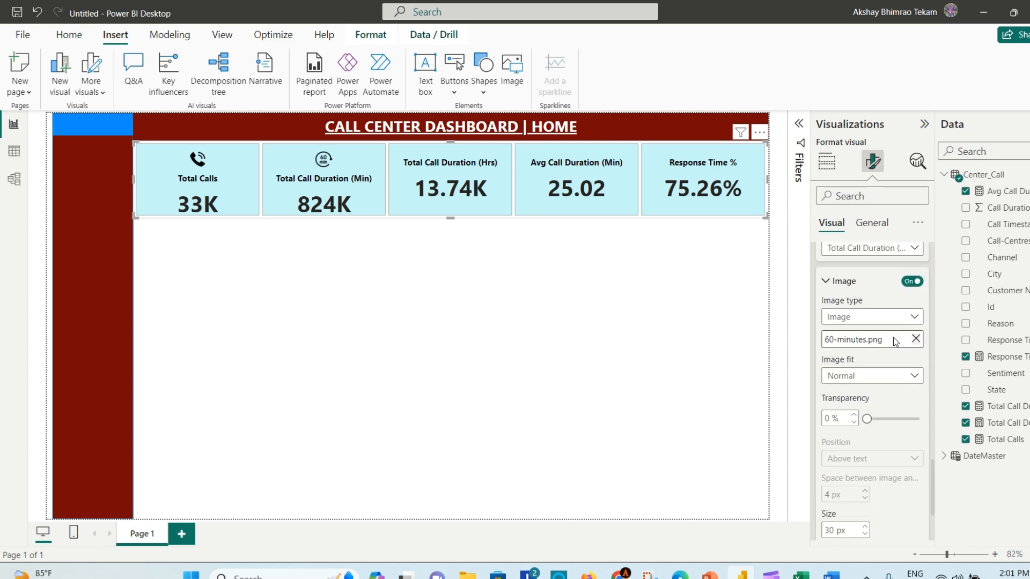
left_click(915, 292)
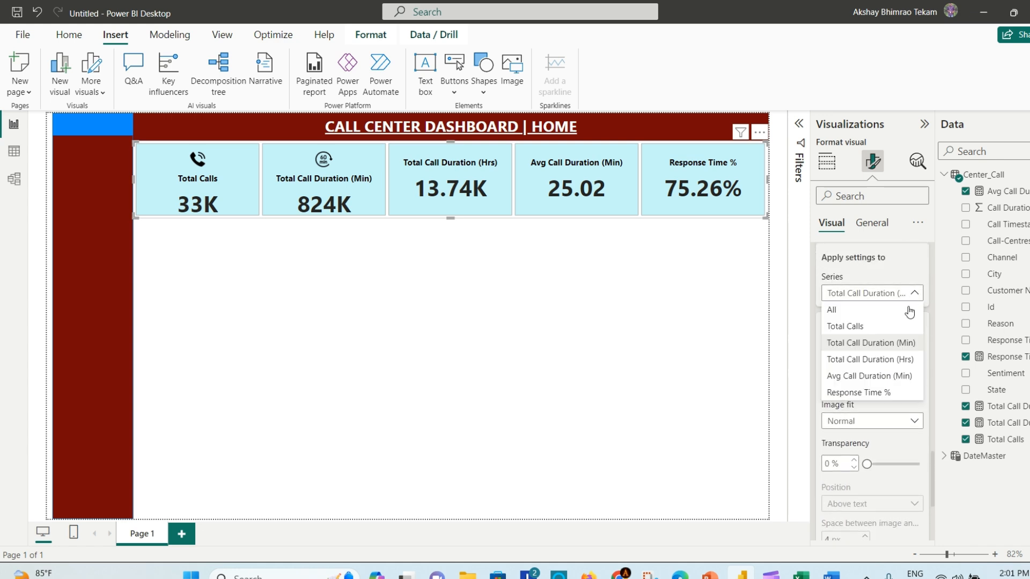
left_click(892, 360)
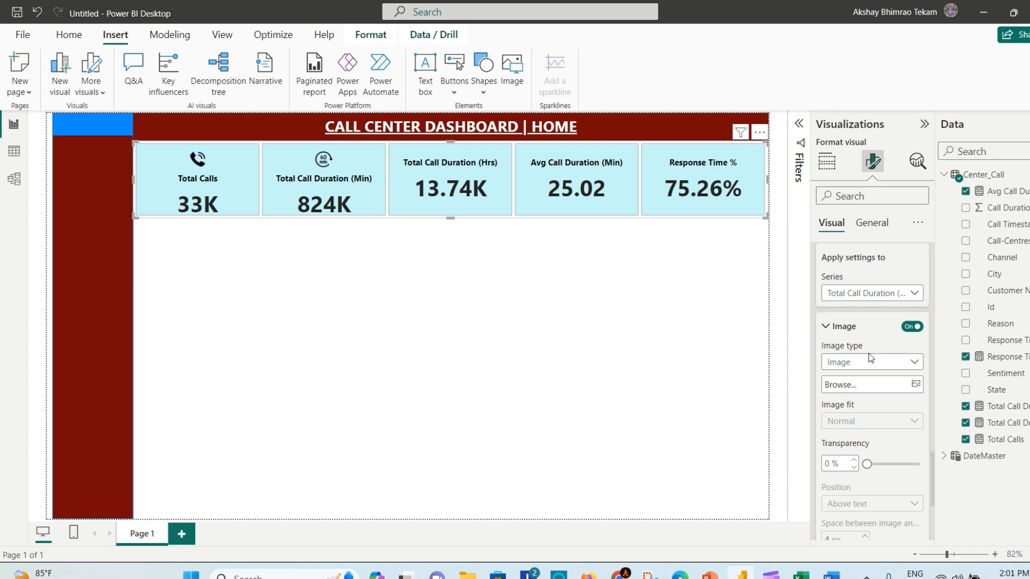
left_click(895, 387)
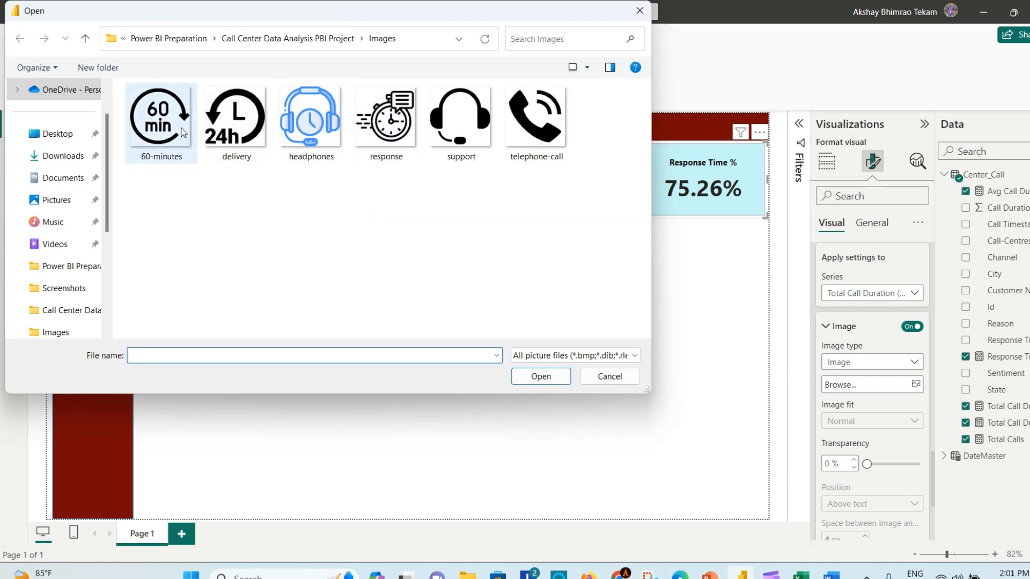
left_click(240, 133)
left_click(541, 376)
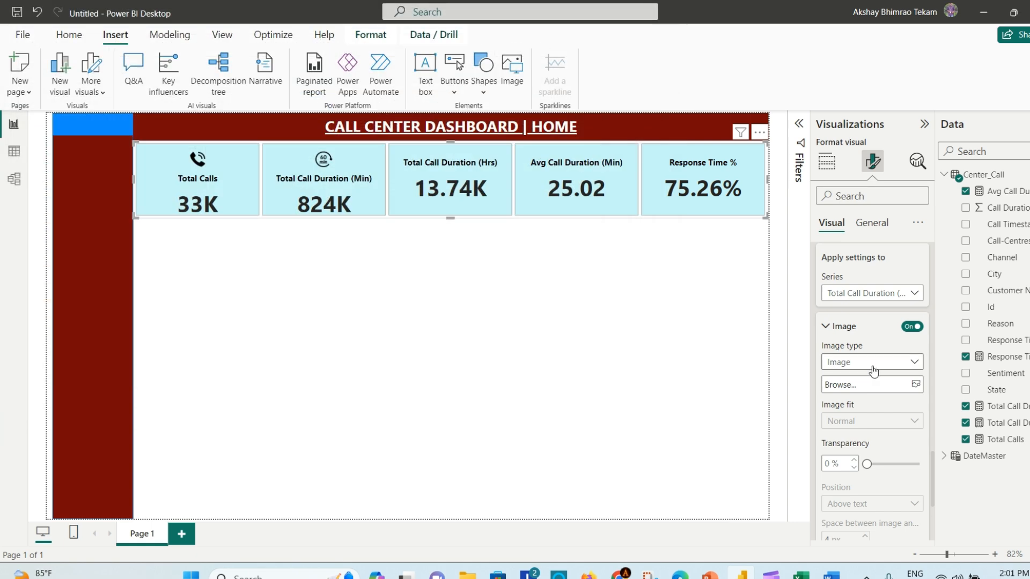
- Set the image size of the Total Call Duration (Hrs) card to 30 px
scroll(852, 423, "down", 5)
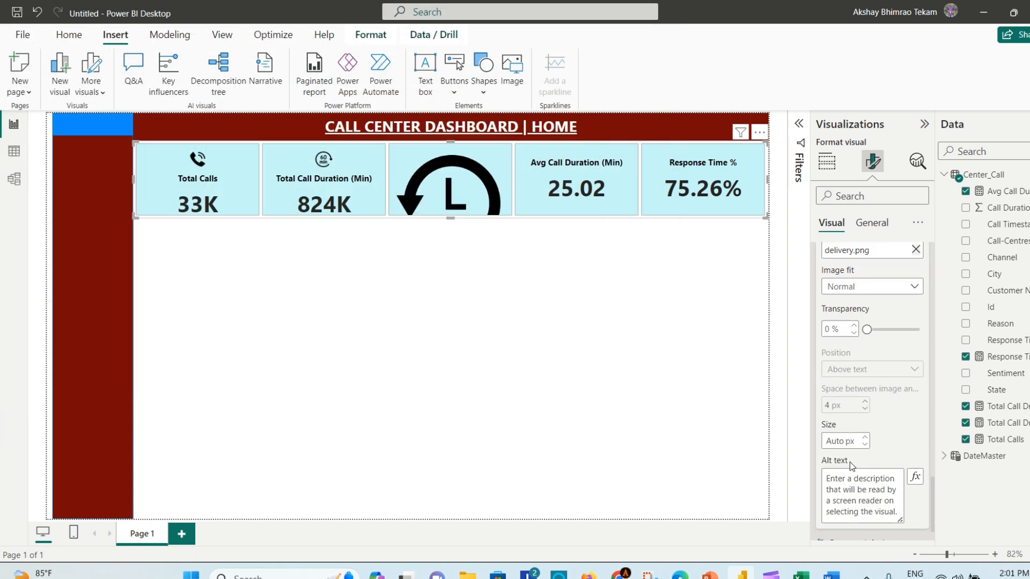
left_click(844, 441)
type("30")
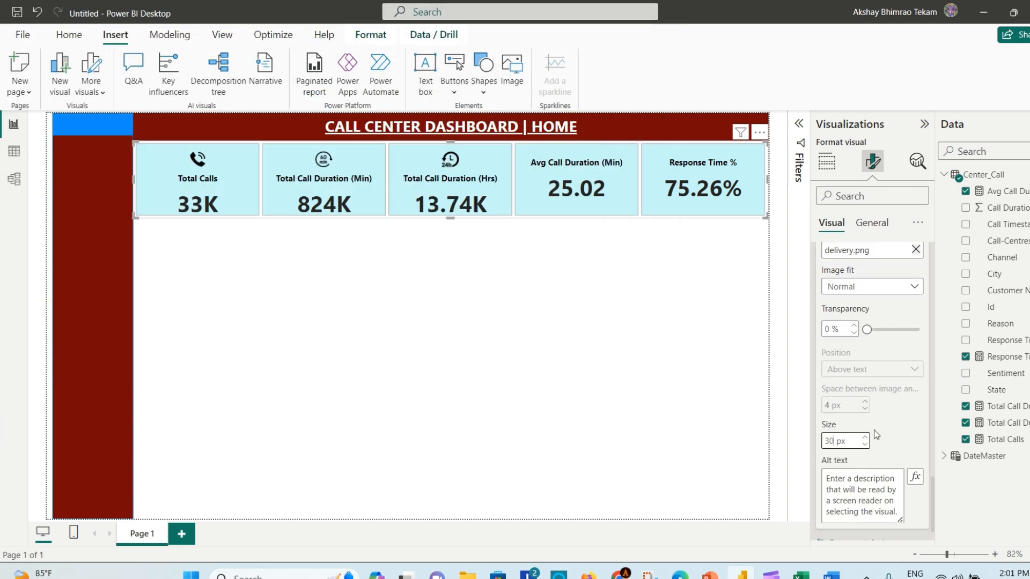
left_click(898, 428)
- Add the response picture as the image of the Avg Call Duration (Min) card
scroll(901, 375, "up", 3)
left_click(903, 295)
left_click(870, 372)
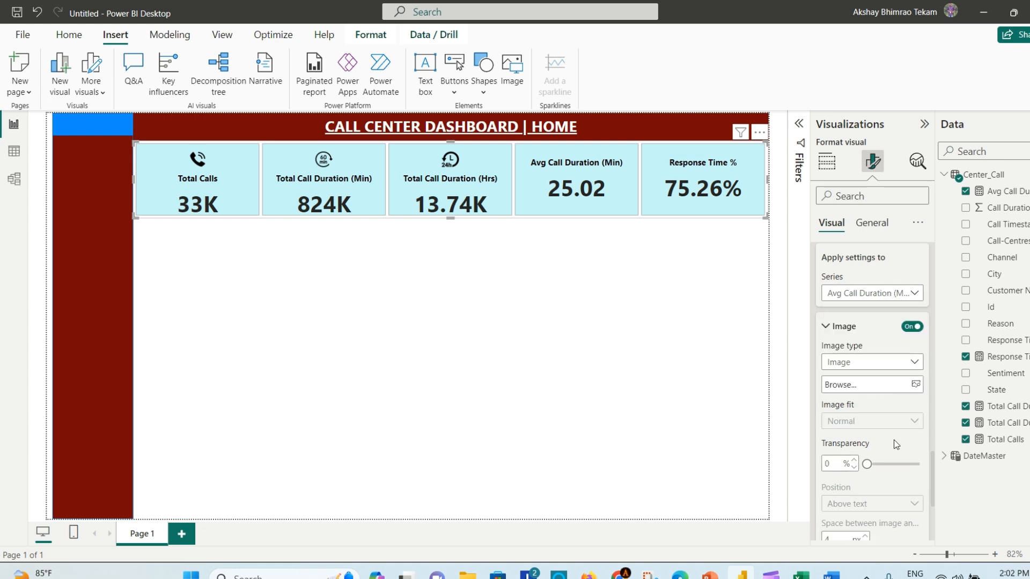
scroll(894, 411, "down", 4)
scroll(892, 419, "up", 2)
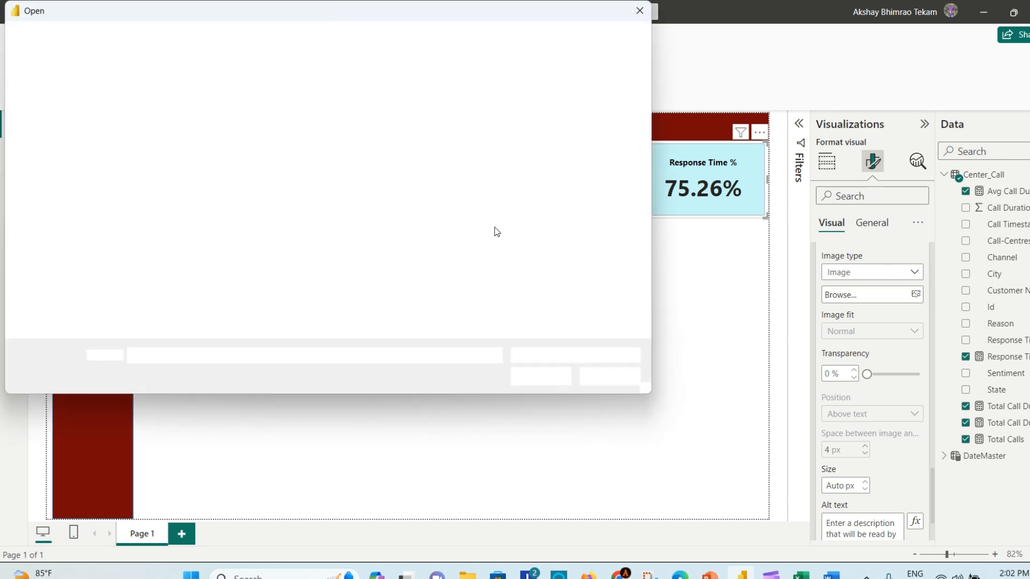
left_click(385, 121)
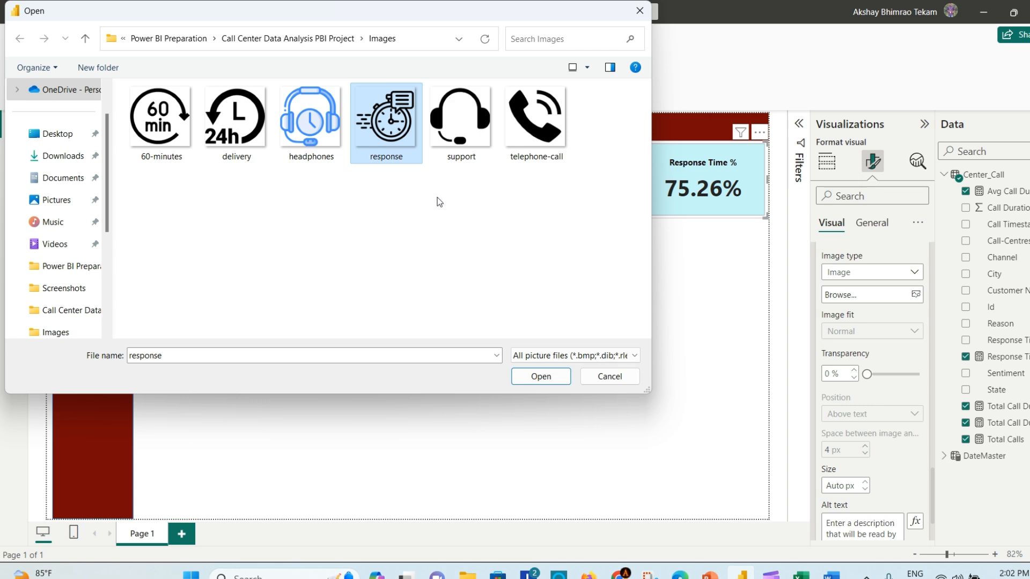
left_click(542, 375)
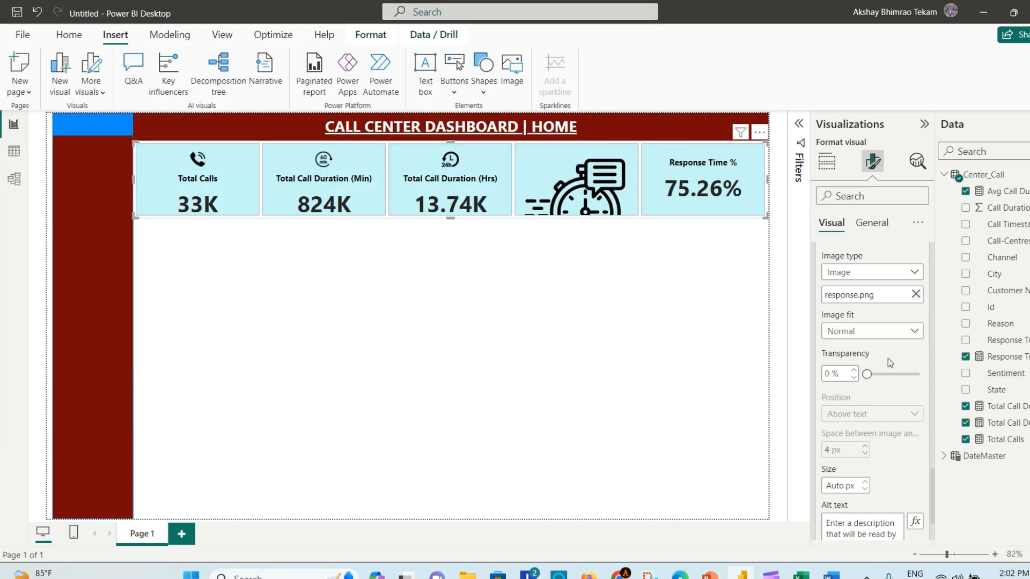
- Set the image size of the Avg Call Duration (Min) card to 30 px
scroll(888, 364, "up", 2)
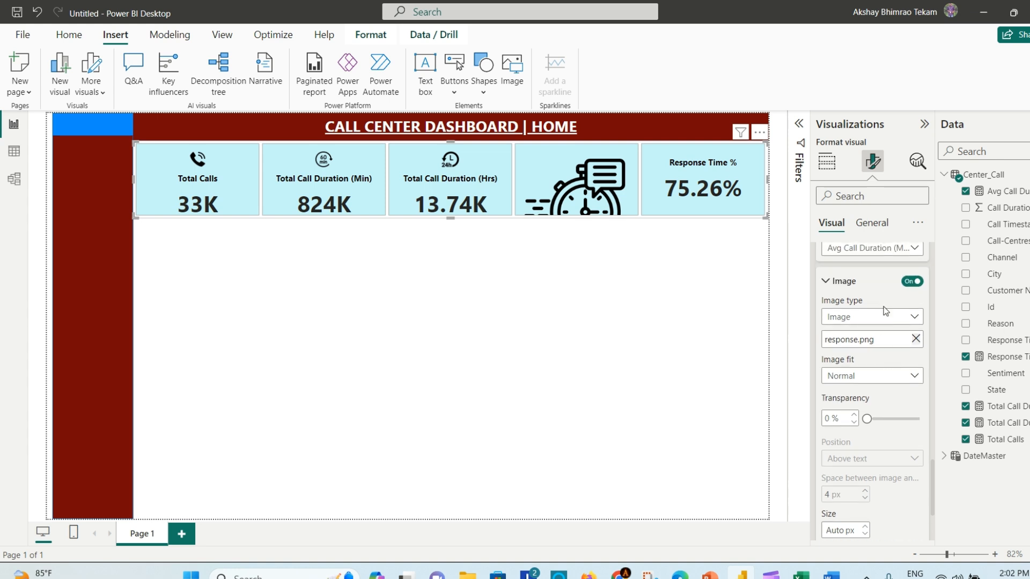
scroll(895, 332, "down", 4)
left_click(843, 441)
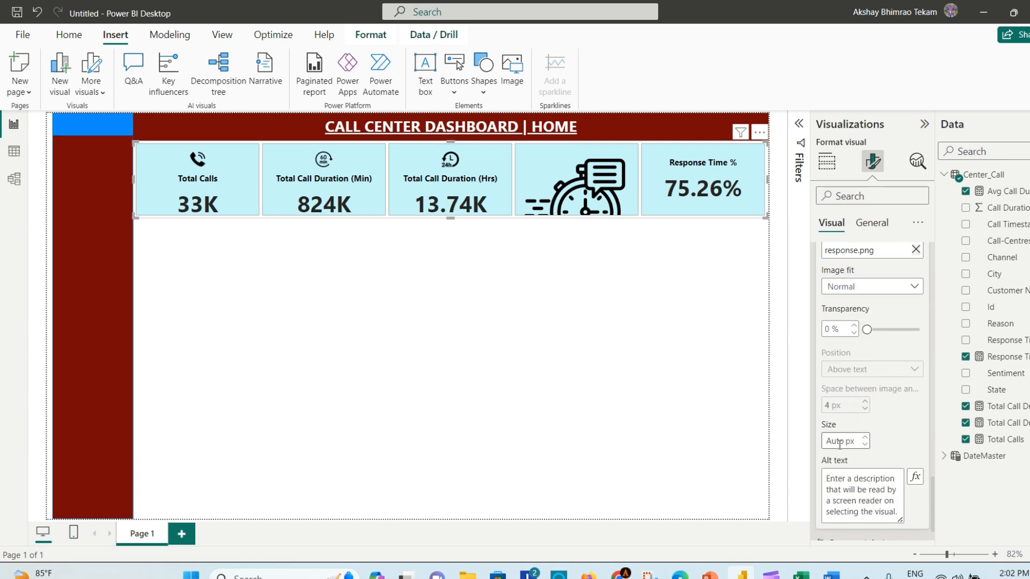
type("30")
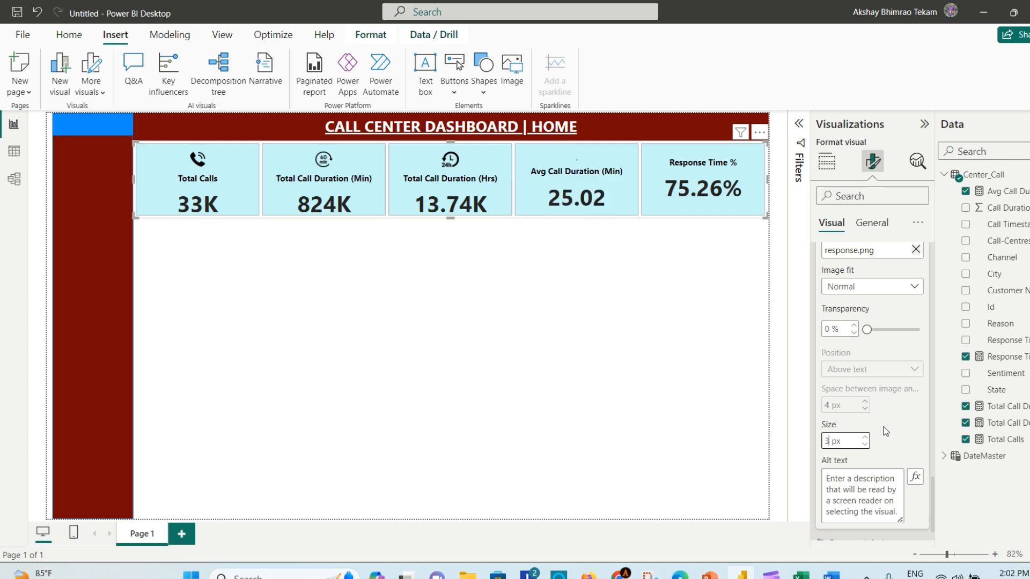
key("Return")
- Add support.png as the image of the Response Time % card and set its image size to 30 px
scroll(900, 413, "up", 5)
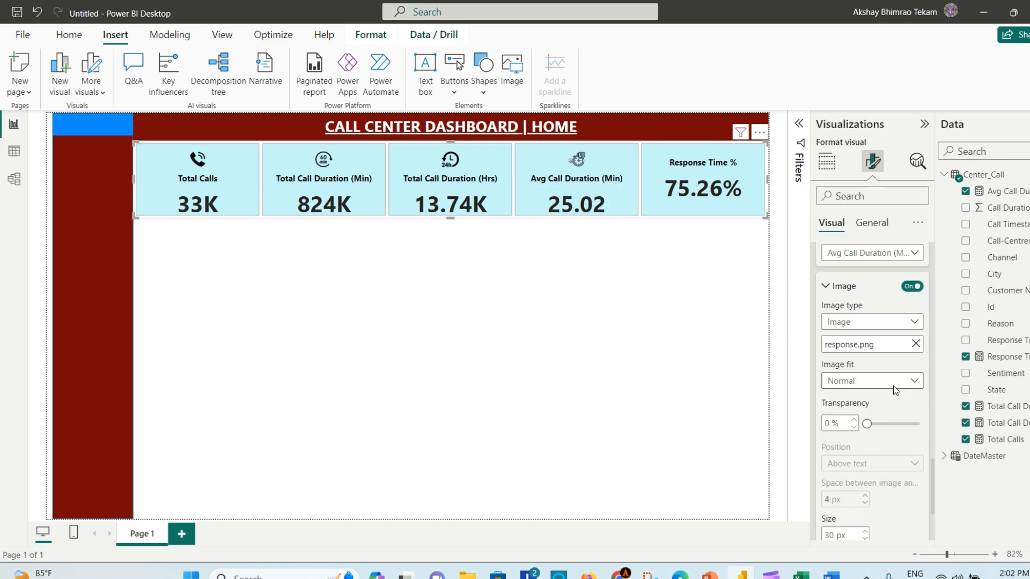
left_click(880, 293)
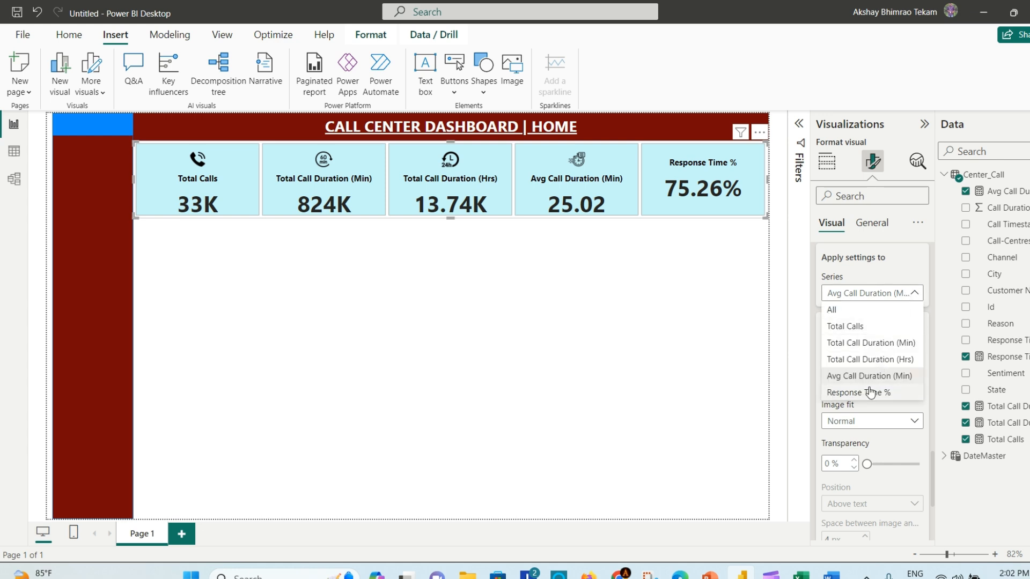
left_click(880, 392)
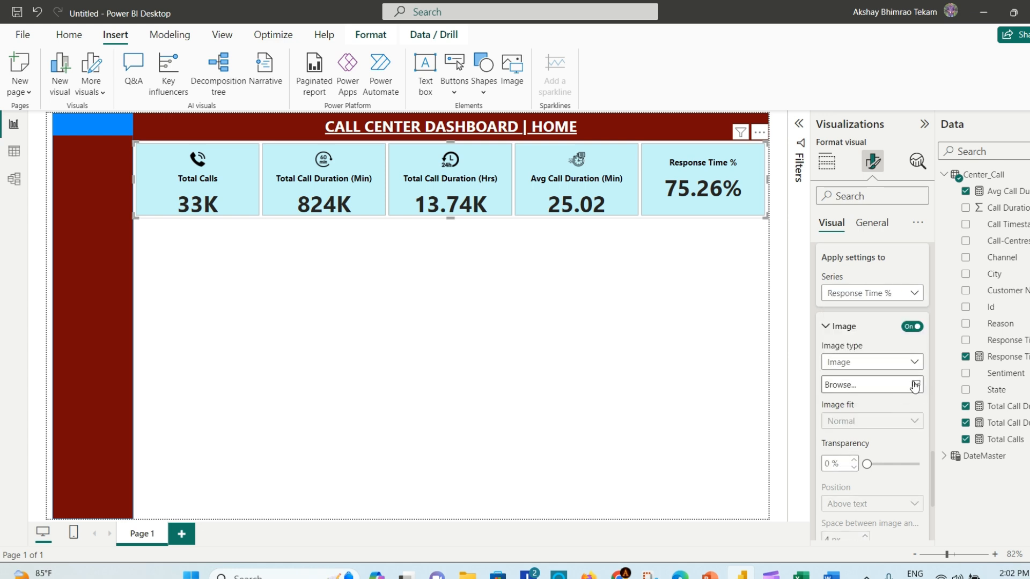
left_click(865, 385)
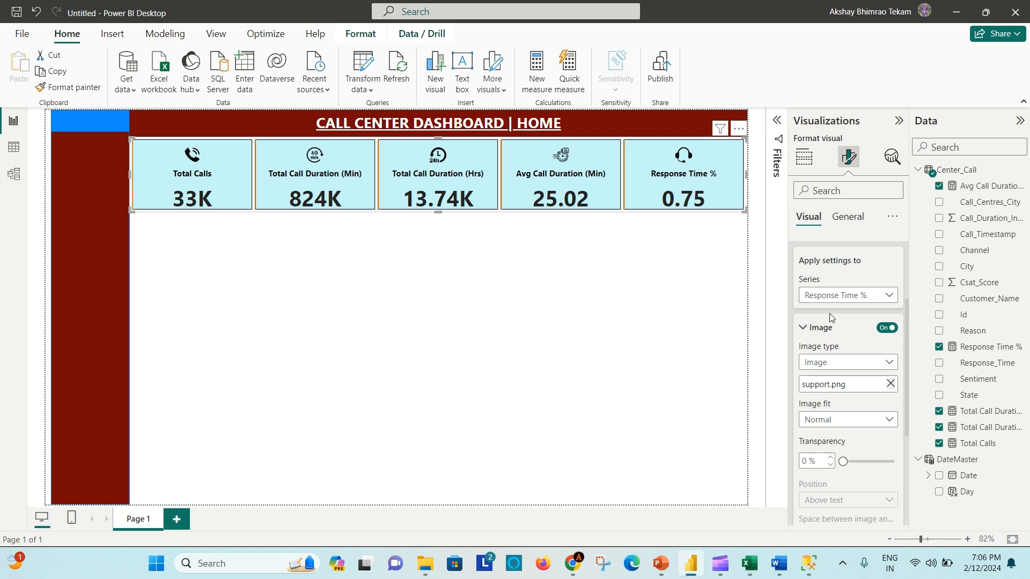
scroll(840, 348, "down", 2)
scroll(838, 365, "down", 2)
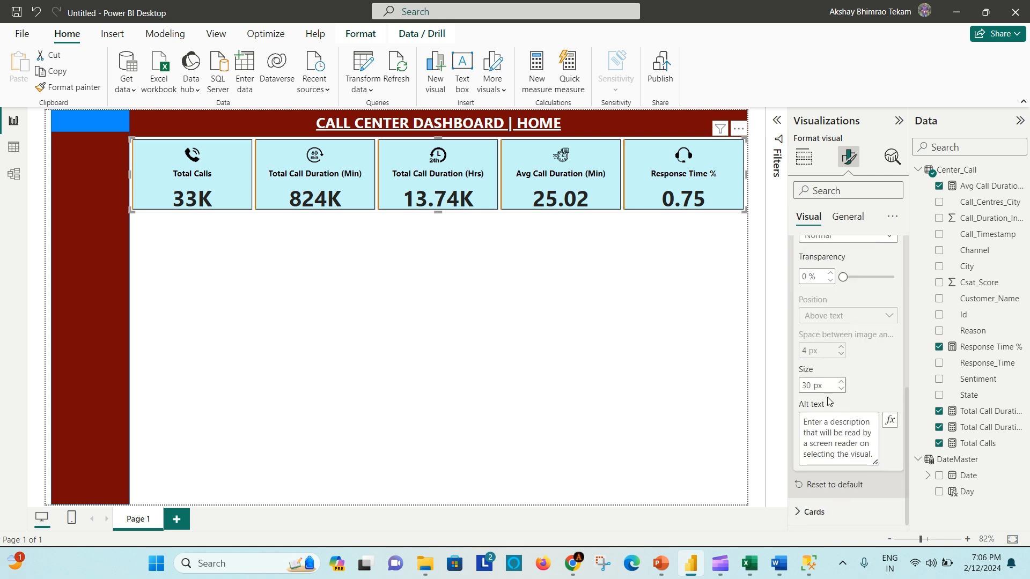
- Turn on the accent bar for all KPI cards and set its position to Left
left_click(821, 512)
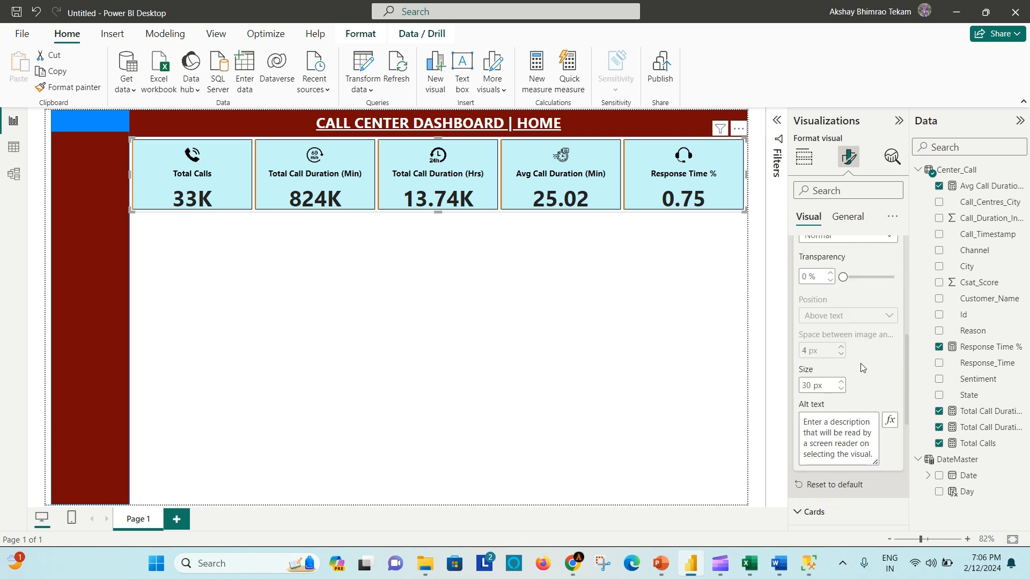
scroll(858, 365, "down", 5)
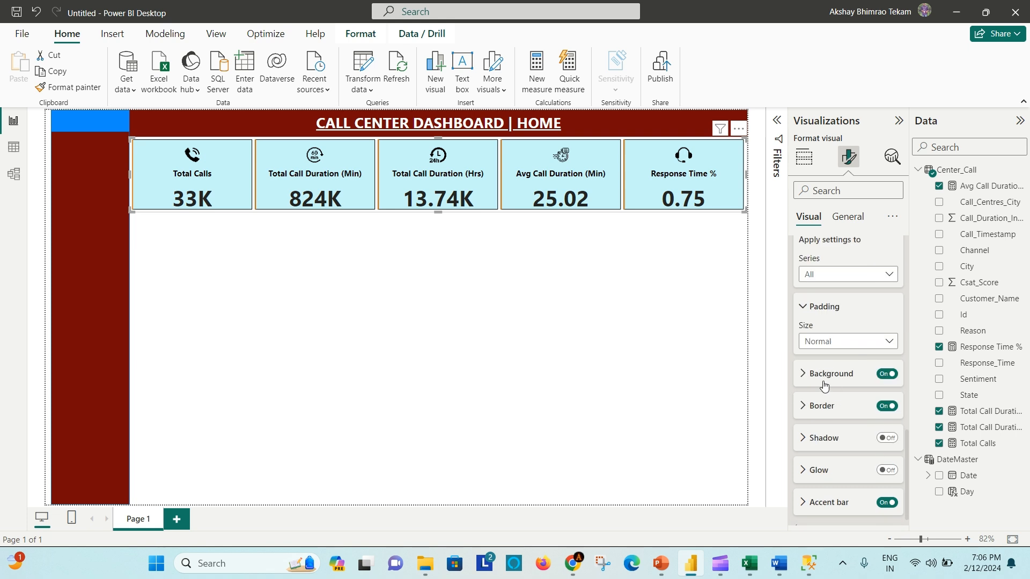
scroll(826, 389, "down", 1)
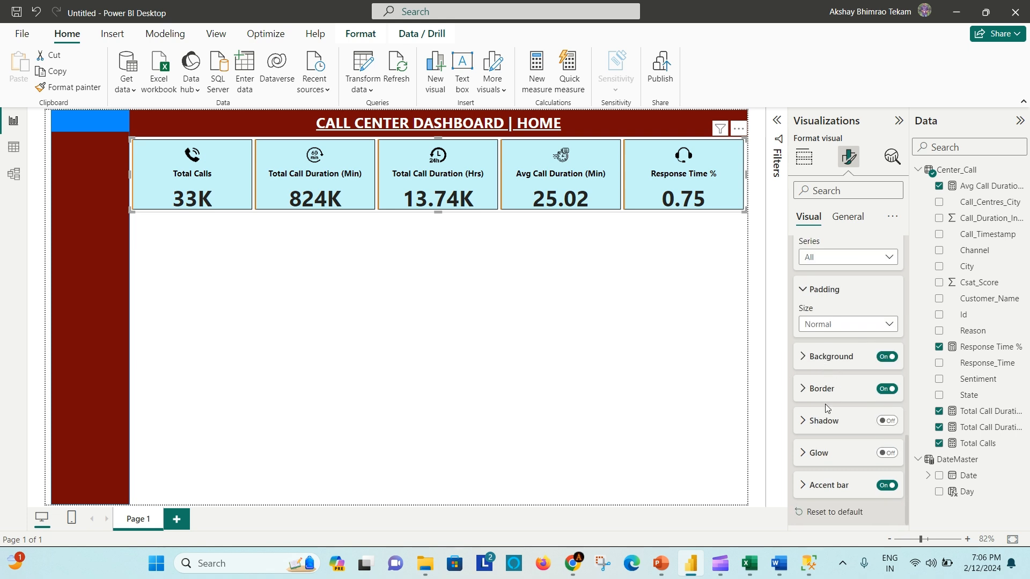
left_click(817, 487)
left_click(889, 489)
left_click(889, 488)
scroll(860, 489, "down", 2)
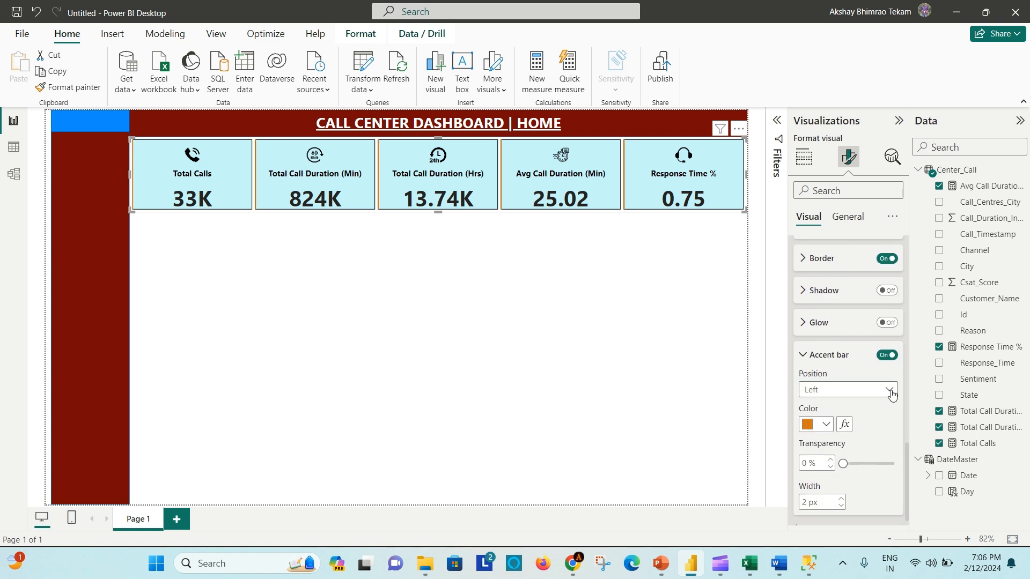
left_click(853, 390)
left_click(826, 406)
- Set the accent bar color of the KPI cards to the custom orange #DD7E1E
left_click(822, 428)
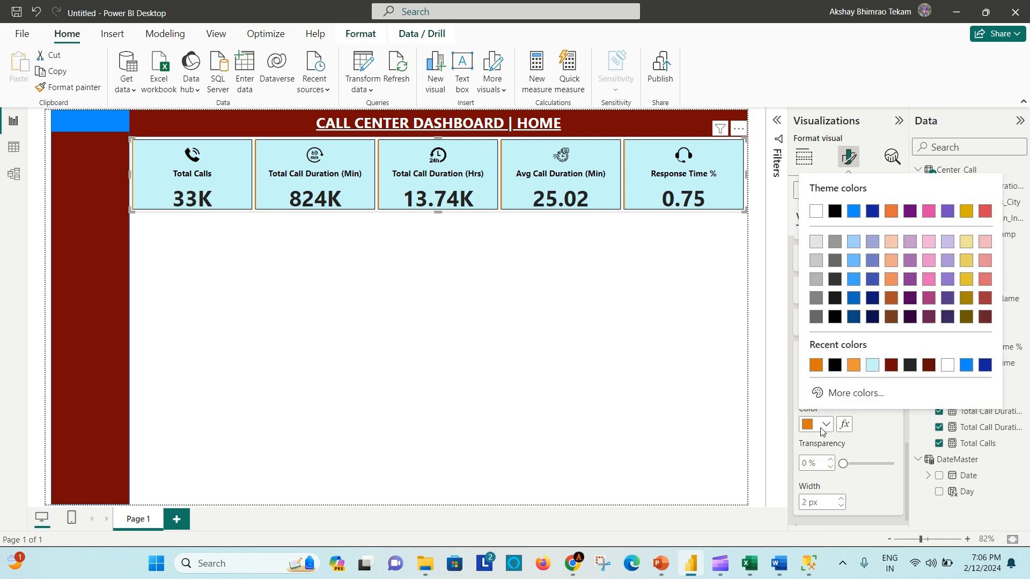
left_click(863, 395)
left_click(960, 205)
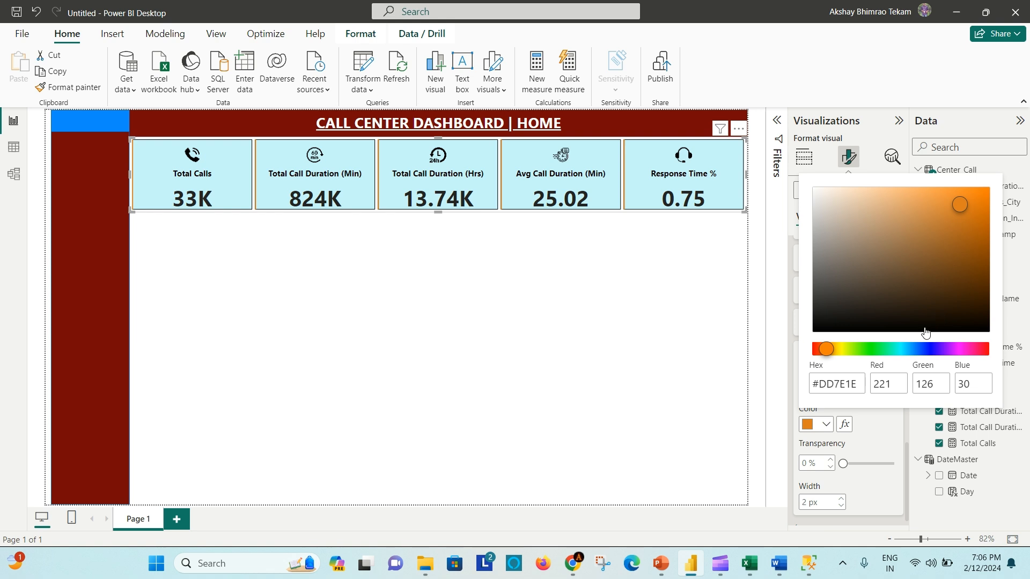
left_click(829, 456)
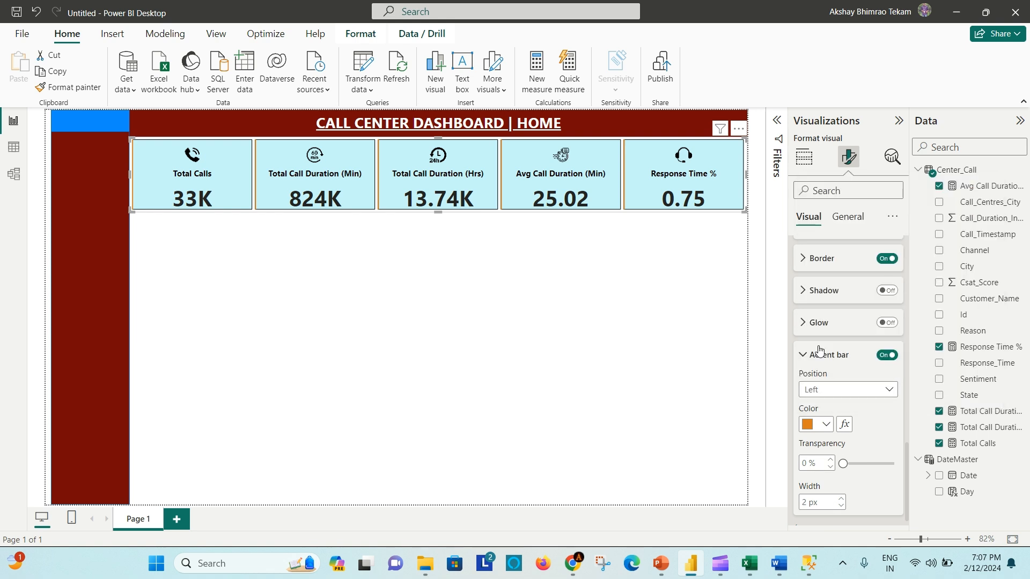
left_click(803, 355)
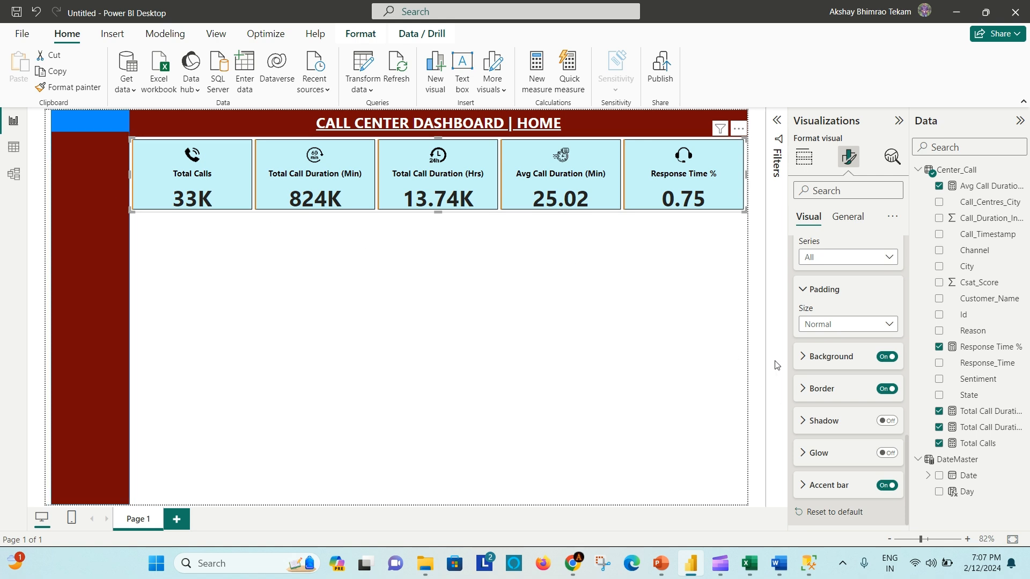
- Format Total Calls and Total Call Duration (Min) with one decimal place, and Response Time % as a percentage with two decimals
scroll(864, 360, "up", 1)
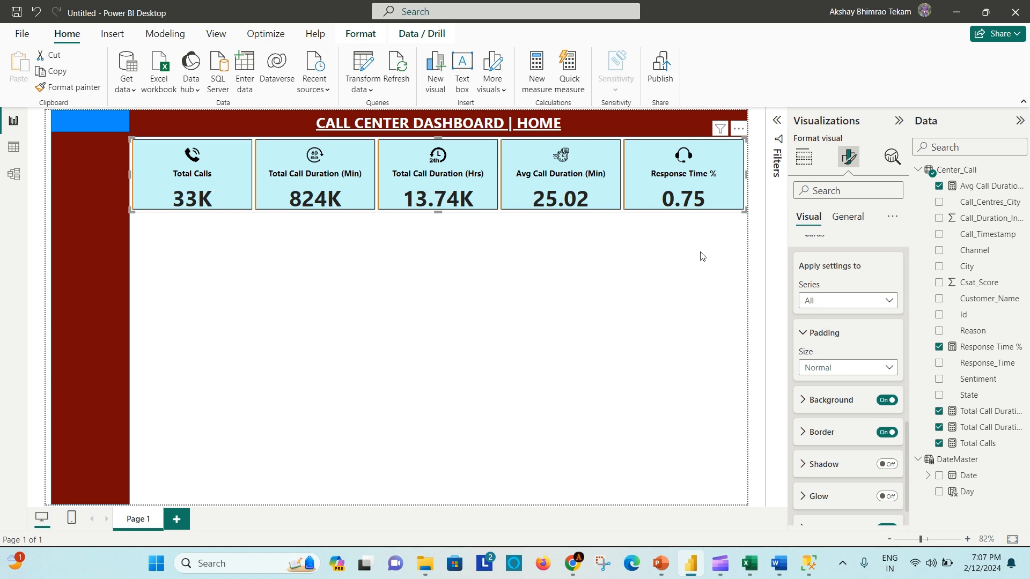
left_click(990, 447)
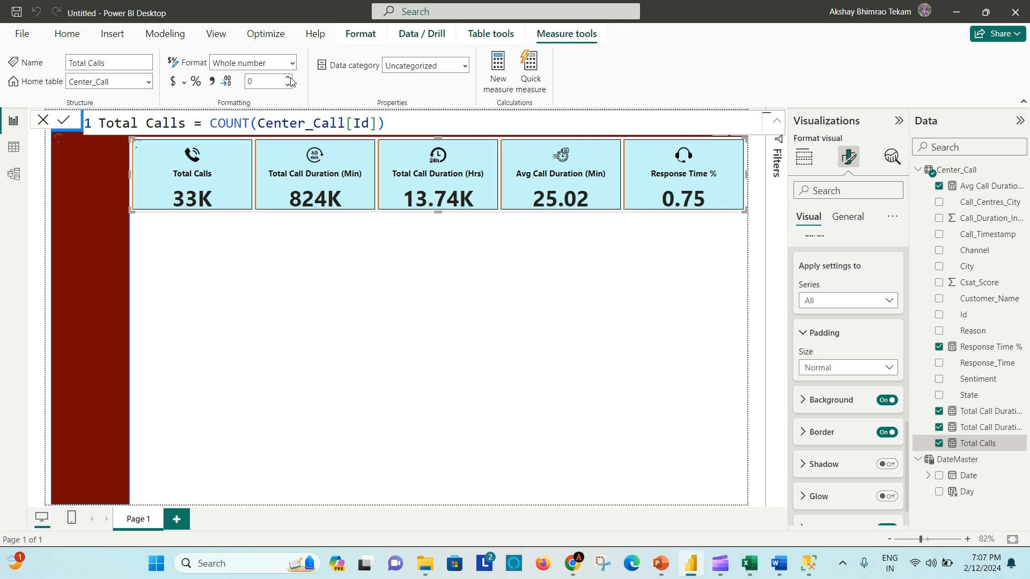
left_click(290, 79)
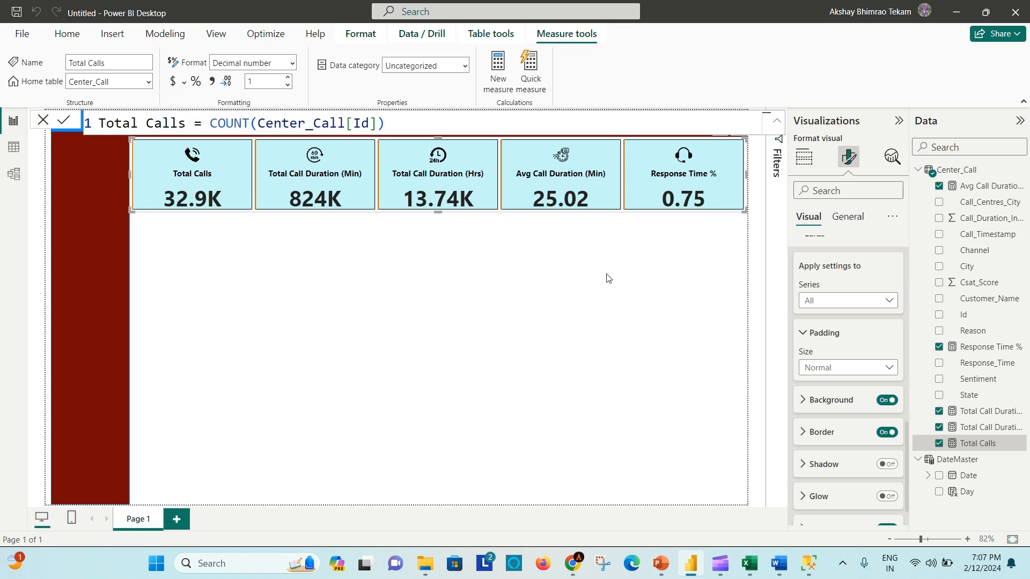
left_click(971, 429)
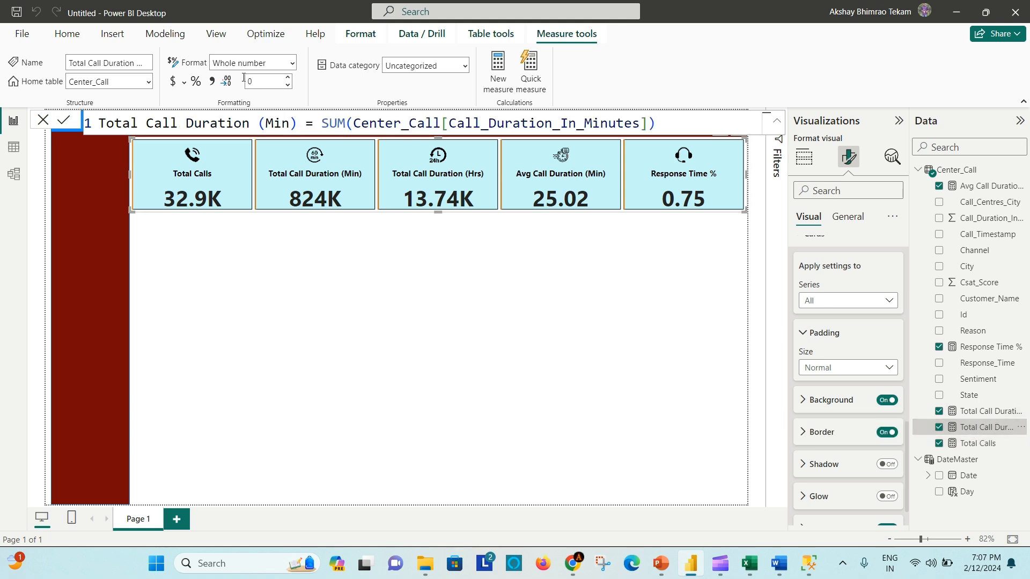
left_click(289, 80)
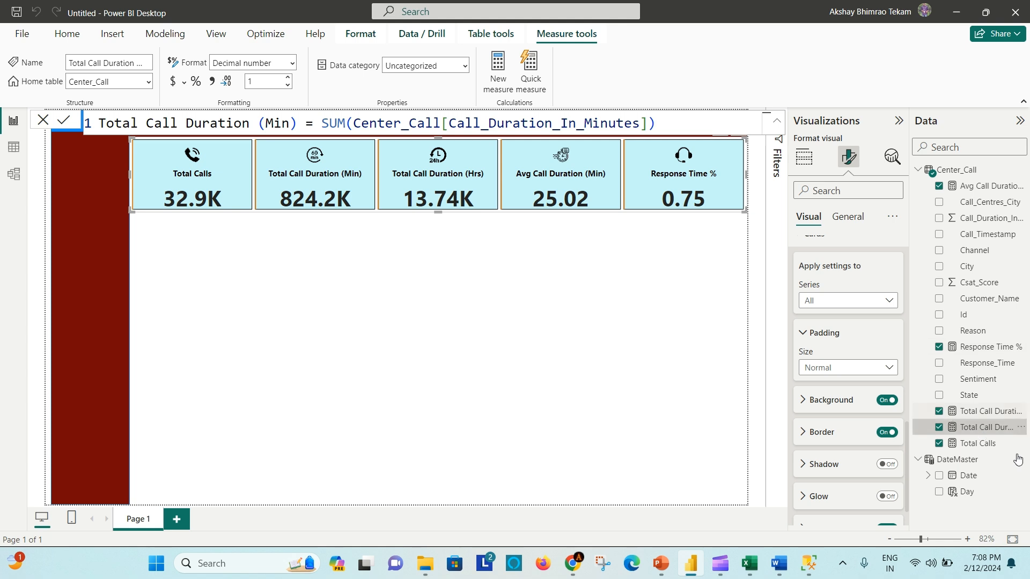
left_click(994, 350)
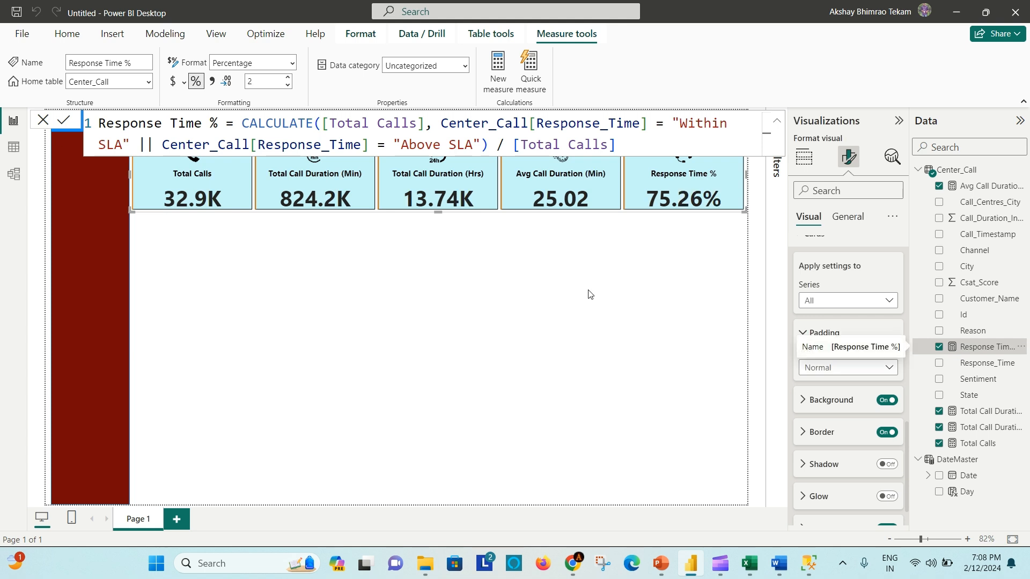
left_click(558, 286)
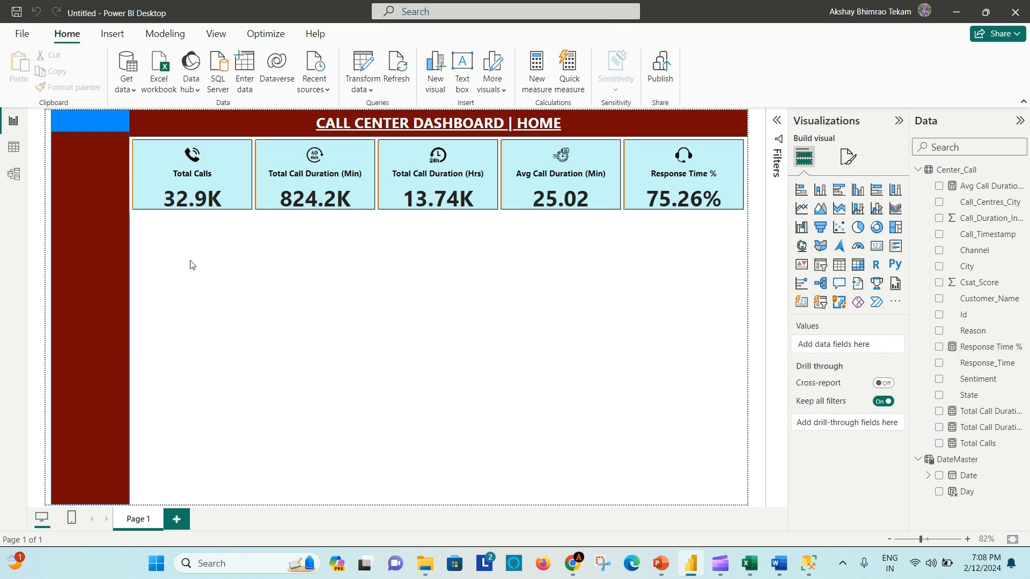
- Insert a horizontal line shape and flatten it into a divider directly below the KPI card row, spanning its full width
left_click(112, 33)
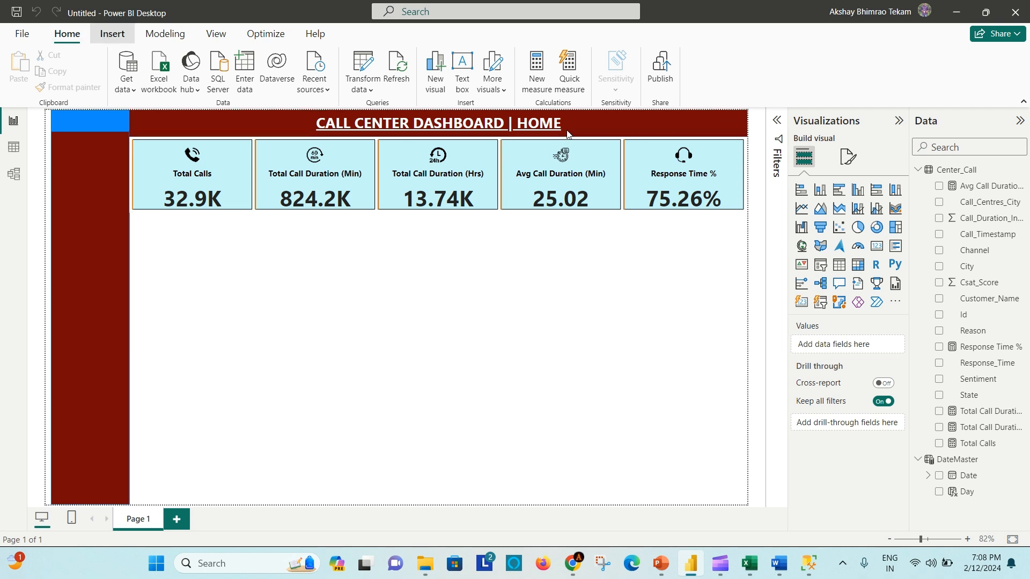
left_click(474, 92)
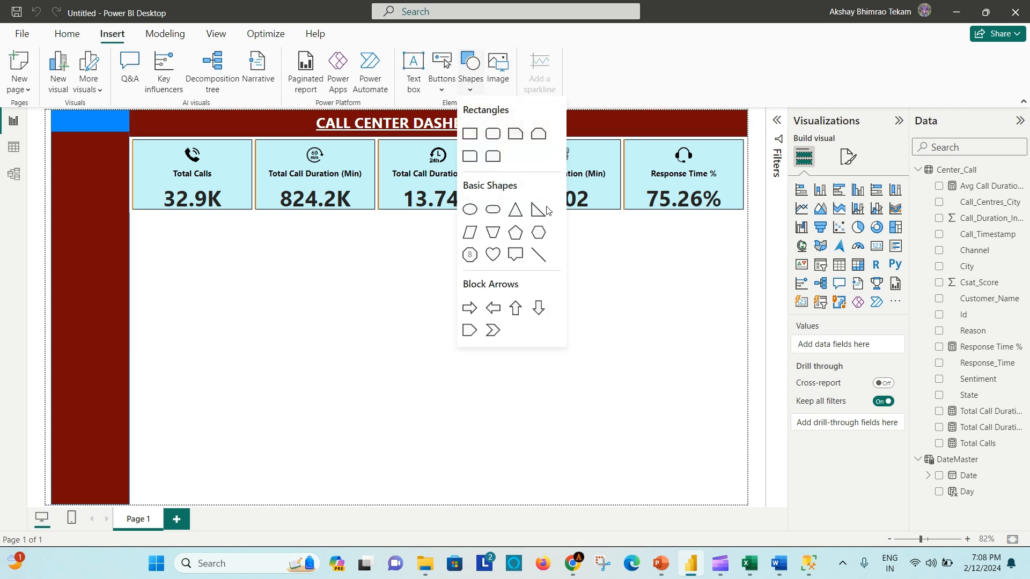
left_click(234, 316)
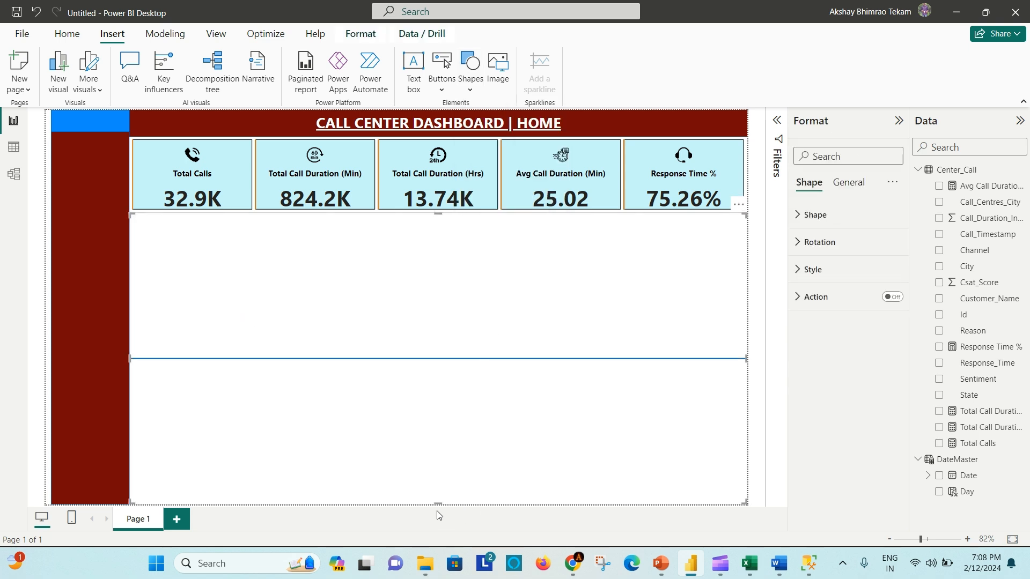
left_click_drag(437, 505, 456, 212)
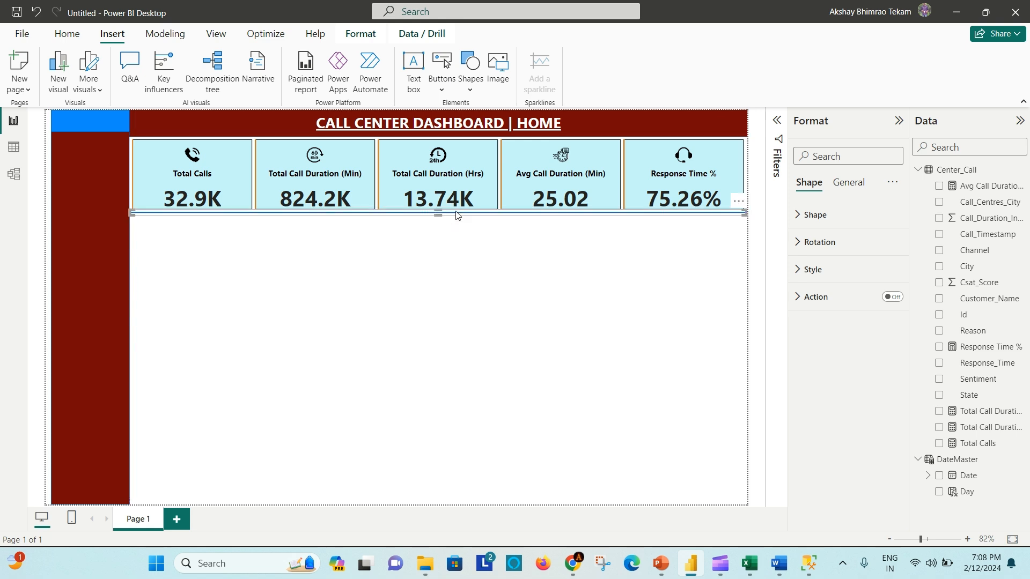
left_click(686, 182)
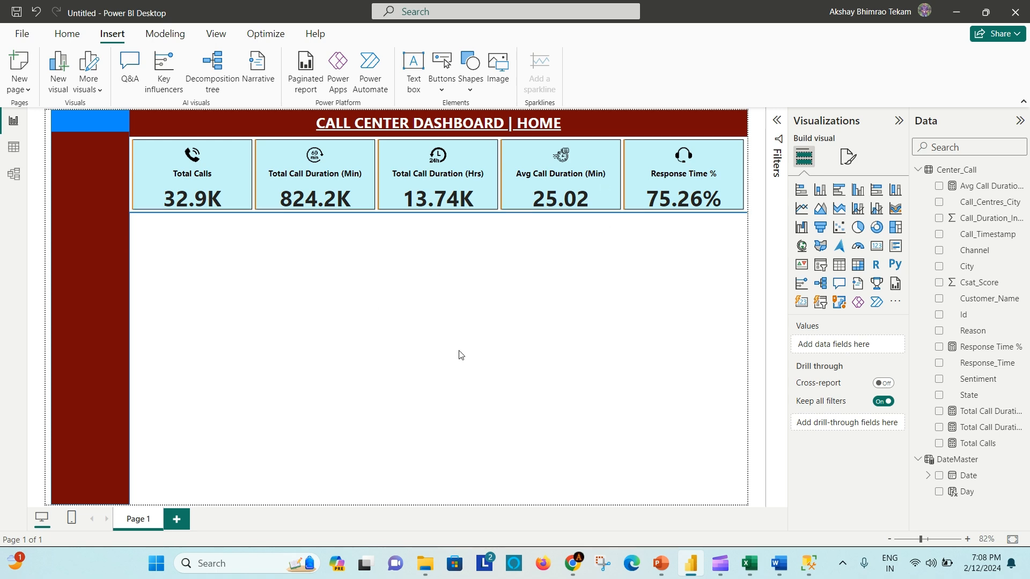
- Check the chart requirements in the Word BRD document, and add a stacked column chart of Total Calls by Day below the divider line
left_click(779, 563)
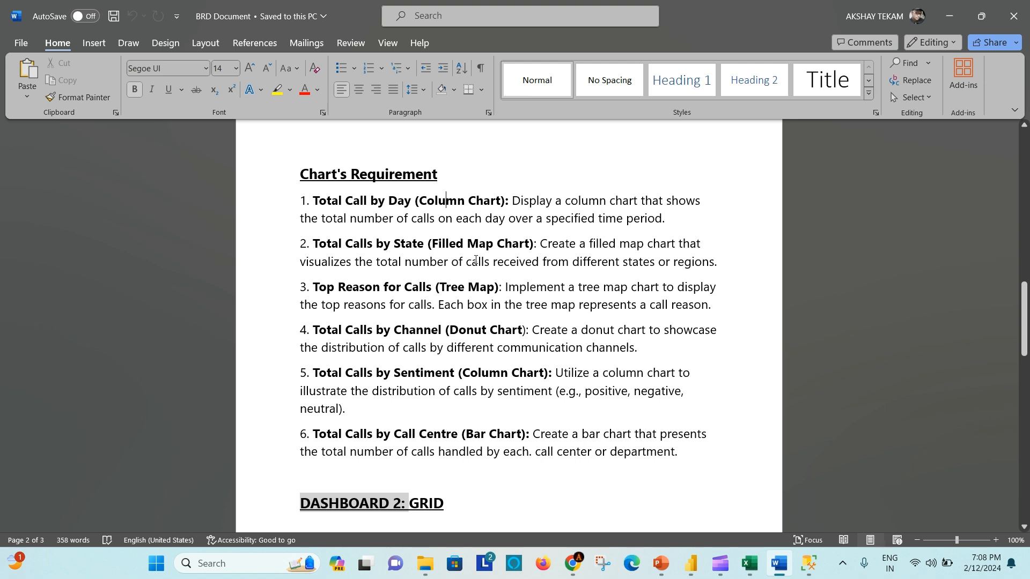
left_click(451, 293)
left_click(691, 563)
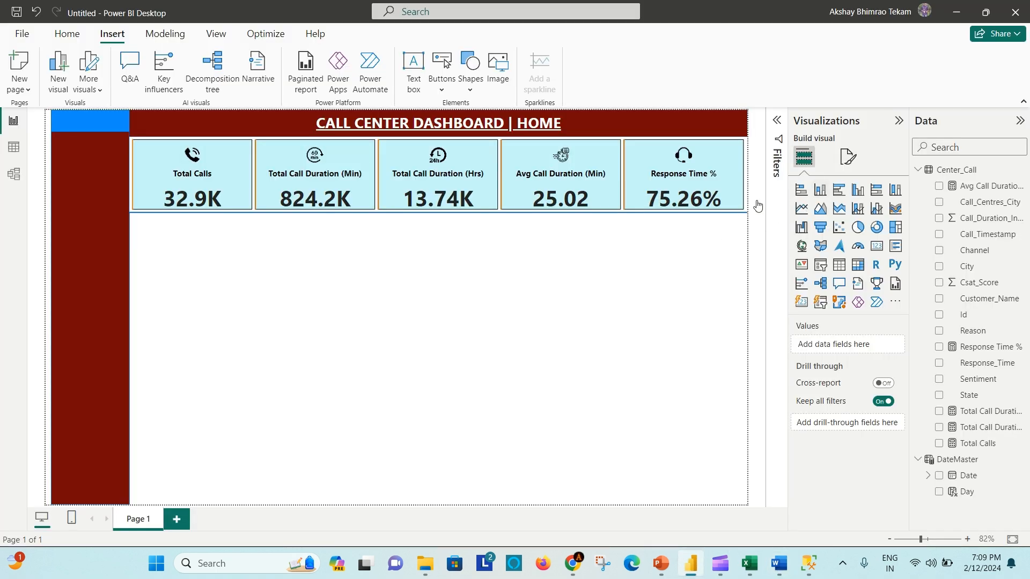
left_click_drag(745, 504, 567, 410)
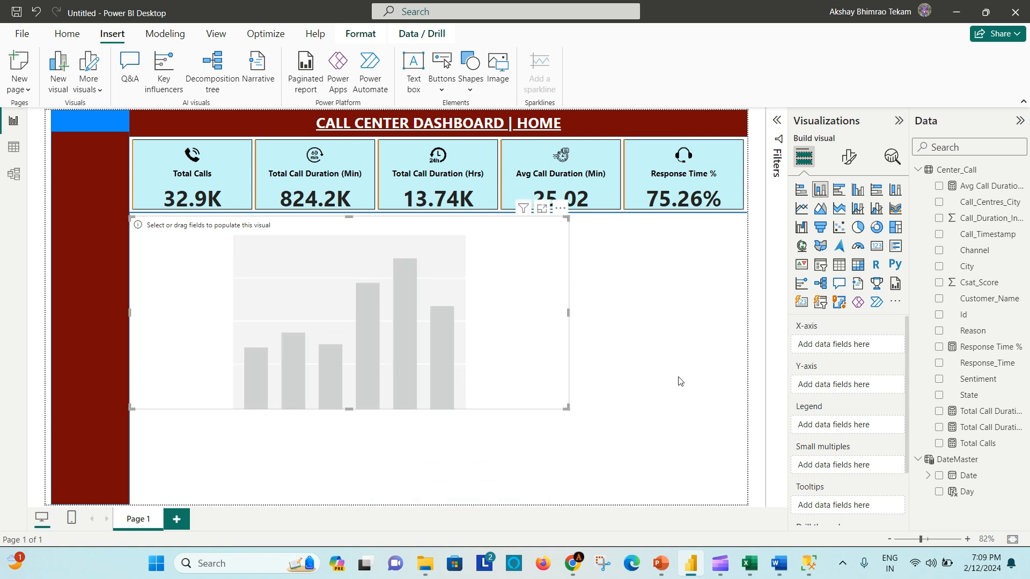
left_click_drag(979, 446, 871, 391)
left_click_drag(973, 492, 852, 350)
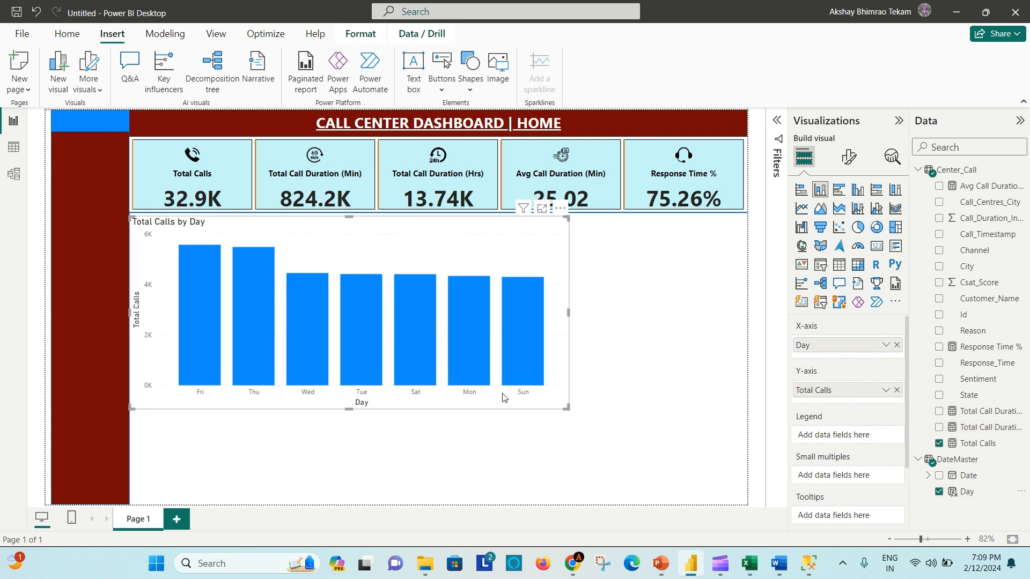
left_click_drag(564, 409, 443, 397)
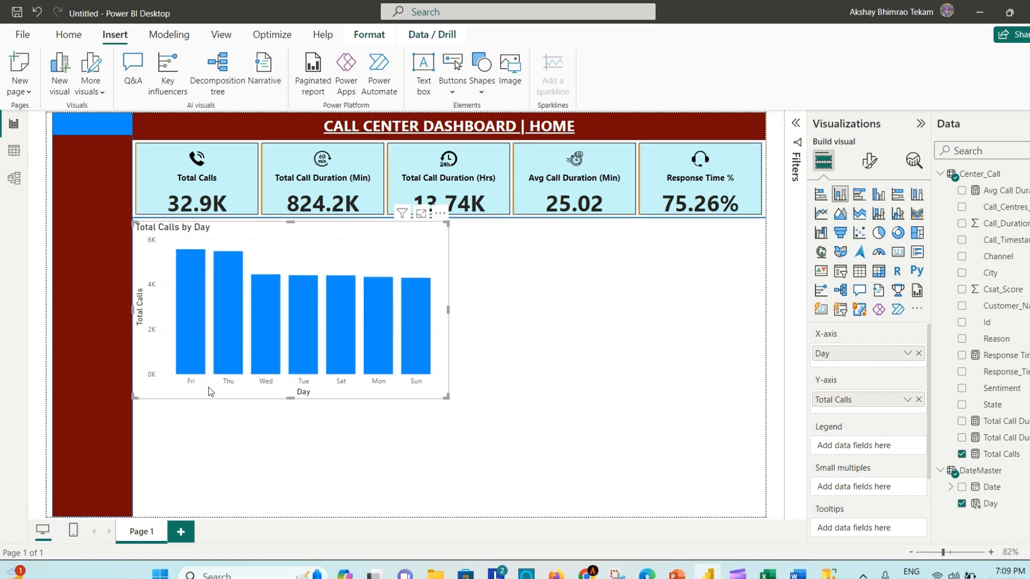
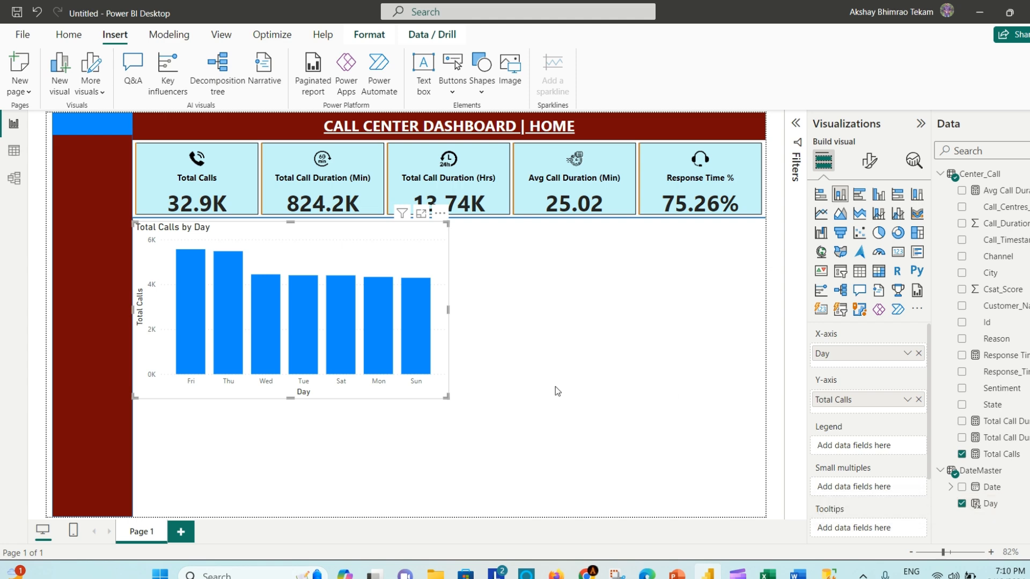
- Display the rows of the DateMaster table in the table view of the data model
left_click(14, 150)
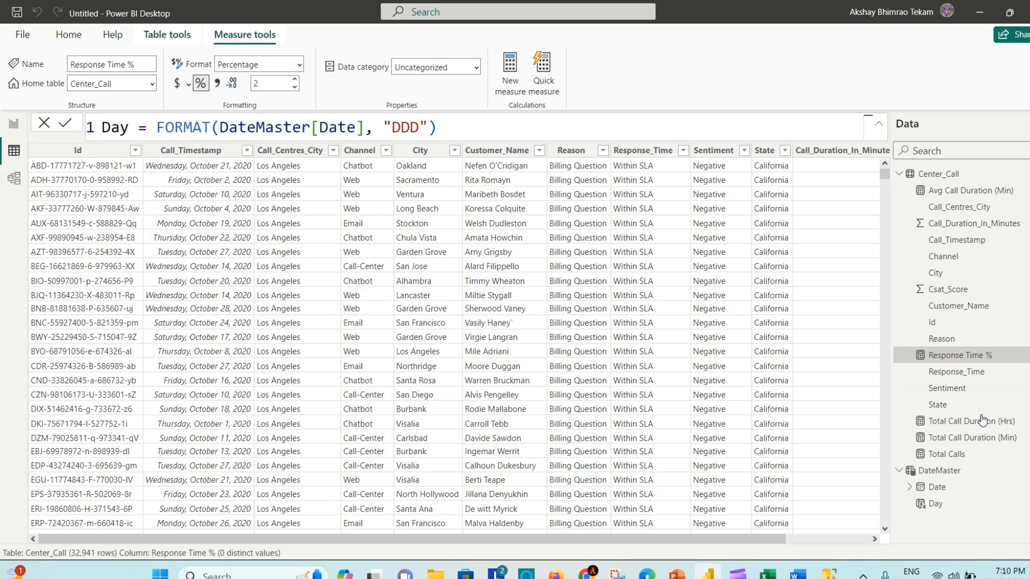
left_click(936, 470)
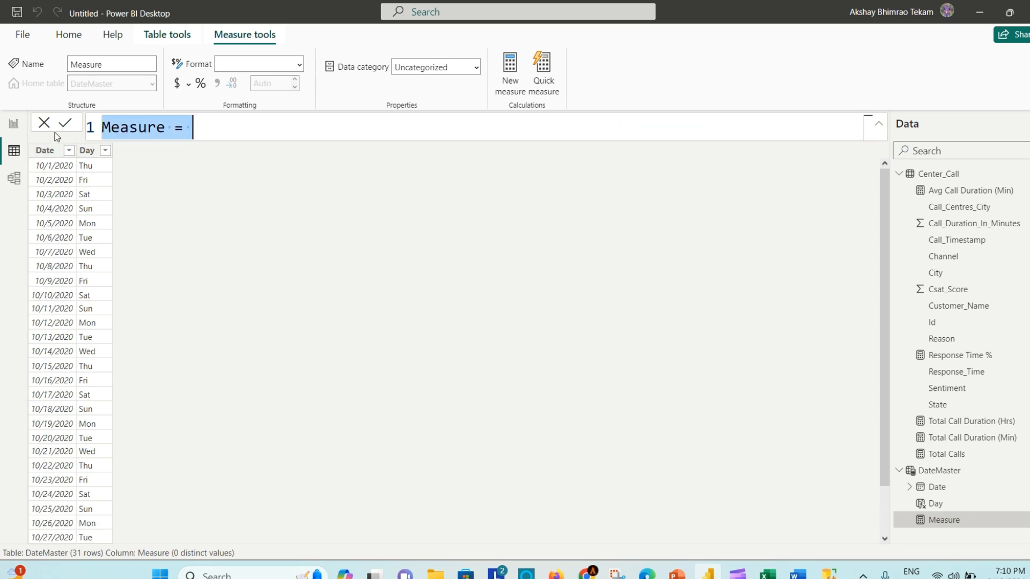
double_click(137, 129)
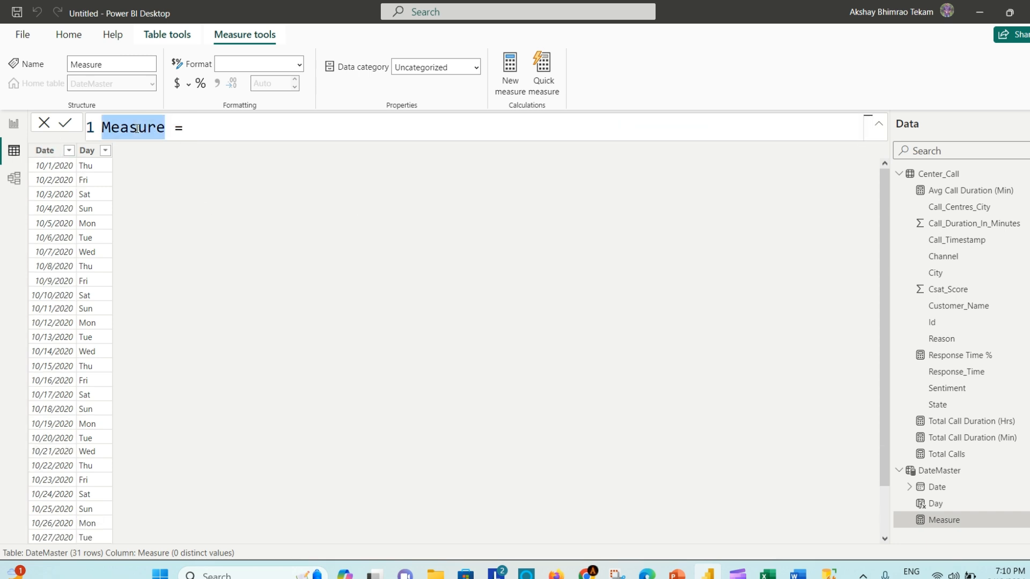
type("Week Order")
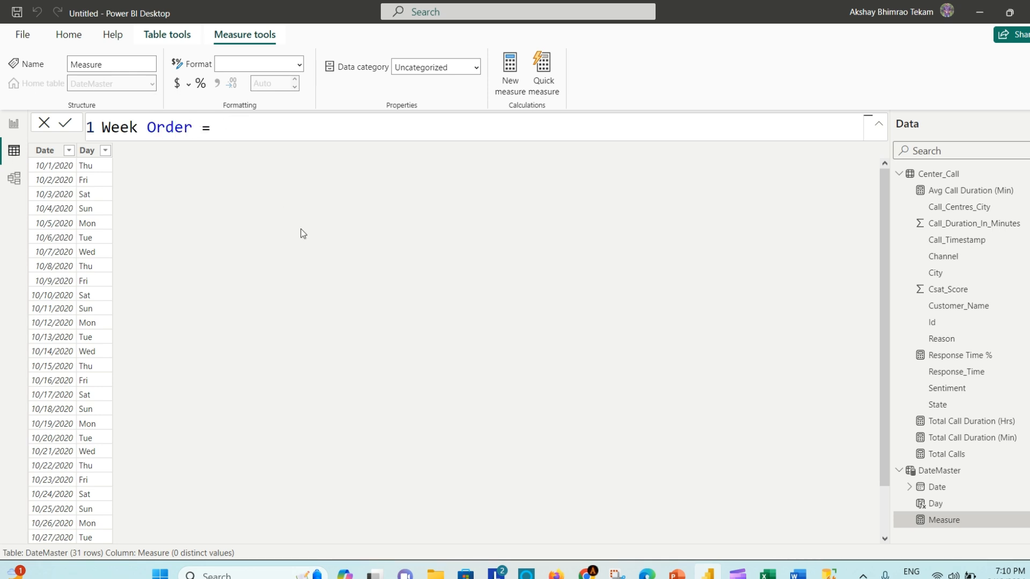
type("W")
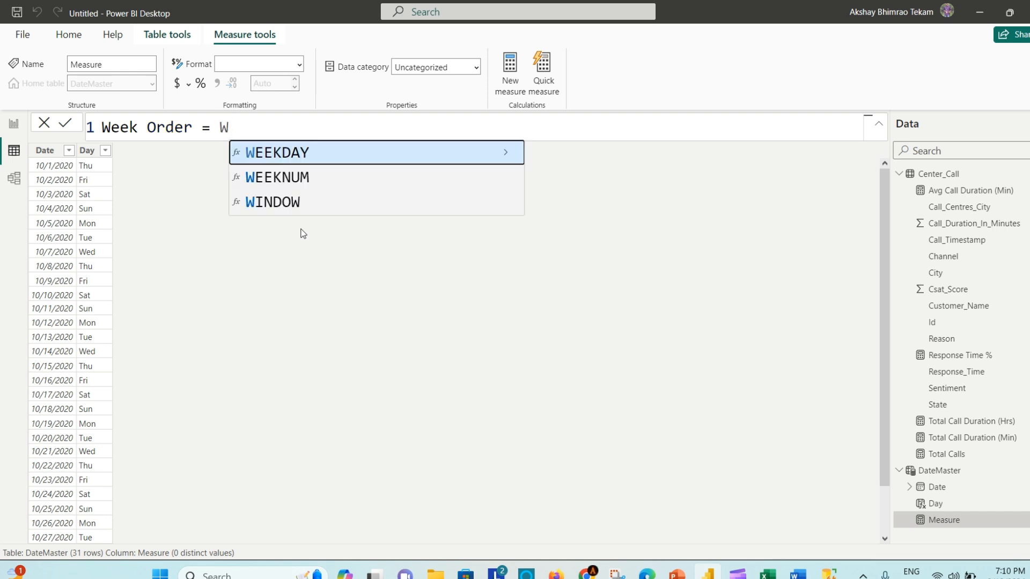
key("Tab")
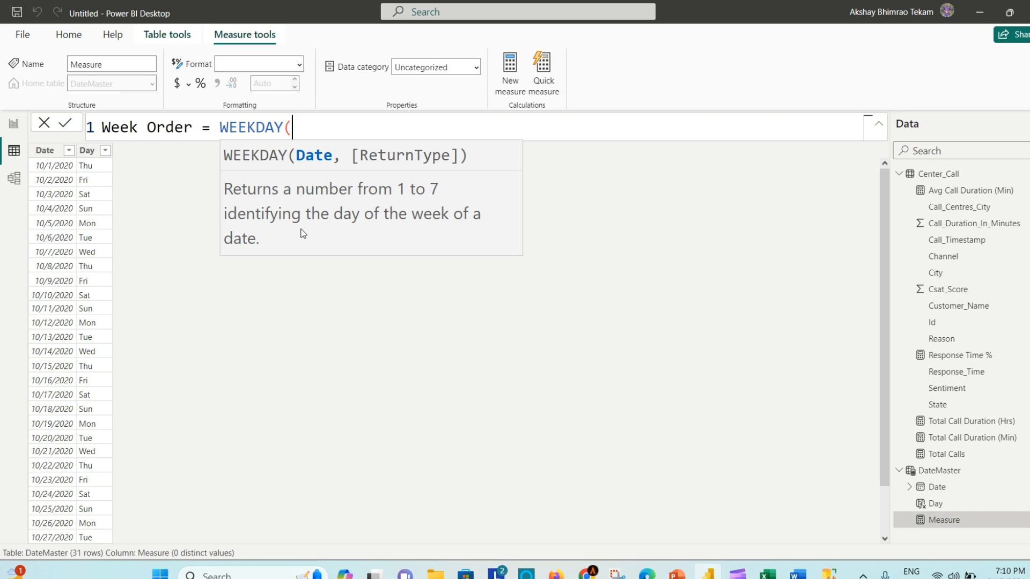
type(")")
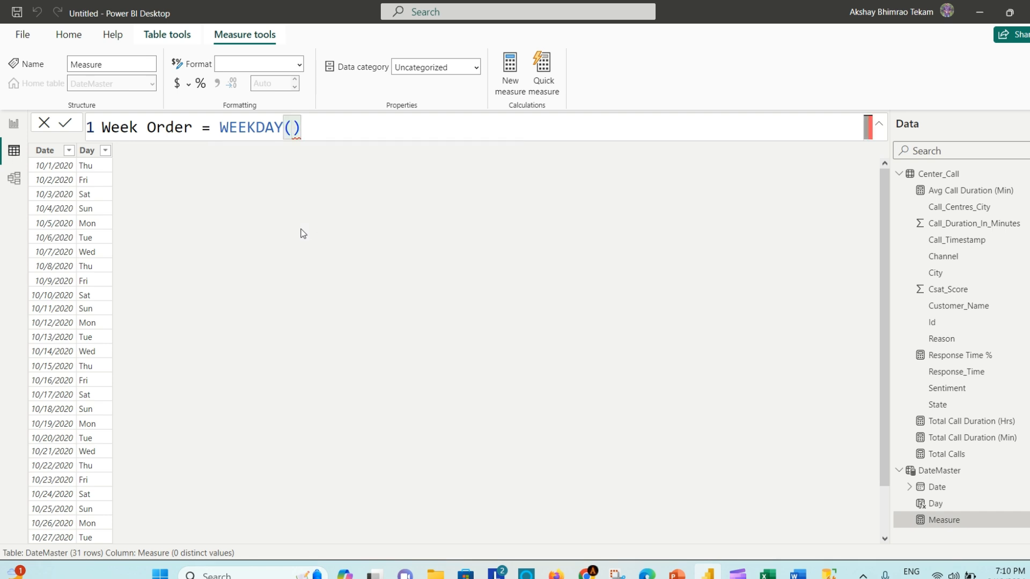
type("Date")
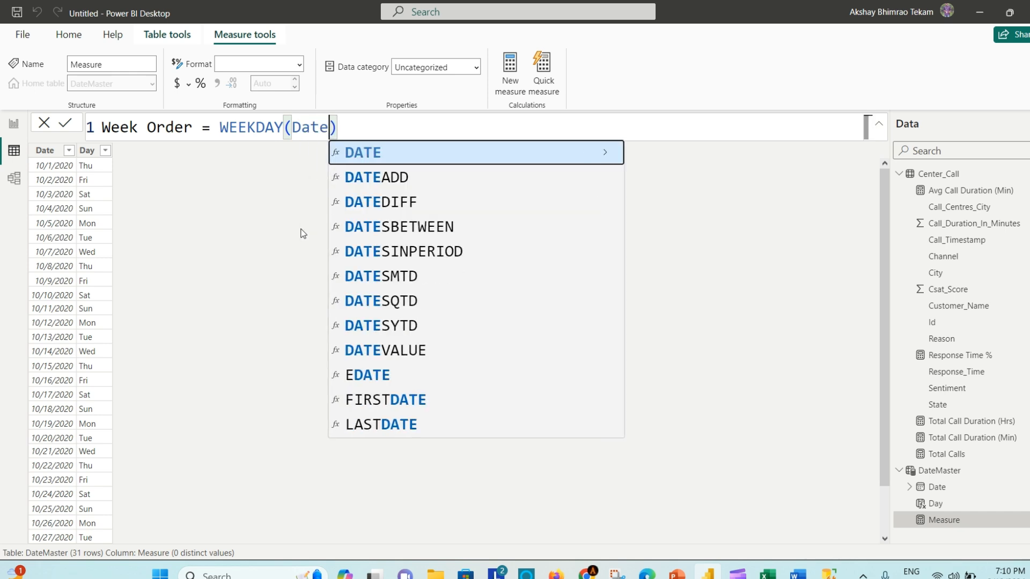
type("M")
key("BackSpace")
key("BackSpace")
key("BackSpace")
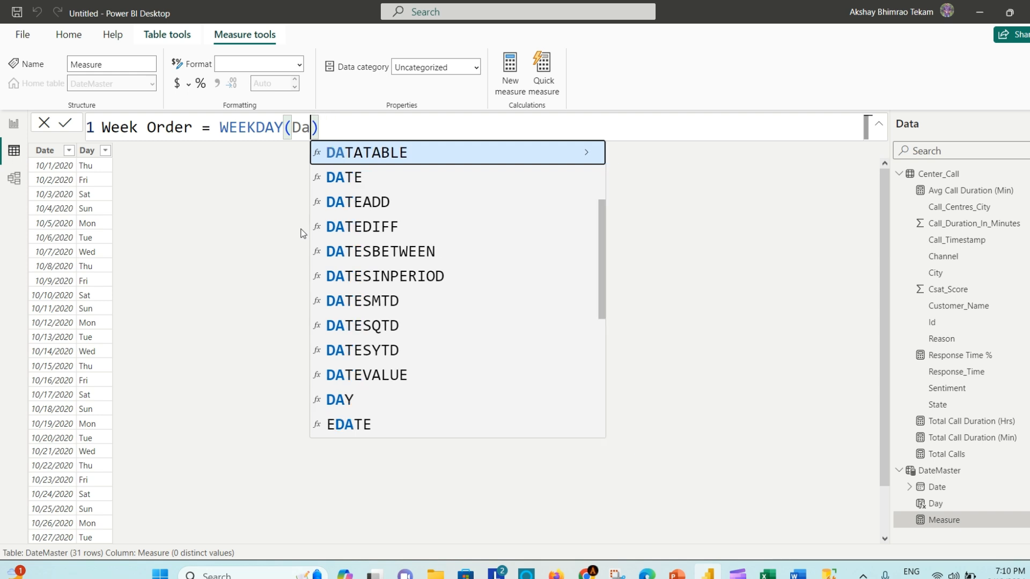
key("BackSpace")
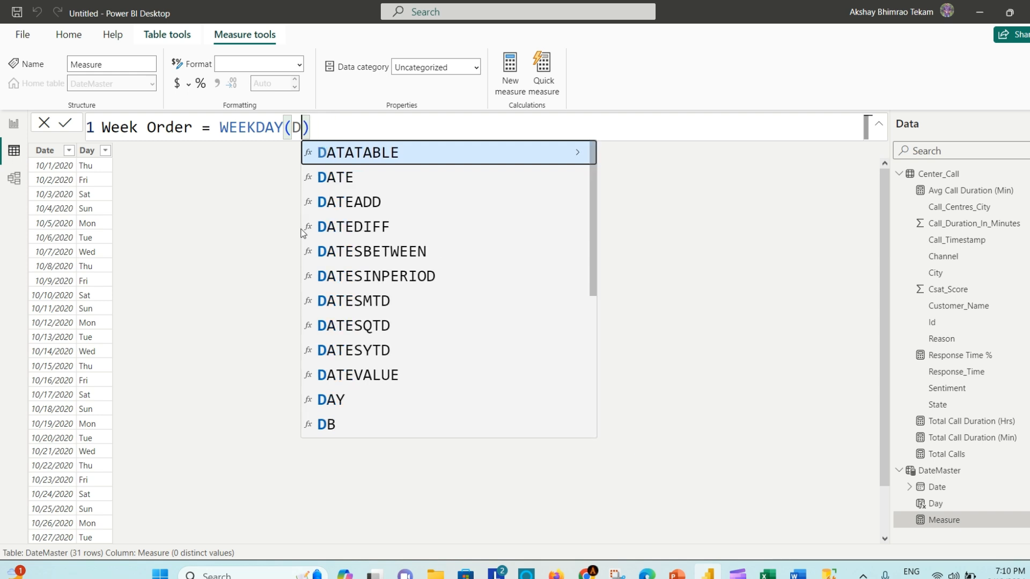
key("BackSpace")
type("Date")
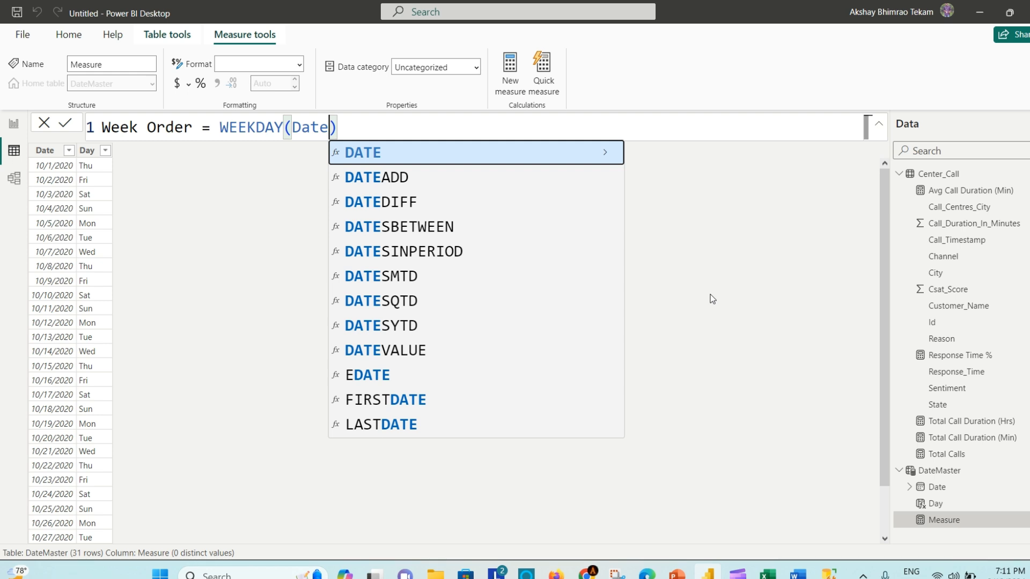
key("BackSpace")
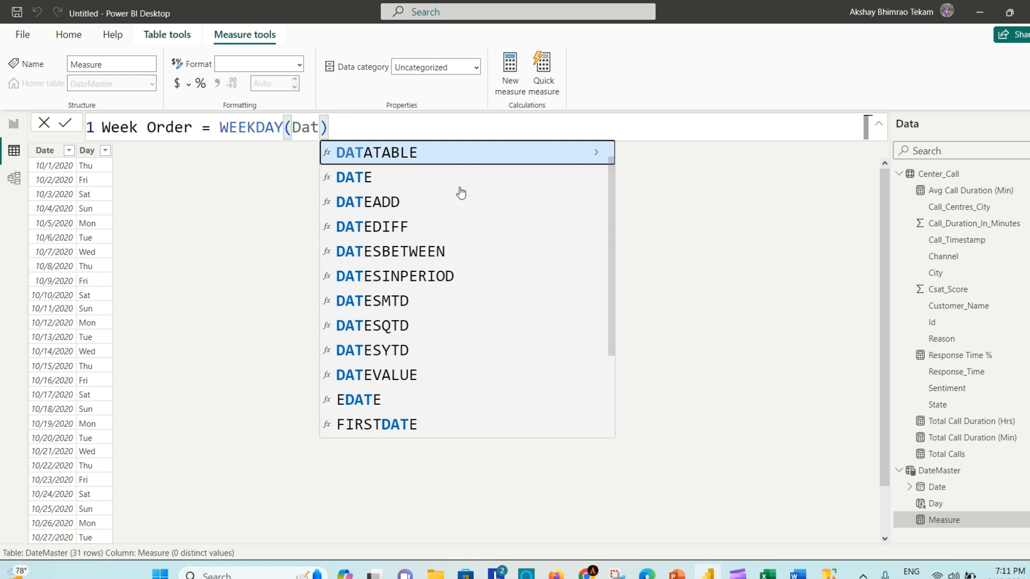
left_click(345, 131)
key("BackSpace")
key("BackSpace")
key("BackSpace")
key("BackSpace")
key("BackSpace")
key("BackSpace")
key("BackSpace")
key("BackSpace")
key("BackSpace")
key("BackSpace")
key("BackSpace")
key("BackSpace")
key("BackSpace")
key("BackSpace")
key("BackSpace")
key("BackSpace")
key("BackSpace")
key("BackSpace")
key("BackSpace")
key("BackSpace")
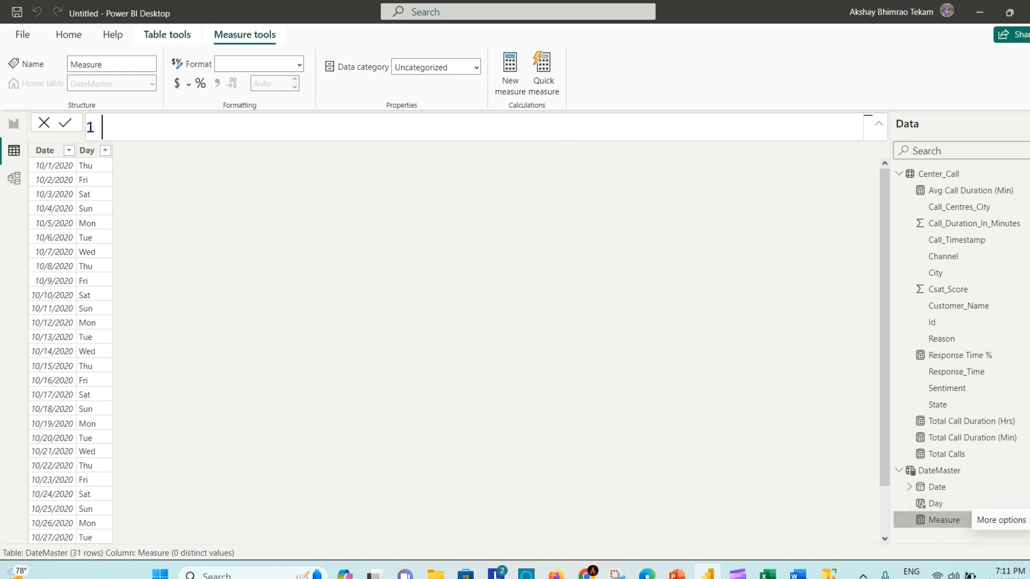
left_click(1028, 520)
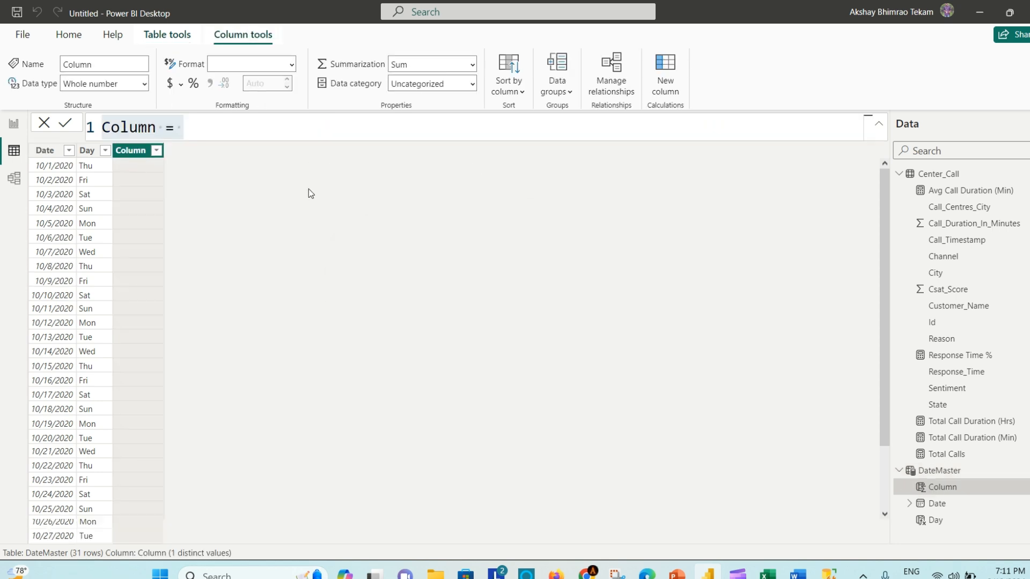
- Define the new DateMaster calculated column as Week Order = WEEKDAY(DateMaster[Date])
double_click(137, 127)
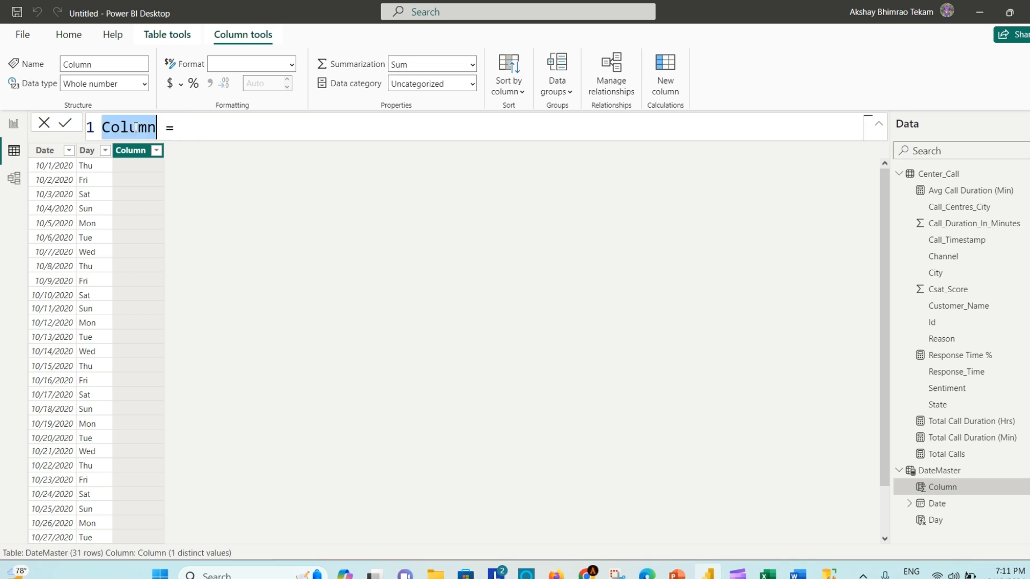
type("eek Ord")
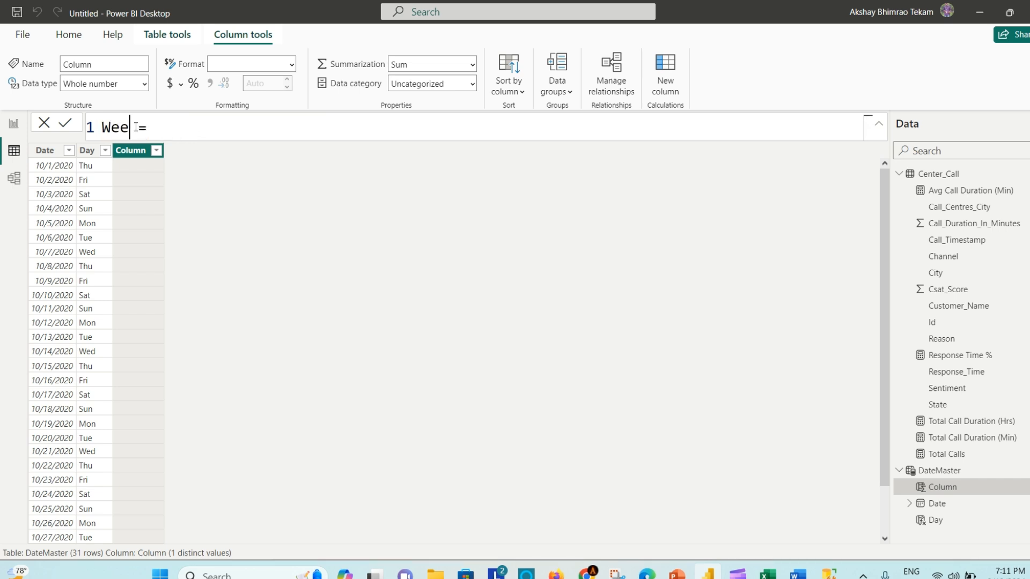
type("er = ")
type("WEE")
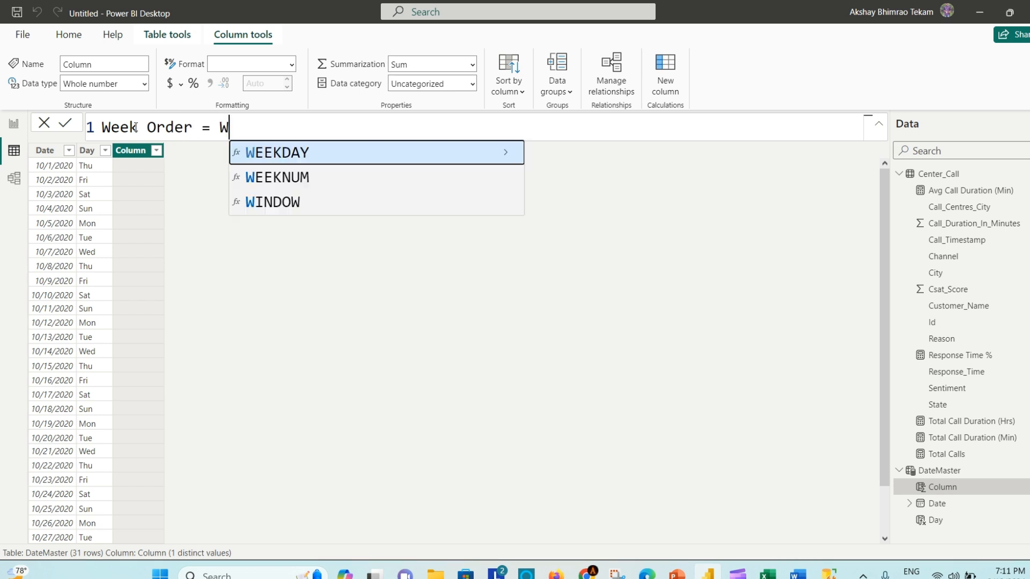
key("Tab")
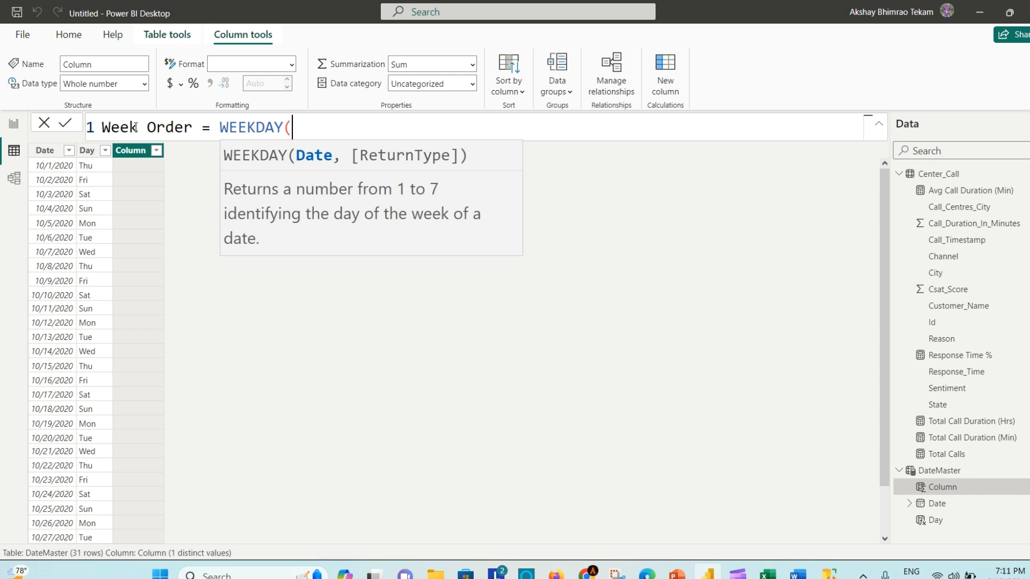
type("Date")
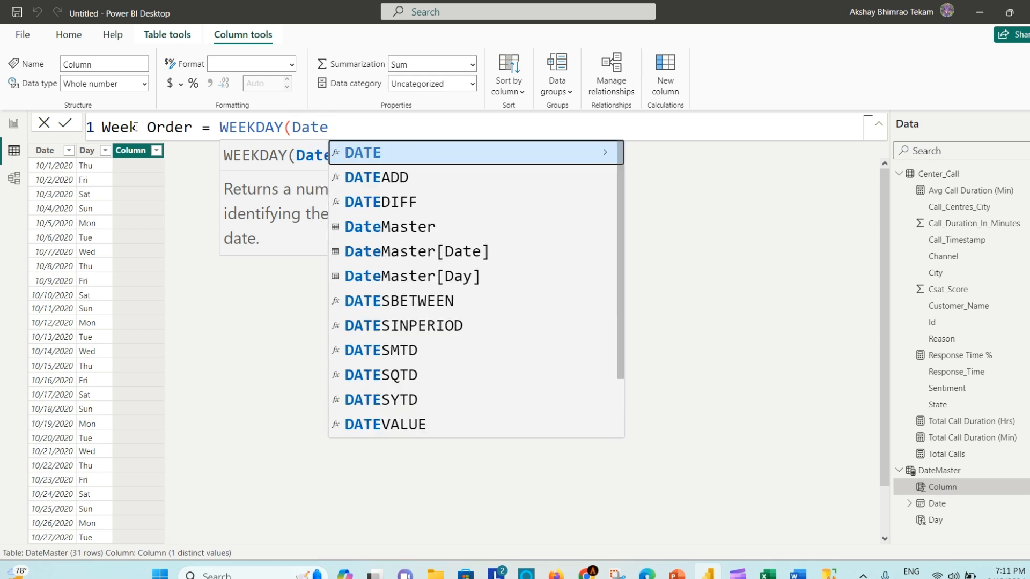
type("M")
key("Down")
key("Tab")
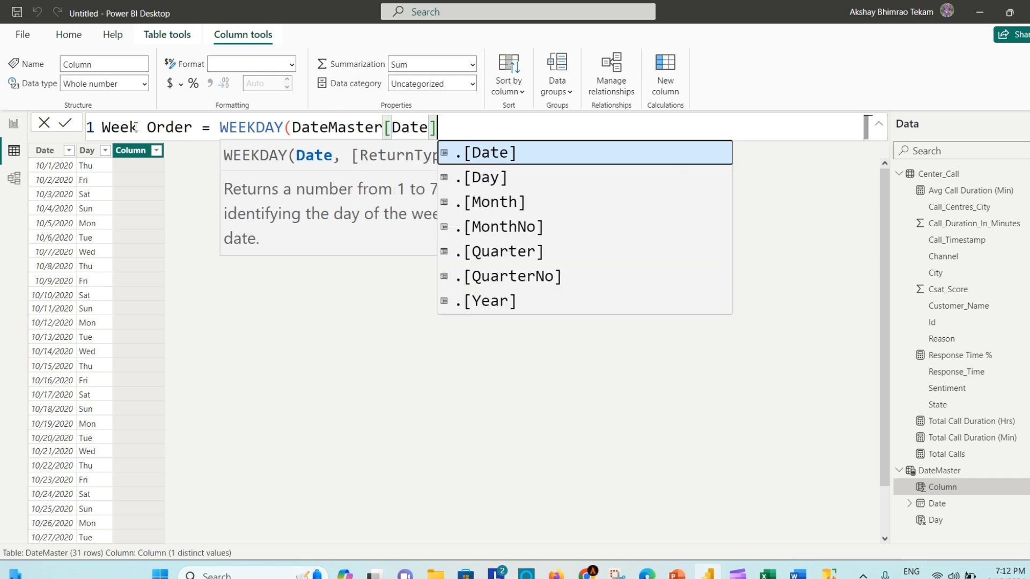
type(",")
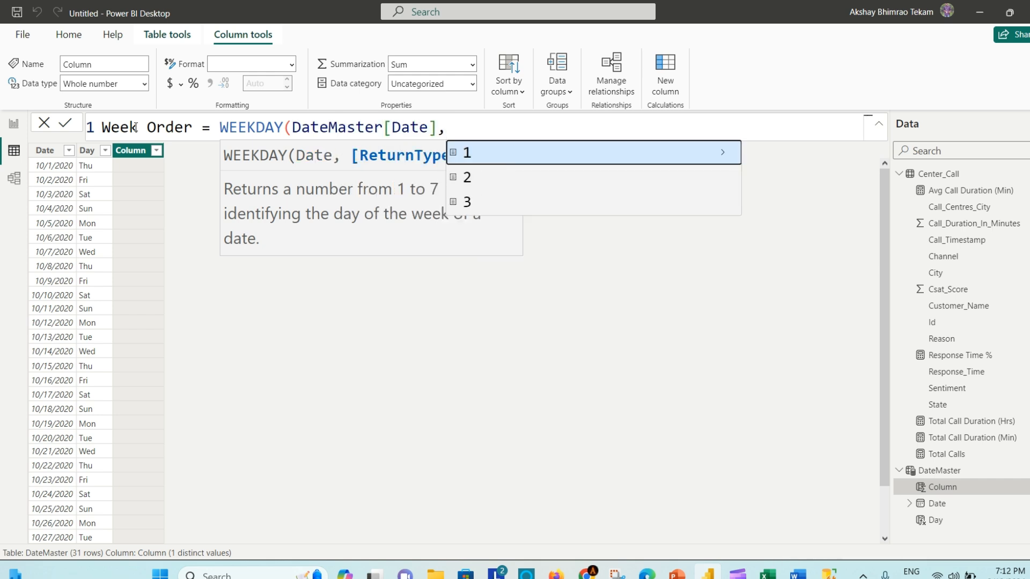
key("BackSpace")
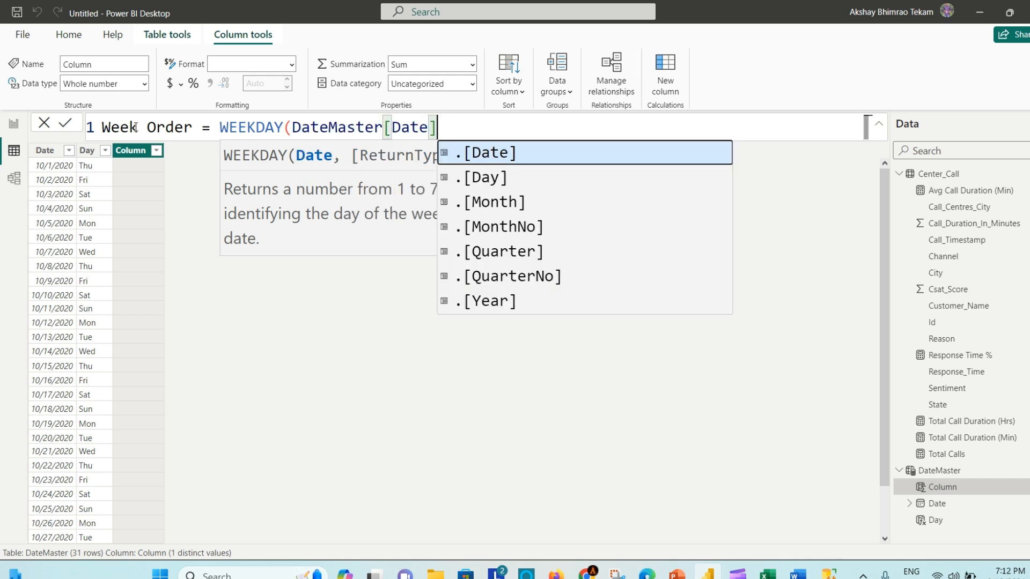
type(")")
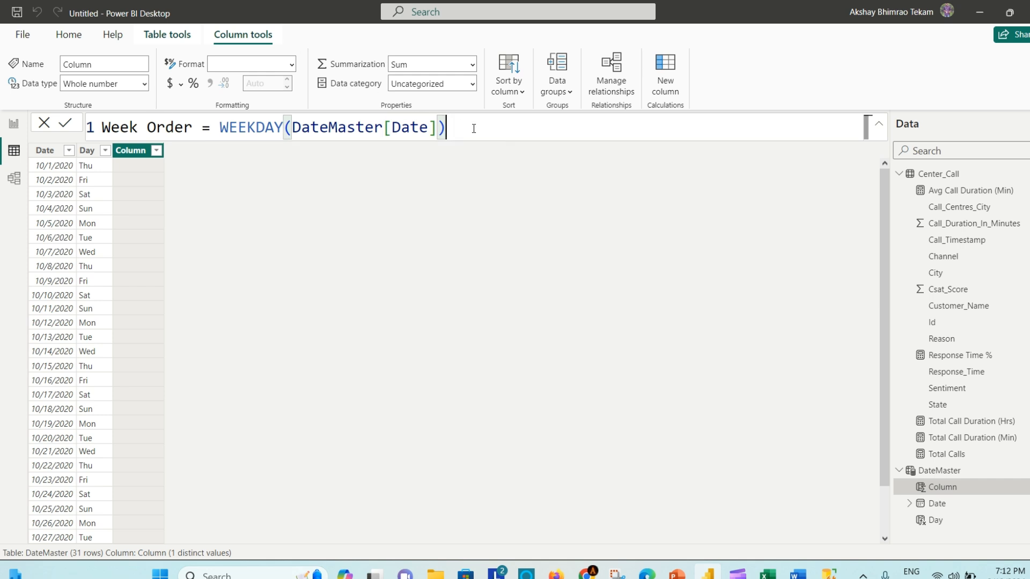
key("BackSpace")
type(".")
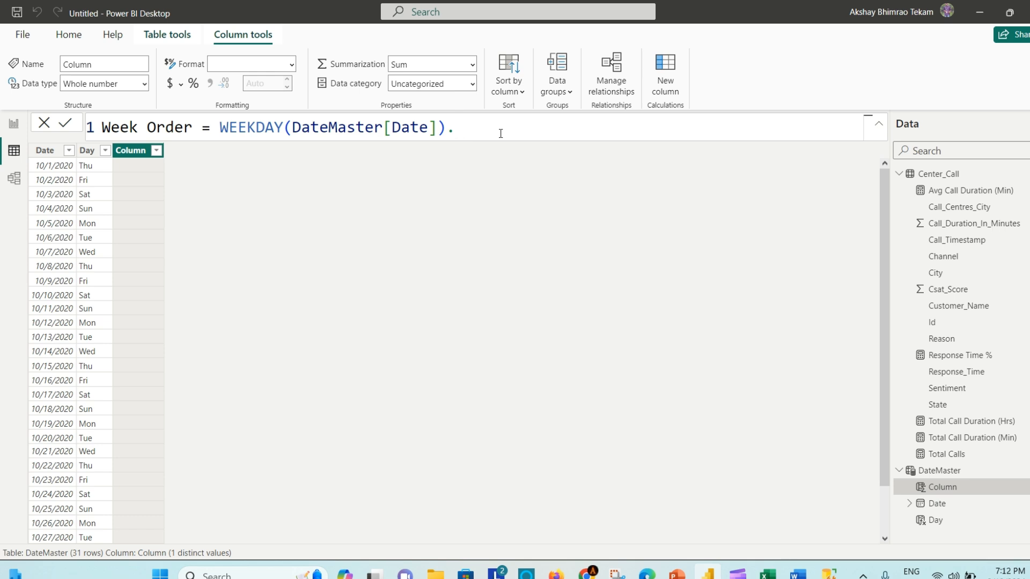
key("BackSpace")
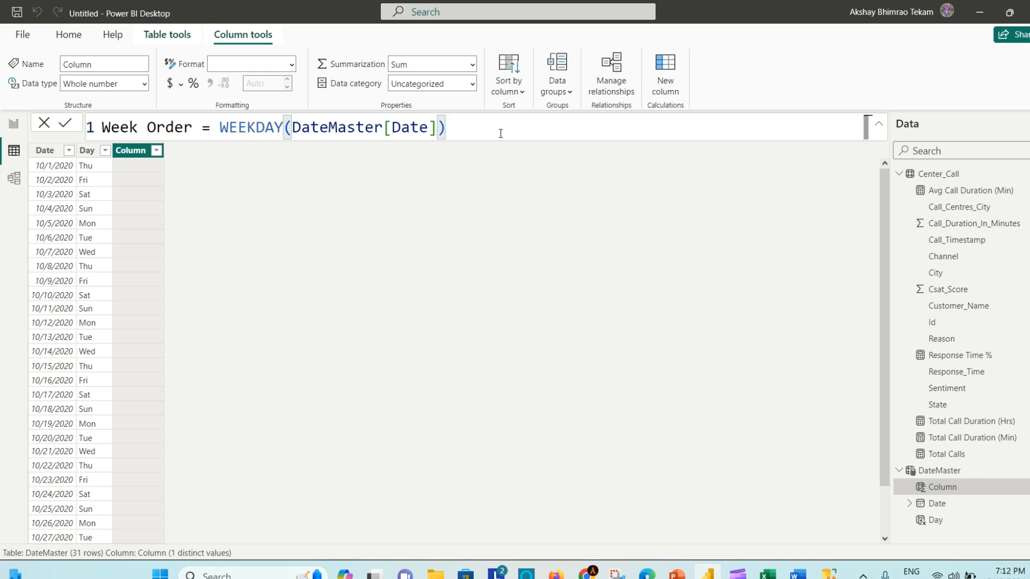
left_click(65, 124)
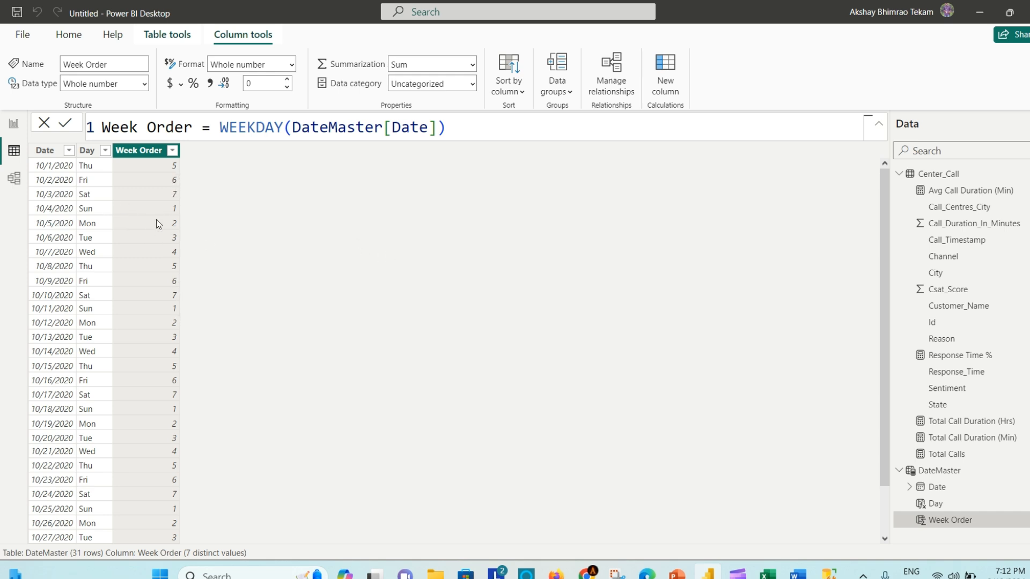
- Return to the report page and sort the DateMaster Day column by Week Order
left_click(12, 124)
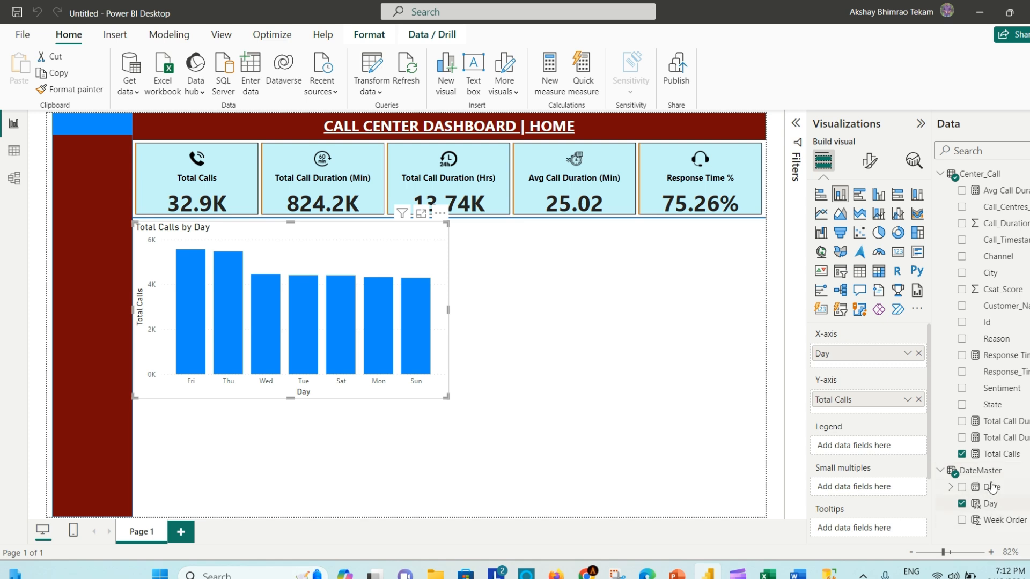
left_click(1006, 506)
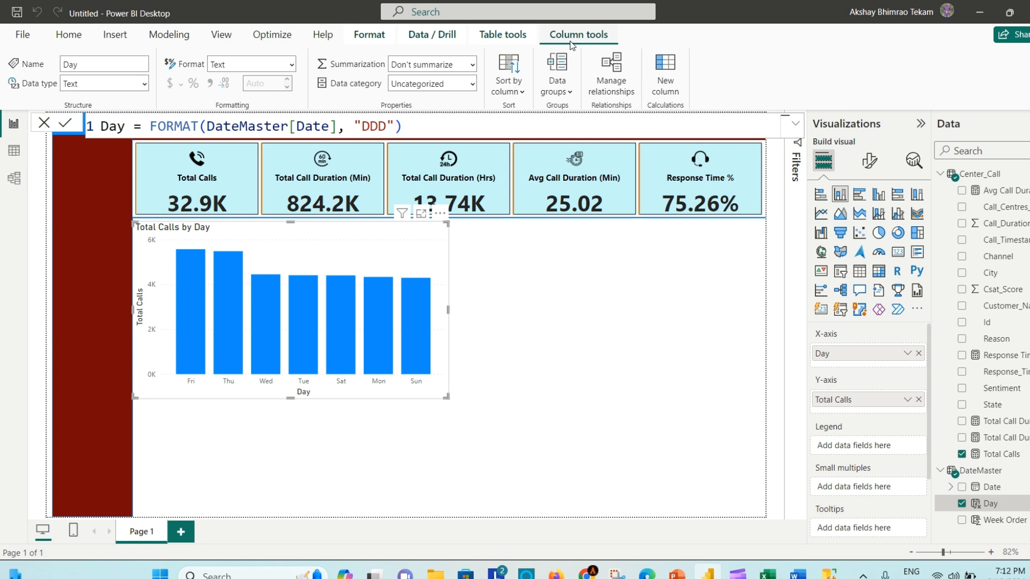
left_click(524, 97)
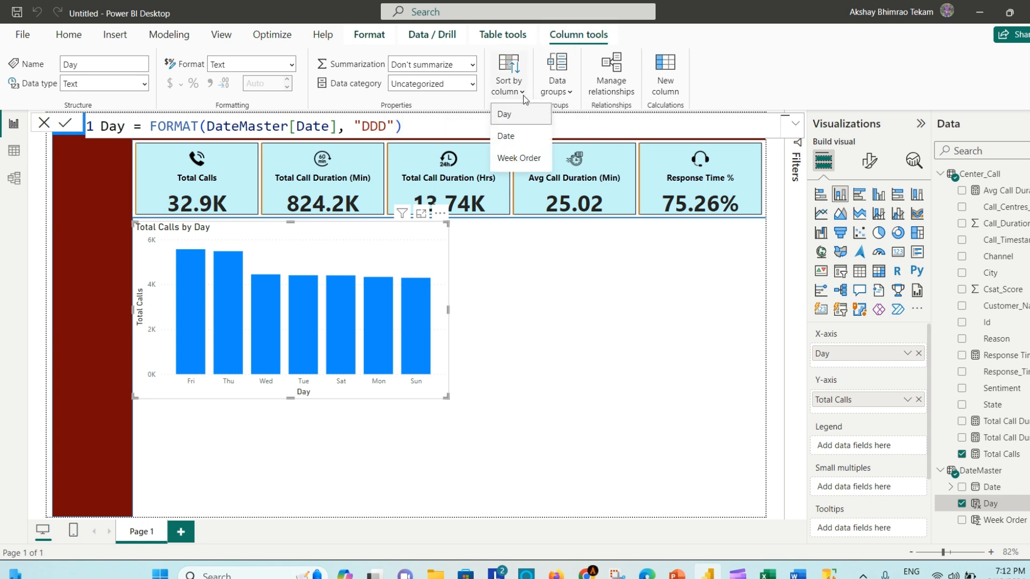
left_click(534, 159)
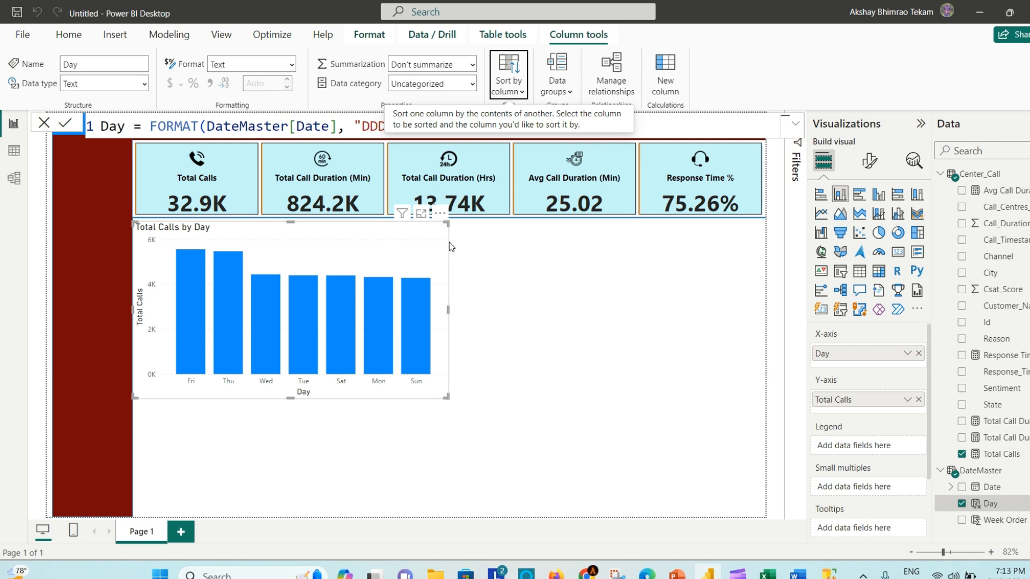
- Sort the axis of the Total Calls by Day chart by Day in ascending order
left_click(441, 214)
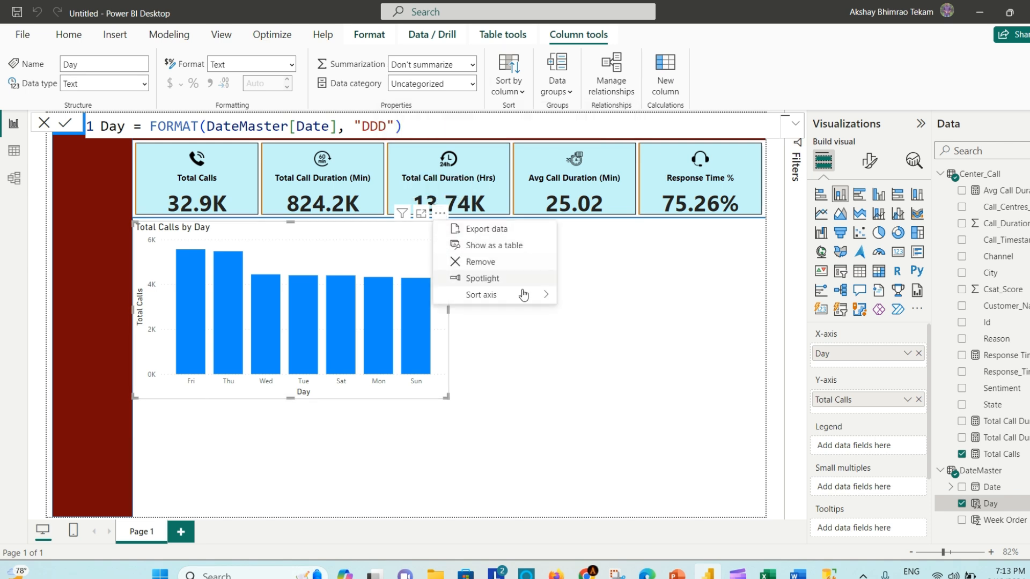
mouse_move(523, 295)
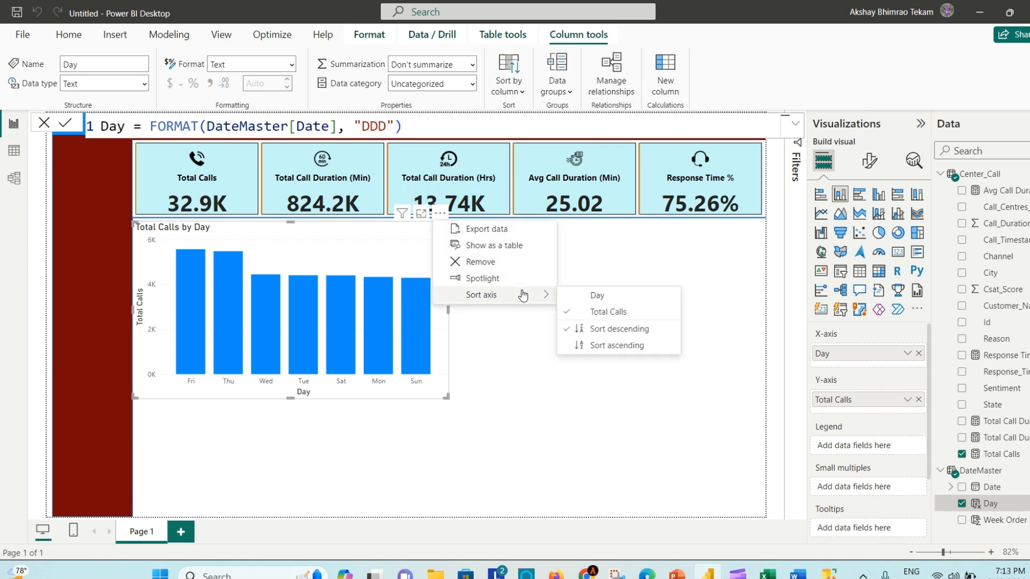
left_click(641, 298)
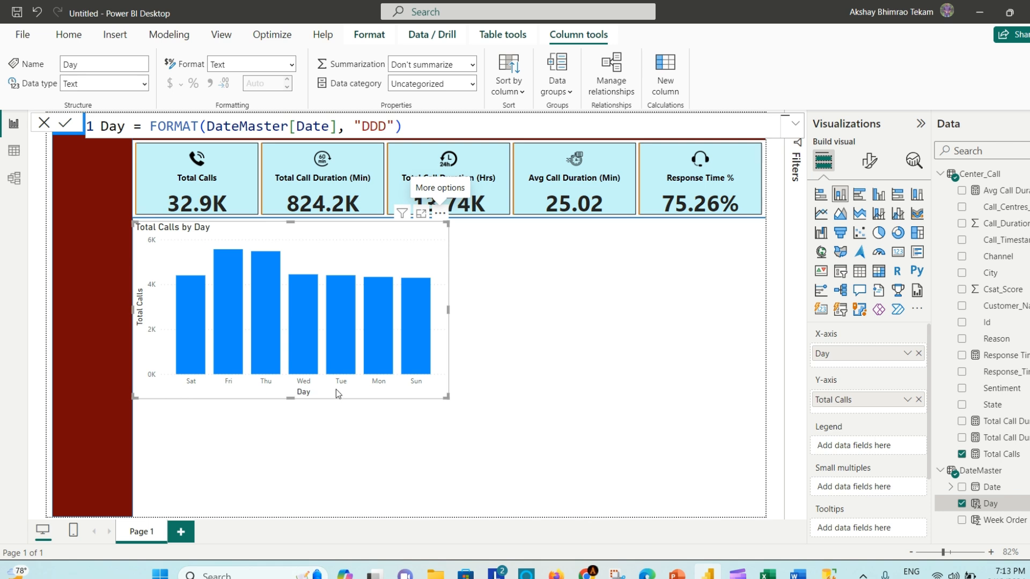
left_click(440, 214)
mouse_move(547, 293)
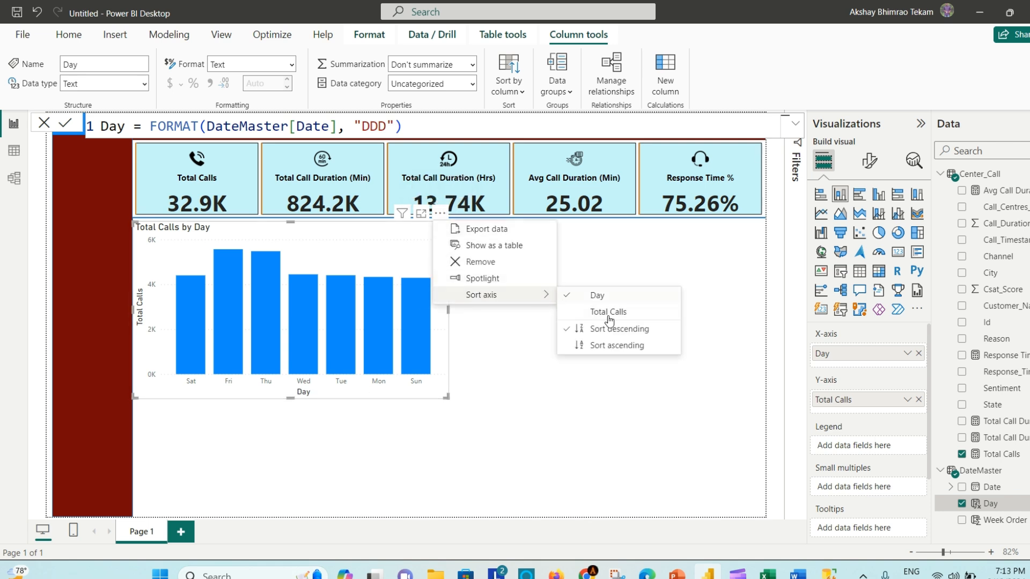
left_click(631, 345)
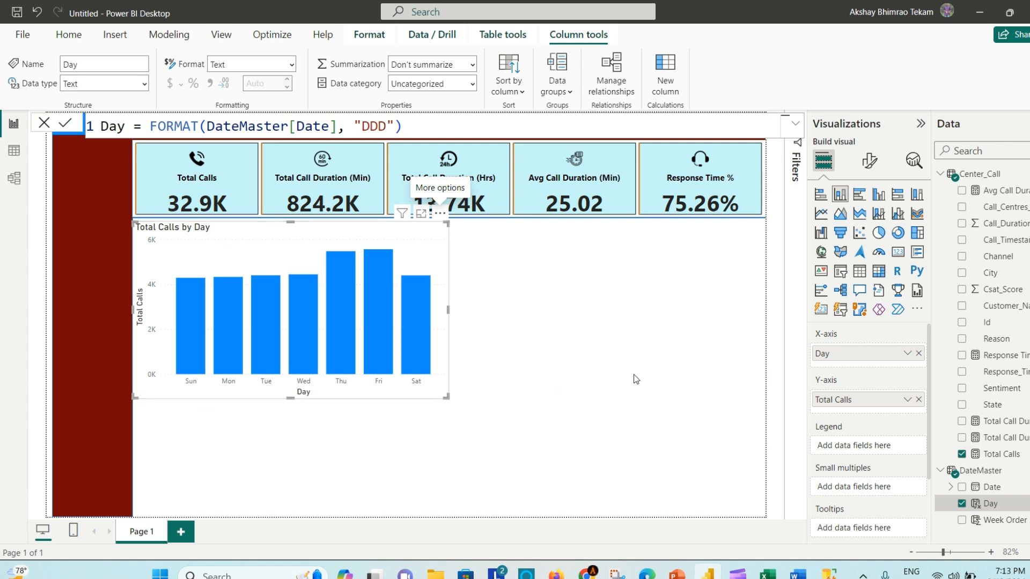
- Shrink the Total Calls by Day chart to two KPI cards' width and format its X-axis values as 11 pt, bold and black
left_click_drag(447, 399, 381, 380)
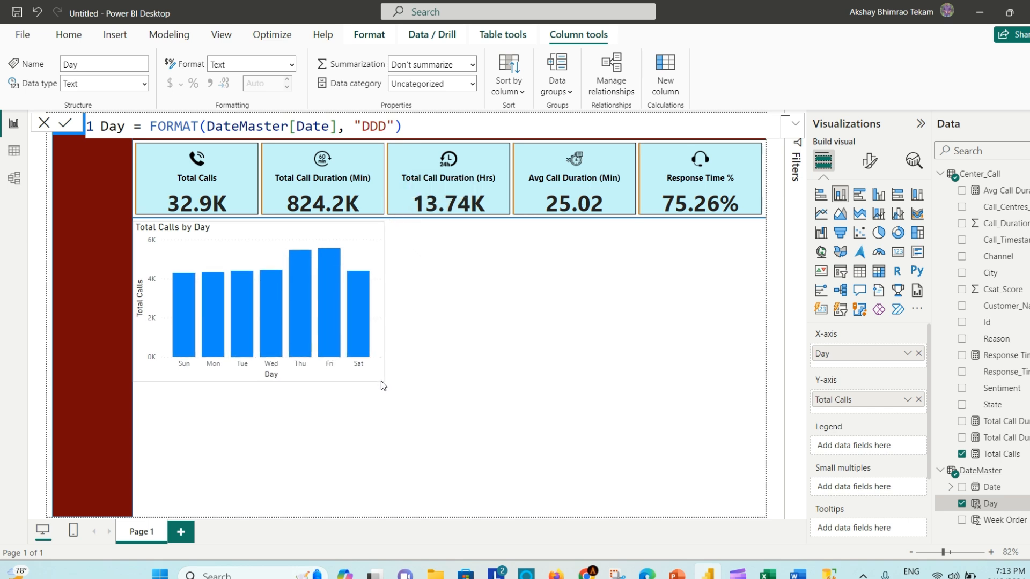
left_click(869, 162)
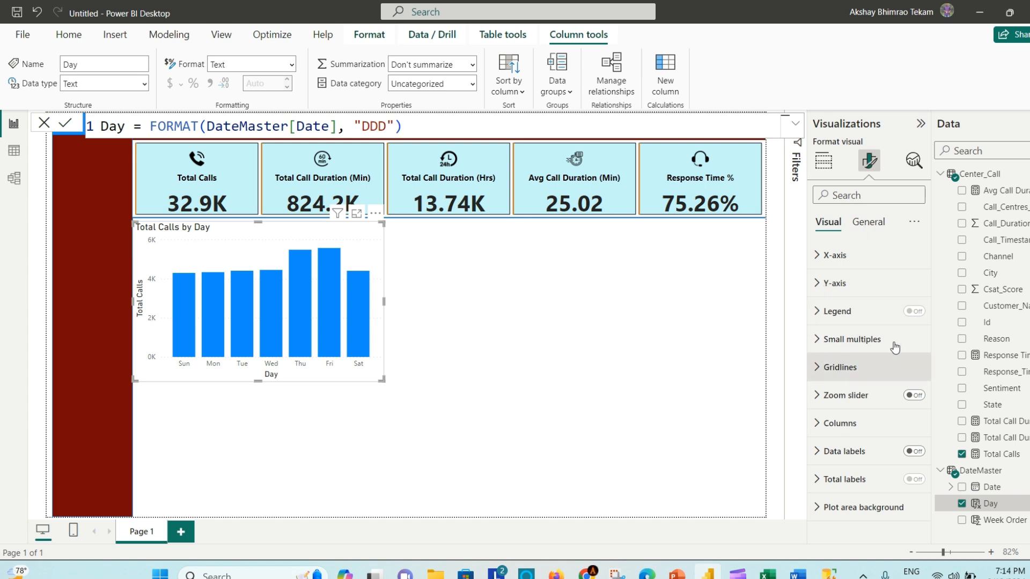
left_click(818, 259)
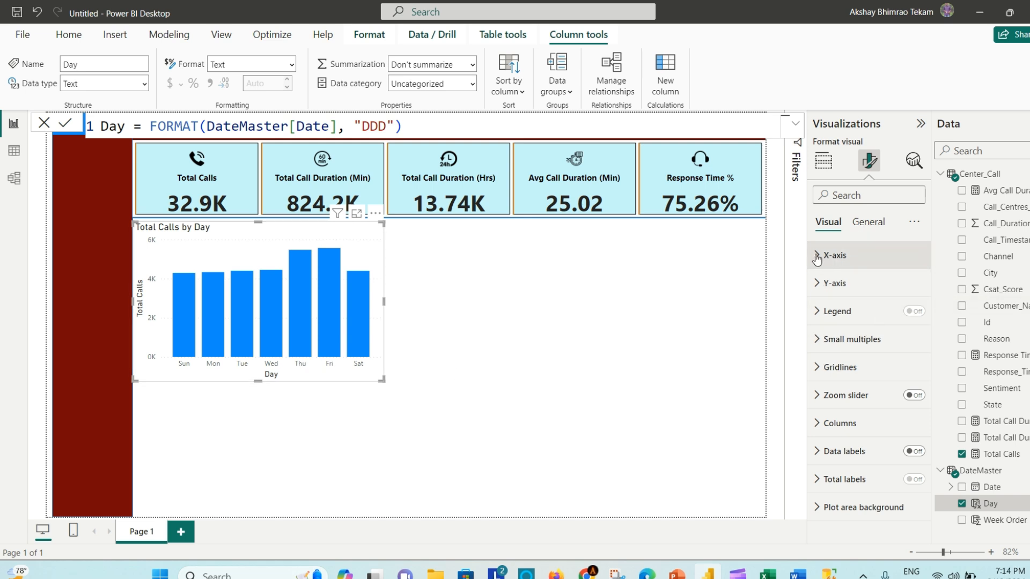
left_click(916, 320)
left_click(915, 320)
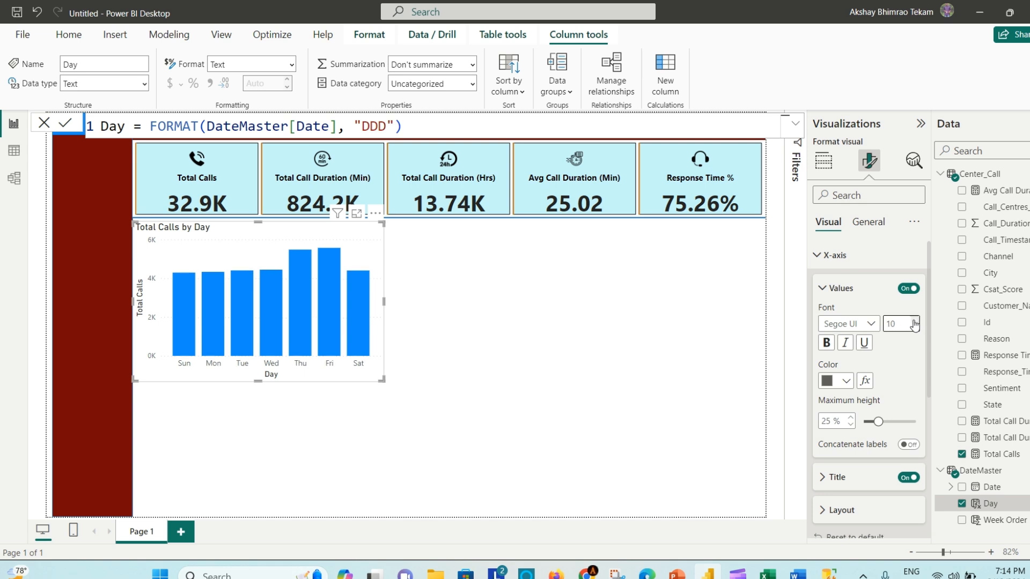
left_click(847, 381)
left_click(875, 318)
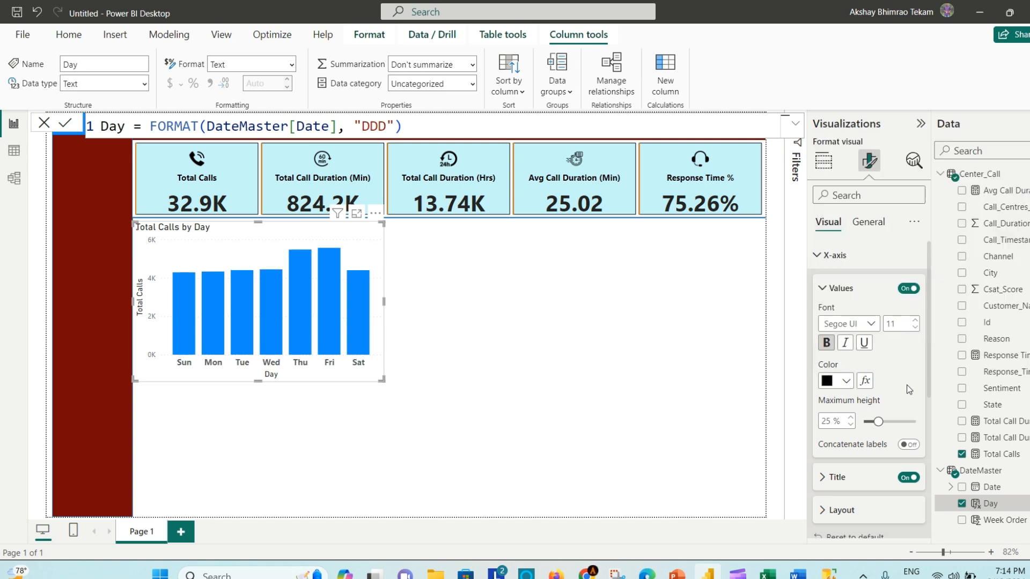
- Make the X-axis title of the Total Calls by Day chart bold in the Segoe UI font
scroll(896, 380, "down", 1)
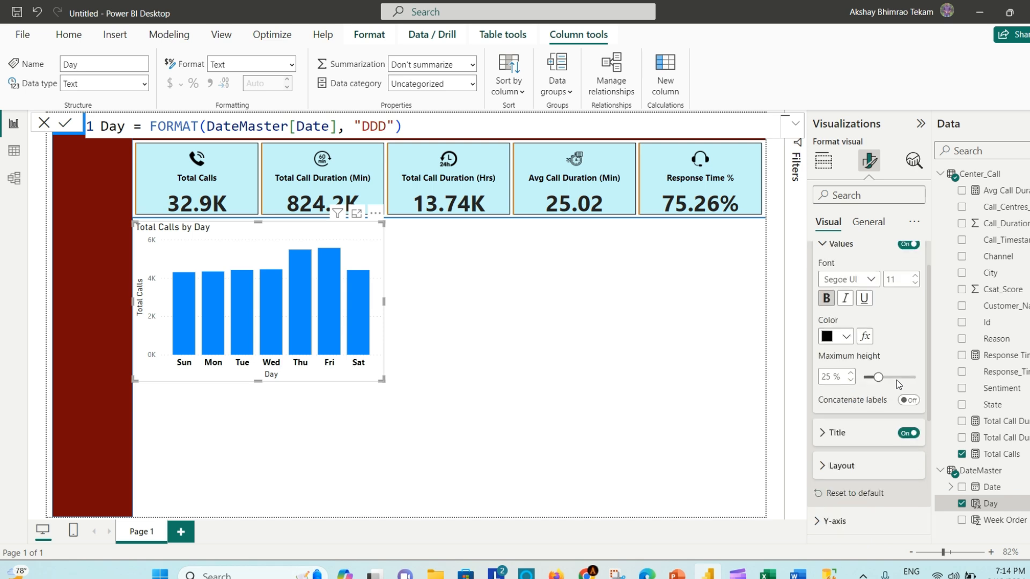
left_click(824, 433)
scroll(833, 425, "down", 3)
left_click(826, 424)
left_click(871, 406)
scroll(861, 324, "down", 5)
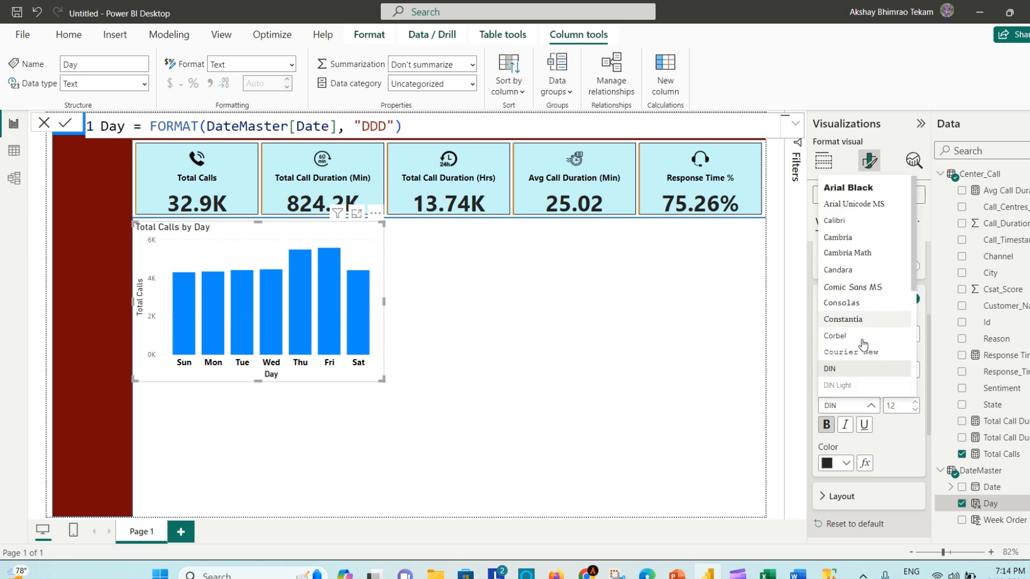
left_click(861, 316)
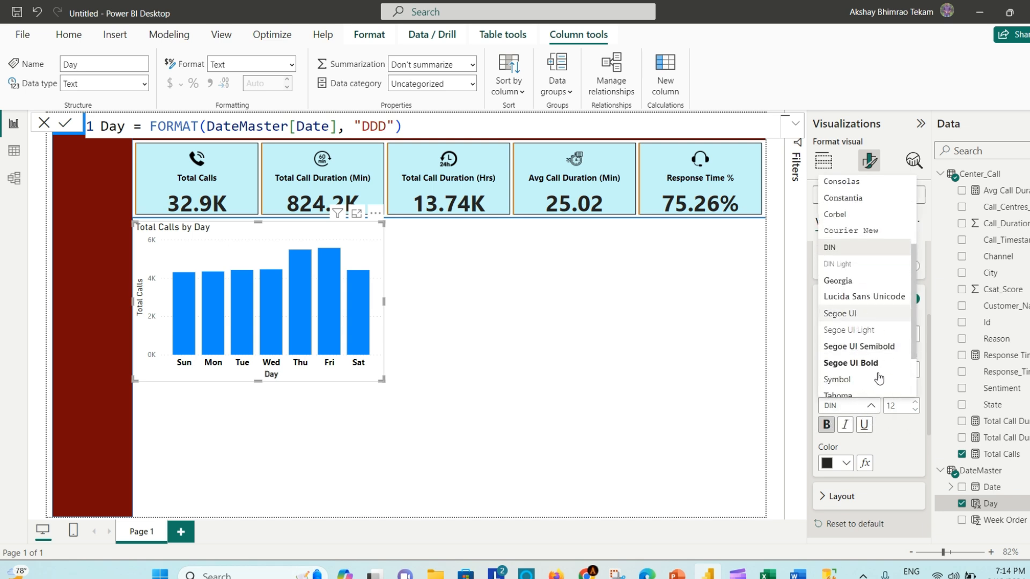
scroll(891, 451, "down", 2)
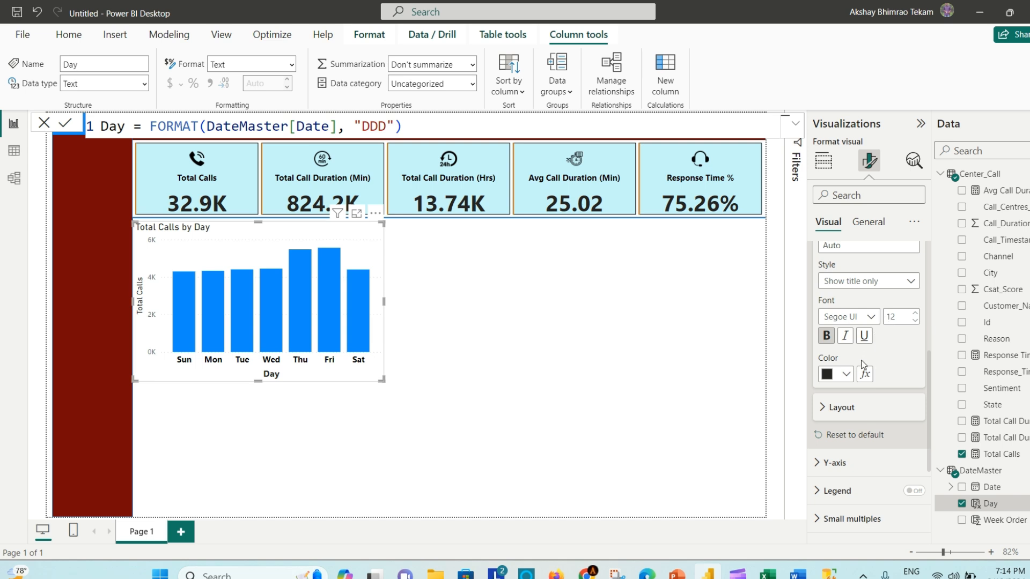
- Format the Y-axis values of the Total Calls by Day chart as 11 pt, bold and black
scroll(880, 333, "down", 3)
left_click(858, 330)
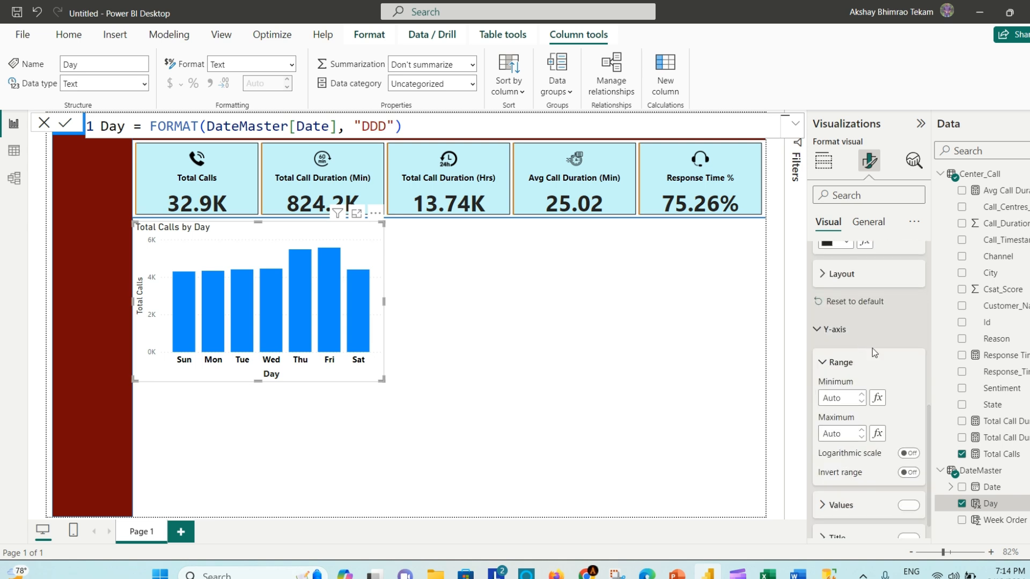
scroll(872, 350, "down", 3)
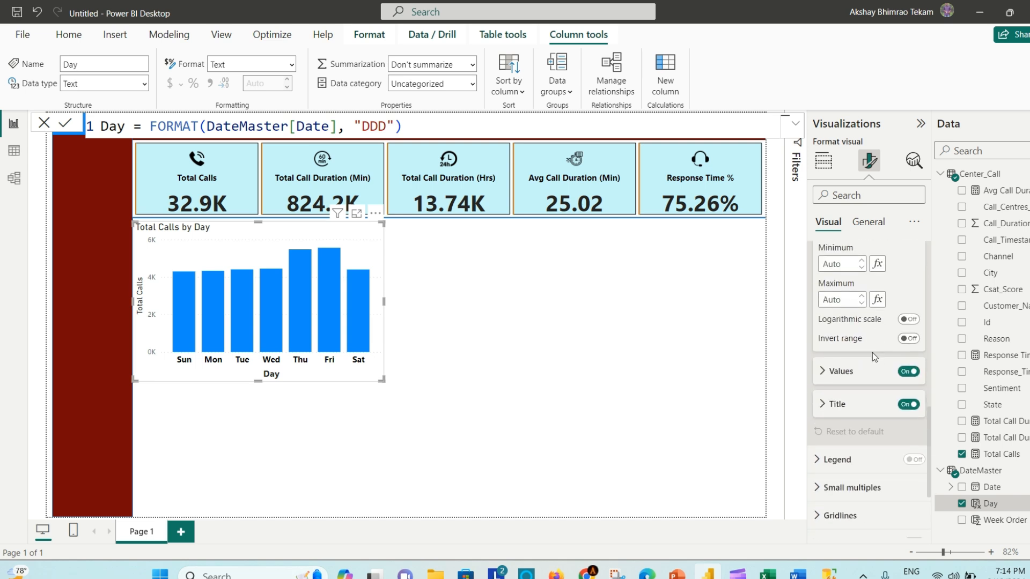
left_click(840, 372)
scroll(880, 370, "down", 1)
left_click(918, 360)
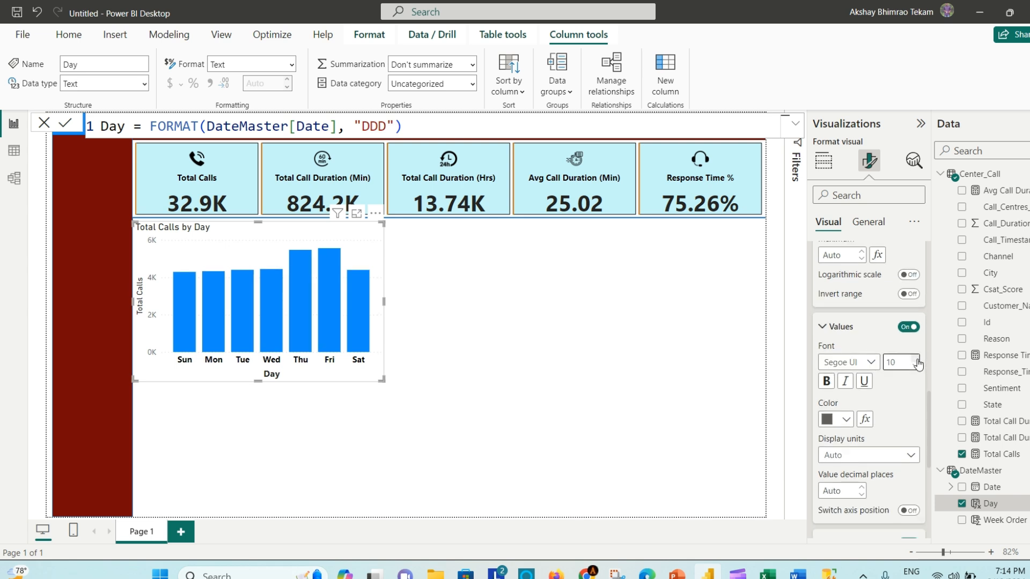
left_click(917, 360)
left_click(826, 381)
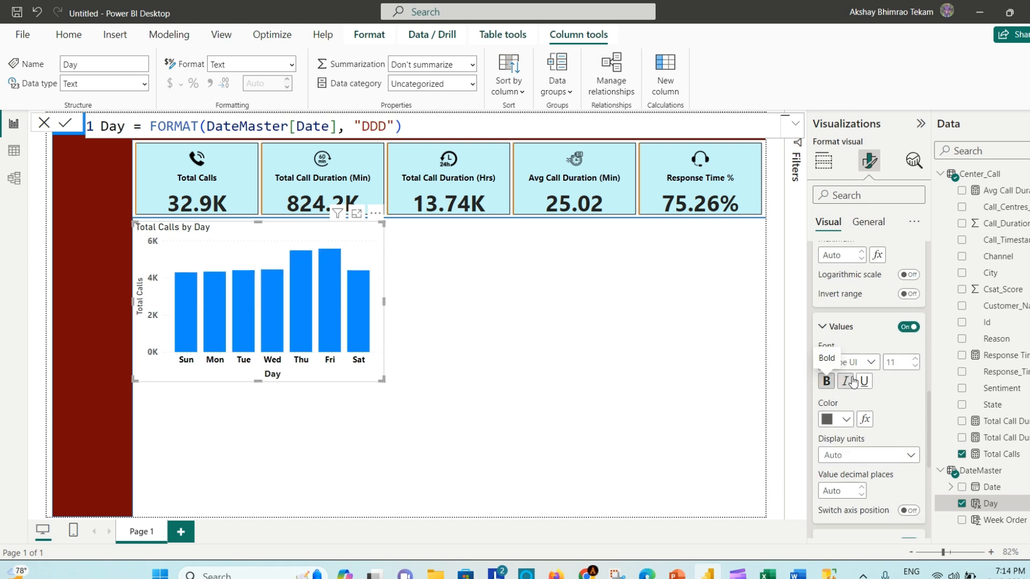
scroll(848, 400, "down", 1)
left_click(845, 375)
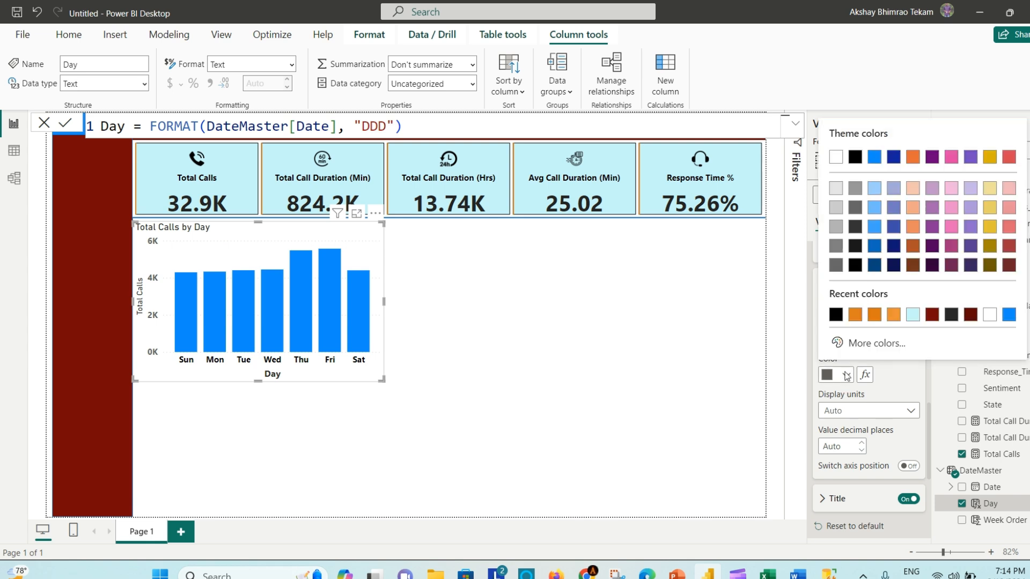
left_click(836, 315)
- Make the Y-axis title of the Total Calls by Day chart bold
scroll(891, 364, "down", 2)
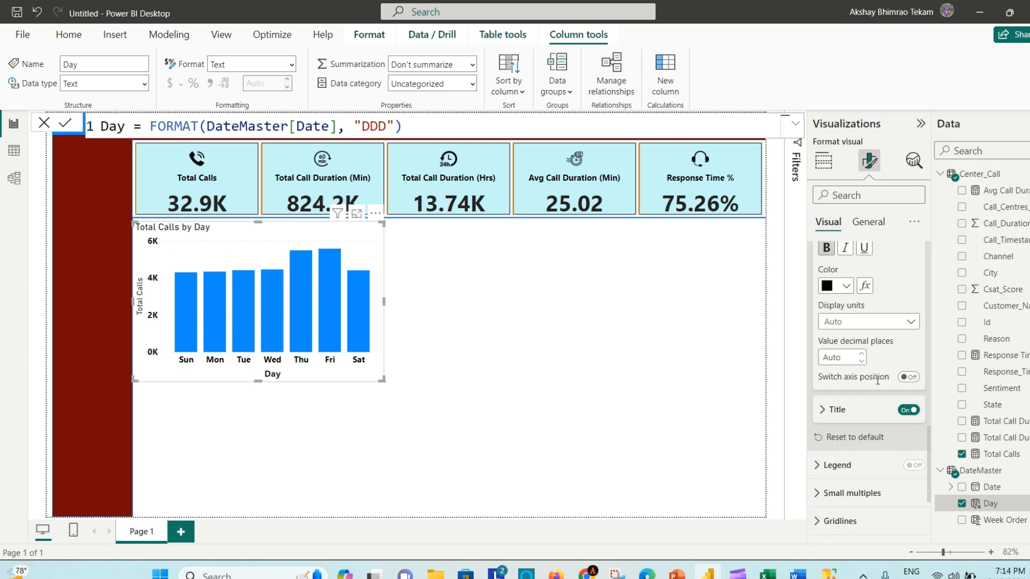
left_click(826, 410)
scroll(845, 408, "down", 3)
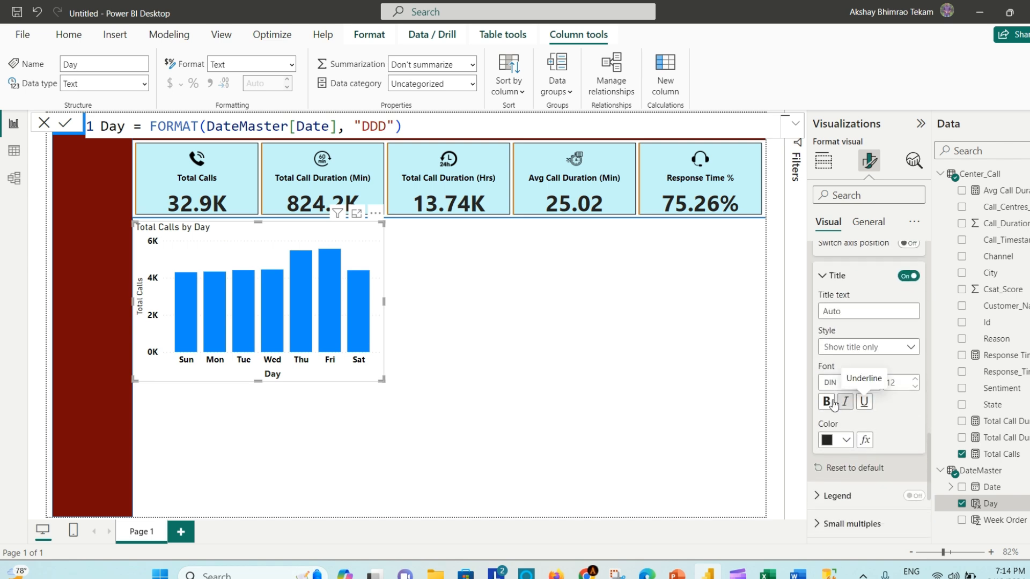
left_click(827, 402)
scroll(840, 406, "down", 1)
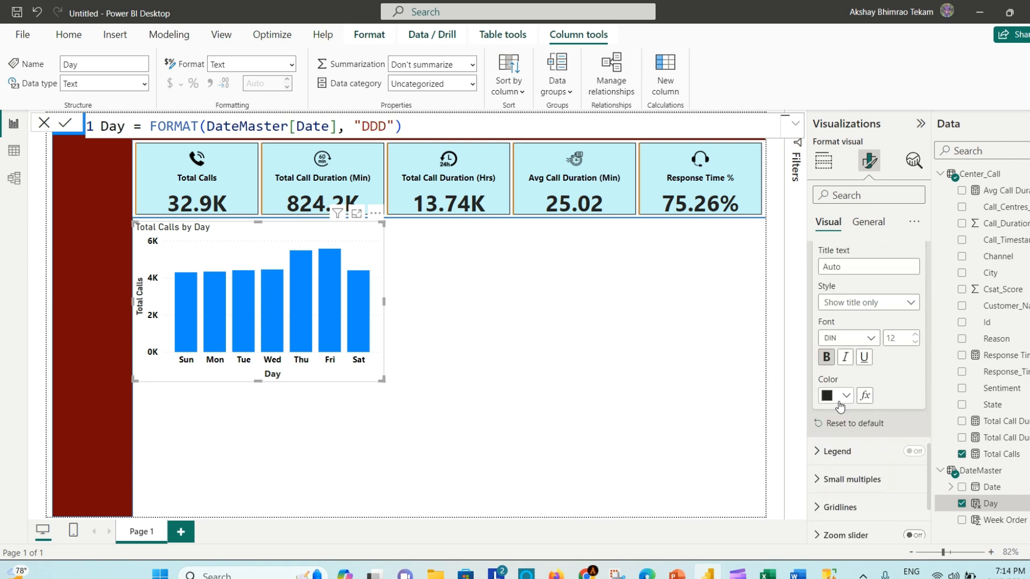
- Turn on data labels for the Total Calls by Day chart with Horizontal orientation and Outside end position
scroll(875, 401, "down", 2)
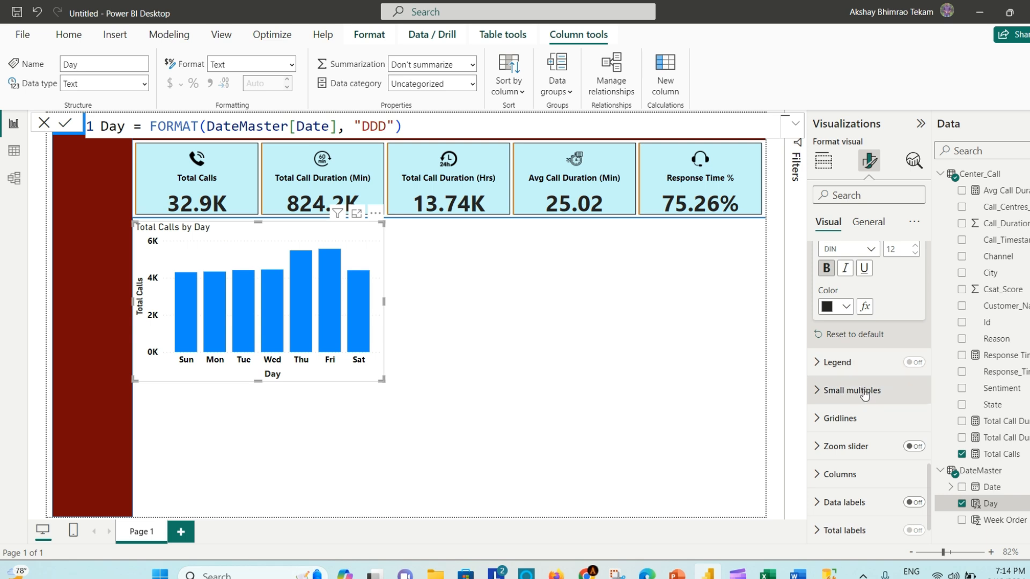
scroll(857, 412, "down", 1)
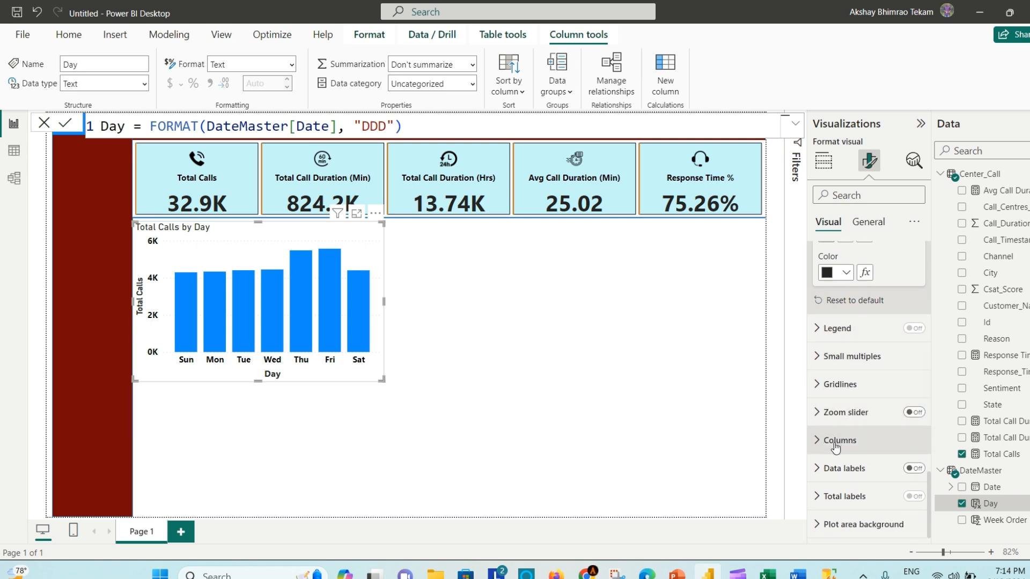
left_click(914, 469)
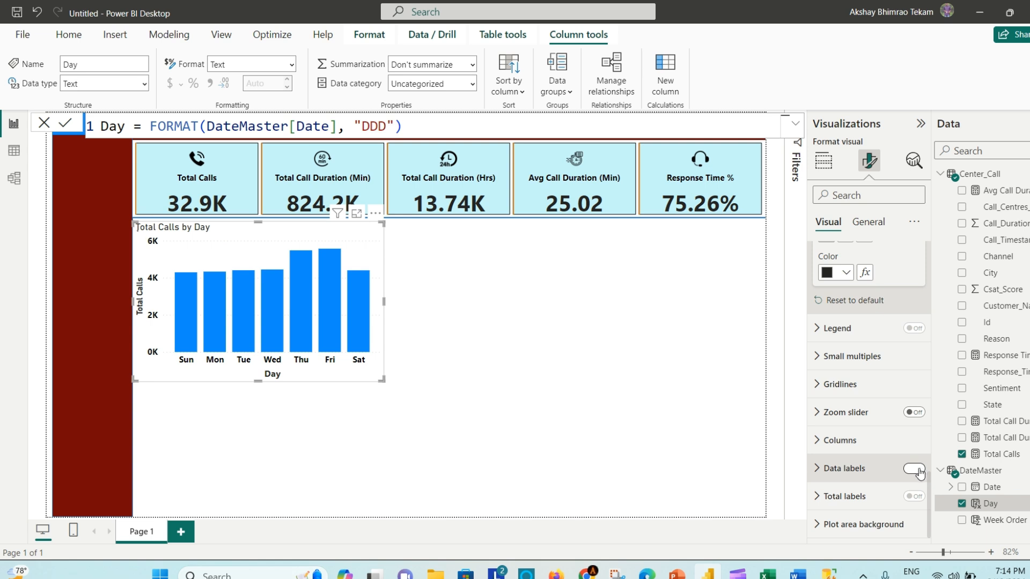
left_click(817, 469)
scroll(895, 366, "down", 5)
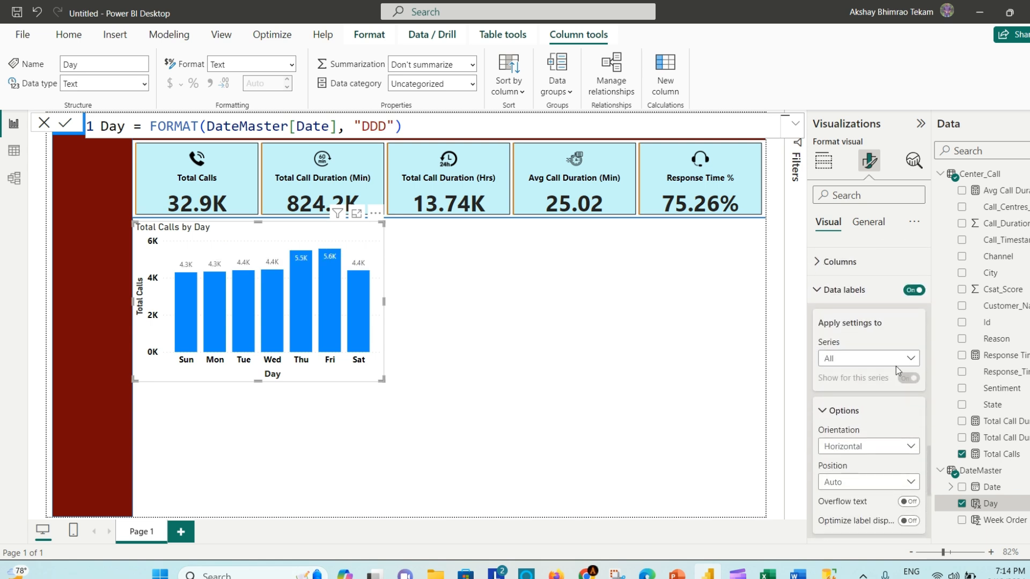
scroll(851, 424, "down", 1)
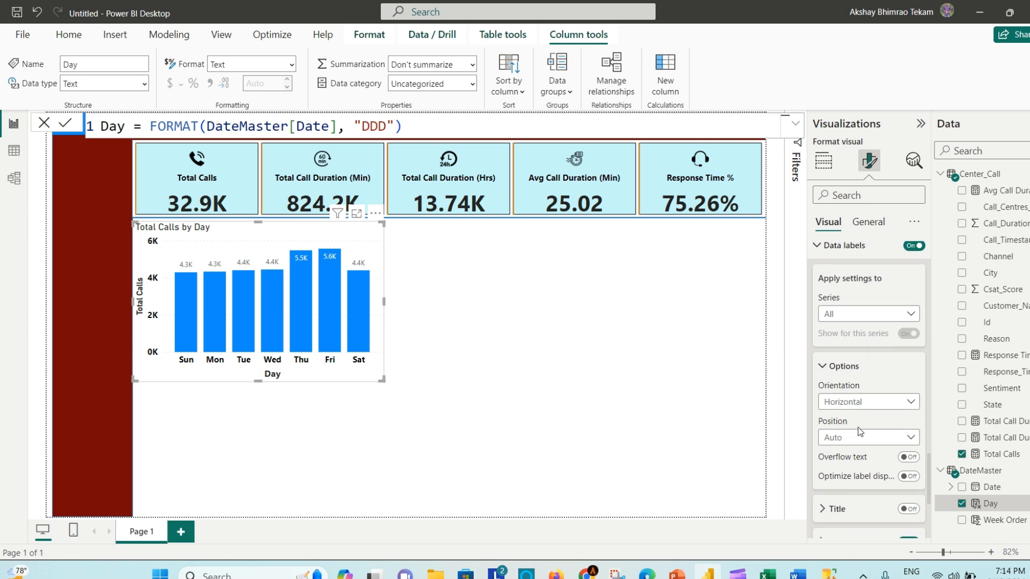
left_click(907, 408)
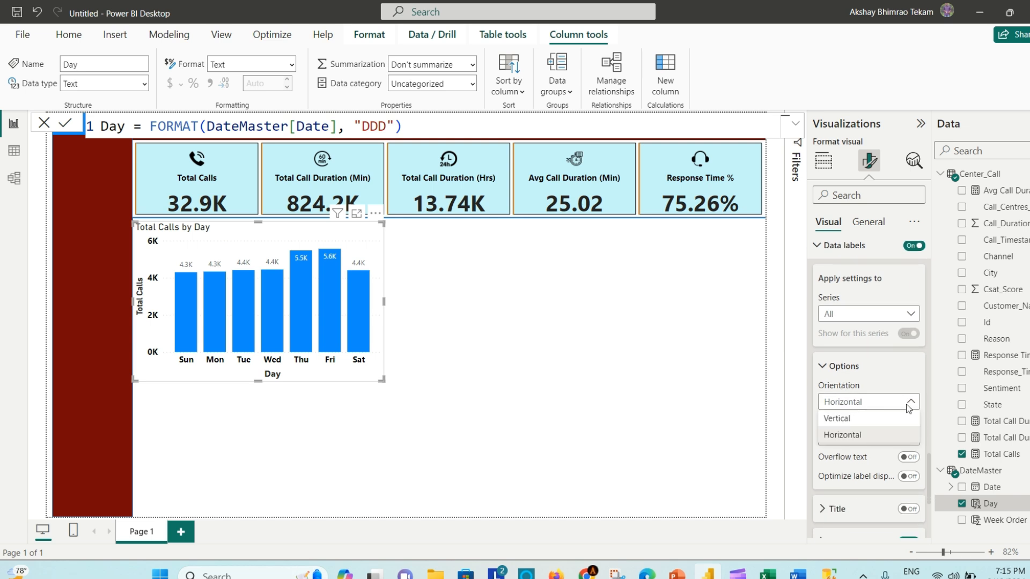
left_click(869, 435)
scroll(855, 426, "down", 2)
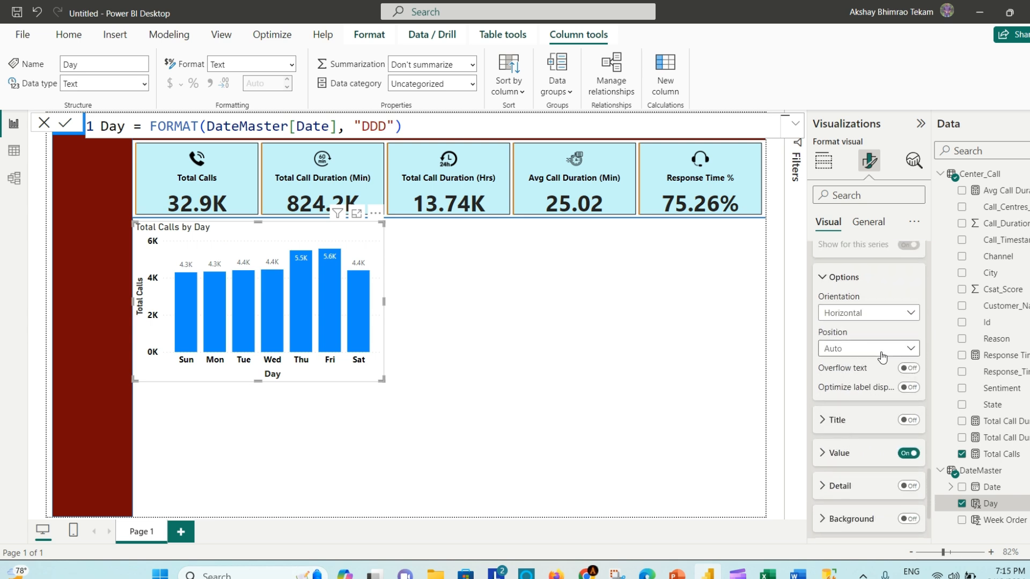
left_click(909, 354)
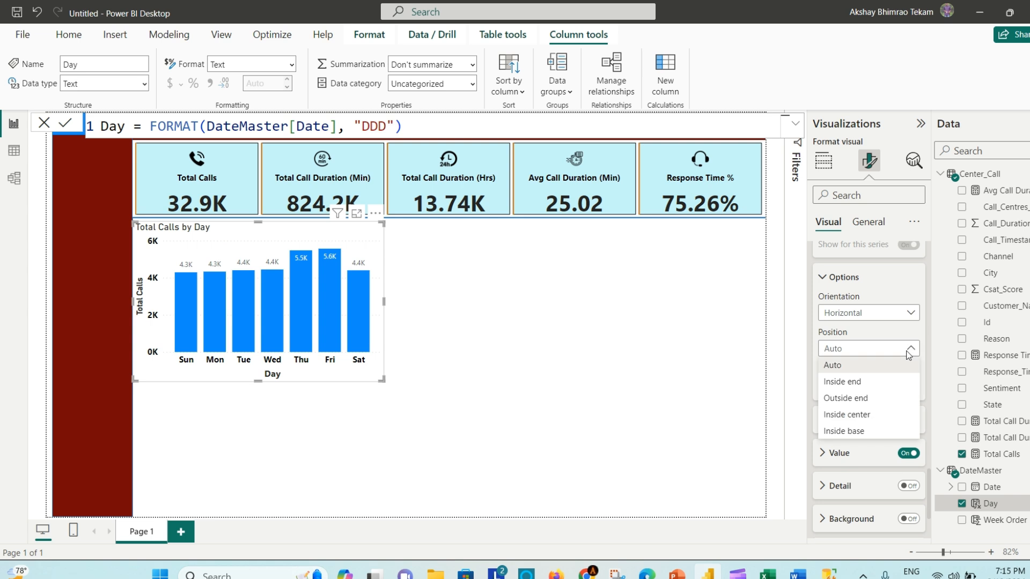
left_click(862, 400)
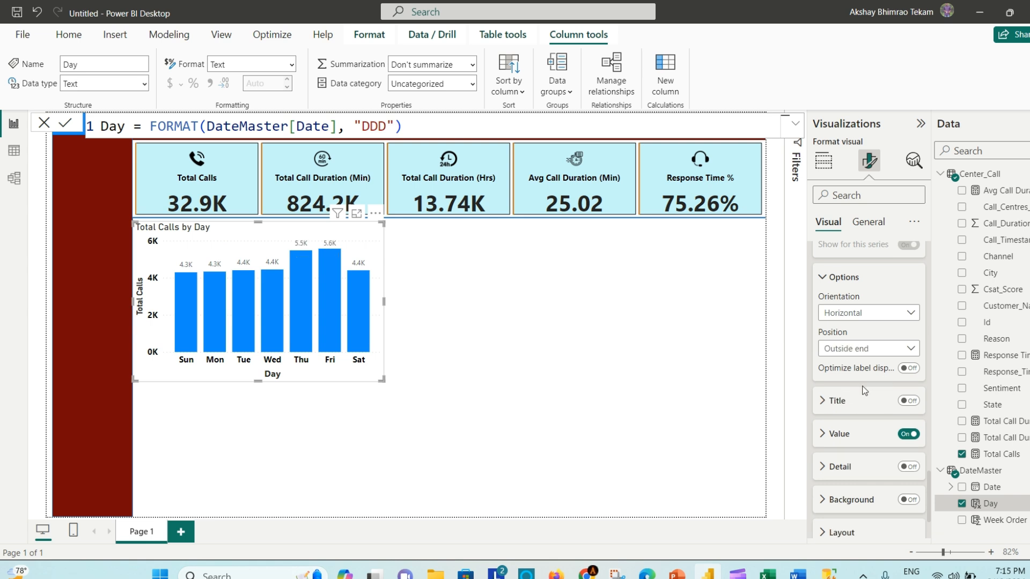
- Format the data label values of the Total Calls by Day chart as 11 pt, bold and black
left_click(907, 402)
left_click(907, 402)
left_click(822, 435)
scroll(826, 440, "down", 1)
left_click(827, 445)
left_click(916, 424)
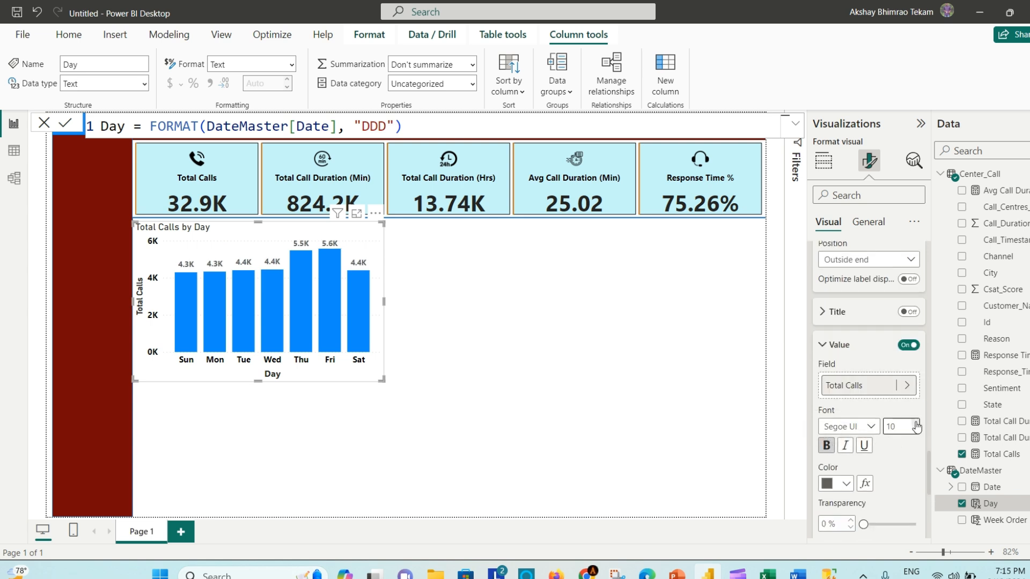
left_click(917, 424)
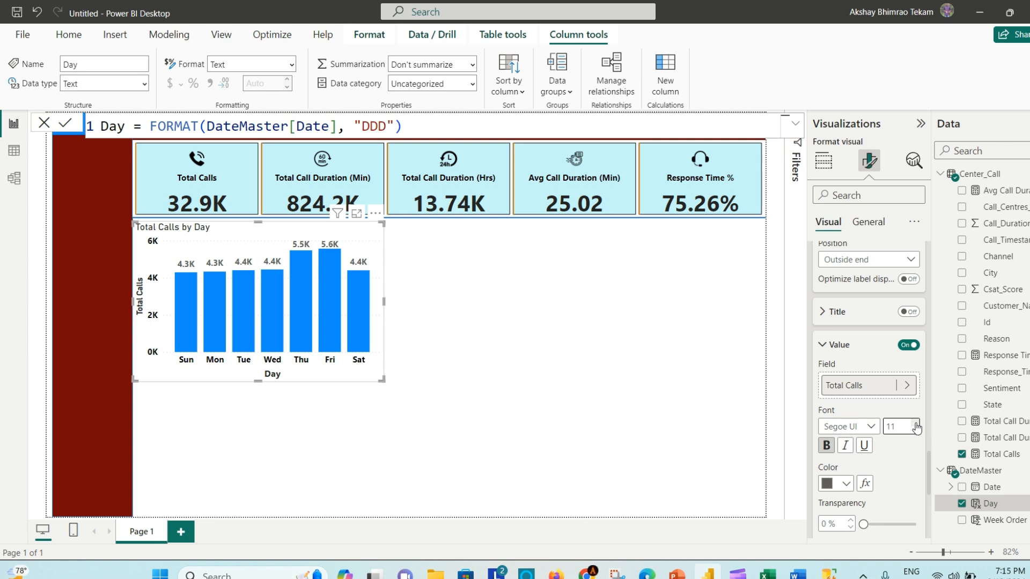
scroll(891, 459, "down", 3)
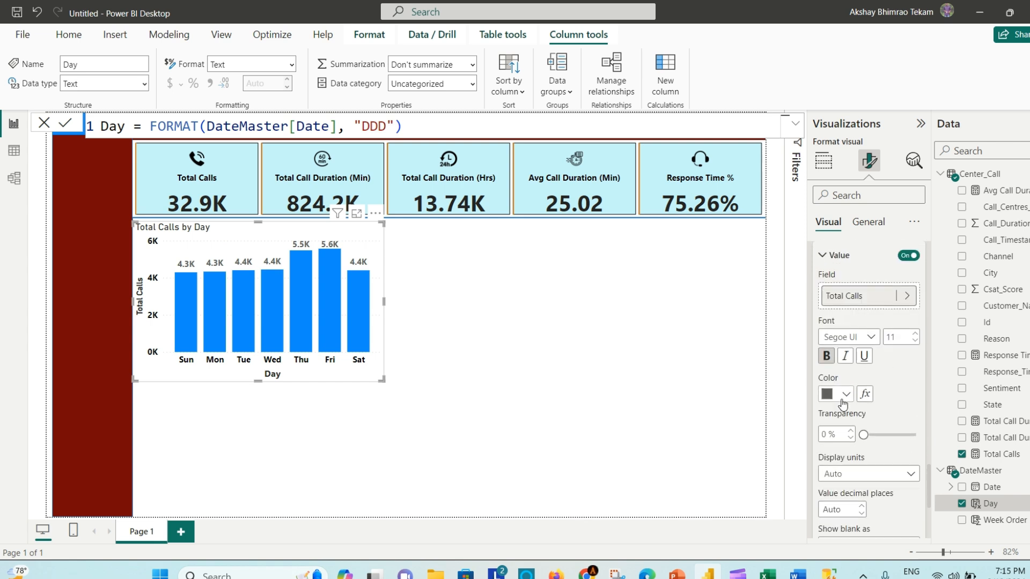
left_click(844, 399)
left_click(837, 337)
- Set the background color of the Total Calls by Day chart to light pink #F8E4E4
scroll(872, 459, "down", 4)
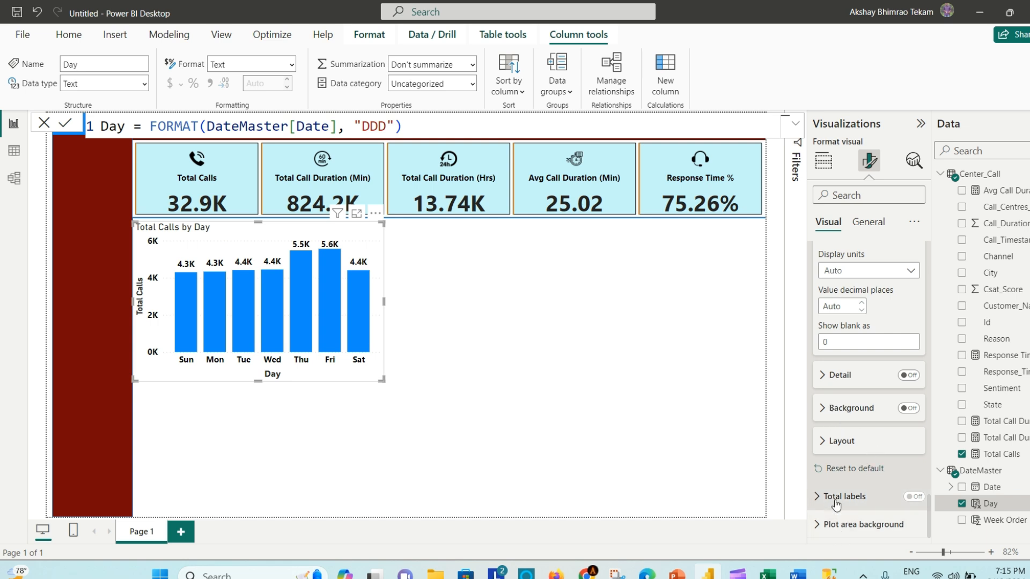
left_click(867, 222)
left_click(817, 312)
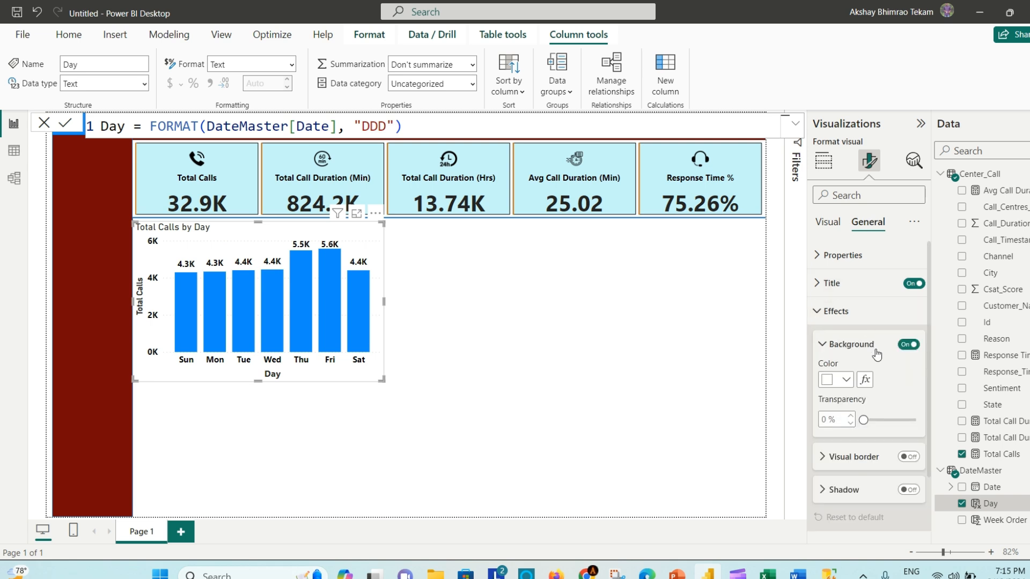
scroll(871, 382, "down", 1)
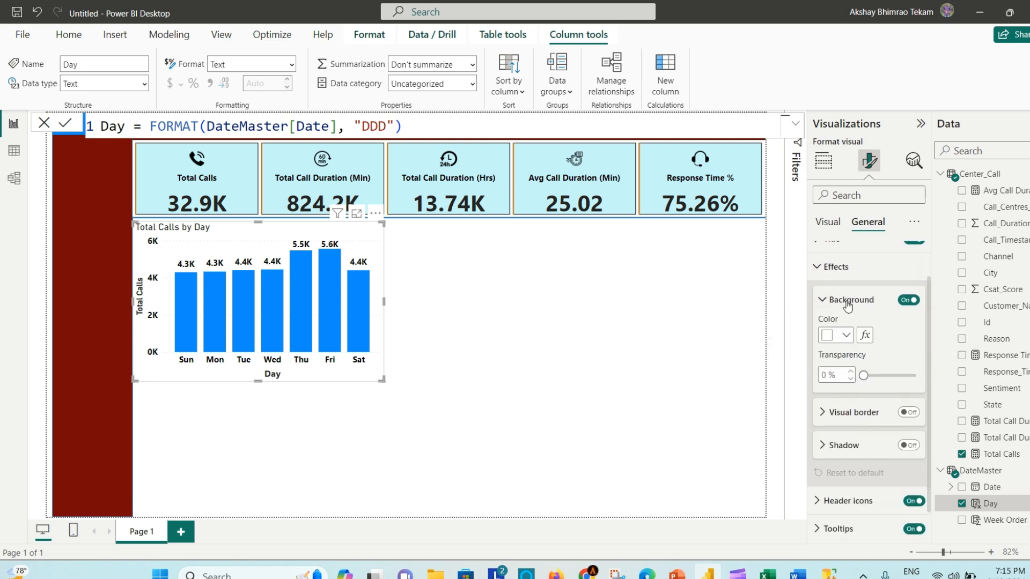
left_click(846, 337)
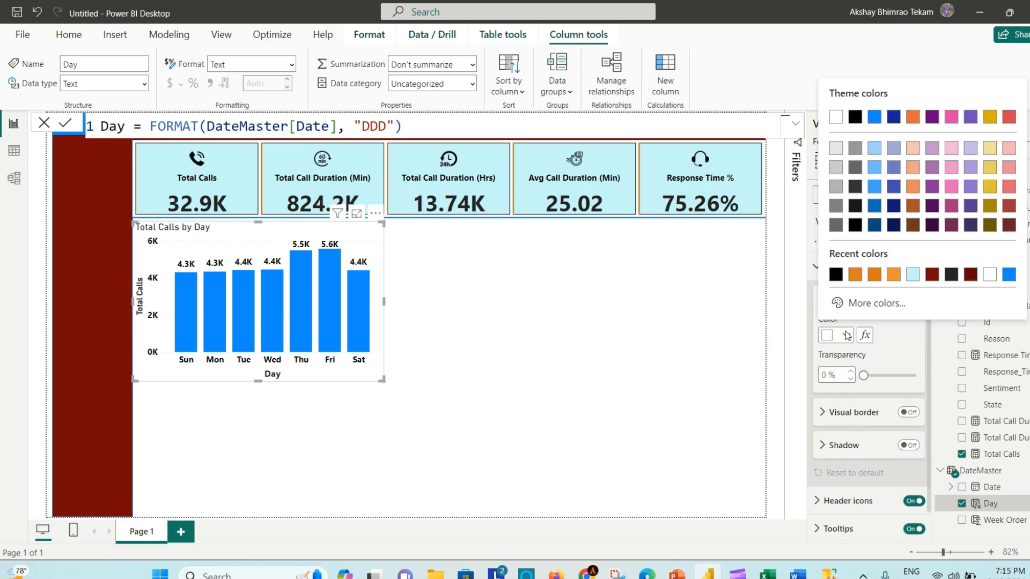
left_click(885, 301)
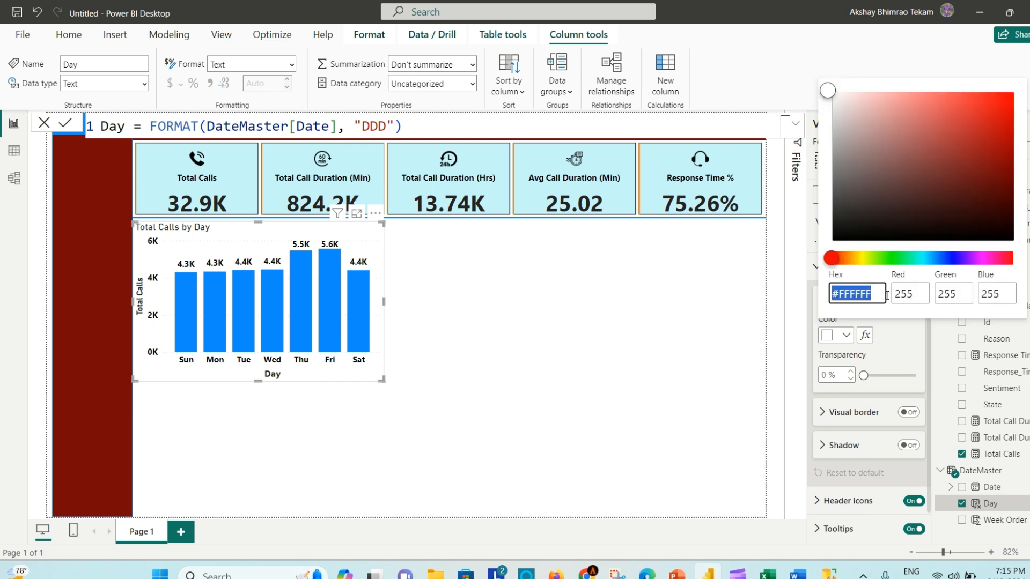
left_click(857, 99)
left_click(837, 95)
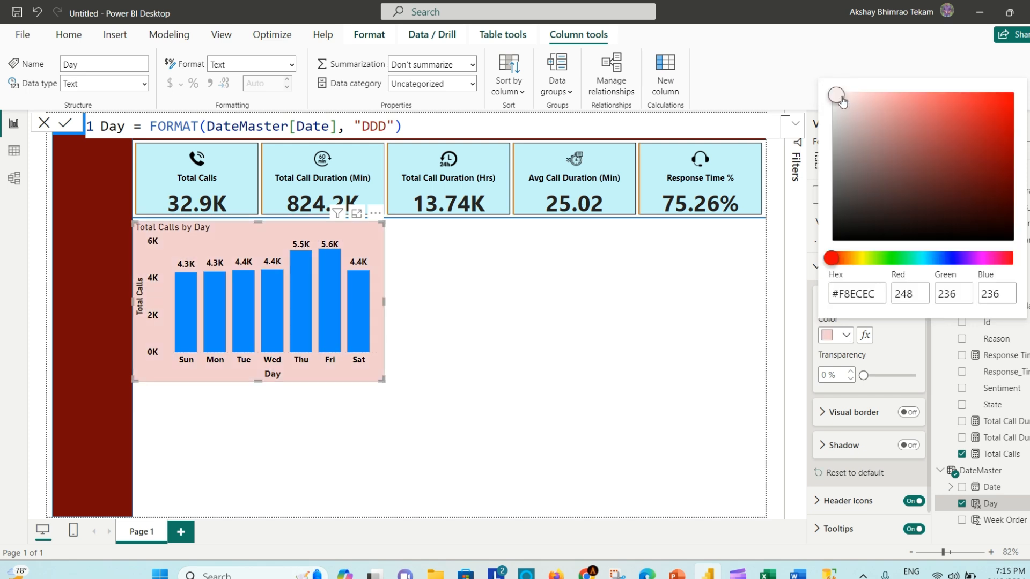
left_click(846, 99)
left_click(847, 105)
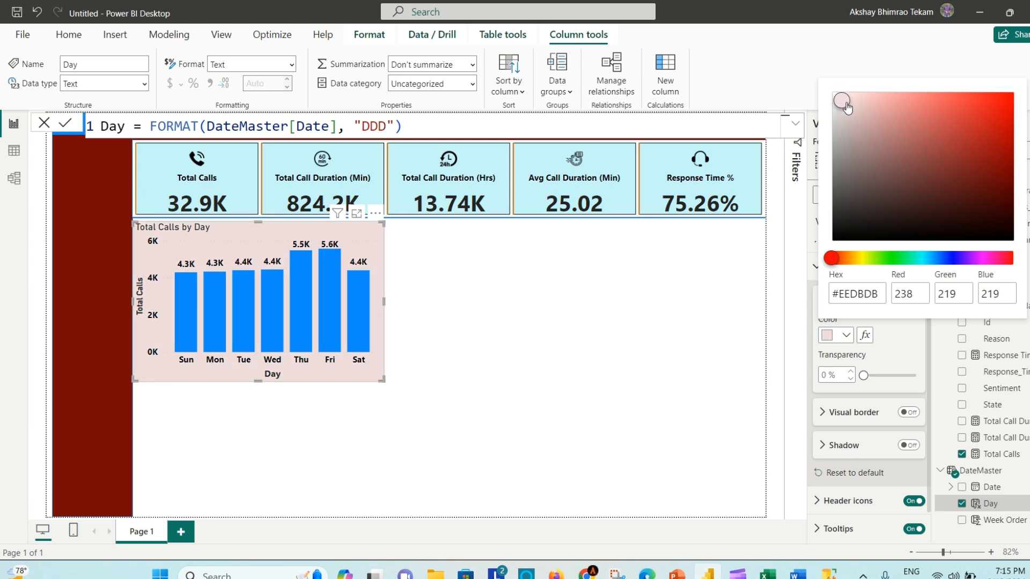
left_click(851, 100)
left_click(854, 100)
left_click(847, 100)
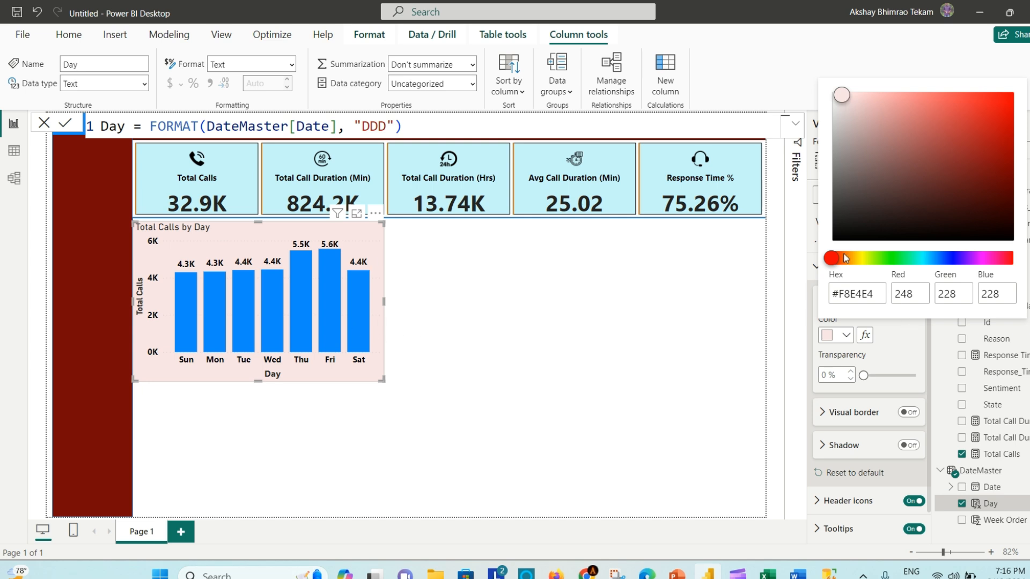
- Select the full hex code of the chart's background color and close the color picker
left_click(881, 292)
left_click_drag(881, 293, 818, 292)
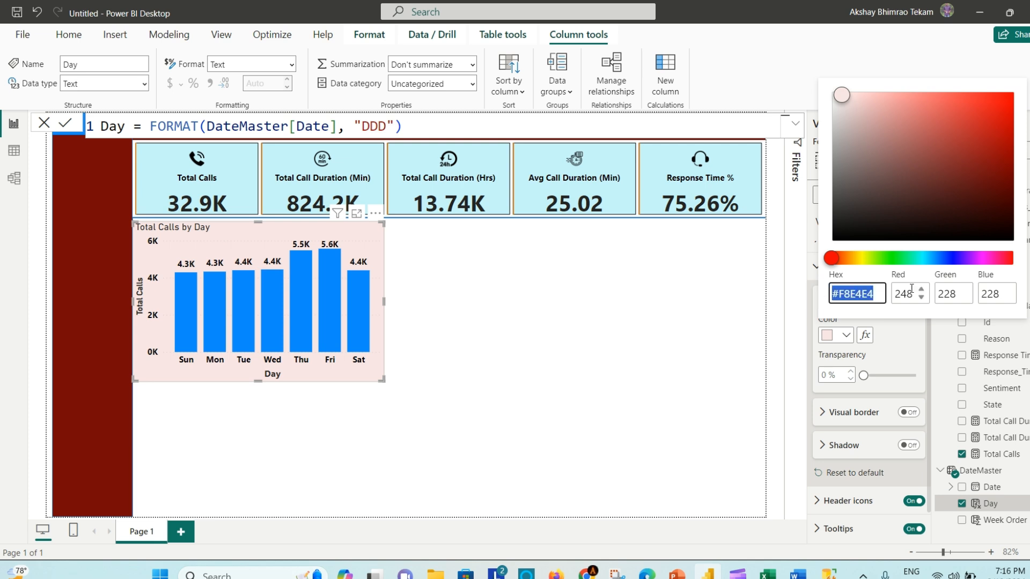
left_click(880, 293)
left_click(906, 342)
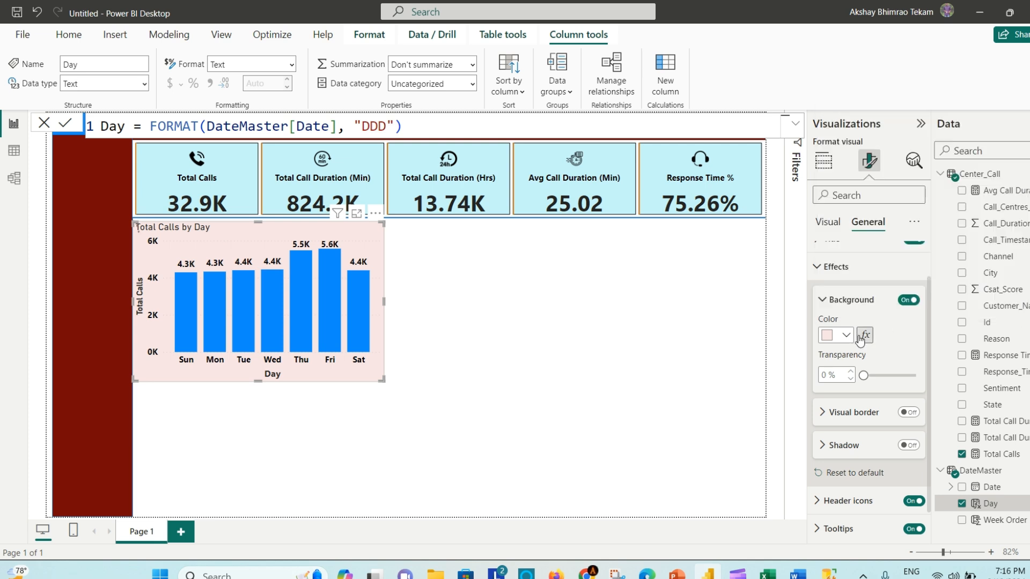
- Turn on the visual border of the Total Calls by Day chart with 4 px rounded corners
left_click(908, 411)
left_click(854, 418)
scroll(854, 421, "down", 3)
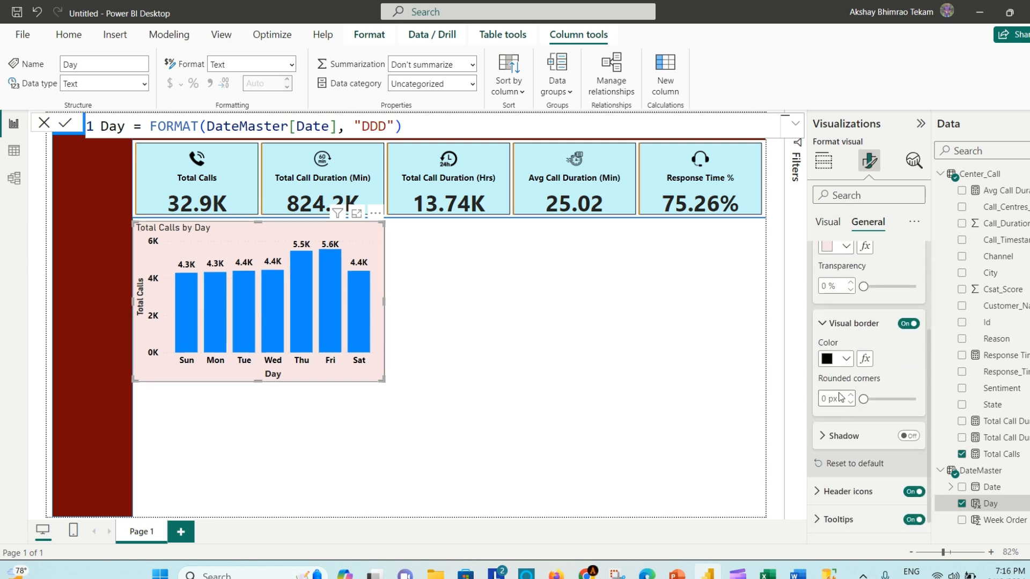
left_click_drag(863, 398, 870, 399)
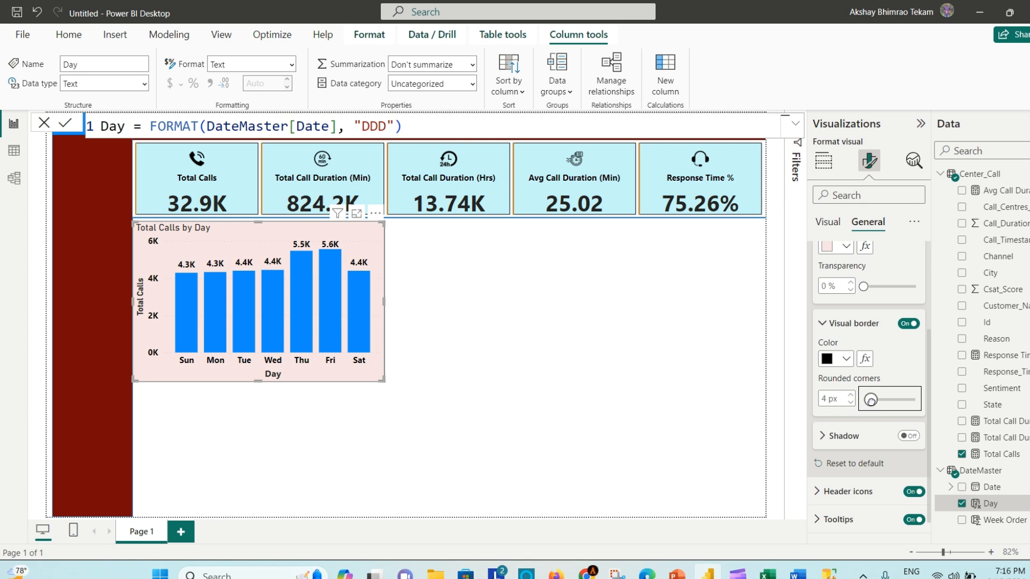
scroll(868, 455, "down", 1)
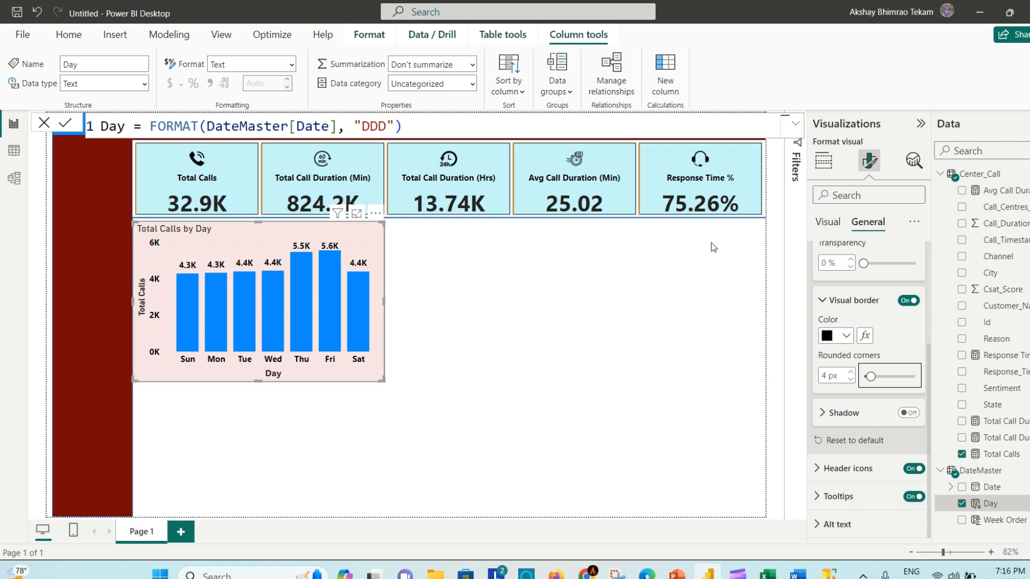
- Center the title of the Total Calls by Day chart, make it bold, and deselect the chart
scroll(847, 318, "up", 5)
scroll(847, 318, "up", 1)
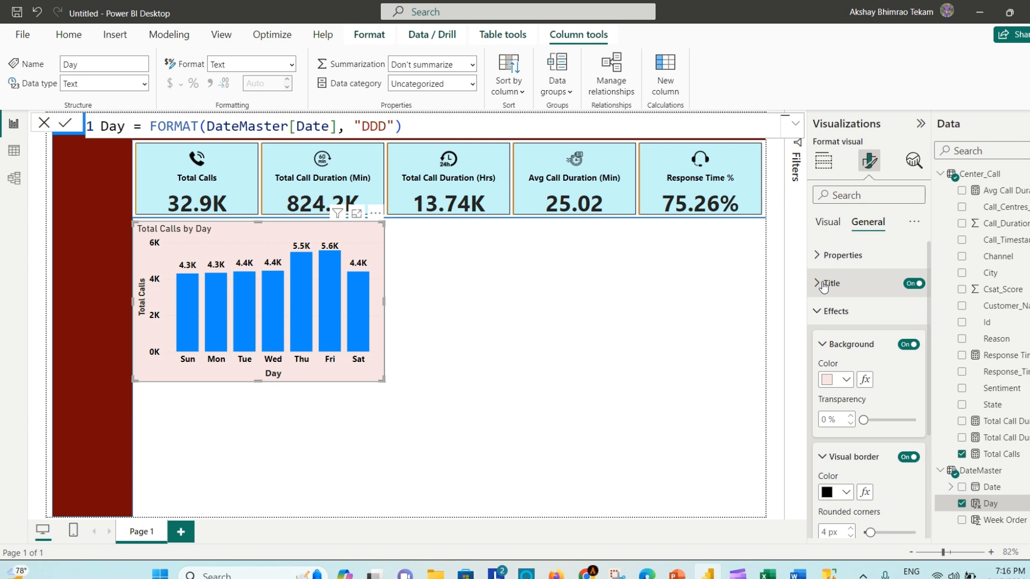
left_click(832, 281)
scroll(877, 441, "down", 1)
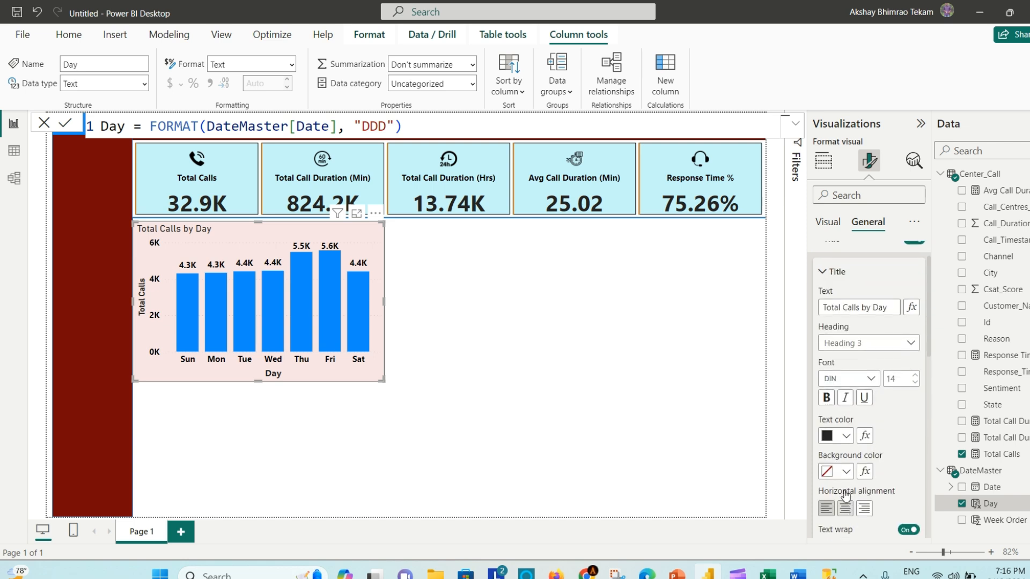
left_click(846, 509)
left_click(826, 397)
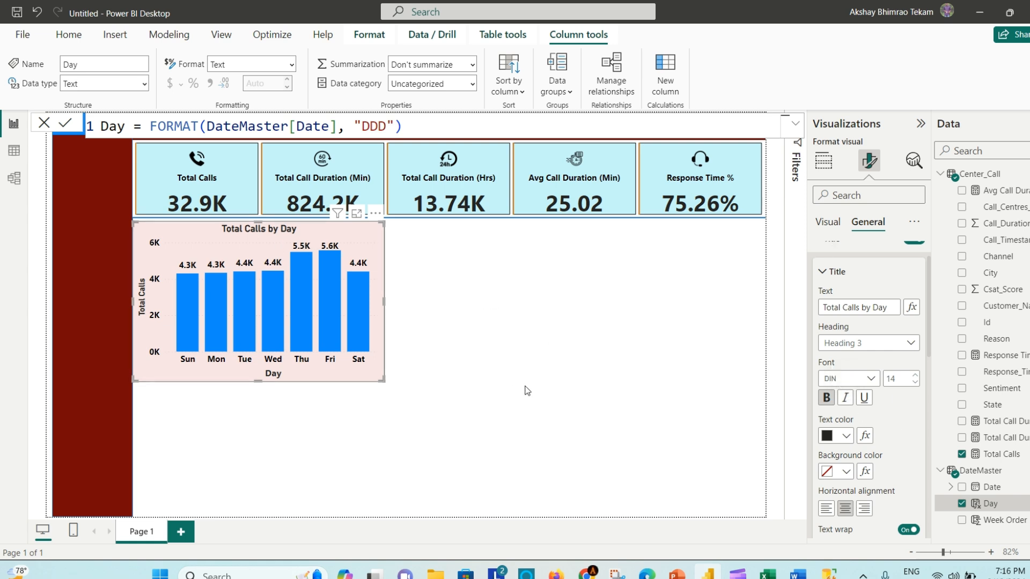
left_click(456, 346)
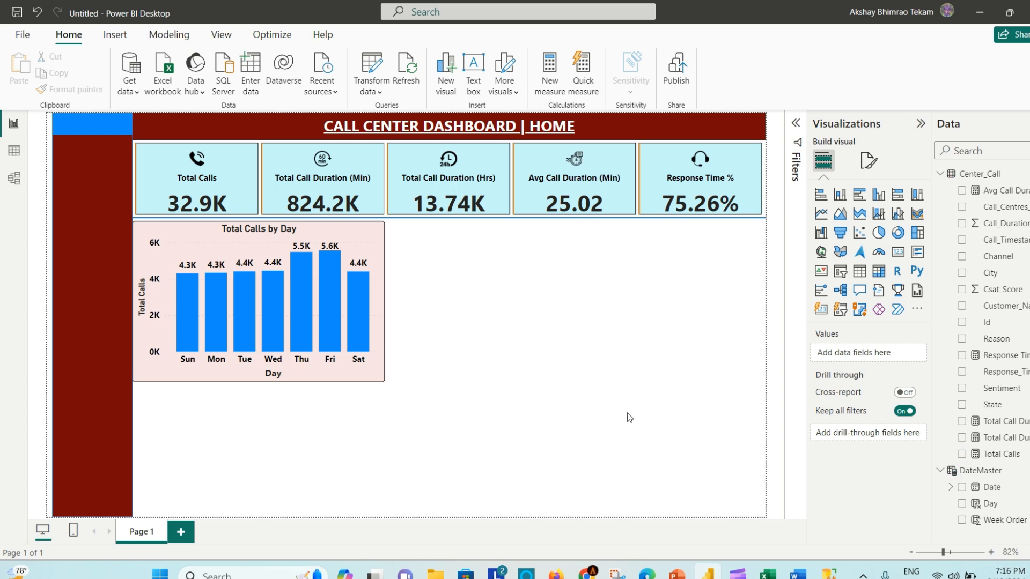
- Check the chart requirements in the Word BRD document, return to Power BI and add a filled map of Total Calls by State beside the column chart
left_click(798, 574)
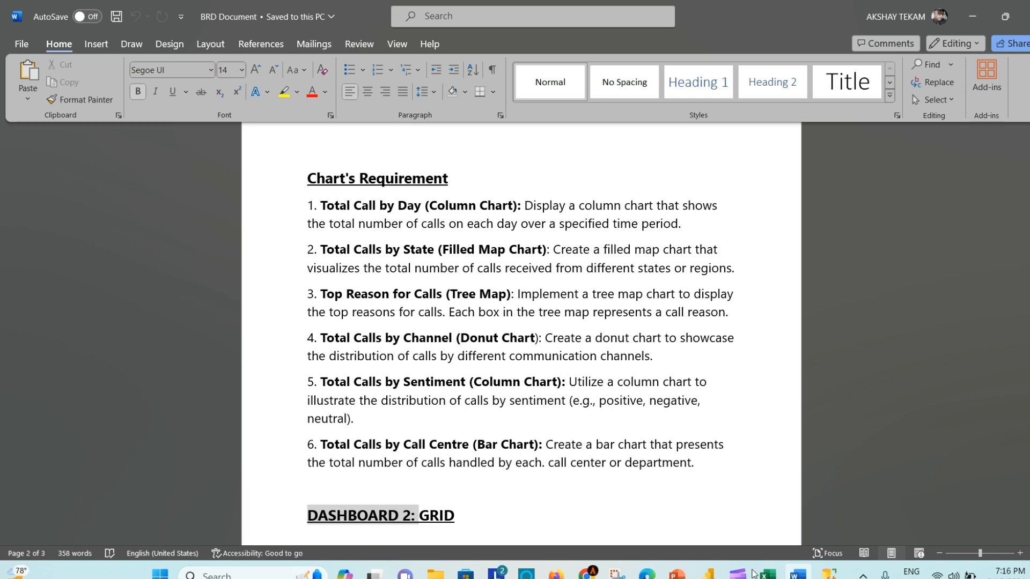
left_click(708, 573)
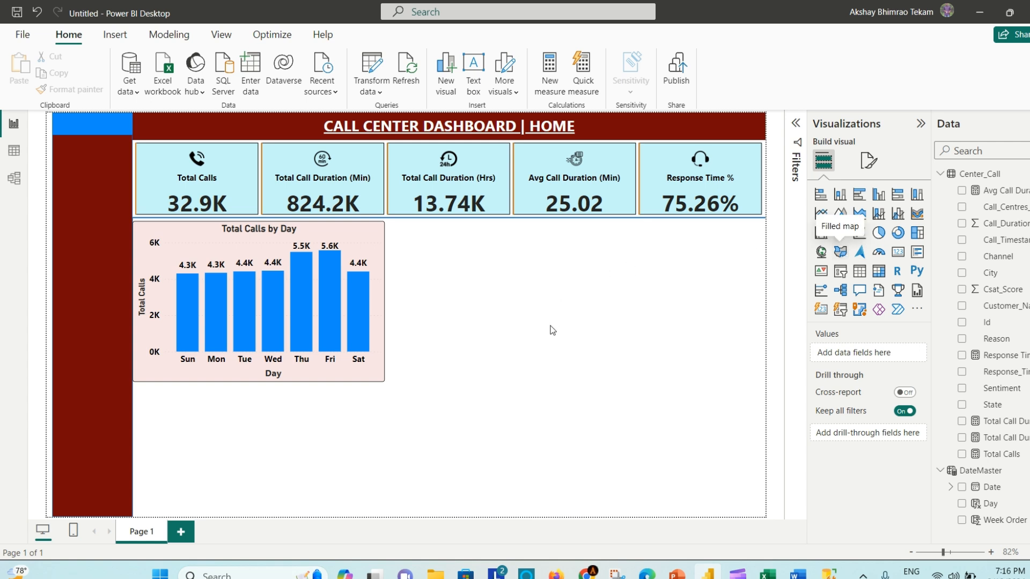
left_click_drag(359, 419, 607, 257)
left_click_drag(636, 353, 631, 379)
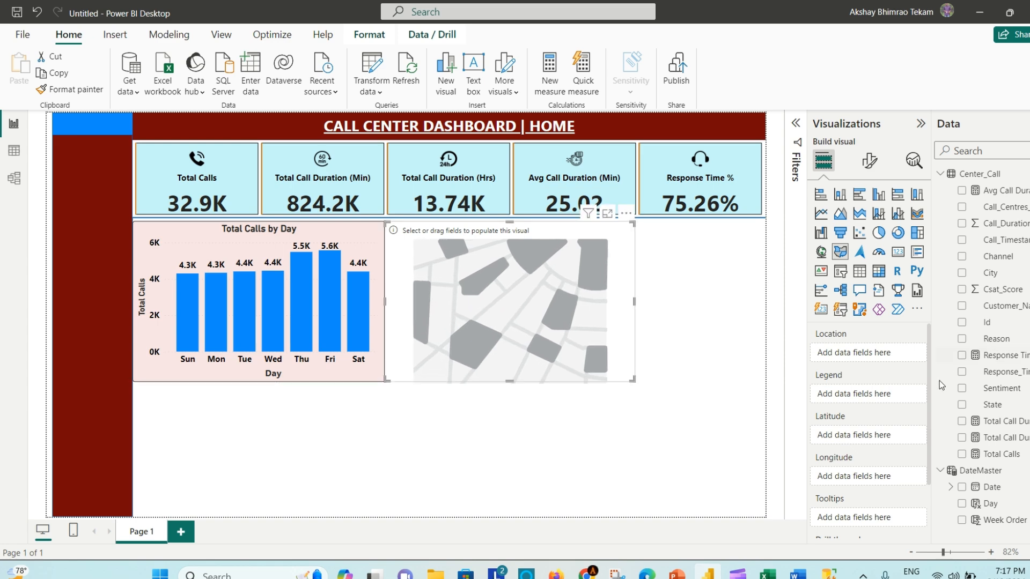
left_click_drag(999, 454, 584, 318)
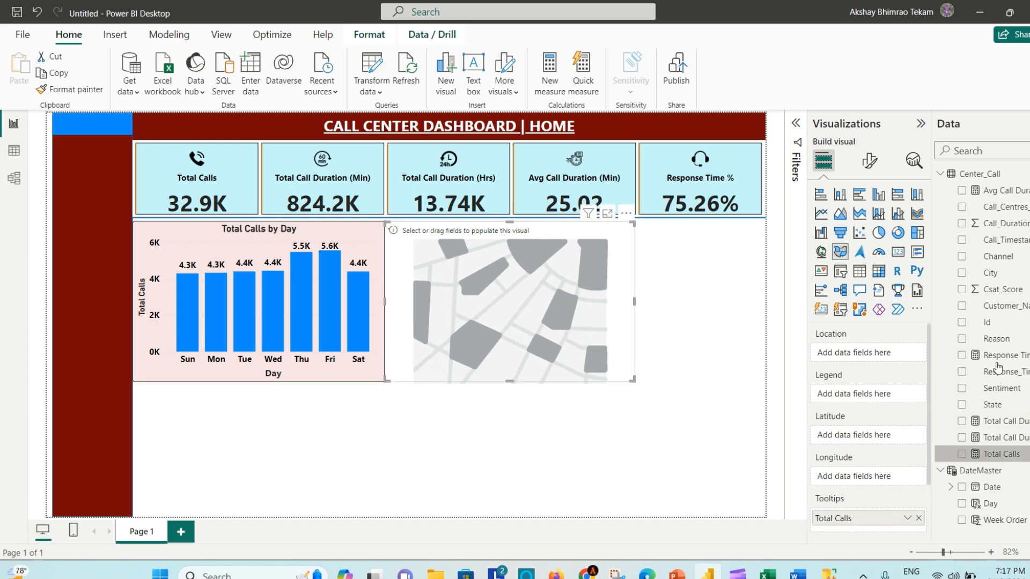
left_click_drag(1019, 409, 568, 285)
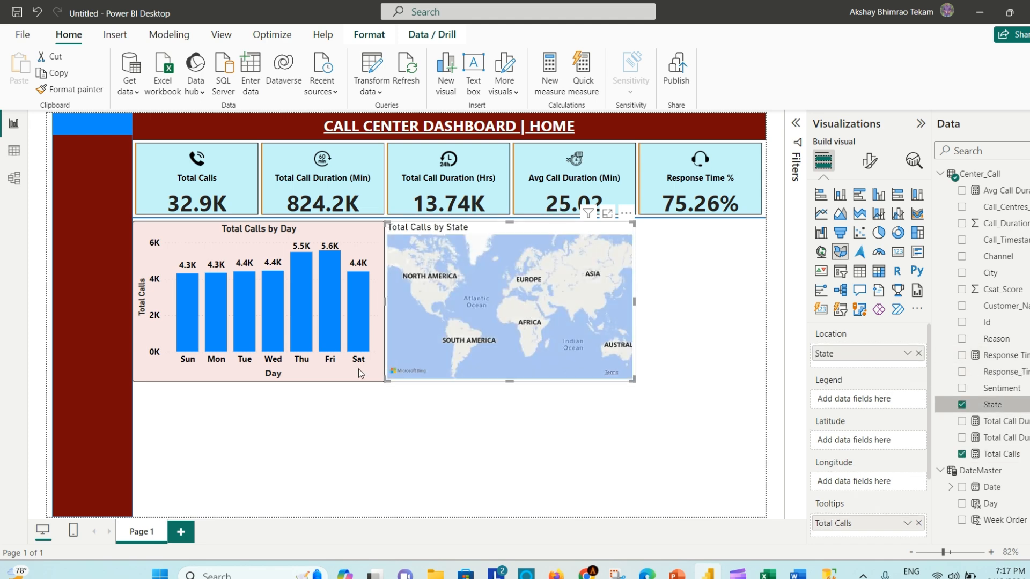
- Narrow the Total Calls by Day chart and the filled map slightly, and zoom the map in on the United States
left_click(374, 379)
left_click_drag(383, 381, 376, 382)
left_click(420, 342)
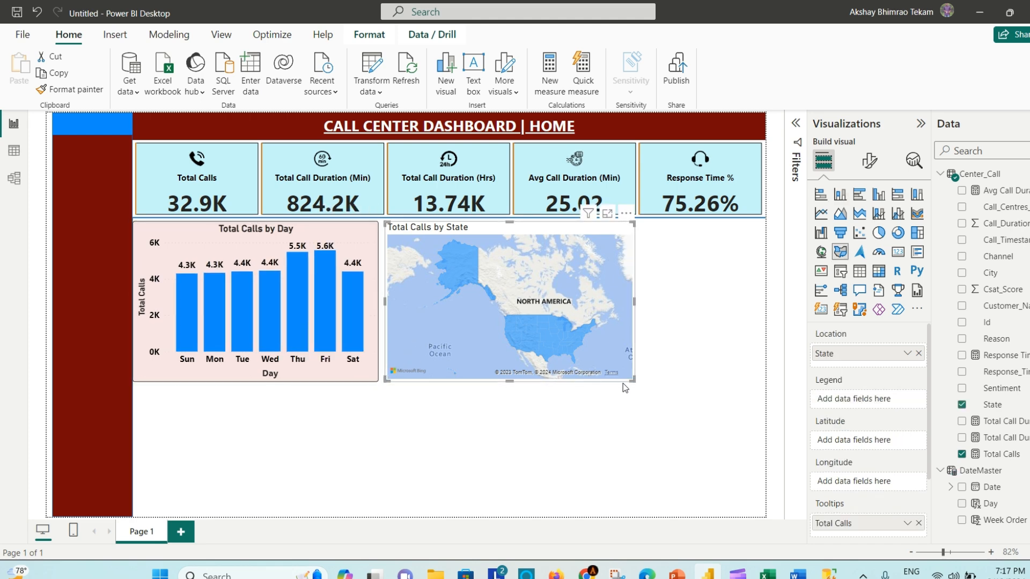
mouse_move(624, 382)
left_mouse_down()
mouse_move(549, 382)
mouse_move(613, 380)
left_mouse_up()
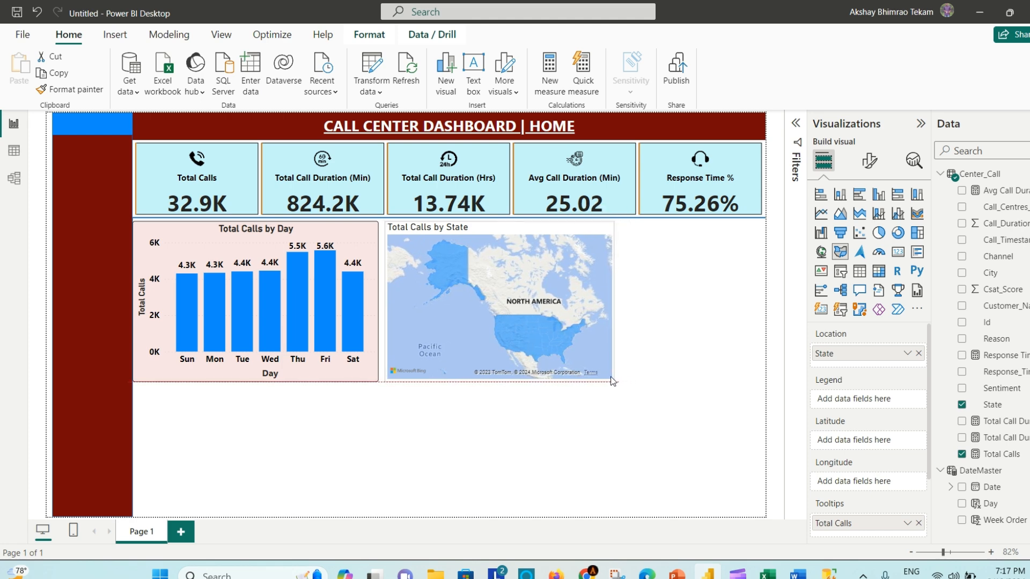
mouse_move(529, 320)
scroll(555, 294, "up", 3)
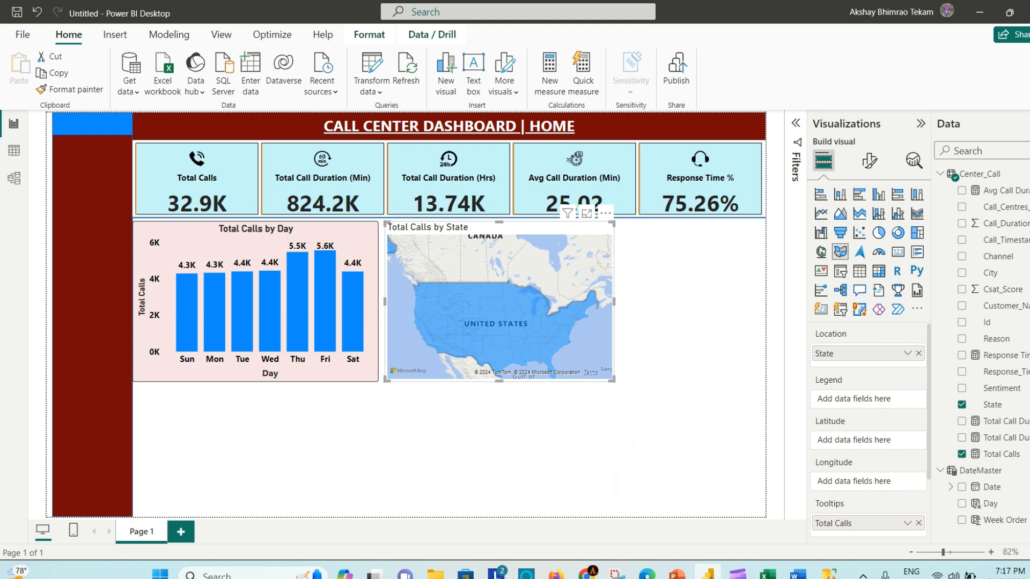
- Check the tree map requirement in the Word BRD document, return to Power BI and place an empty tree map in the chart row at matching height
mouse_move(708, 572)
mouse_move(798, 572)
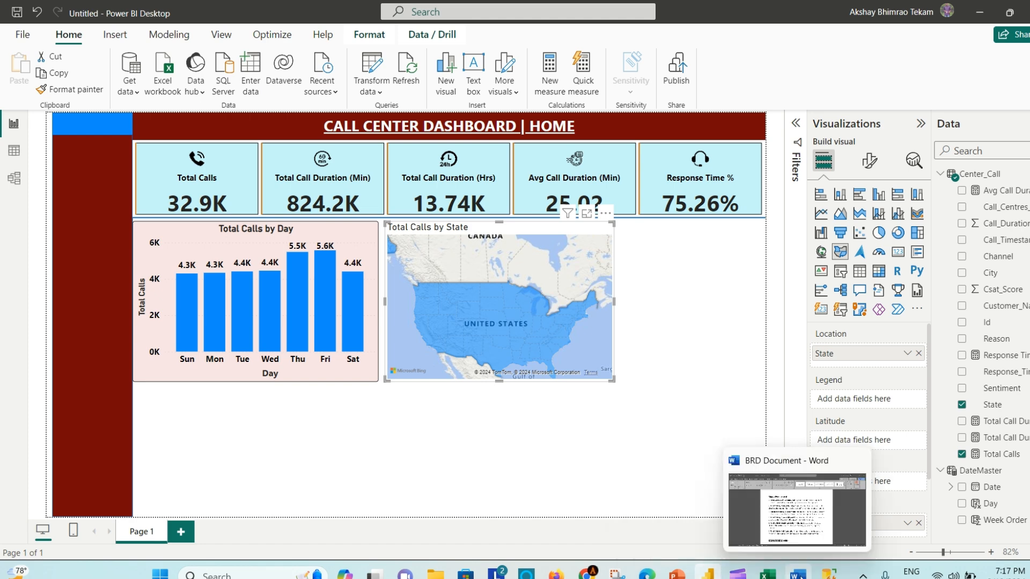
left_click(797, 510)
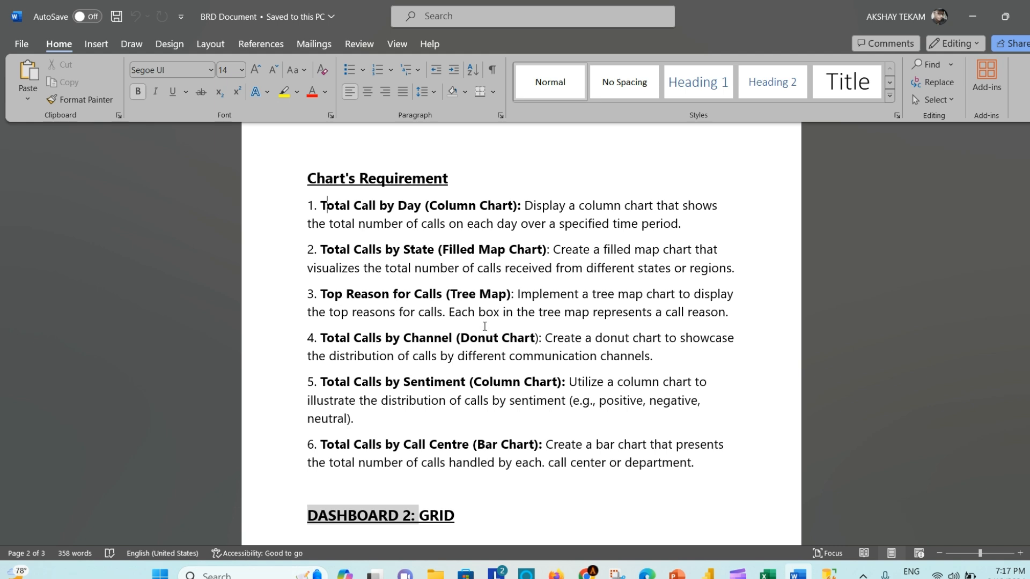
mouse_move(709, 573)
left_click(707, 504)
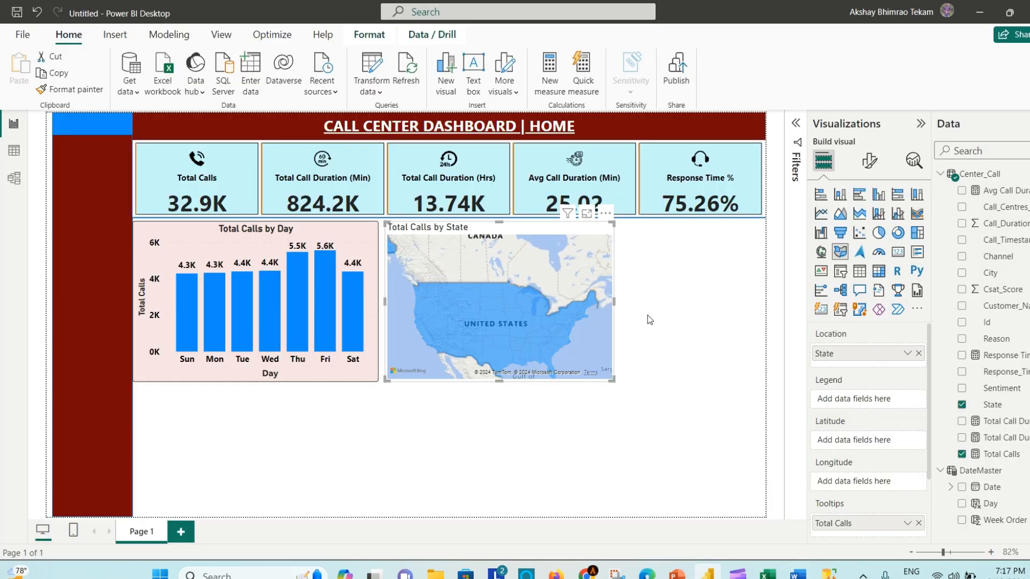
left_click(739, 386)
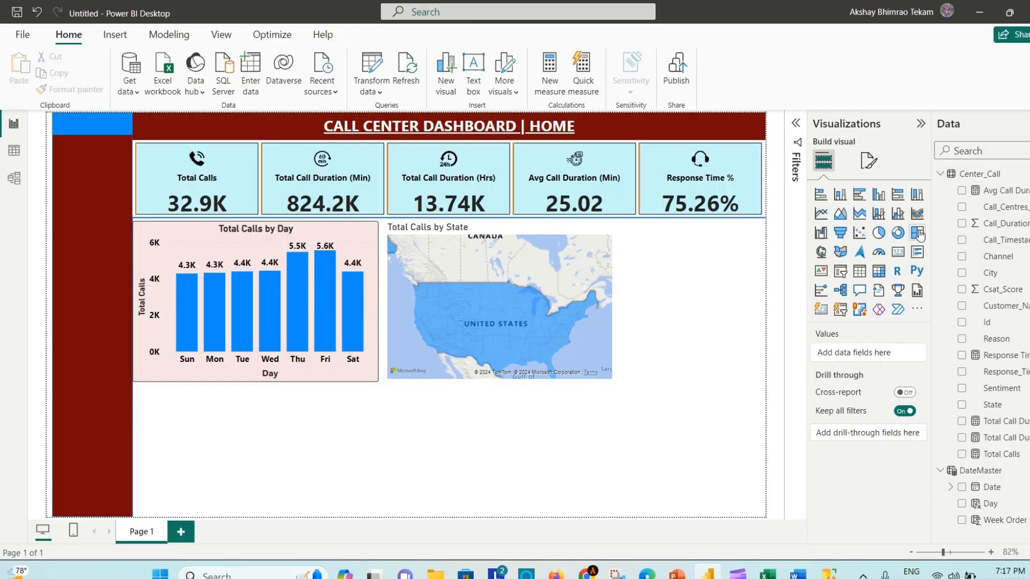
left_click_drag(237, 441, 714, 288)
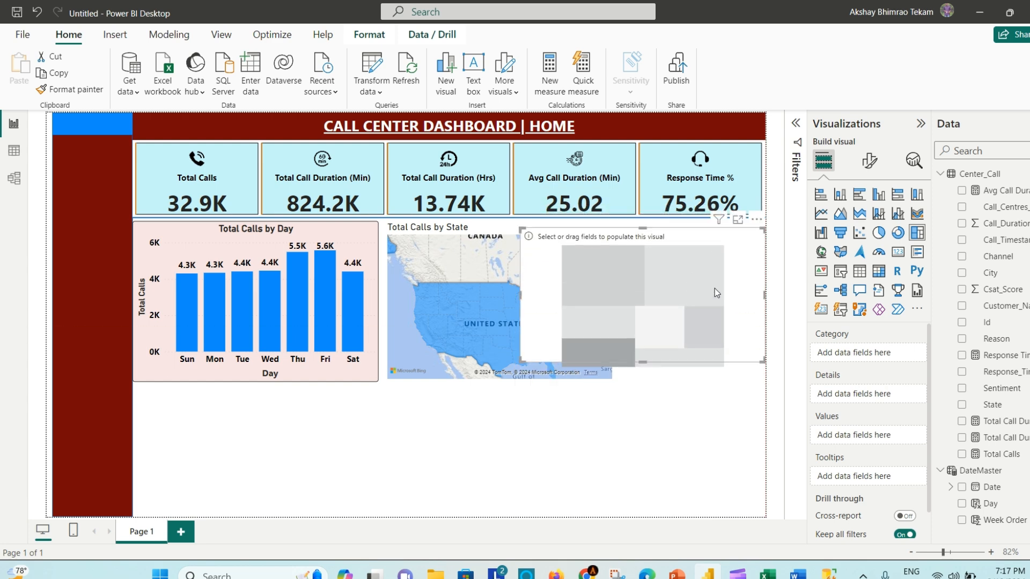
left_click_drag(643, 365, 645, 382)
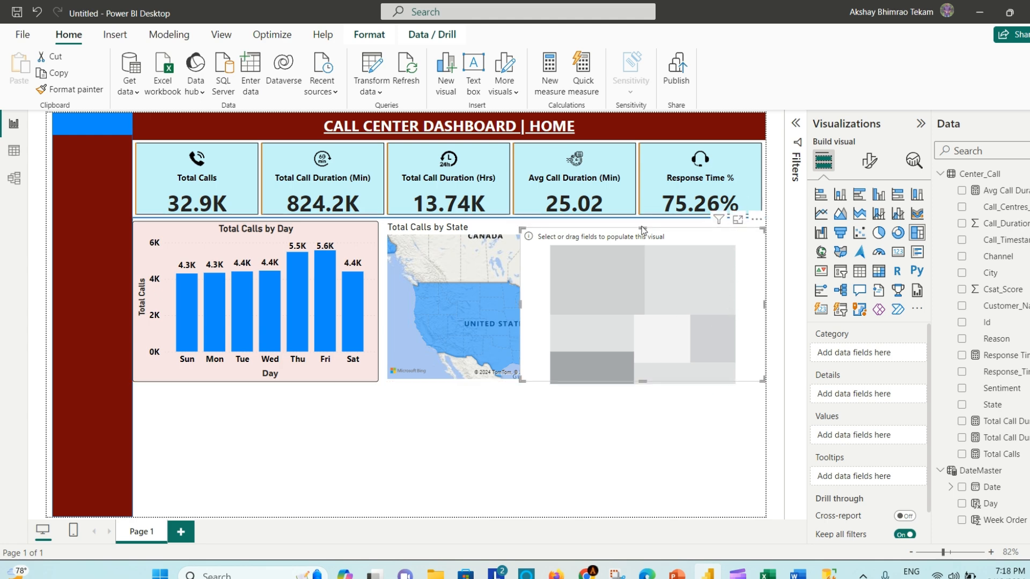
left_click_drag(644, 230, 644, 228)
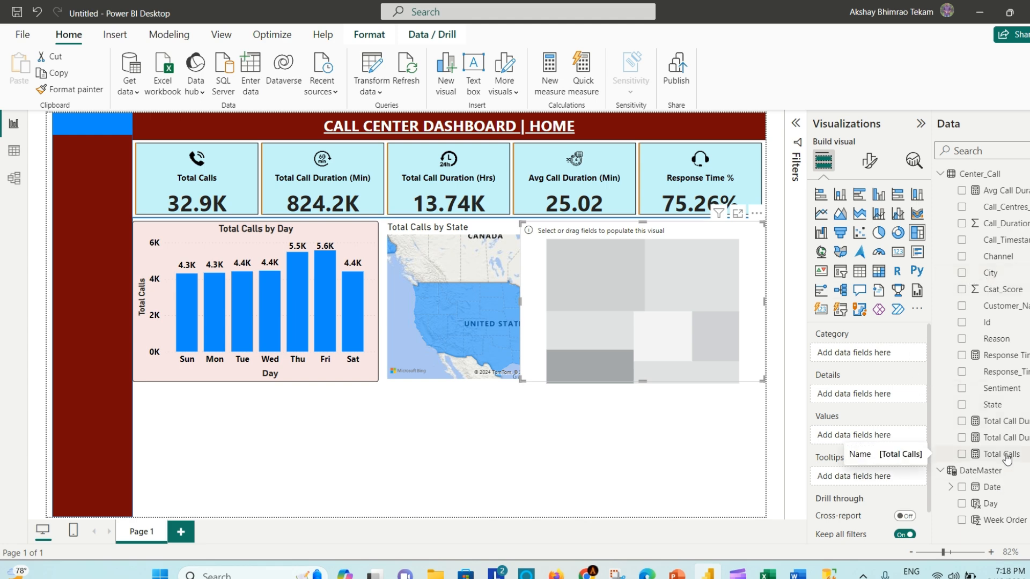
- Recheck the requirement in the Word BRD document, return to Power BI and give the tree map Total Calls as values and Reason as category
left_click(799, 573)
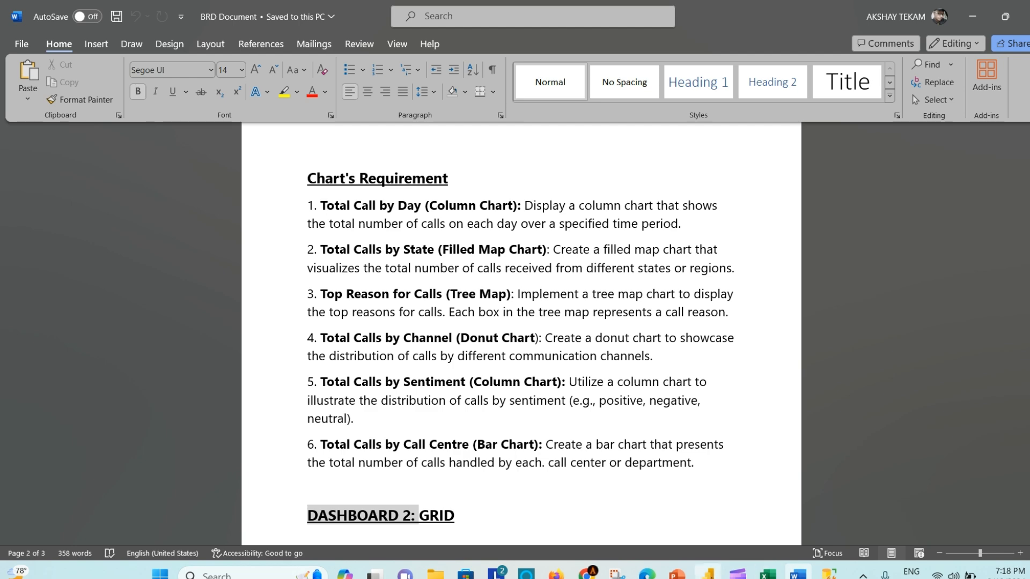
left_click(708, 573)
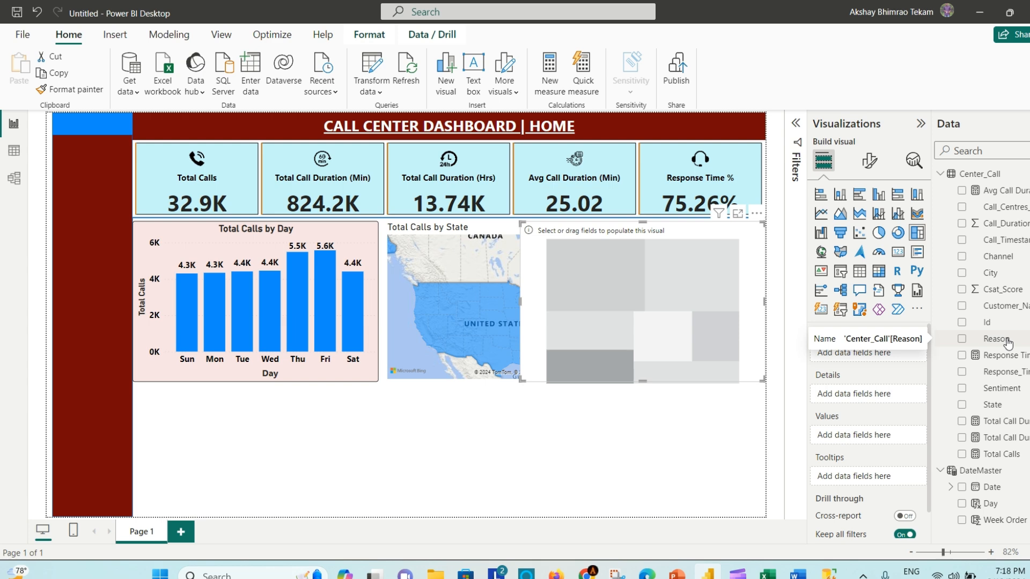
left_click_drag(1018, 454, 714, 304)
left_click_drag(1013, 339, 703, 275)
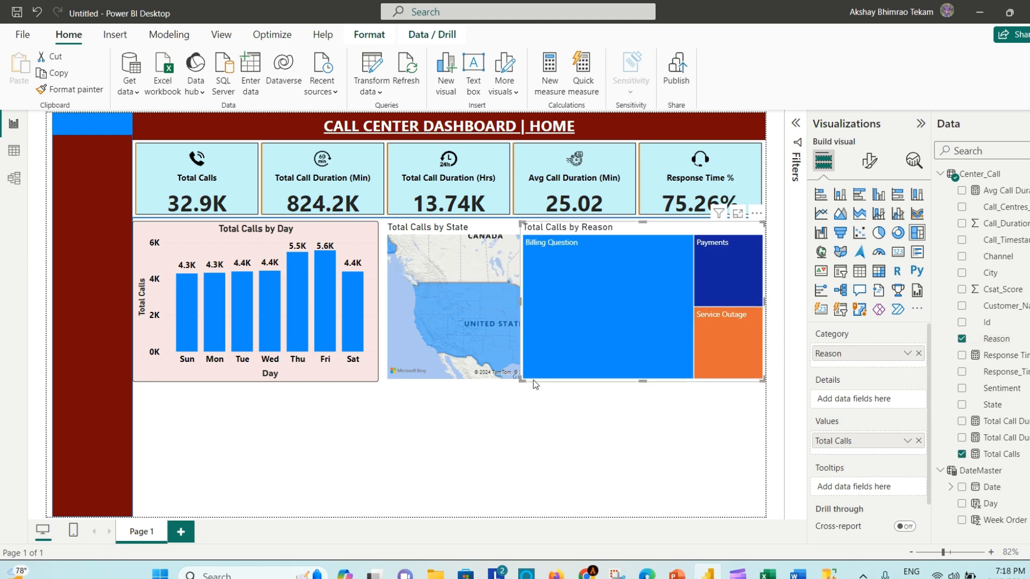
- Narrow the Total Calls by Reason tree map so it no longer overlaps the filled map, then deselect it
left_click(796, 124)
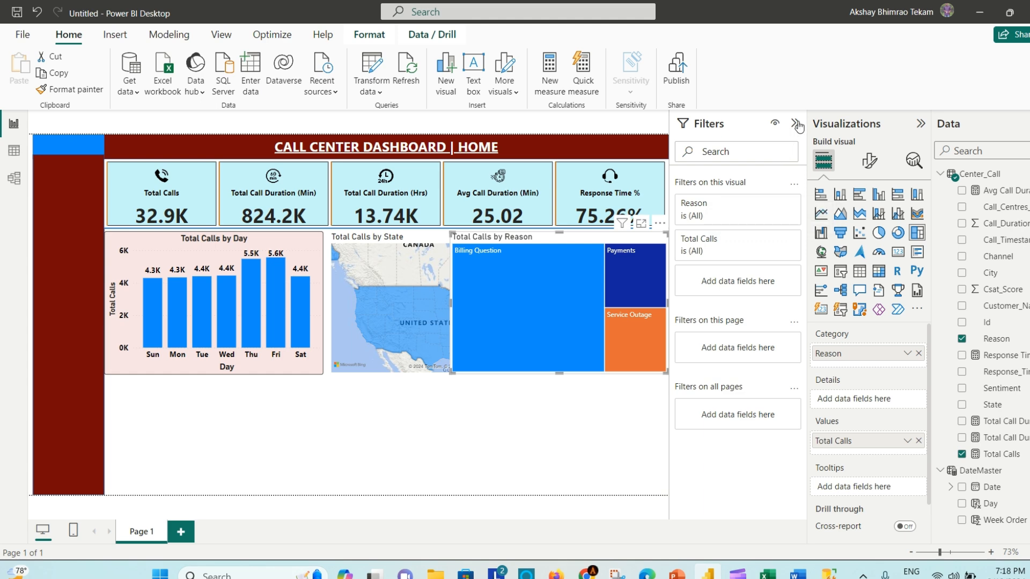
left_click_drag(520, 378, 615, 378)
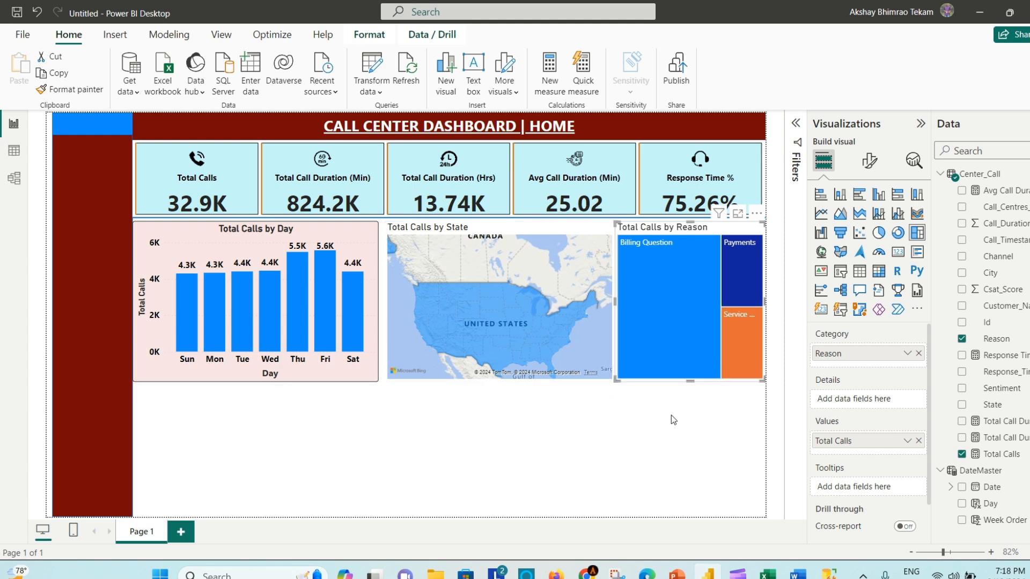
left_click(612, 429)
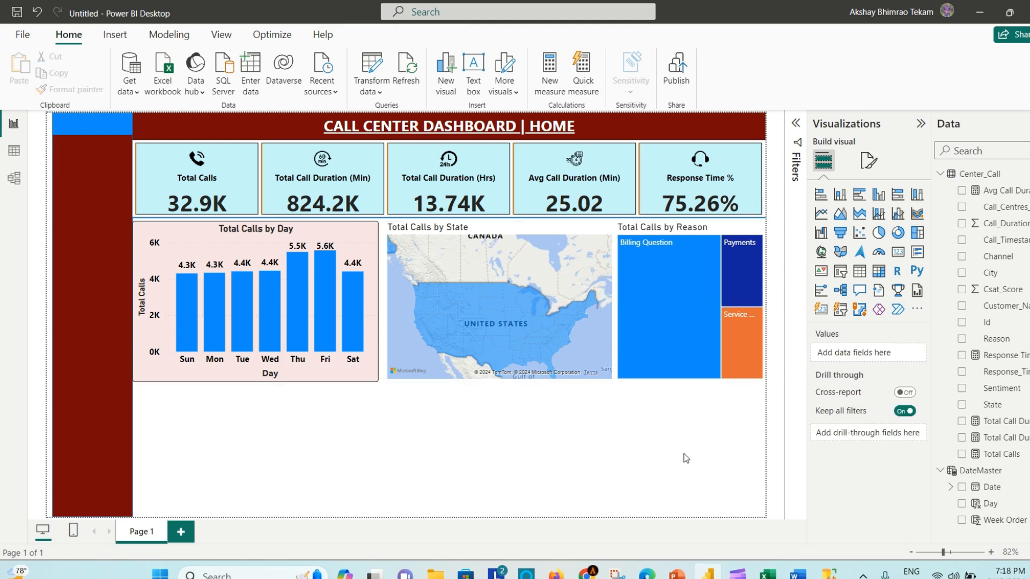
- Check the donut chart requirement in the Word BRD document, return to Power BI and add a donut chart of Total Calls by Channel below the column chart
left_click(798, 572)
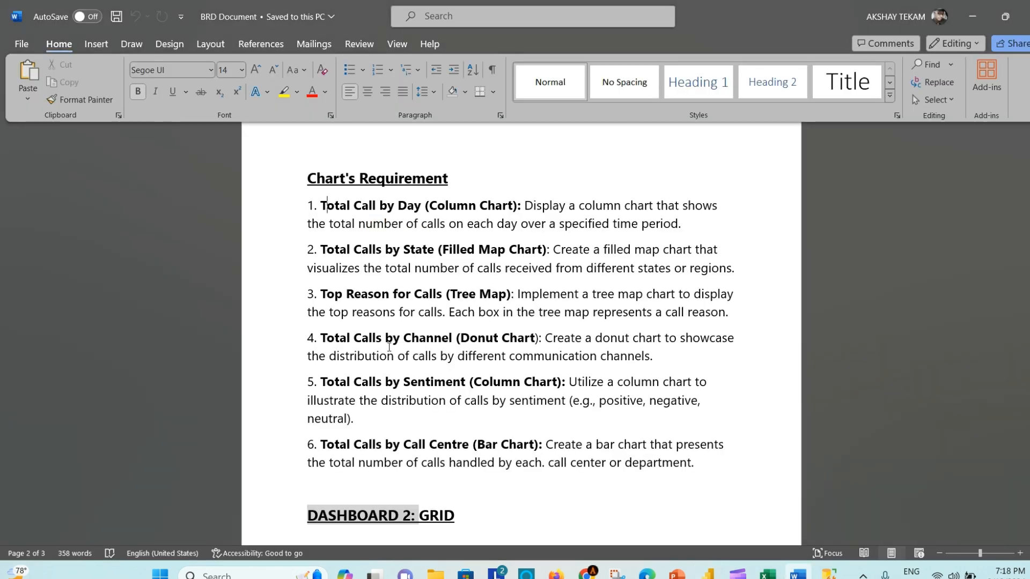
left_click(709, 573)
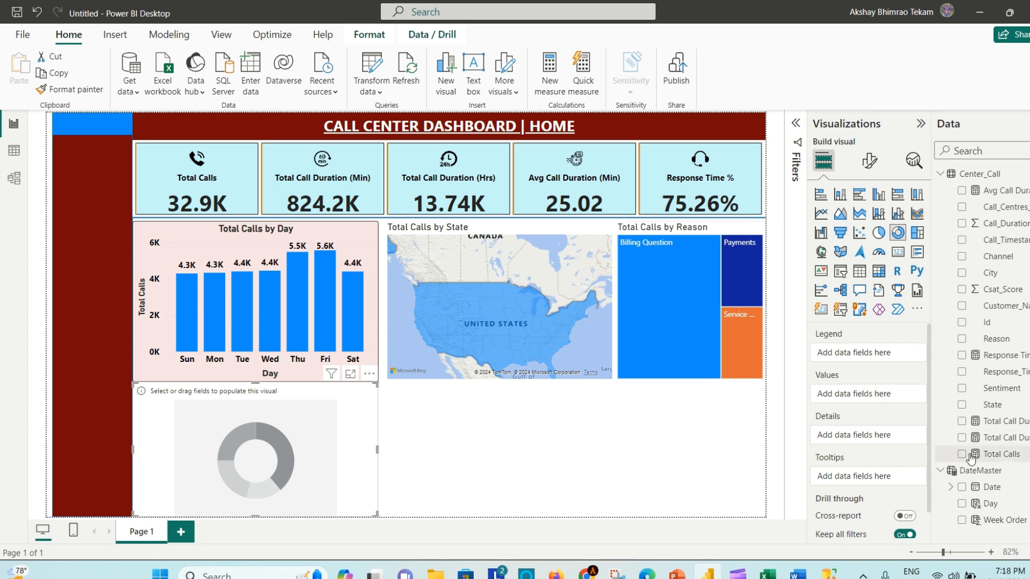
left_click_drag(1013, 258, 320, 438)
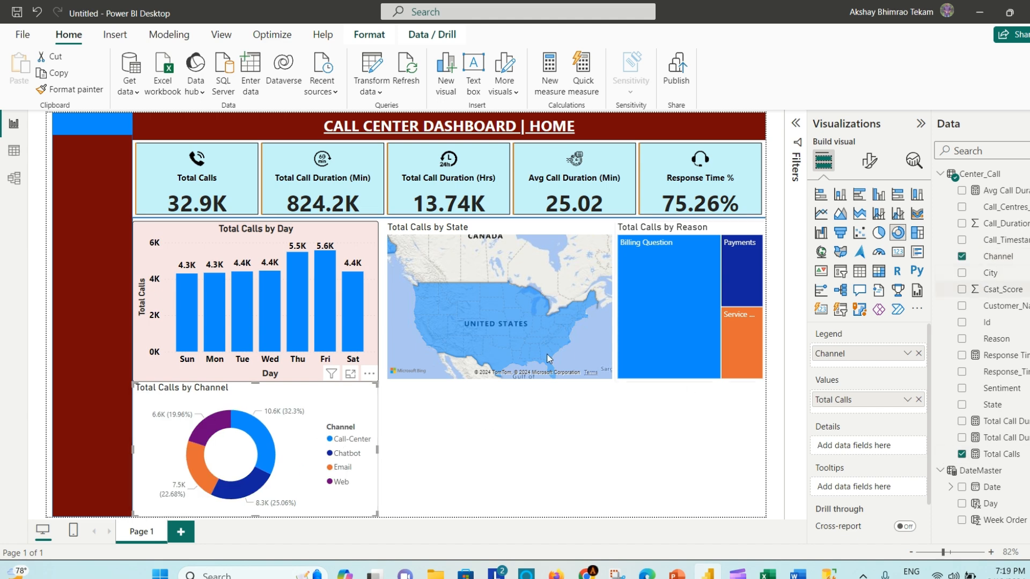
- Copy the Total Calls by Day chart's formatting to the Channel donut chart, the State filled map and the Reason tree map with Format painter
left_click(344, 239)
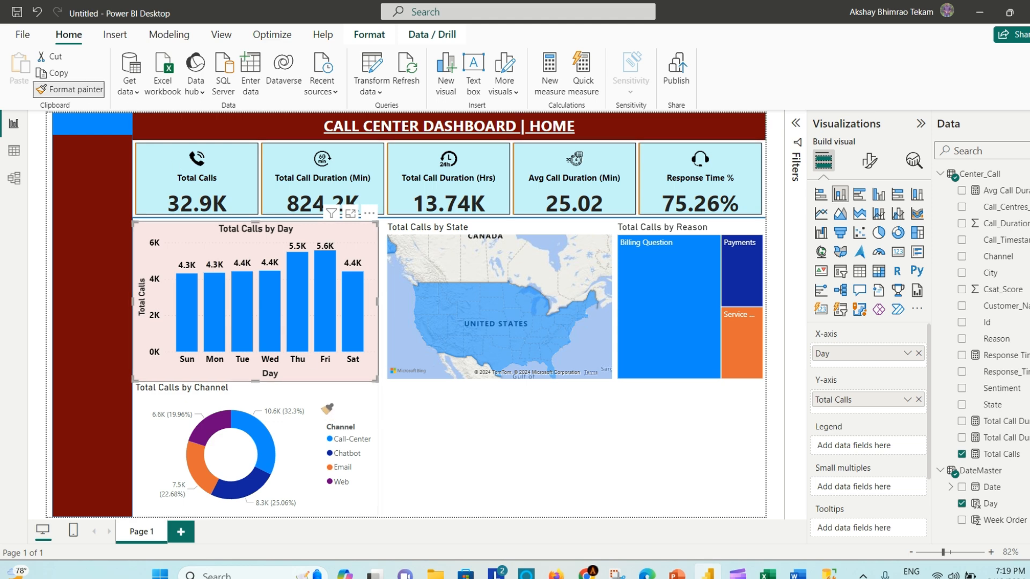
left_click(331, 402)
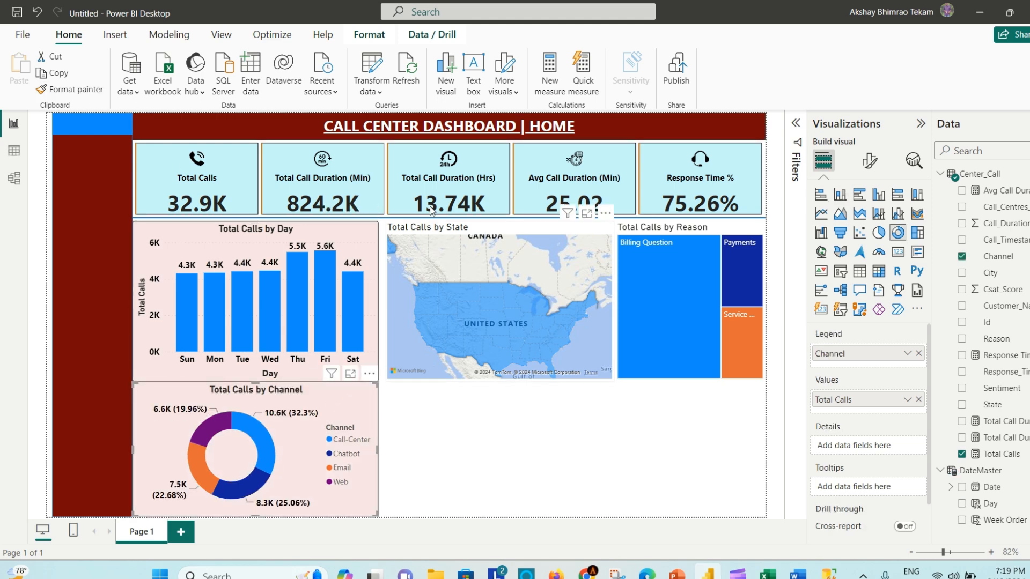
left_click(356, 242)
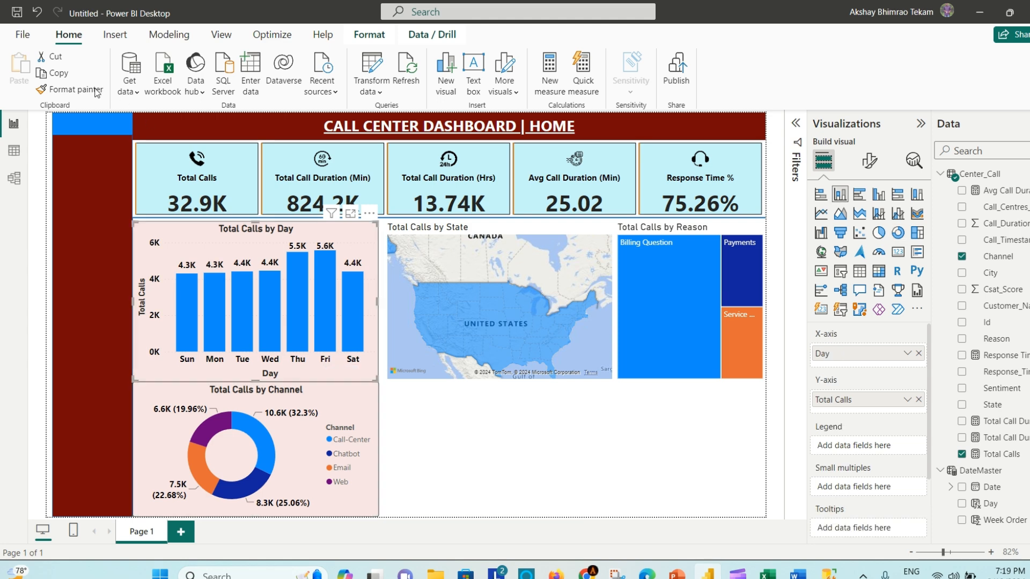
left_click(70, 89)
left_click(532, 232)
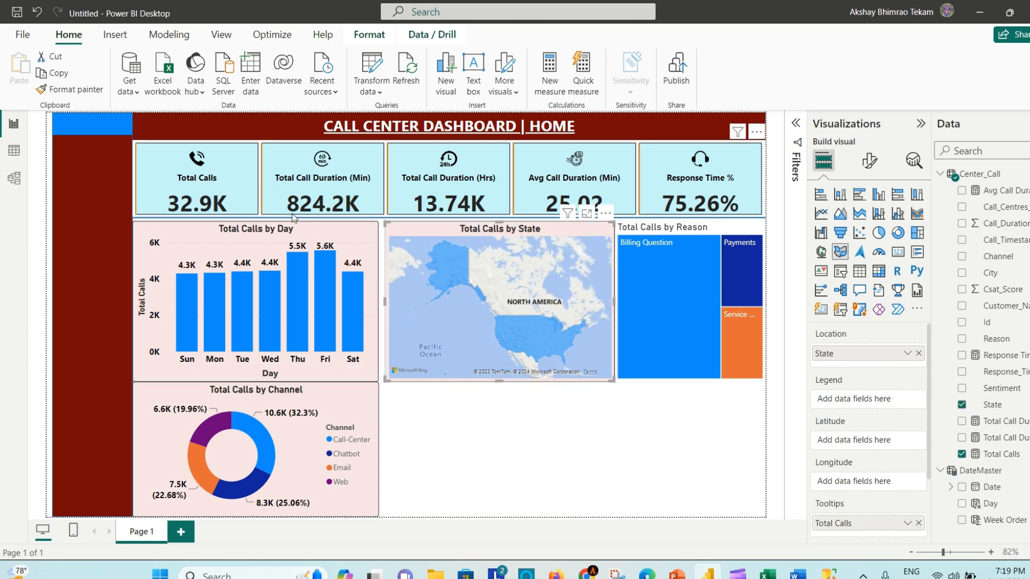
left_click(81, 93)
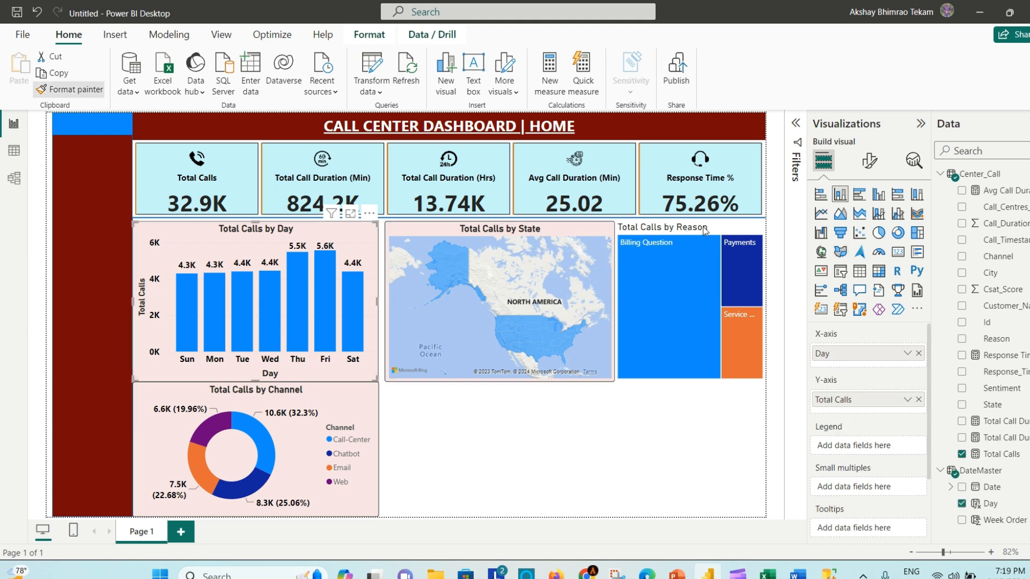
left_click(727, 230)
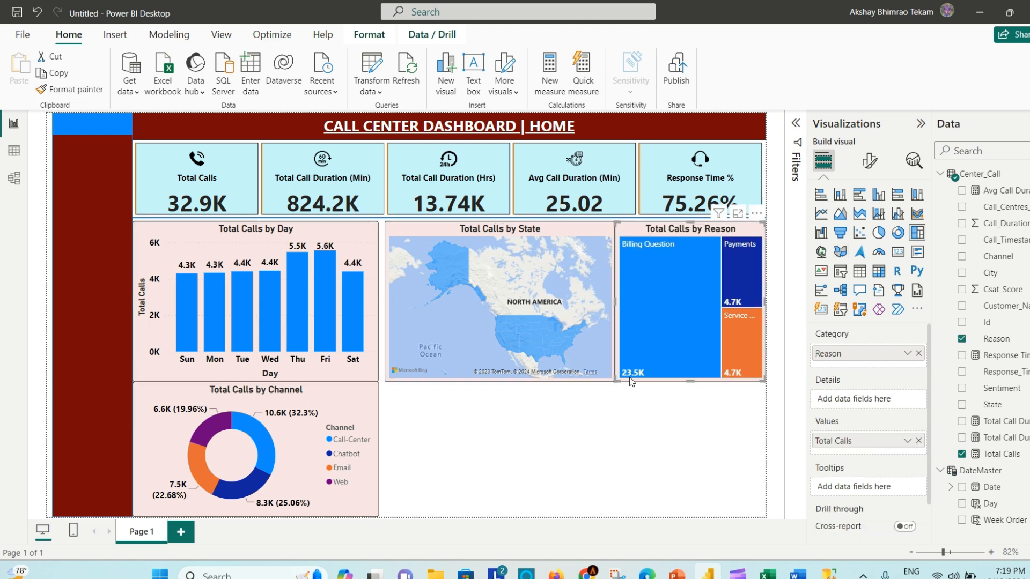
- Open the legend position choices for the Total Calls by Channel donut chart, keeping its legend turned on
left_click(349, 405)
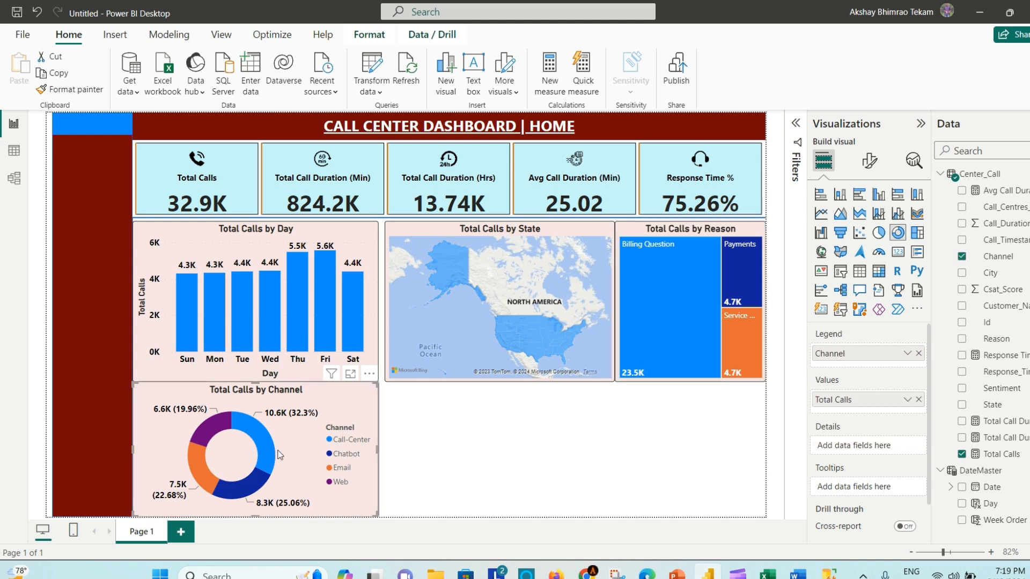
left_click(868, 160)
left_click(916, 257)
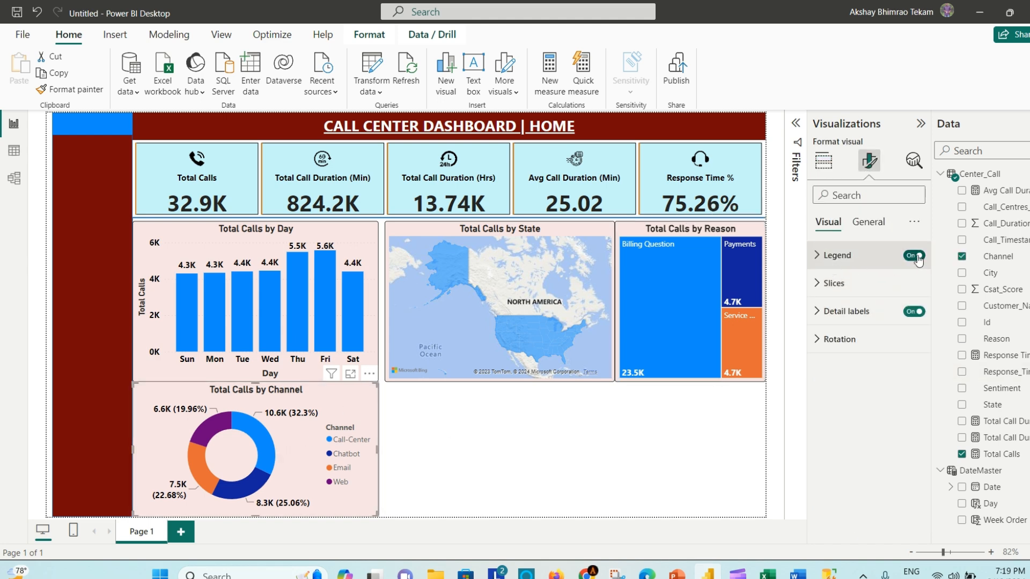
left_click(819, 258)
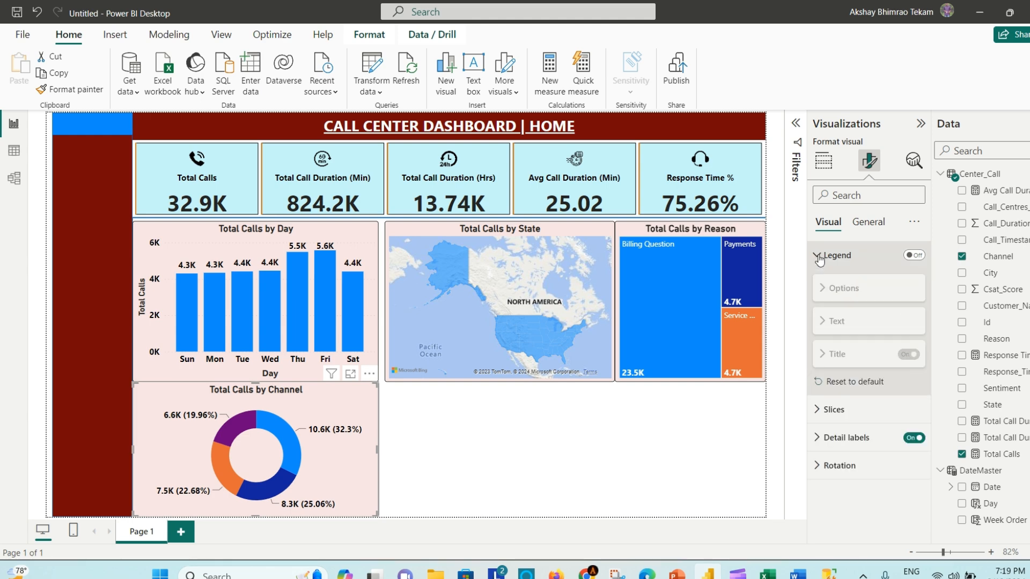
left_click(914, 256)
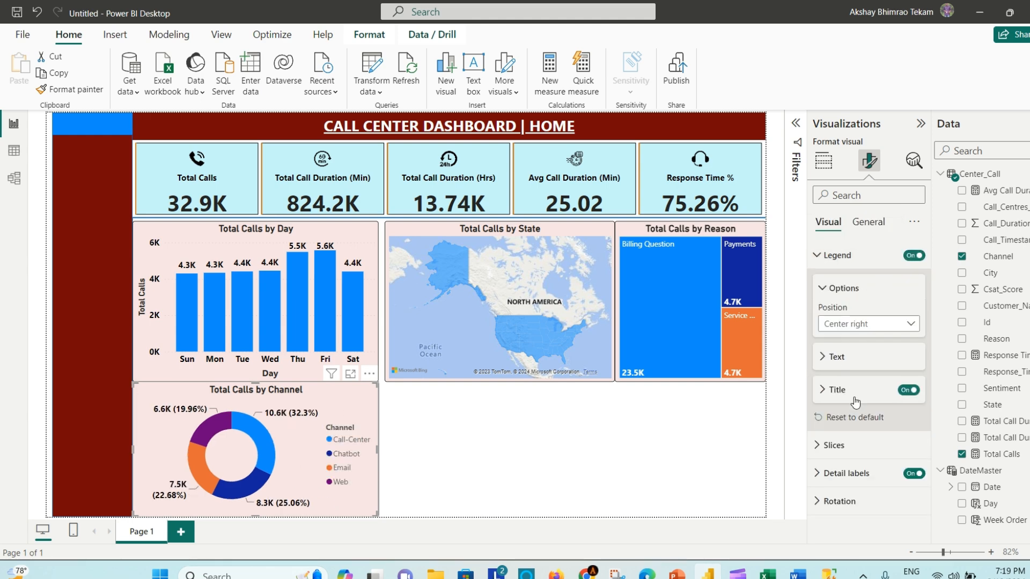
left_click(899, 328)
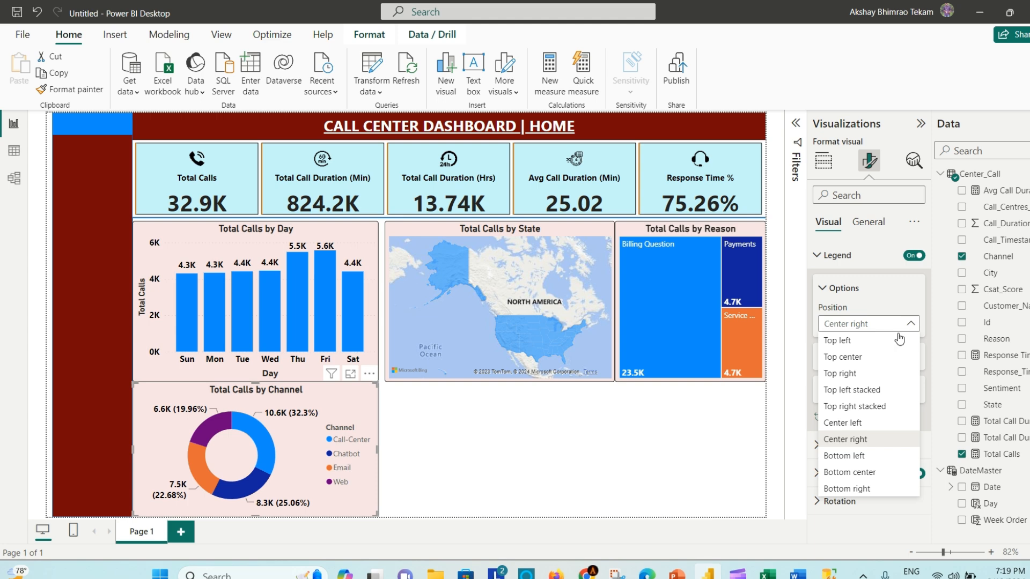
- Place the legend of the Total Calls by Channel donut chart at Top center and make its text bold
left_click(859, 362)
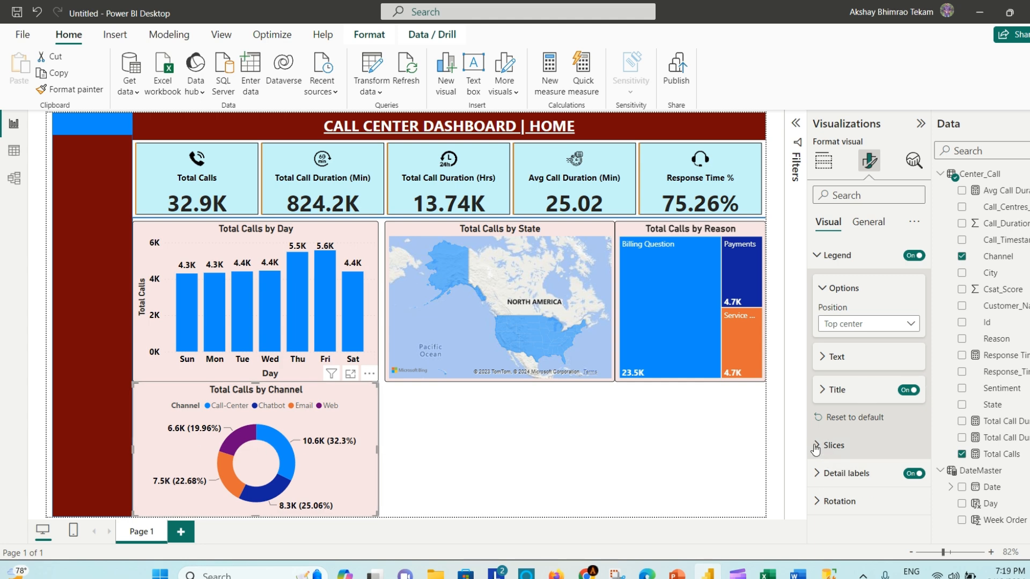
left_click(866, 446)
scroll(867, 446, "down", 4)
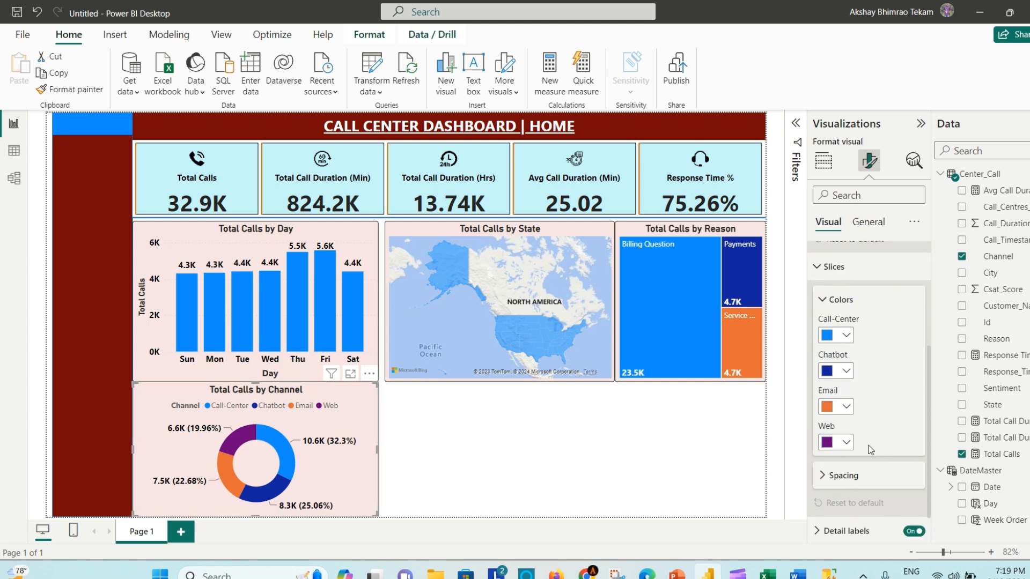
left_click(874, 495)
scroll(875, 494, "down", 3)
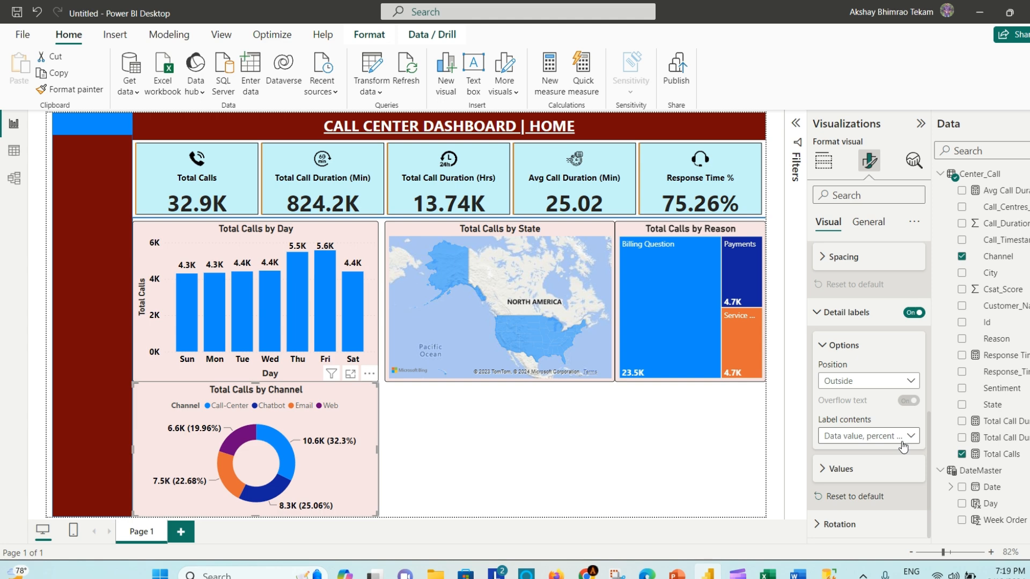
scroll(865, 397, "up", 4)
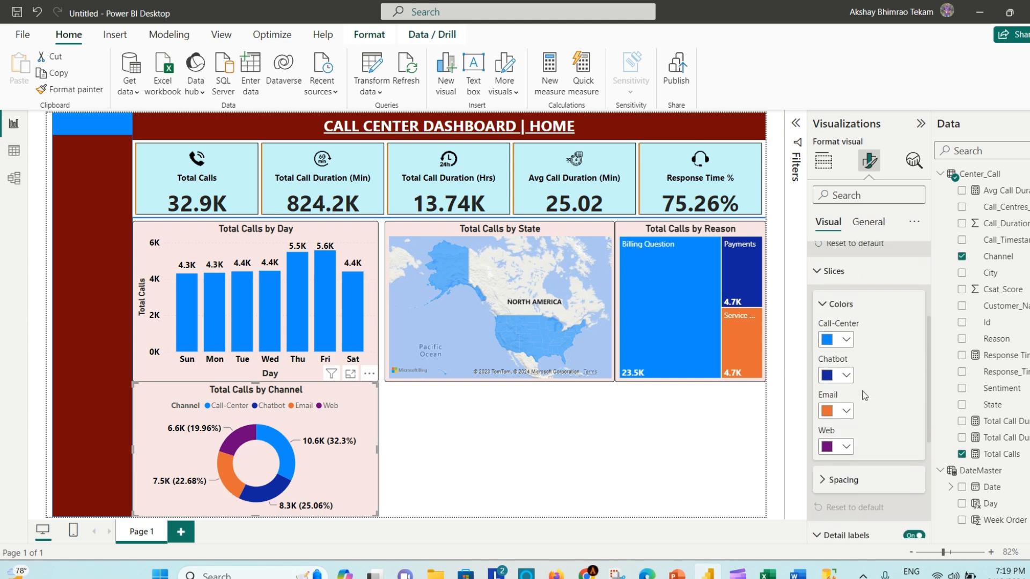
scroll(877, 343, "up", 3)
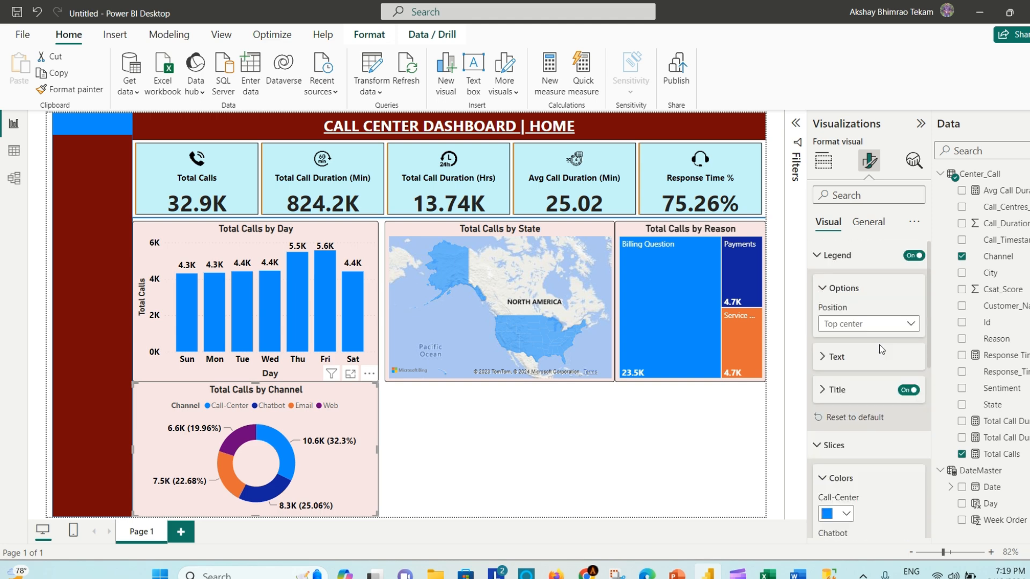
left_click(843, 365)
scroll(885, 365, "down", 1)
left_click(826, 367)
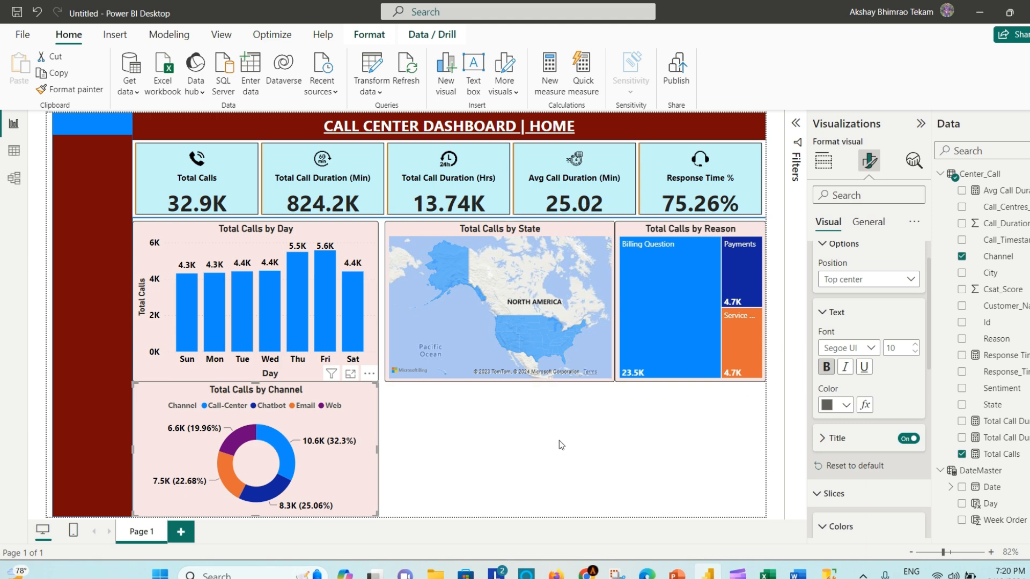
- Check the chart requirements in the Word BRD document and add a stacked column chart of Total Calls by Sentiment below the state map
left_click(662, 404)
left_click(798, 575)
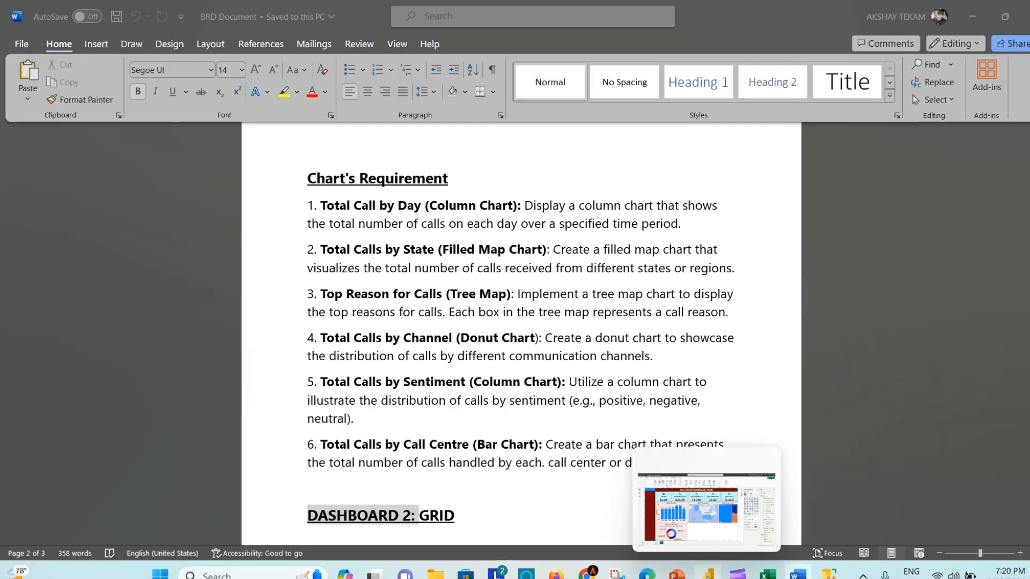
left_click(708, 574)
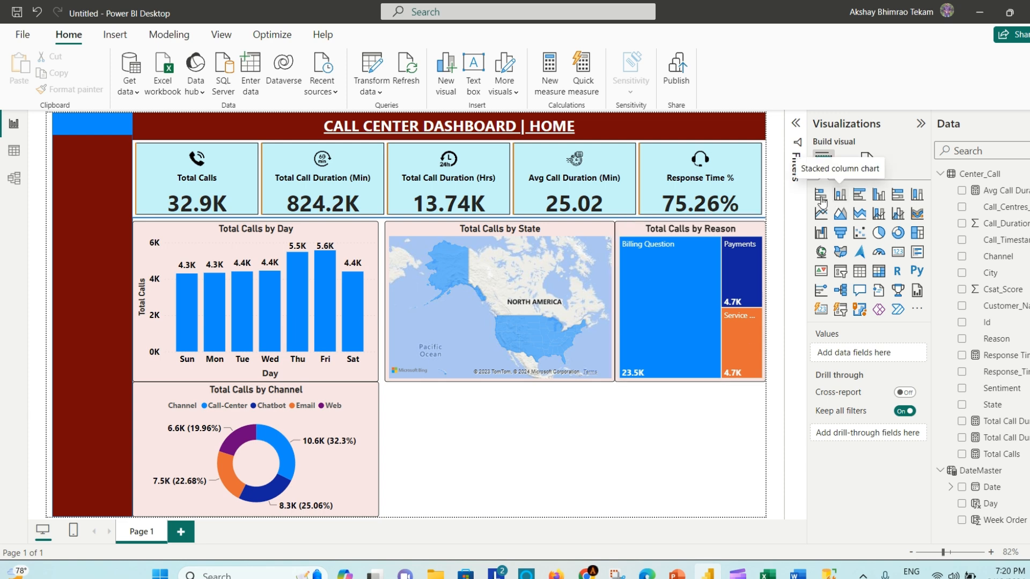
left_click_drag(550, 435, 550, 436)
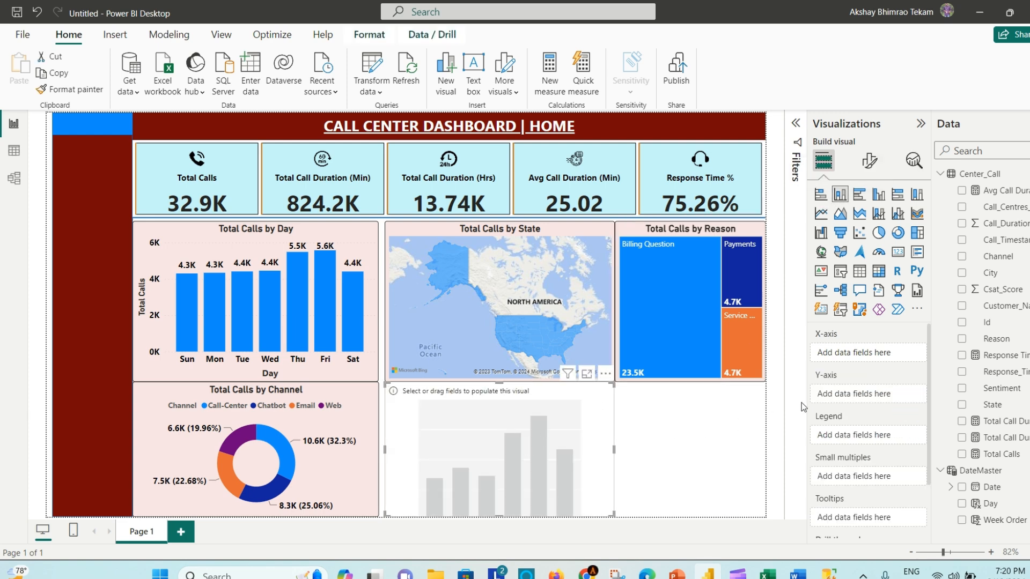
left_click_drag(1008, 455, 612, 451)
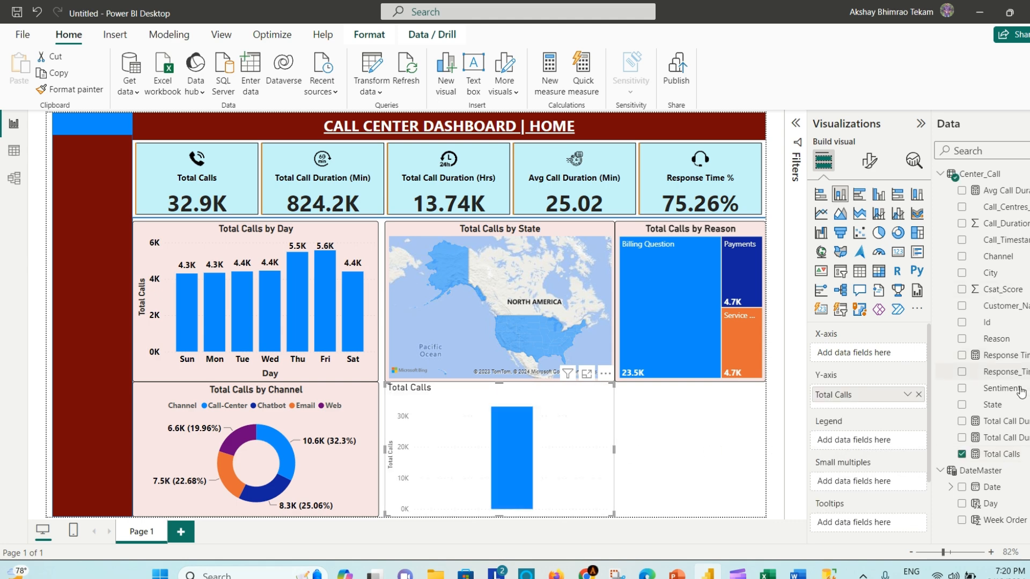
left_click_drag(993, 389, 558, 426)
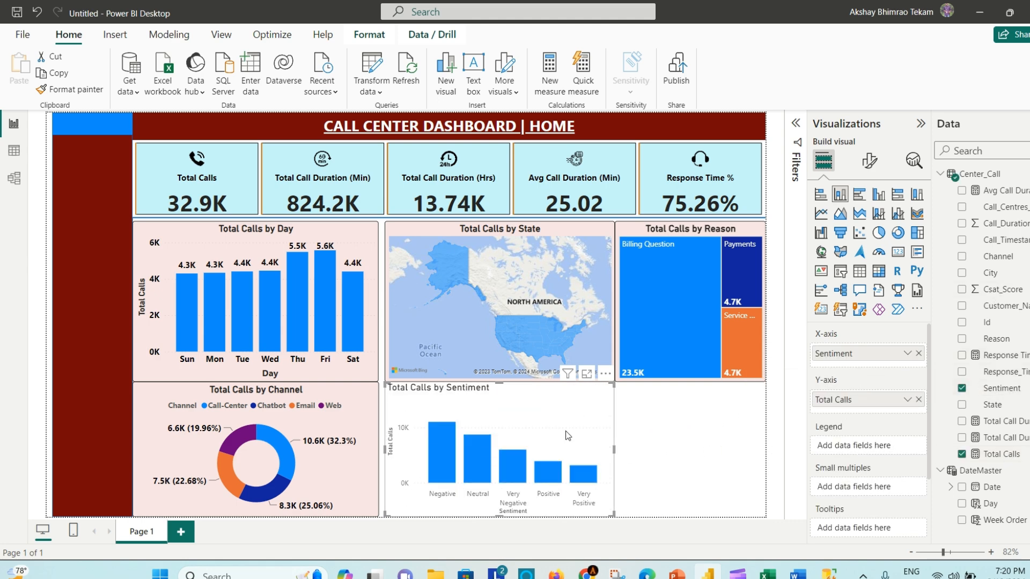
- Copy the formatting of the Total Calls by Day chart onto the Total Calls by Sentiment chart
left_click(352, 244)
left_click(75, 89)
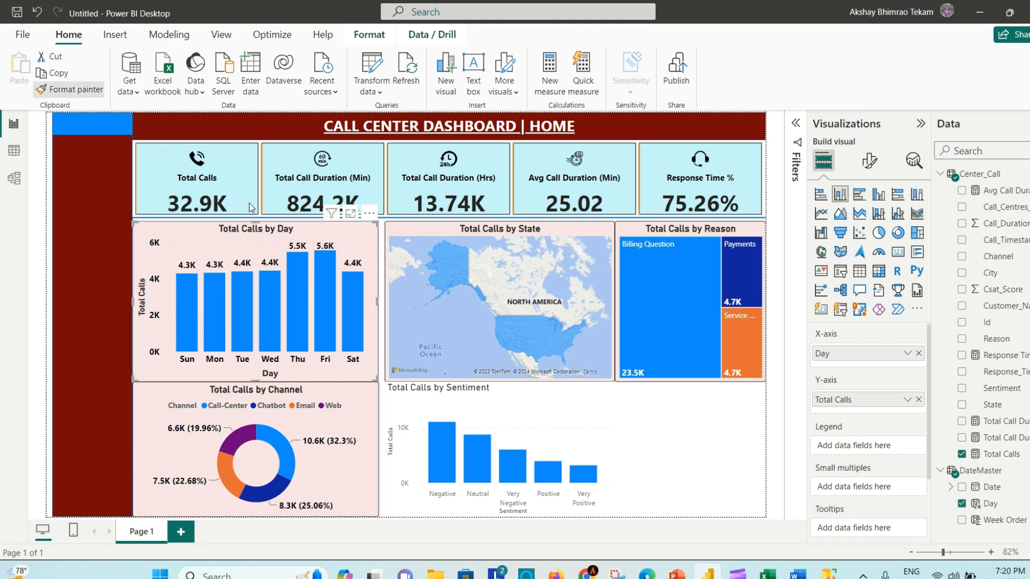
left_click(546, 425)
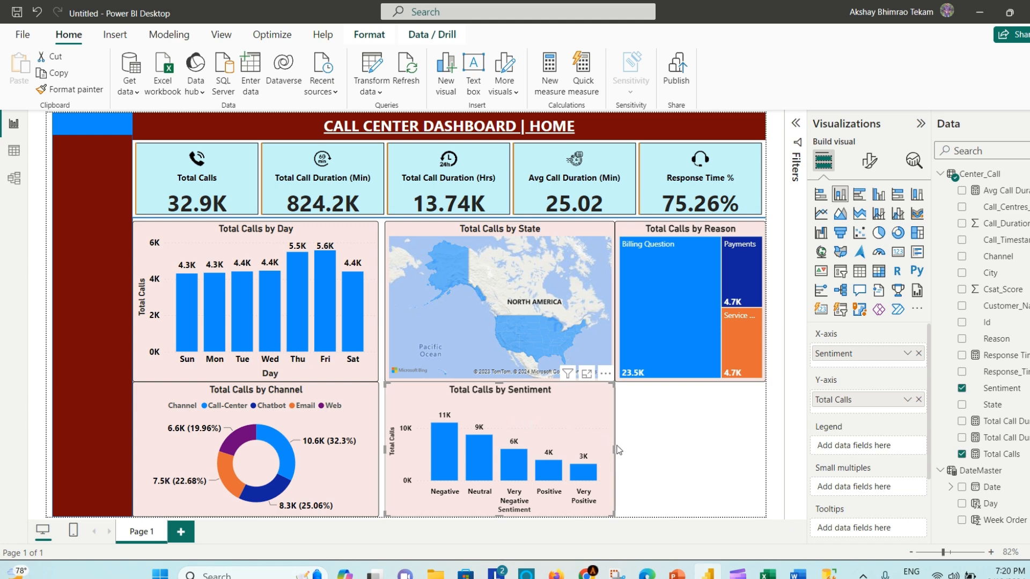
- Recheck the Word requirements and add a stacked bar chart of Total Calls by Call_Centres_City below the reason treemap
left_click(797, 573)
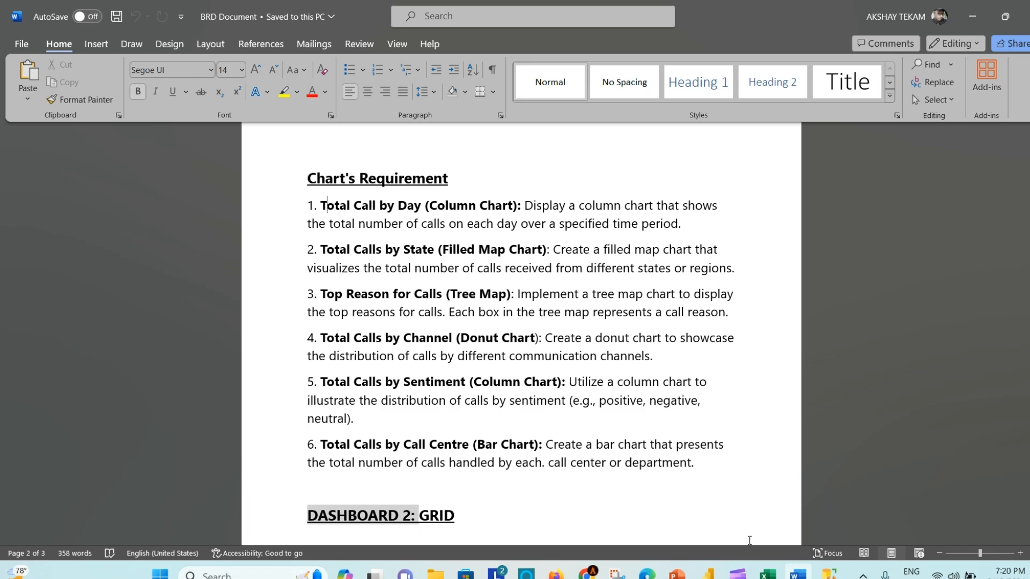
left_click(708, 573)
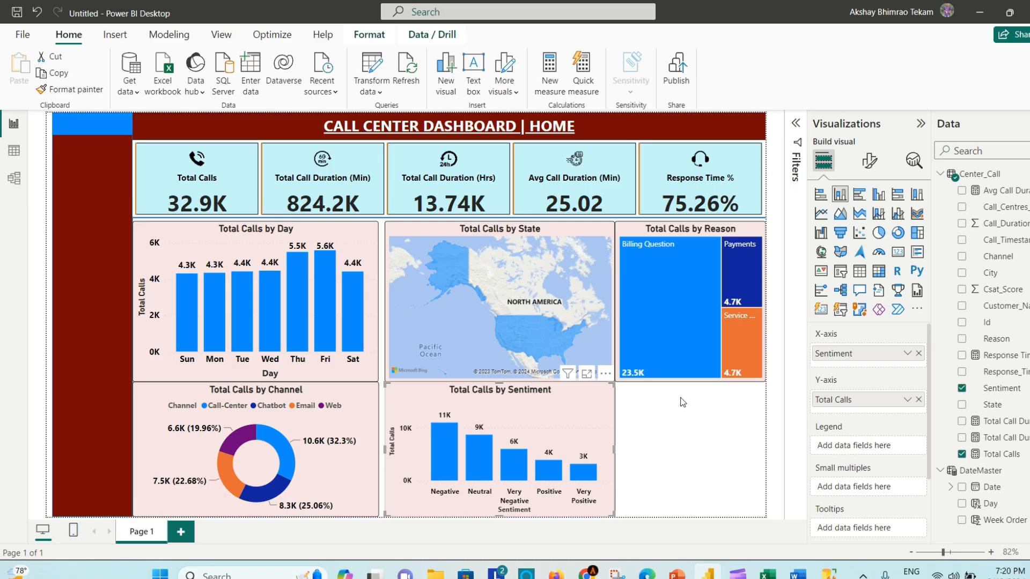
left_click(822, 195)
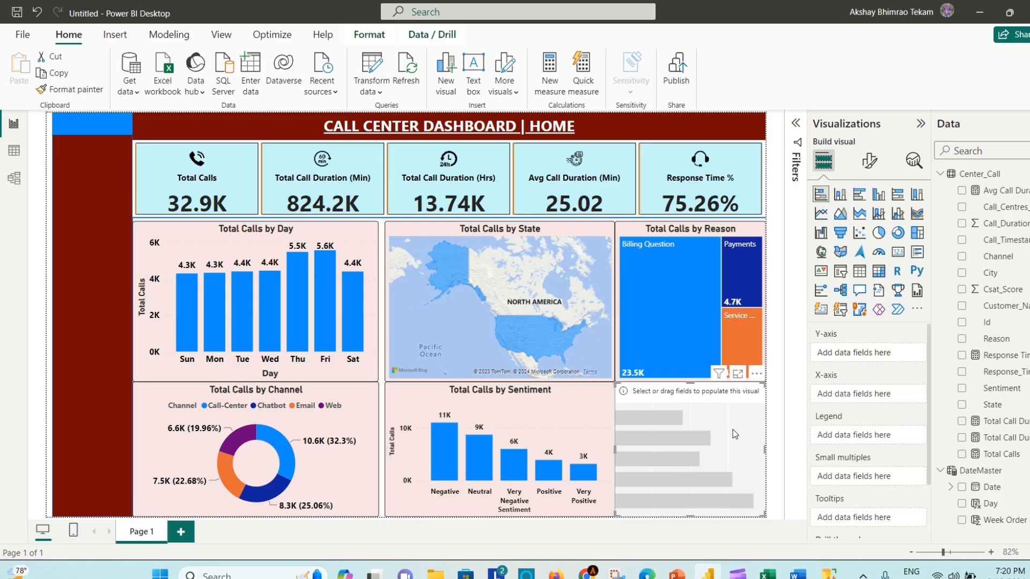
left_click_drag(1001, 454, 734, 457)
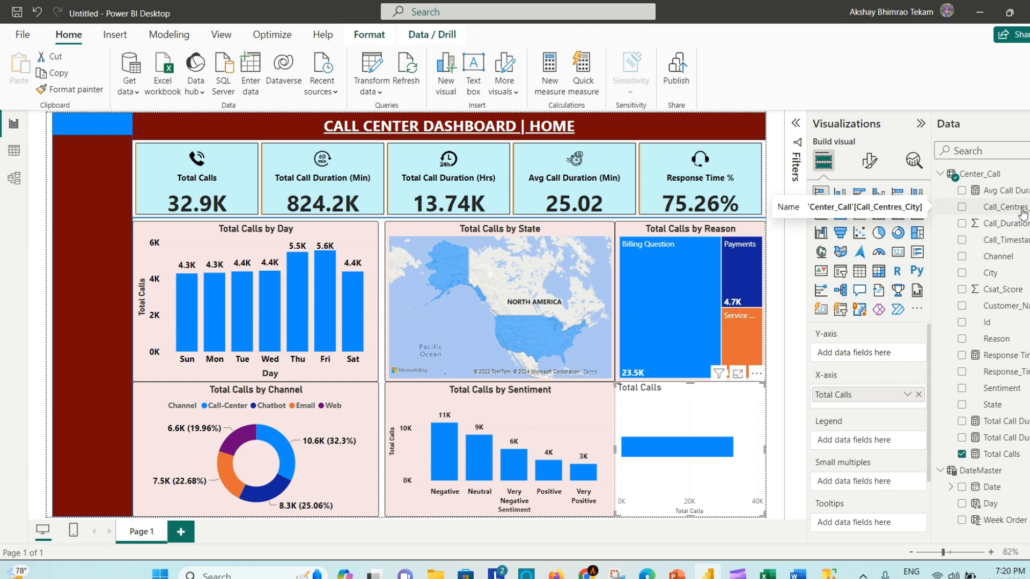
left_click_drag(1017, 213, 710, 429)
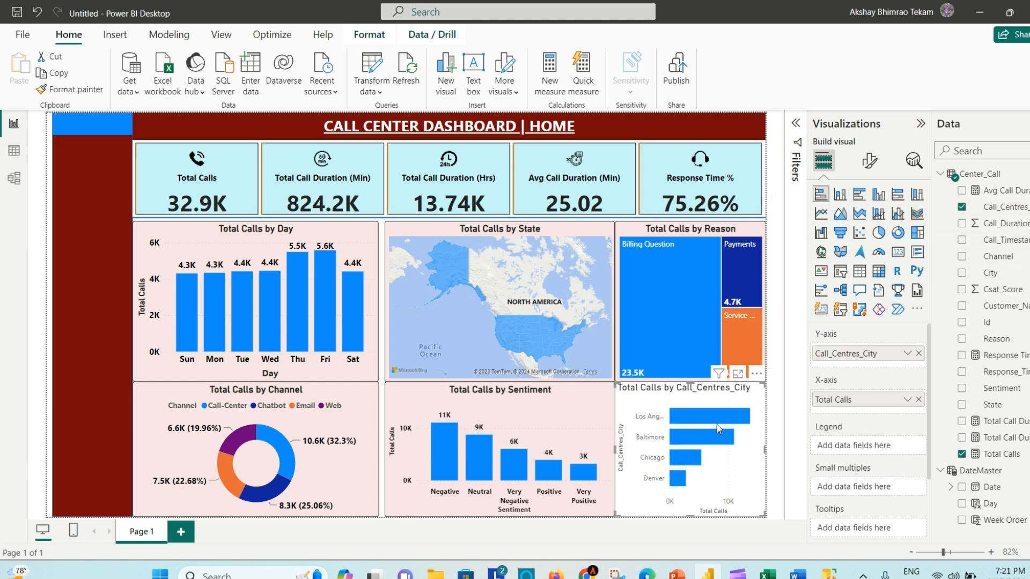
- Copy the formatting of the Total Calls by Day chart onto the Total Calls by Call_Centres_City bar chart
left_click(358, 236)
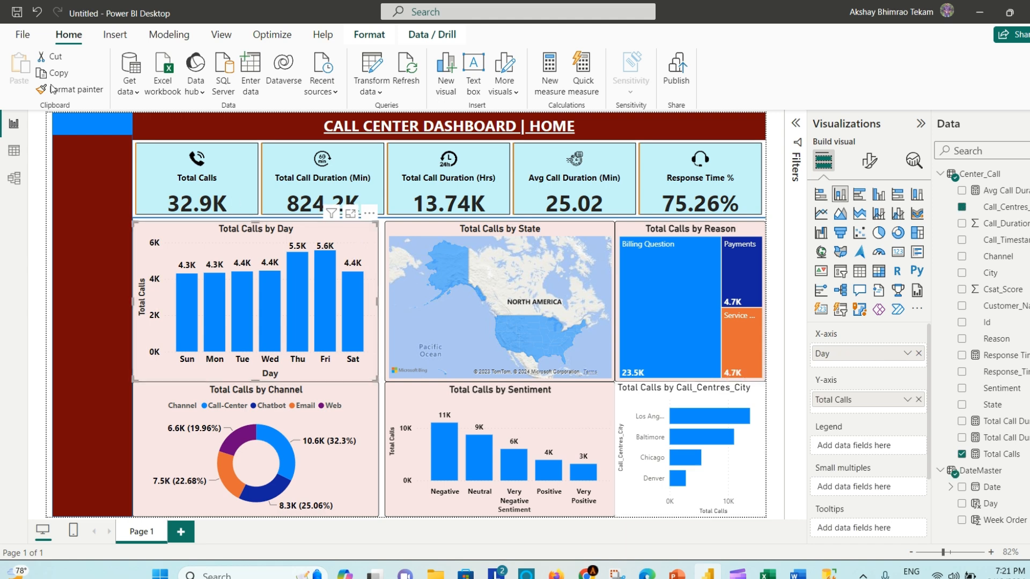
left_click(57, 91)
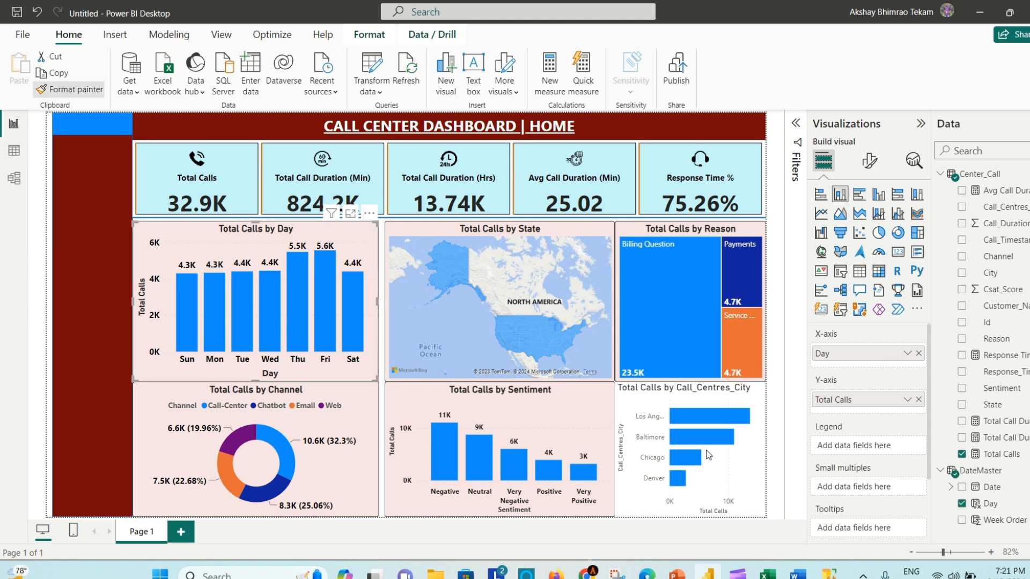
left_click(640, 392)
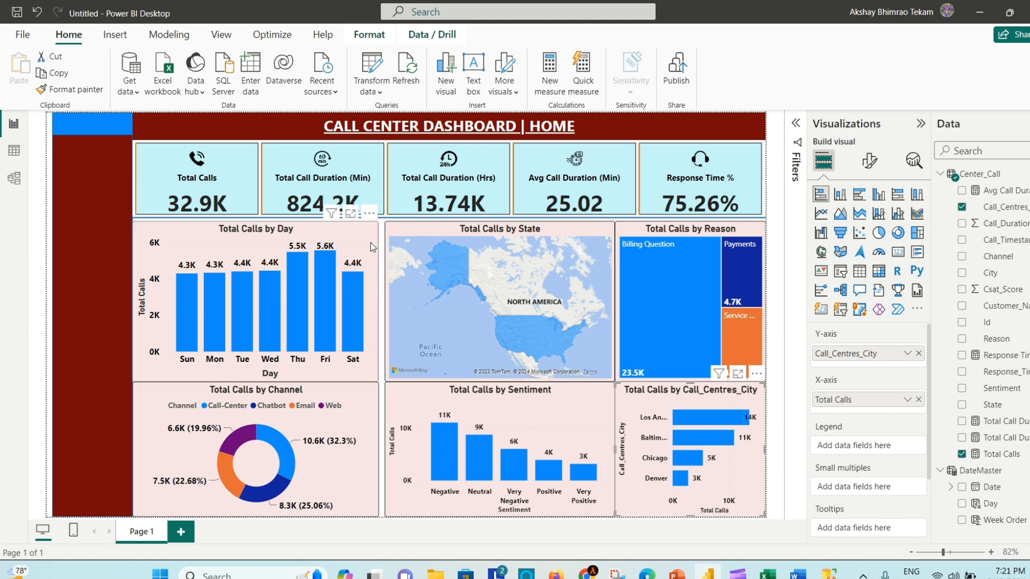
- Make the Total Calls by Day chart slightly narrower and shorter to leave gaps beside and below it
left_click(377, 299)
left_click_drag(379, 299, 368, 303)
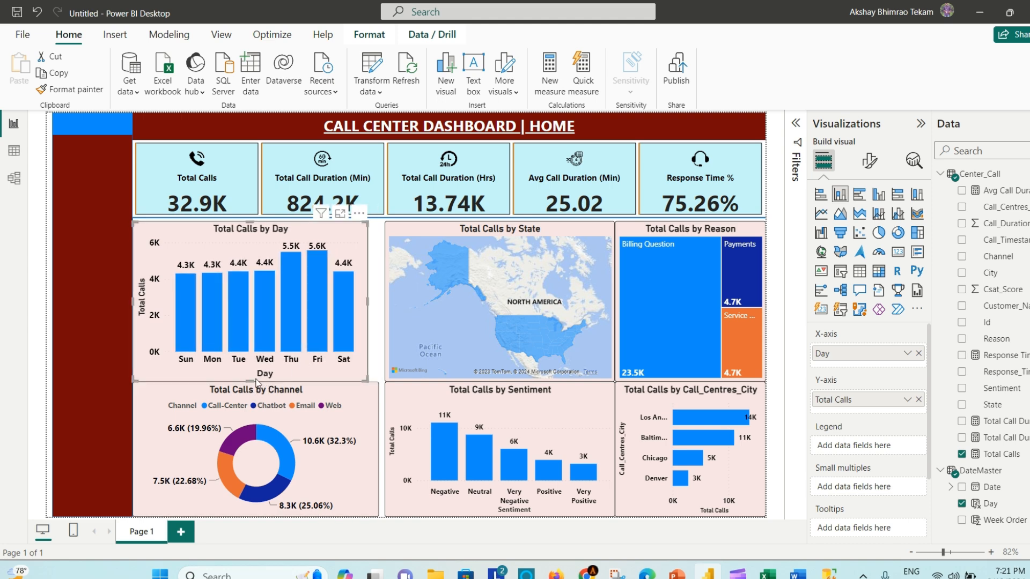
left_click_drag(253, 377, 257, 369)
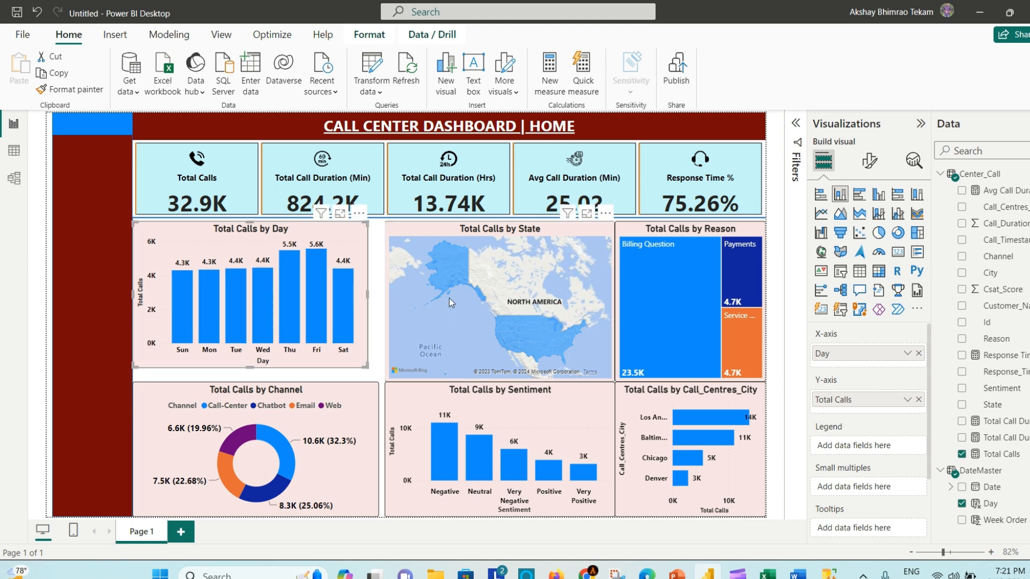
- Move the Total Calls by State map closer to the day chart, match its height to that chart and narrow it
left_click(493, 314)
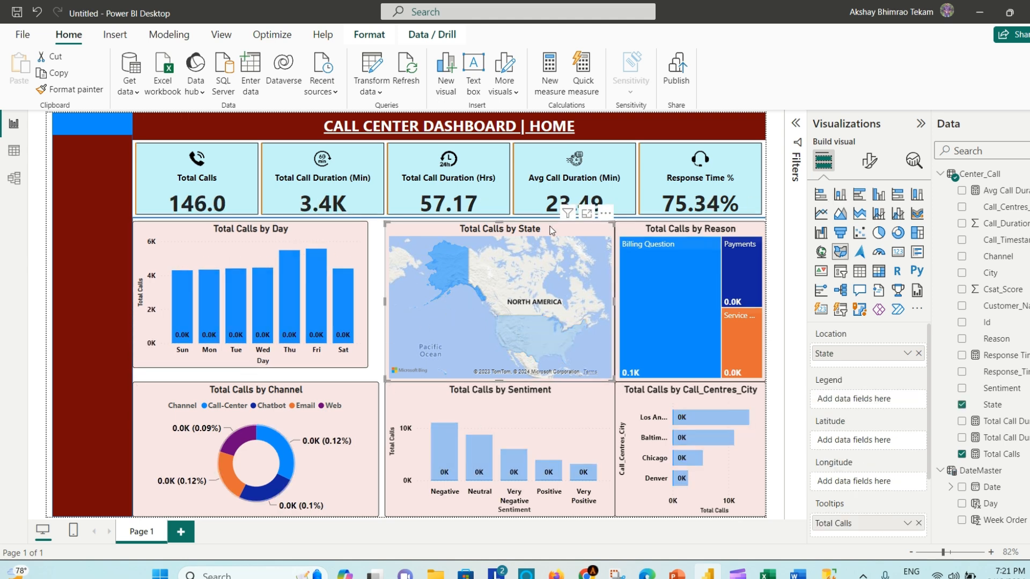
left_click_drag(552, 228, 539, 228)
left_click_drag(488, 380, 488, 368)
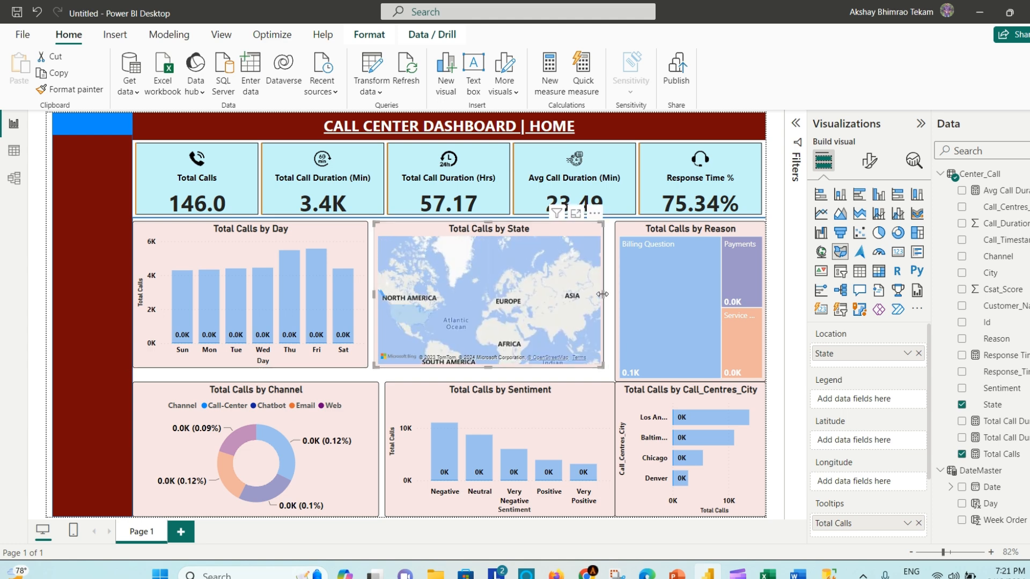
left_click_drag(598, 295, 586, 294)
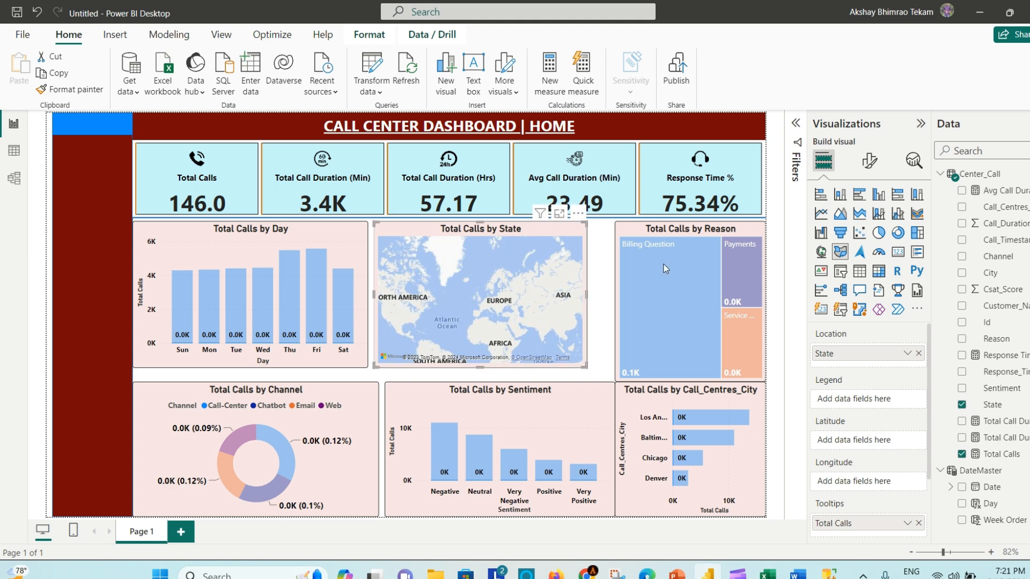
- Widen the Total Calls by Reason treemap toward the state map and shorten it to align with the other charts in its row
left_click(646, 231)
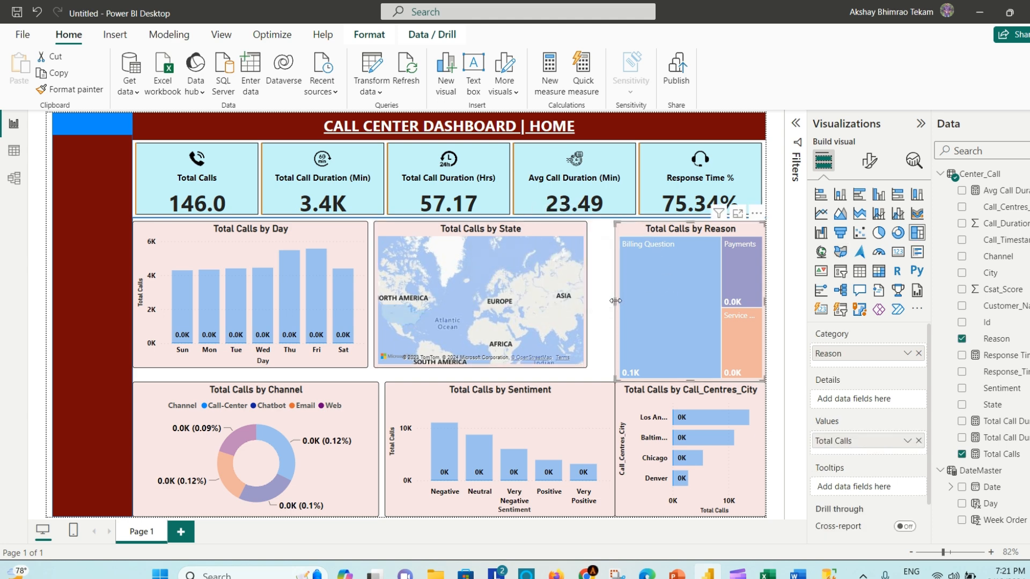
left_click_drag(600, 300, 593, 304)
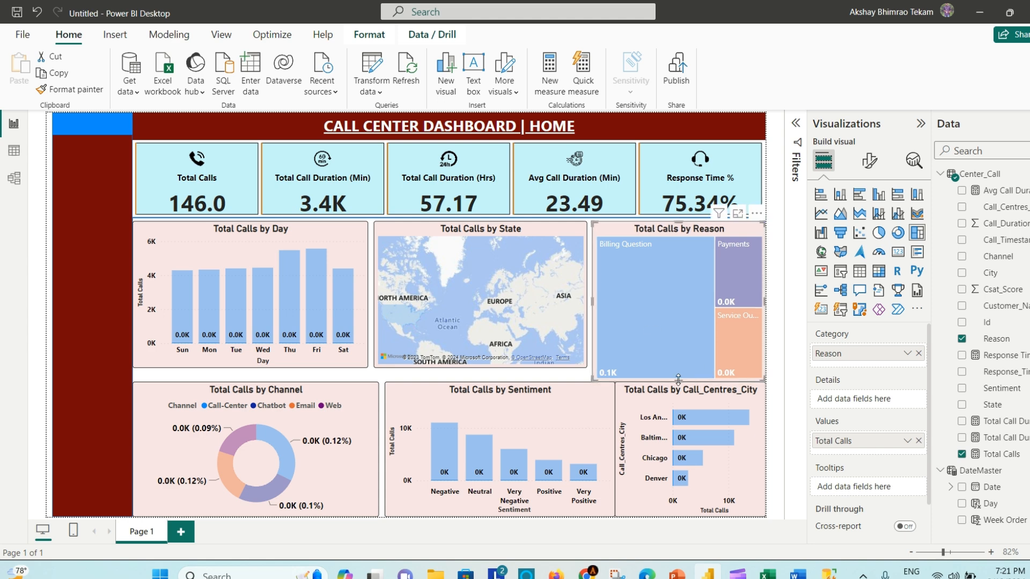
left_click_drag(678, 369, 679, 367)
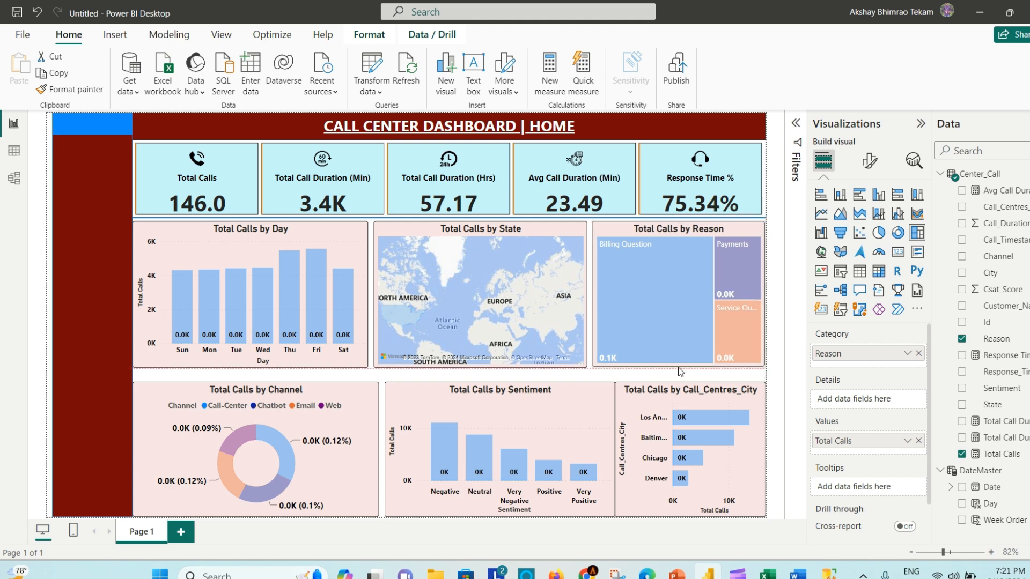
- Extend the Total Calls by Channel donut chart upward and narrow it to the width of the day chart above
left_click(344, 401)
left_click_drag(255, 381, 255, 374)
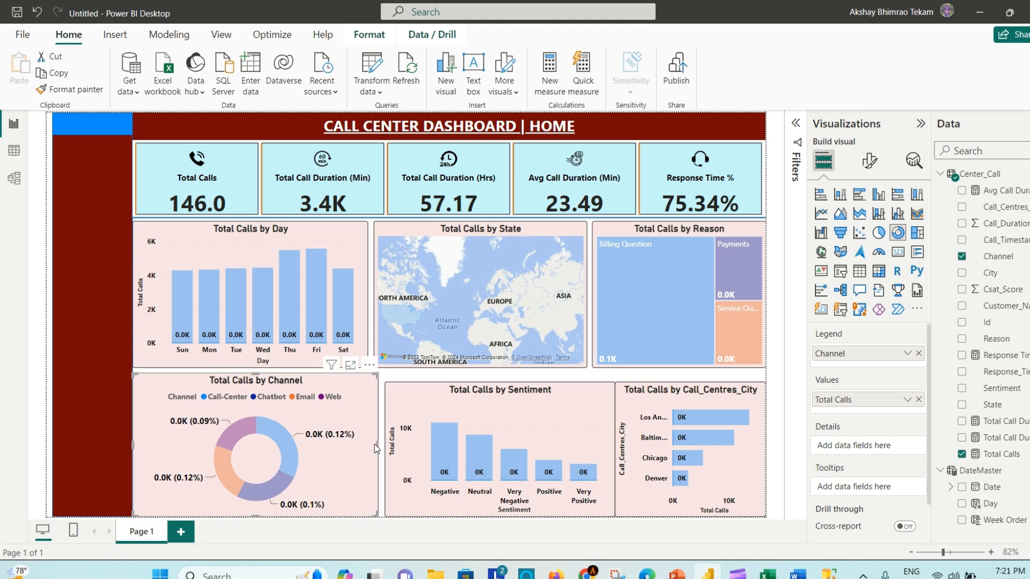
left_click_drag(374, 444, 368, 444)
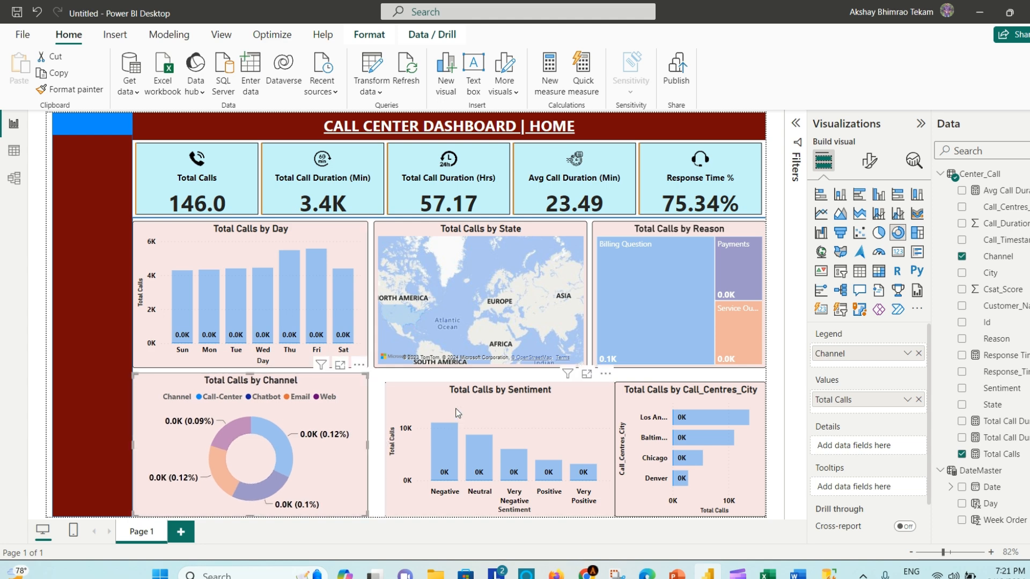
- Move the Total Calls by Sentiment chart beside the donut chart, then resize it to the page's lower edge and the map's width
left_click_drag(434, 401, 432, 388)
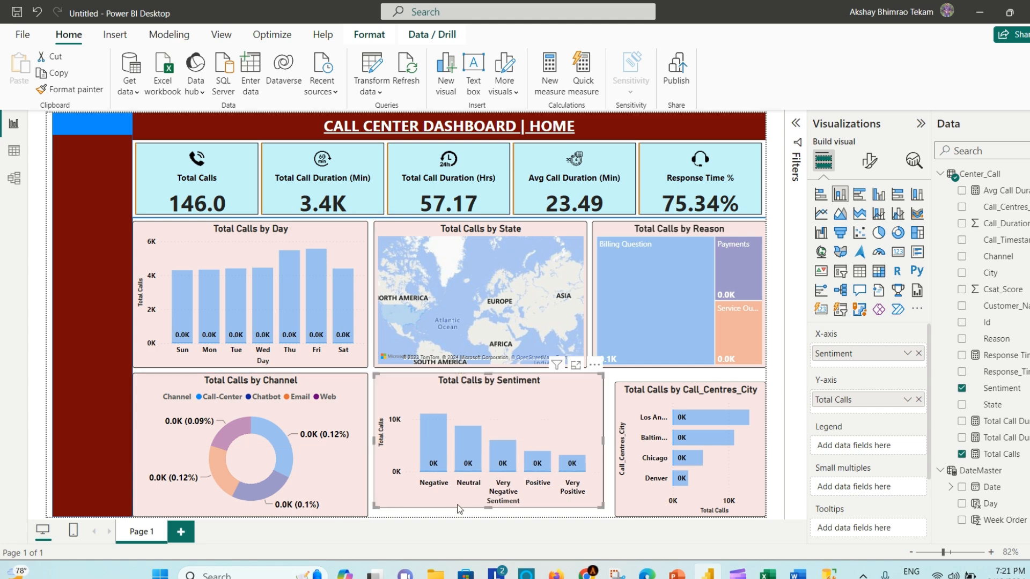
left_click_drag(486, 507, 486, 517)
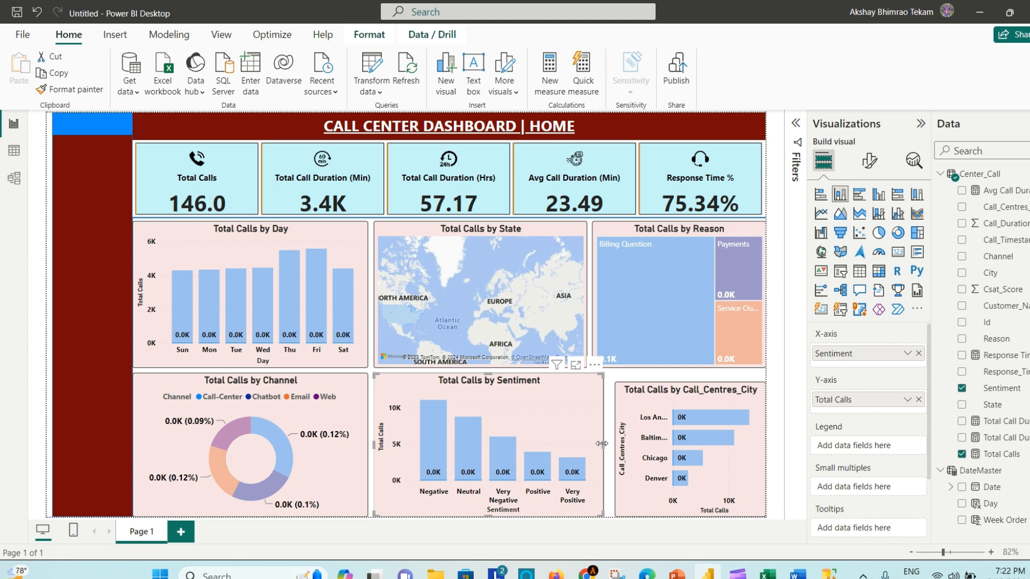
left_click_drag(602, 447, 592, 445)
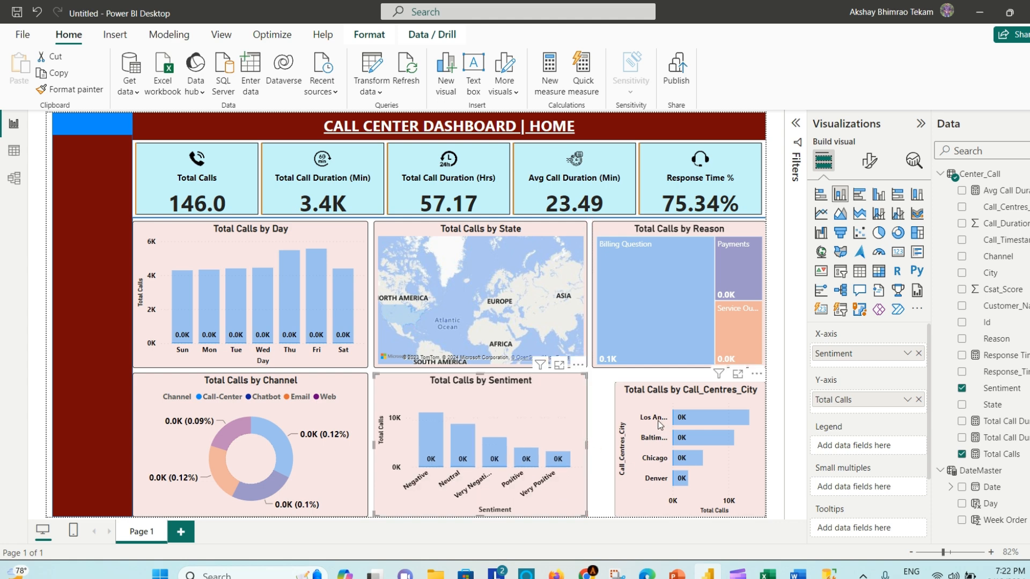
- Enlarge the Total Calls by Call_Centres_City chart to match the treemap's width and the sentiment chart's height
left_click(625, 397)
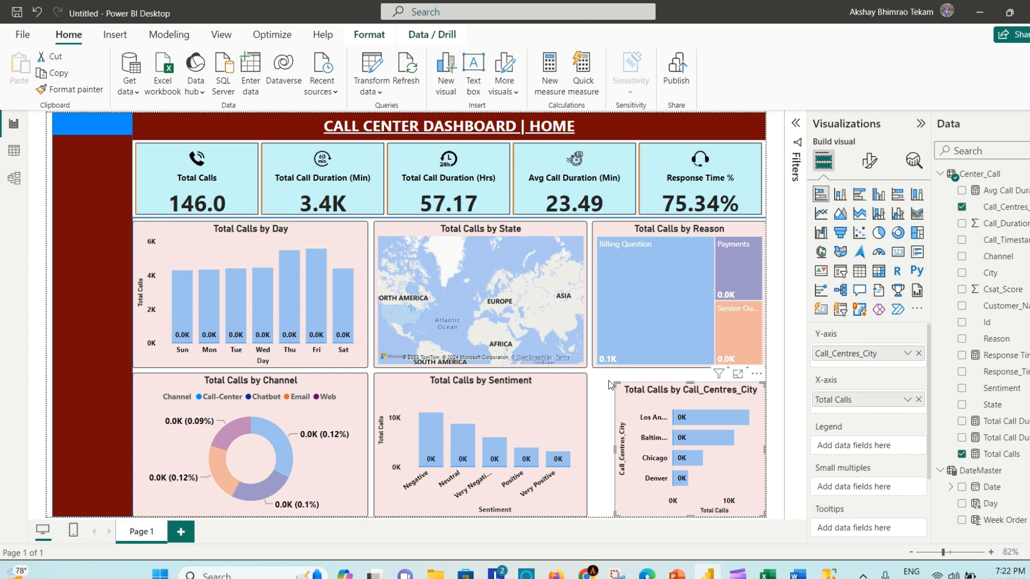
left_click_drag(608, 381, 593, 382)
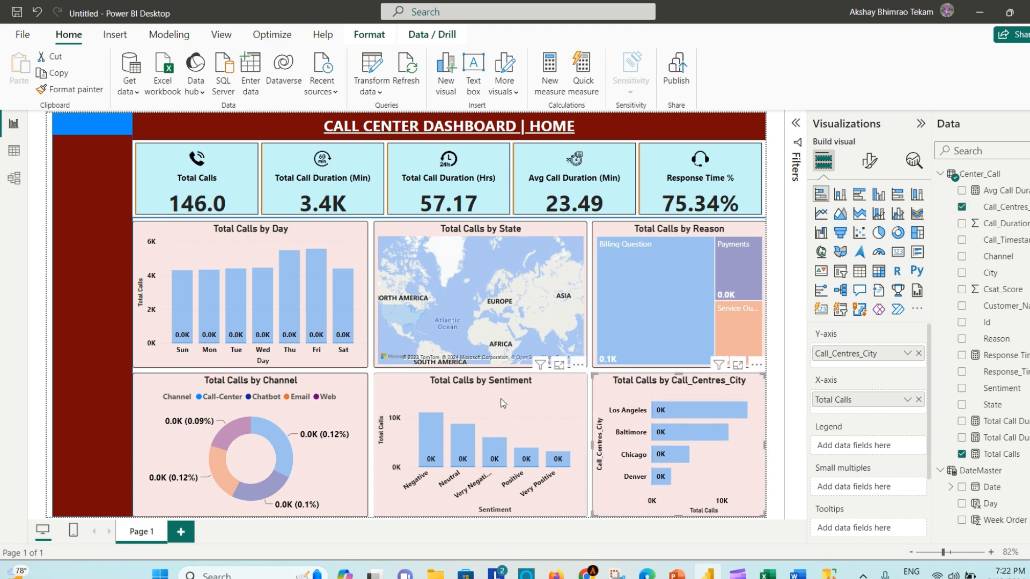
- Clear the selection on the Total Calls by State map to remove the cross-filter from the page
right_click(347, 406)
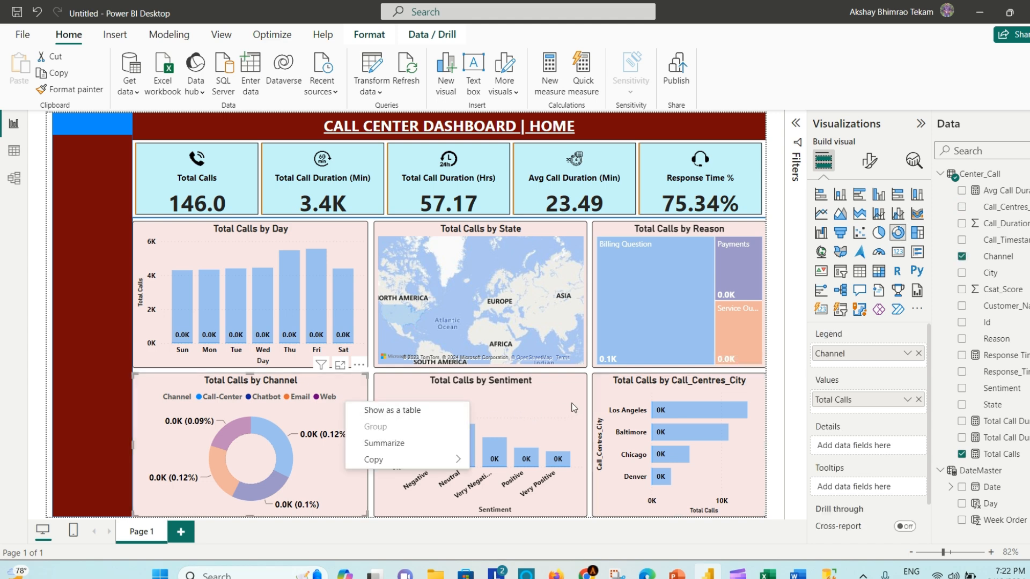
right_click(572, 404)
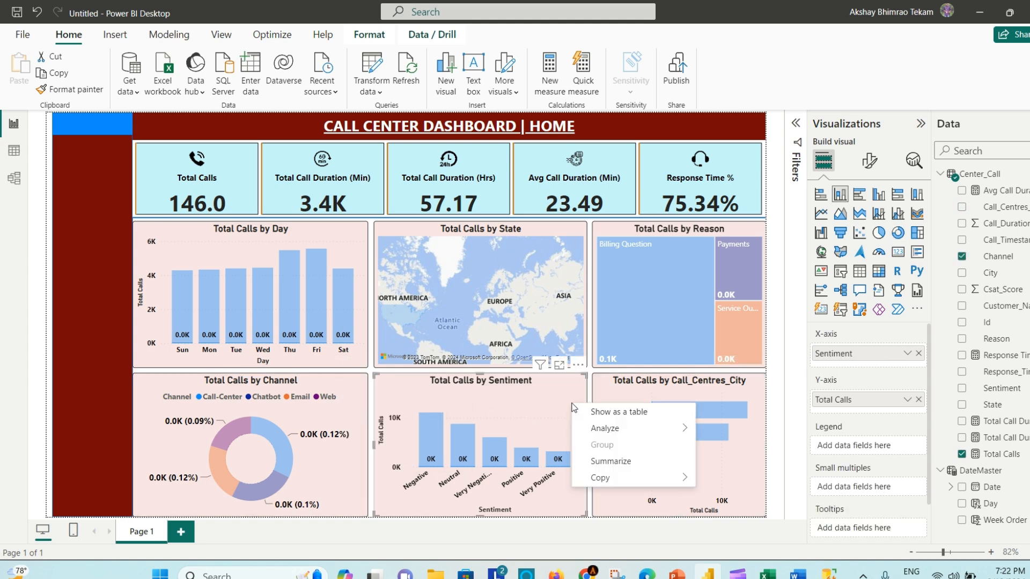
right_click(619, 390)
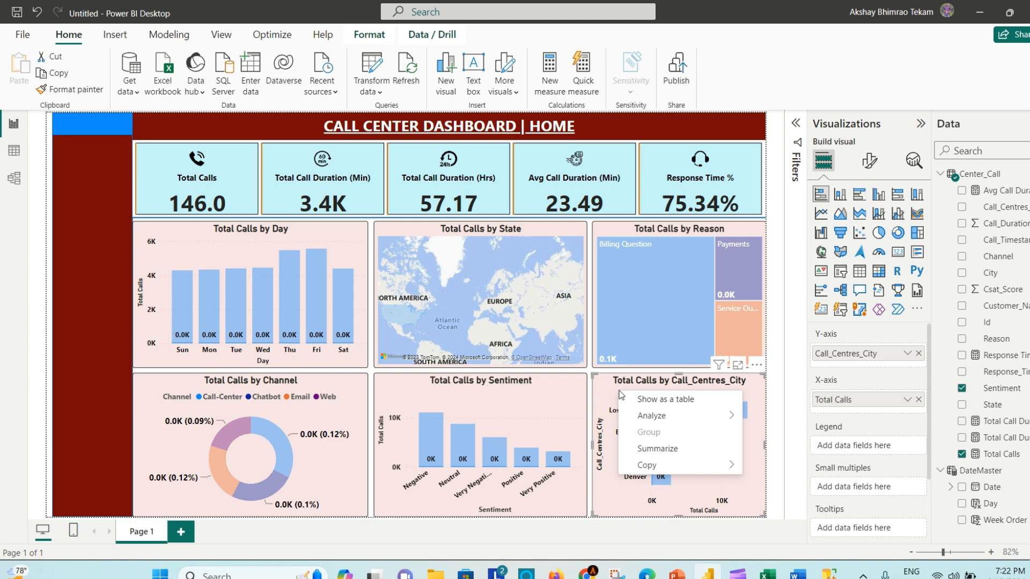
right_click(634, 278)
right_click(519, 272)
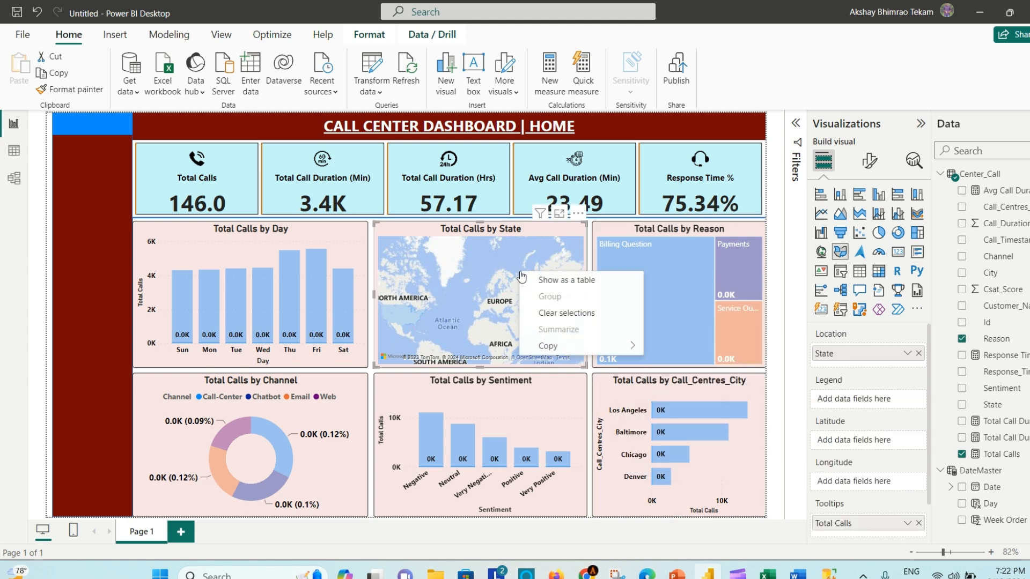
left_click(568, 314)
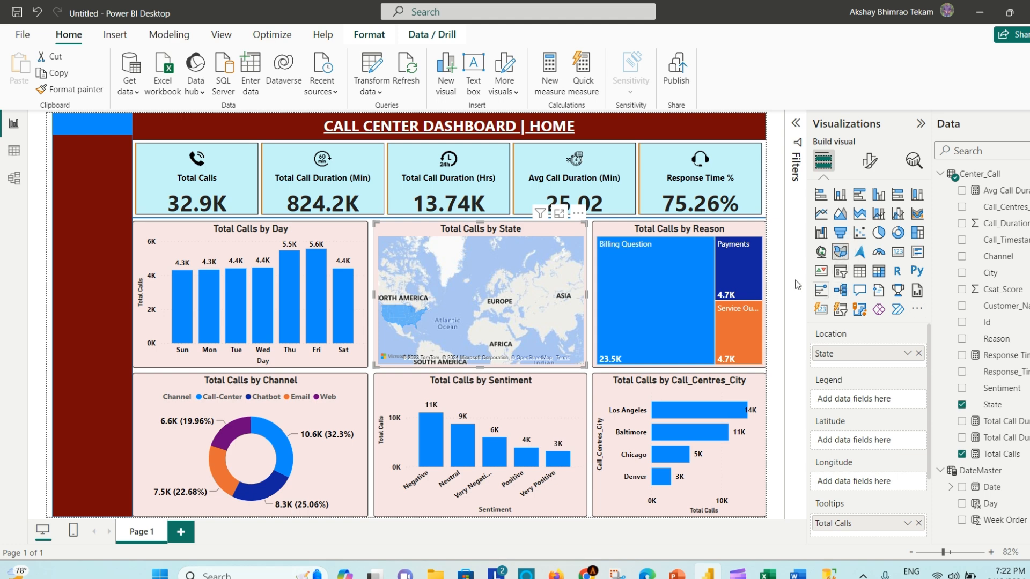
left_click(841, 272)
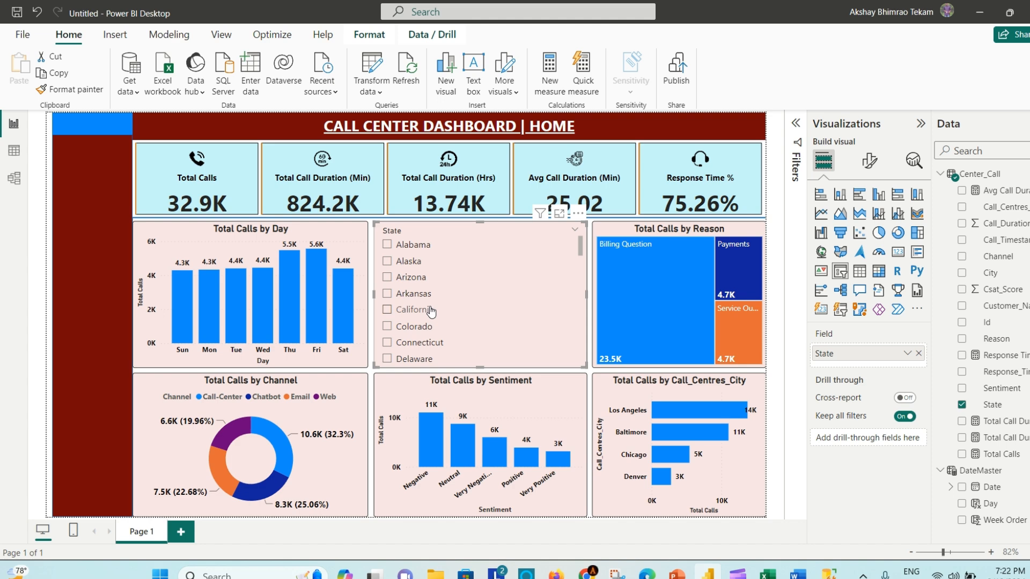
left_click(859, 273)
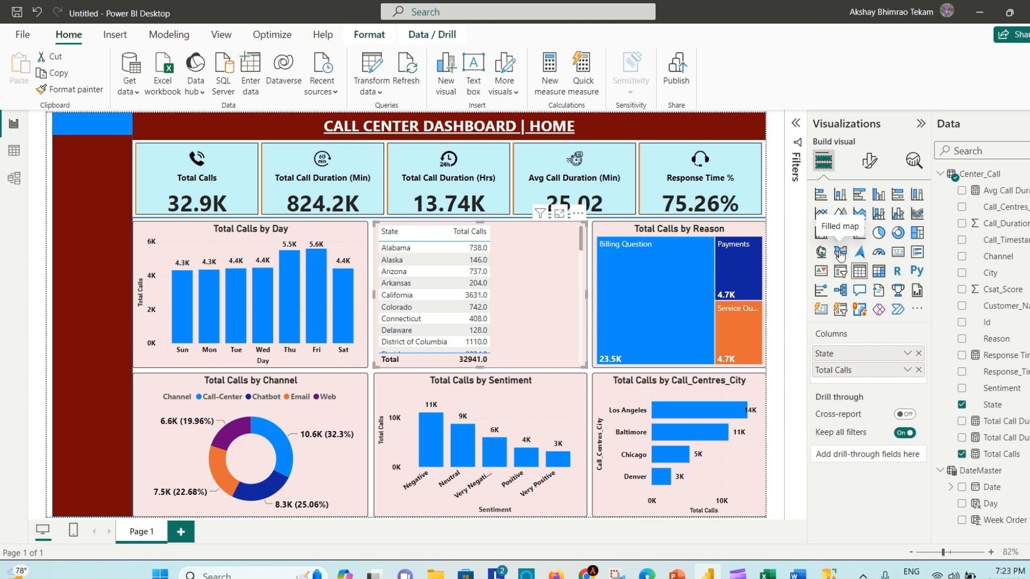
left_click(840, 256)
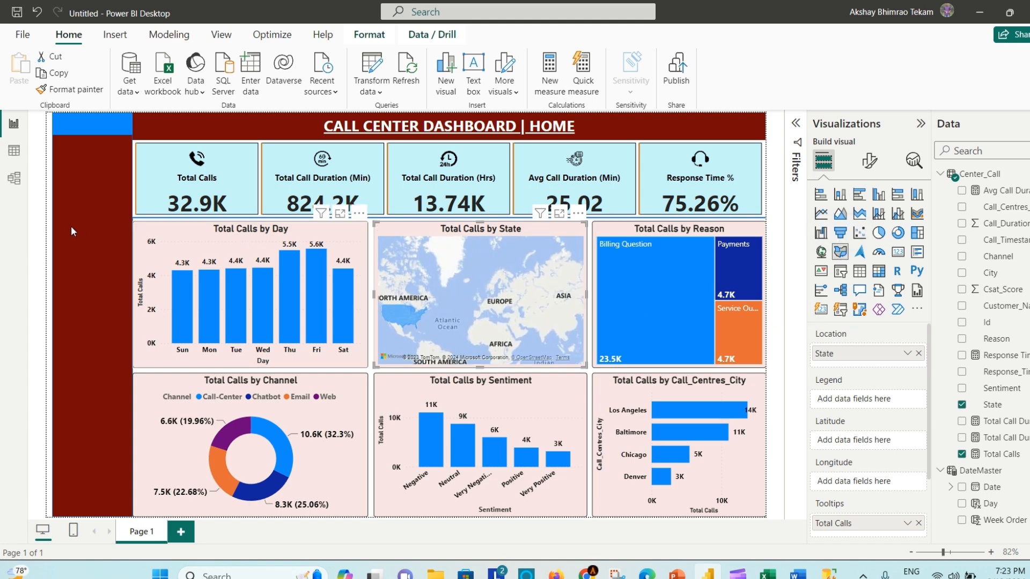
- Add a slicer over the dark red side panel, reduce its size and assign it the Date field from DateMaster
left_click(80, 350)
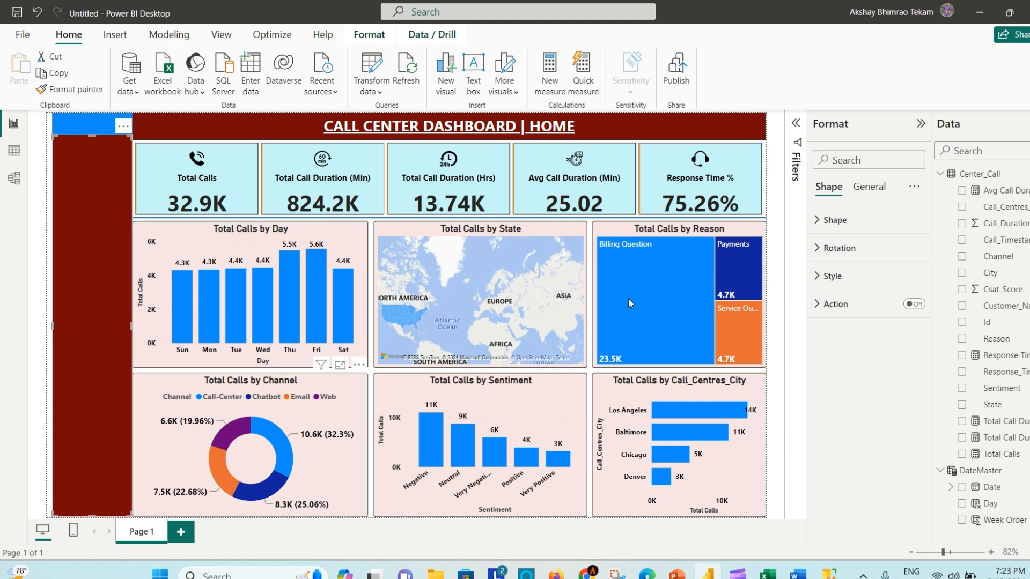
left_click(779, 239)
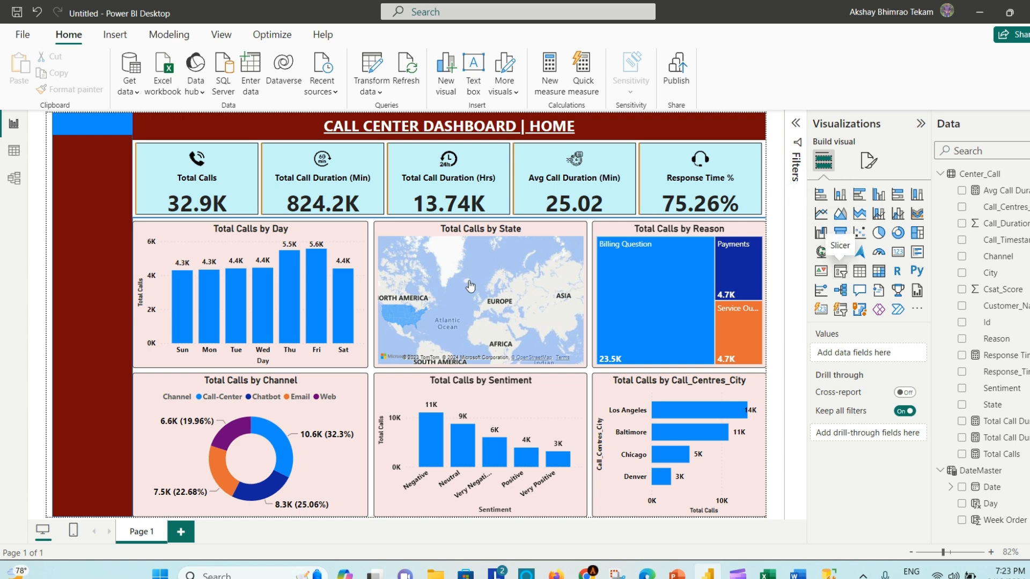
left_click_drag(169, 184, 109, 234)
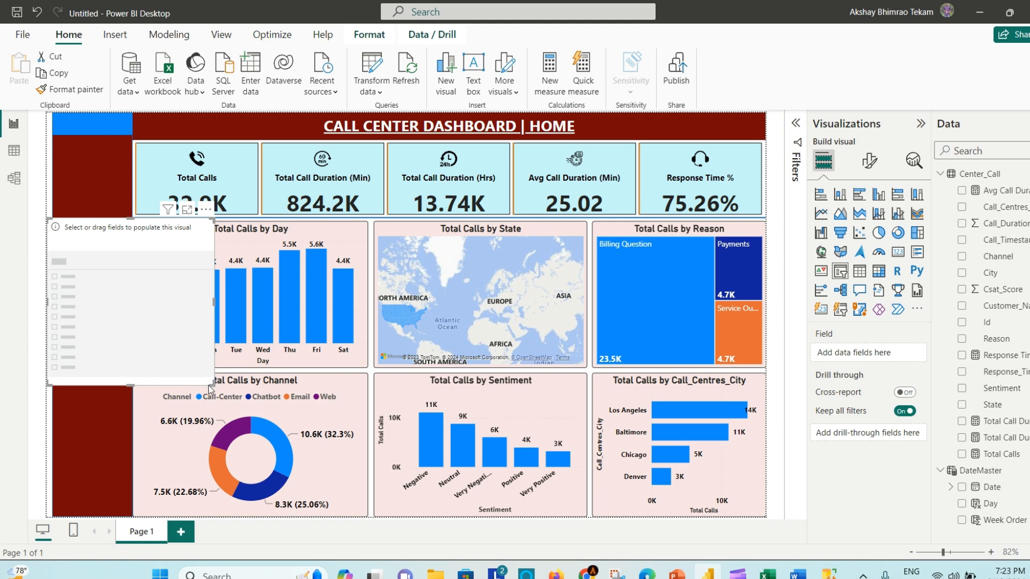
left_click_drag(214, 379, 185, 377)
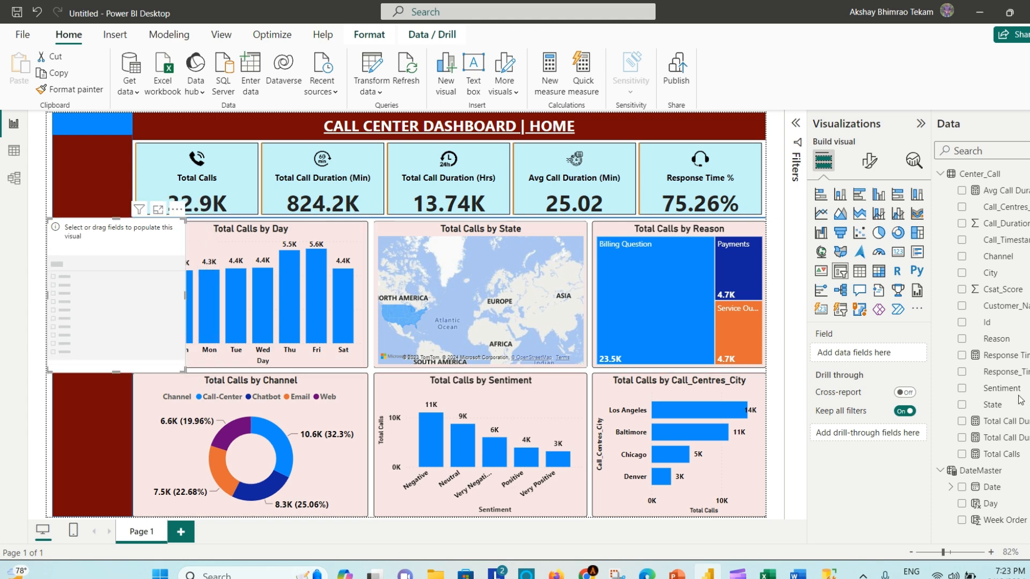
left_click_drag(1007, 496, 140, 286)
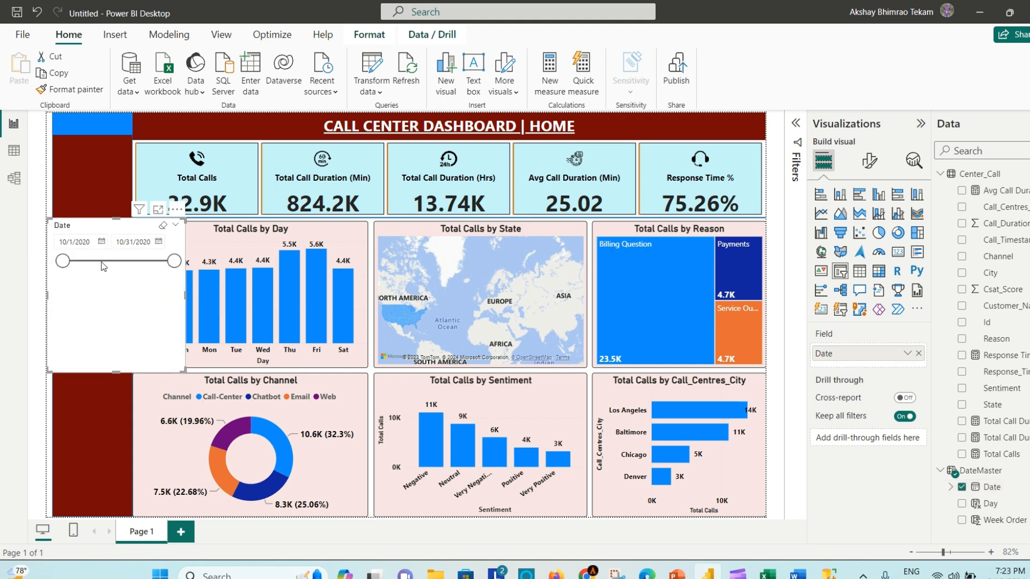
- Try the Dropdown style on the Date slicer and preview its list of dates
left_click(869, 162)
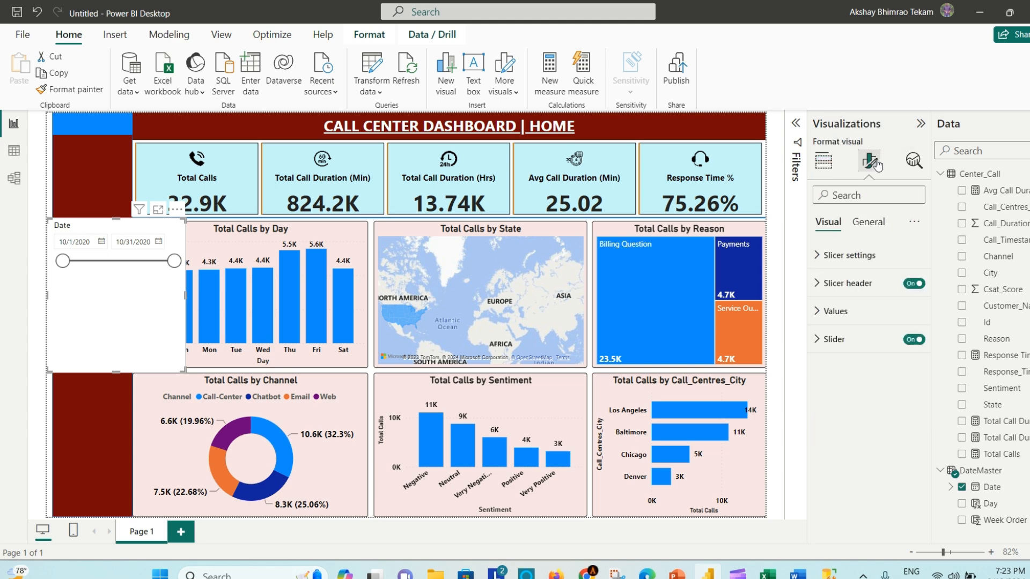
left_click(819, 256)
left_click(909, 325)
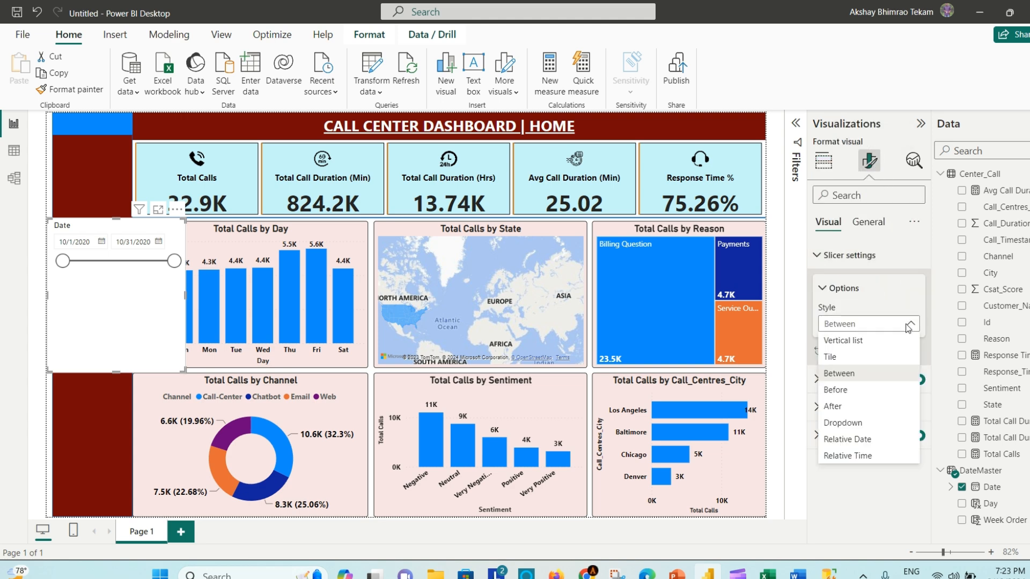
left_click(908, 325)
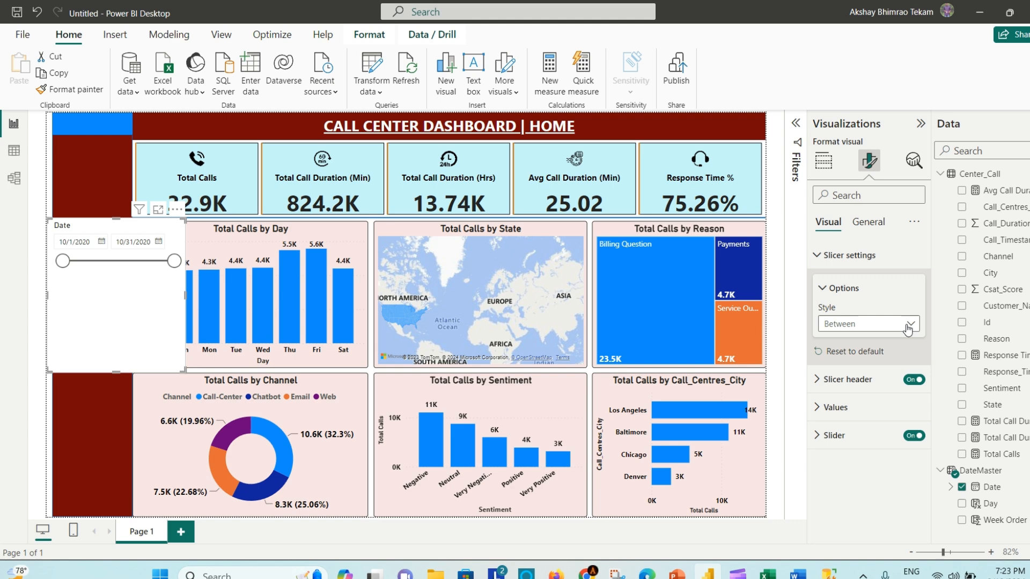
left_click(823, 381)
left_click(823, 381)
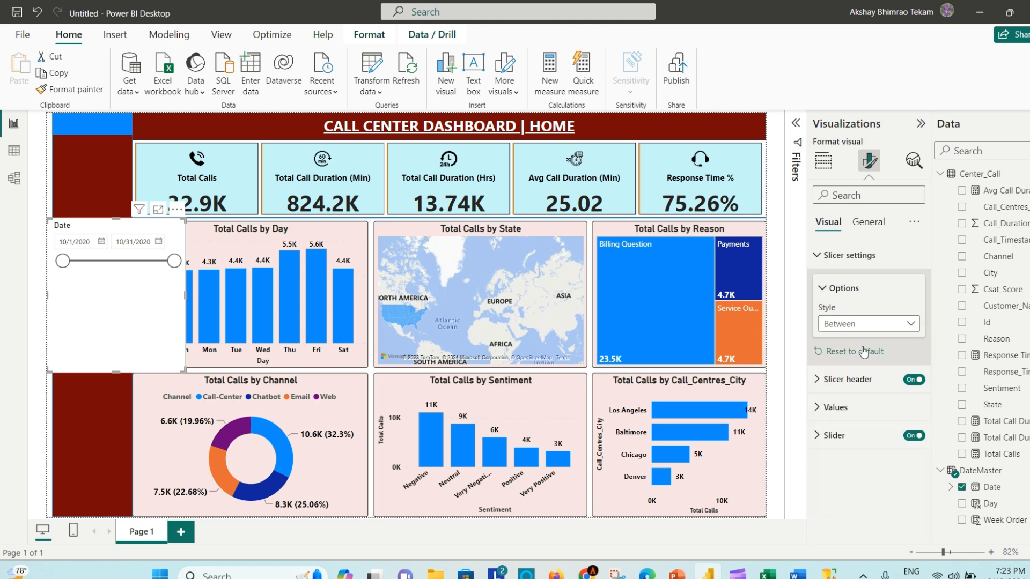
left_click(910, 324)
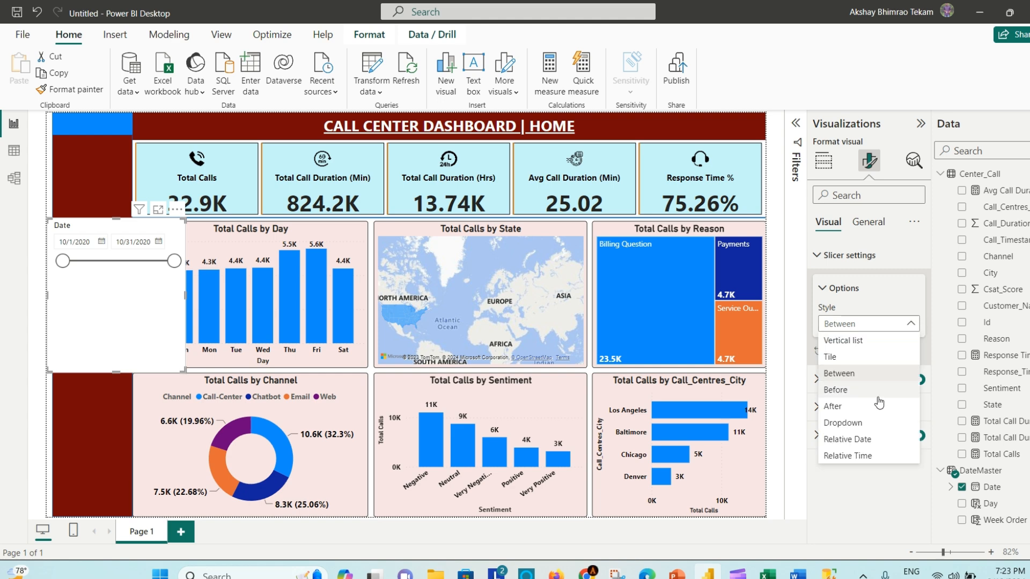
left_click(876, 424)
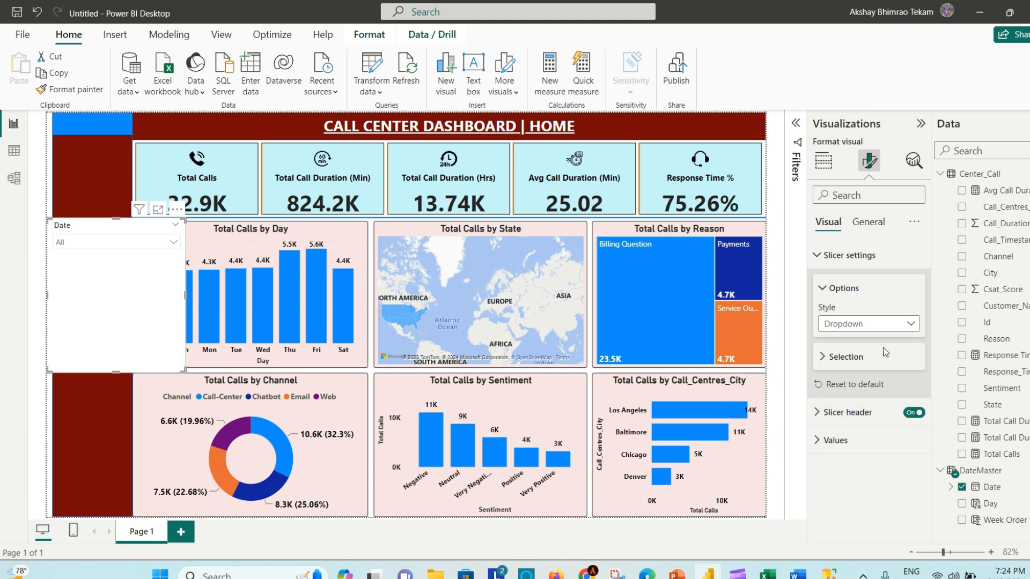
left_click(173, 243)
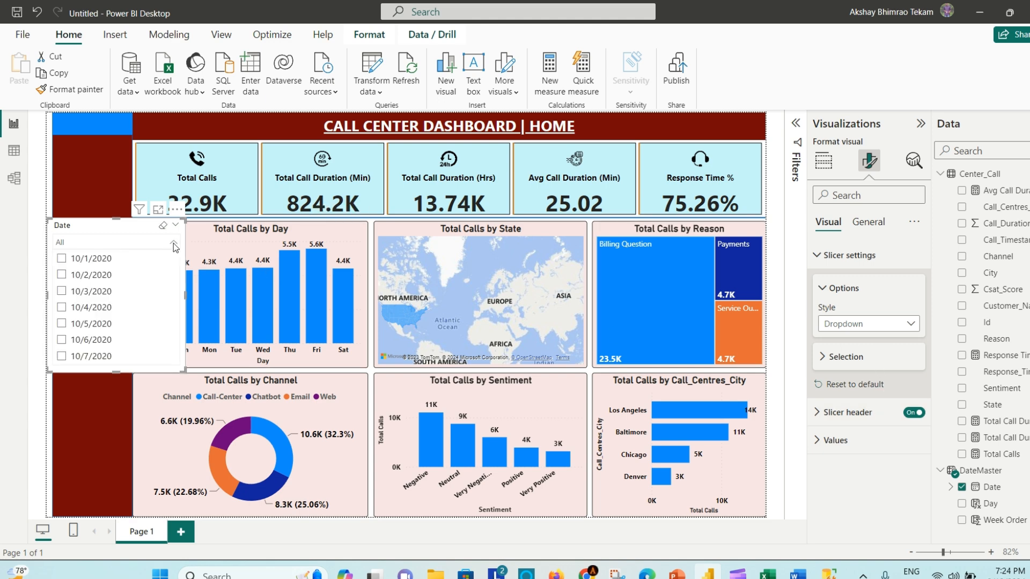
left_click(172, 243)
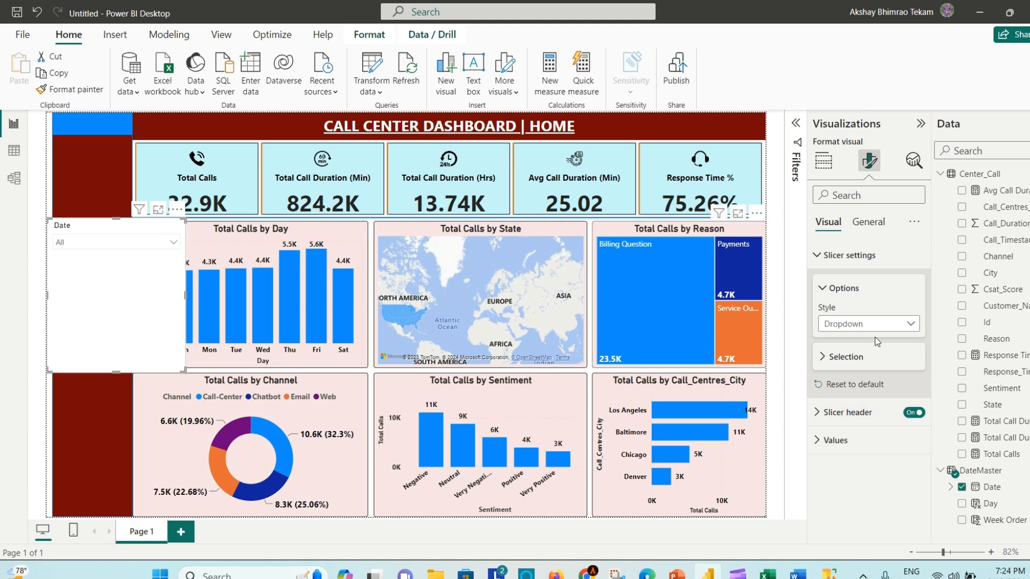
- Set the Date slicer's style back to Between
left_click(911, 325)
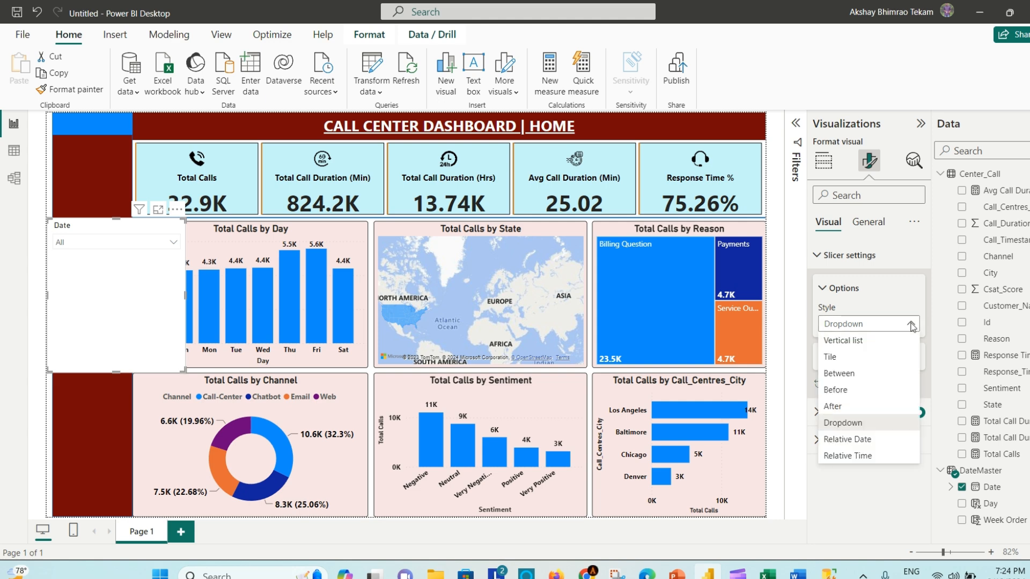
left_click(862, 370)
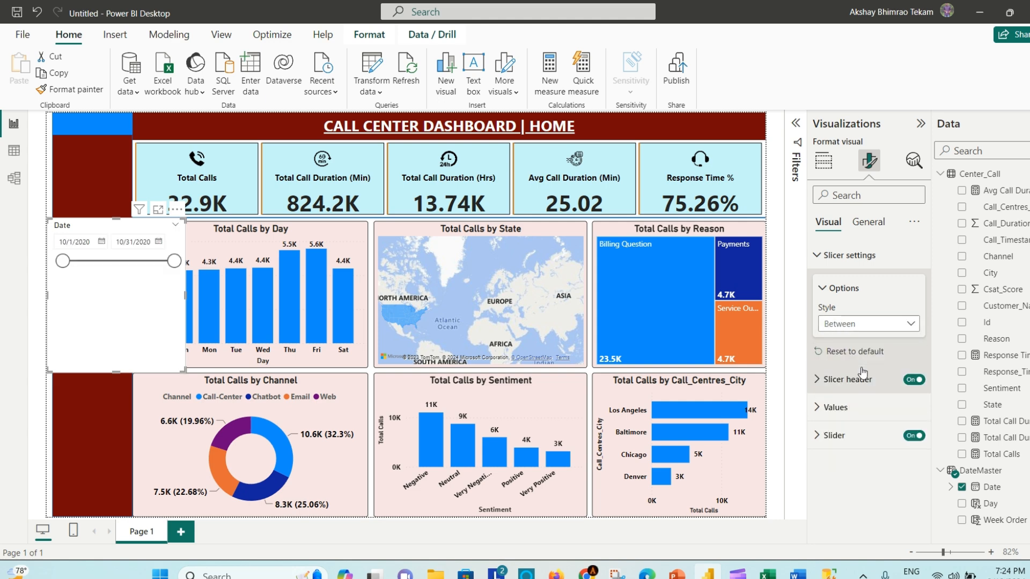
left_click(910, 324)
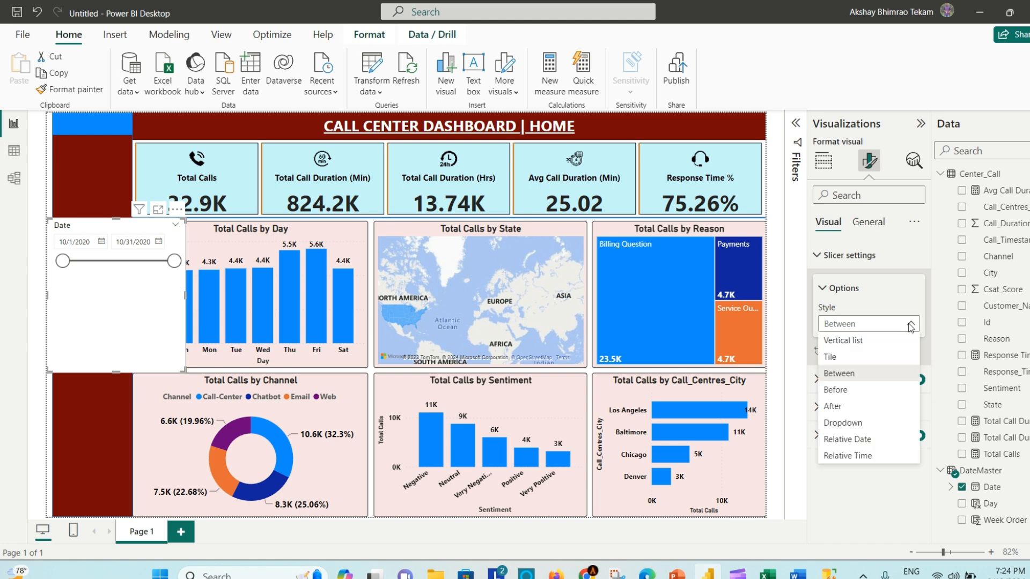
left_click(910, 325)
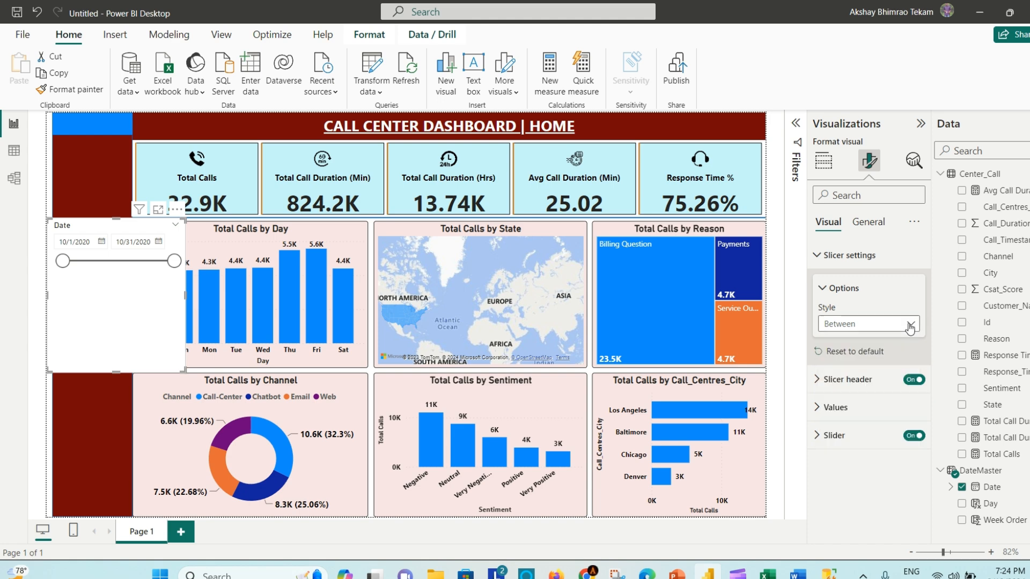
- Examine the Date slicer's slider, values, header and background effects formatting options
left_click(821, 437)
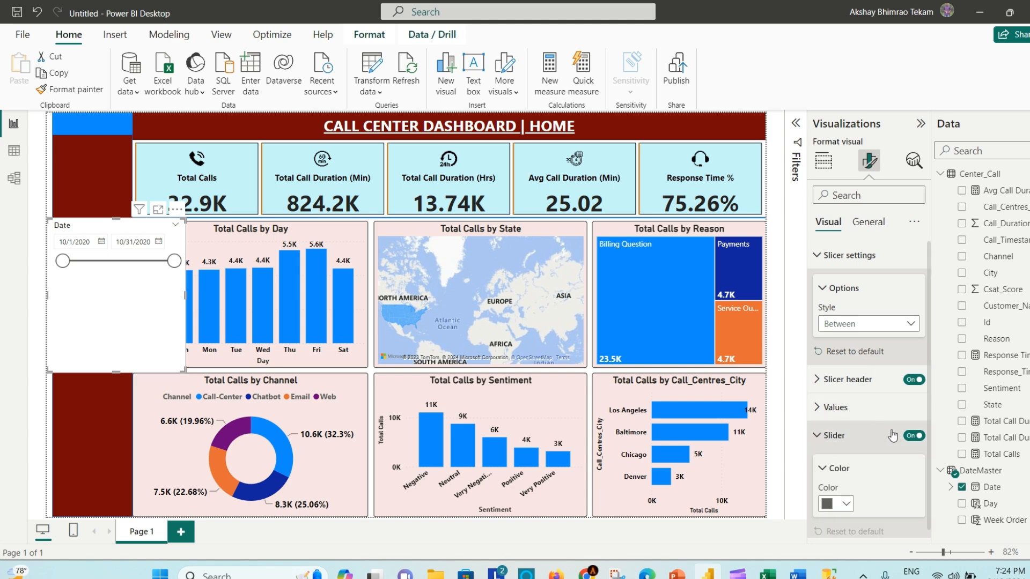
left_click(819, 400)
left_click(819, 400)
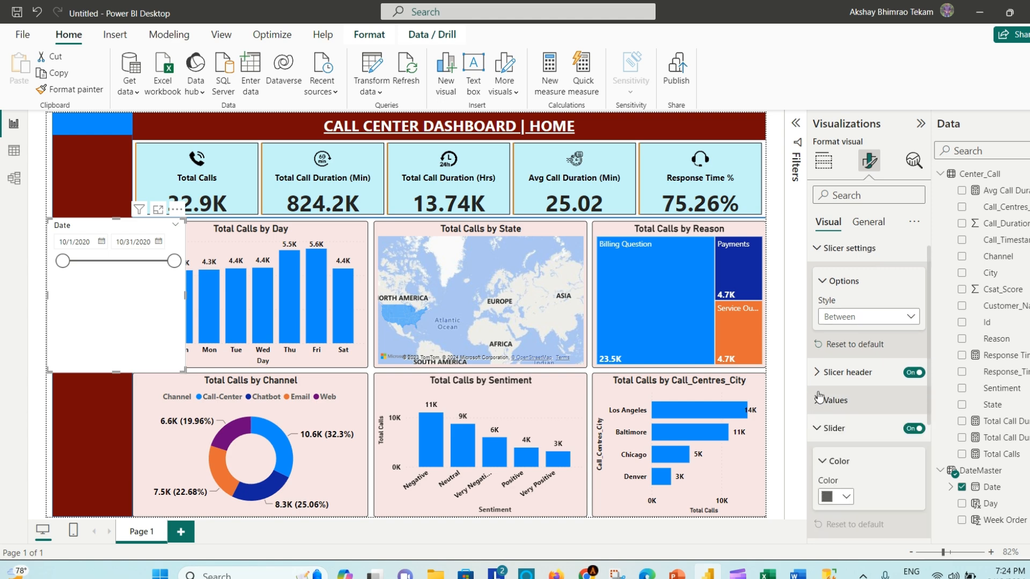
left_click(820, 376)
left_click(821, 378)
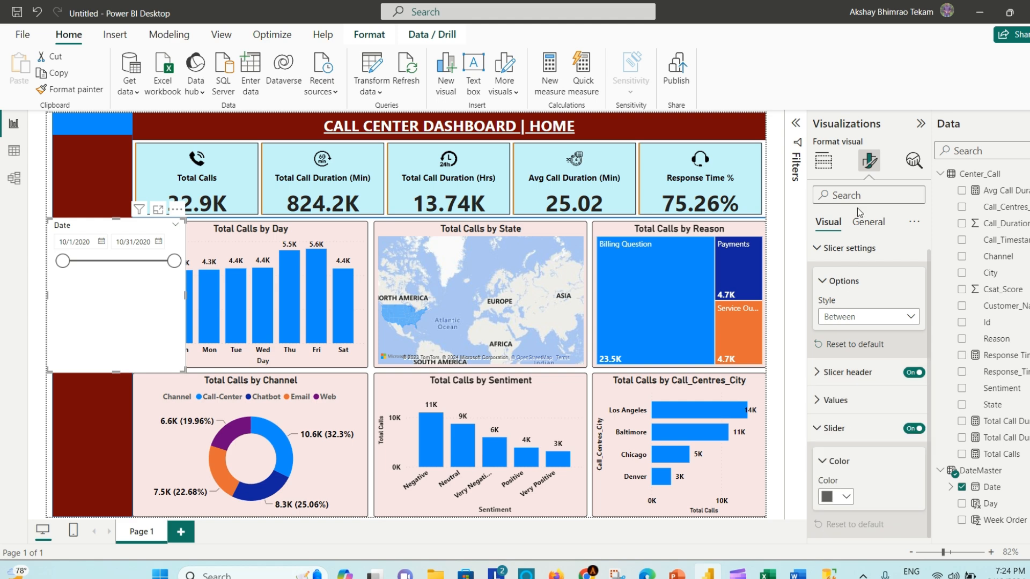
left_click(861, 225)
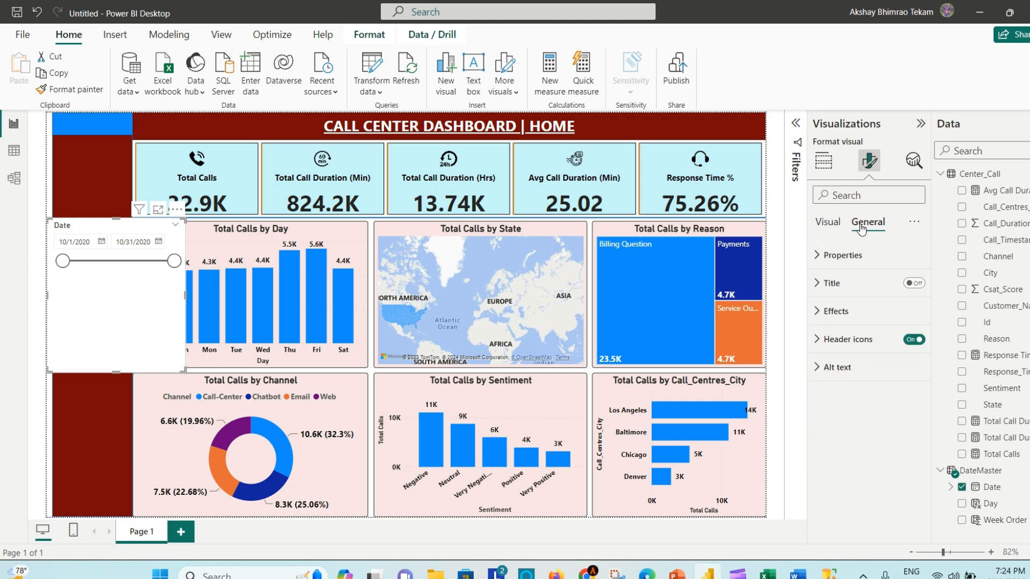
left_click(823, 313)
scroll(823, 313, "down", 2)
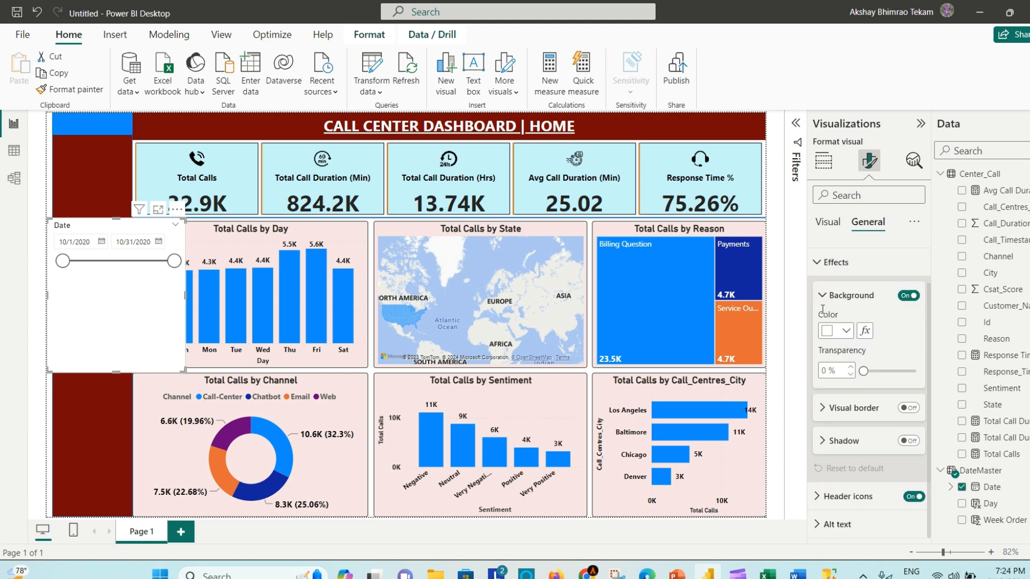
scroll(823, 300, "up", 2)
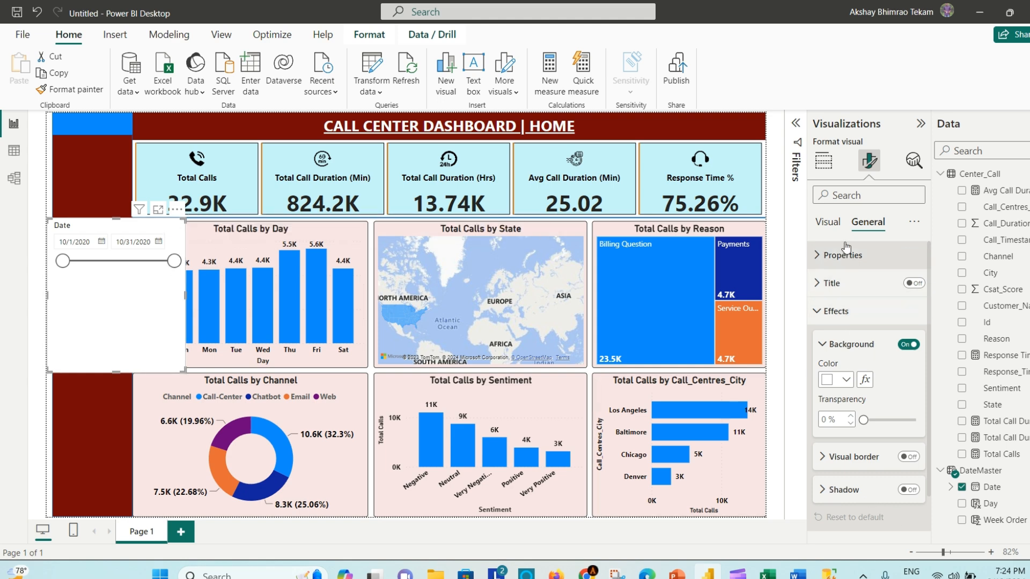
- Turn off the Date slicer's slider and shrink the slicer to about the side panel's width
left_click(829, 222)
left_click(914, 435)
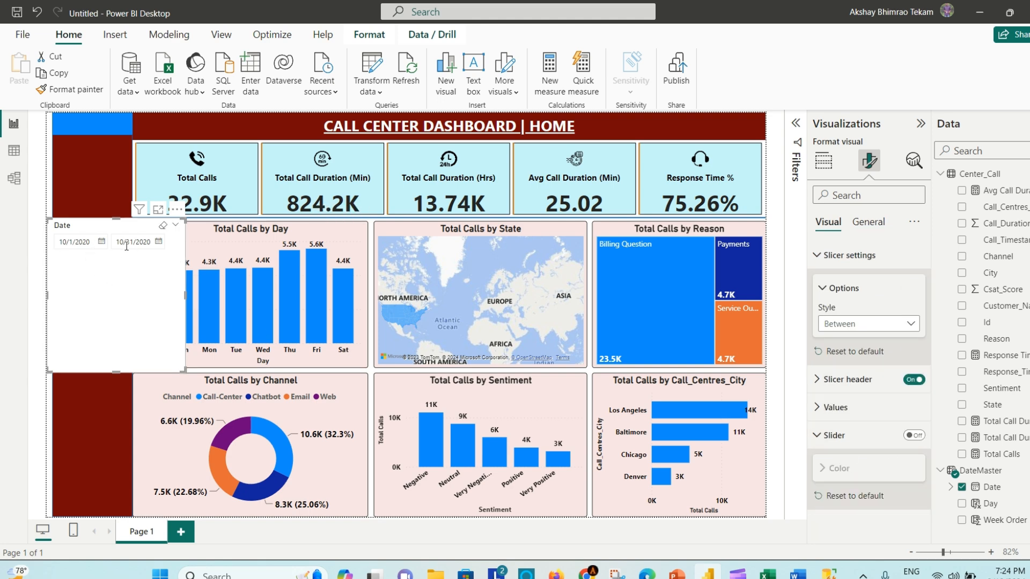
left_click_drag(184, 370, 120, 281)
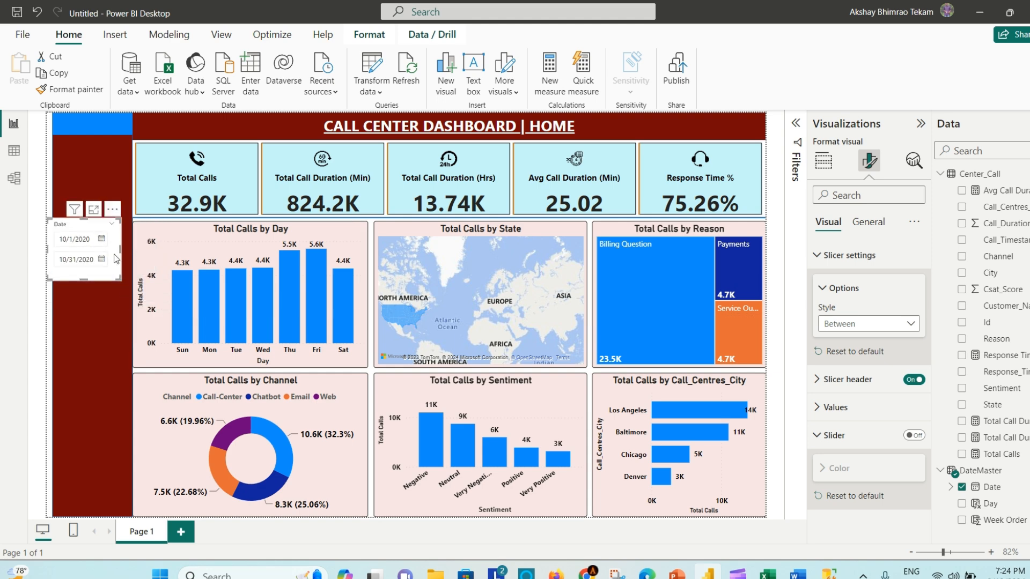
- Move the Date slicer into the dark red side panel beside the charts and trim it to fit within the panel
left_click_drag(85, 219, 106, 333)
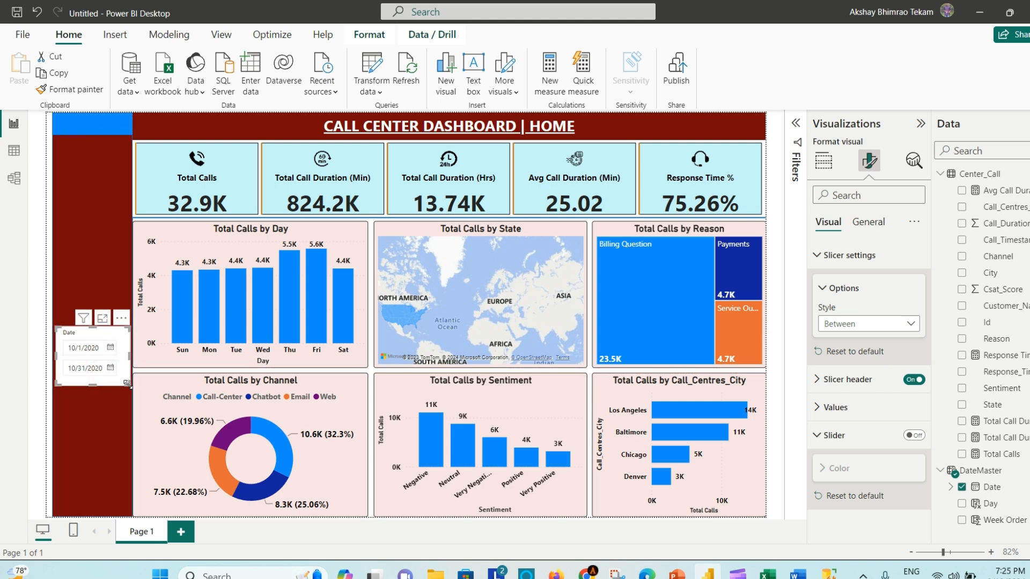
left_click_drag(126, 384, 125, 382)
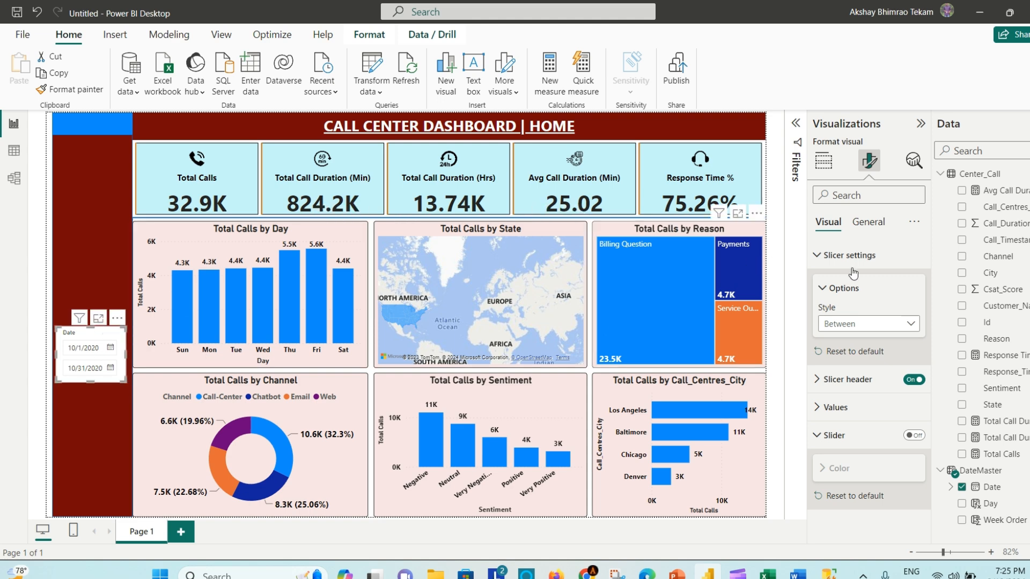
- Format the Date slicer's values in size 10, bold, with a white font color
left_click(818, 256)
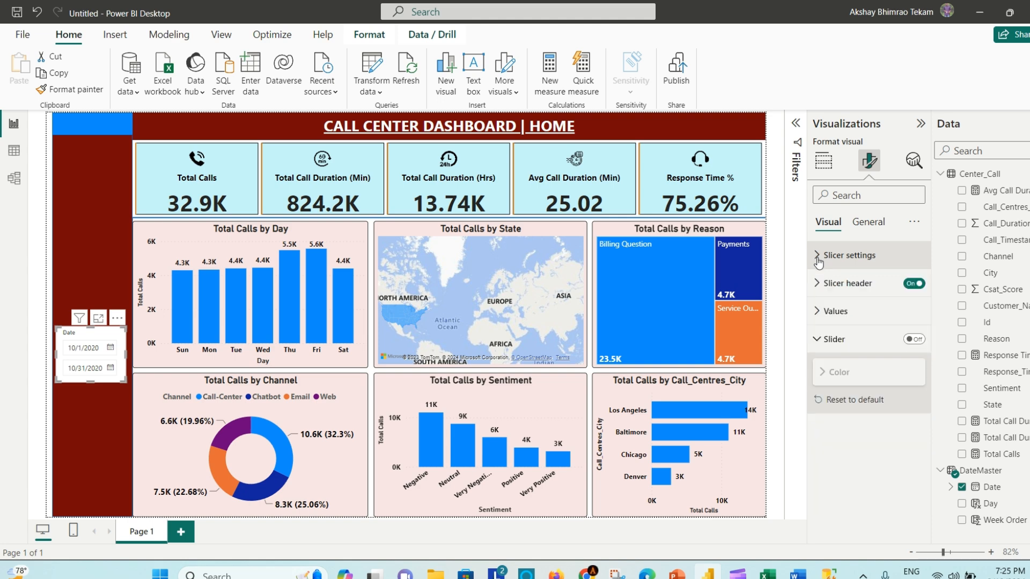
left_click(823, 313)
left_click(916, 376)
left_click(826, 398)
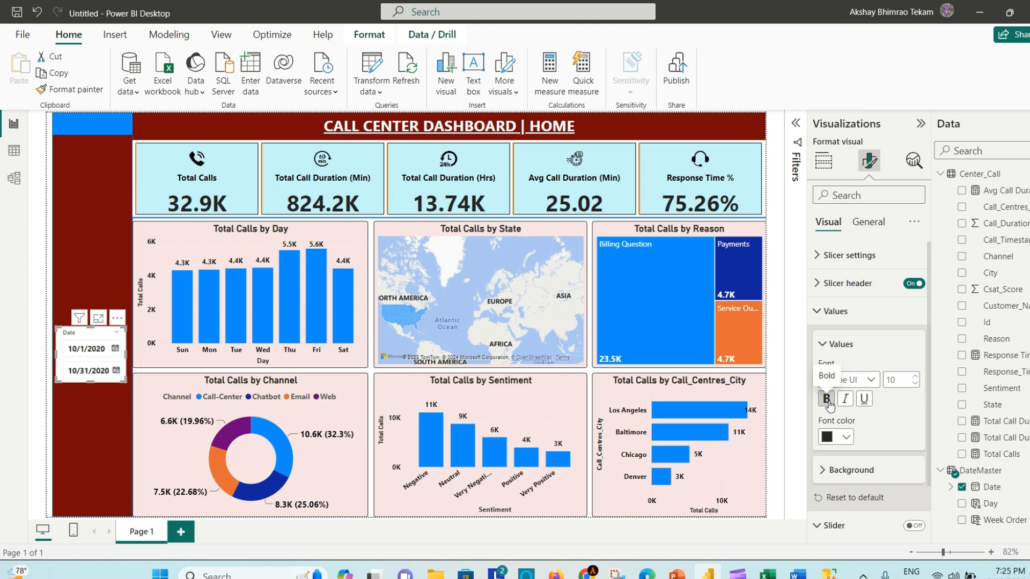
left_click(846, 437)
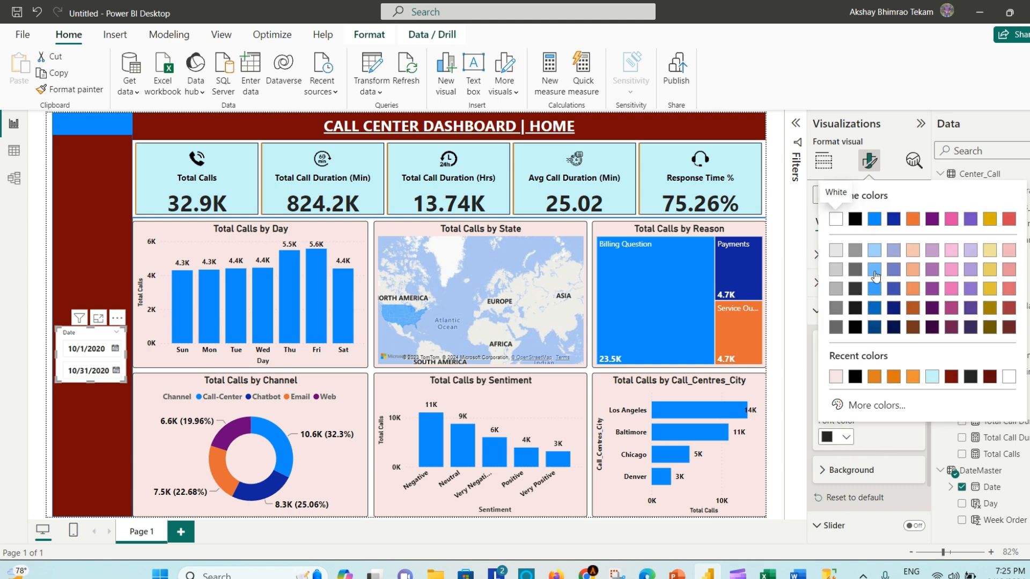
left_click(836, 220)
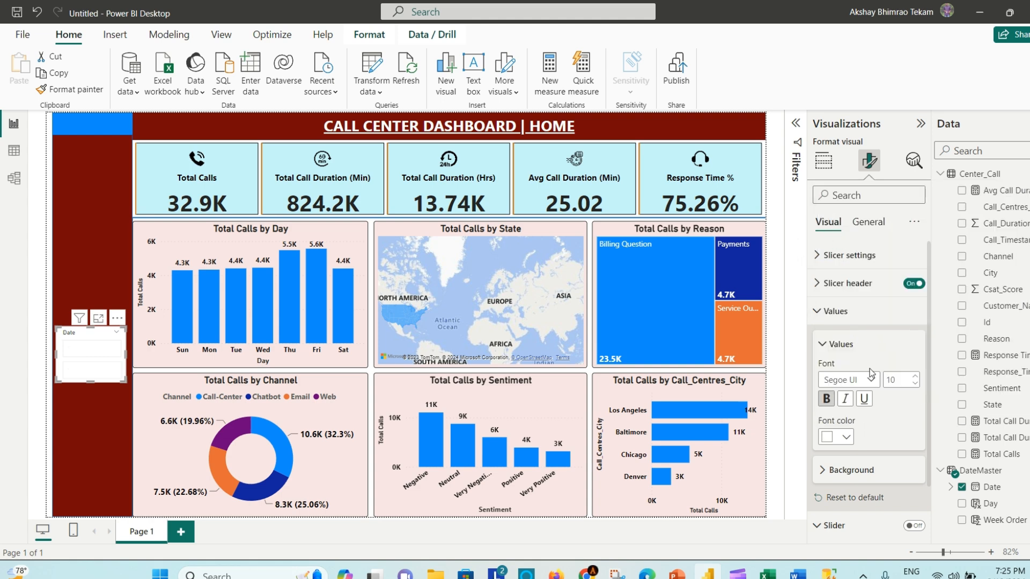
- Give the Date slicer's values the custom blue background color #398DD7
scroll(845, 414, "down", 2)
left_click(844, 412)
scroll(845, 414, "down", 1)
left_click(846, 411)
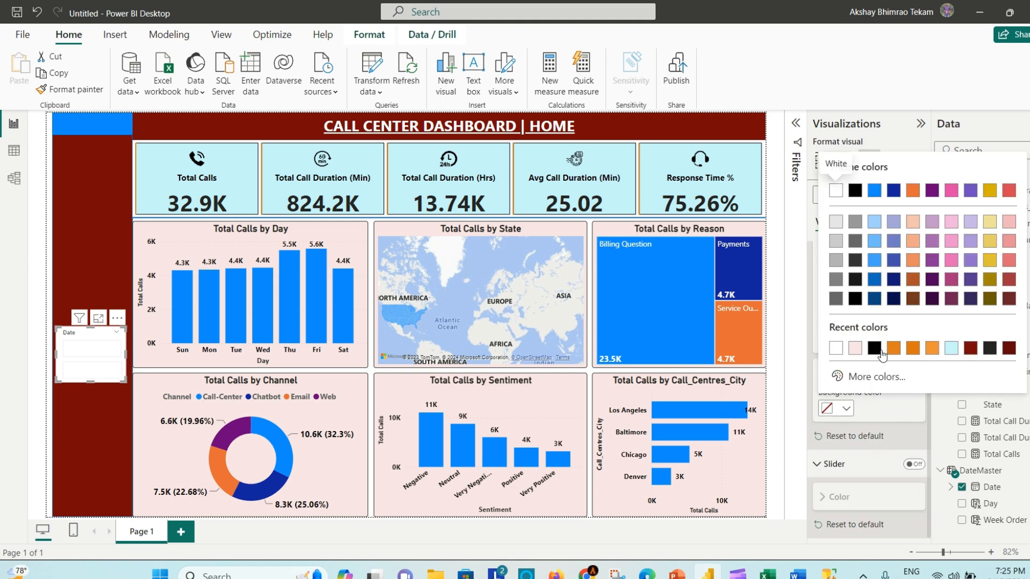
left_click(869, 375)
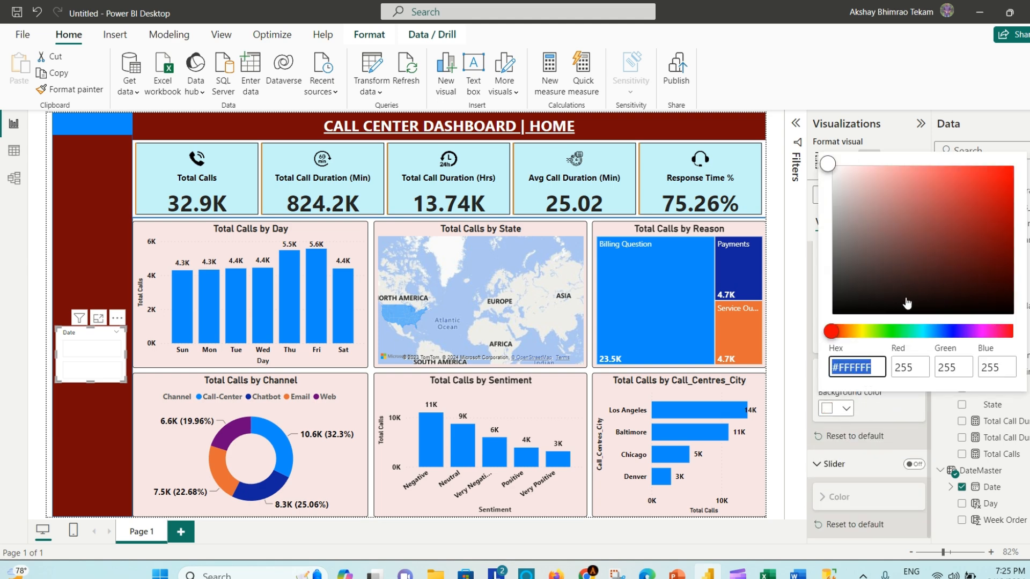
left_click(936, 332)
left_click(868, 182)
left_click_drag(882, 186, 967, 194)
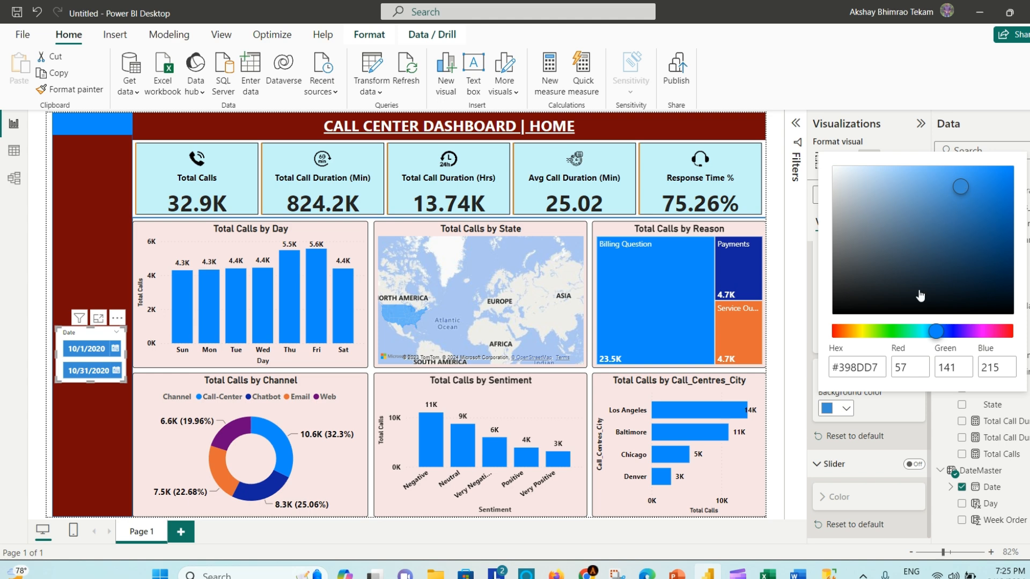
left_click(897, 391)
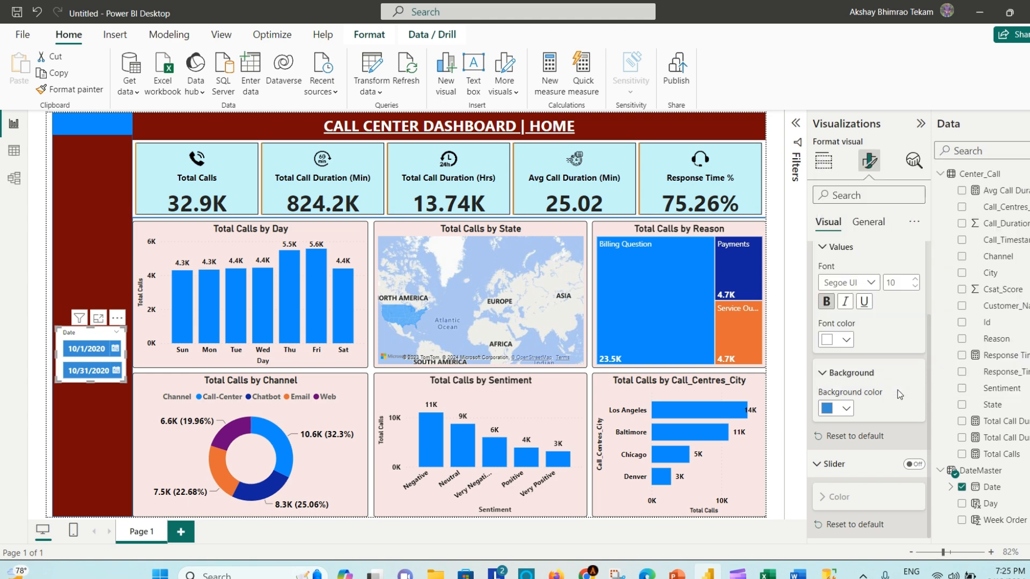
- Set the Date slicer's overall background effect to the custom light blue #AAC5E2
left_click(873, 225)
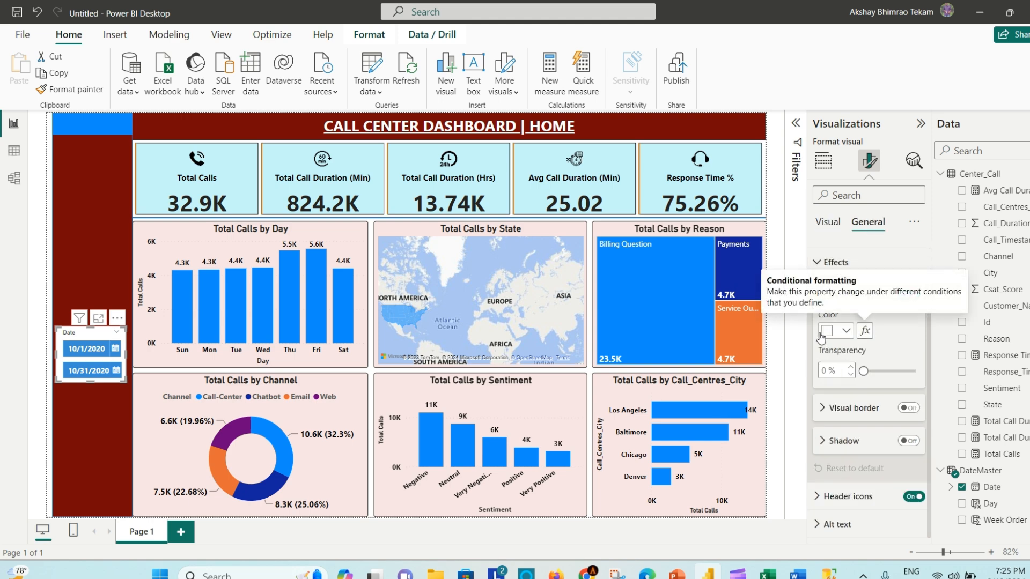
left_click(846, 331)
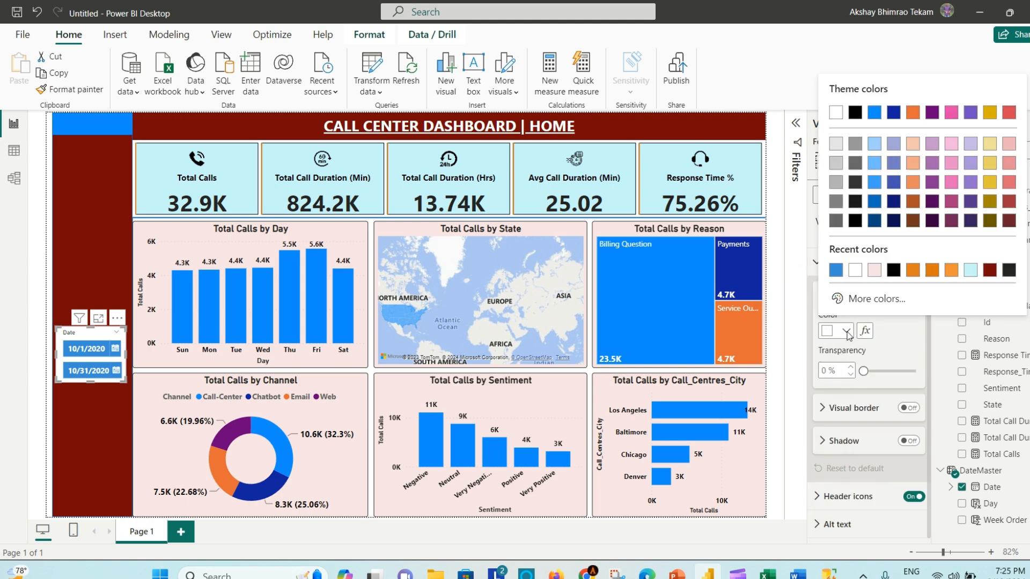
left_click(880, 299)
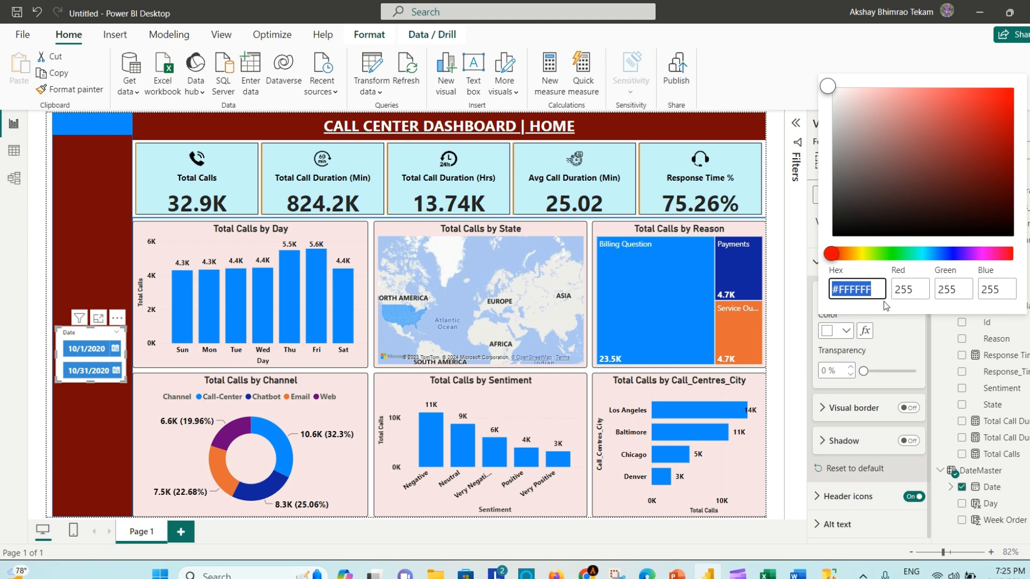
left_click(937, 253)
left_click(890, 127)
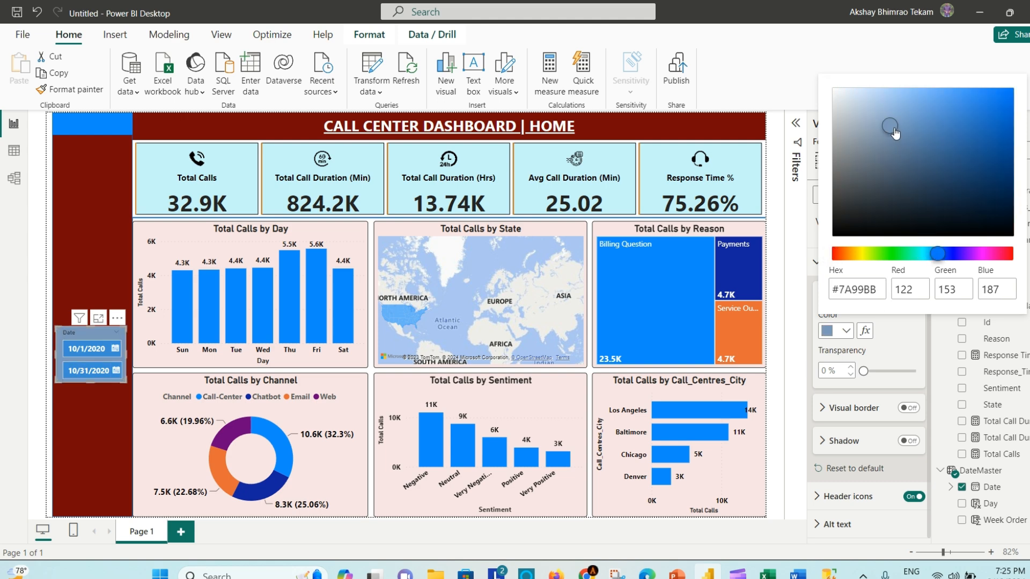
left_click(873, 103)
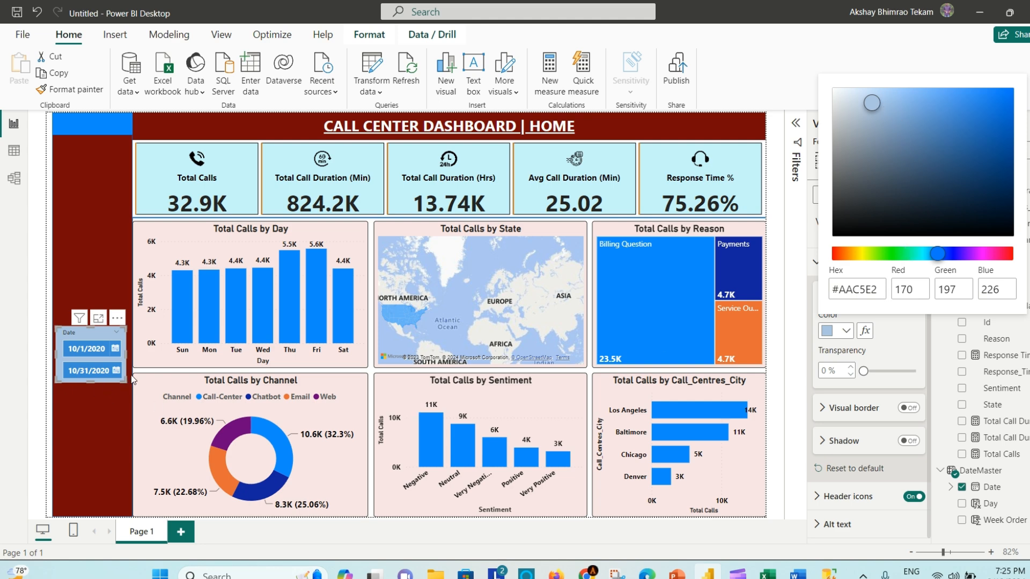
- Make the Date slicer slightly taller and shift it a little lower in the side panel
left_click_drag(123, 381, 124, 384)
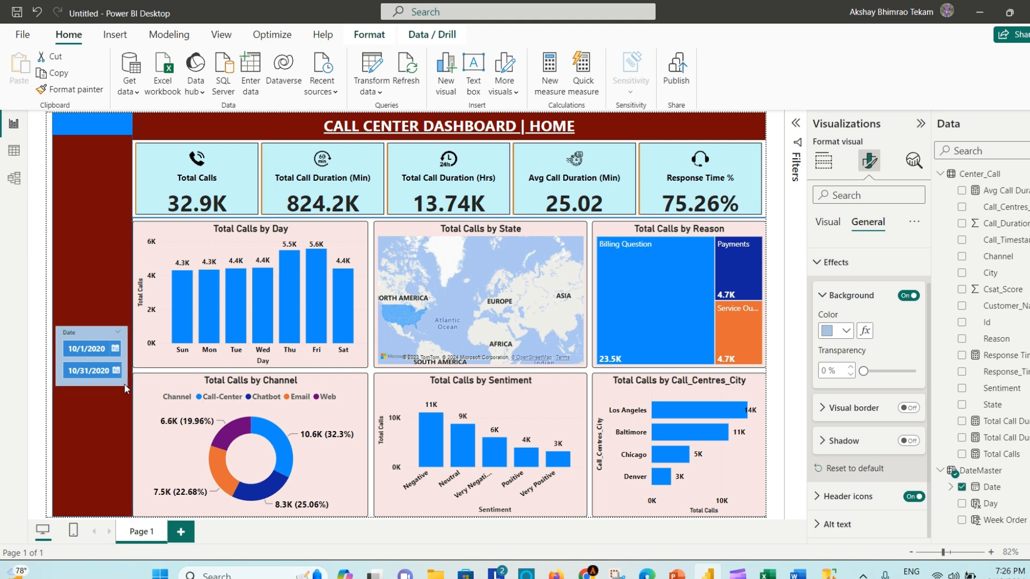
left_click_drag(99, 334, 100, 345)
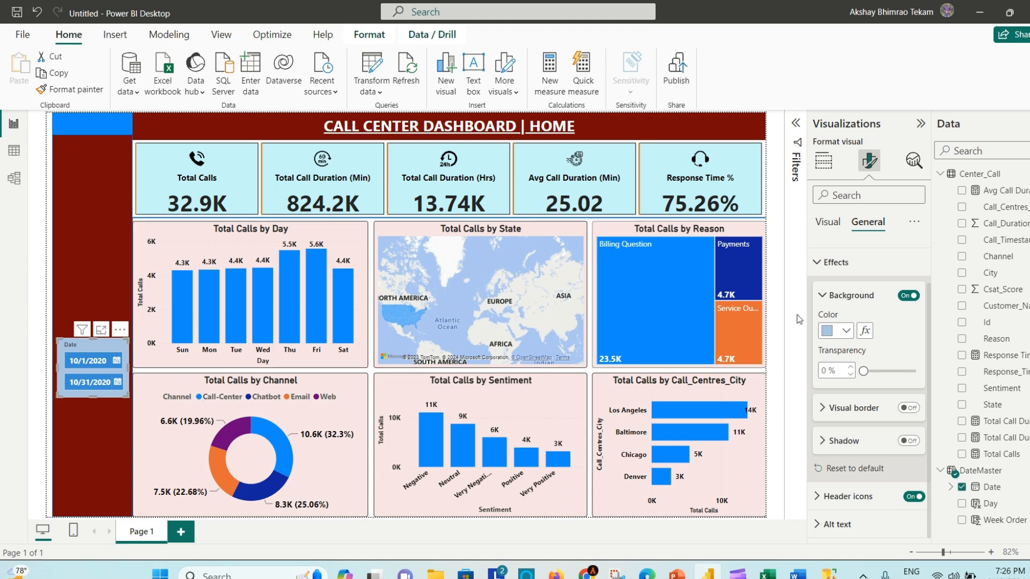
- Turn on the Date slicer's title and set its text to "Date"
scroll(868, 255, "up", 2)
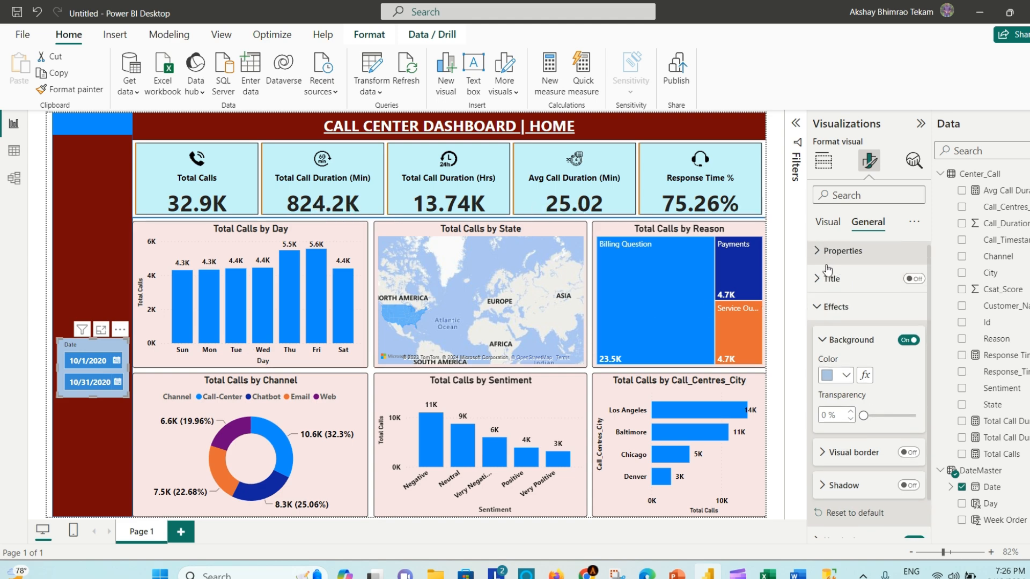
left_click(868, 282)
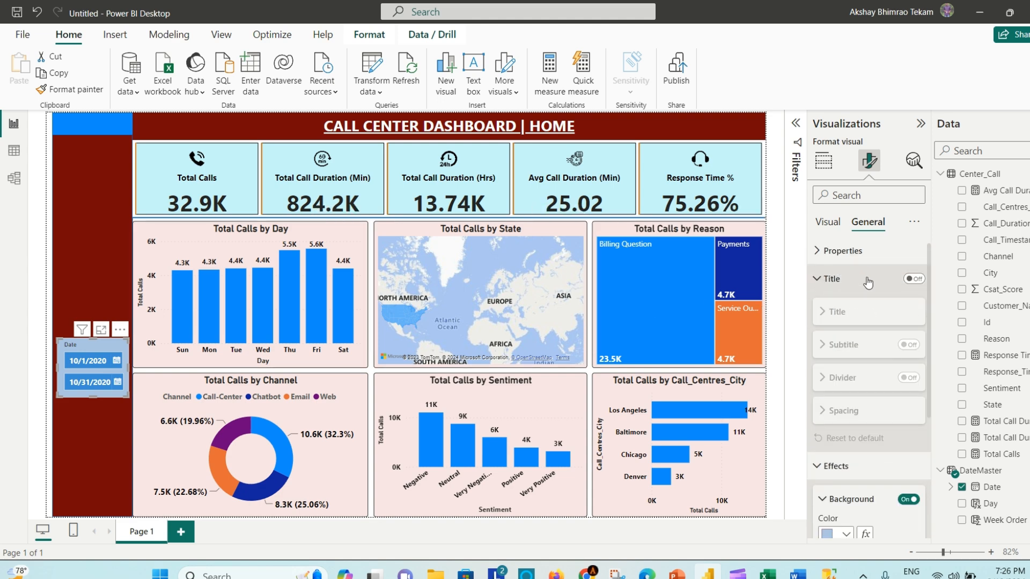
left_click(914, 279)
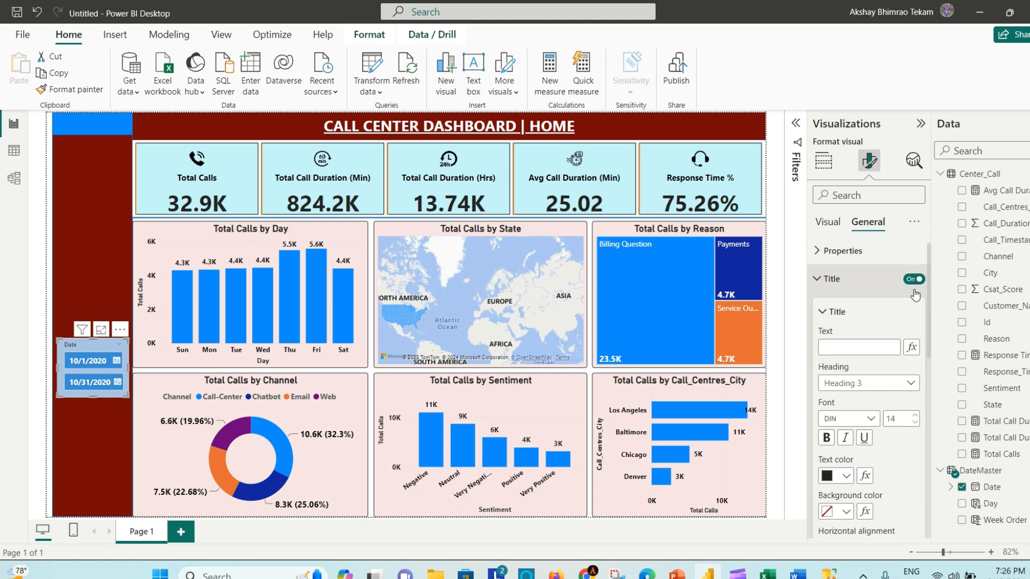
left_click(867, 342)
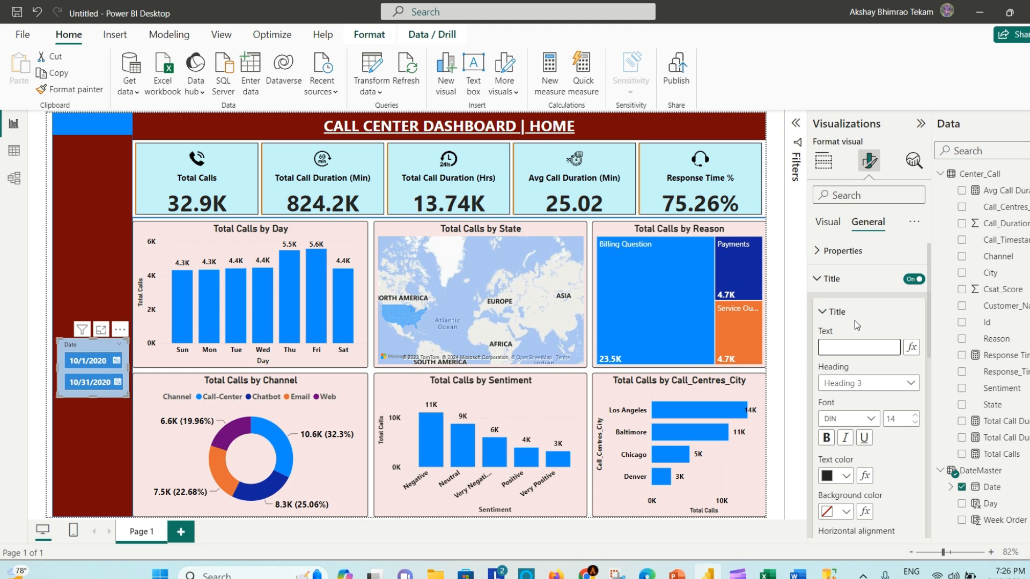
type("Date")
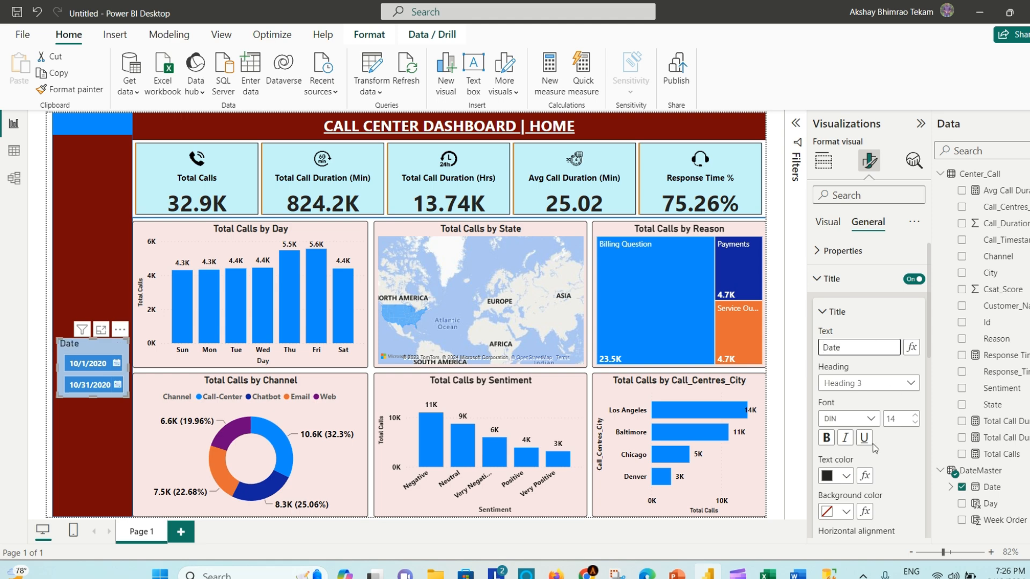
- Center and bold the Date slicer's title, and preview the start date calendar
scroll(853, 493, "down", 1)
left_click(846, 510)
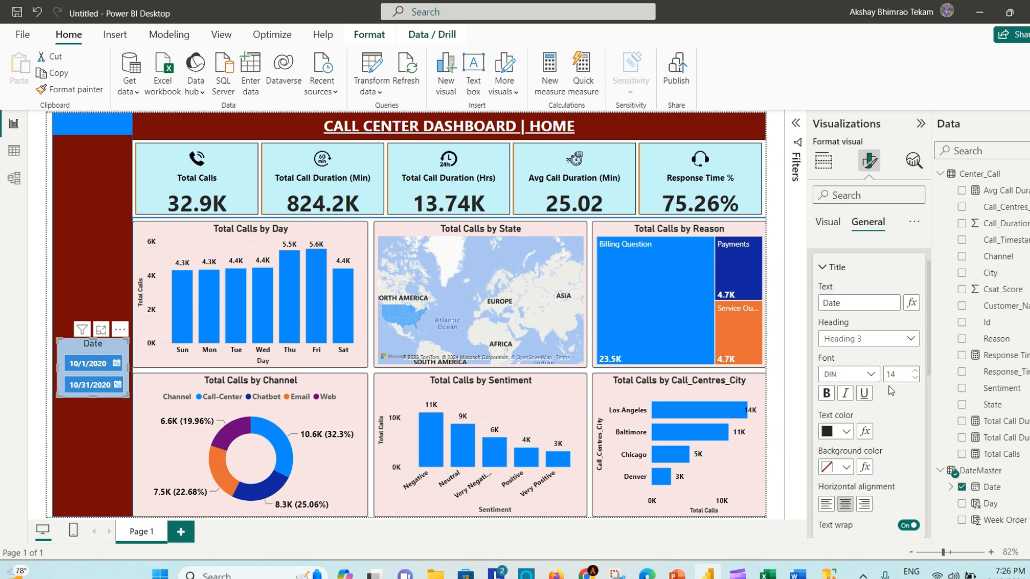
scroll(893, 437, "down", 2)
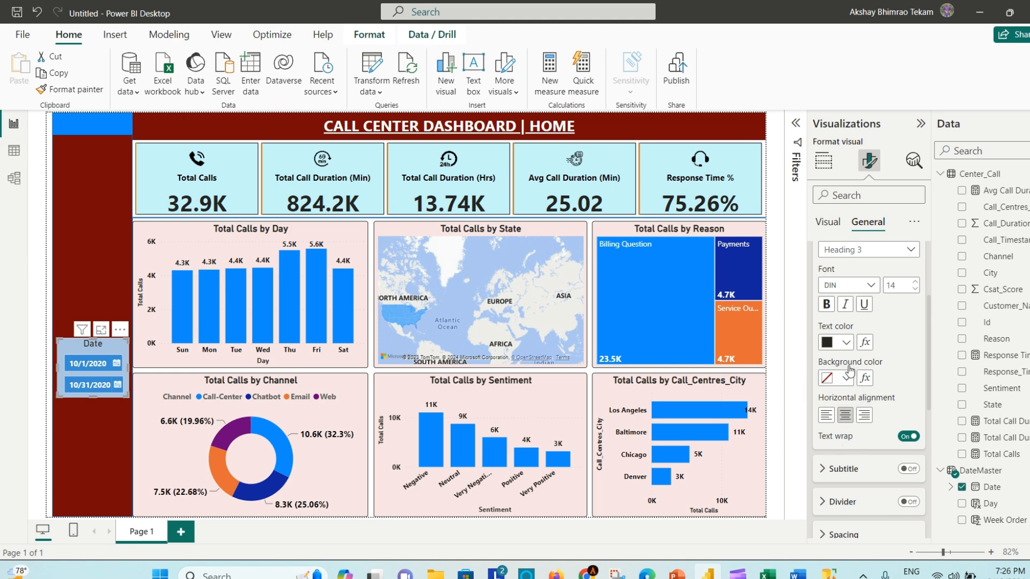
left_click(826, 304)
left_click(117, 365)
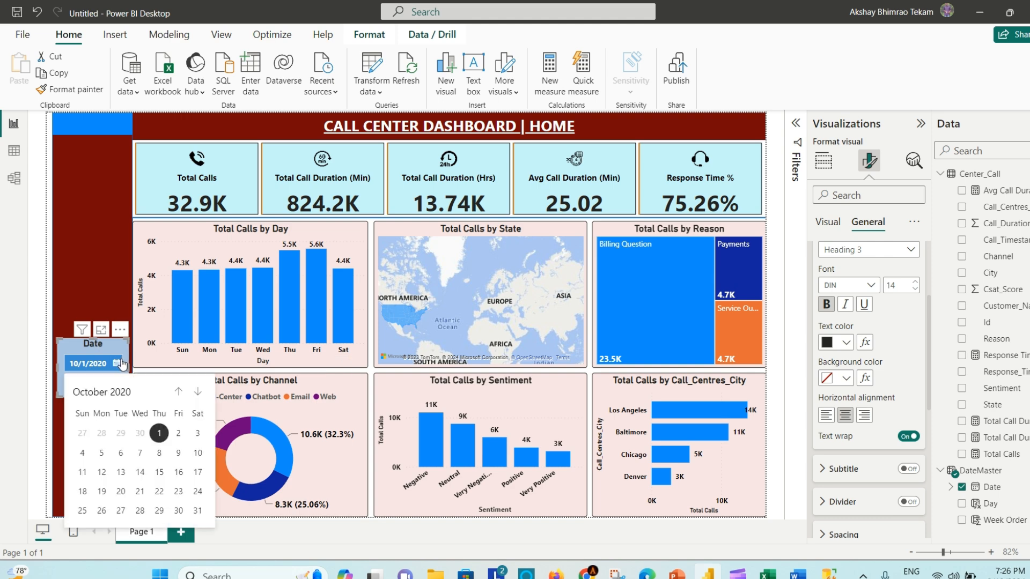
left_click(120, 354)
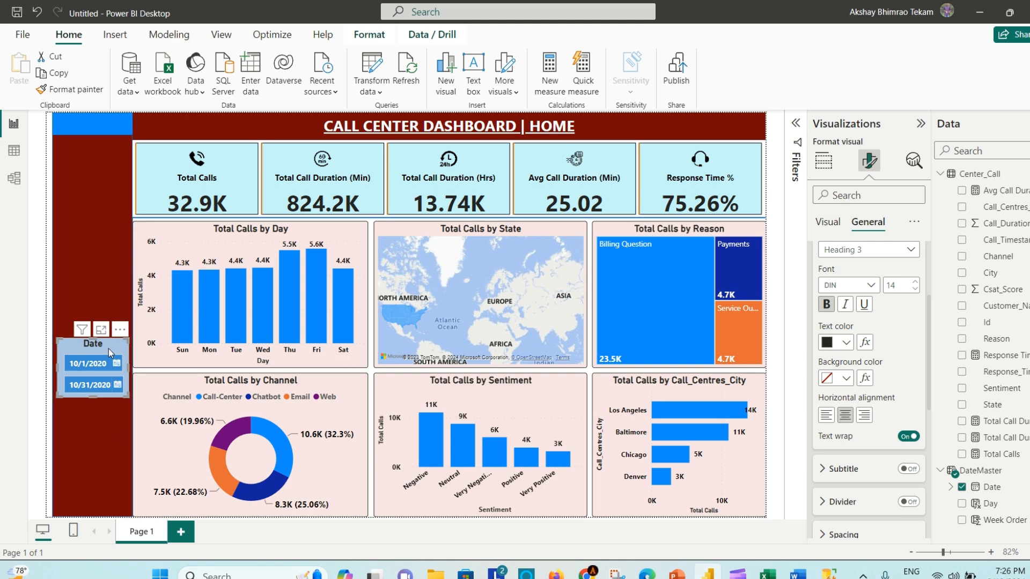
- Duplicate the Date slicer and place the copy directly below the original in the side panel
key("ctrl+c")
key("ctrl+v")
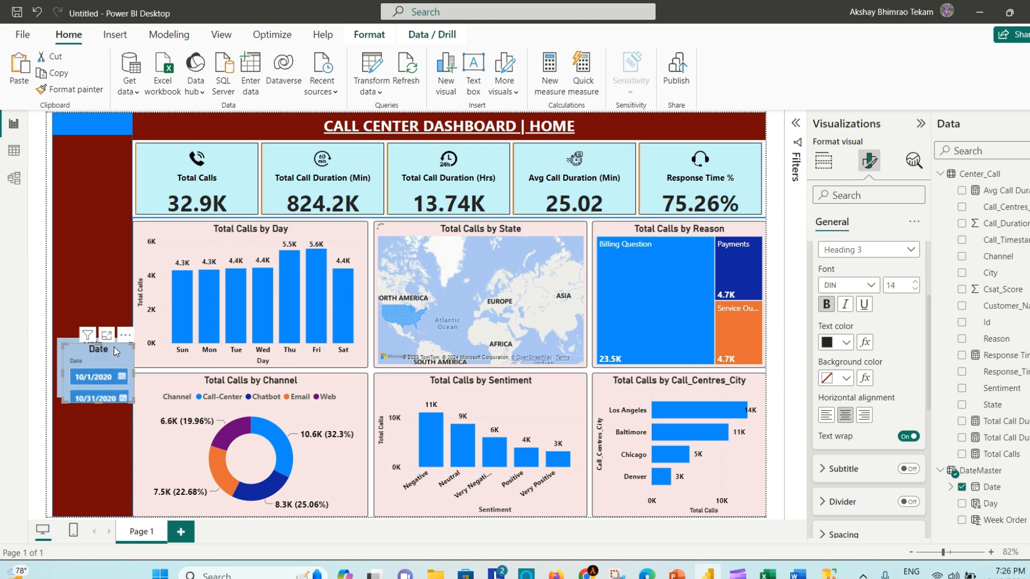
left_click_drag(102, 392, 109, 411)
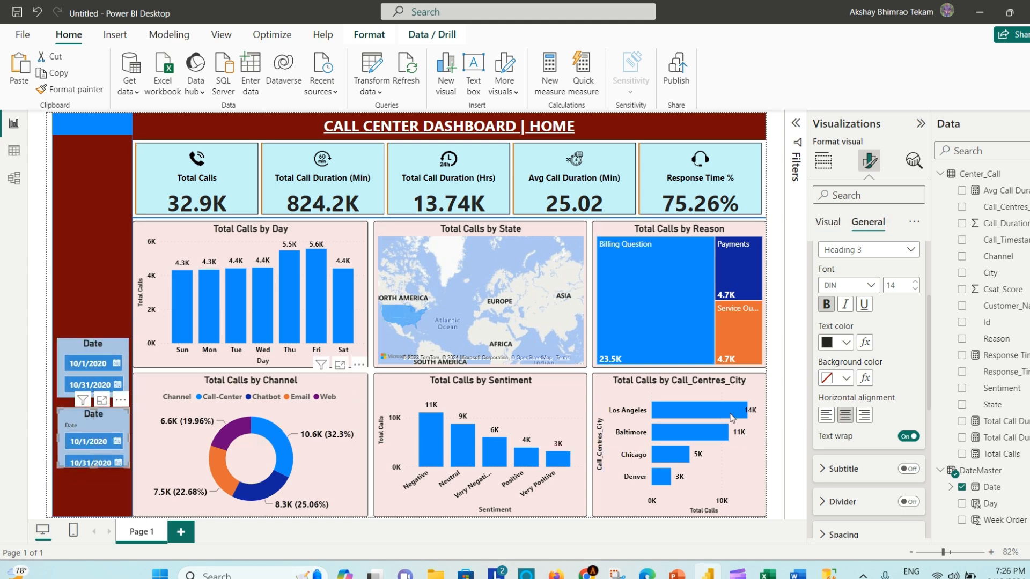
- Replace the copied slicer's Date field with the City field from the Center_Call table
left_click(824, 172)
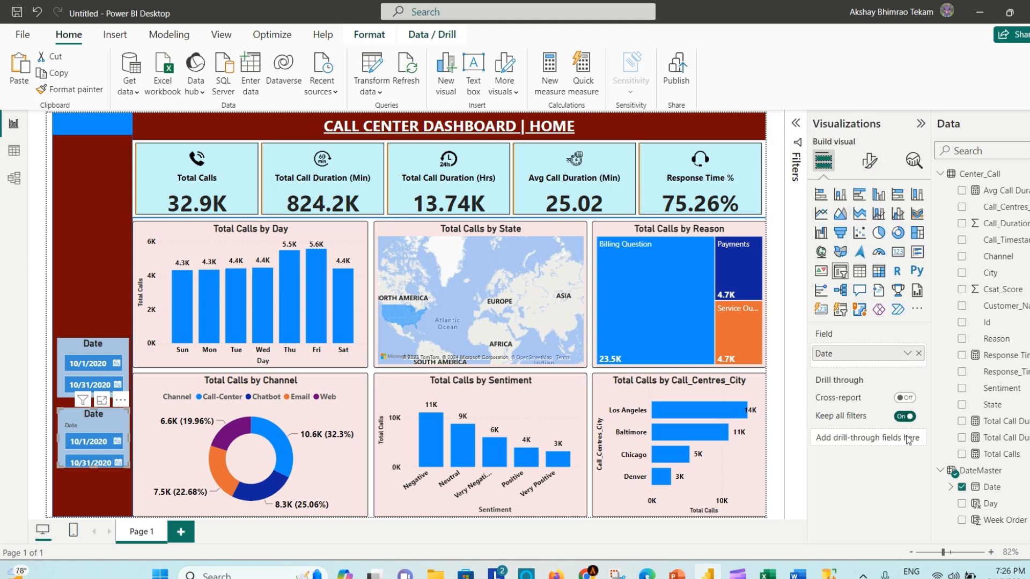
left_click(919, 354)
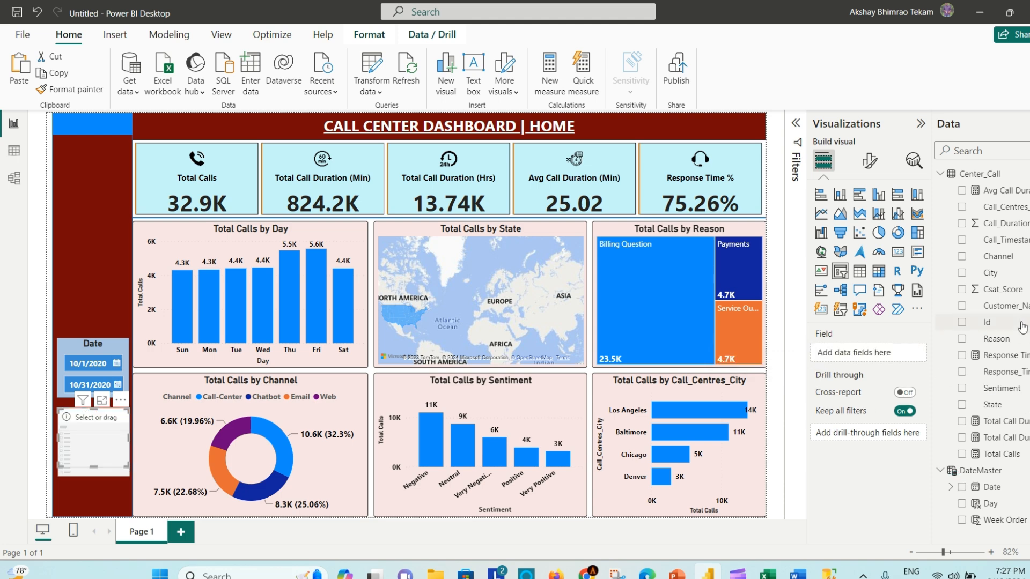
left_click_drag(1015, 275, 888, 358)
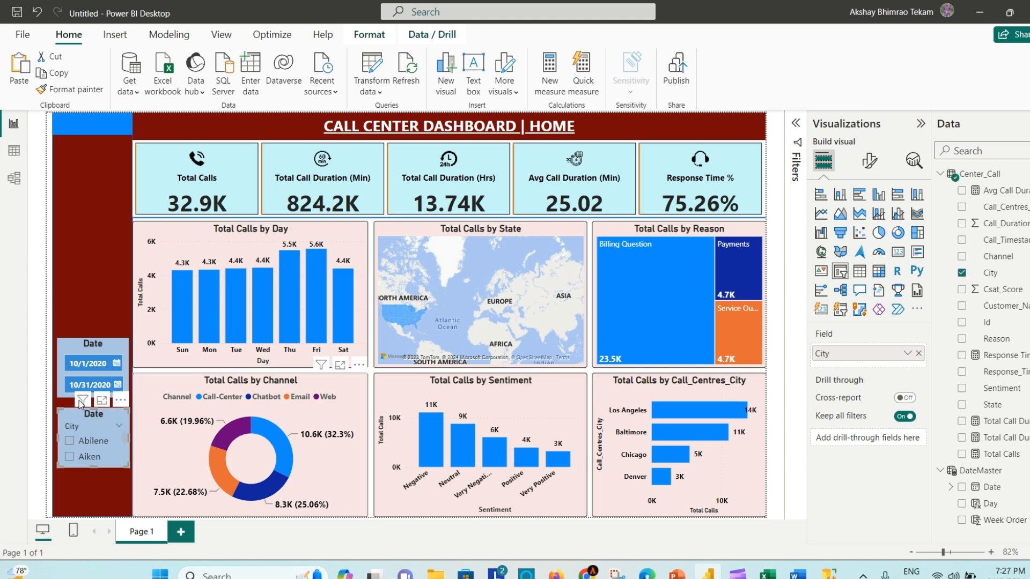
- Set the City slicer's style to Dropdown
left_click(870, 161)
left_click(856, 255)
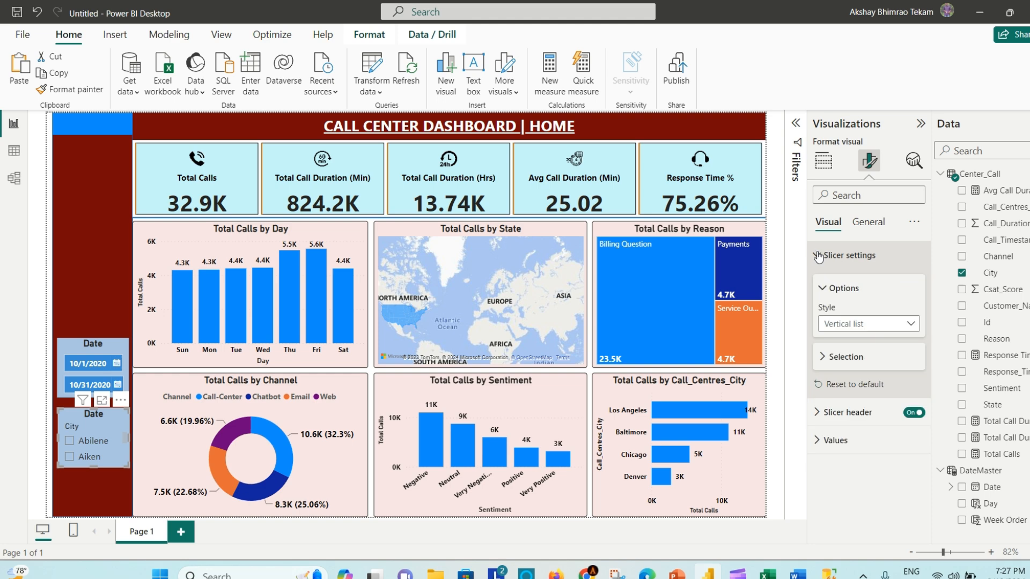
left_click(899, 323)
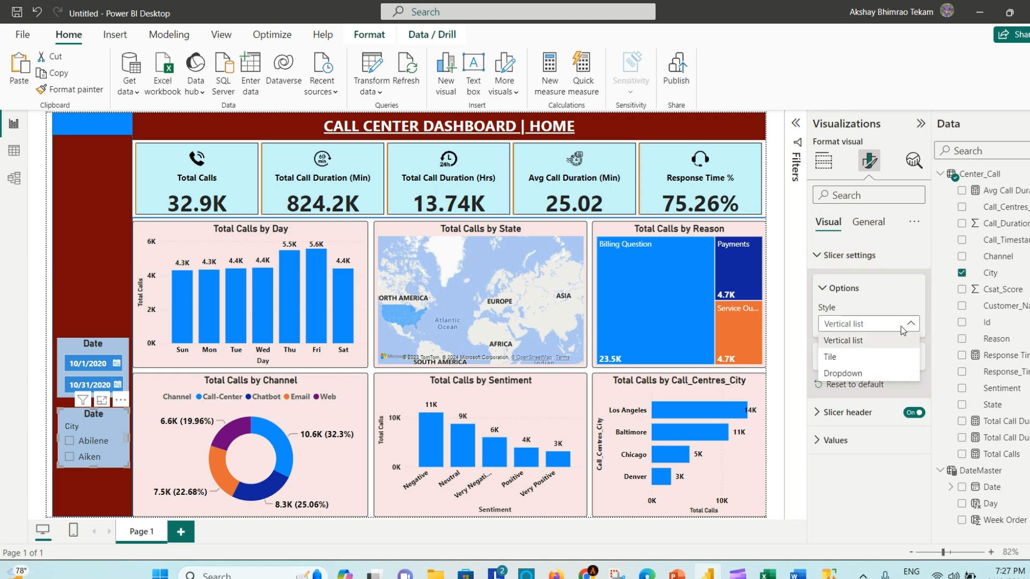
left_click(891, 374)
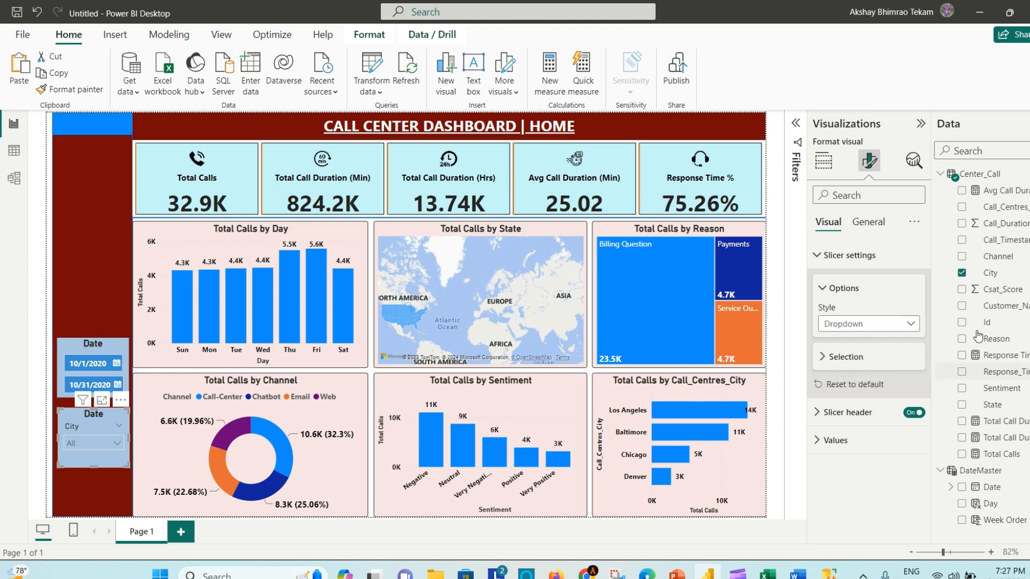
- Make the City slicer's values bold
left_click(825, 440)
scroll(854, 433, "down", 2)
left_click(826, 394)
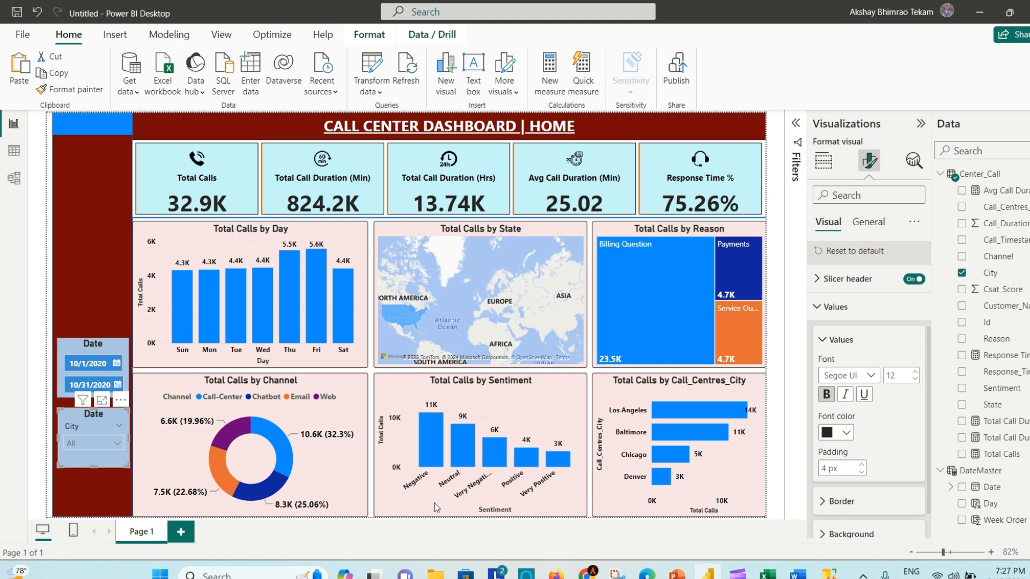
- Check the City slicer's dropdown list and reduce the slicer's height to fit closely around its dropdown
left_click(111, 442)
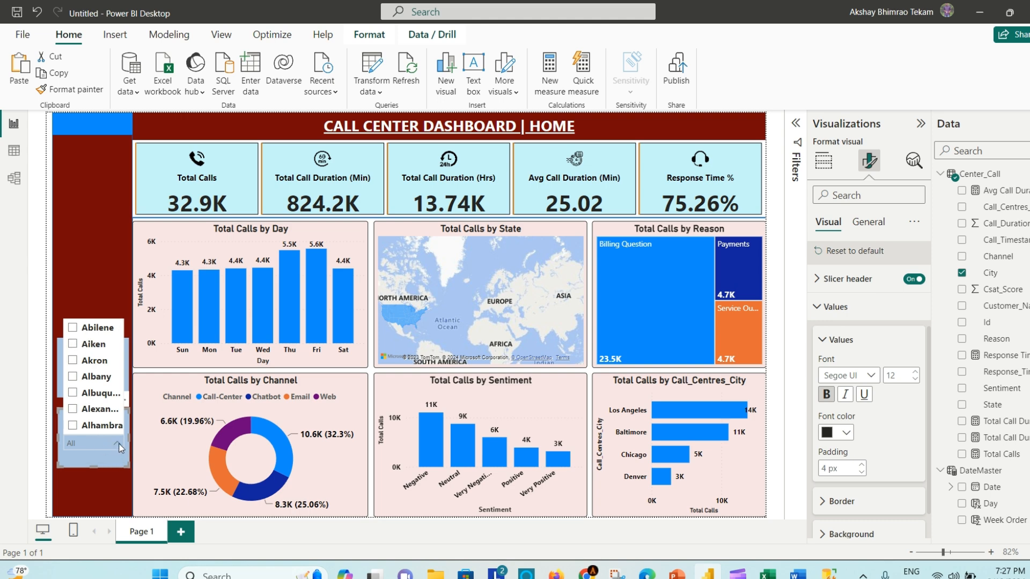
left_click(118, 446)
left_click_drag(95, 462, 95, 455)
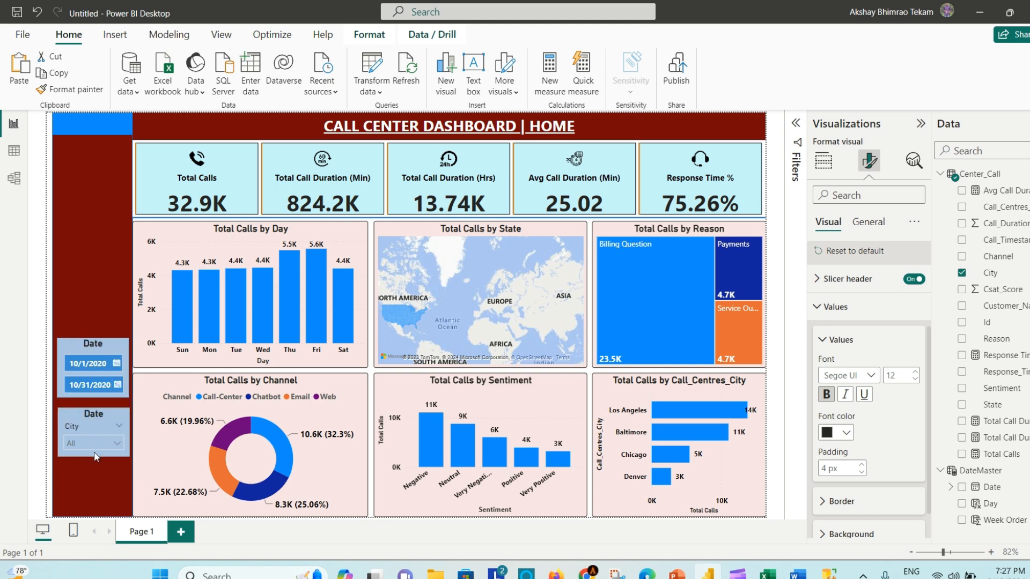
left_click(95, 455)
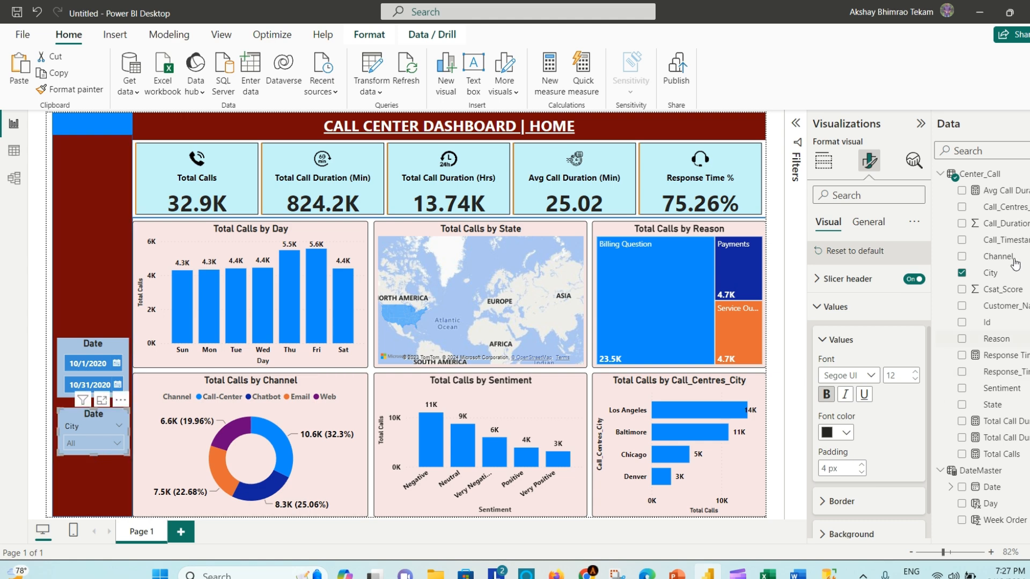
- Change the title text of the dropdown slicer below the Date slicer to "City"
left_click(880, 228)
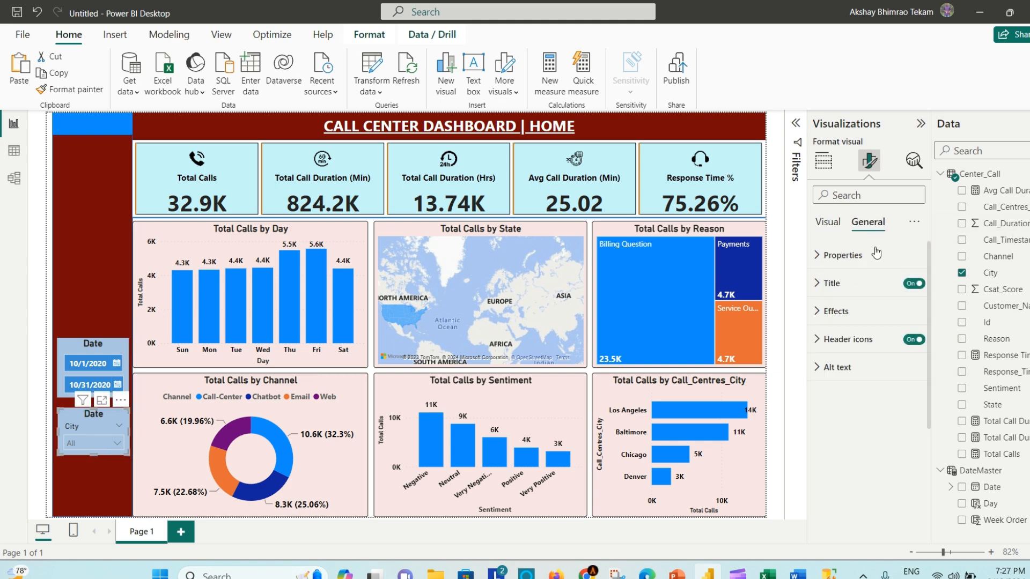
left_click(829, 283)
double_click(842, 351)
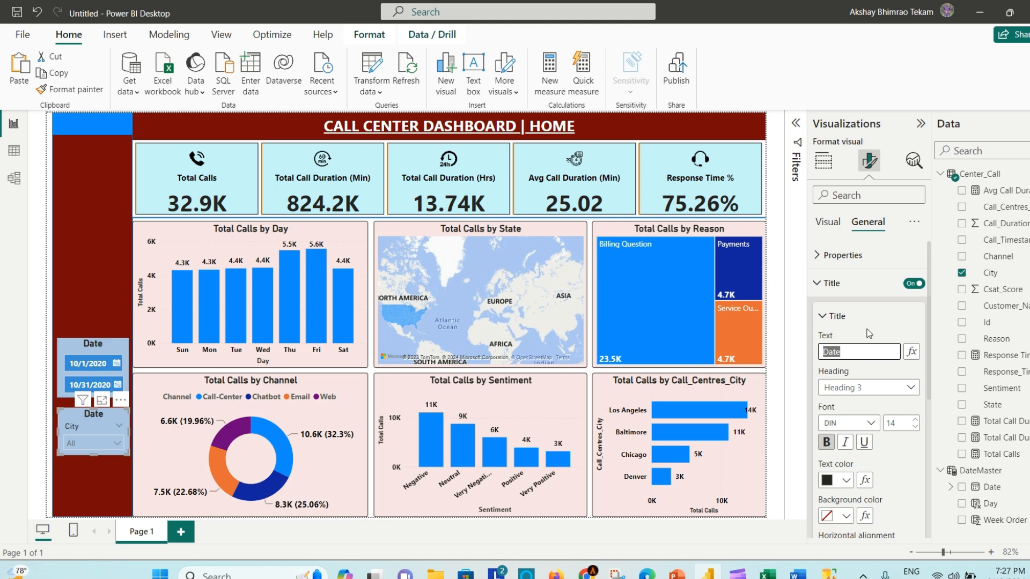
type("City")
left_click(878, 302)
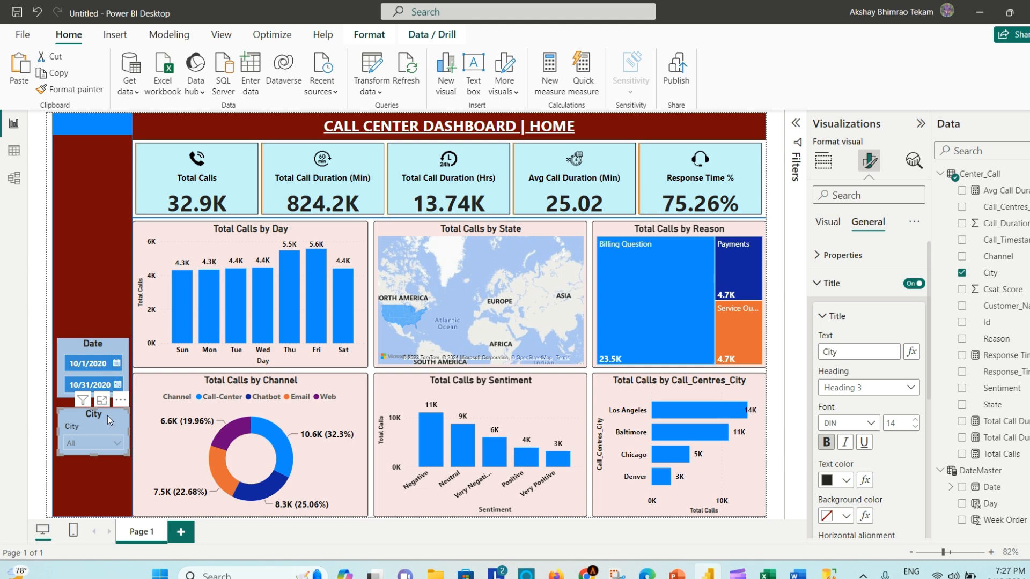
- Duplicate the City slicer, place the copy directly below the original, and title the copy "Channel"
left_click_drag(107, 417, 101, 463)
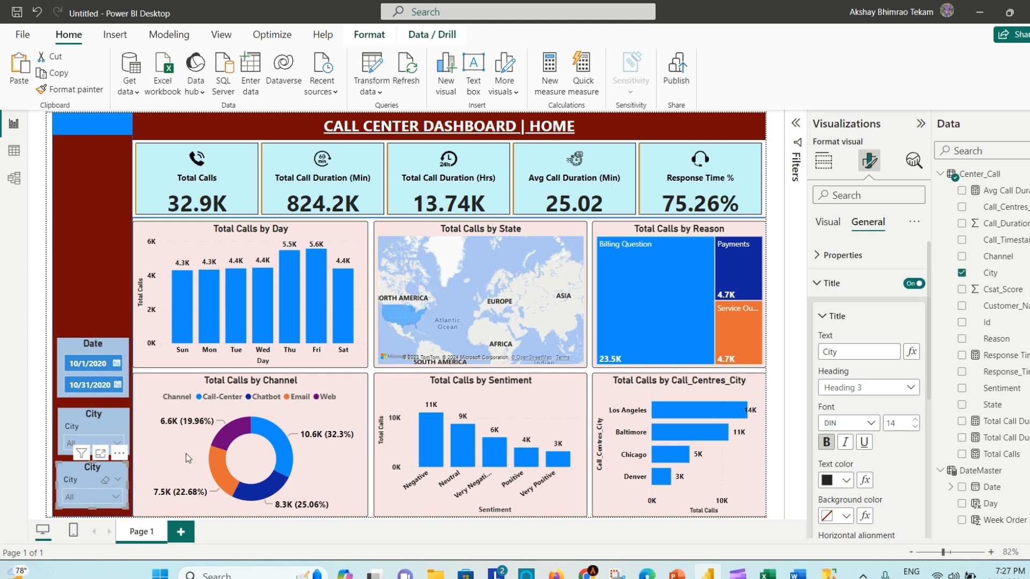
double_click(836, 352)
type("Channel")
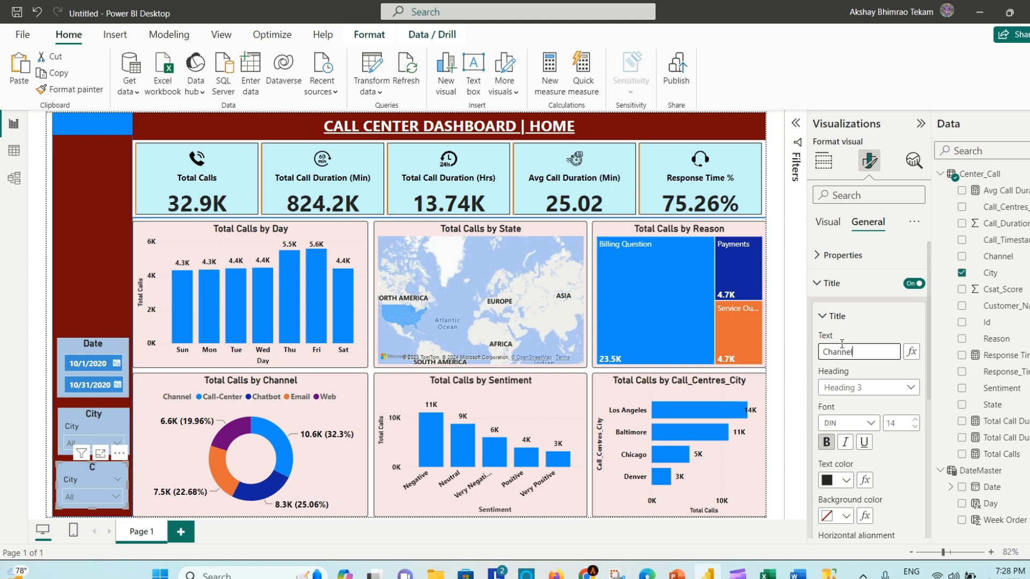
left_click(899, 324)
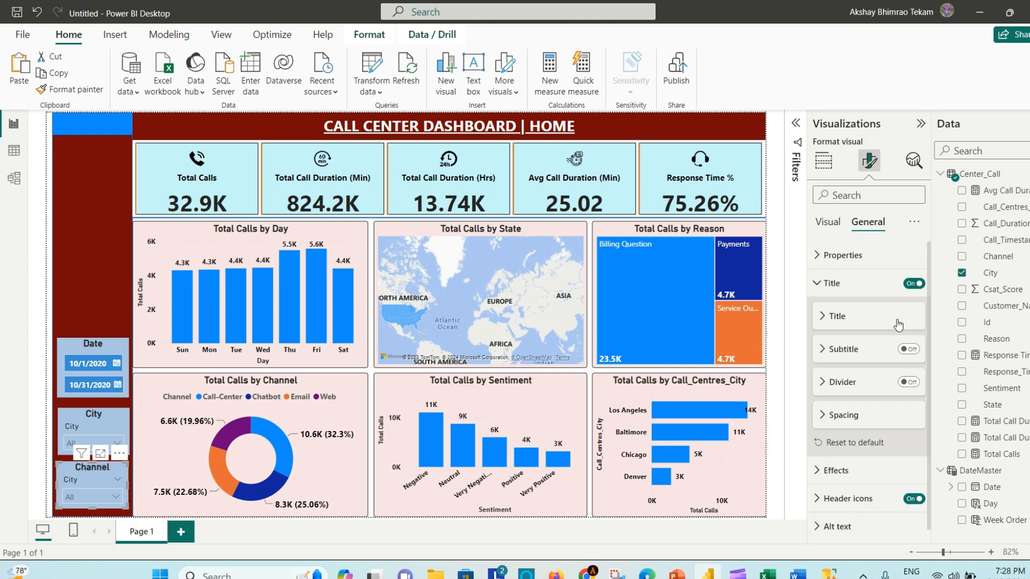
- Replace the copied slicer's City field with the Channel field from the Center_Call table
left_click(823, 159)
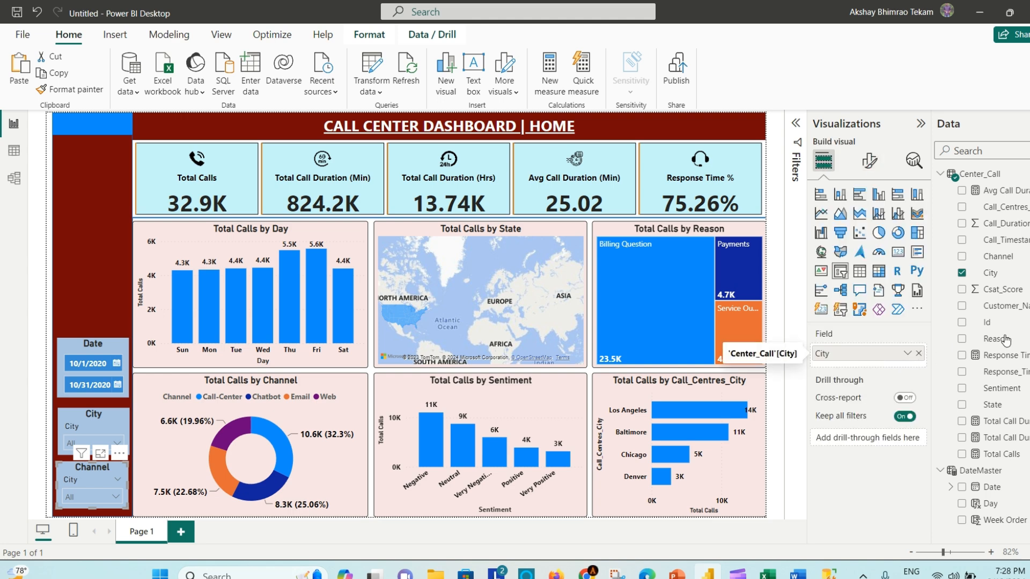
left_click_drag(1013, 258, 872, 356)
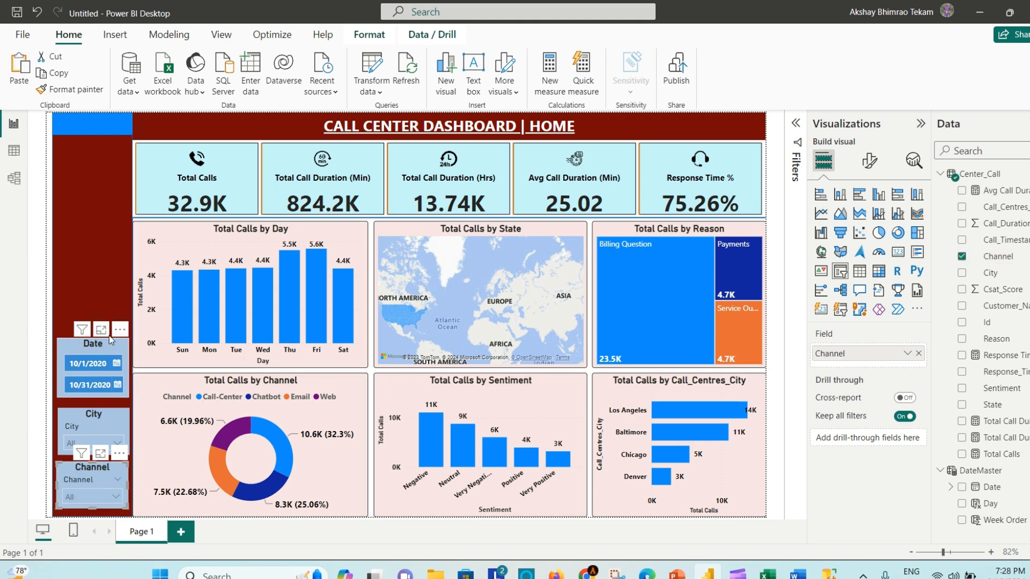
- Move the Date, City and Channel slicers slightly up the side panel, keeping them stacked in one aligned column
left_click_drag(110, 340, 108, 330)
left_click_drag(110, 414, 109, 398)
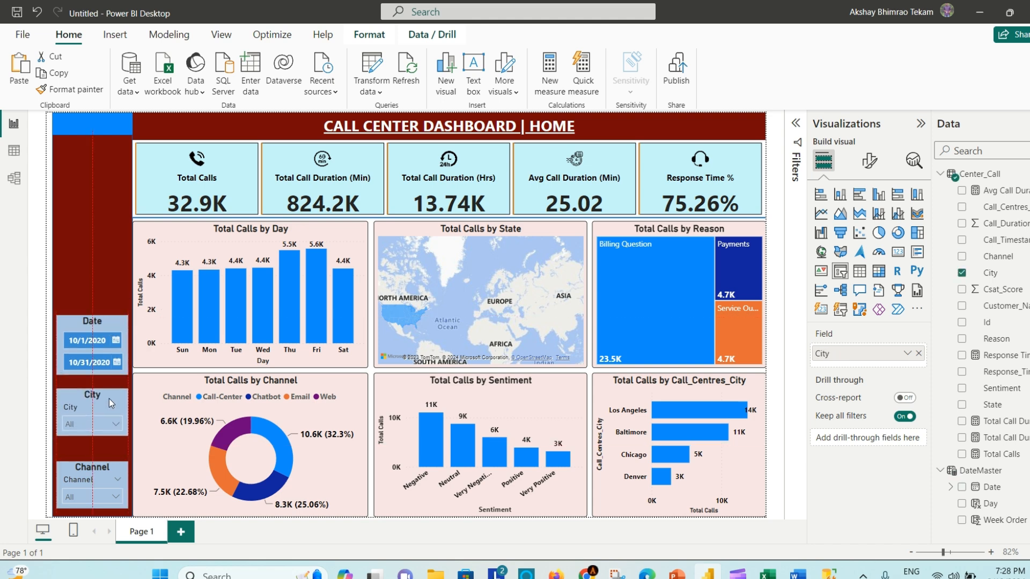
left_click_drag(107, 472, 106, 461)
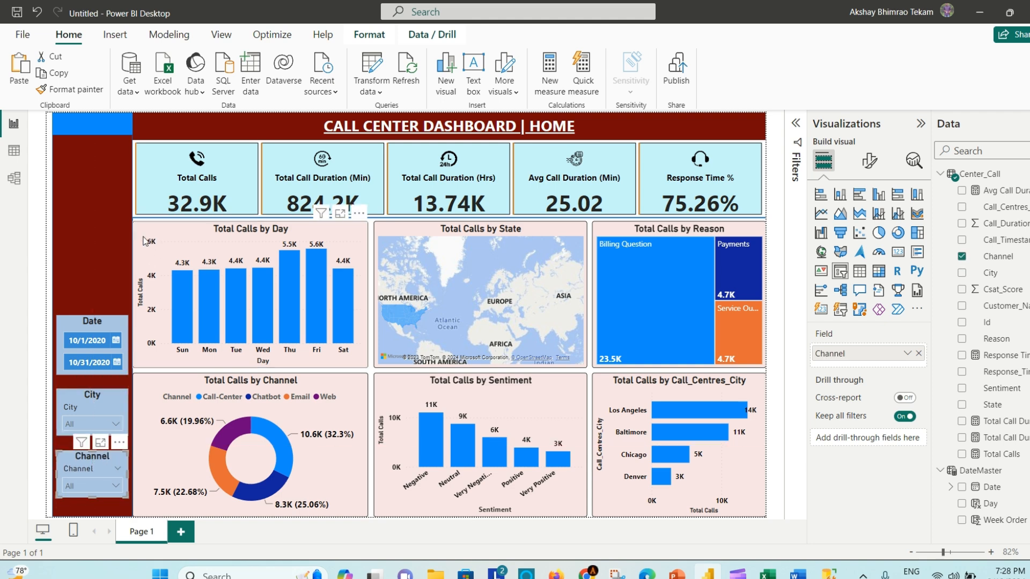
- Bring the Date slicer to the front, above the dark red side panel shape
left_click(120, 262)
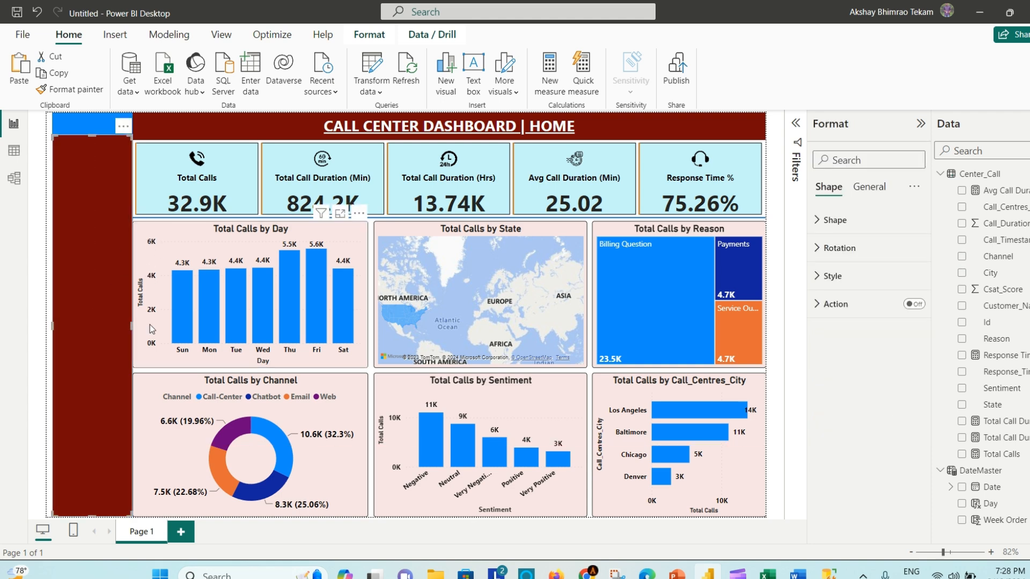
left_click(142, 354)
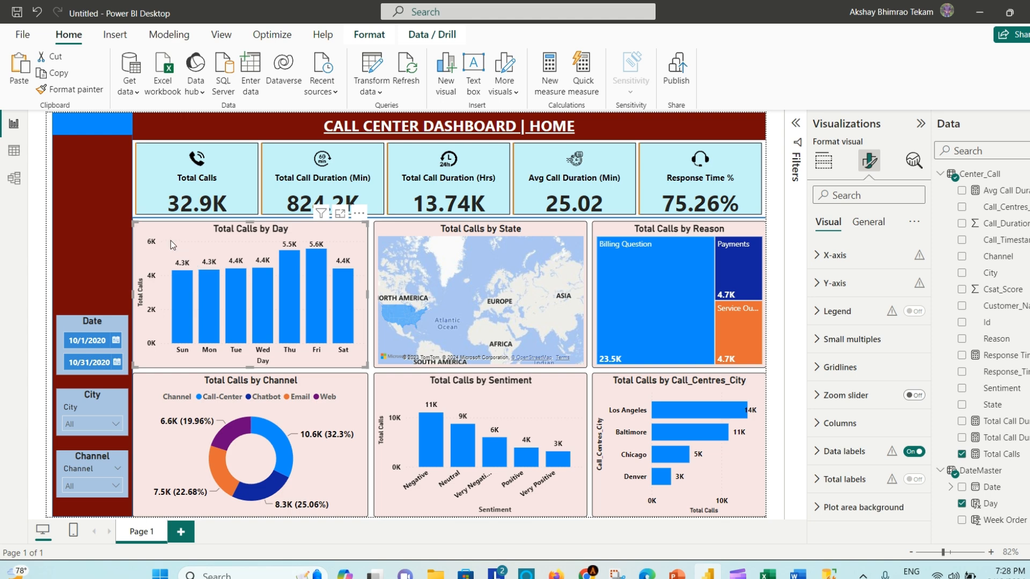
left_click(114, 326)
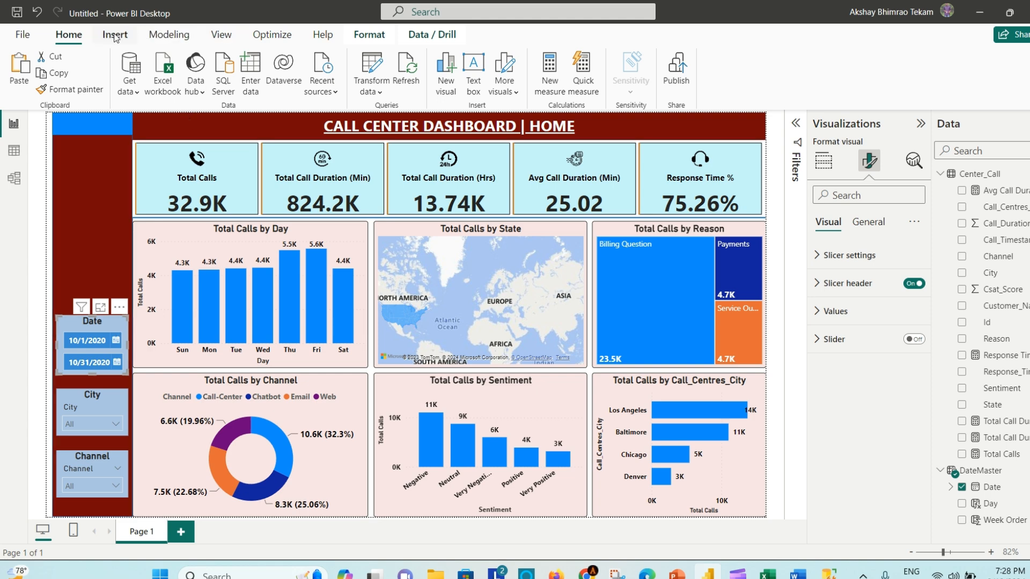
left_click(358, 35)
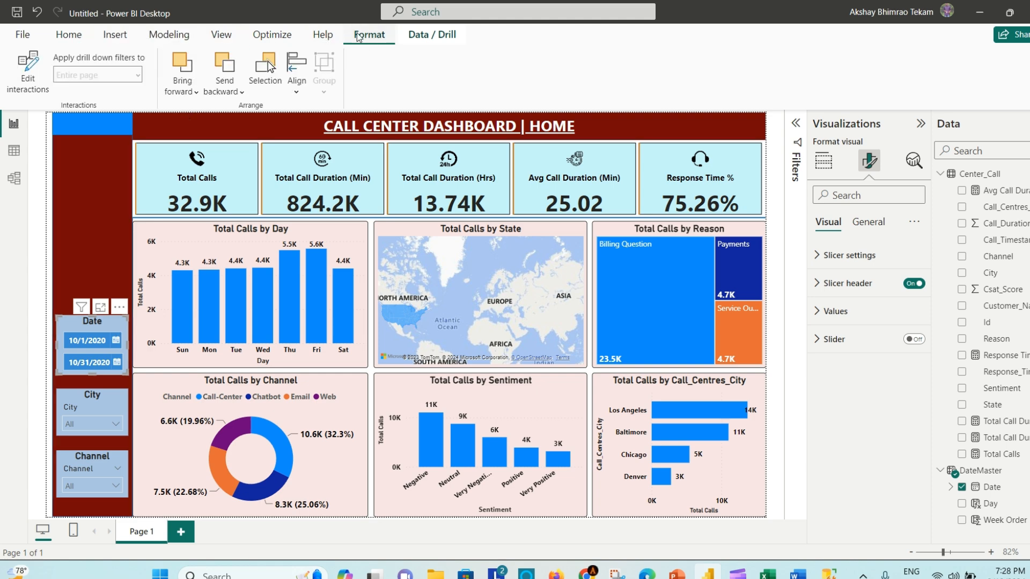
left_click(193, 93)
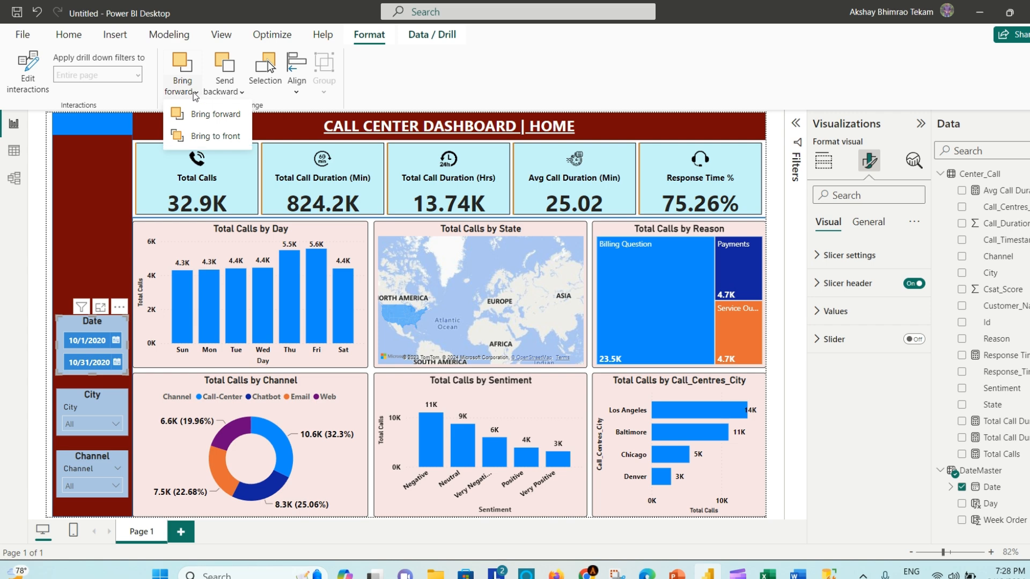
left_click(214, 137)
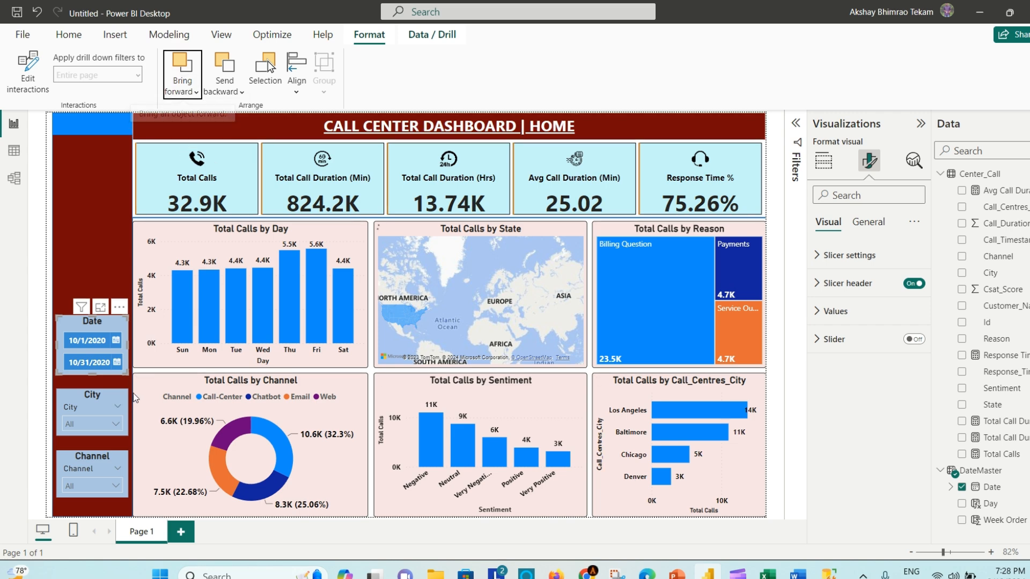
- Bring the City slicer and the Channel slicer to the front as well
left_click(116, 397)
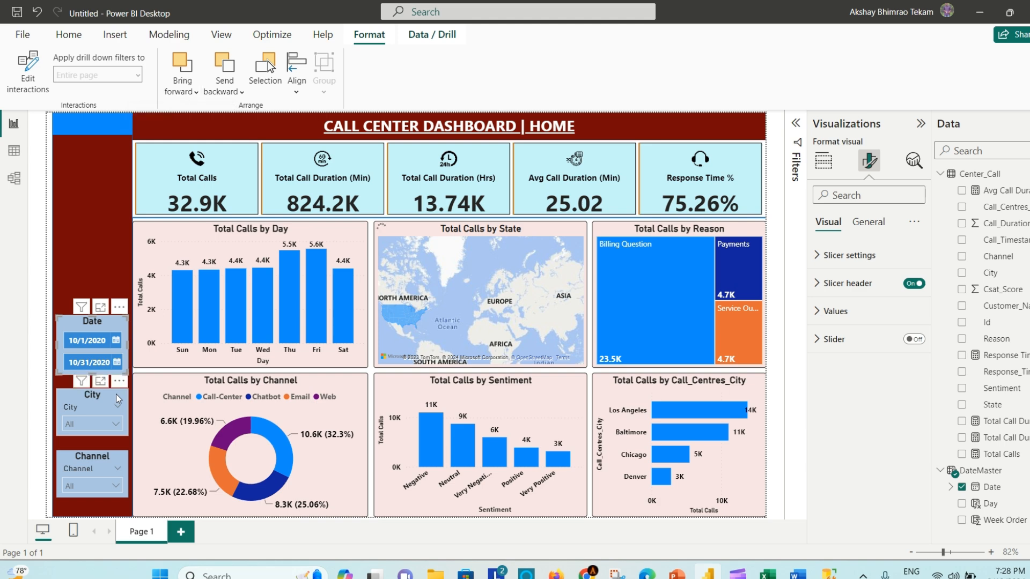
left_click(183, 86)
left_click(214, 136)
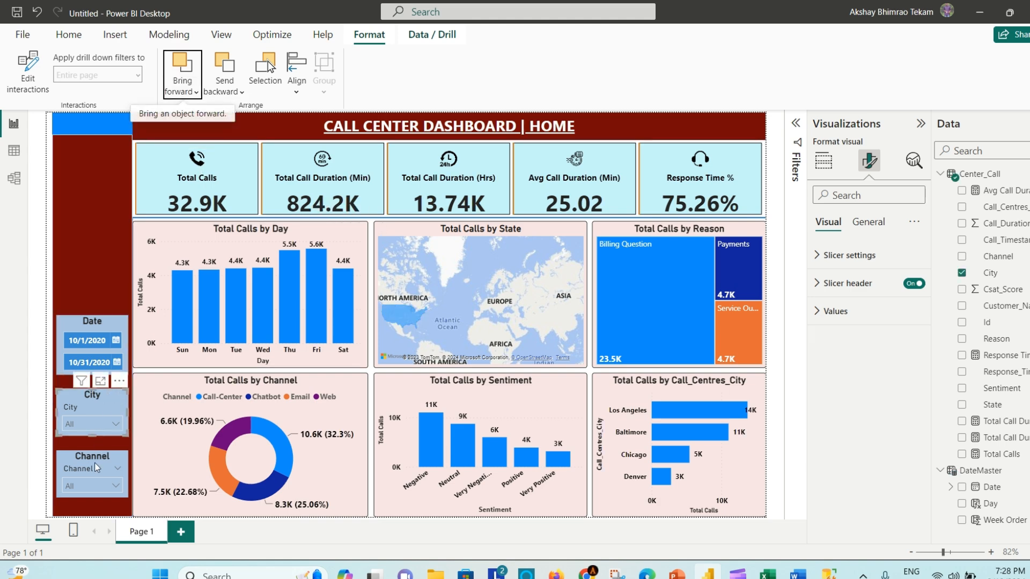
left_click(122, 456)
left_click(195, 87)
left_click(214, 136)
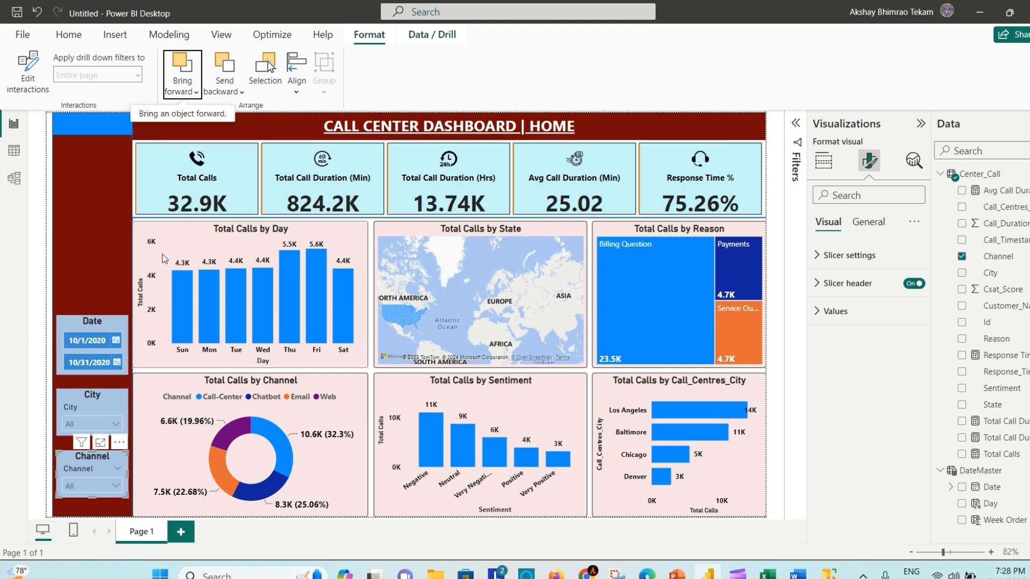
left_click(174, 231)
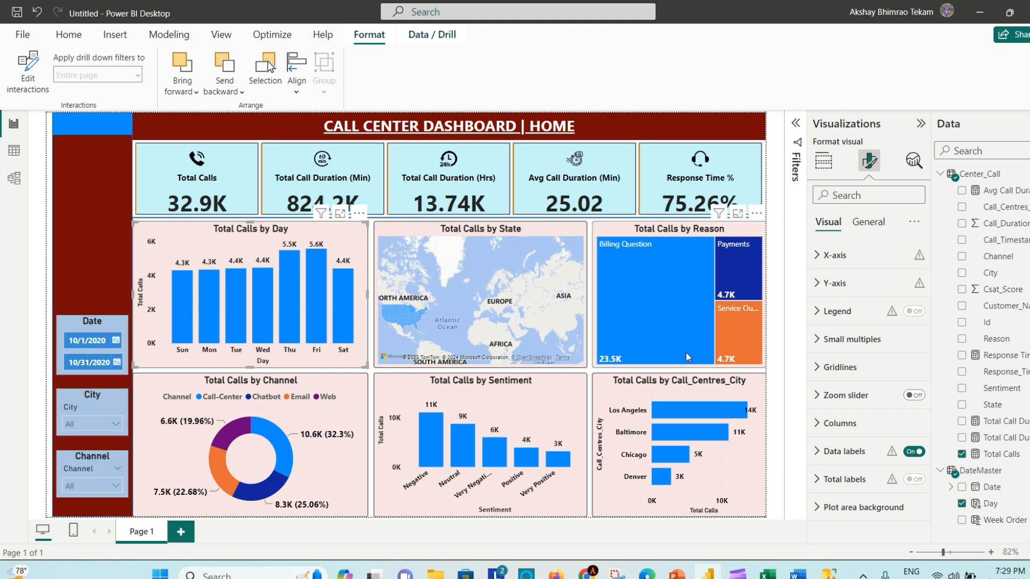
mouse_move(642, 276)
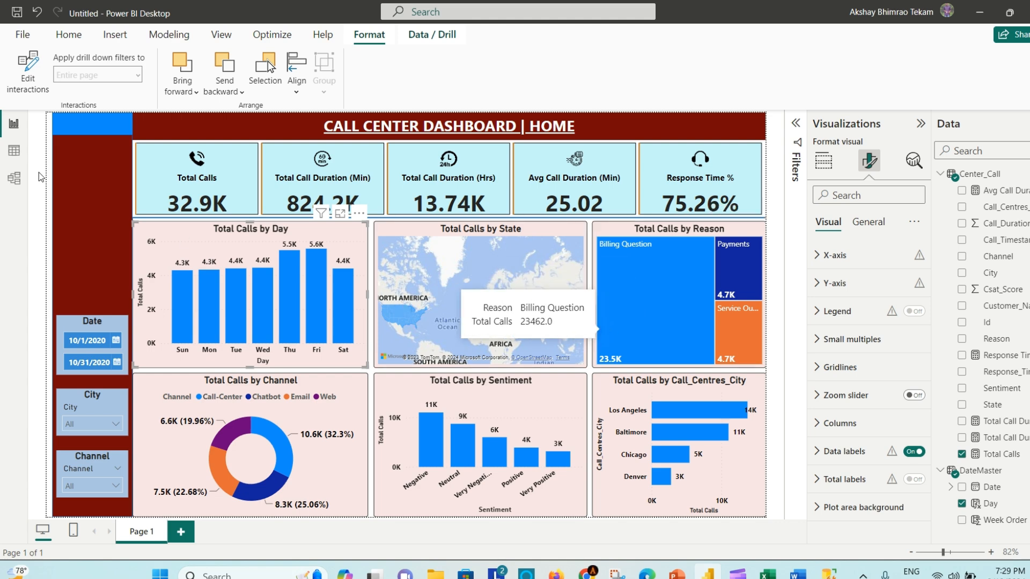
- Insert the headphones image from the project's Images folder onto the report page
left_click(115, 35)
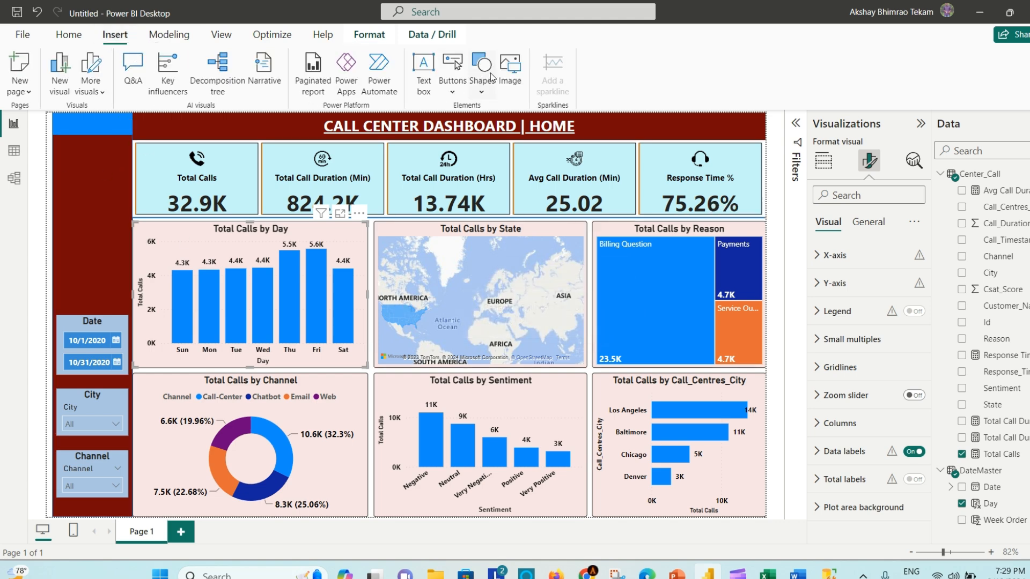
left_click(512, 78)
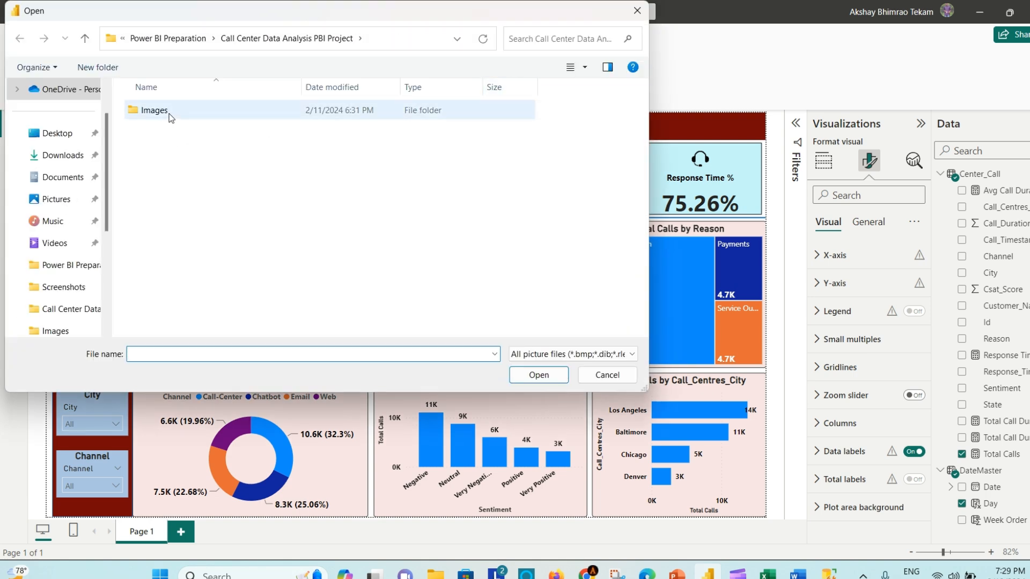
double_click(170, 115)
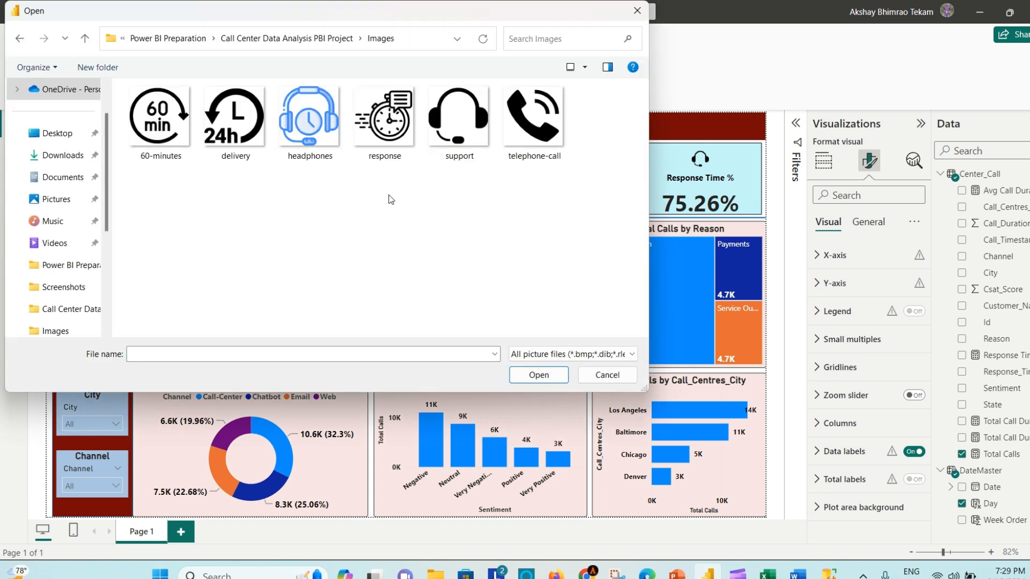
left_click(301, 129)
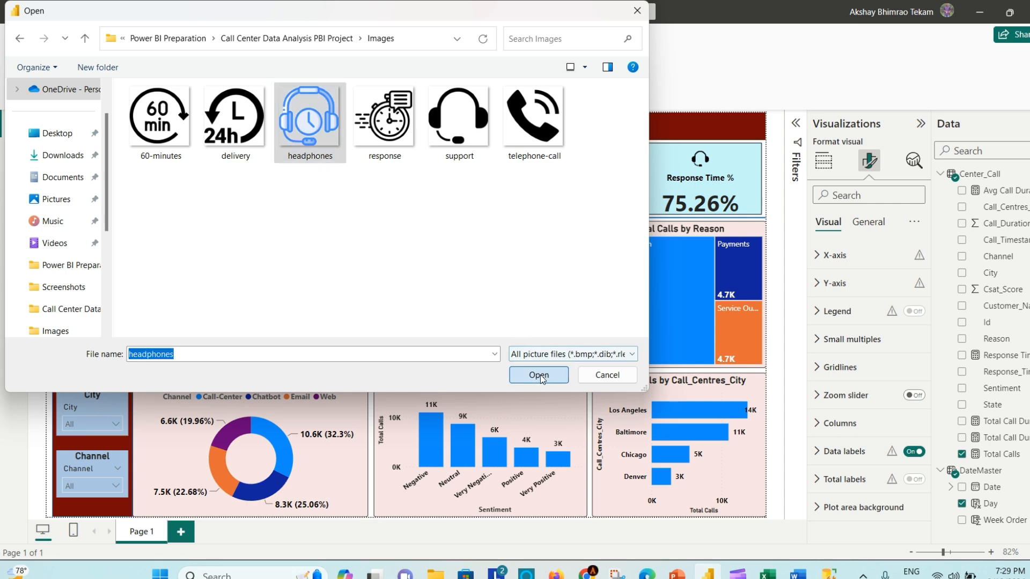
left_click(541, 376)
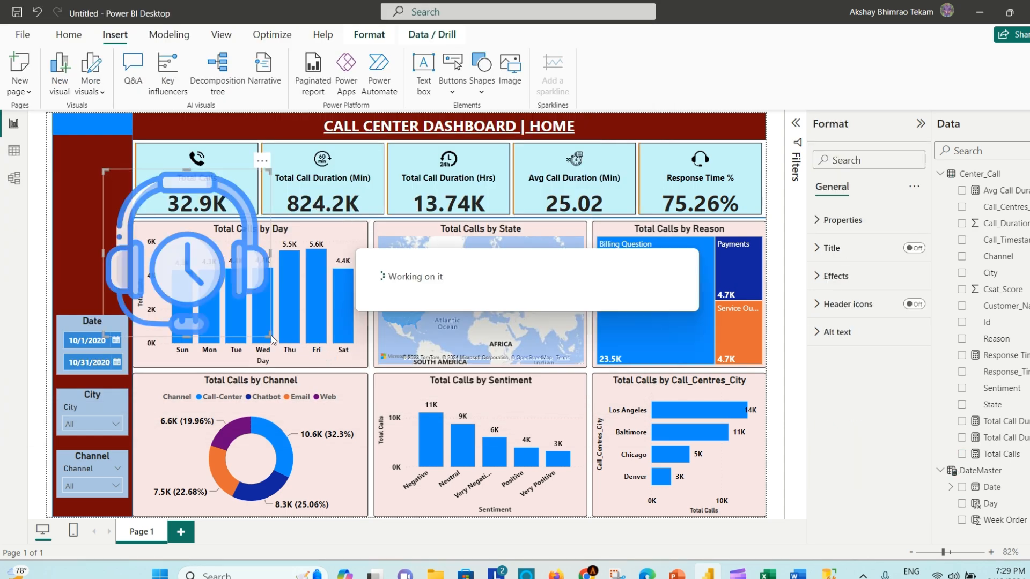
- Shrink the headphones image to the side panel's width and center it at the upper end of the panel
left_click_drag(269, 335, 110, 194)
left_click_drag(138, 233, 95, 185)
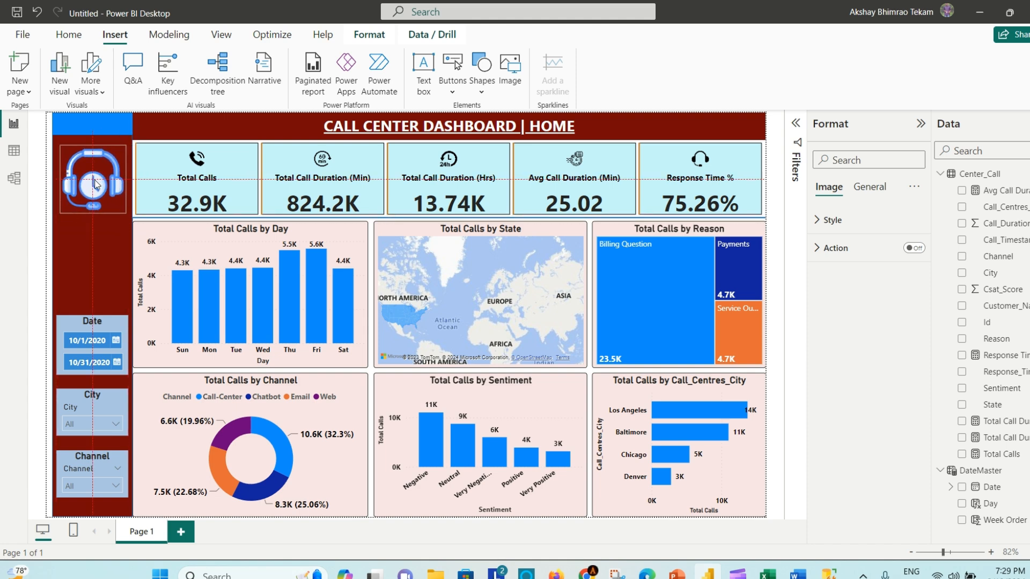
left_click_drag(95, 185, 96, 184)
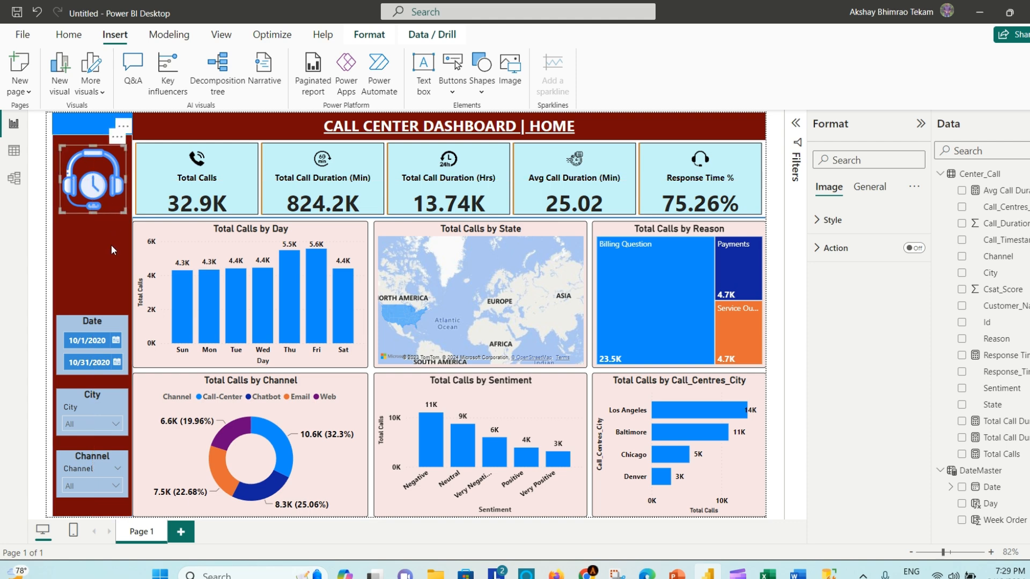
- Shorten the blue header rectangle from its left end so it no longer extends above the side panel
left_click(98, 117)
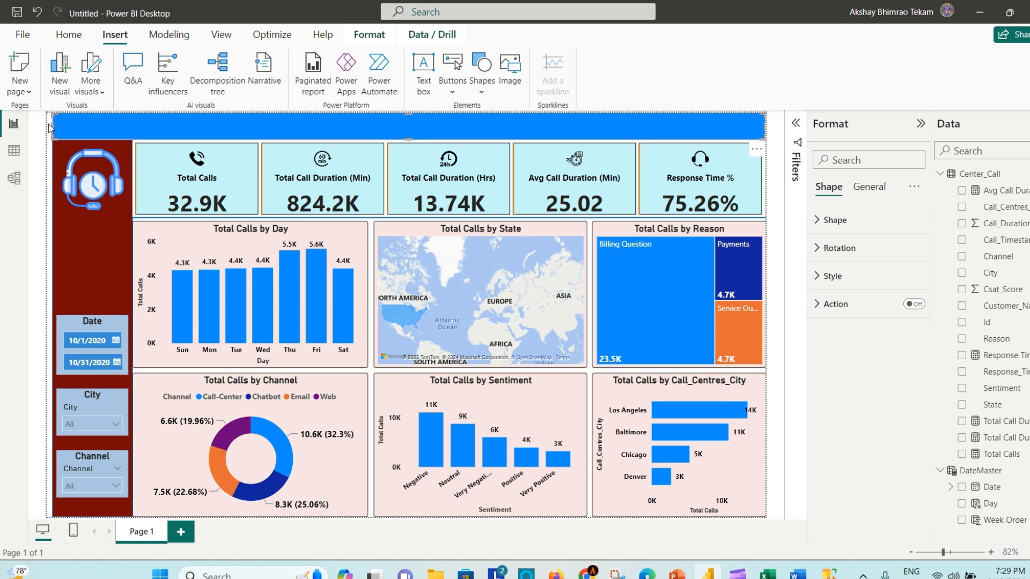
left_click_drag(52, 124, 132, 124)
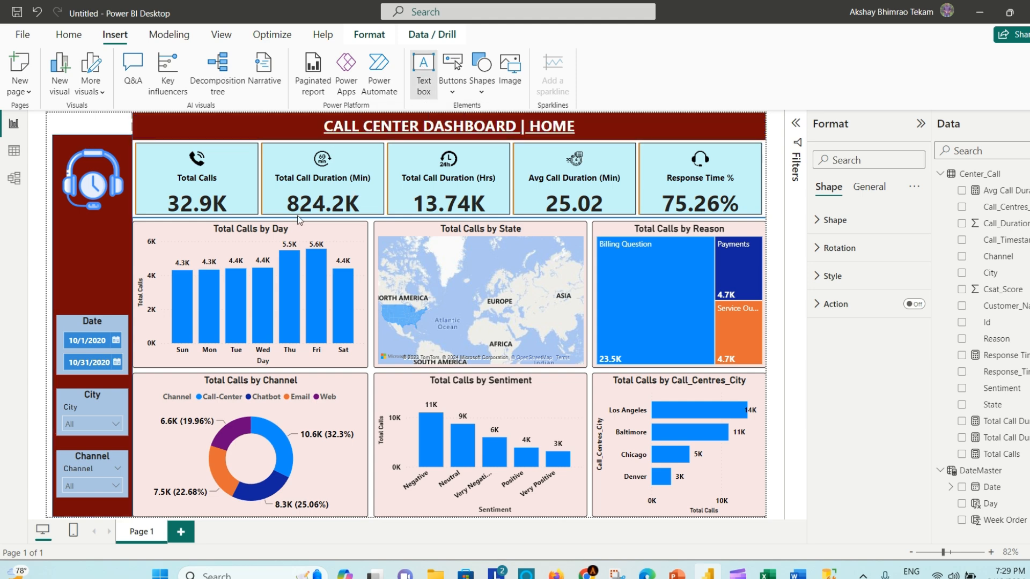
- Add a text box reading "DTILbs" and format its text as size 18, bold and white
left_click(186, 226)
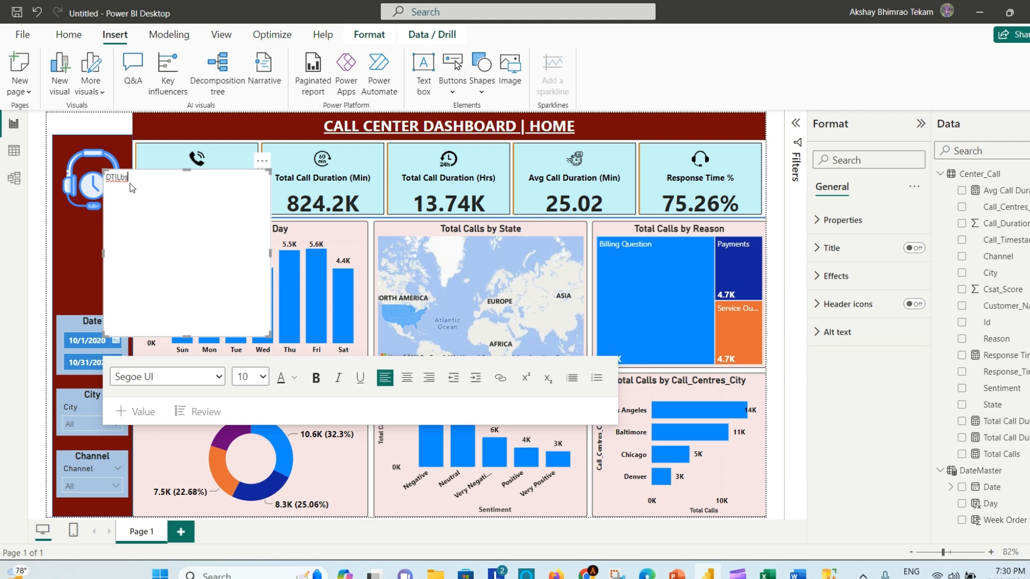
left_click_drag(110, 178, 125, 180)
left_click(256, 377)
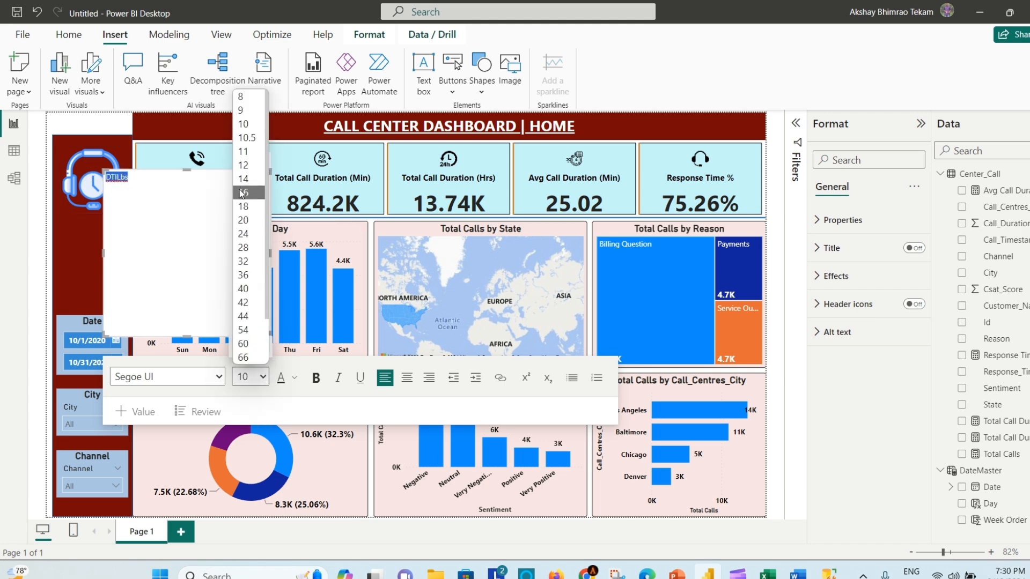
left_click(243, 205)
left_click(316, 377)
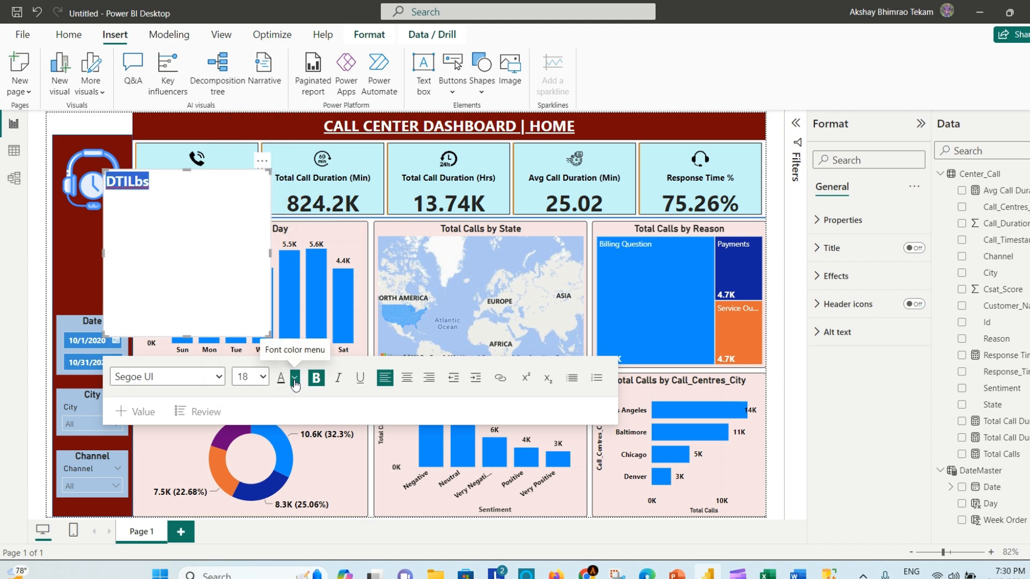
left_click(294, 379)
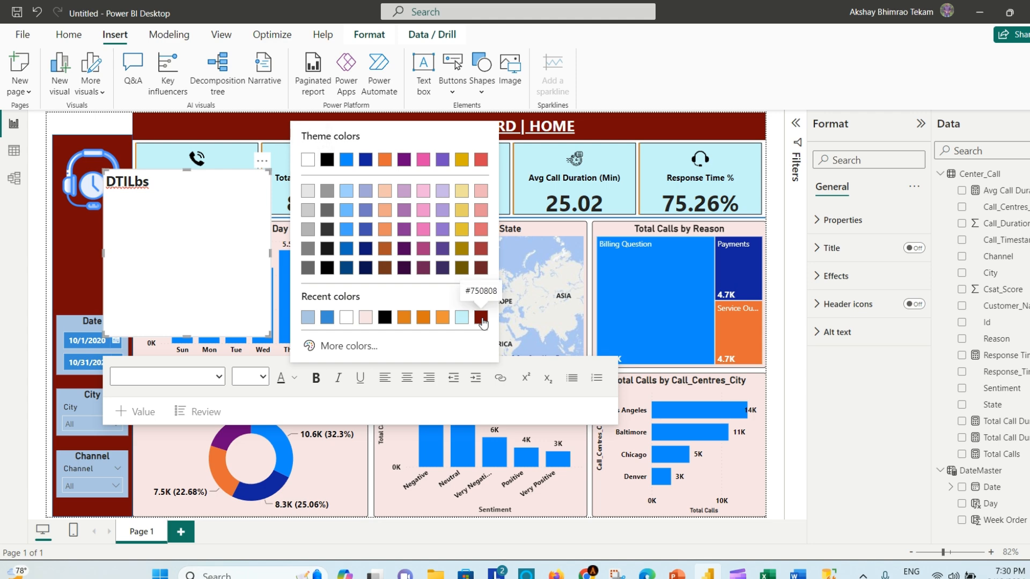
left_click(347, 317)
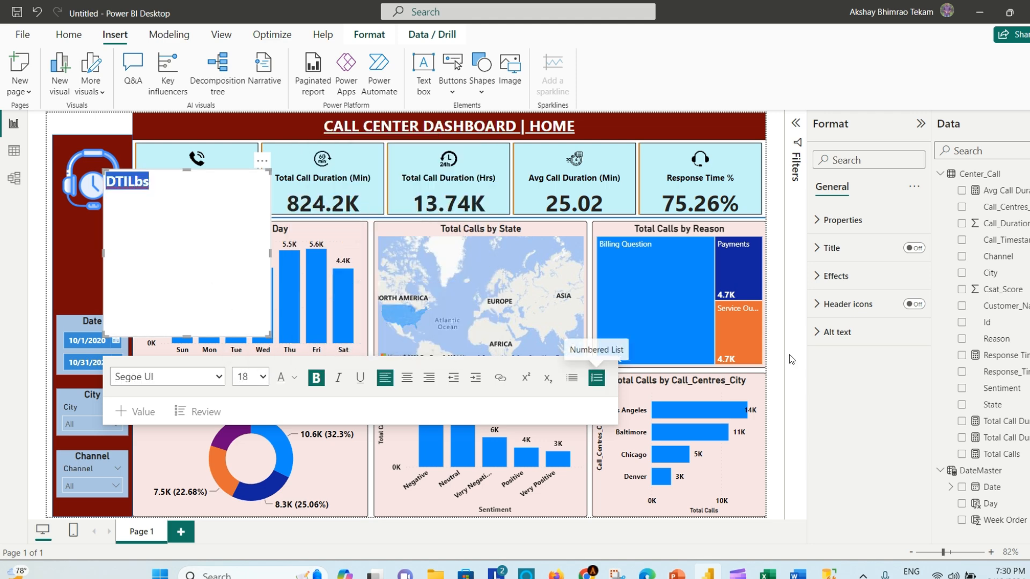
- Give the DTILbs text box a #87A6DB background and shrink it into the page corner above the side panel
left_click(828, 220)
left_click(828, 220)
left_click(832, 276)
left_click(908, 309)
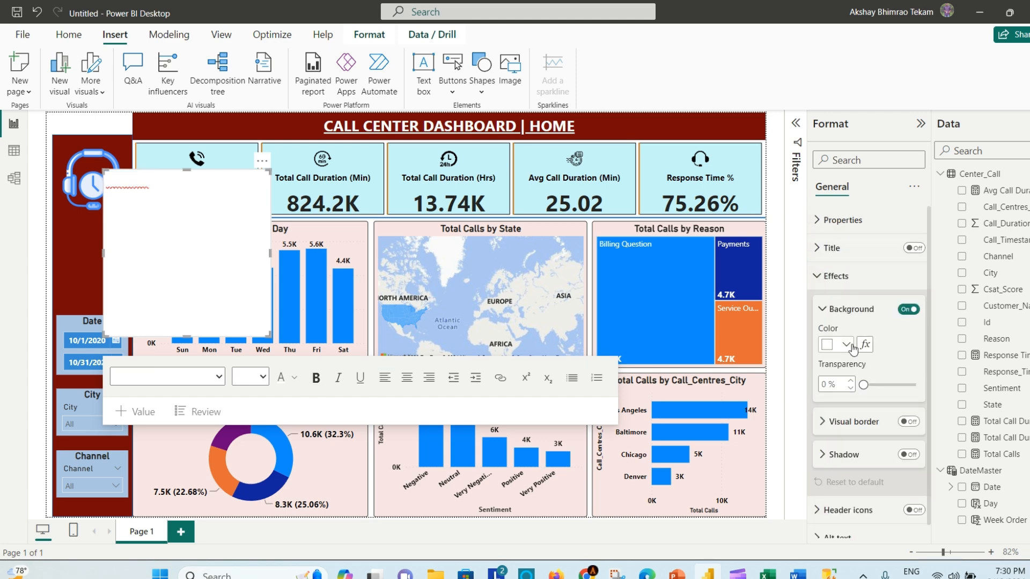
left_click(846, 344)
left_click(877, 314)
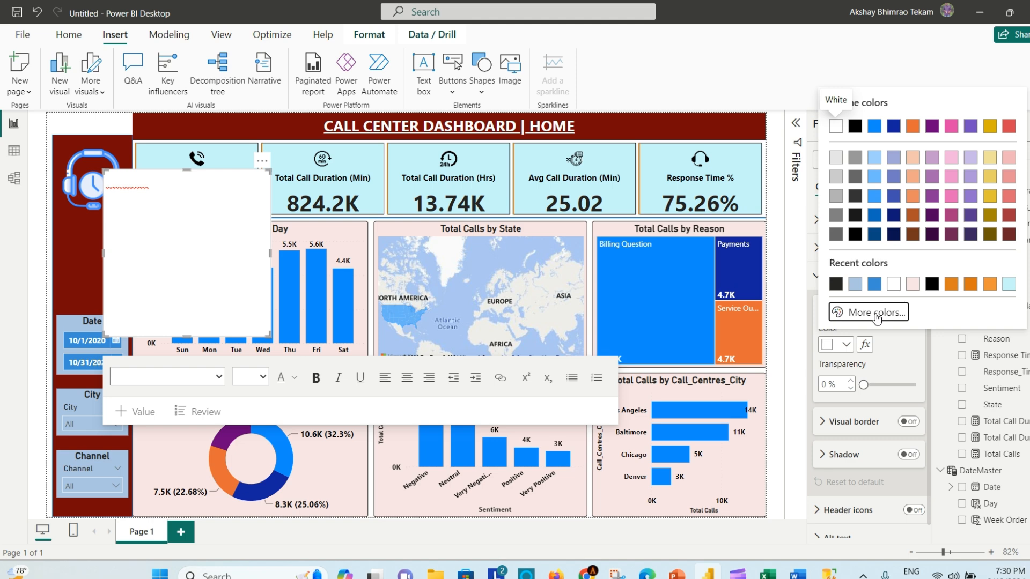
left_click(942, 268)
left_click(896, 121)
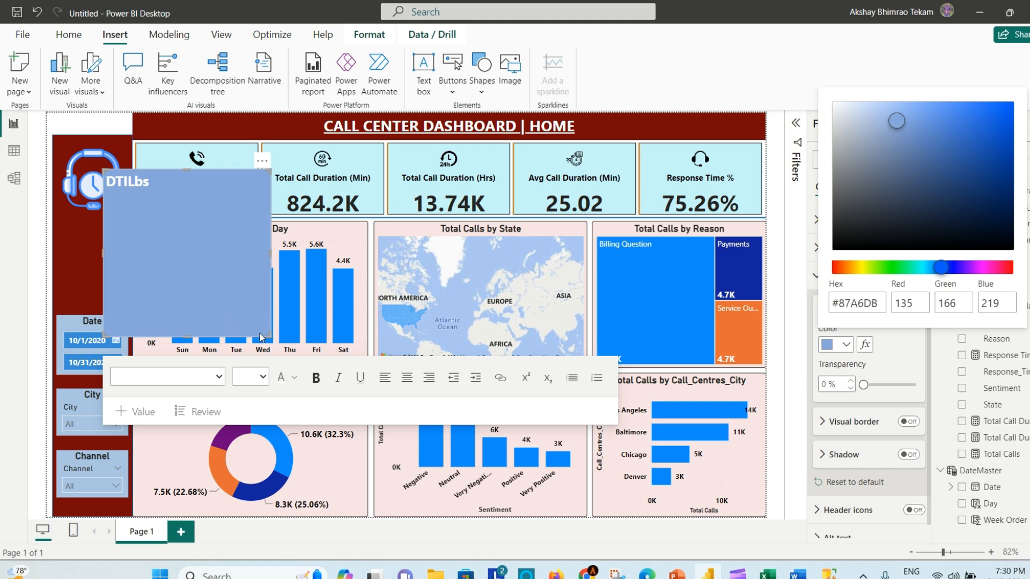
left_click_drag(271, 336, 133, 130)
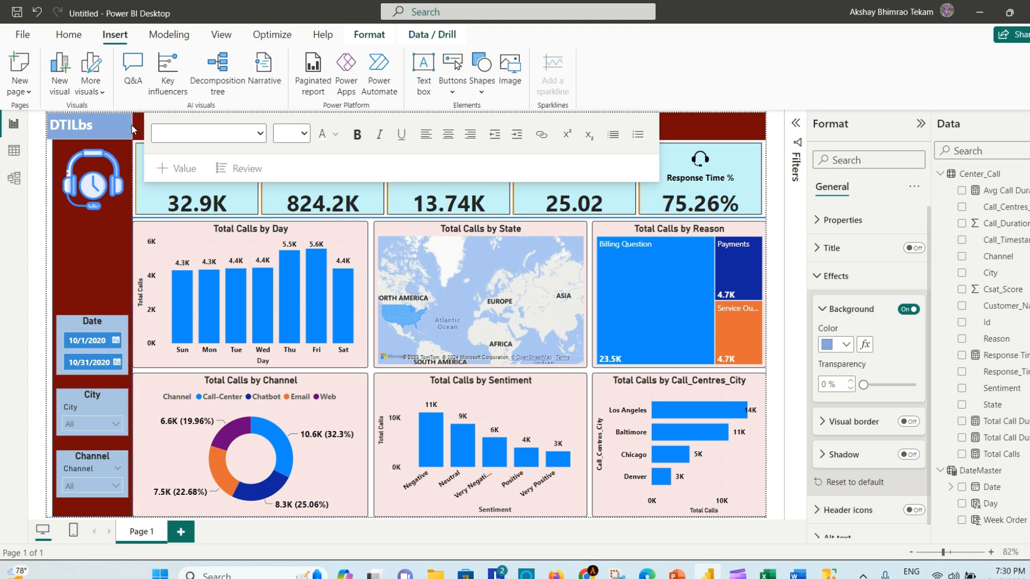
- Widen the dark red side panel to the page's outer edge and re-center the headphones image on it
left_click(85, 247)
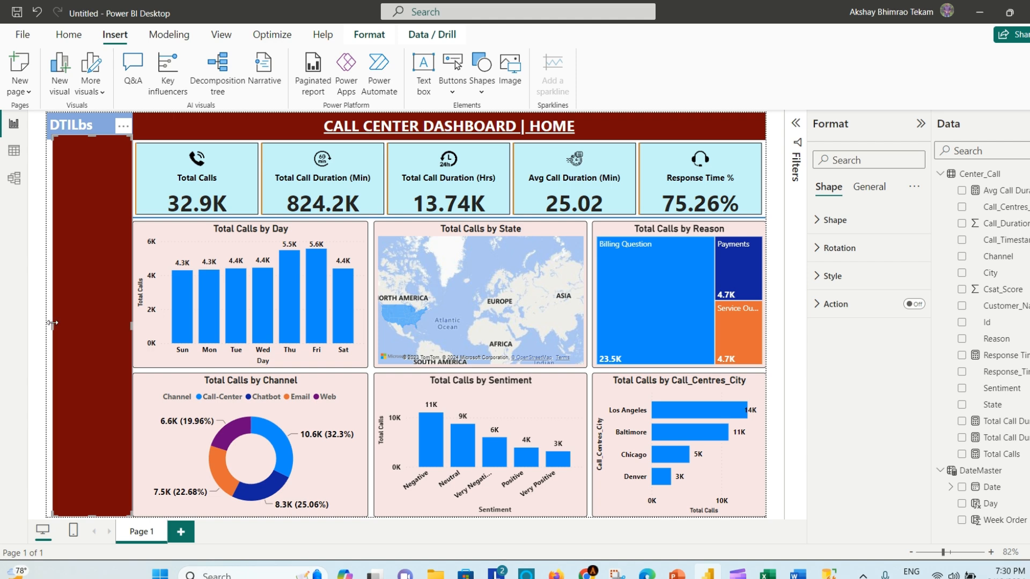
left_click_drag(52, 327, 46, 327)
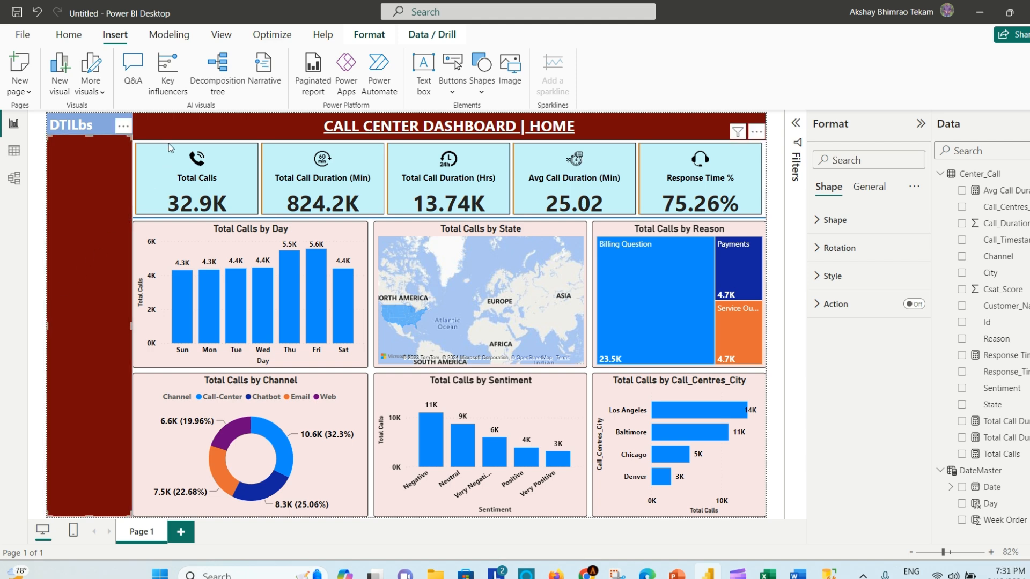
left_click(155, 163)
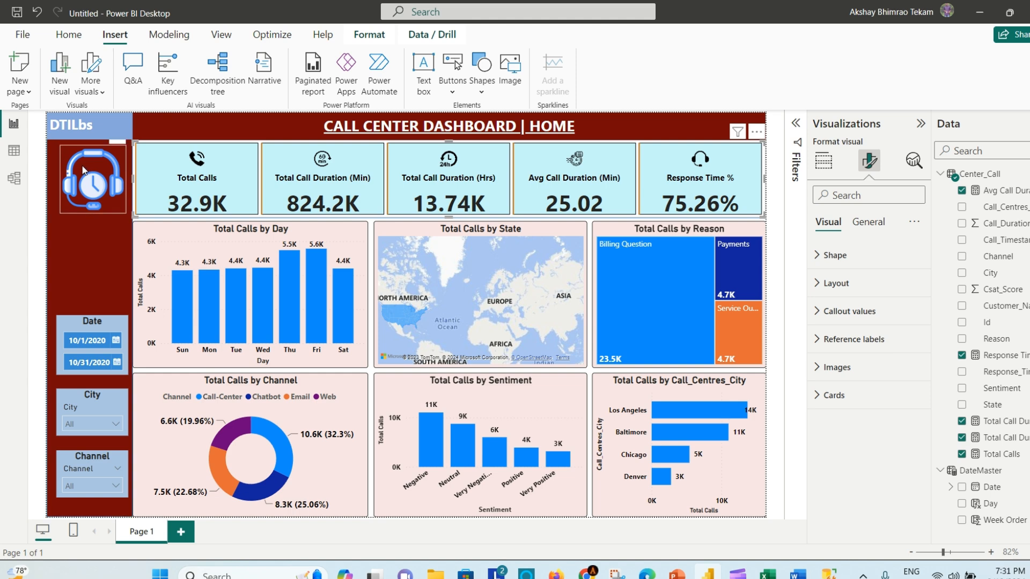
left_click_drag(79, 171, 79, 171)
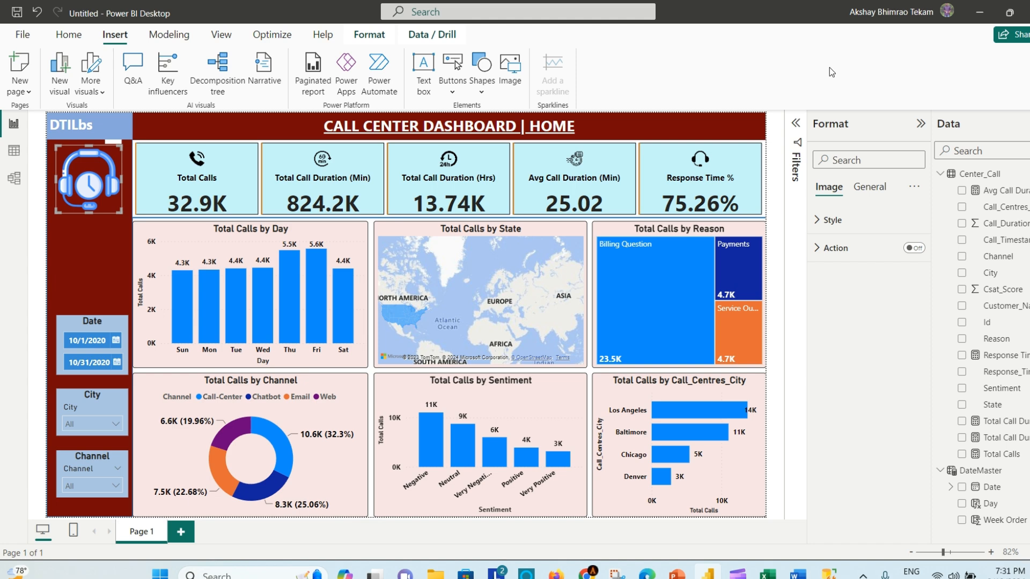
- Recolor the word HOME in the dashboard title to gold
left_click(555, 127)
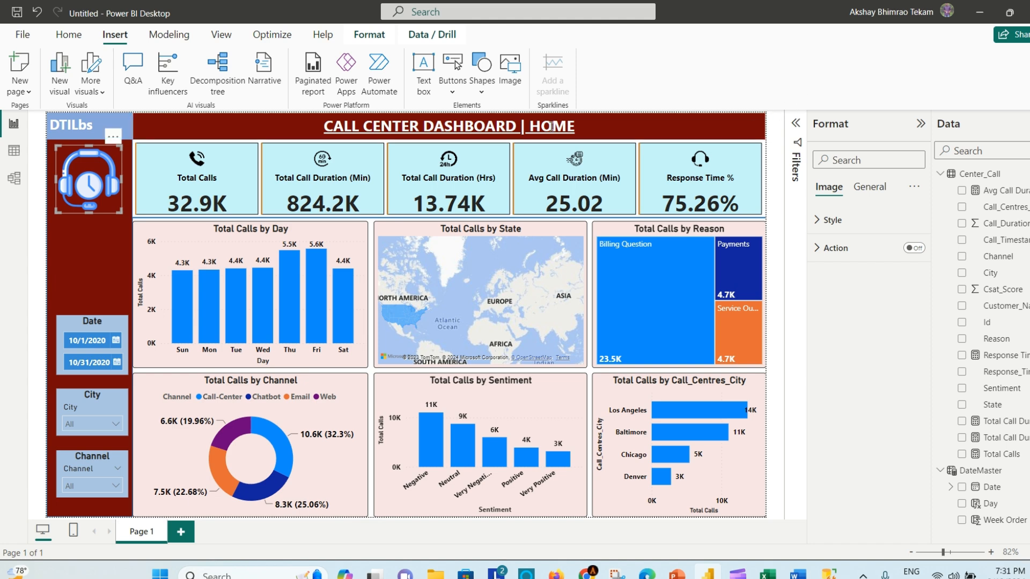
double_click(557, 129)
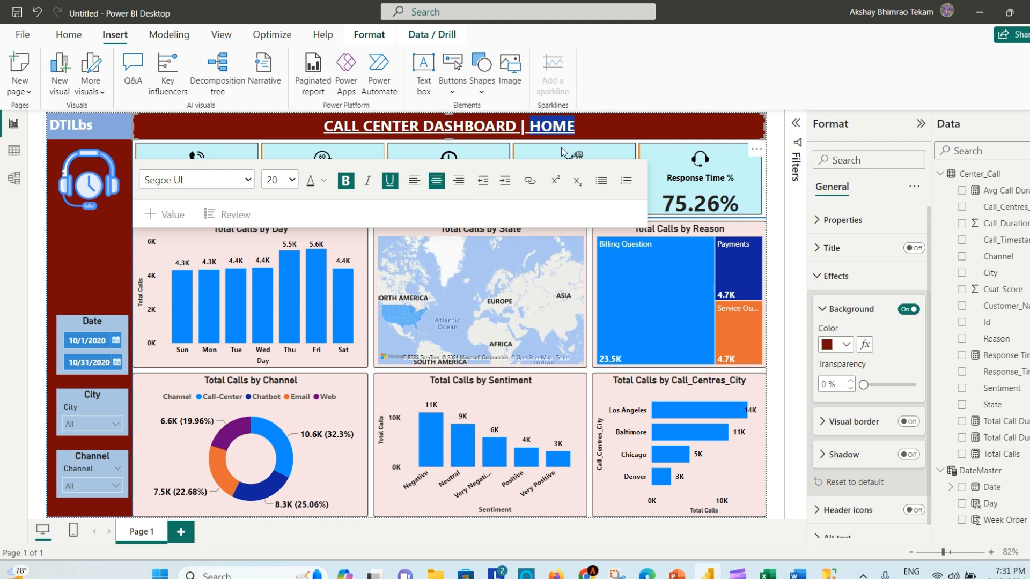
left_click(323, 181)
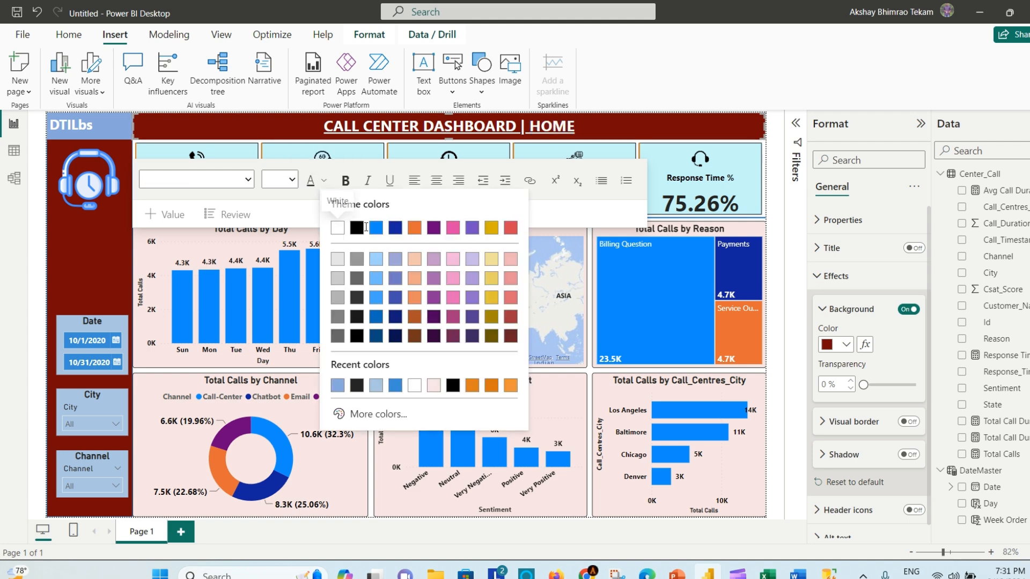
left_click(491, 299)
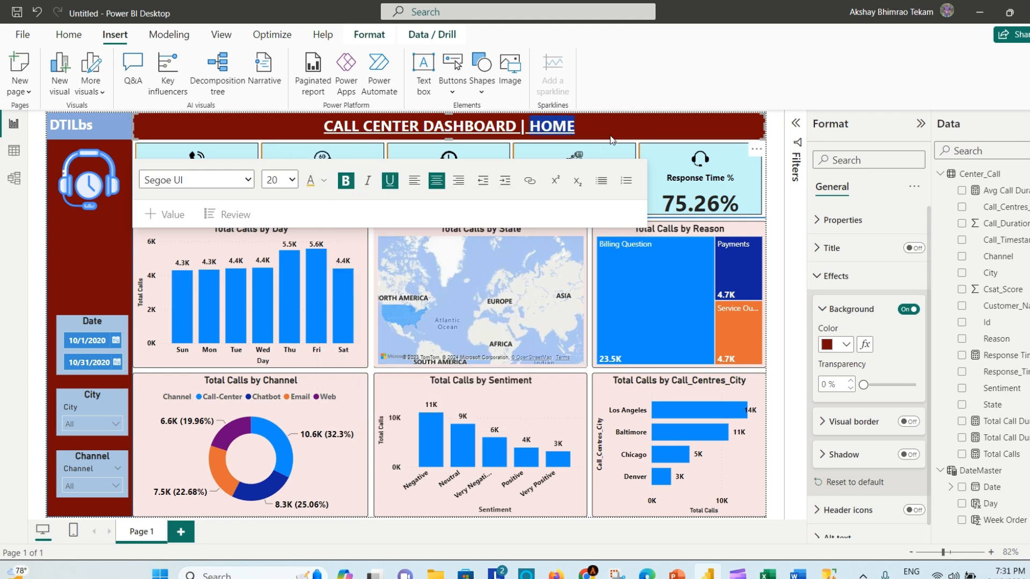
left_click(600, 124)
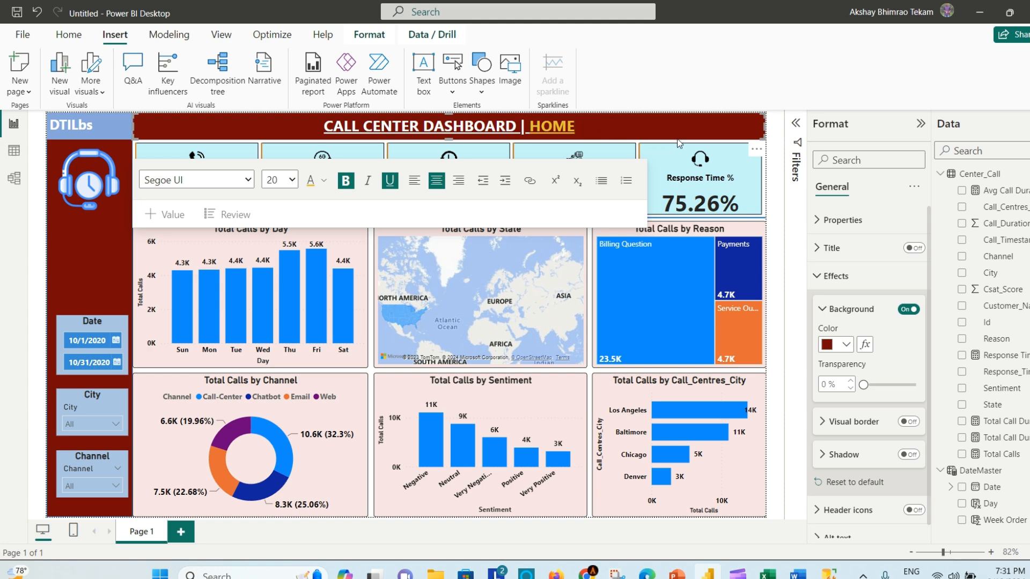
left_click(770, 459)
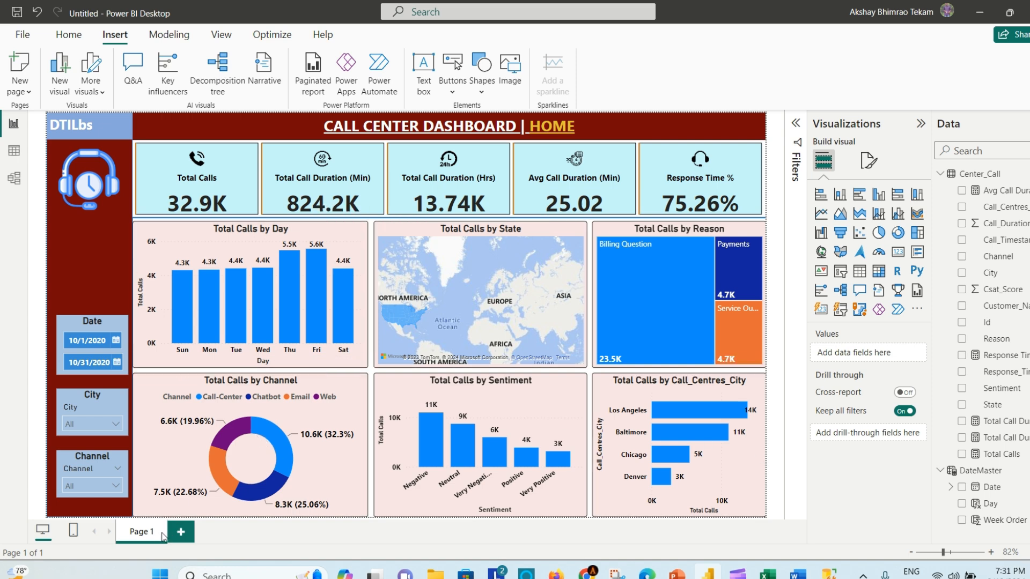
- Rename the report page Page 1 as Home
double_click(142, 532)
key("BackSpace")
type("Home")
key("Return")
- Duplicate the Home page and rename the copy as Grid
right_click(144, 537)
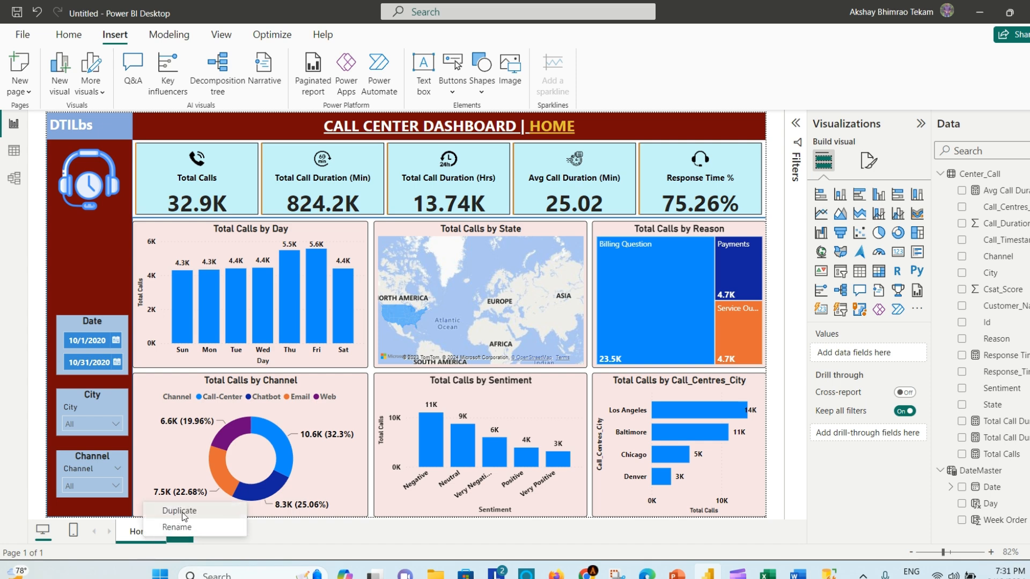
left_click(236, 510)
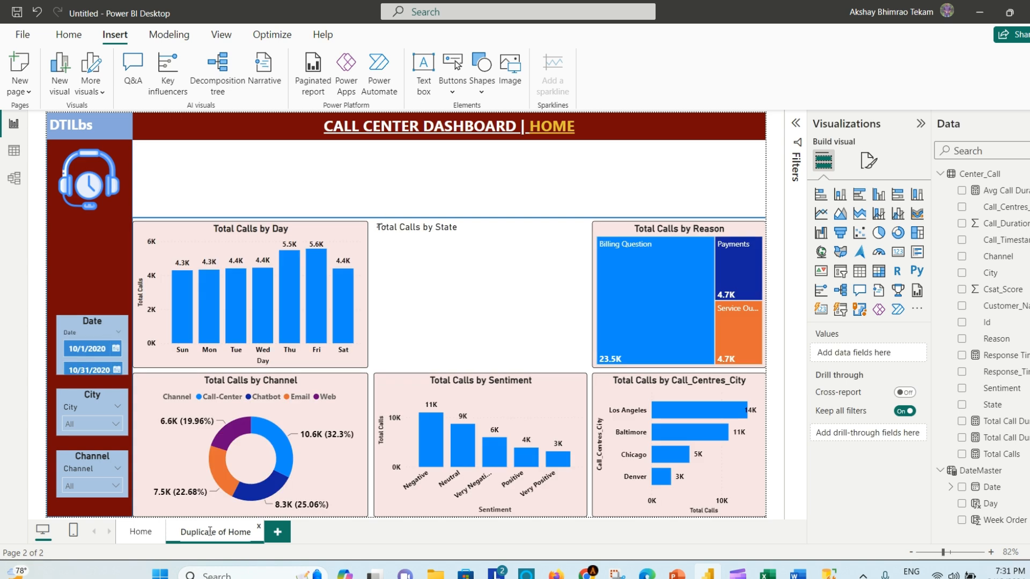
double_click(211, 532)
triple_click(210, 532)
type("Crid")
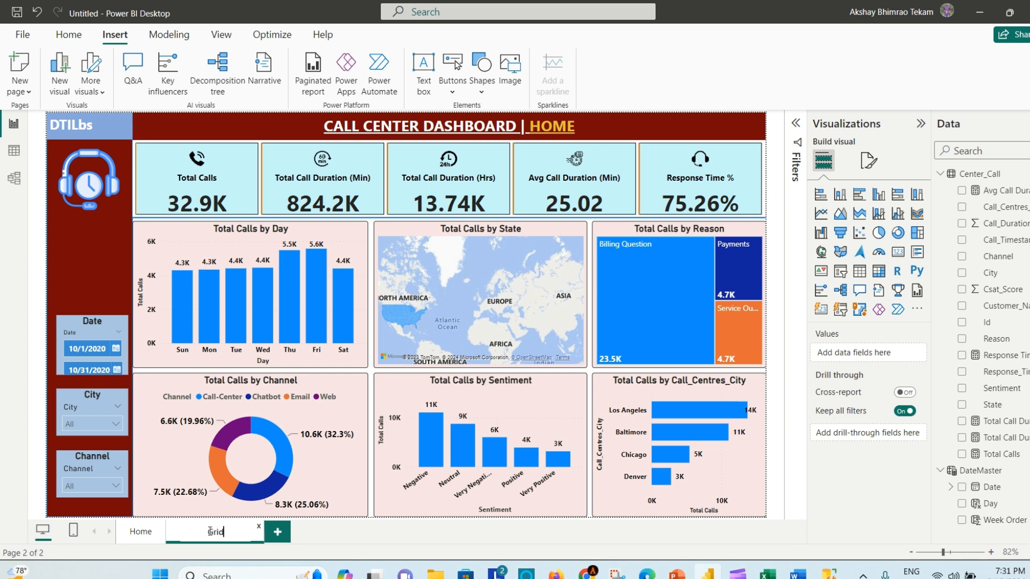
left_click(310, 537)
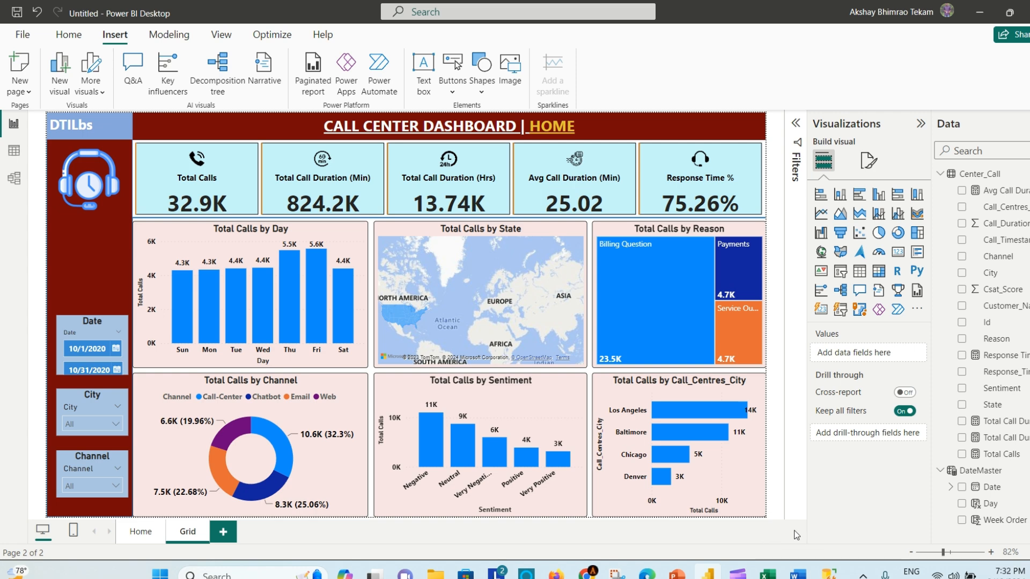
- Switch to the BRD Document in Word, review the Dashboard 2: Grid requirements, and return to Power BI
left_click(798, 573)
scroll(475, 416, "down", 2)
scroll(468, 417, "down", 2)
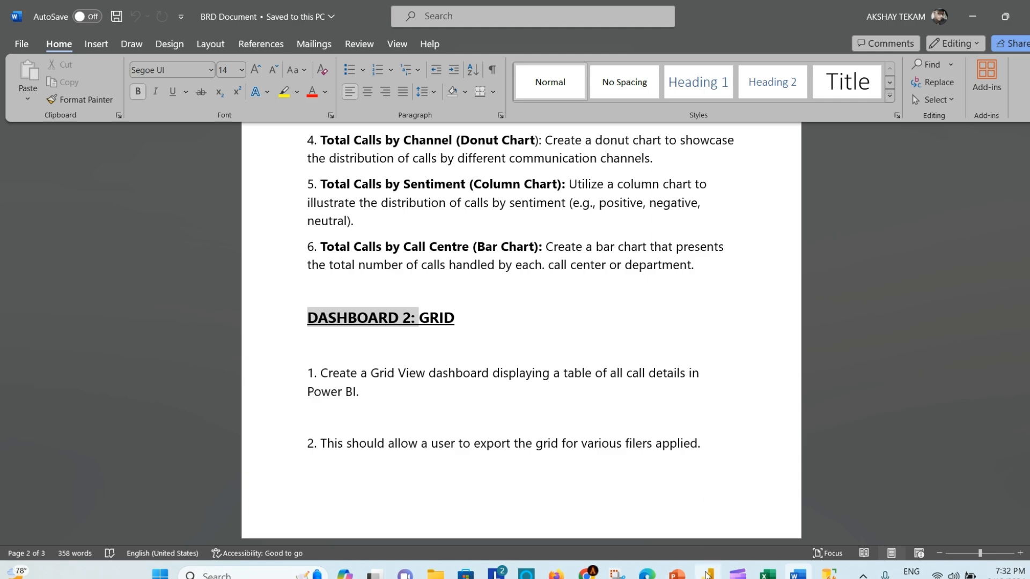
left_click(708, 573)
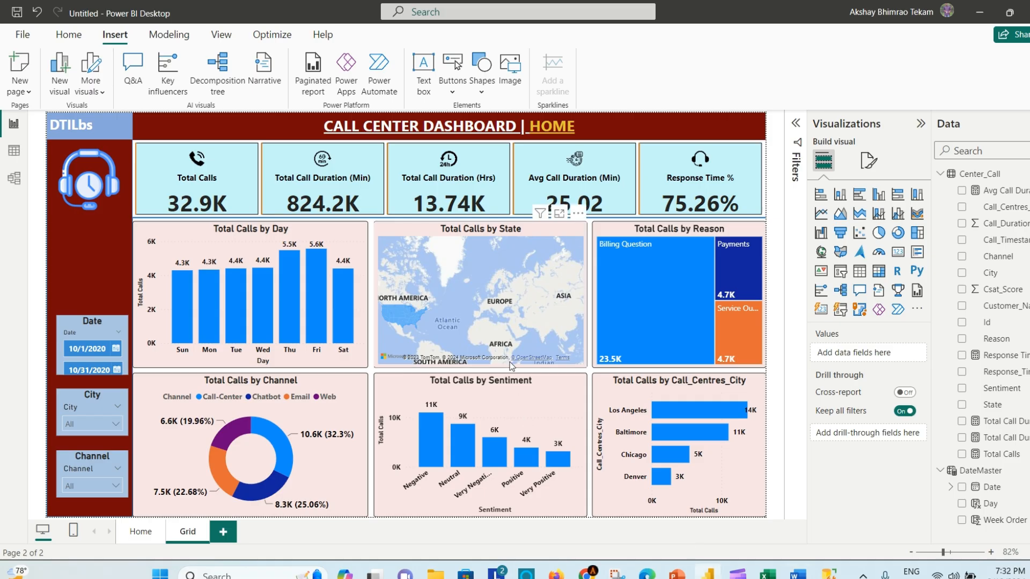
- Delete the Day, State, Reason, Channel, Sentiment and Call_Centres_City charts from the Grid page
left_click(334, 230)
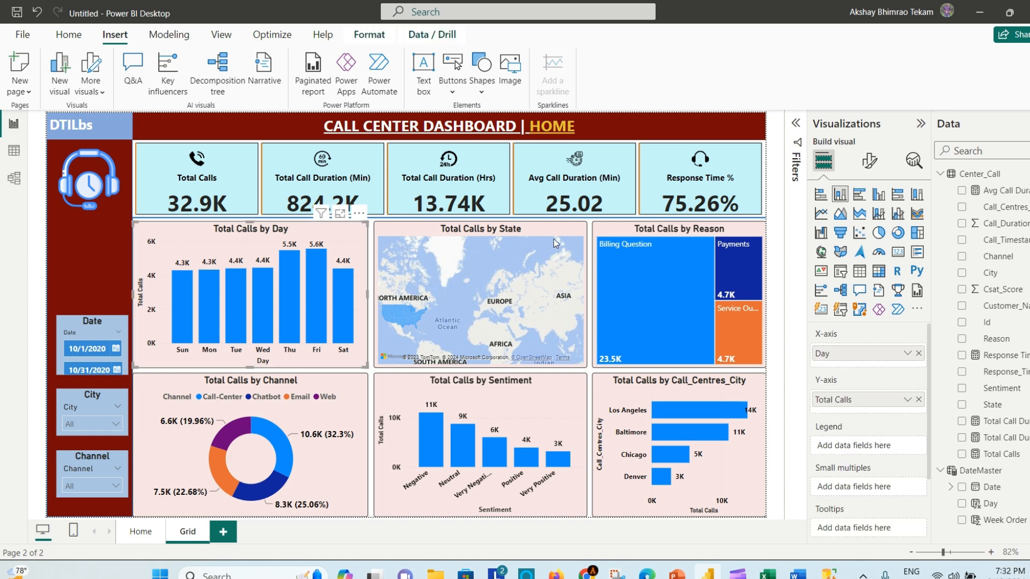
key("Delete")
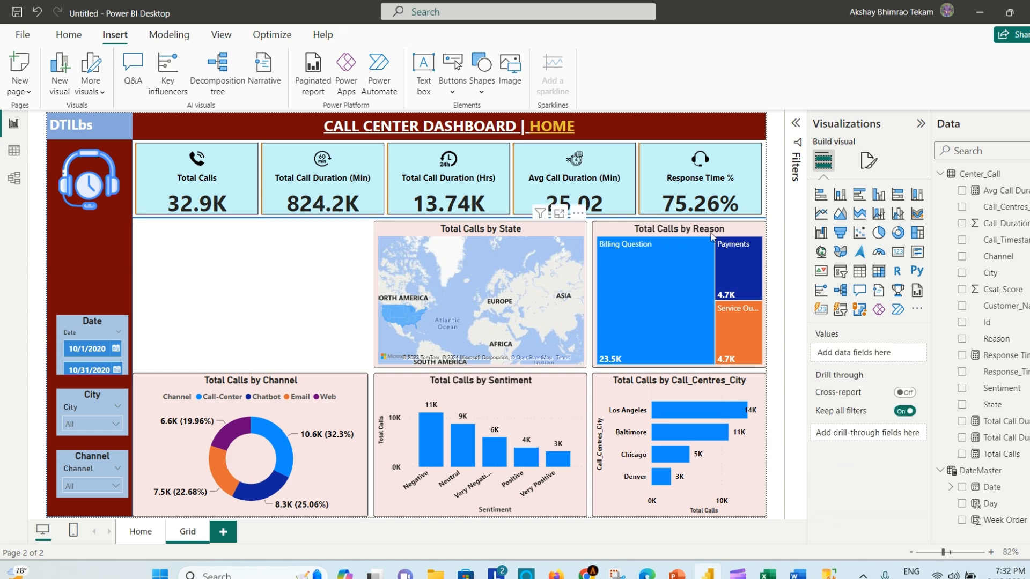
key("Delete")
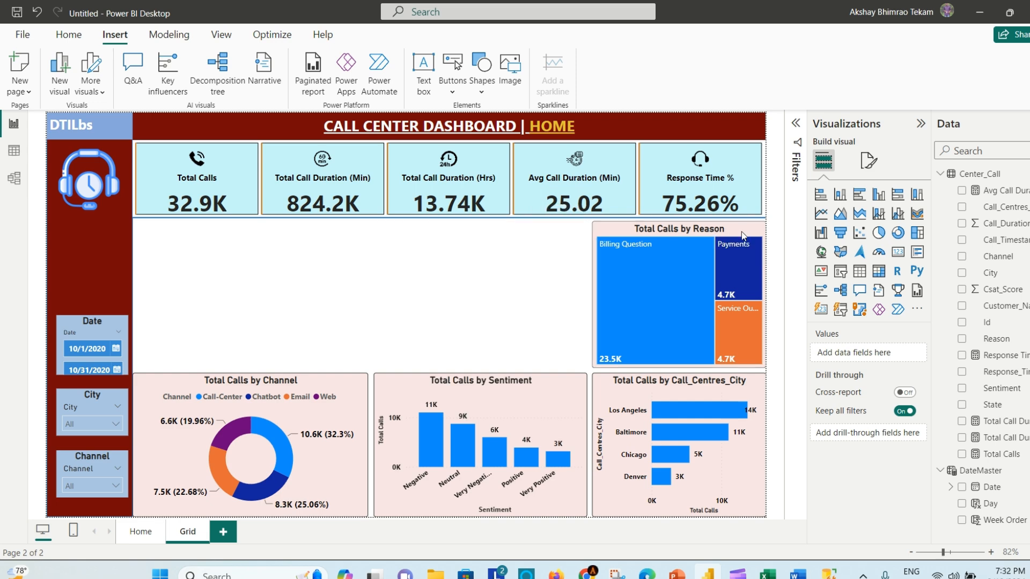
left_click(743, 236)
key("Delete")
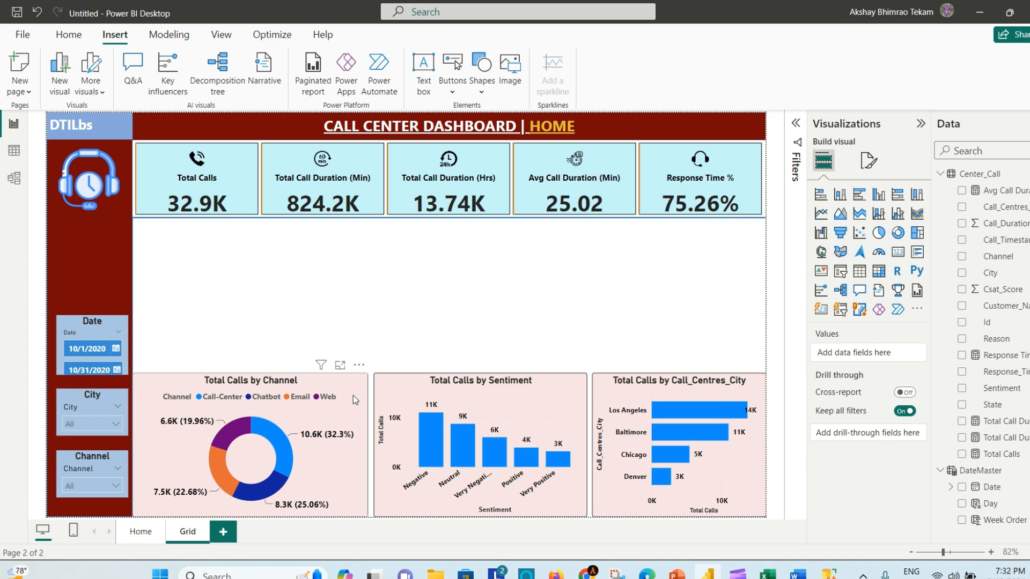
left_click(353, 395)
key("Delete")
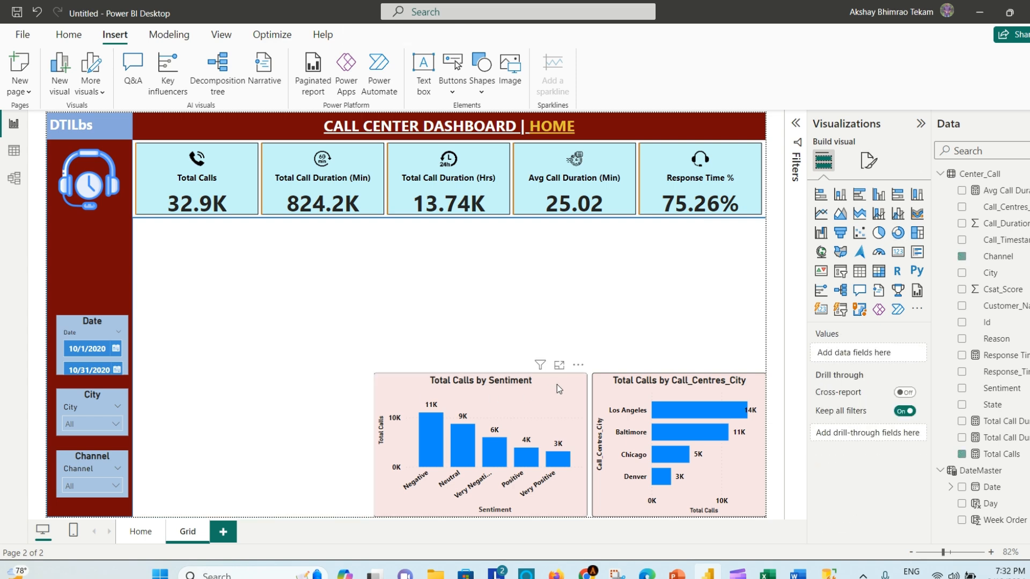
left_click(558, 384)
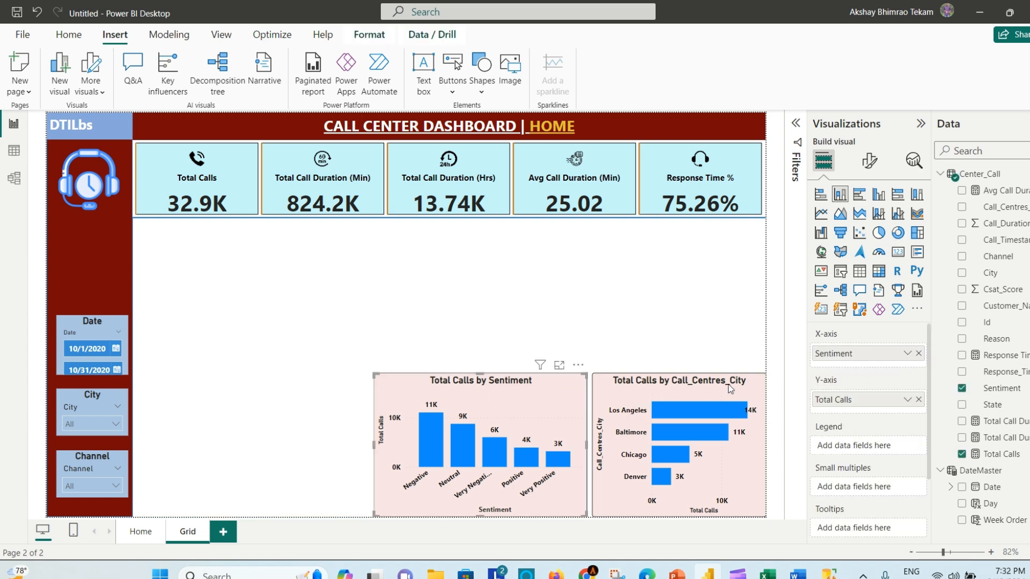
key("Delete")
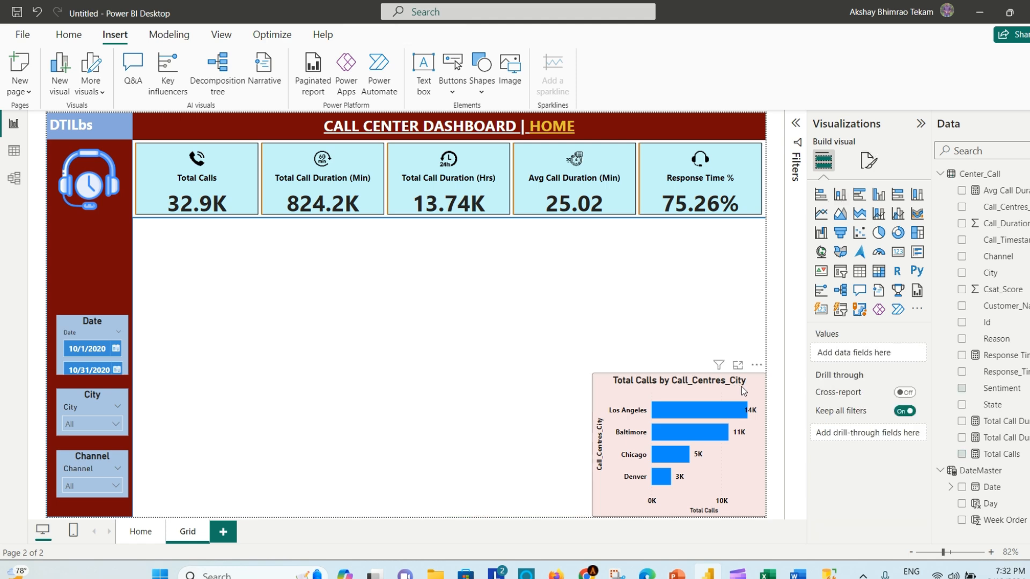
left_click(743, 391)
key("Delete")
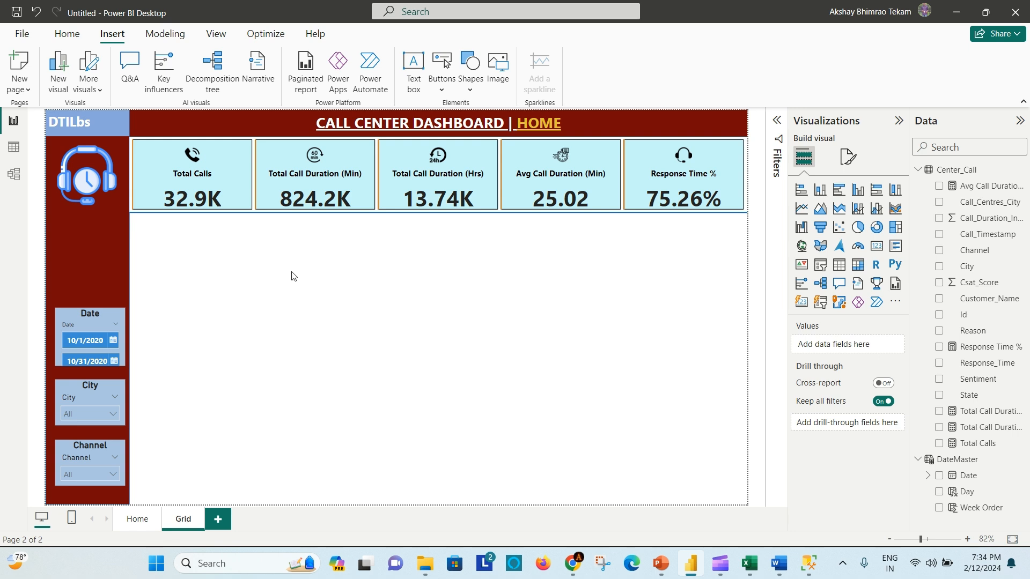
- Insert a table visual in the empty area of the Grid page and add the Id field as its first column
left_click(841, 268)
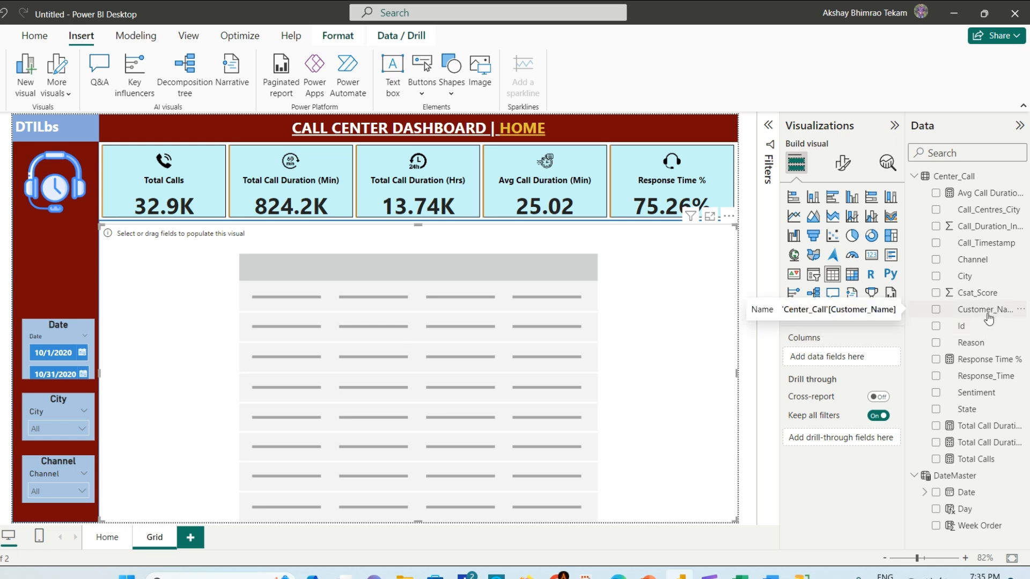
left_click_drag(986, 330, 433, 299)
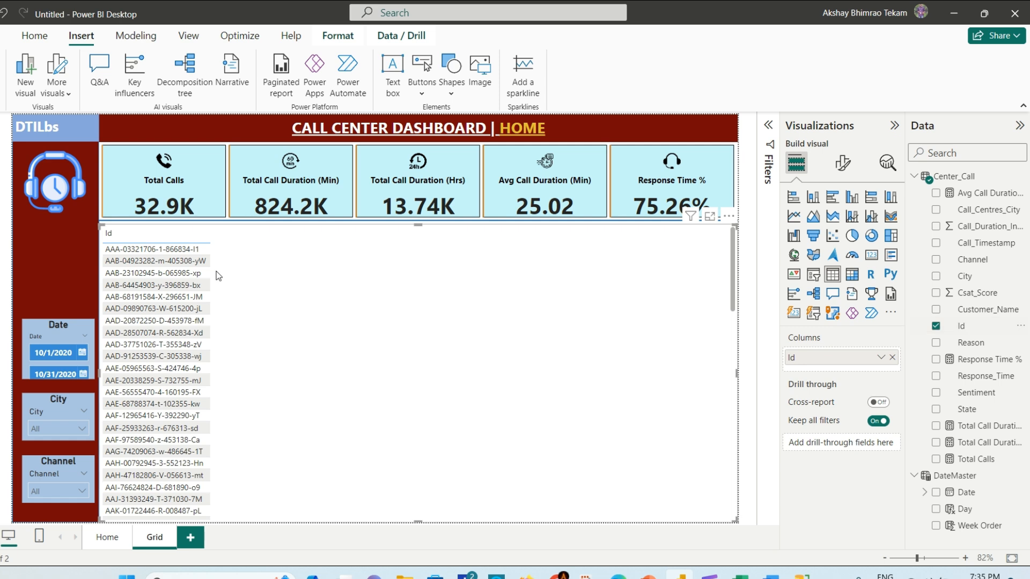
- Customize the current theme by setting the general text font size to 15 pt and apply it
left_click(189, 37)
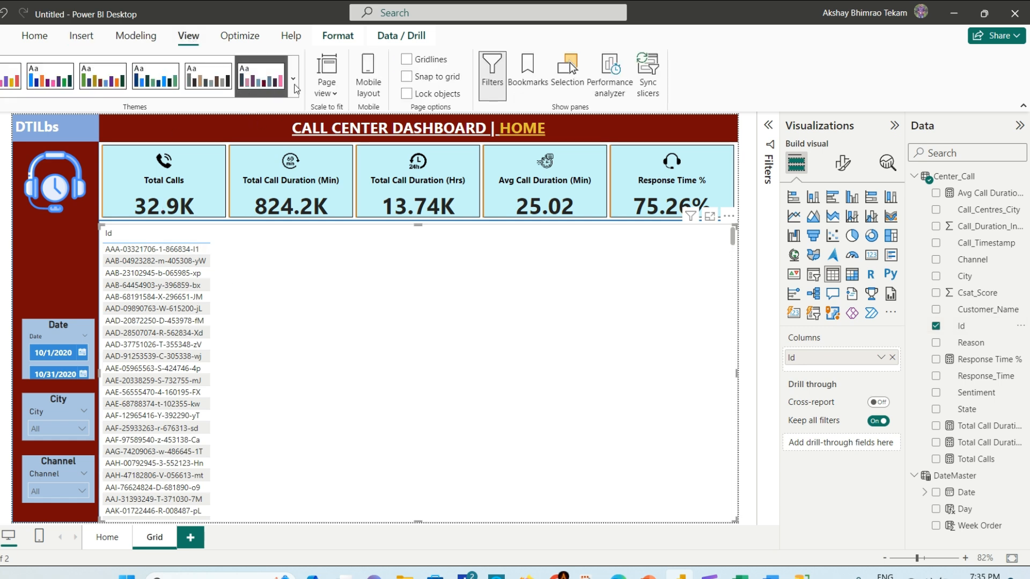
left_click(294, 82)
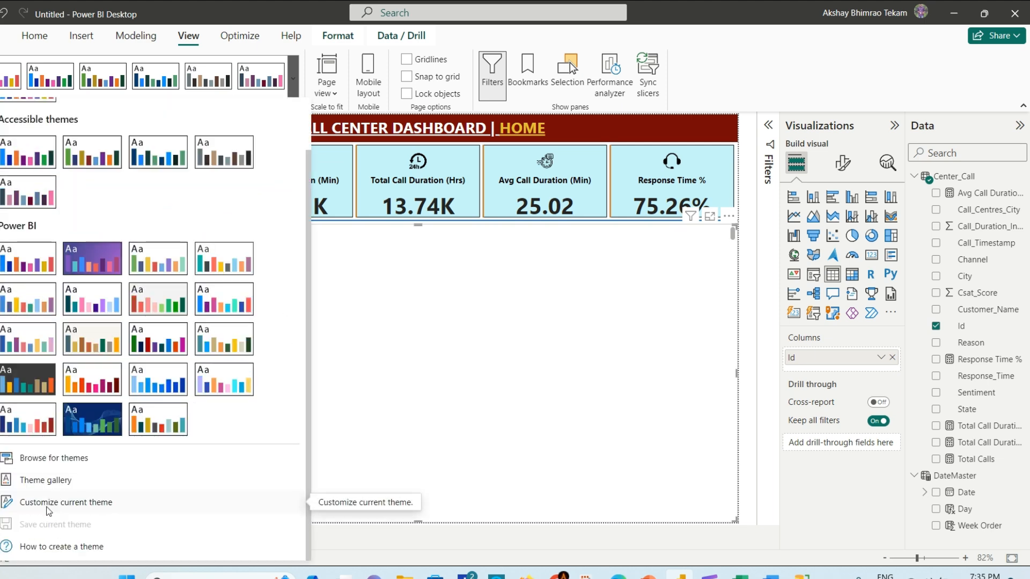
left_click(100, 497)
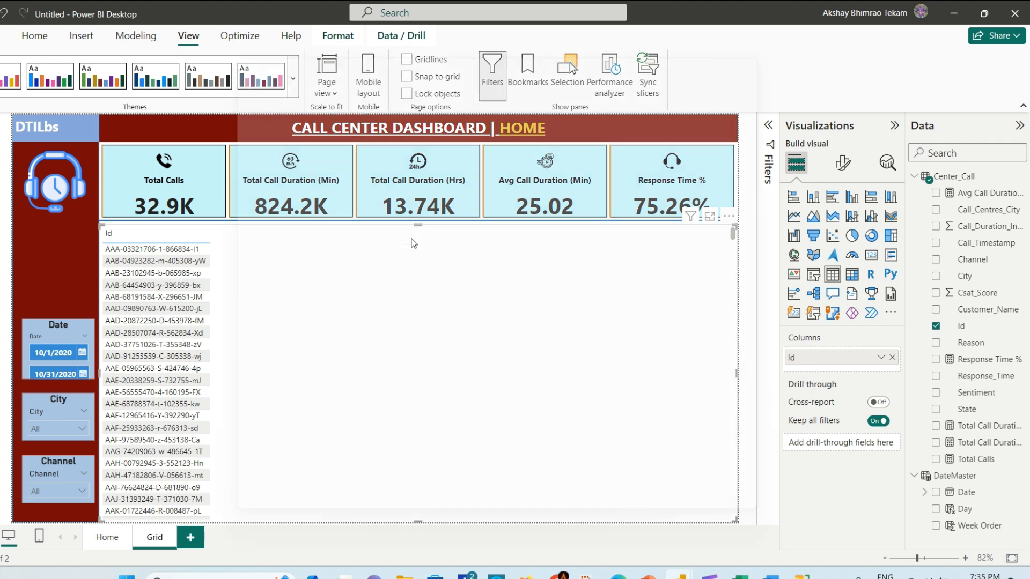
left_click(257, 148)
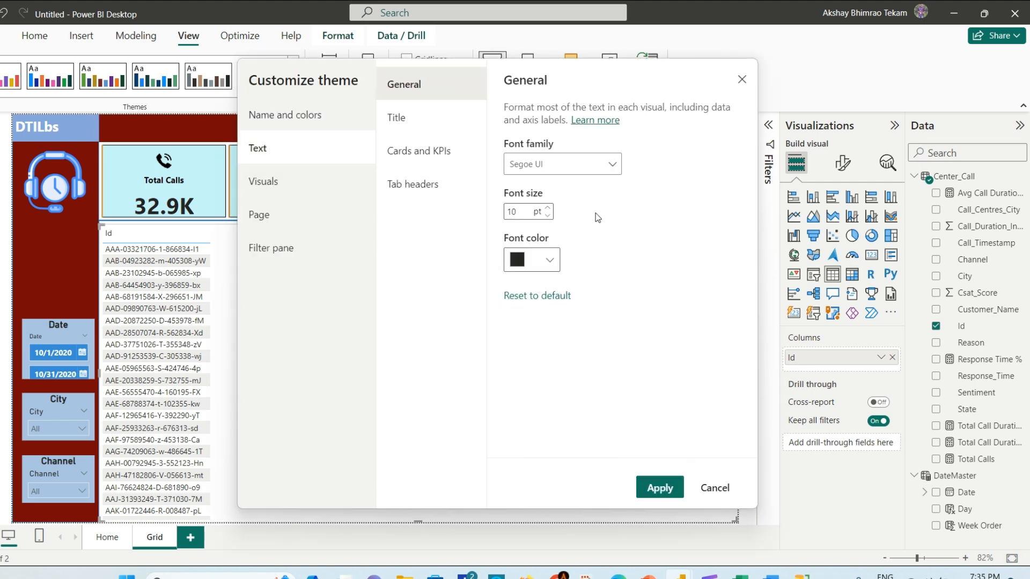
left_click(549, 210)
left_click(550, 211)
left_click(549, 210)
left_click(659, 489)
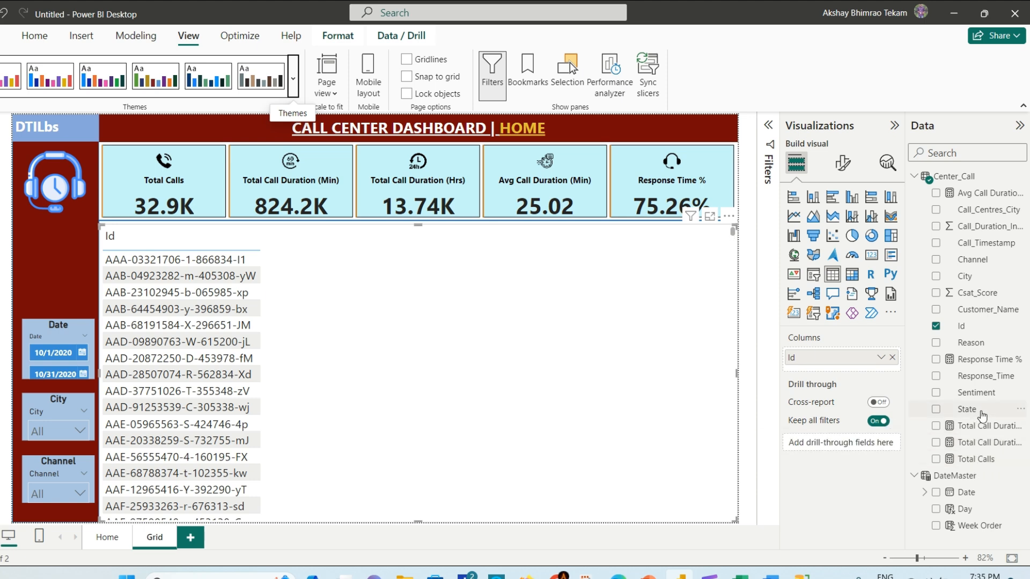
- Add State, Channel, Sentiment, Avg Call Duration (Min) and Response Time % to the table in that order after Id
left_click_drag(983, 416, 482, 321)
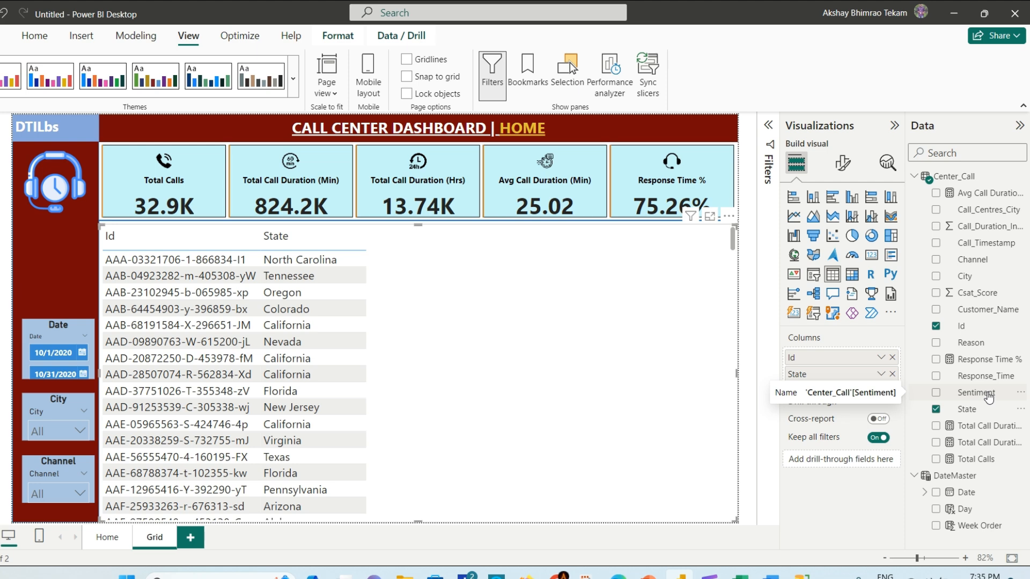
left_click_drag(989, 397, 570, 324)
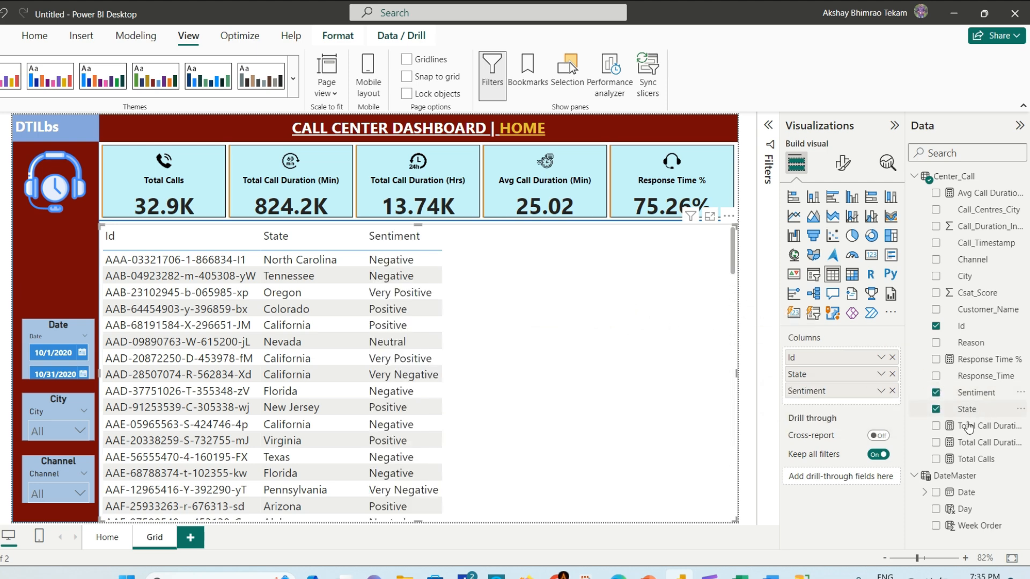
left_click_drag(994, 200, 630, 286)
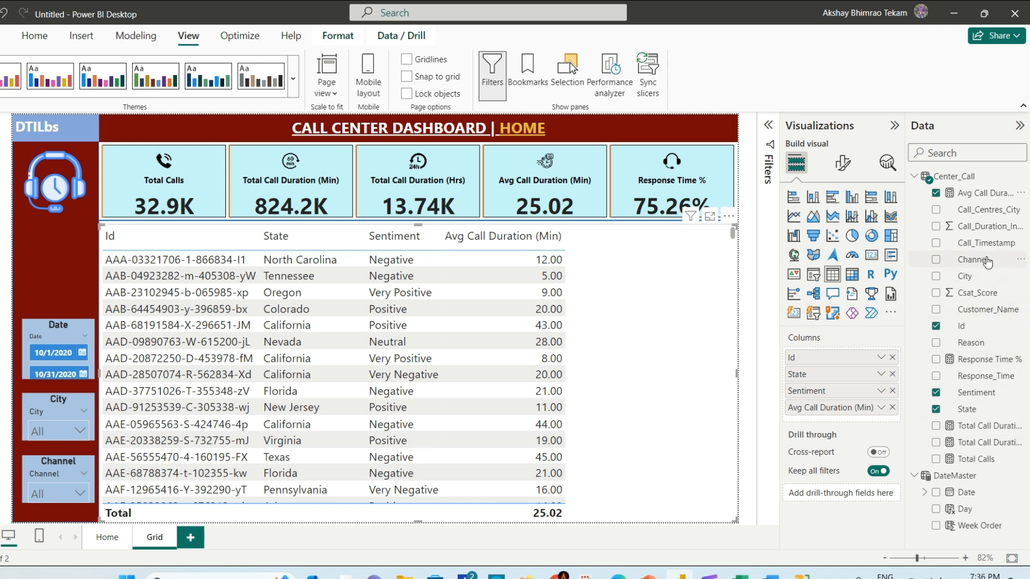
left_click_drag(988, 261, 689, 296)
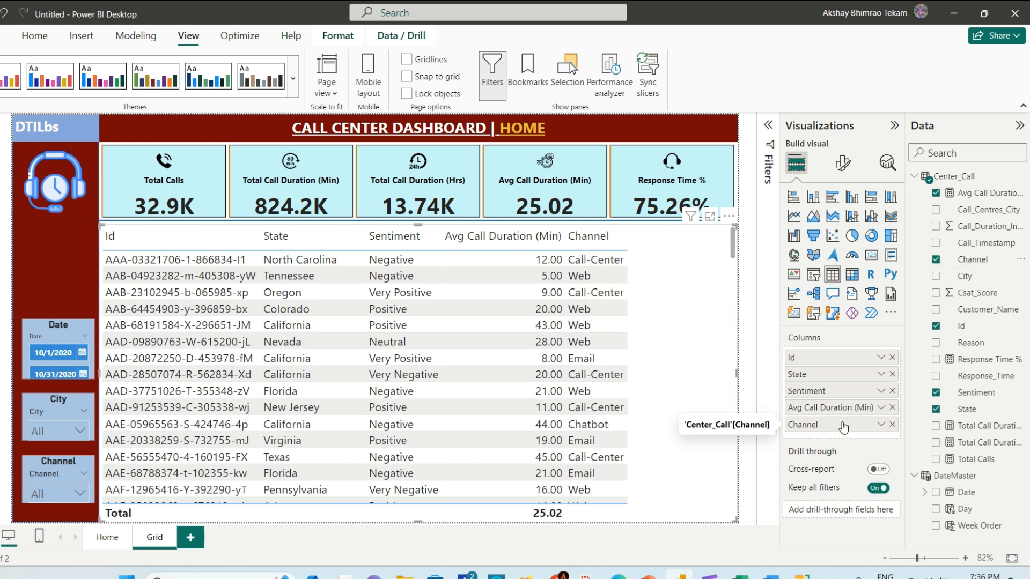
left_click_drag(825, 400, 849, 392)
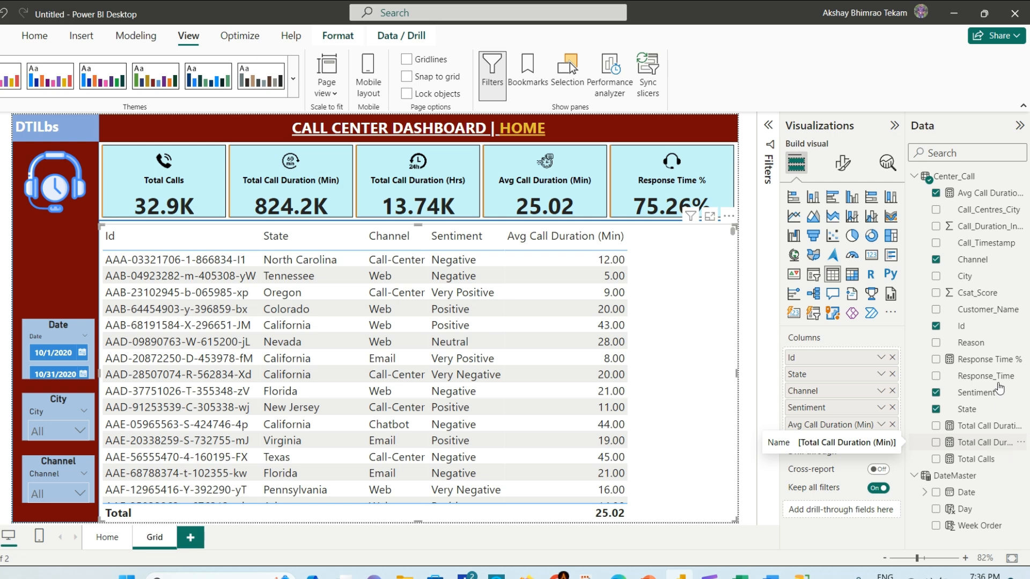
left_click_drag(995, 364, 667, 313)
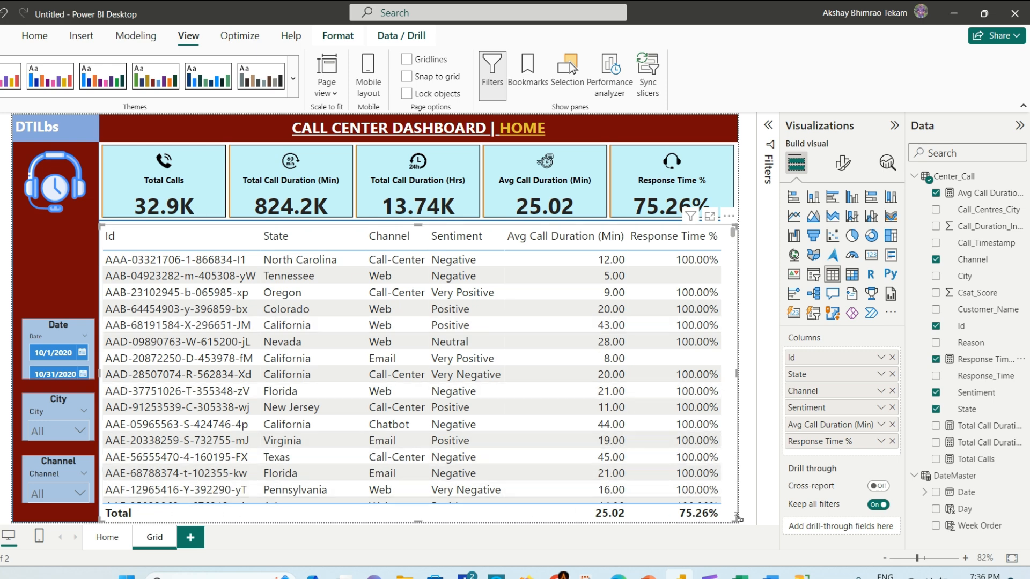
- Apply the Contrast alternating rows style preset to the call details table
left_click(843, 173)
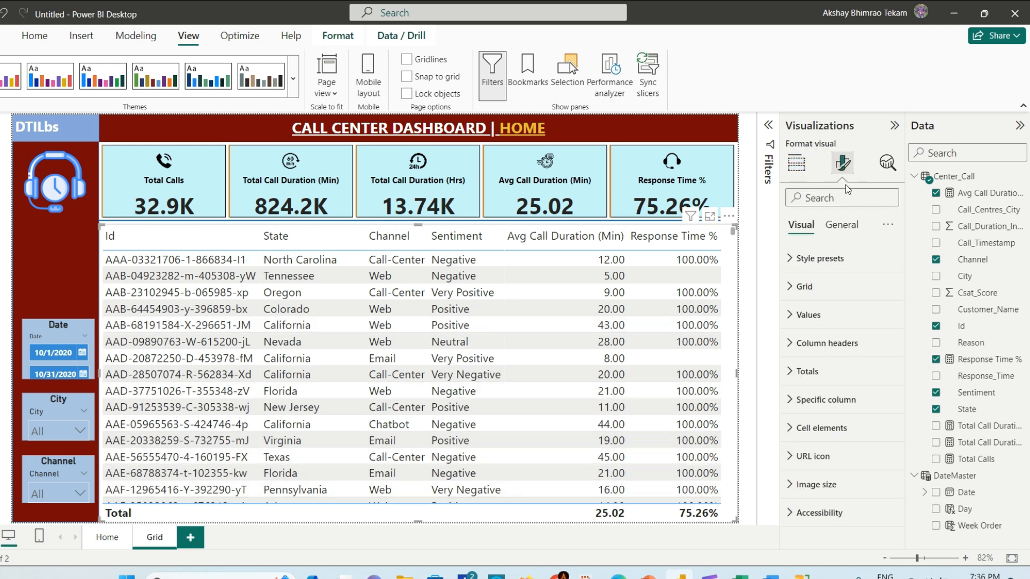
left_click(791, 259)
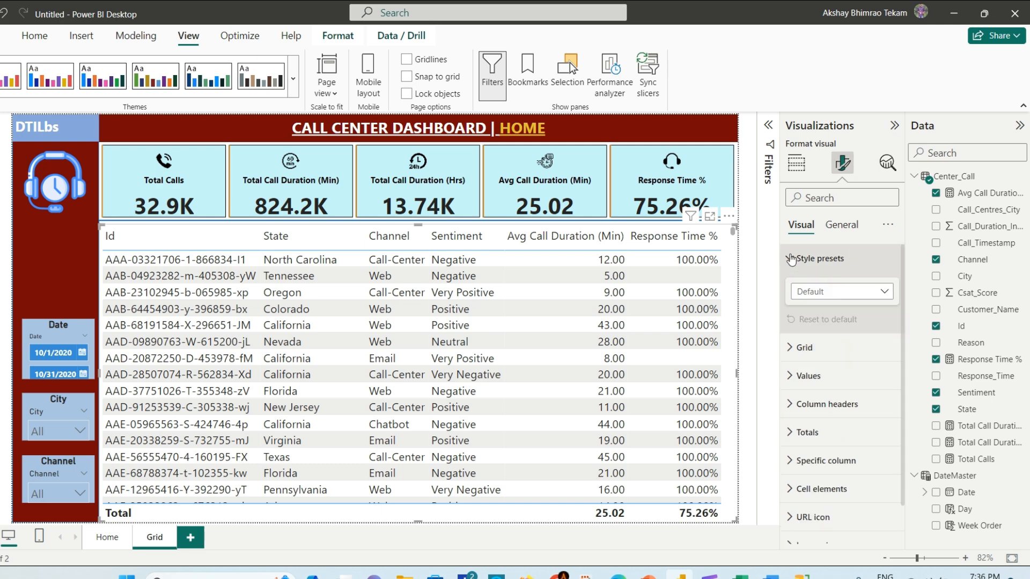
left_click(891, 293)
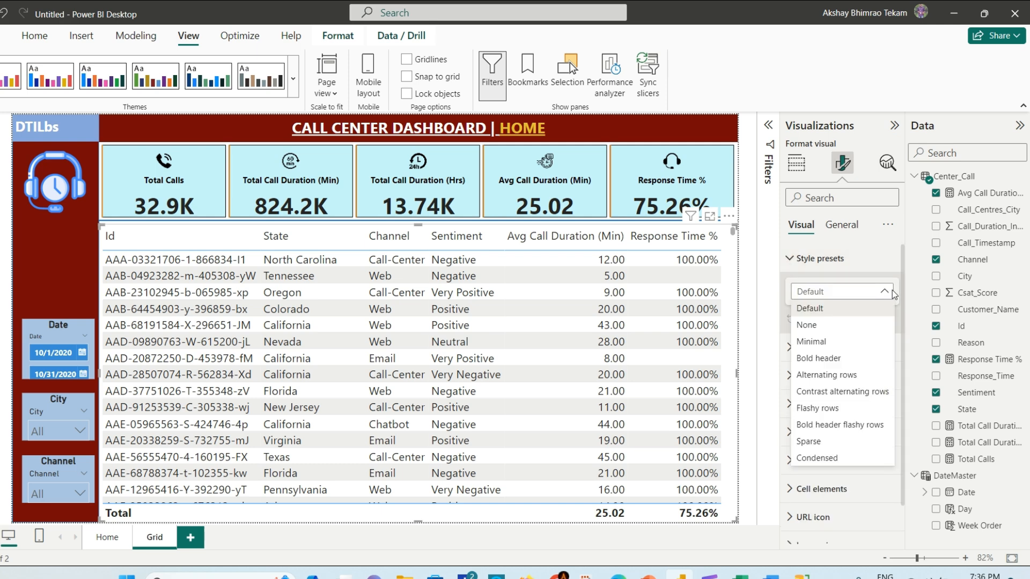
left_click(884, 294)
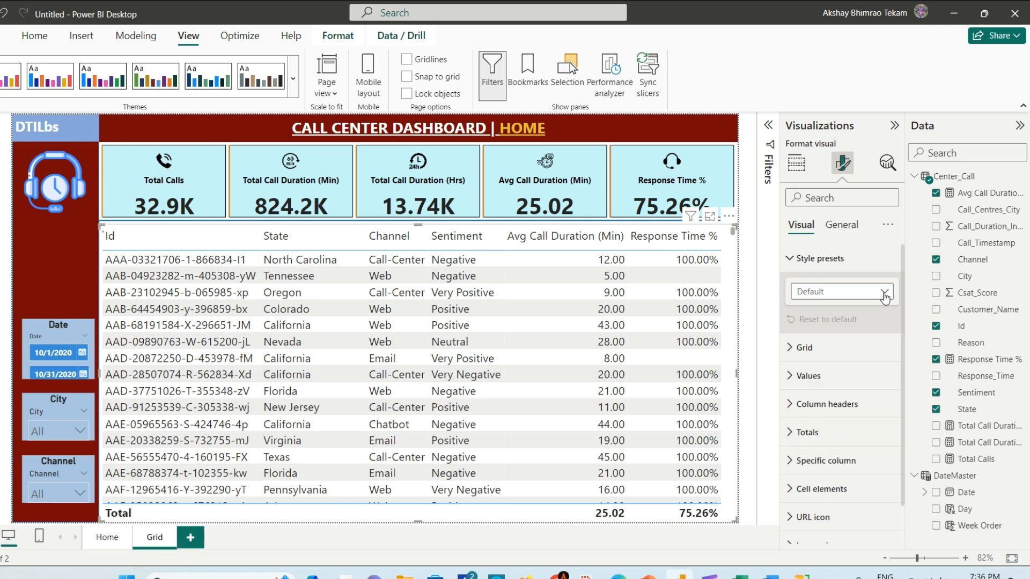
left_click(884, 294)
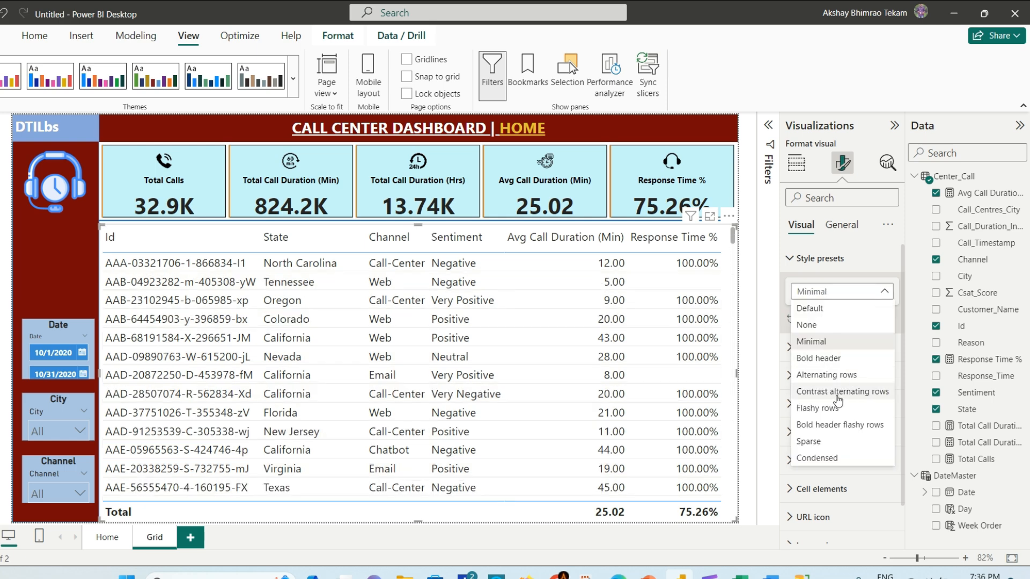
left_click(857, 393)
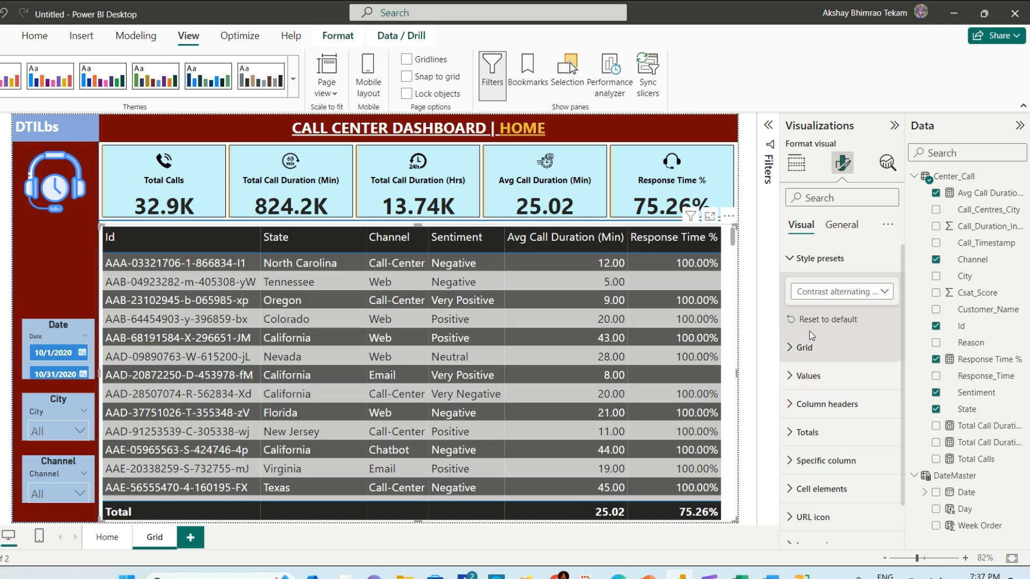
left_click(789, 348)
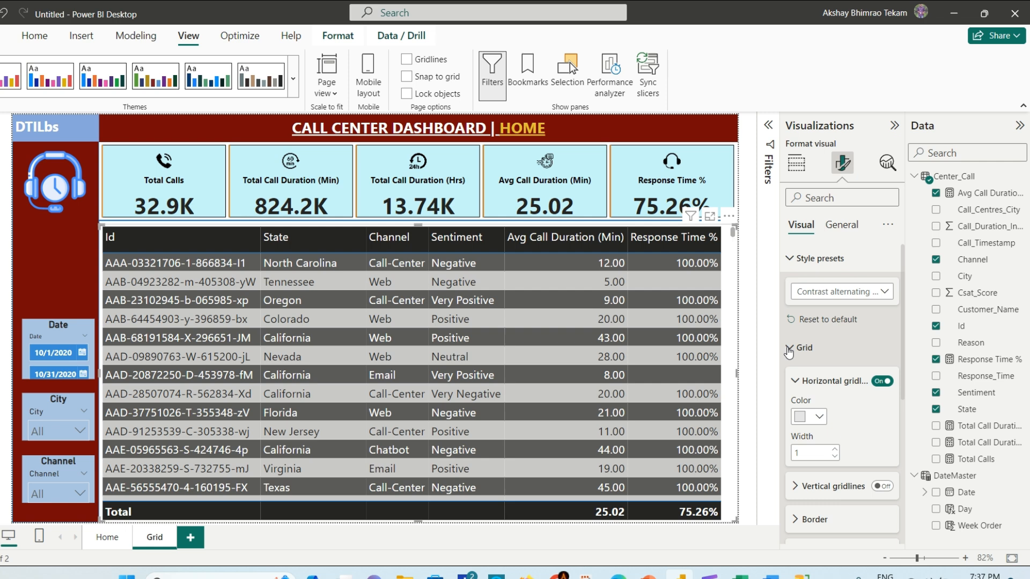
left_click(789, 348)
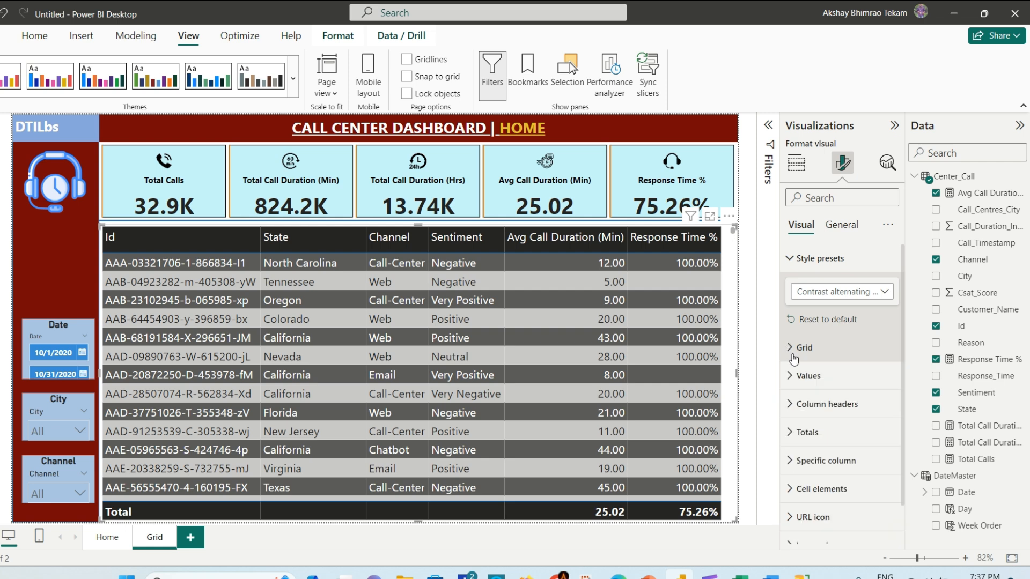
left_click(788, 377)
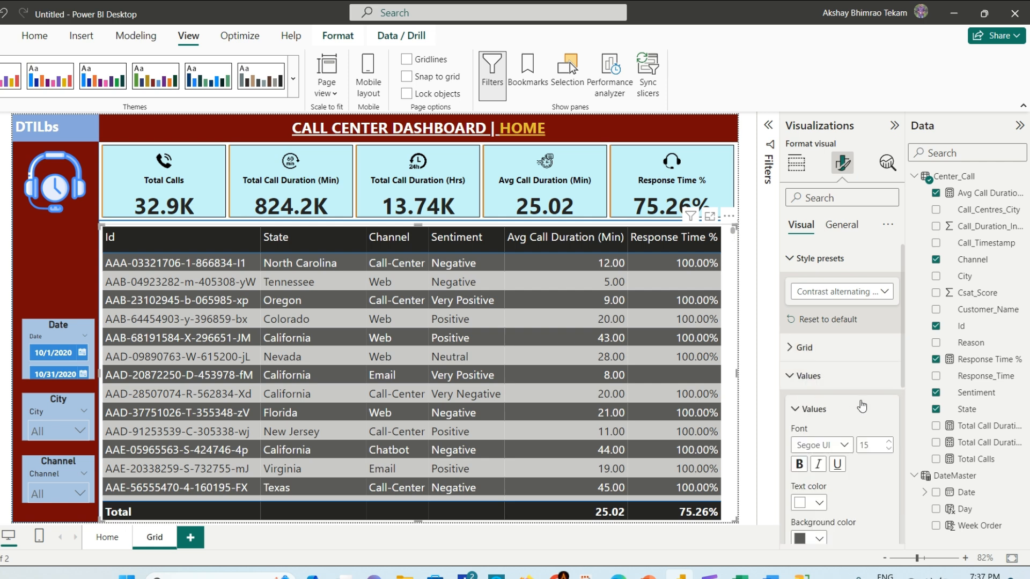
scroll(793, 402, "down", 1)
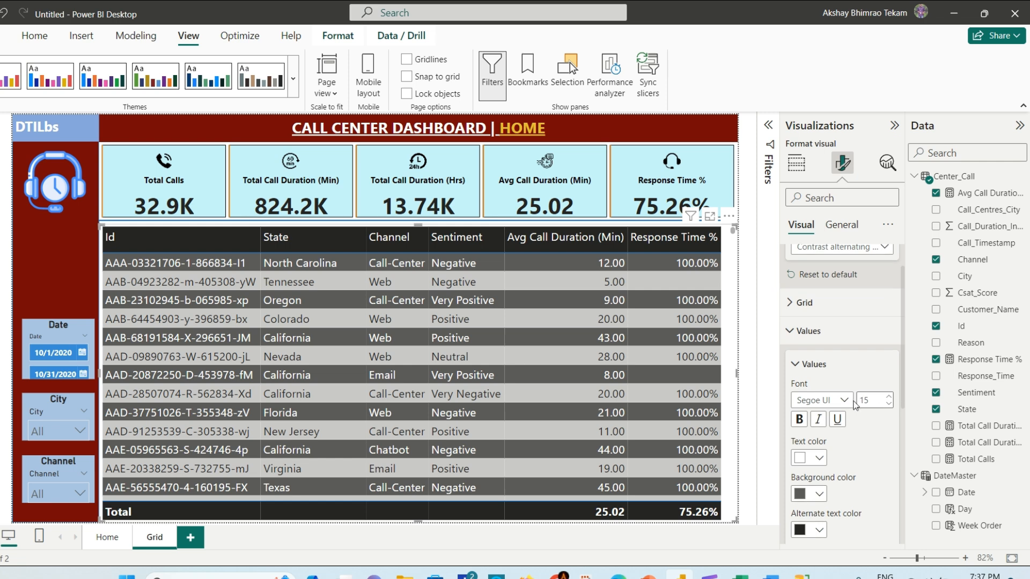
left_click(800, 423)
left_click(800, 424)
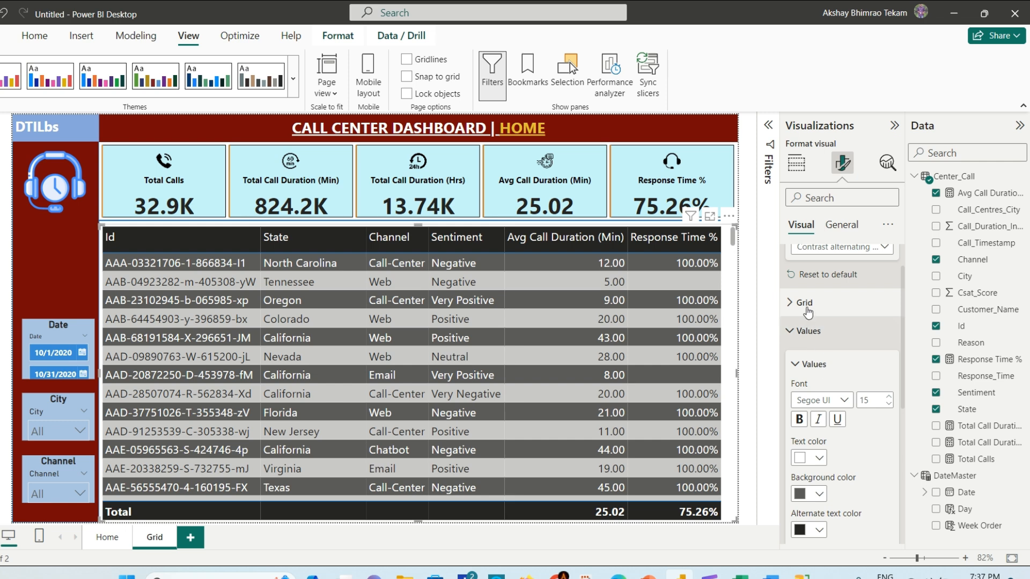
left_click(794, 331)
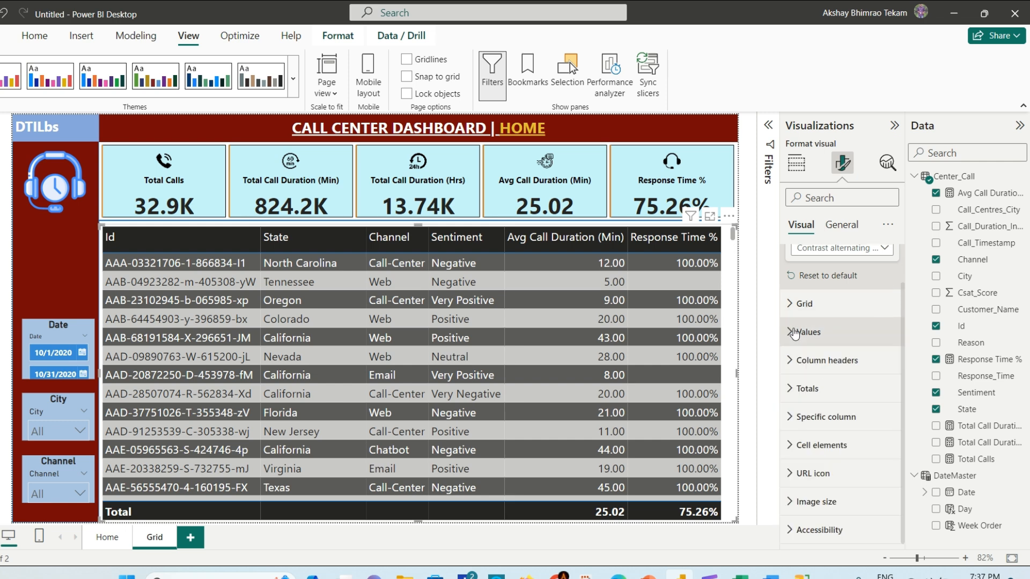
- Turn off the totals row of the call details table
left_click(807, 388)
scroll(873, 395, "down", 1)
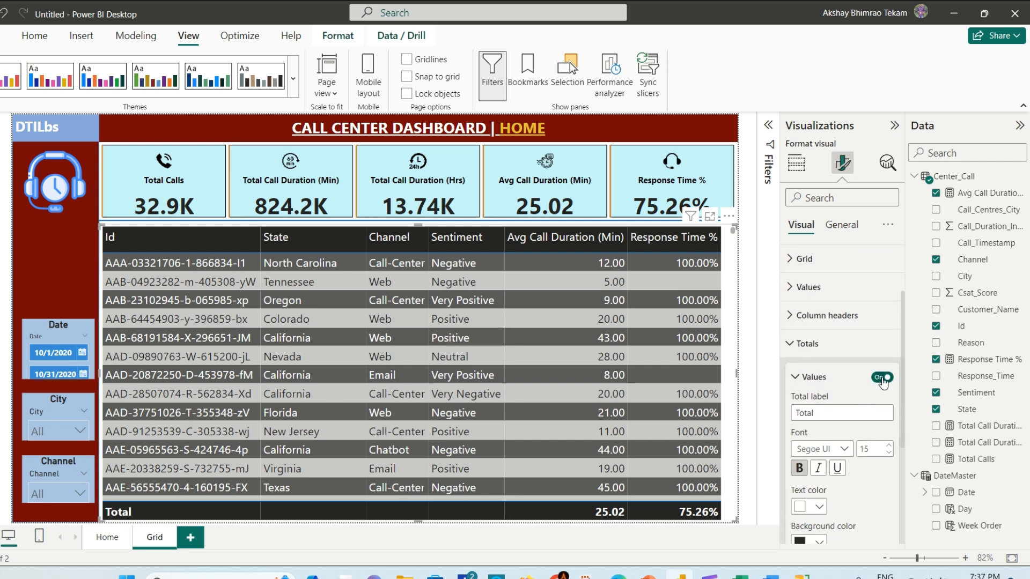
left_click(882, 377)
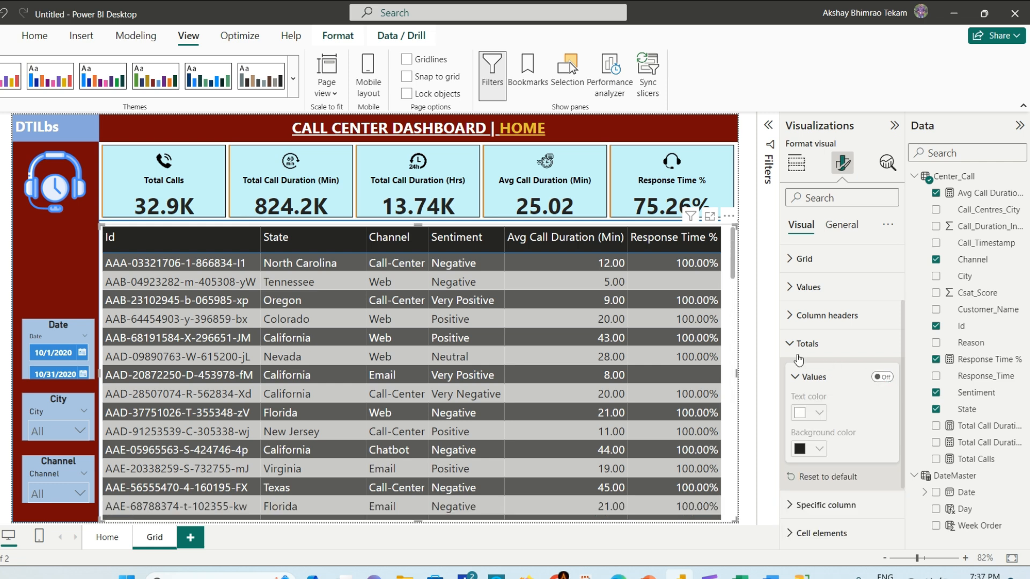
left_click(805, 343)
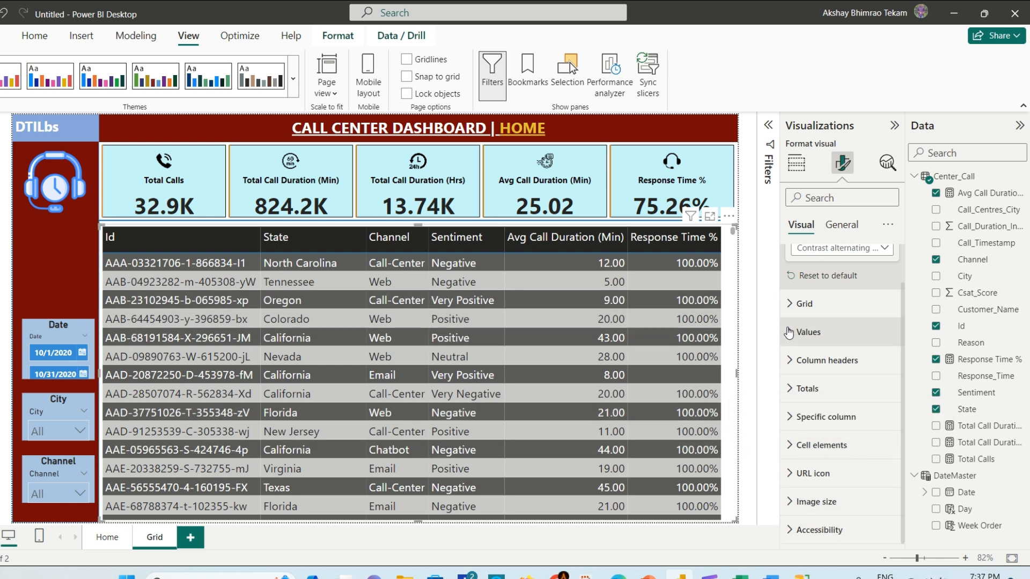
left_click(847, 502)
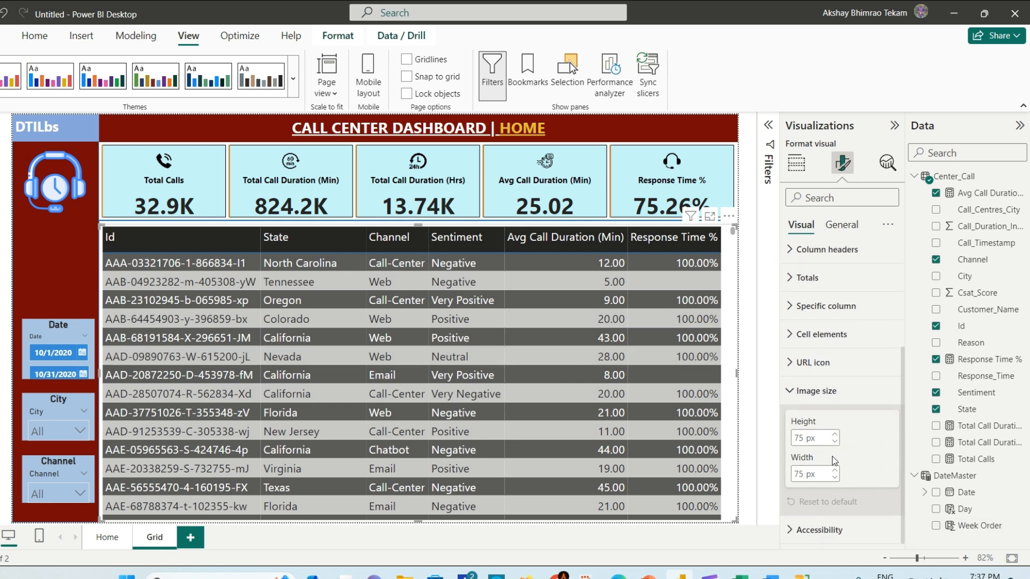
left_click(795, 403)
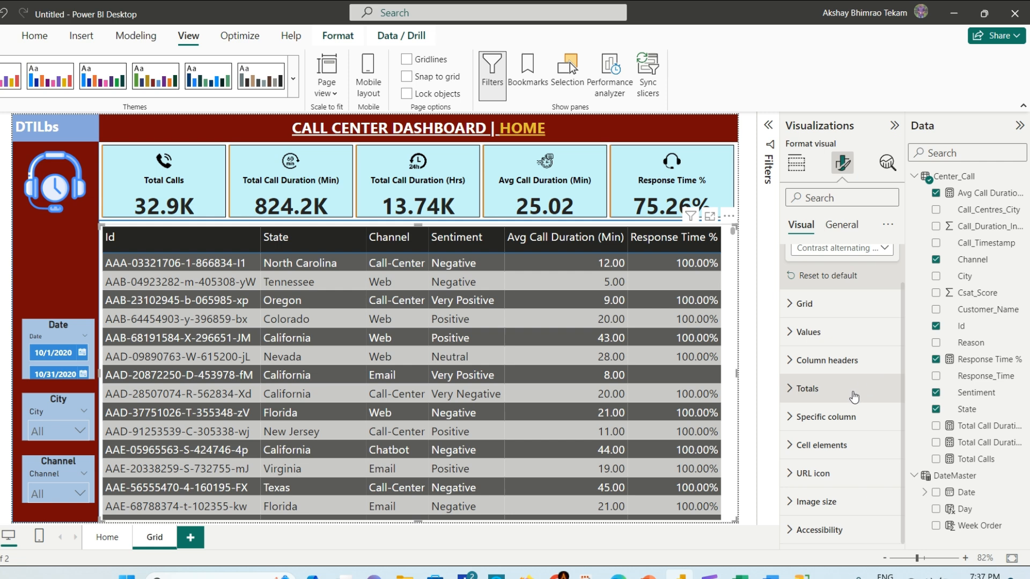
left_click(790, 447)
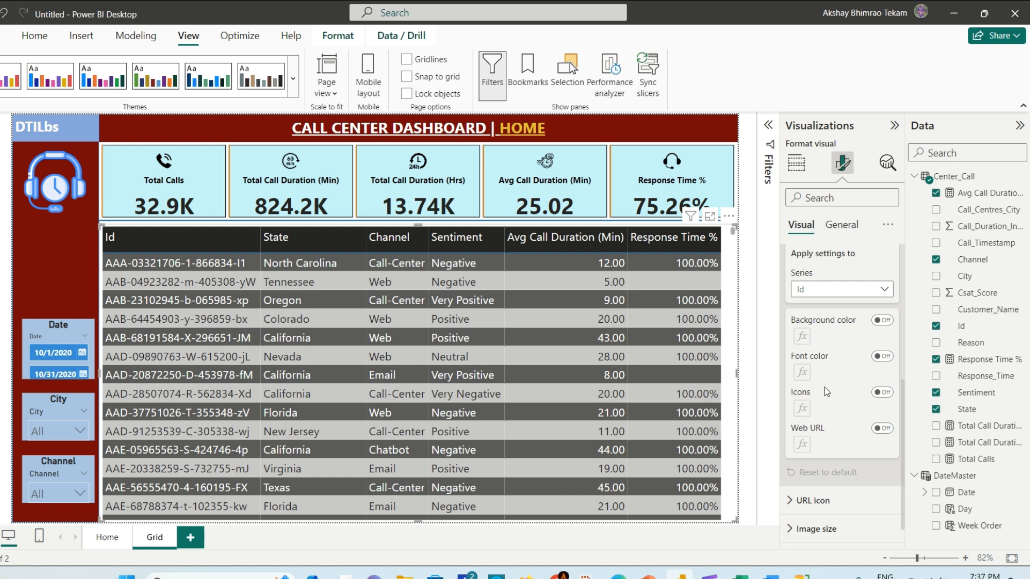
scroll(819, 349, "up", 3)
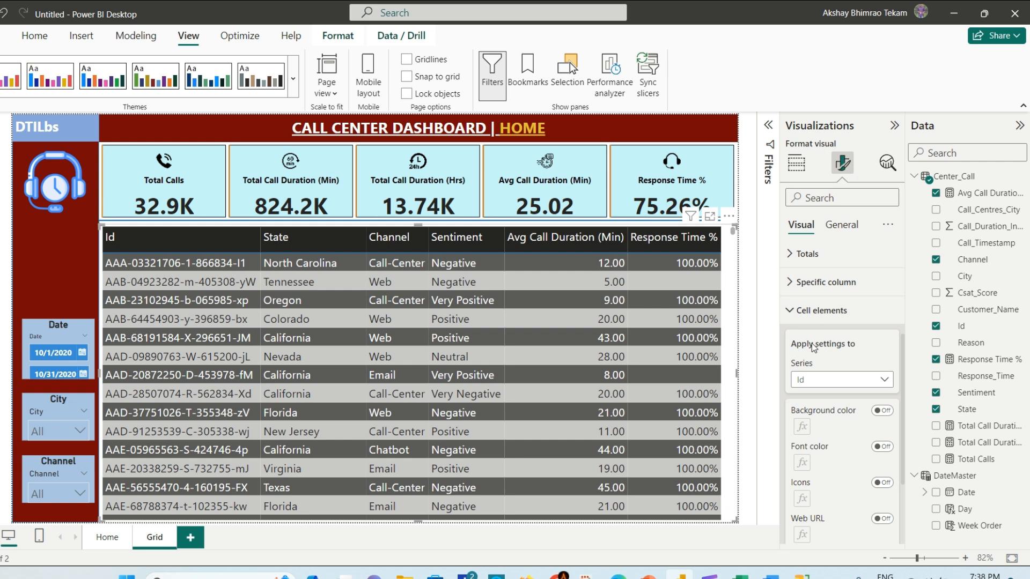
left_click(790, 312)
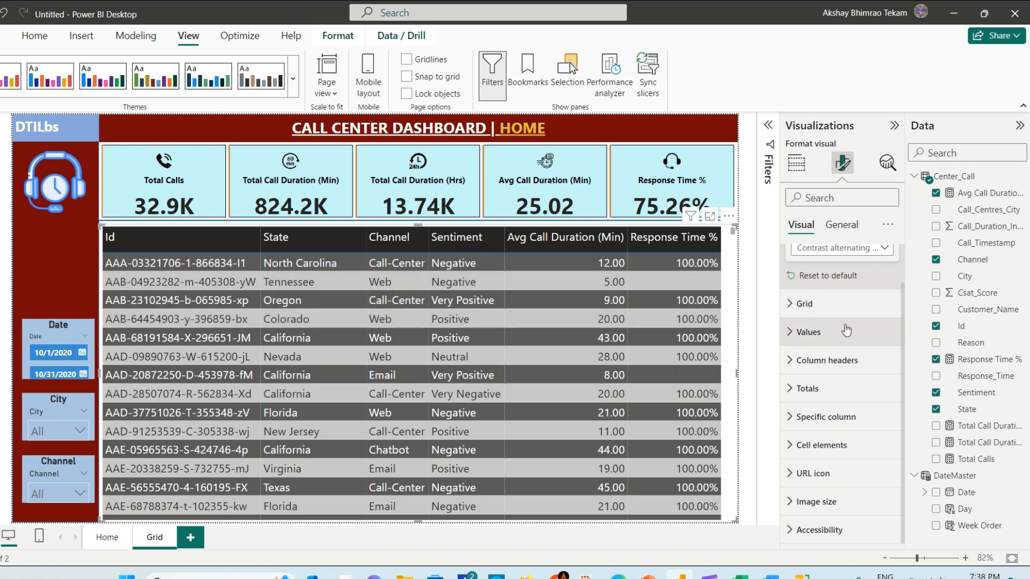
- Turn on conditional icons for the Sentiment column of the call details table and open their rule settings
left_click(826, 447)
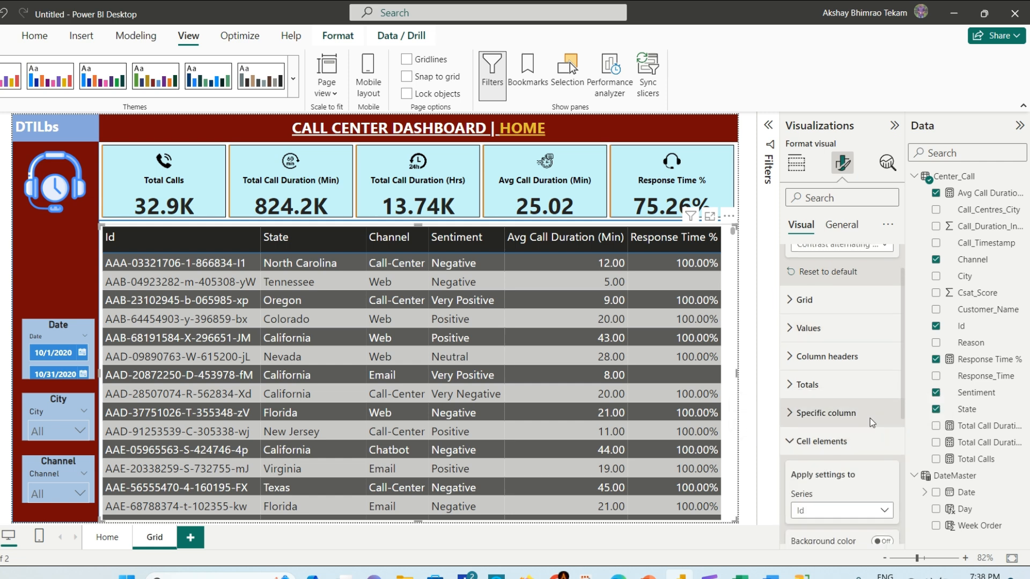
scroll(870, 423, "down", 3)
left_click(884, 379)
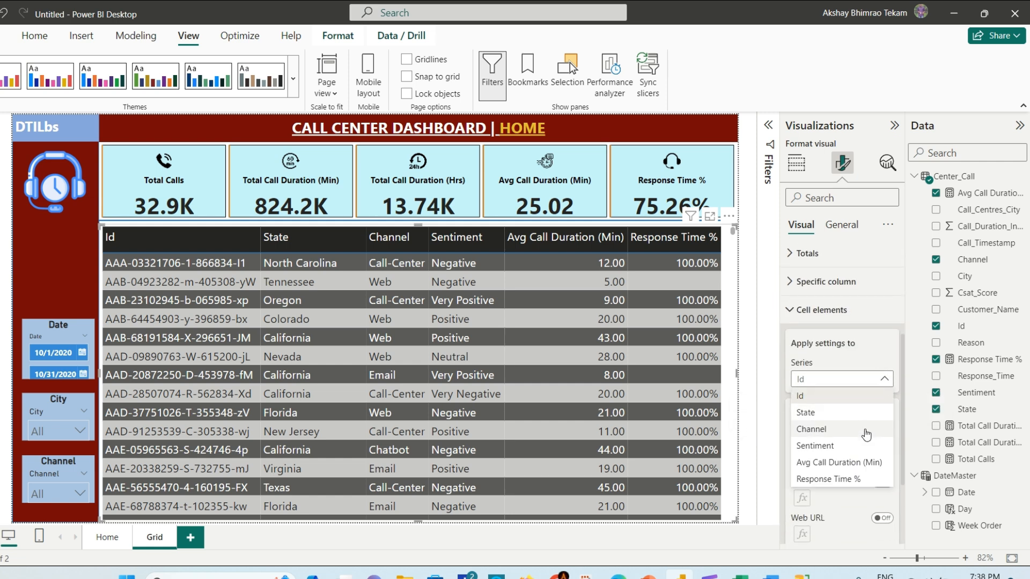
left_click(842, 446)
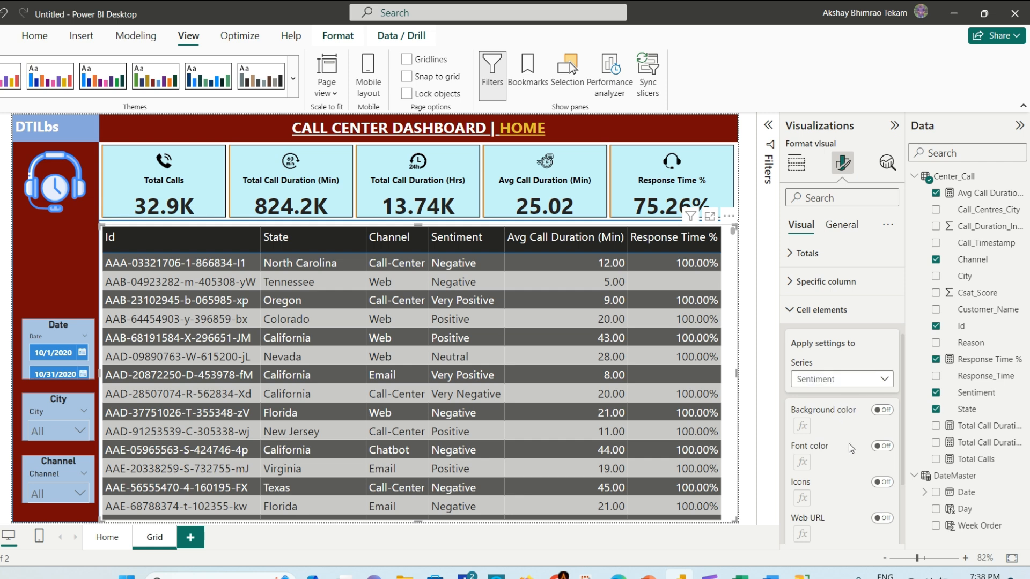
scroll(849, 448, "down", 2)
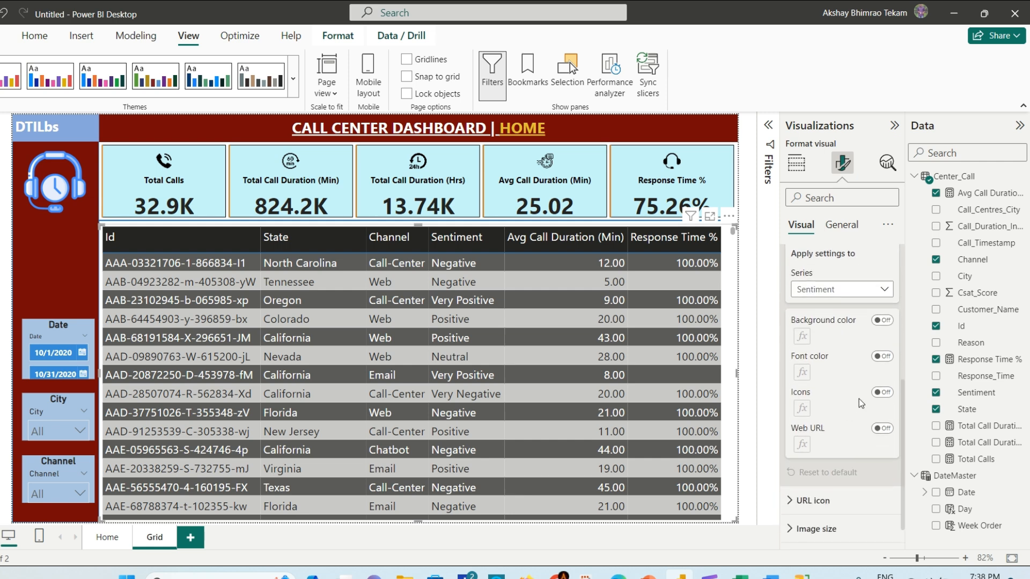
left_click(882, 394)
left_click(803, 409)
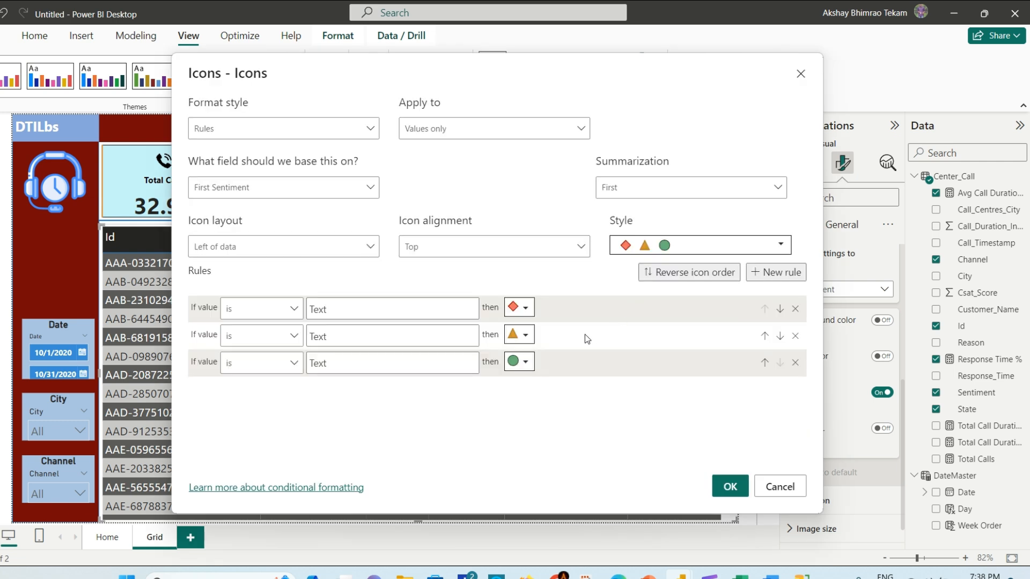
- Set the first icon rule to show a red down arrow when the sentiment is Negative
left_click(295, 310)
left_click(295, 311)
left_click_drag(690, 74, 758, 84)
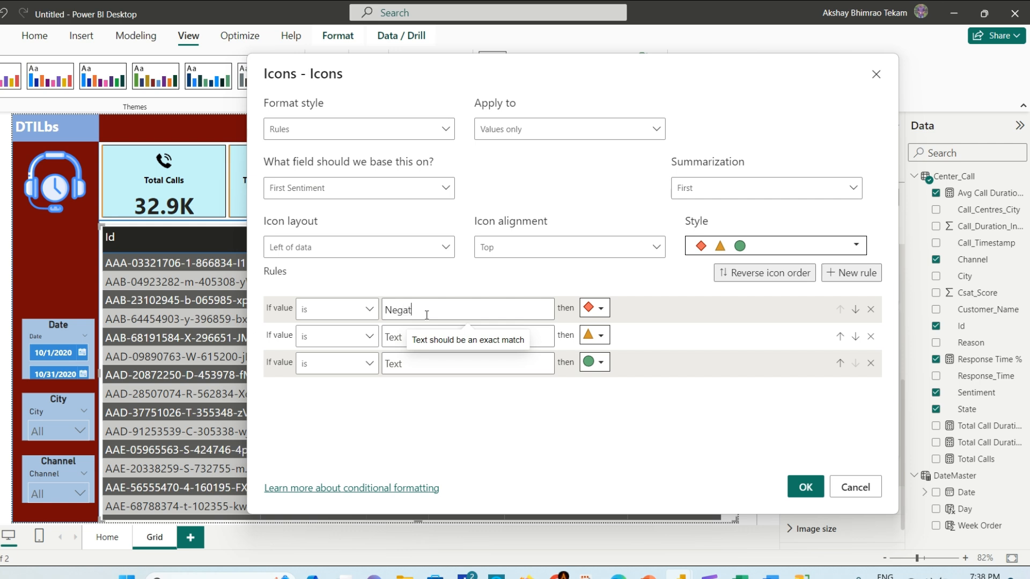
left_click(601, 309)
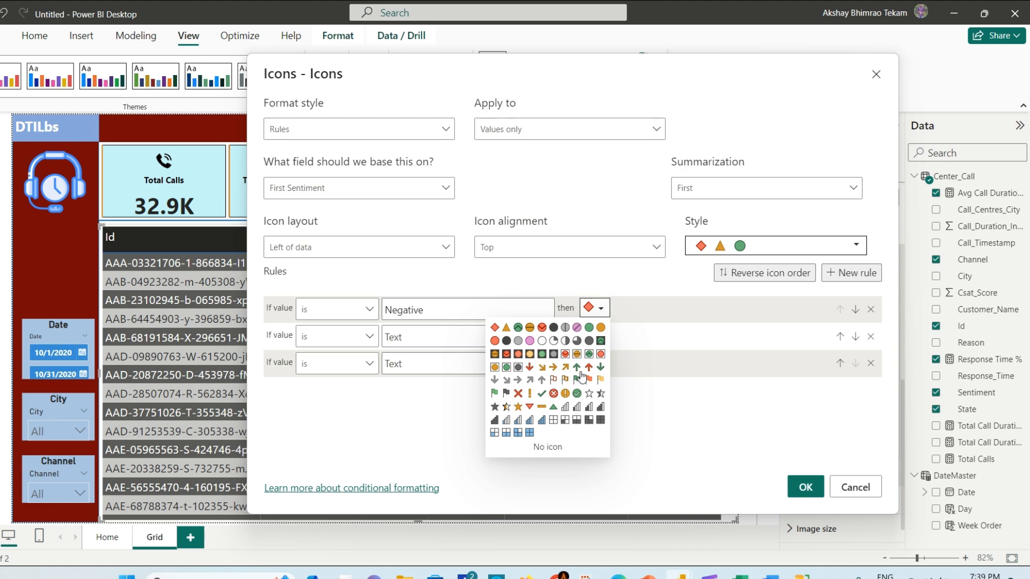
left_click(529, 367)
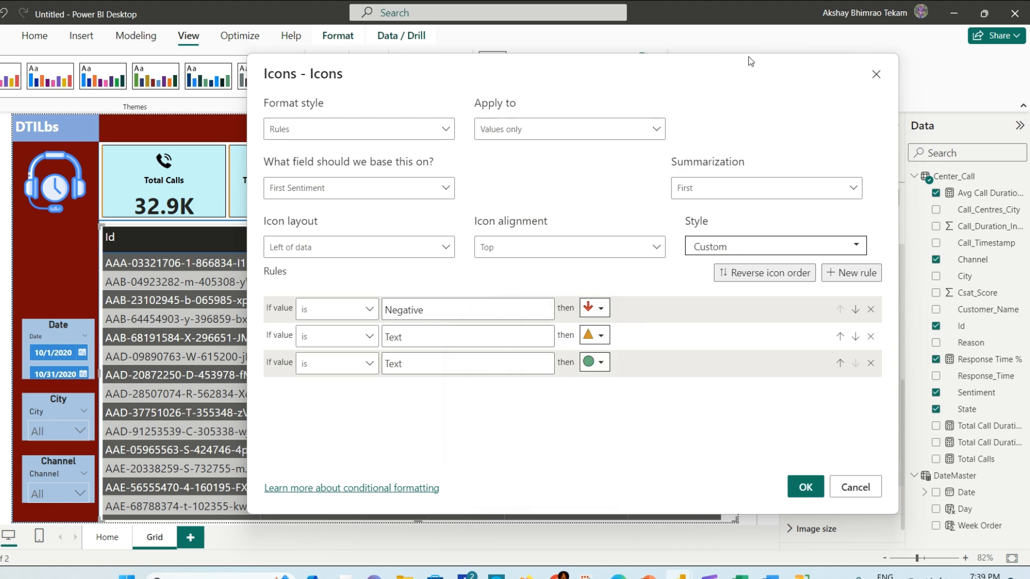
- Set the second icon rule to show a green up arrow when the sentiment is Very Positive
mouse_move(744, 63)
left_mouse_down()
mouse_move(614, 387)
mouse_move(732, 244)
mouse_move(759, 62)
left_mouse_up()
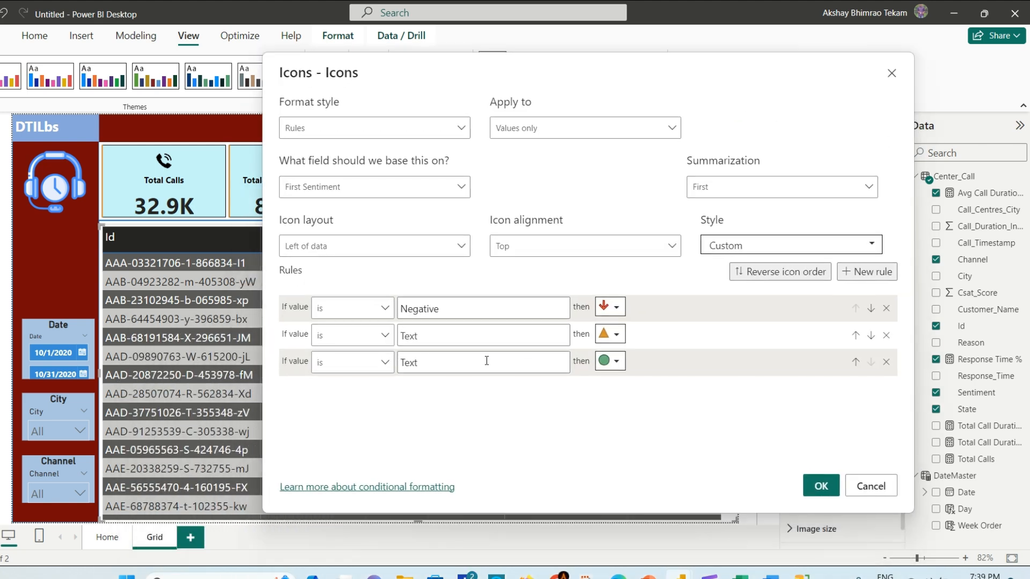
type("Very Positive")
left_click(617, 335)
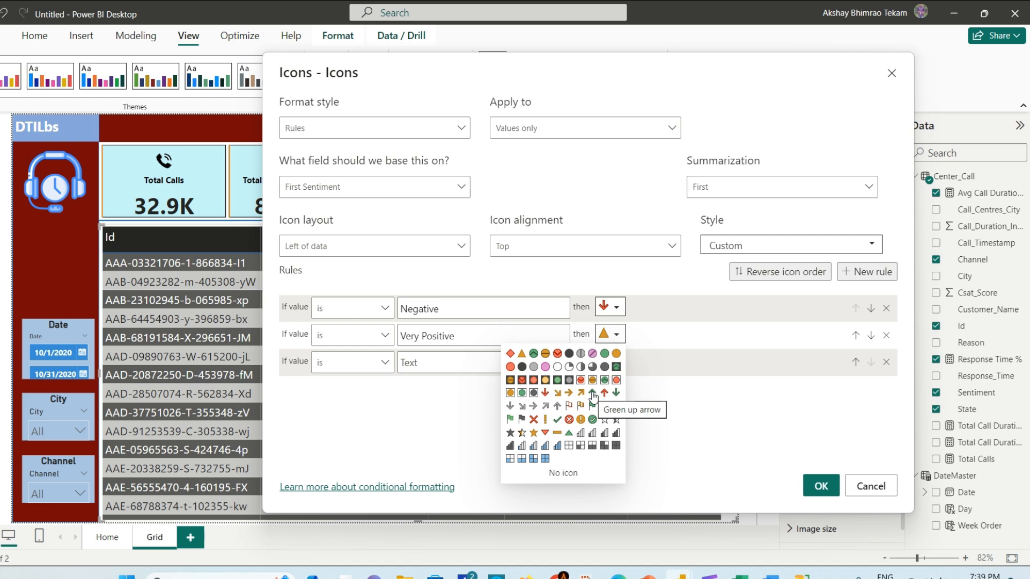
left_click(593, 395)
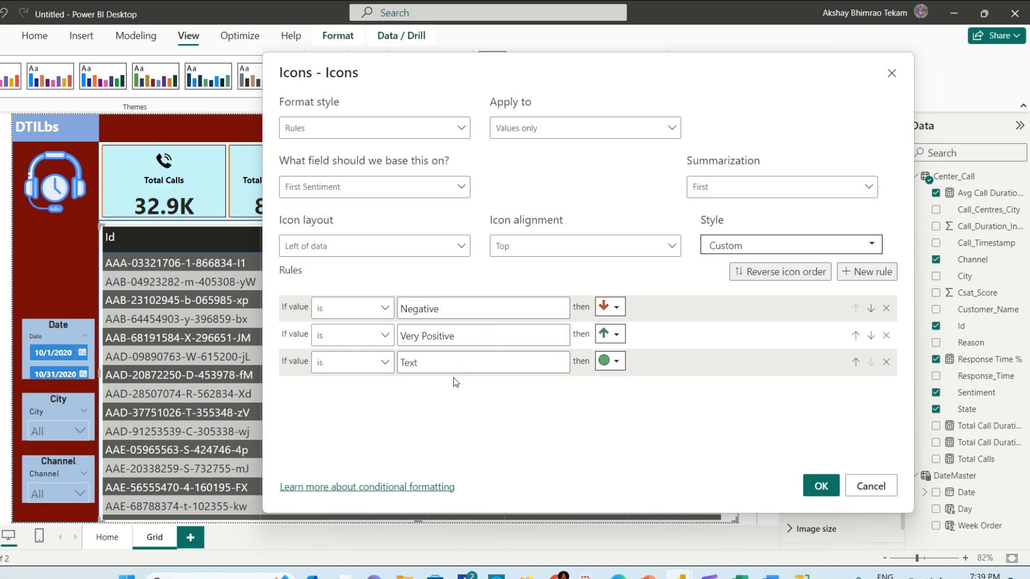
- Set the third icon rule to Neutral with the green circle, and apply the icon rules to the table
left_click_drag(691, 72, 670, 98)
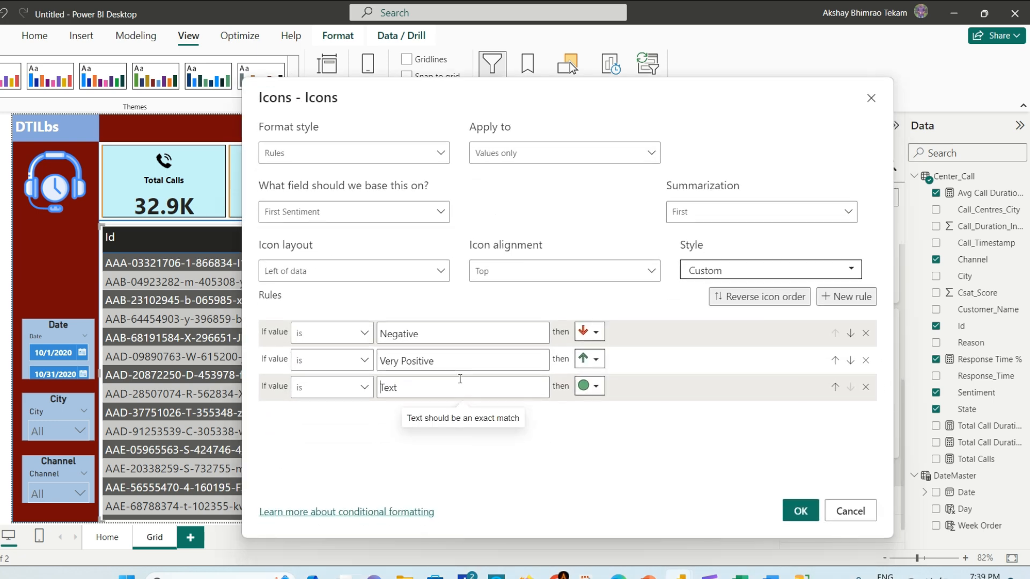
type("ral")
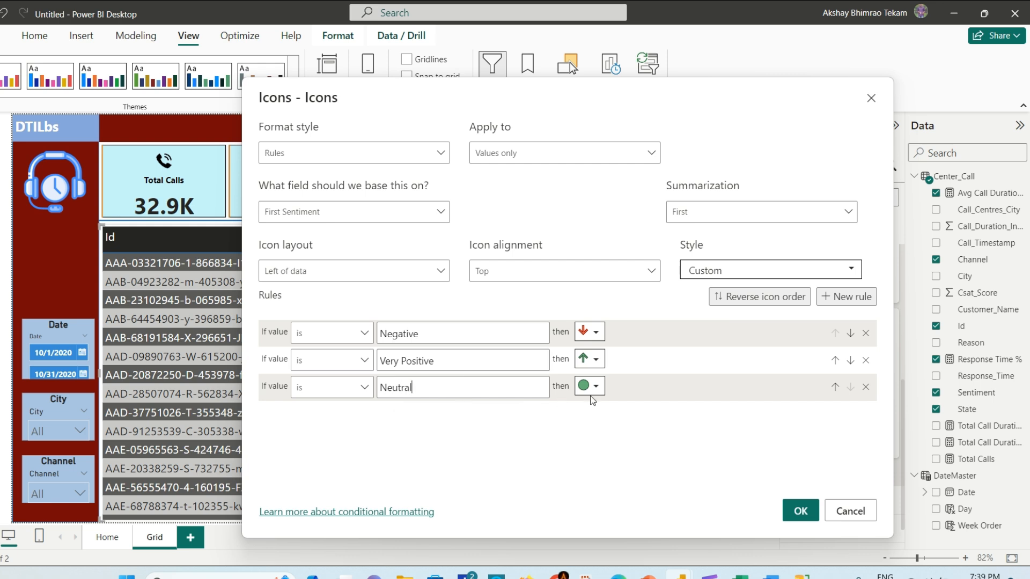
left_click(595, 387)
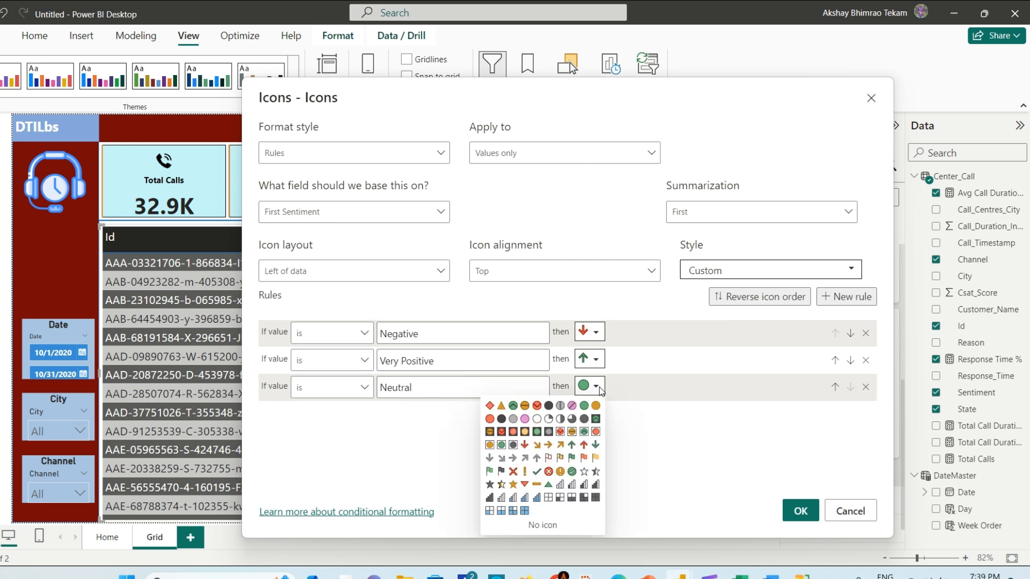
left_click(599, 390)
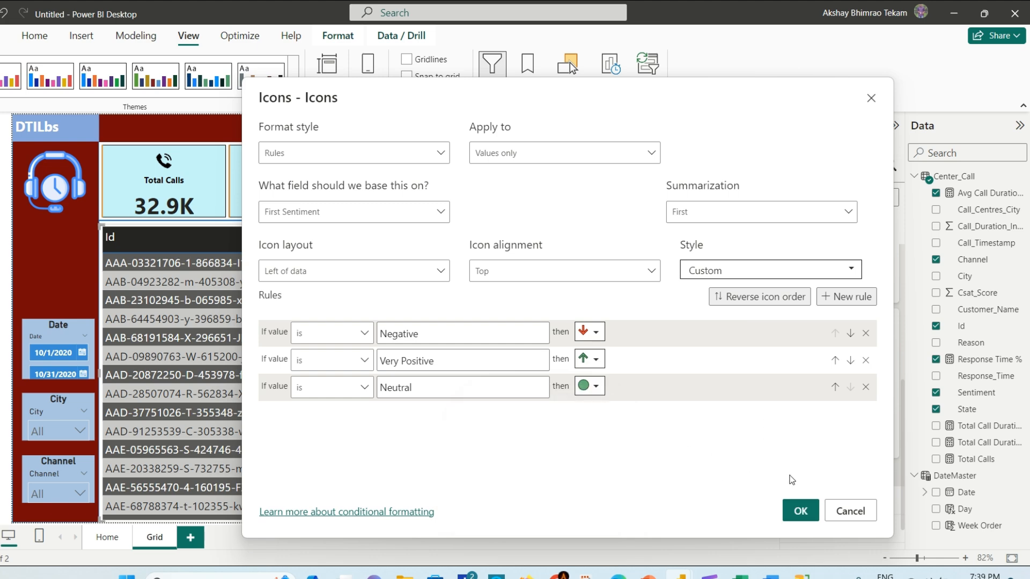
left_click(798, 513)
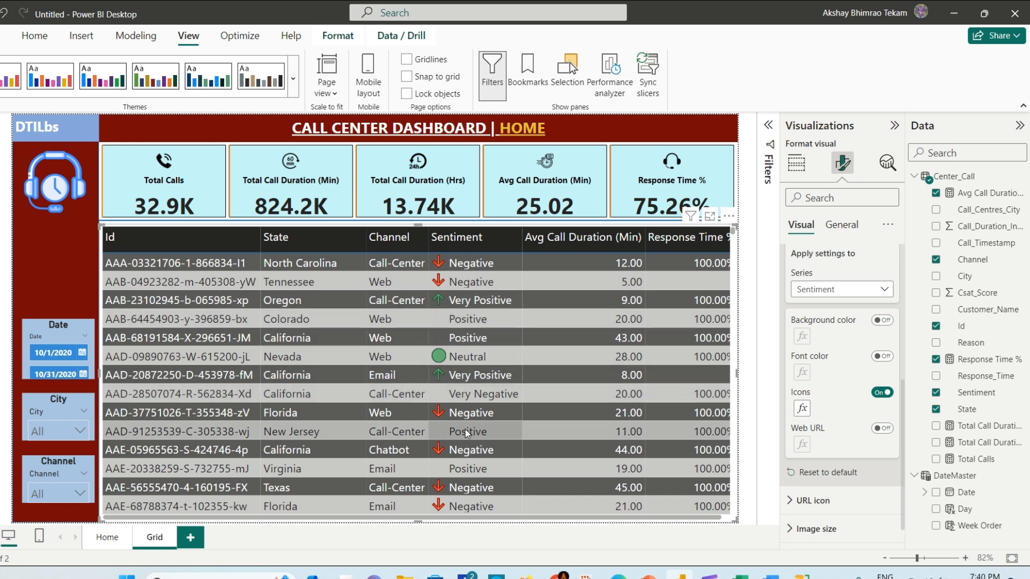
scroll(465, 436, "down", 3)
scroll(467, 440, "up", 3)
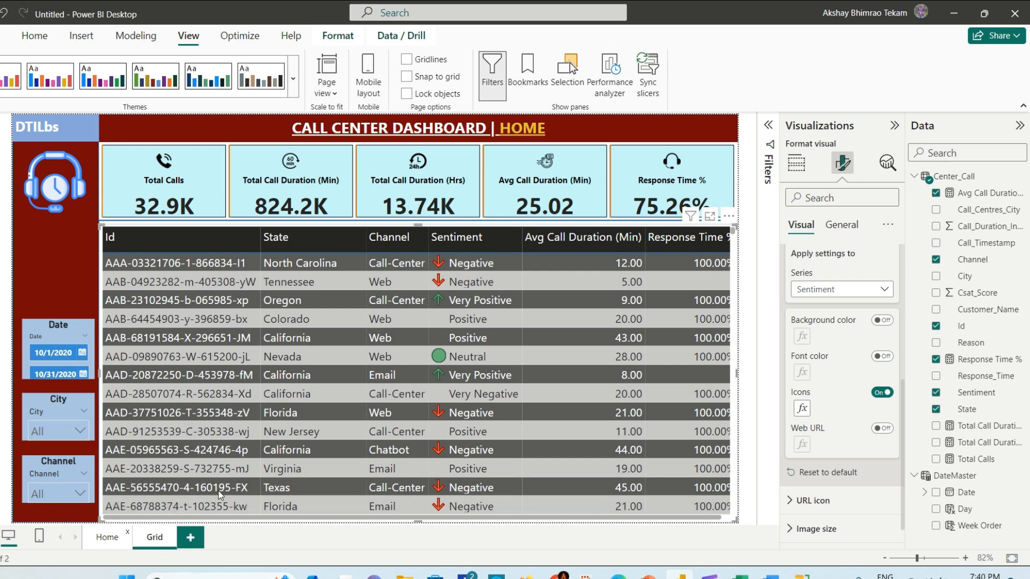
- Replace the word HOME with GRID in the dashboard title on the Grid page
left_click(120, 544)
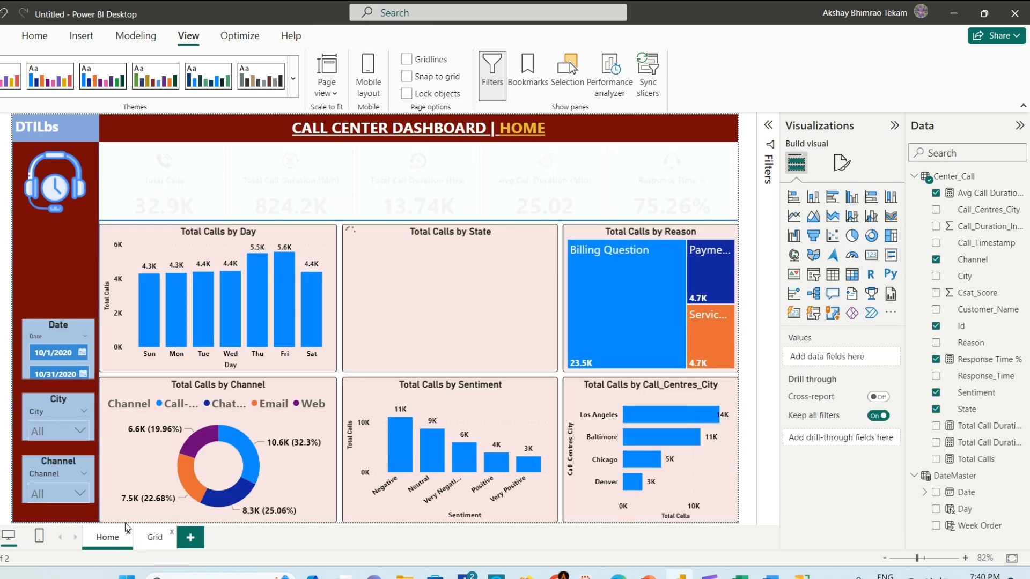
left_click(156, 542)
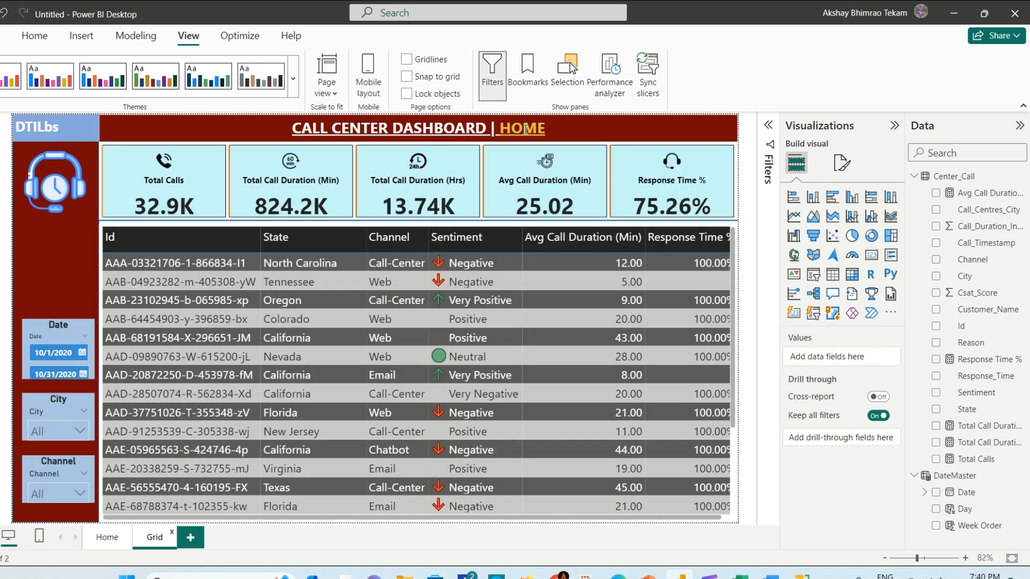
double_click(524, 128)
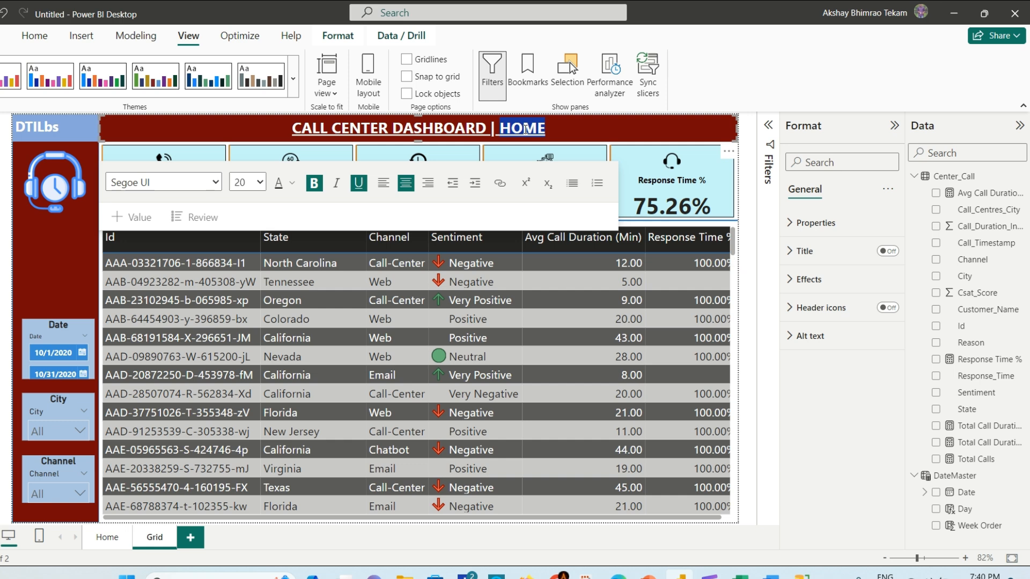
type("GRID")
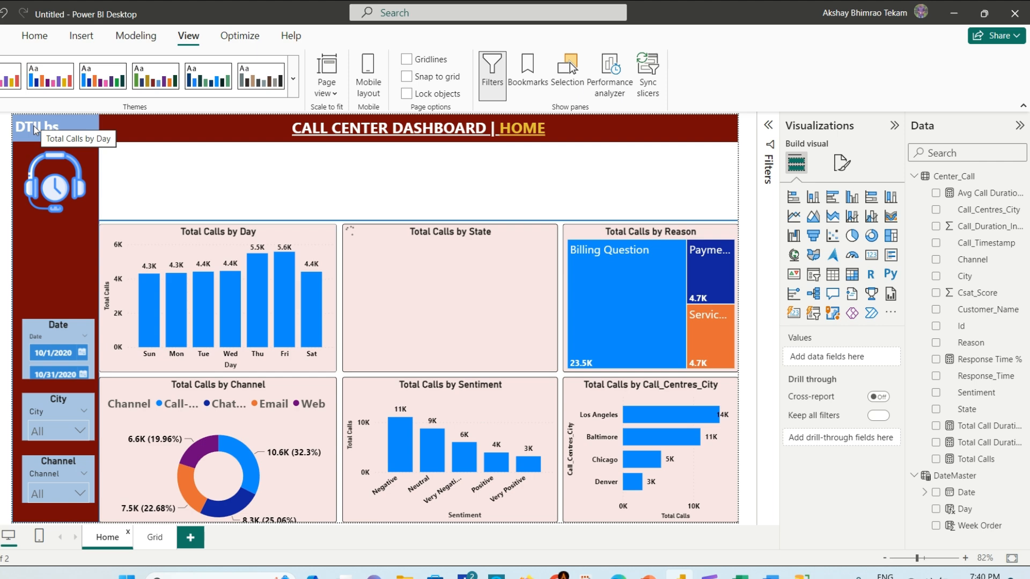
- Center the DTILbs text in its header box on the Home page
left_click(40, 126)
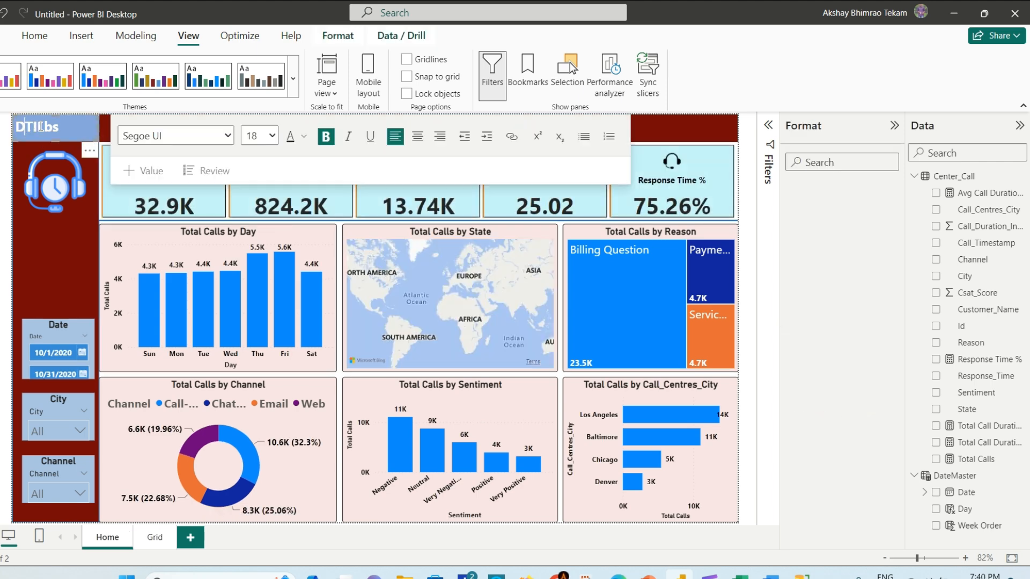
left_click(419, 138)
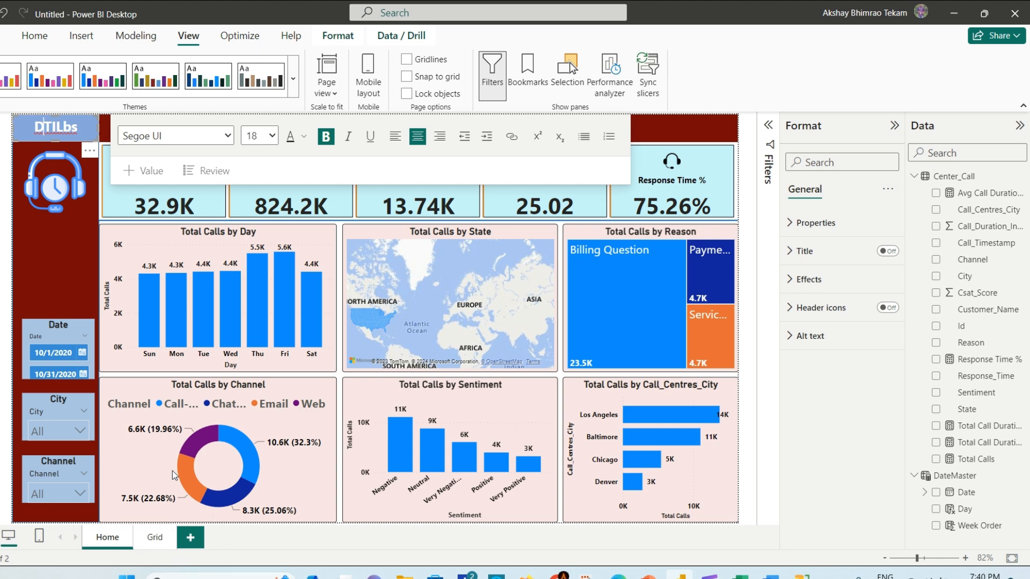
left_click(264, 545)
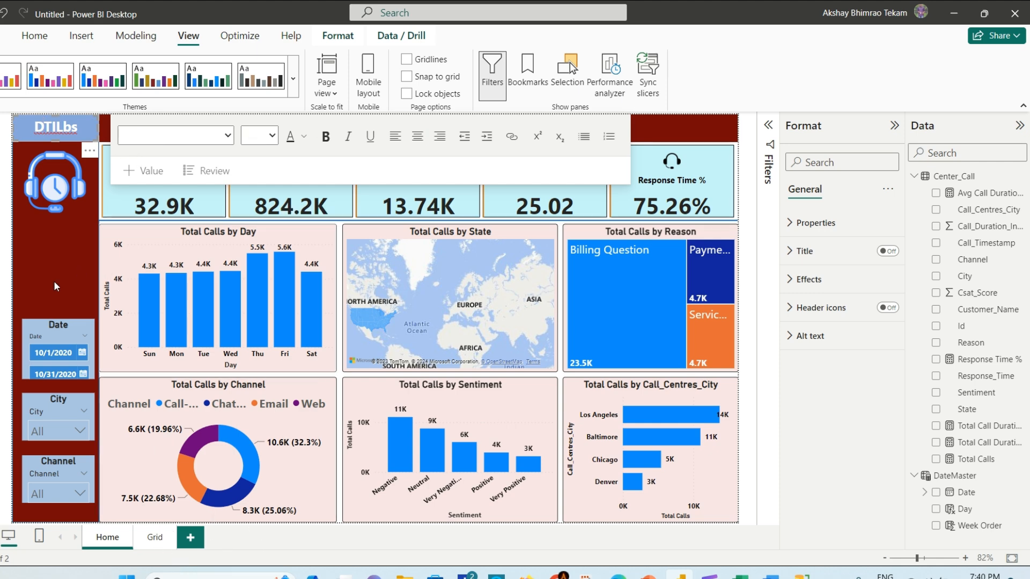
left_click(67, 265)
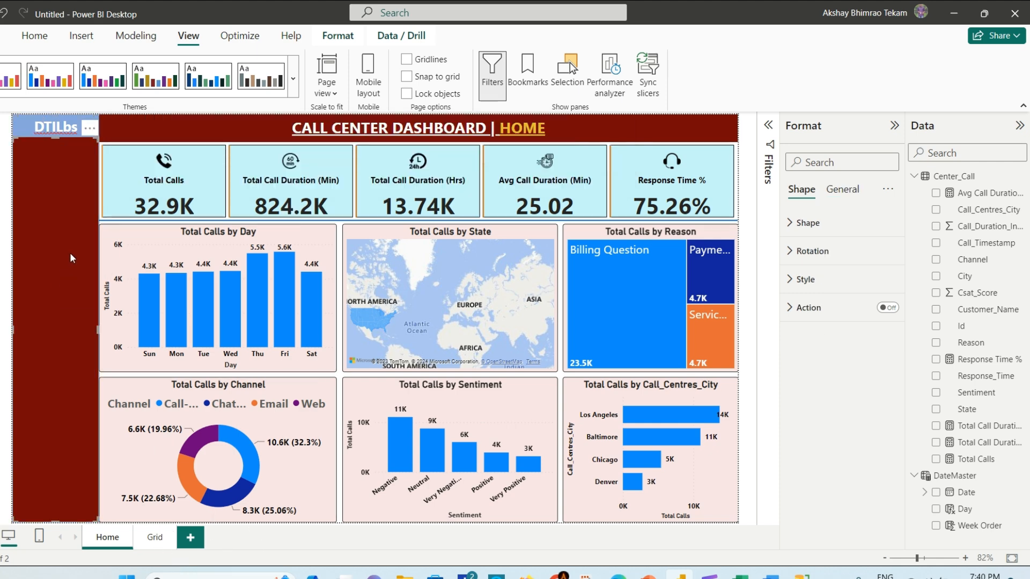
left_click(143, 235)
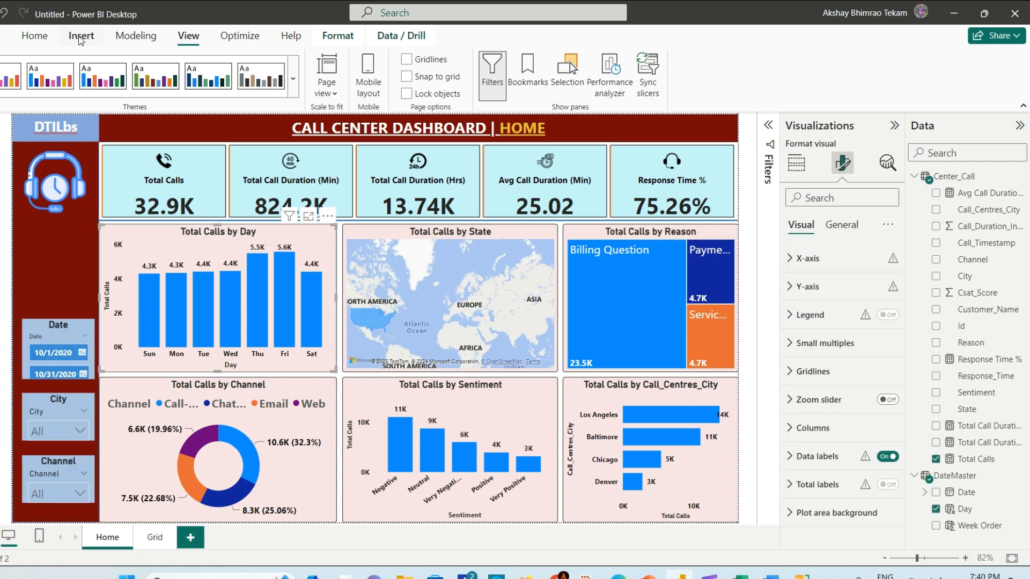
- Insert a page navigator on the Home page, place it below the headset logo and make it narrower
left_click(81, 38)
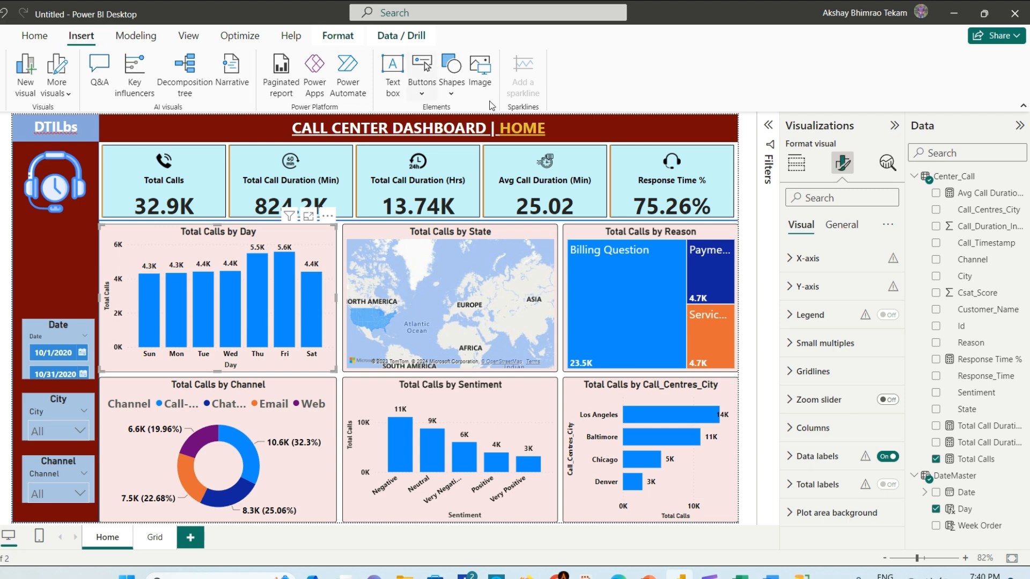
left_click(421, 95)
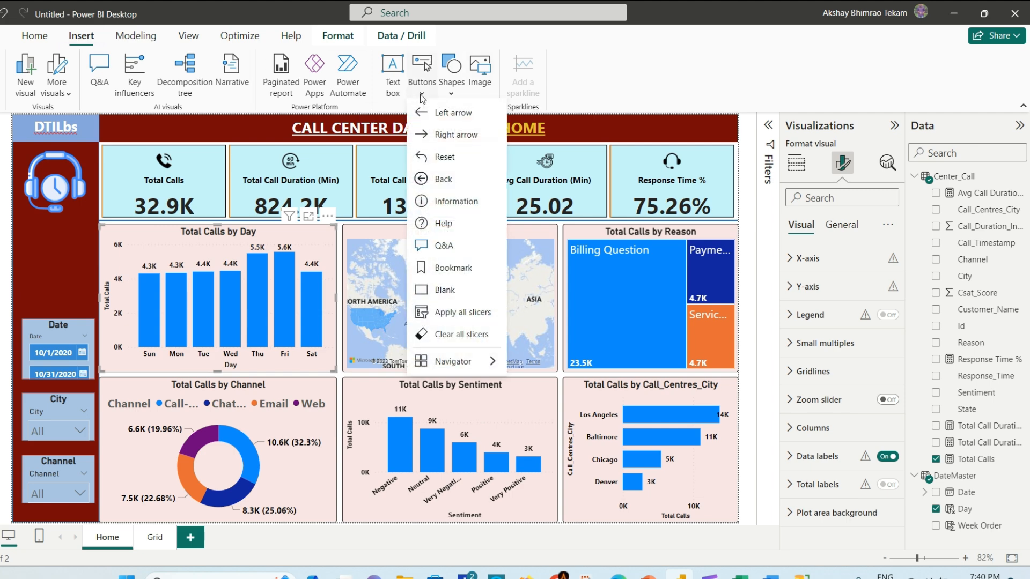
mouse_move(461, 368)
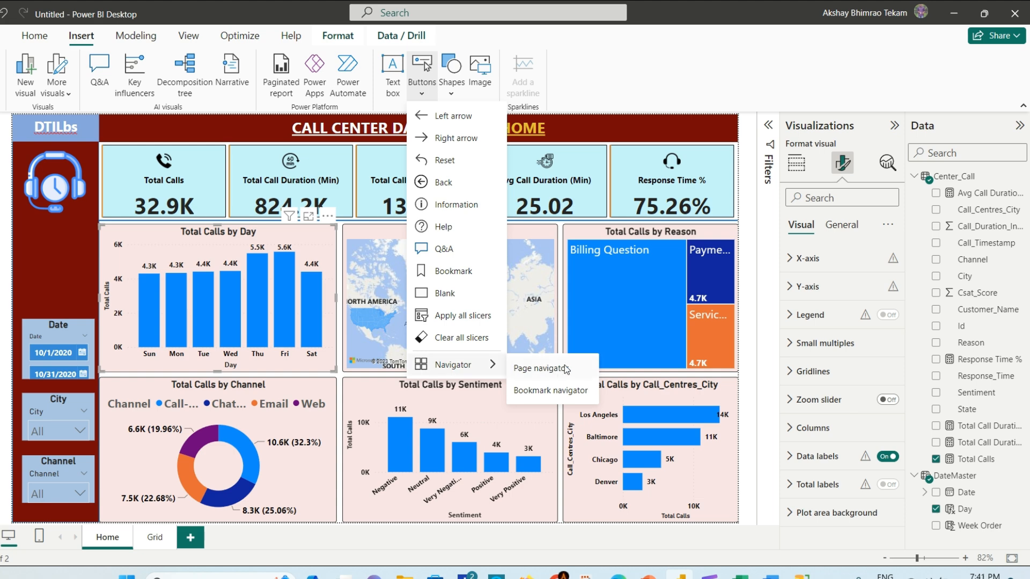
left_click(540, 368)
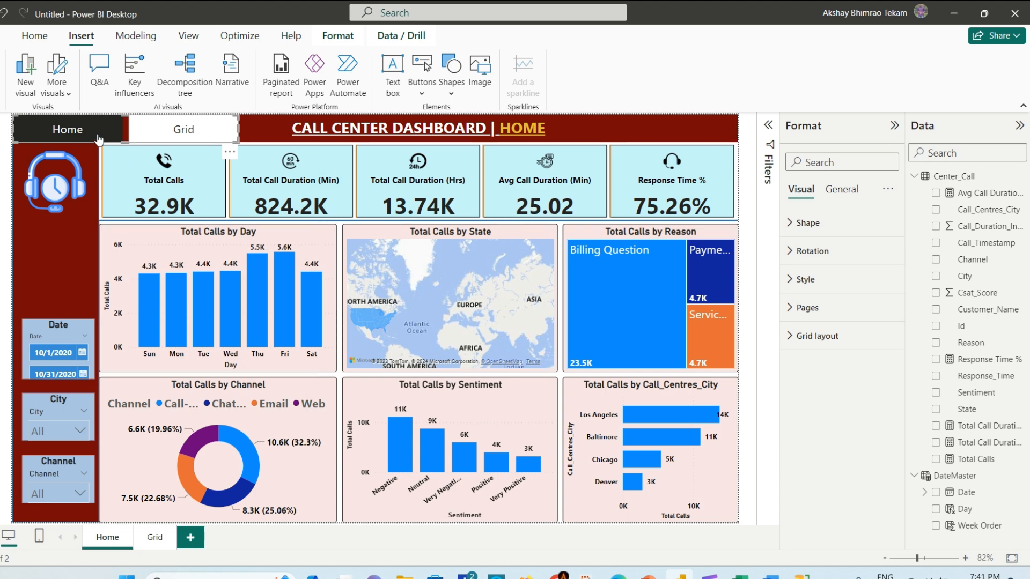
left_click_drag(130, 136, 150, 261)
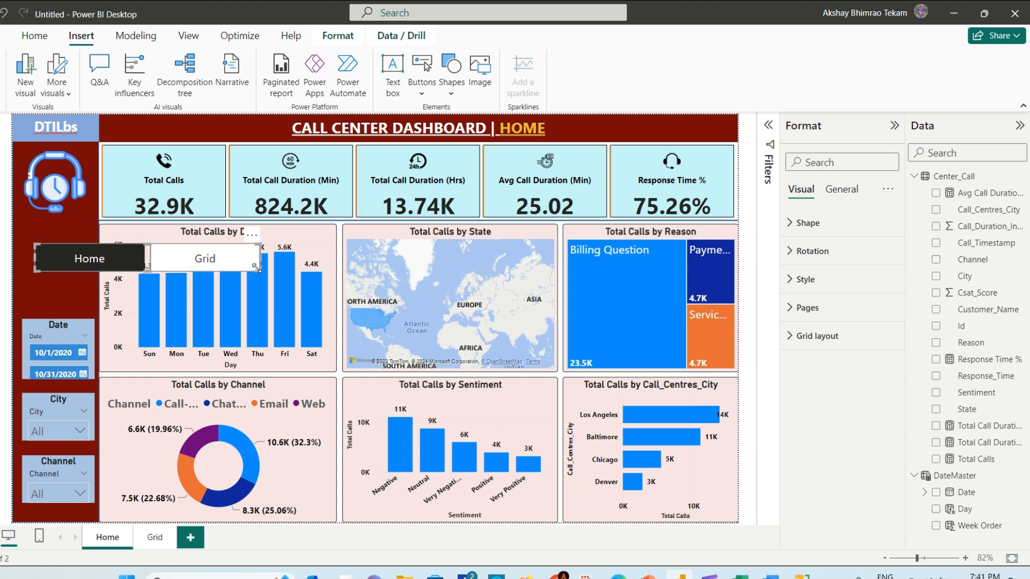
left_click_drag(254, 276, 233, 272)
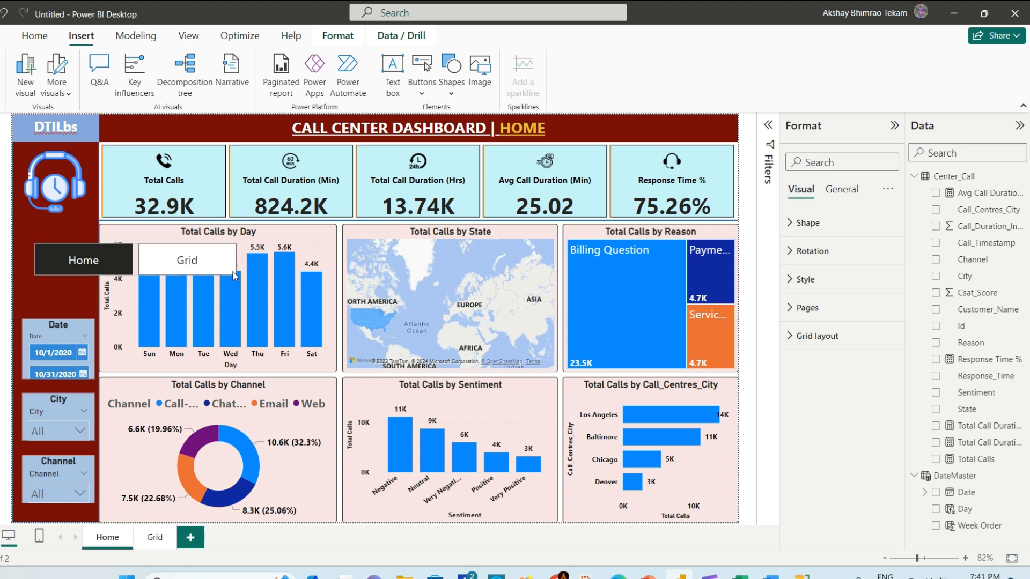
- Open the page navigator's shape settings and check the available shapes
left_click(95, 261)
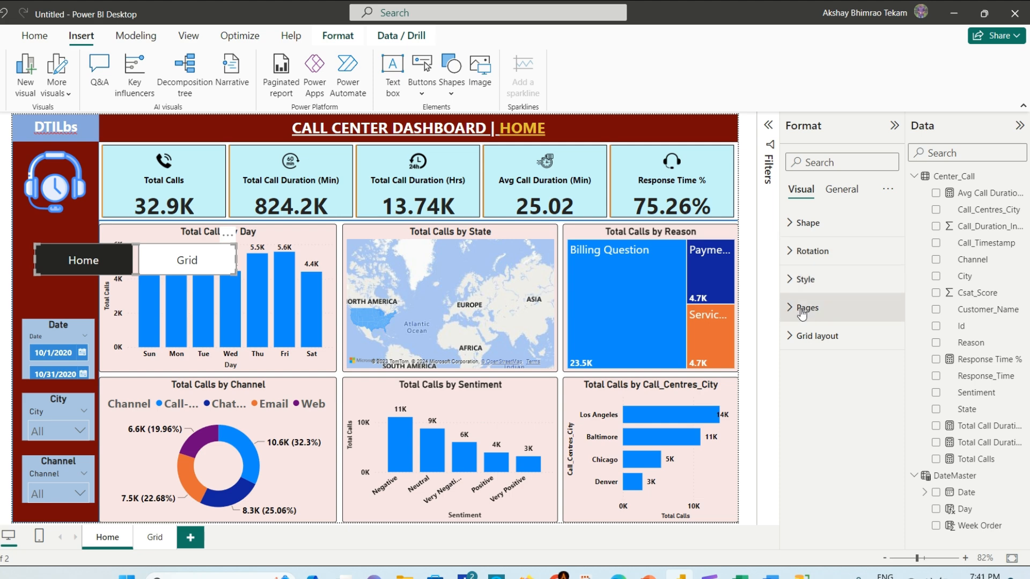
left_click(793, 224)
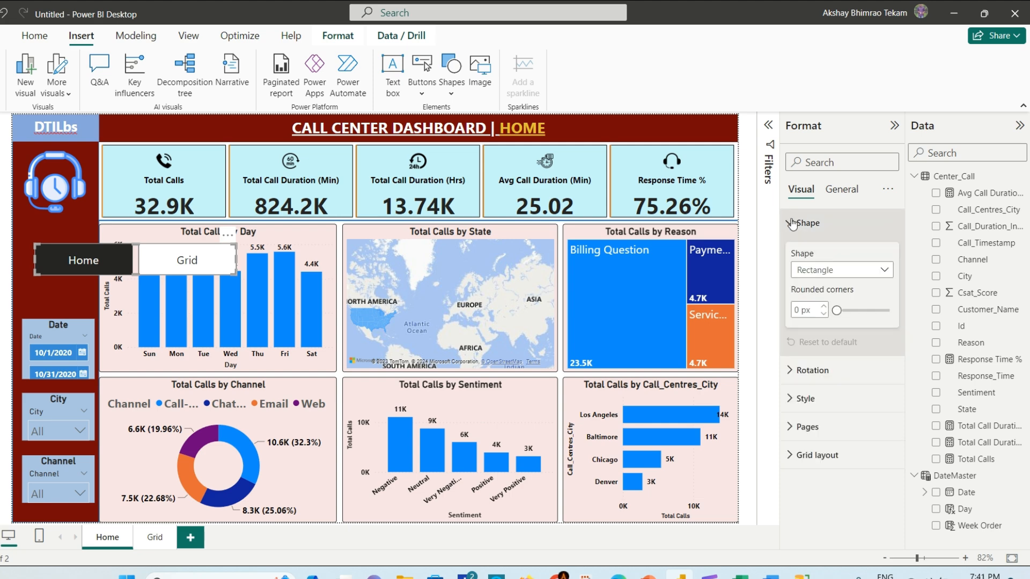
left_click(873, 271)
left_click(874, 270)
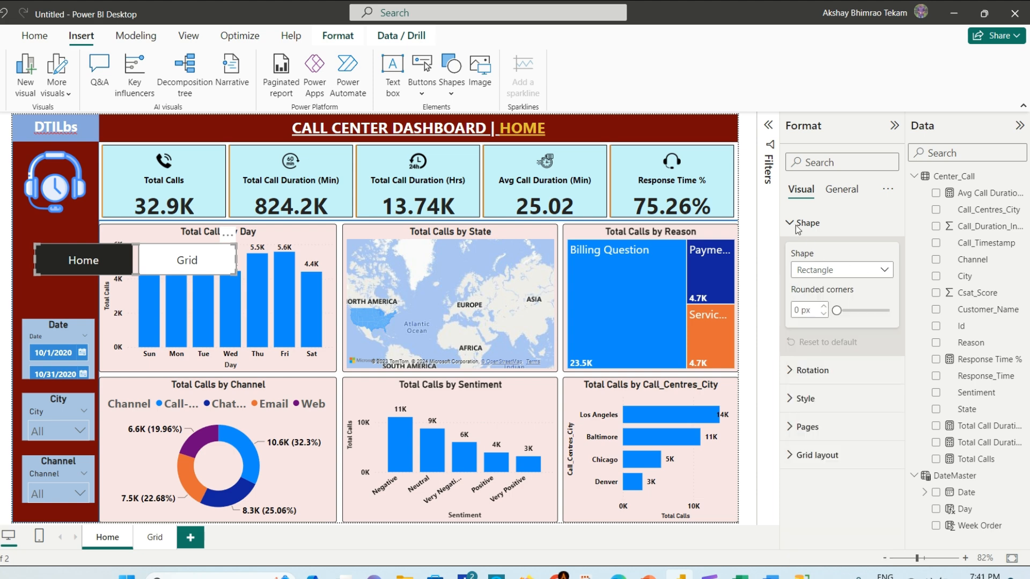
- Check the page navigator's style states and its page display options
left_click(793, 224)
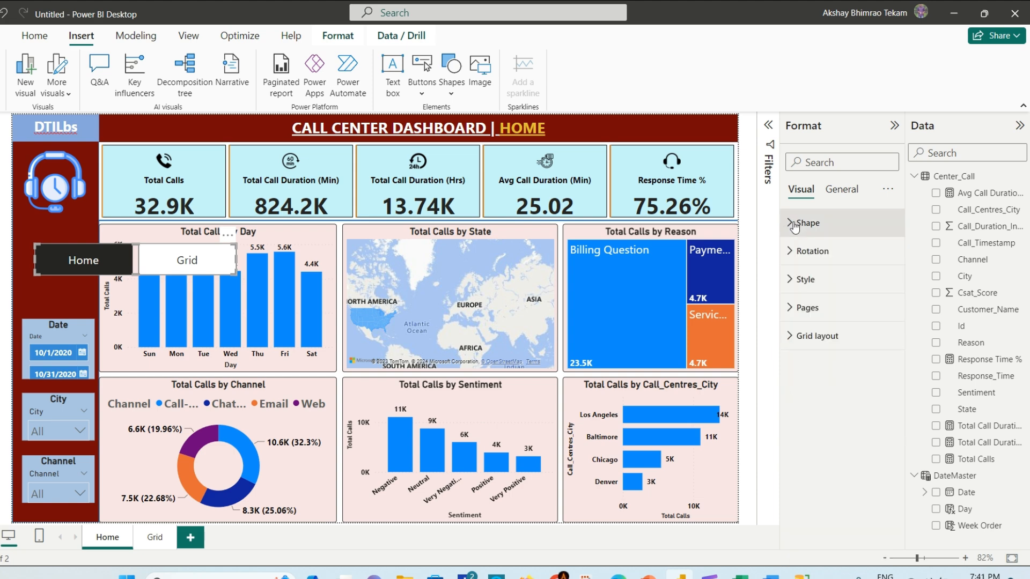
left_click(794, 279)
left_click(855, 351)
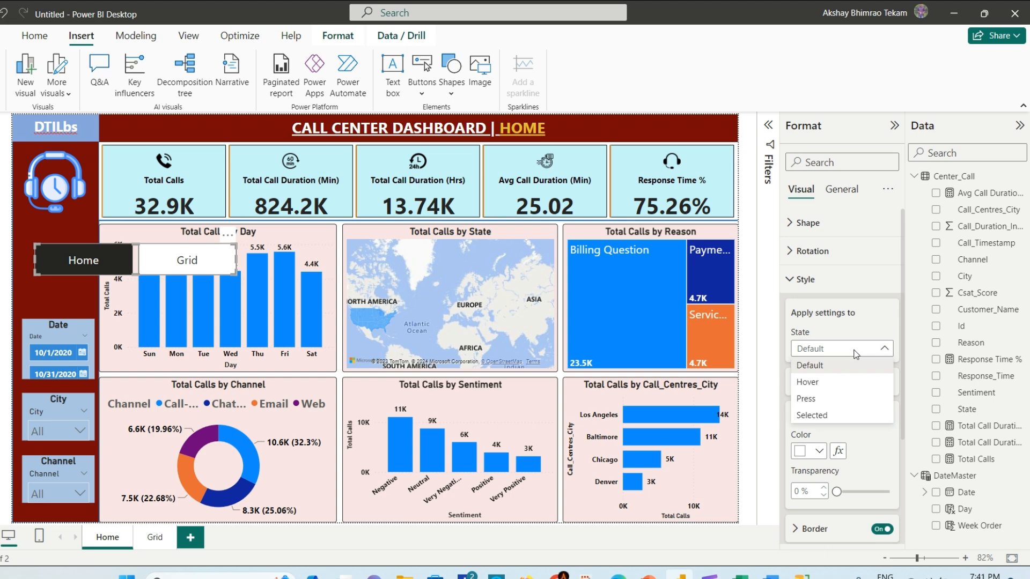
left_click(793, 280)
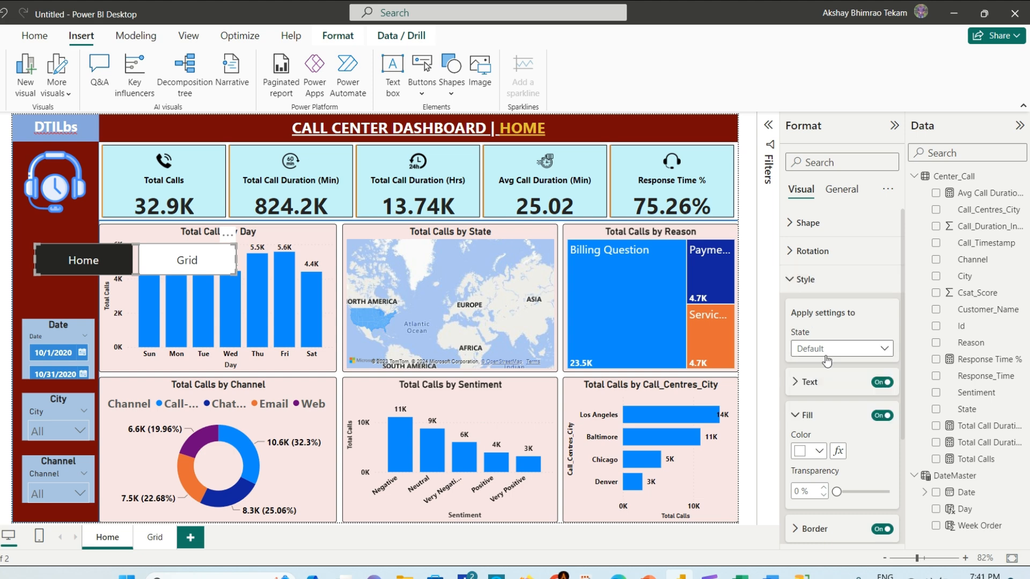
left_click(792, 280)
left_click(798, 308)
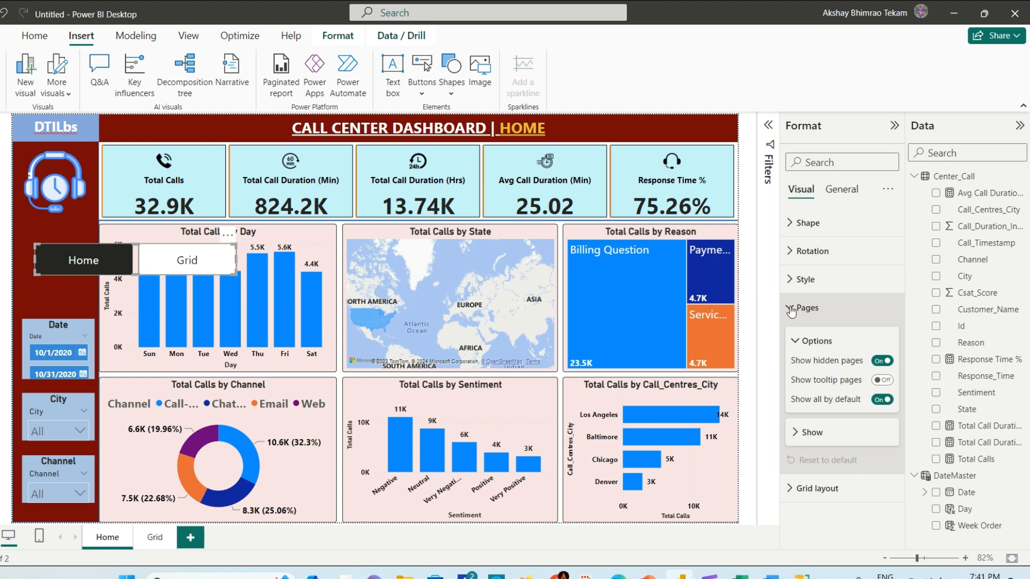
left_click(792, 309)
- Set the page navigator's grid layout orientation to Vertical
left_click(788, 337)
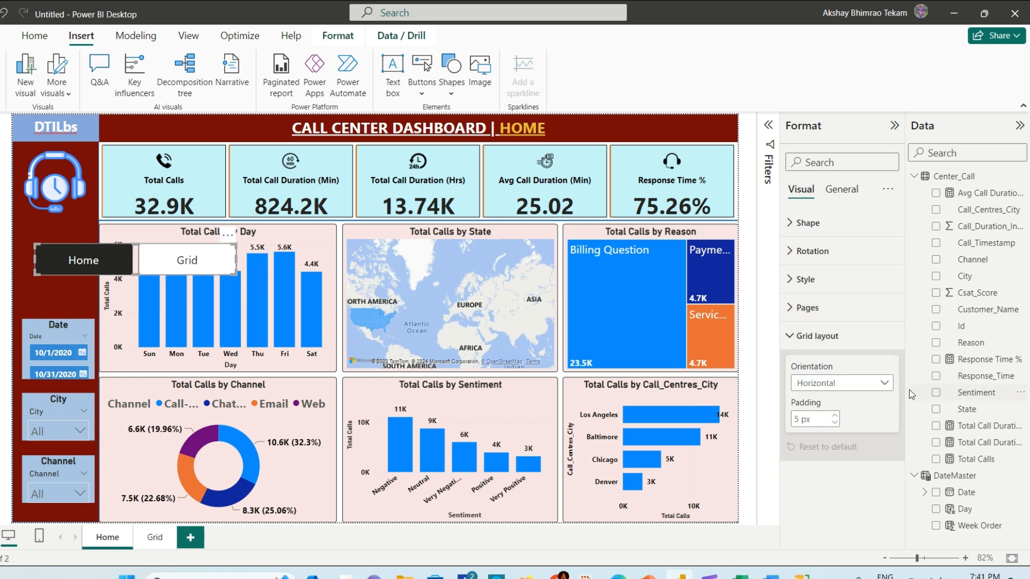
left_click(882, 383)
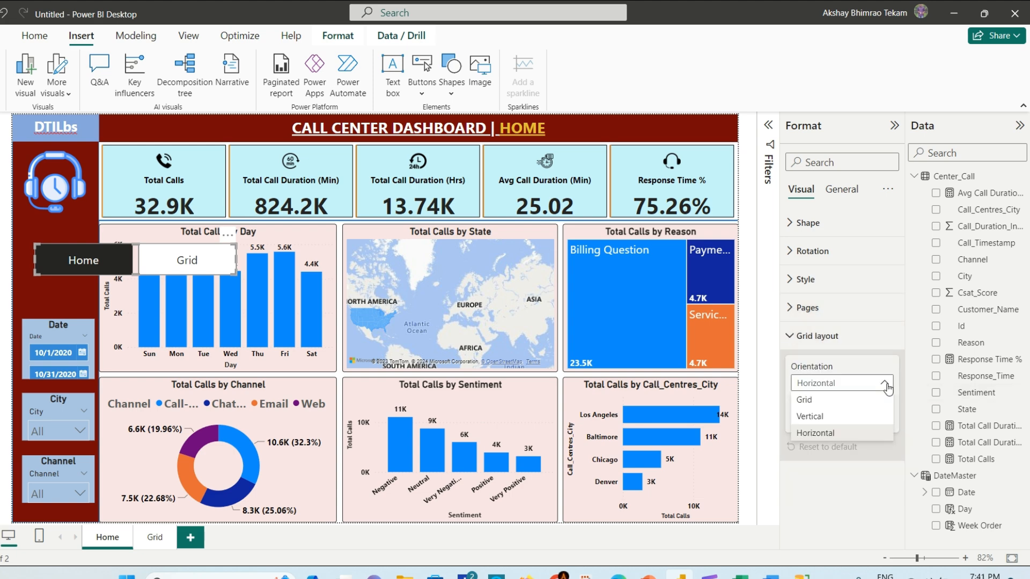
left_click(842, 418)
- Narrow the page navigator to fit the red sidebar and position it just above the Date slicer
left_click_drag(245, 272, 117, 302)
left_click_drag(95, 249, 73, 246)
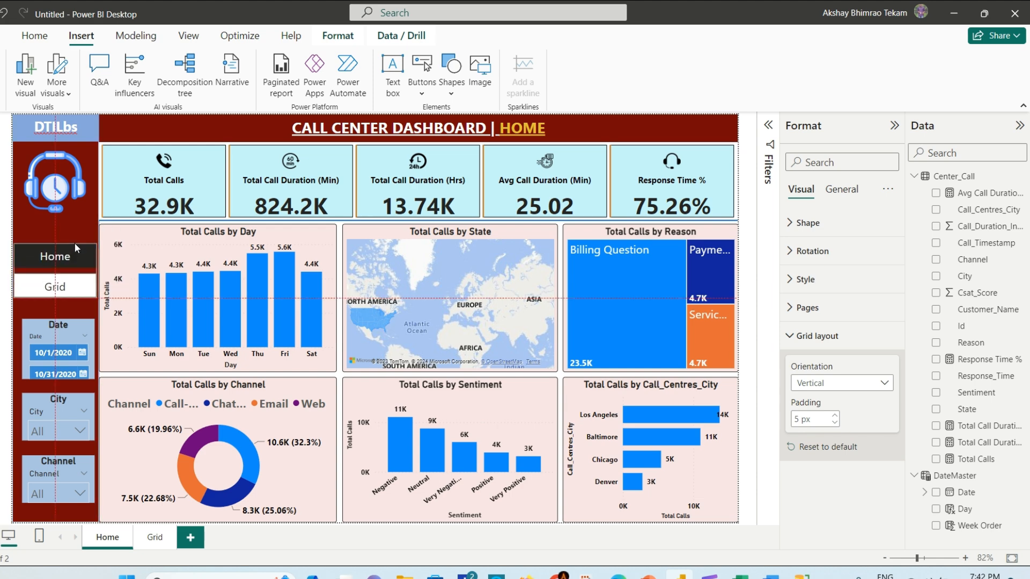
left_click_drag(88, 290, 88, 291)
left_click_drag(78, 254, 81, 259)
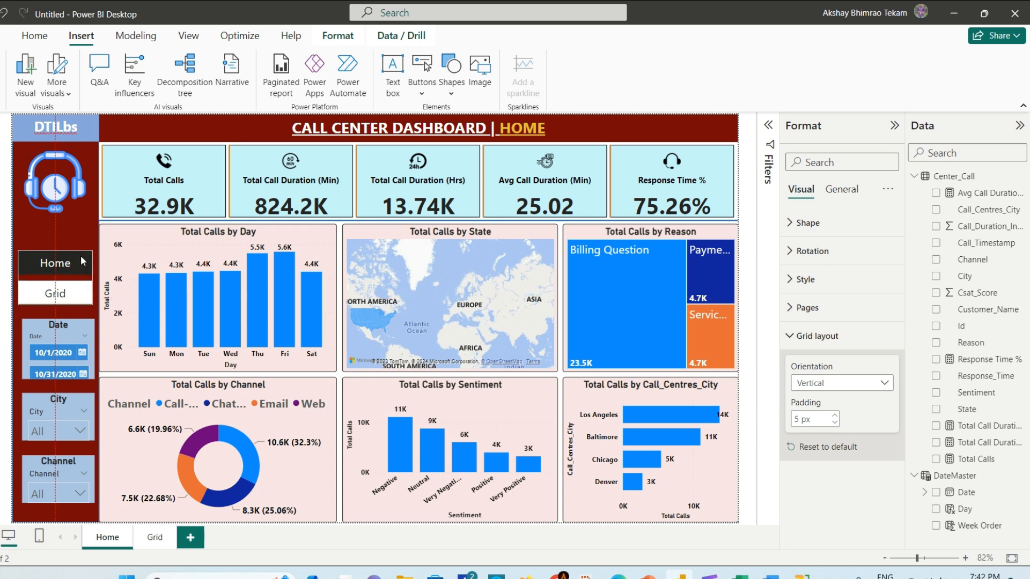
left_click_drag(83, 261, 84, 264)
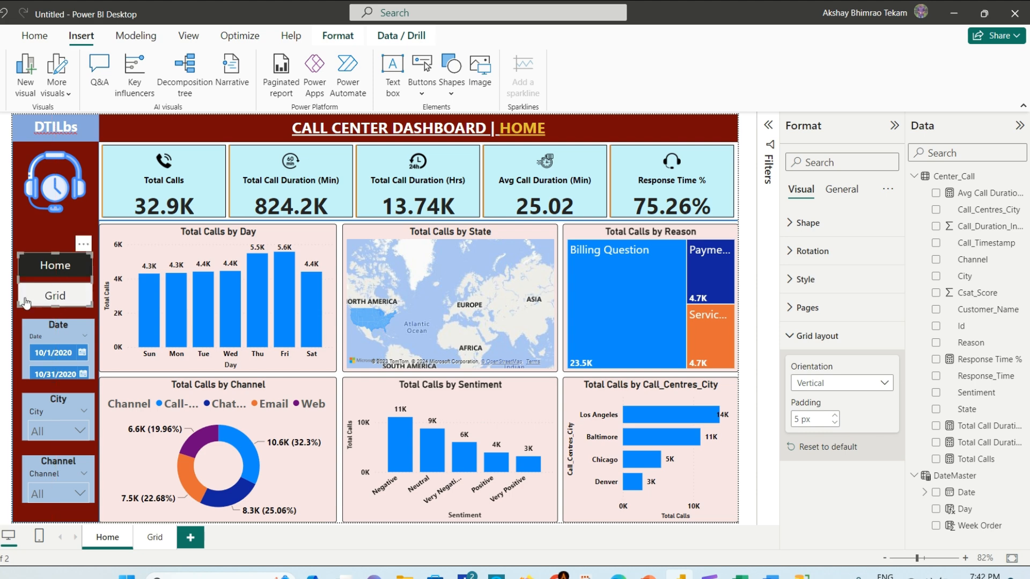
left_click_drag(22, 302, 25, 306)
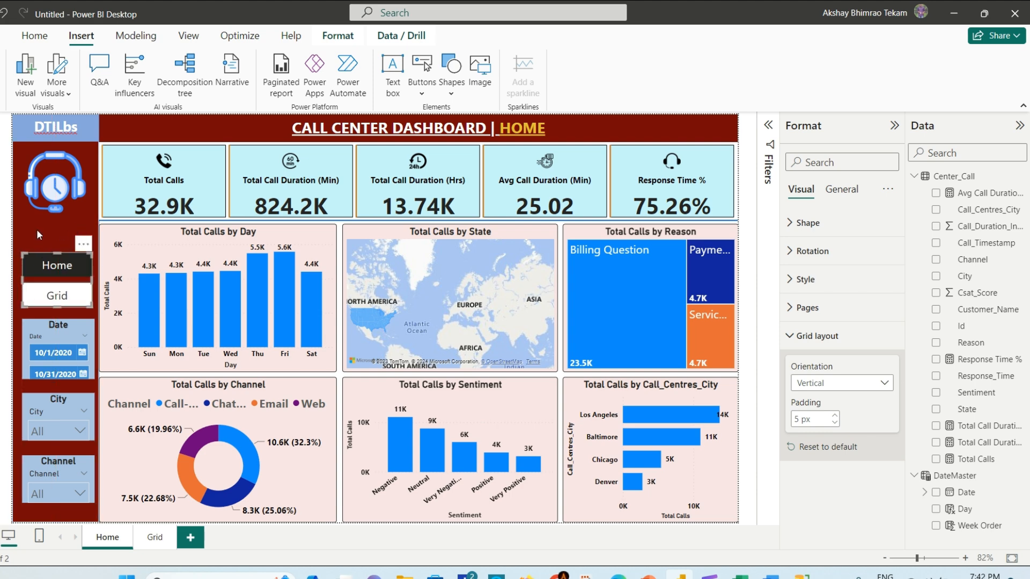
- Copy the page navigator from the Home page to the same place on the Grid page
left_click(66, 226)
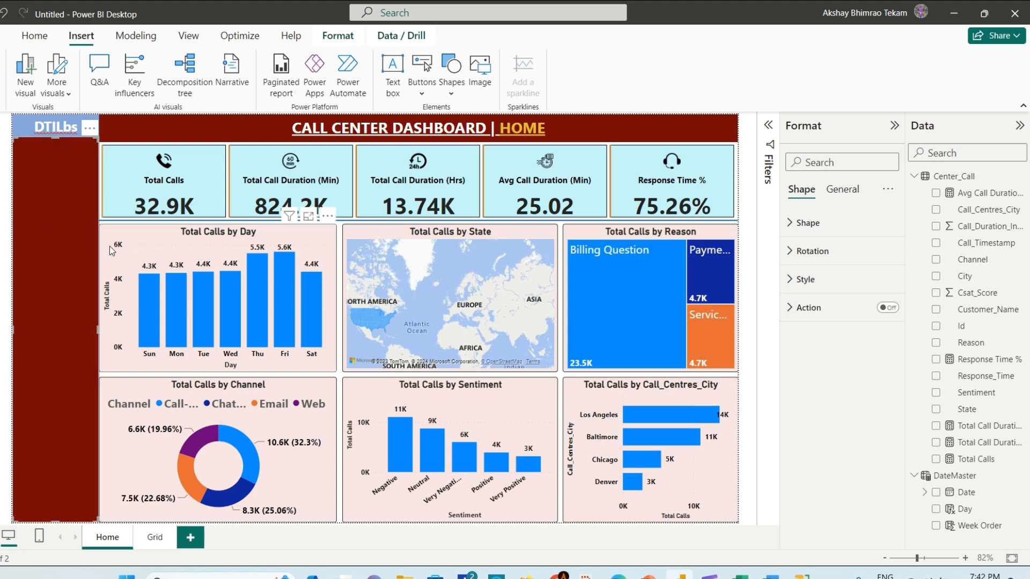
left_click(161, 253)
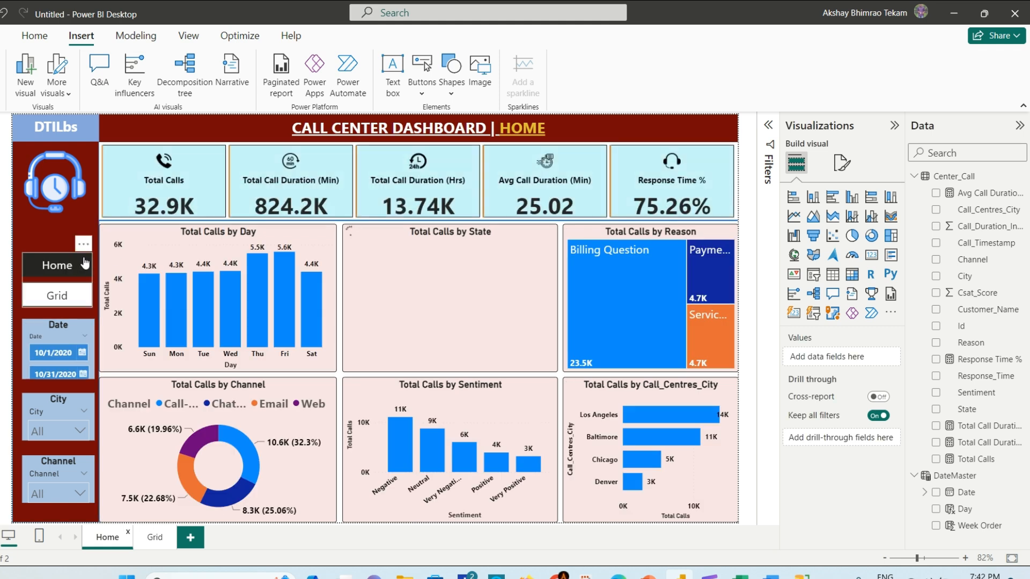
left_click(89, 263)
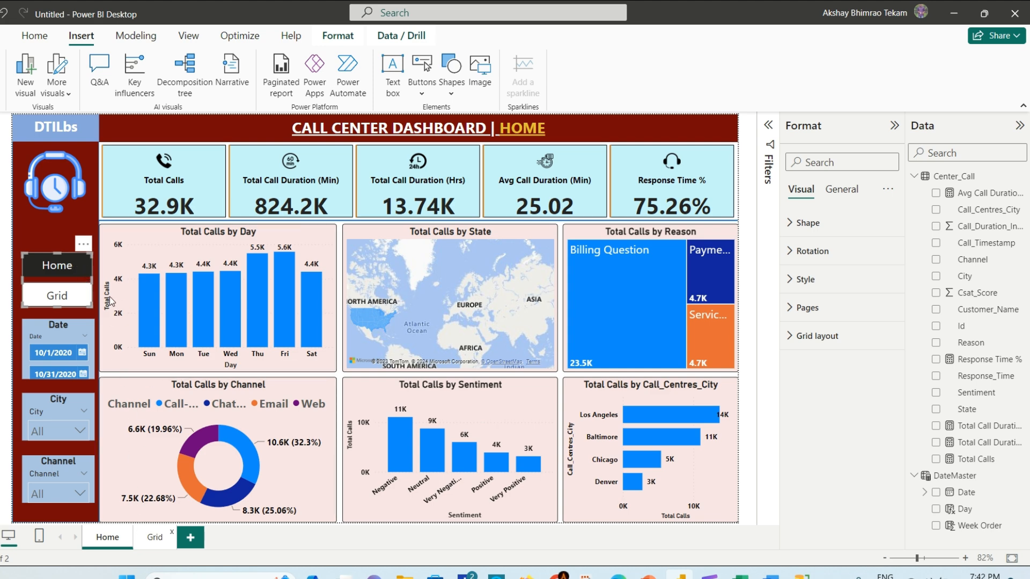
left_click(59, 296, "ctrl")
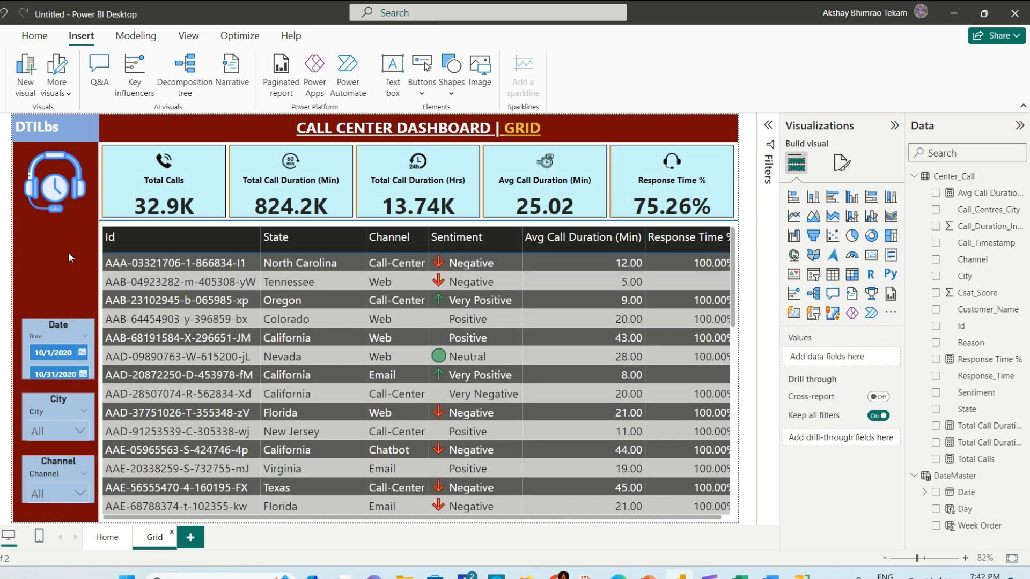
left_click(68, 252)
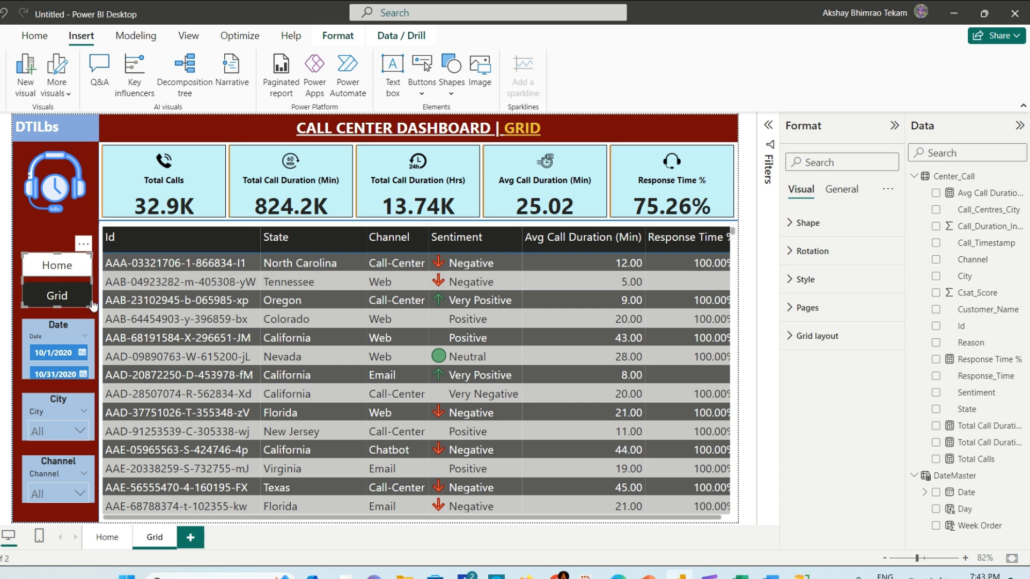
left_click(55, 230)
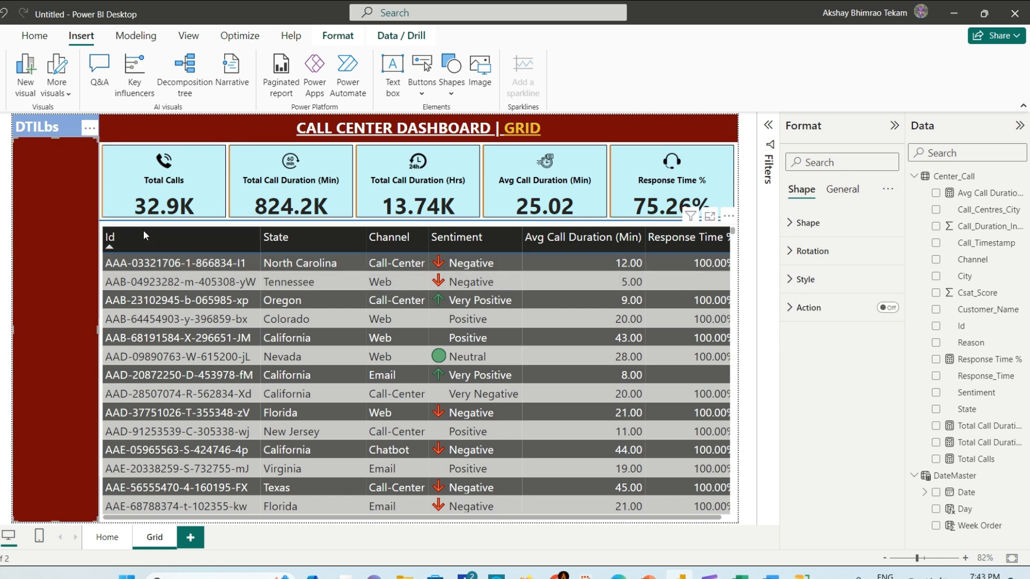
left_click(119, 180)
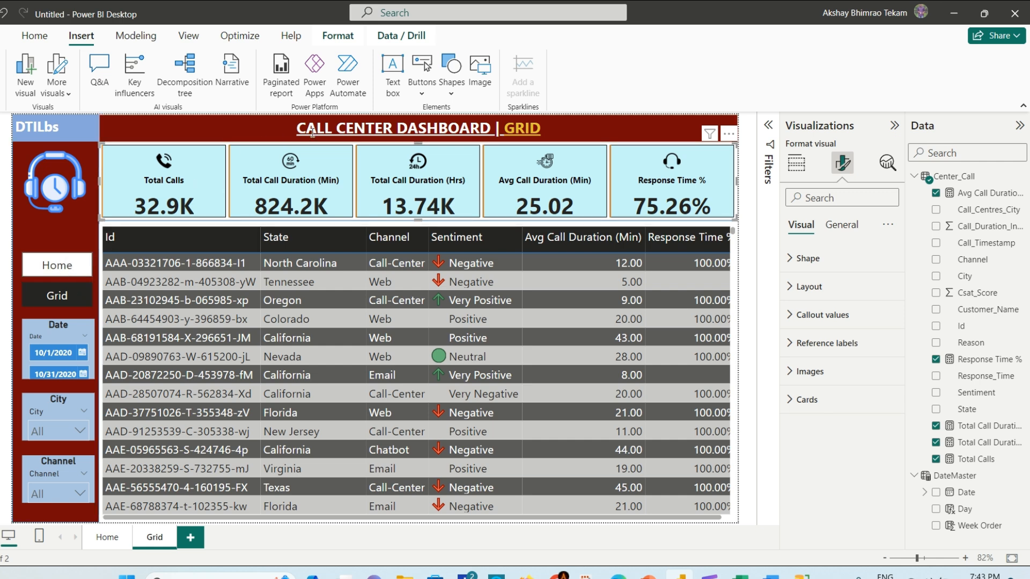
left_click(392, 75)
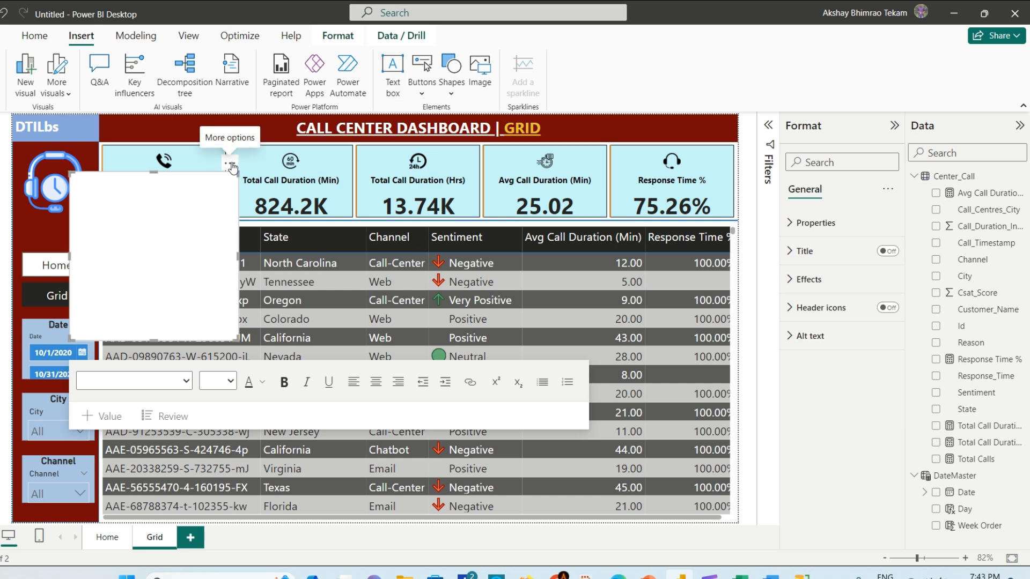
left_click(230, 164)
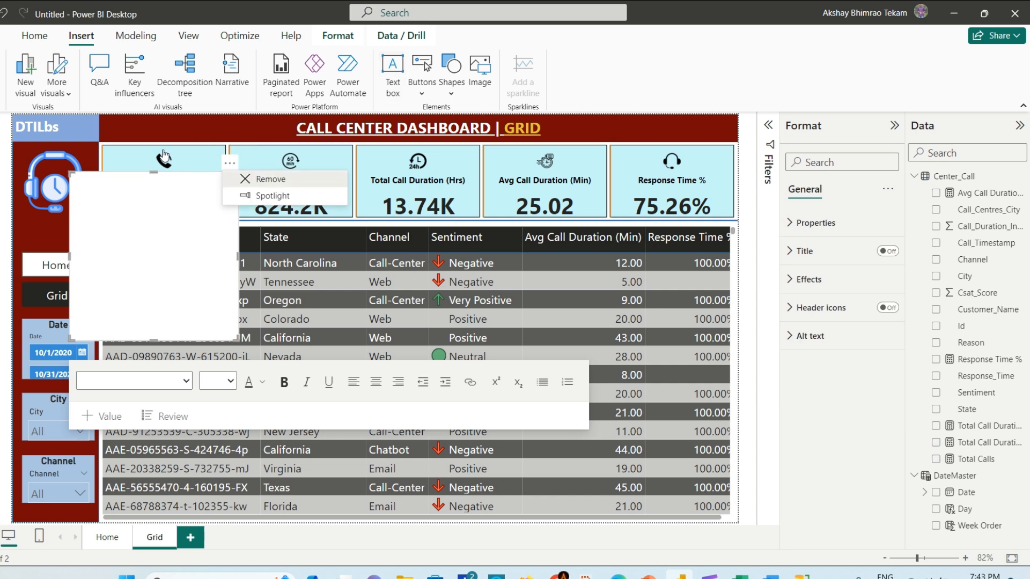
left_click(81, 126)
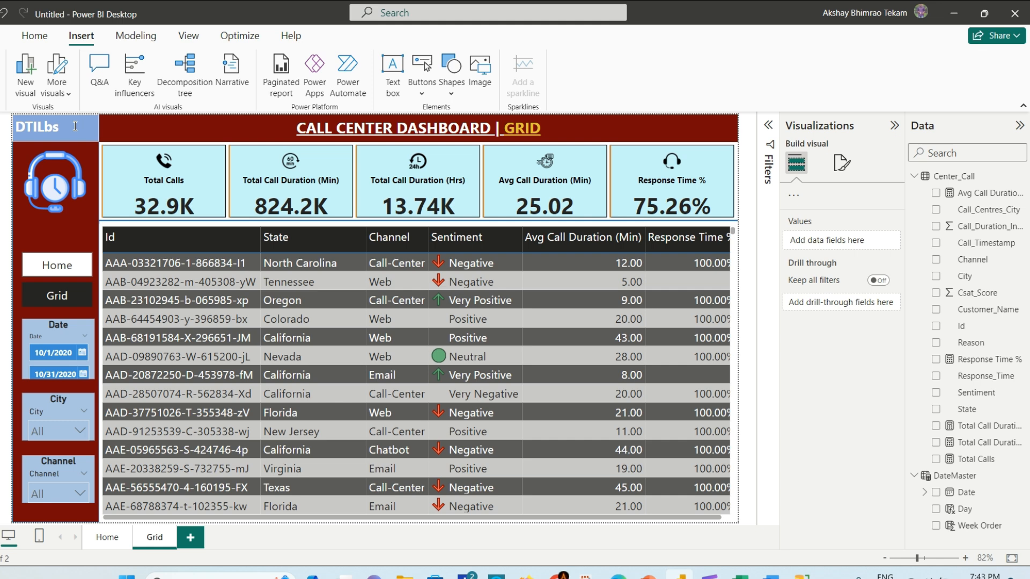
- Duplicate the DTILbs text box on the Grid page and place a smaller copy just above the page navigator
double_click(69, 126)
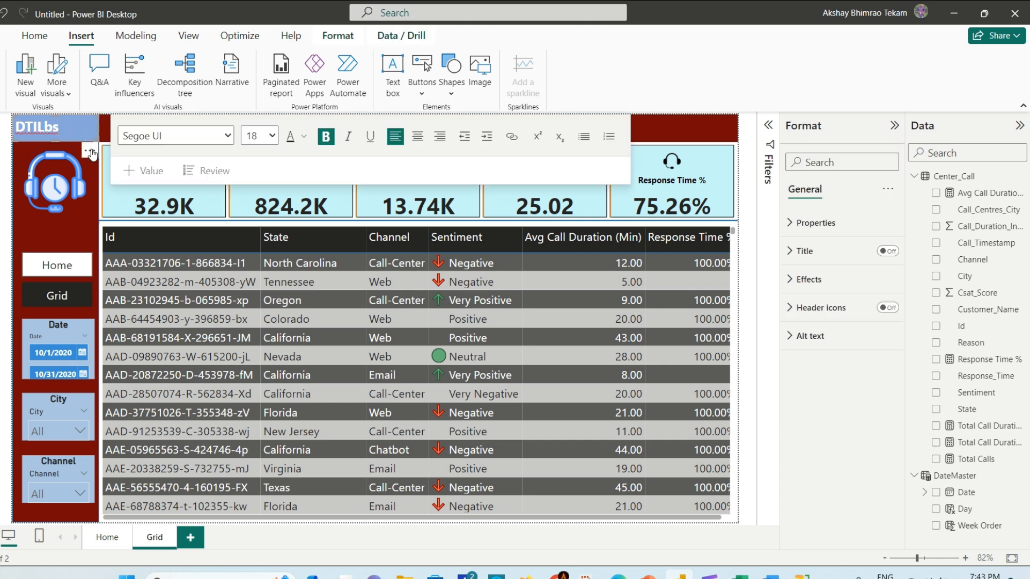
left_click(89, 151)
left_click(76, 127)
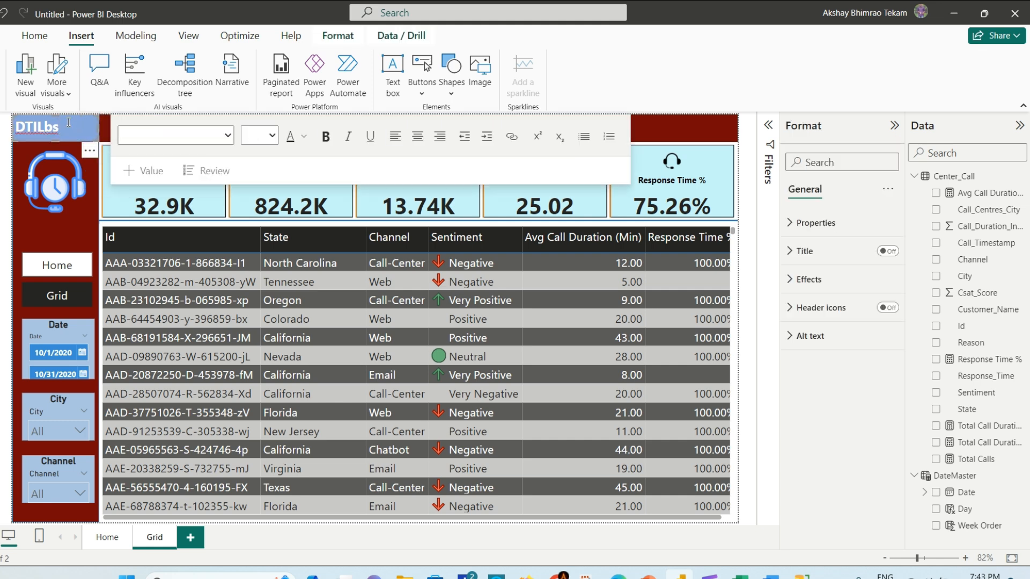
left_click_drag(47, 127, 95, 145)
left_click(29, 35)
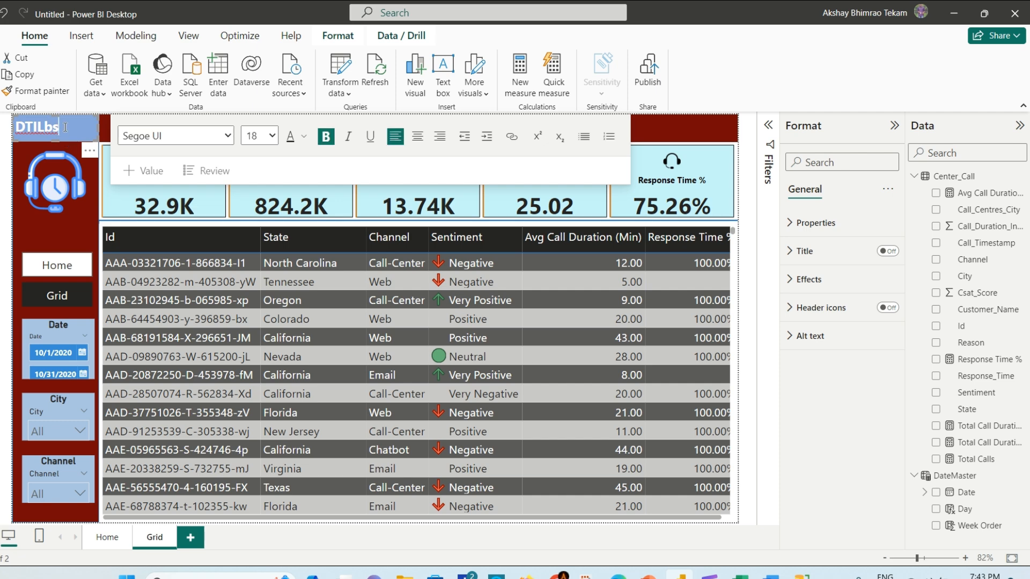
left_click(37, 76)
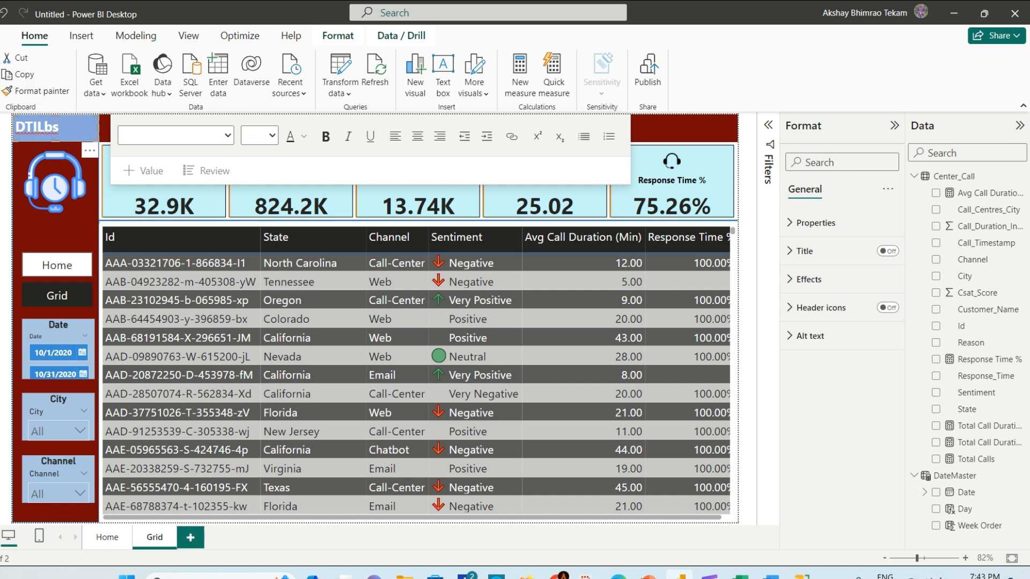
left_click_drag(74, 138, 80, 247)
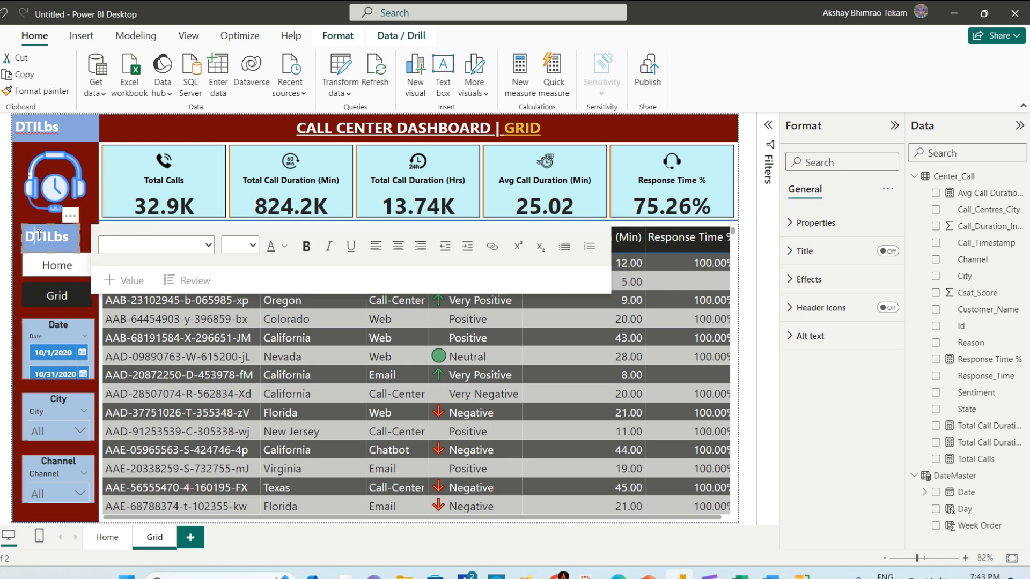
- Replace the copied text box's text with Menu and set its font size to 14
double_click(39, 235)
type("Menu")
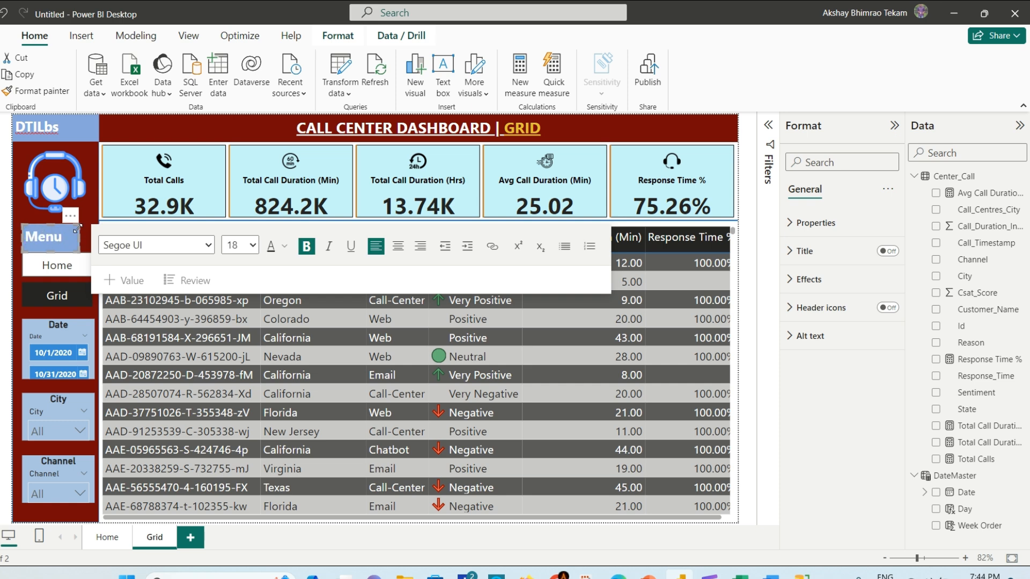
left_click(240, 246)
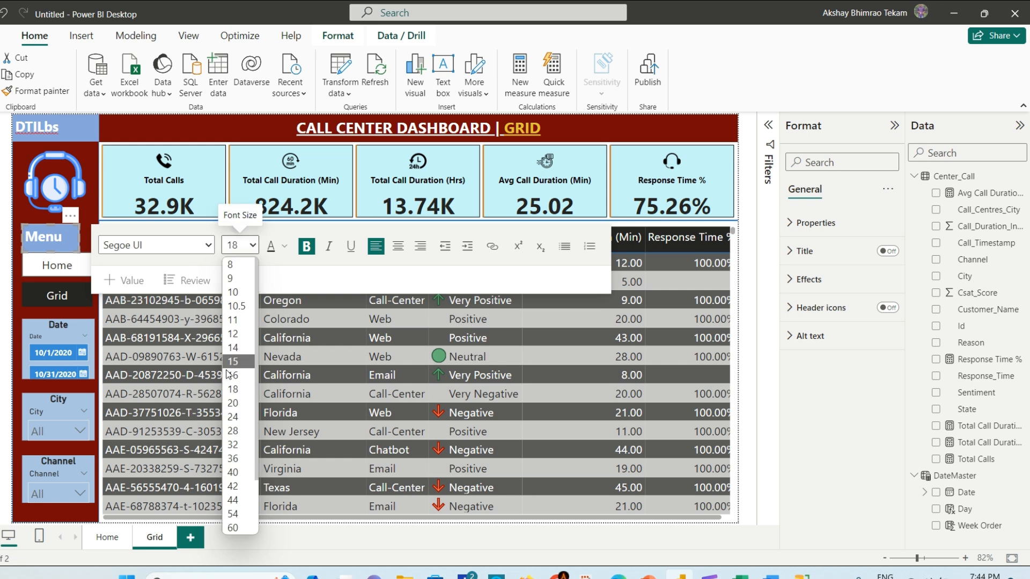
left_click(235, 348)
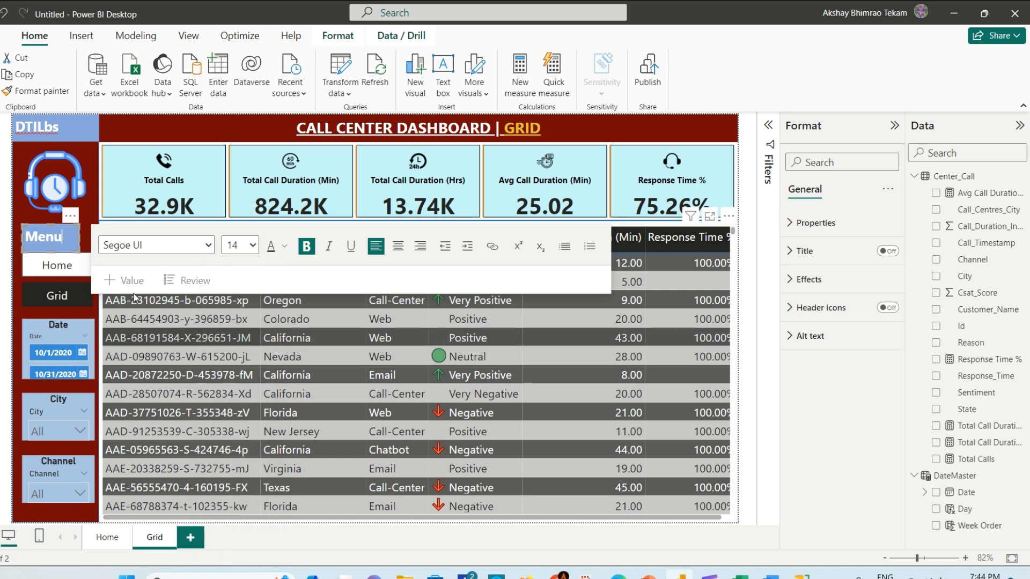
double_click(44, 238)
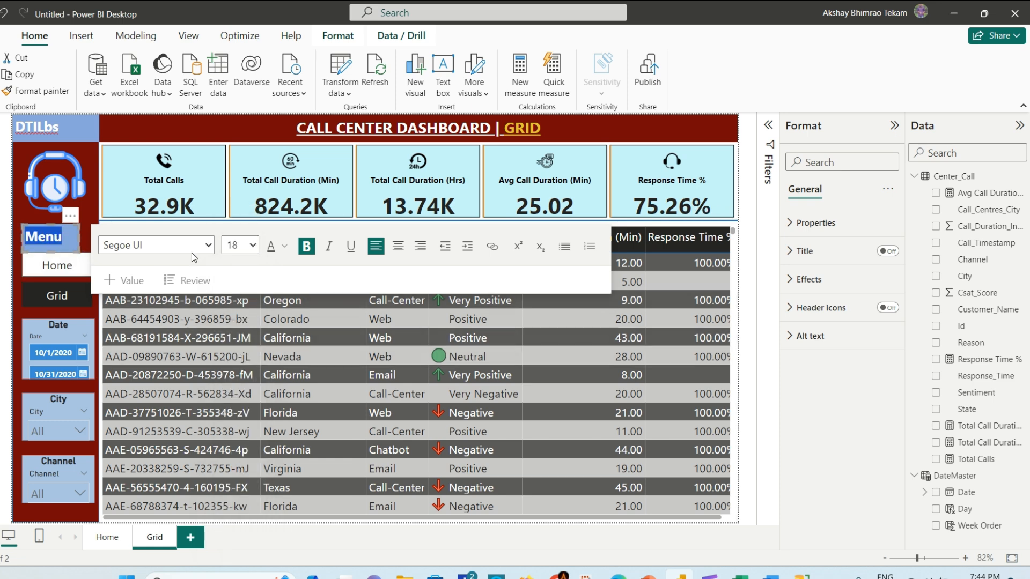
left_click(252, 245)
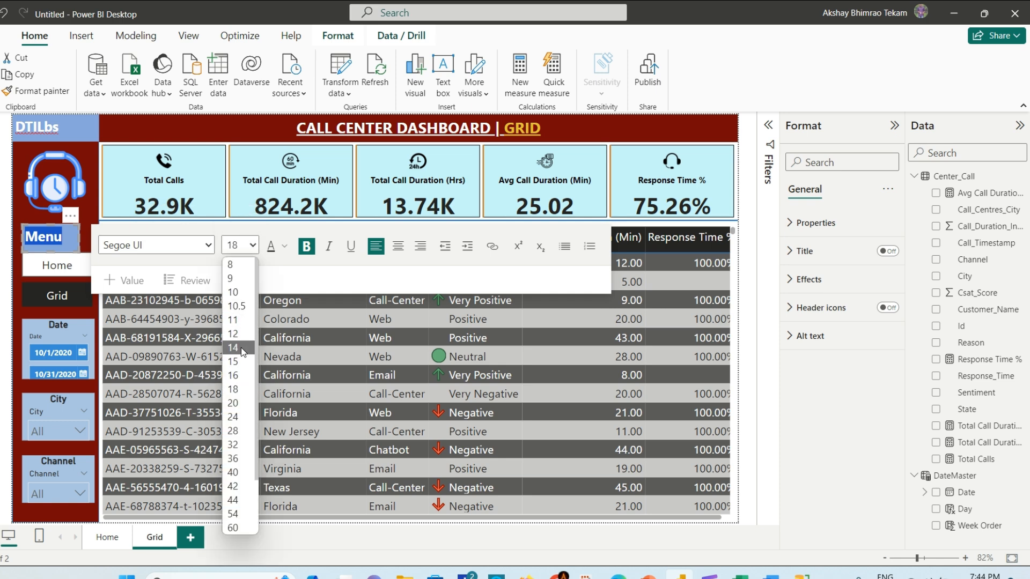
left_click(235, 348)
- Shrink the Menu text box around its label and center the text
left_click_drag(79, 225, 68, 234)
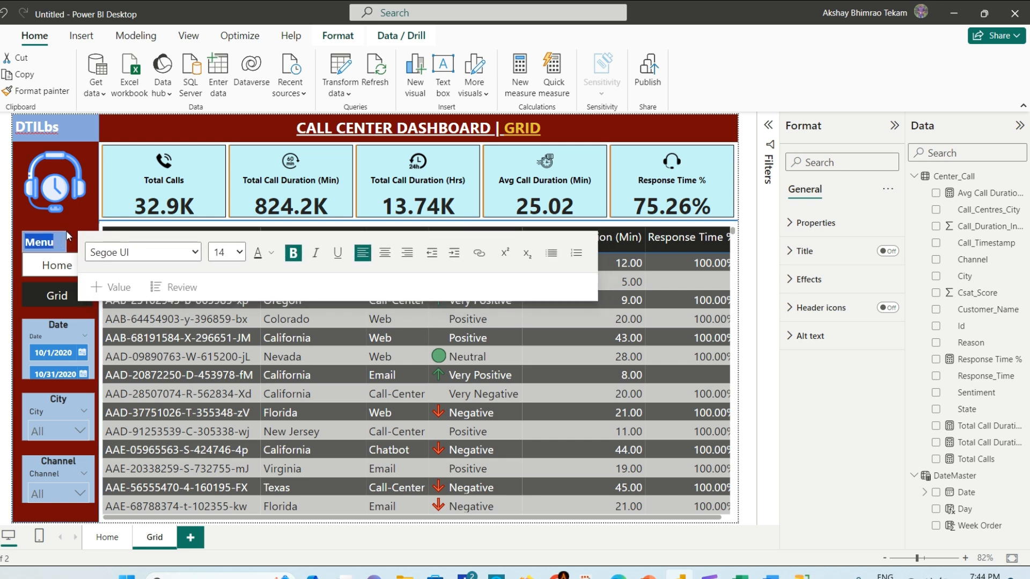
left_click(385, 252)
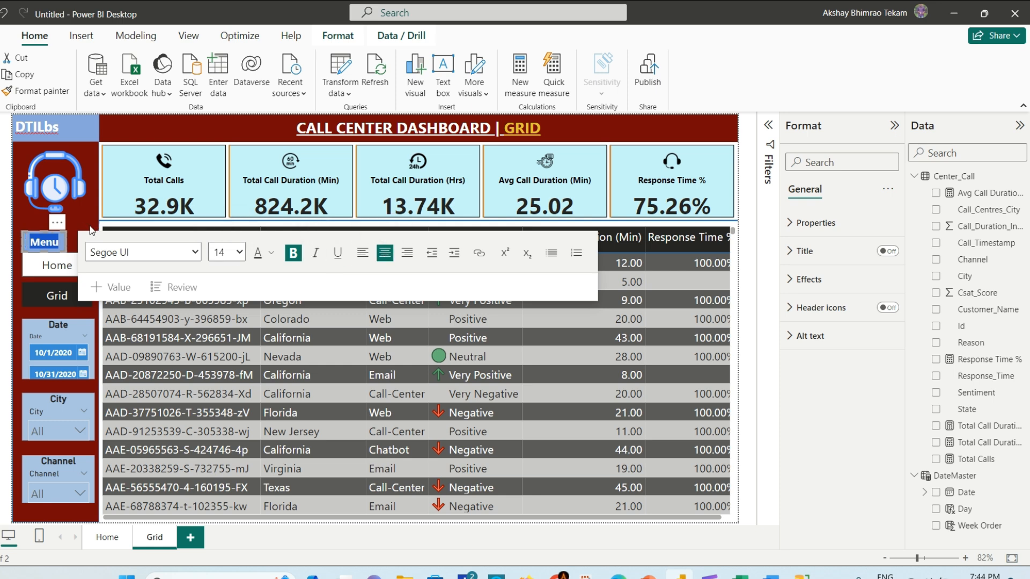
left_click(137, 159)
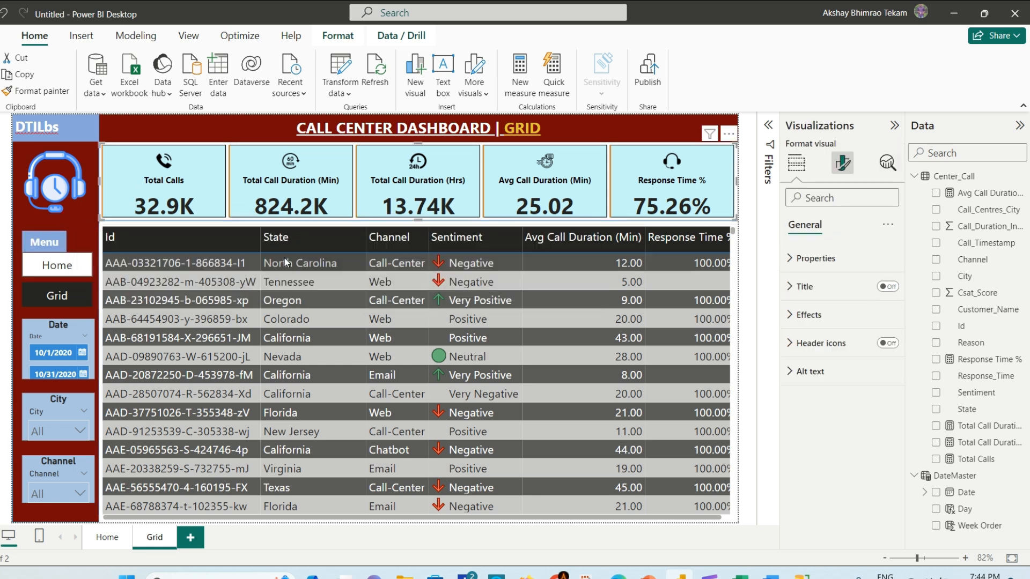
- Add a visual border to the page navigator on the Grid page and color it light yellow
left_click(85, 265)
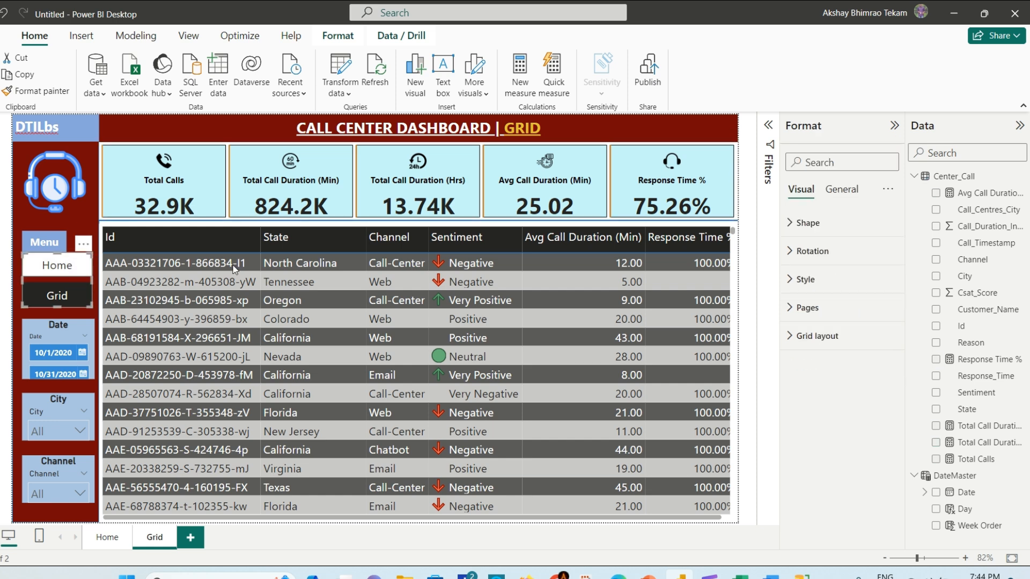
left_click(841, 189)
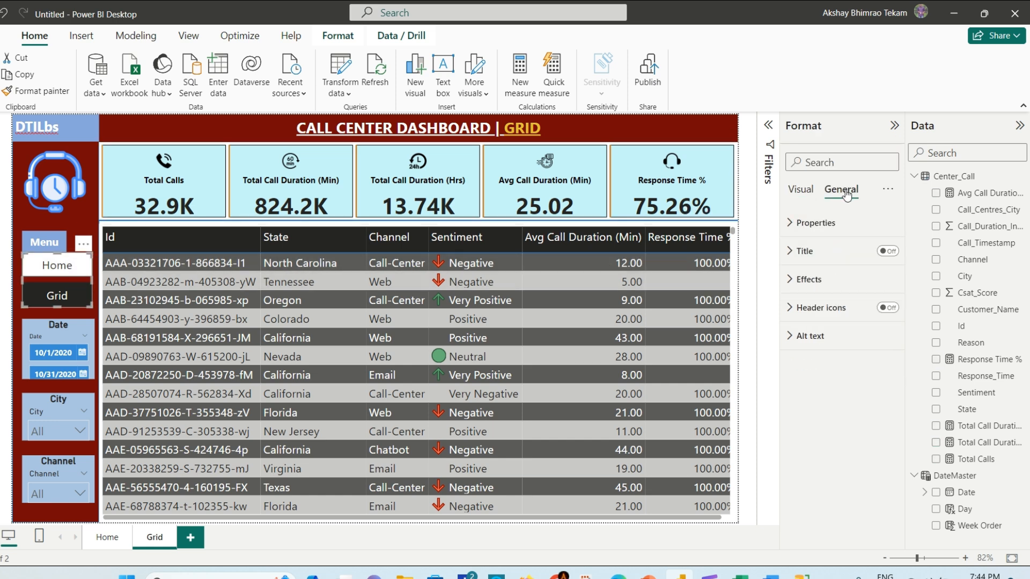
left_click(799, 277)
left_click(882, 436)
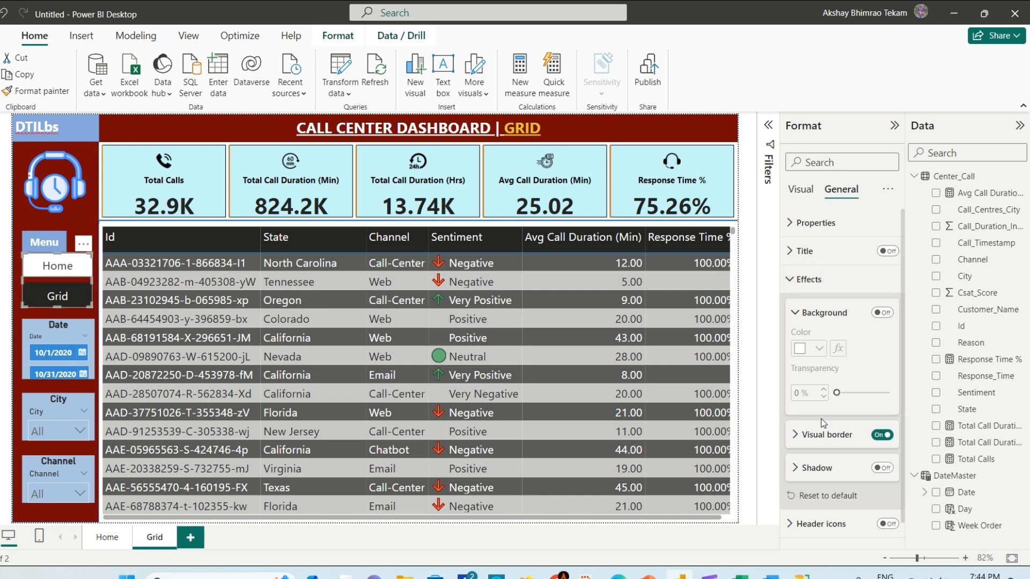
left_click(796, 435)
scroll(826, 386, "down", 2)
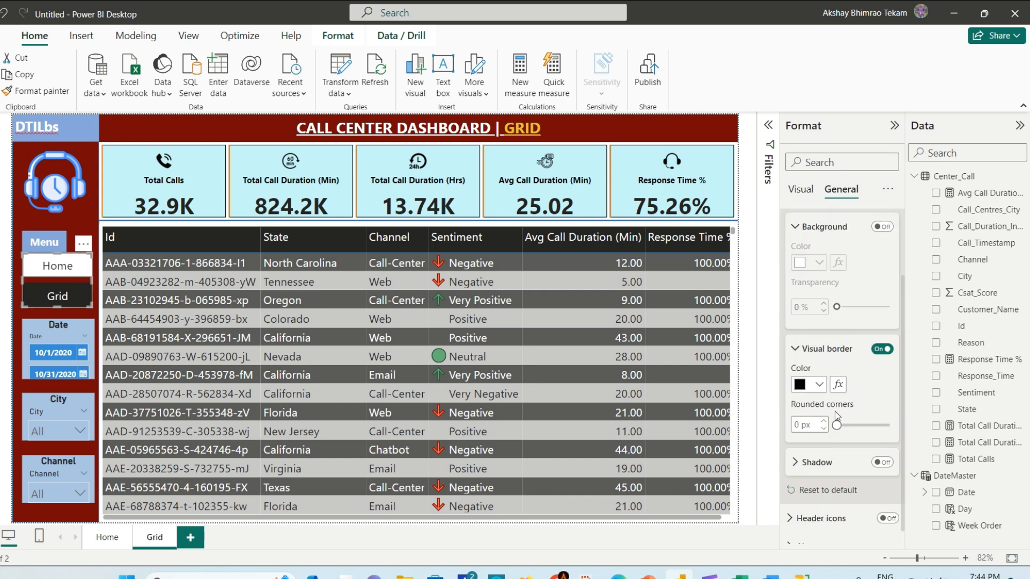
left_click(820, 375)
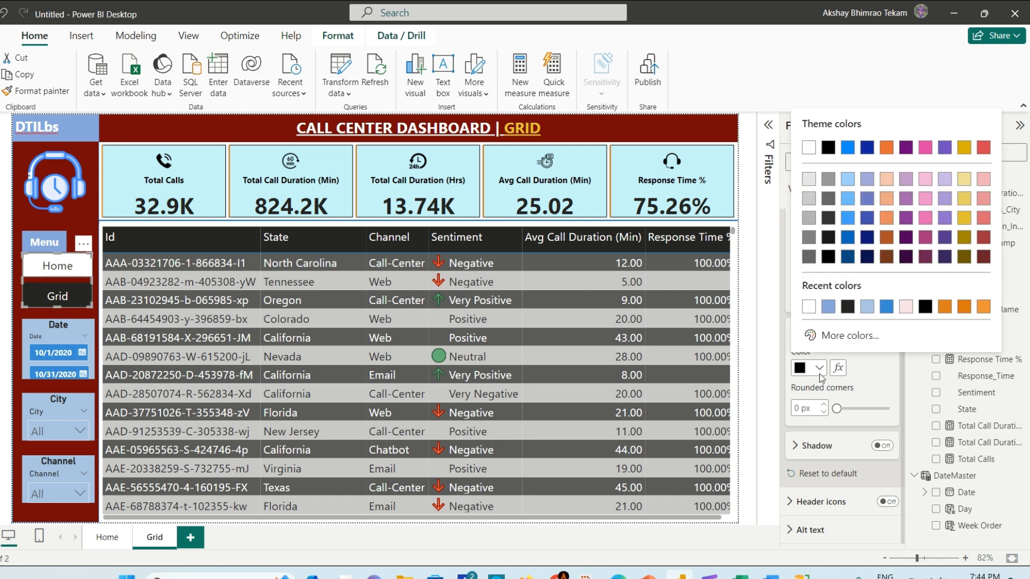
left_click(965, 180)
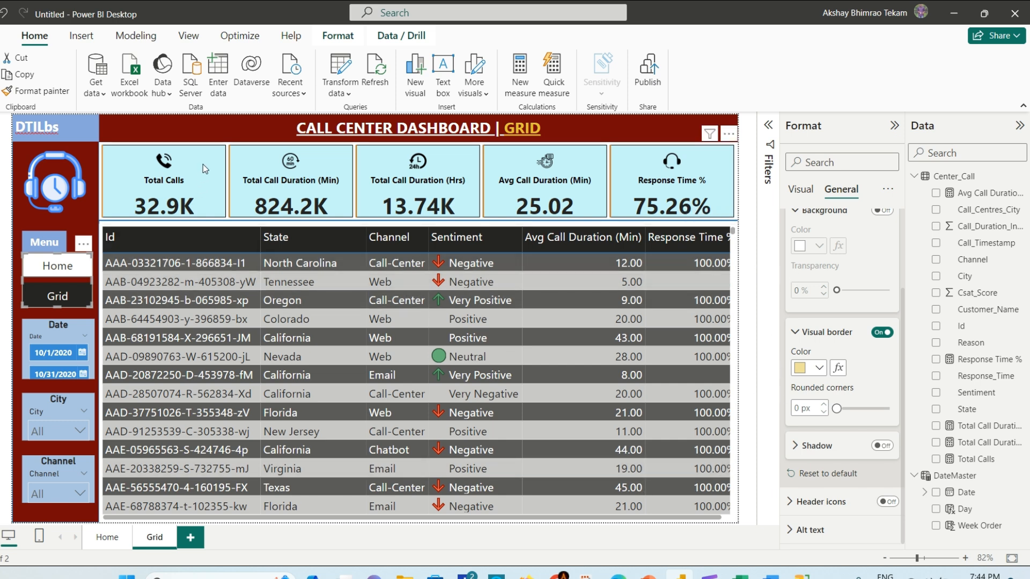
left_click(280, 209)
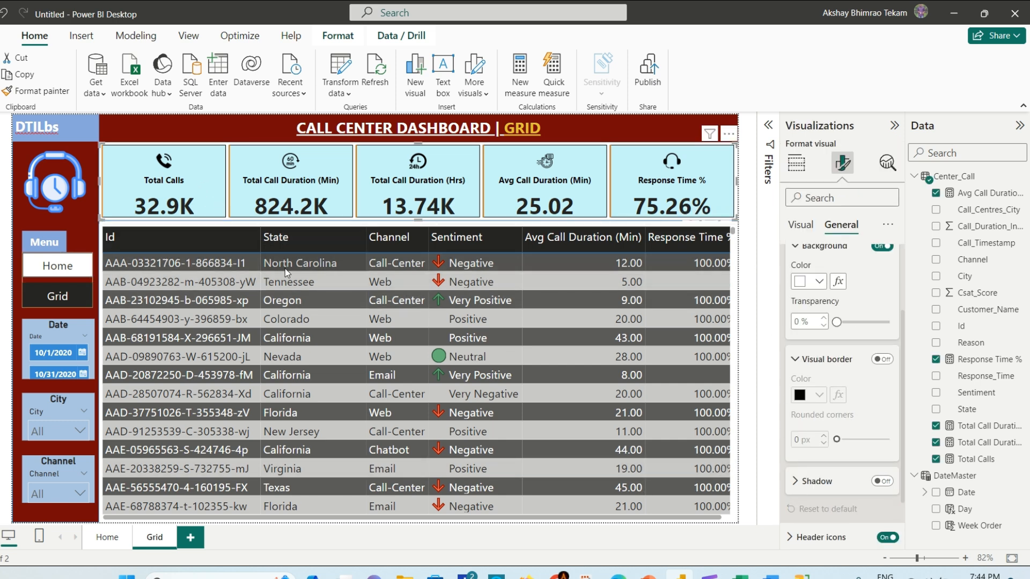
- Extend the Date slicer slightly downward, shift the City slicer a little lower, and check the Home page before returning to Grid
left_click_drag(57, 381, 58, 384)
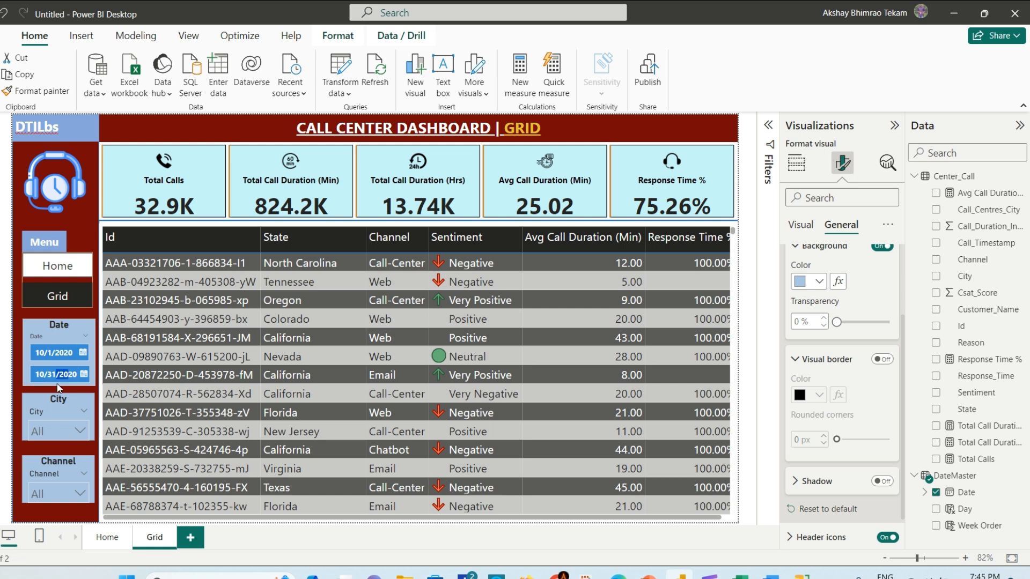
left_click_drag(67, 402, 67, 406)
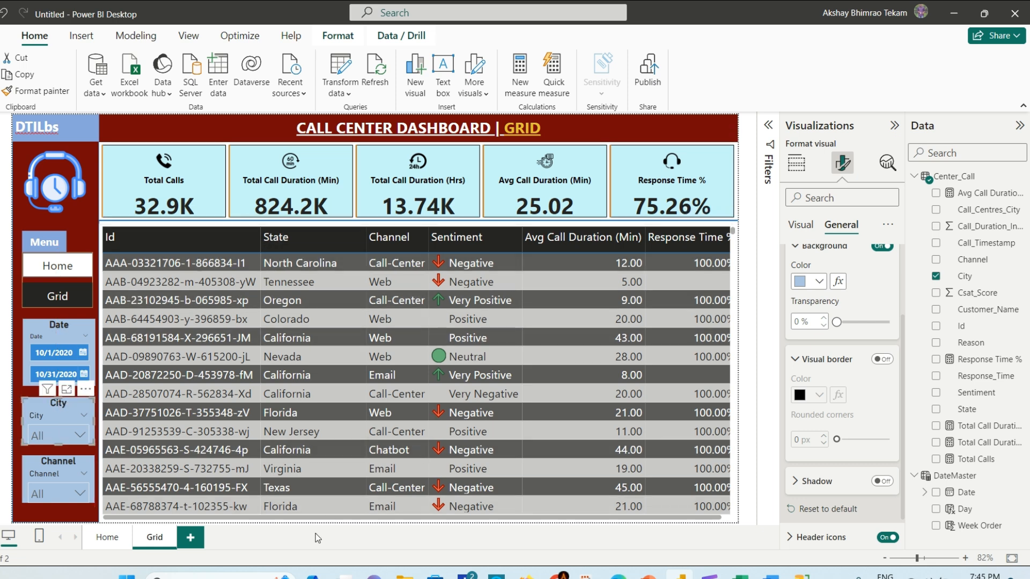
left_click(107, 538)
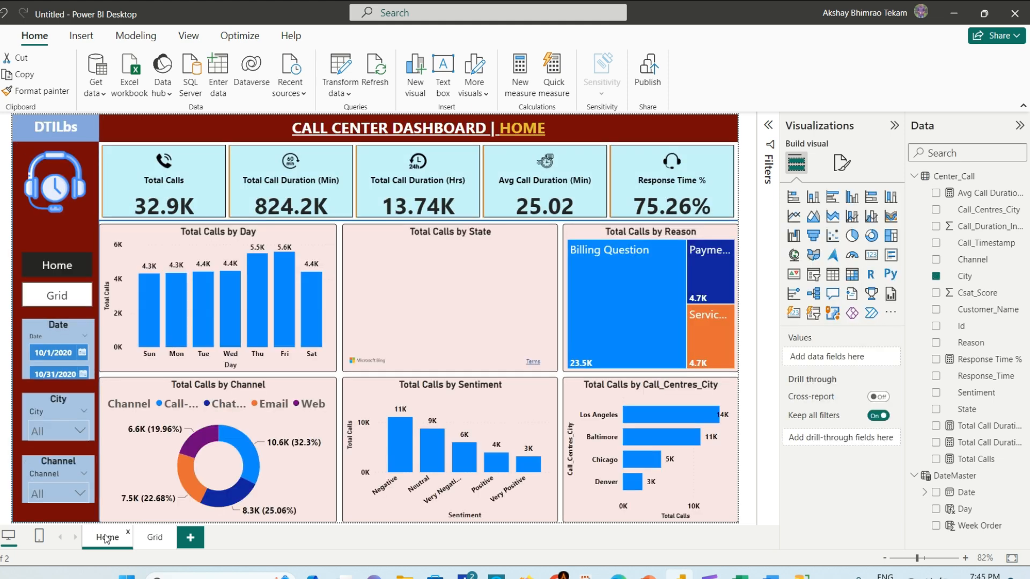
left_click(155, 538)
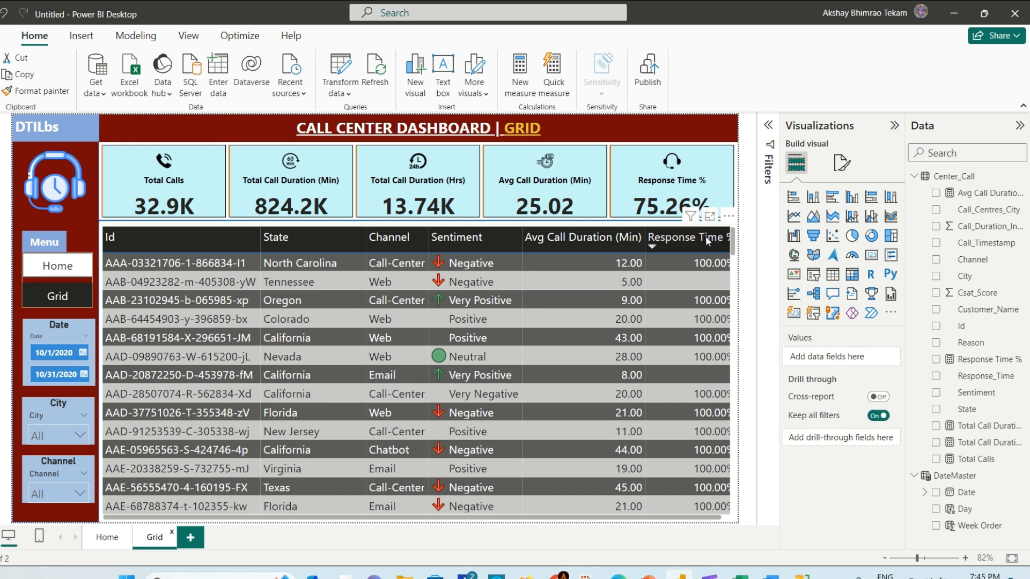
- Export the Grid page's call details table as a CSV file named data in the Images folder
left_click(728, 215)
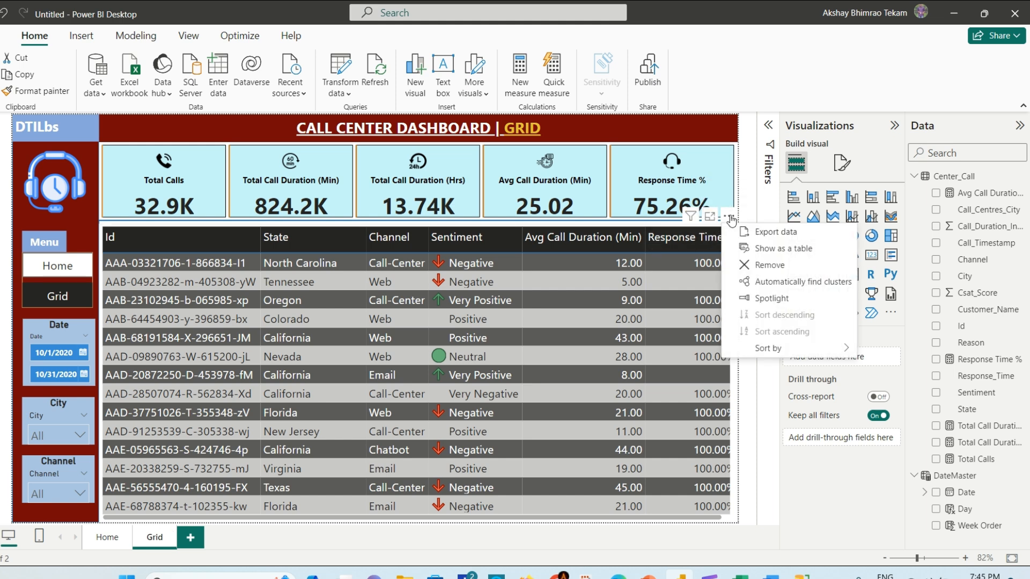
left_click(768, 233)
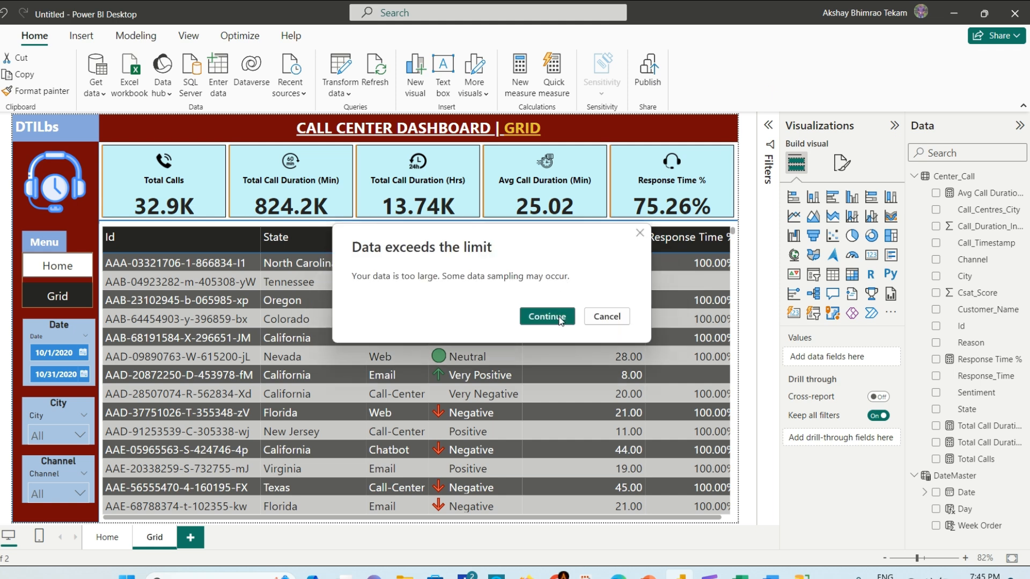
left_click(559, 318)
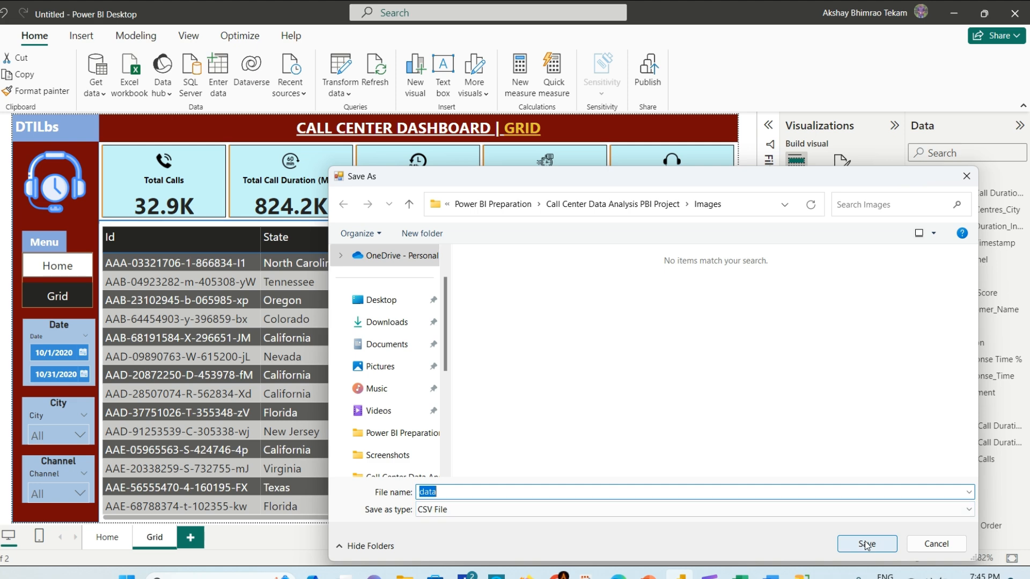
key("Return")
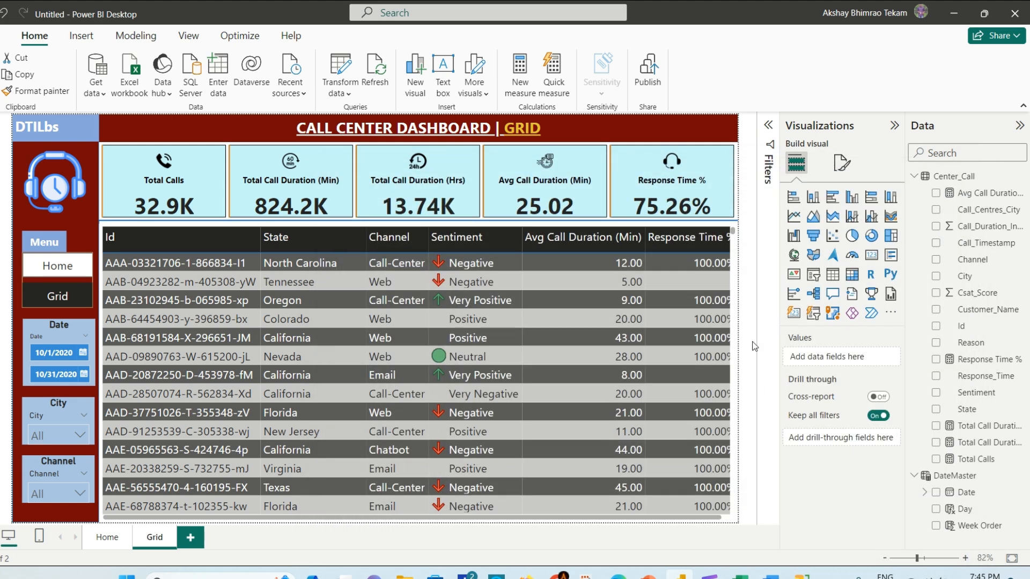